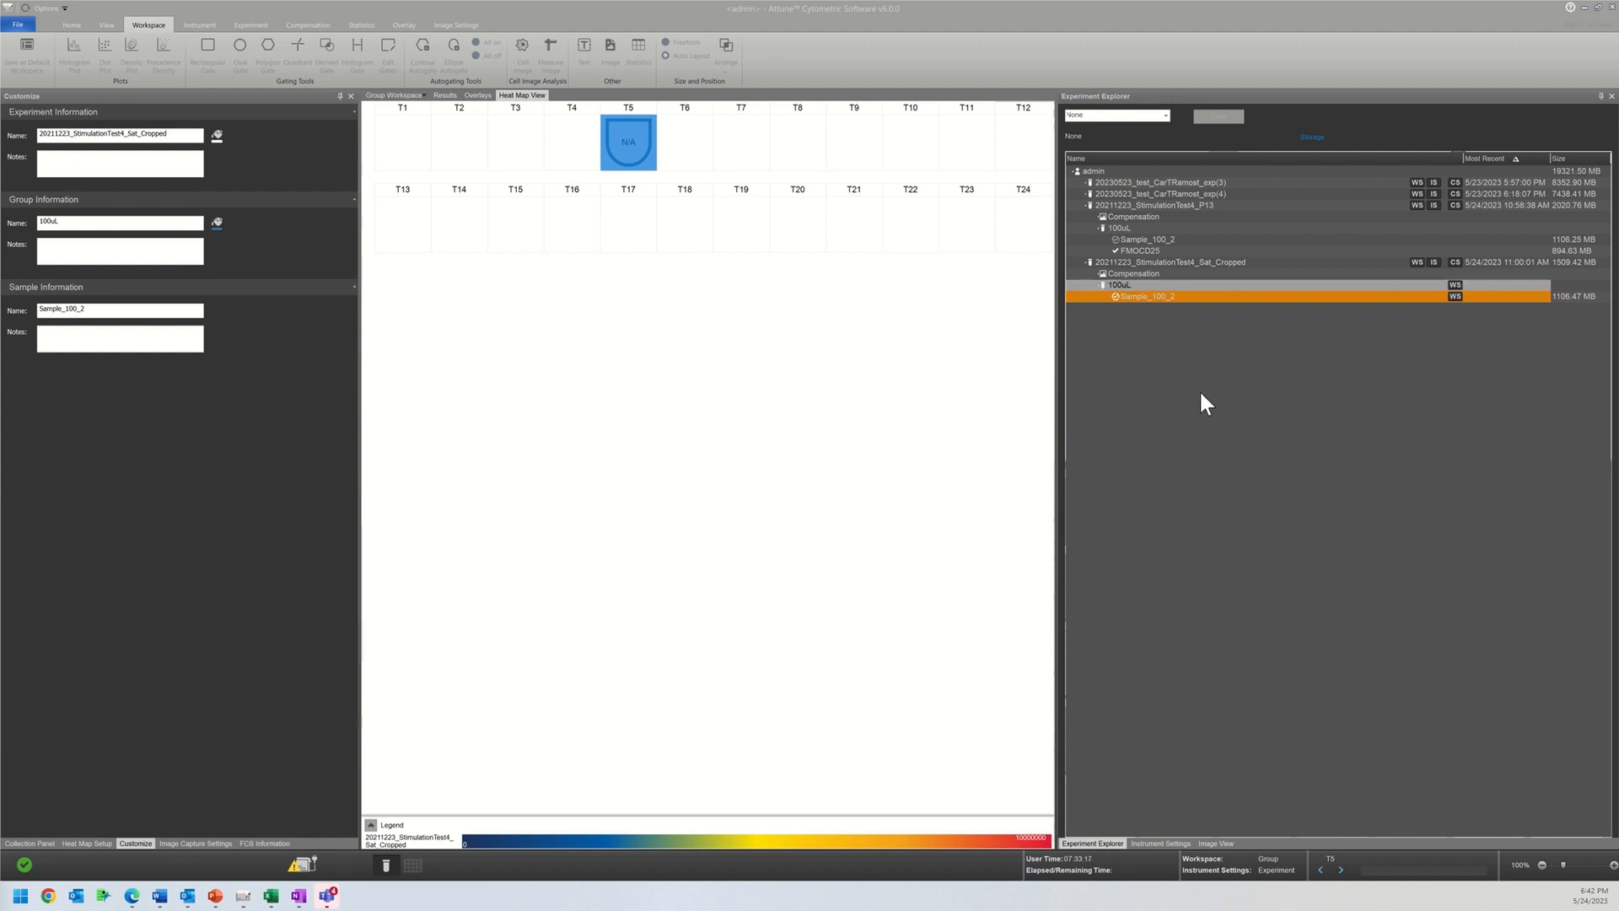
Step: Select the 20211223_StimulationTest4_Sat_Cropped experiment, open its group workspace and select the Rough Count plot
left_click(1204, 263)
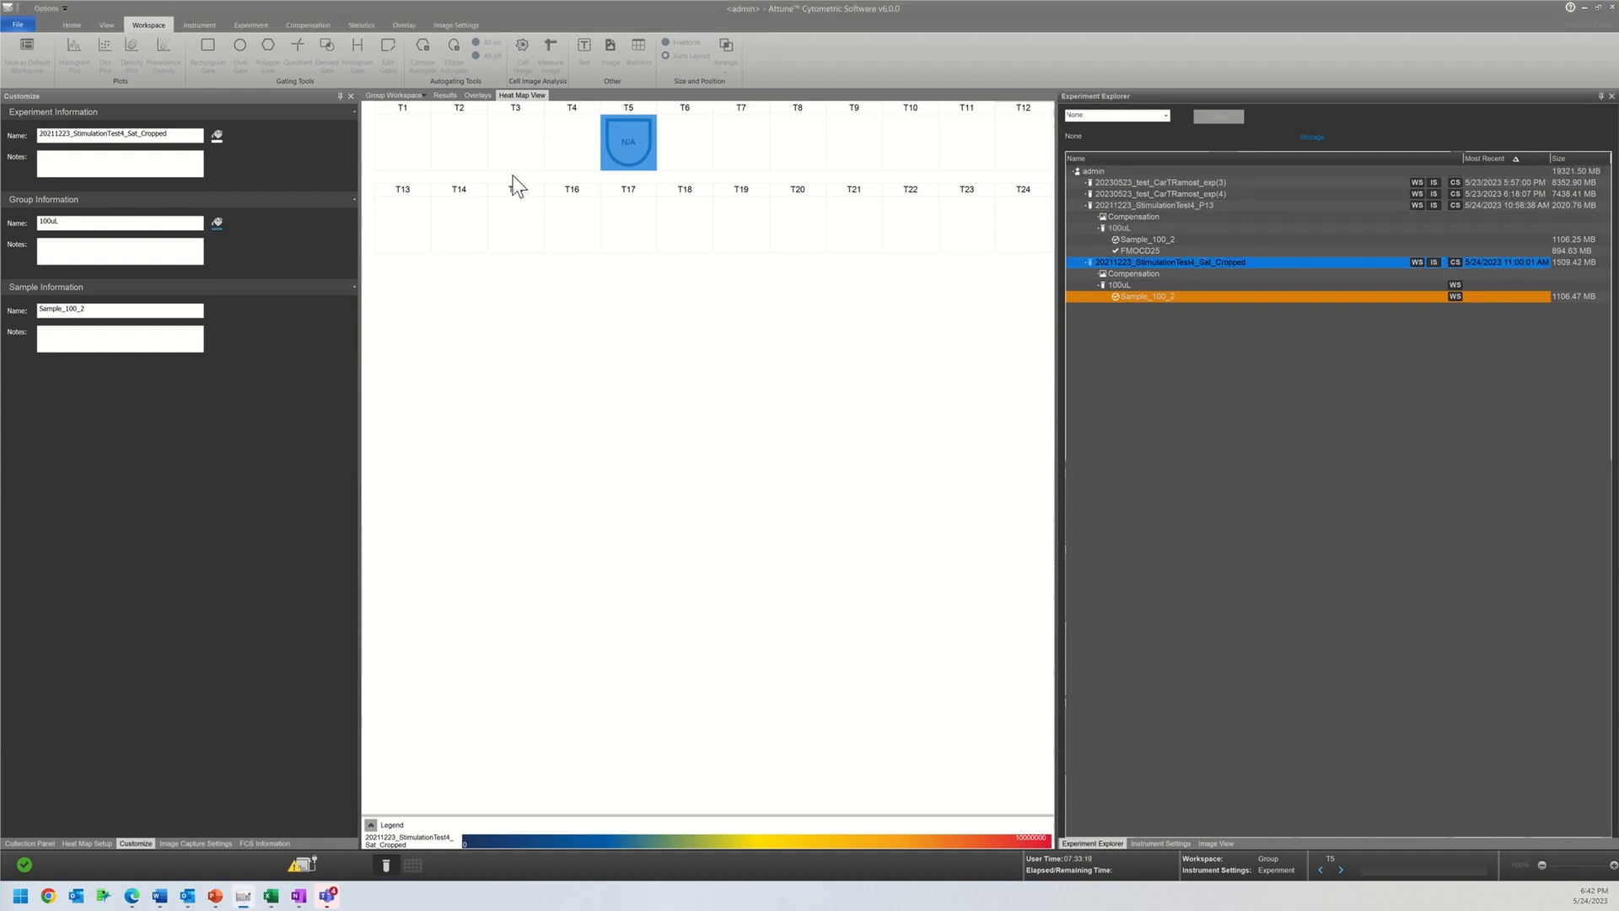
left_click(401, 94)
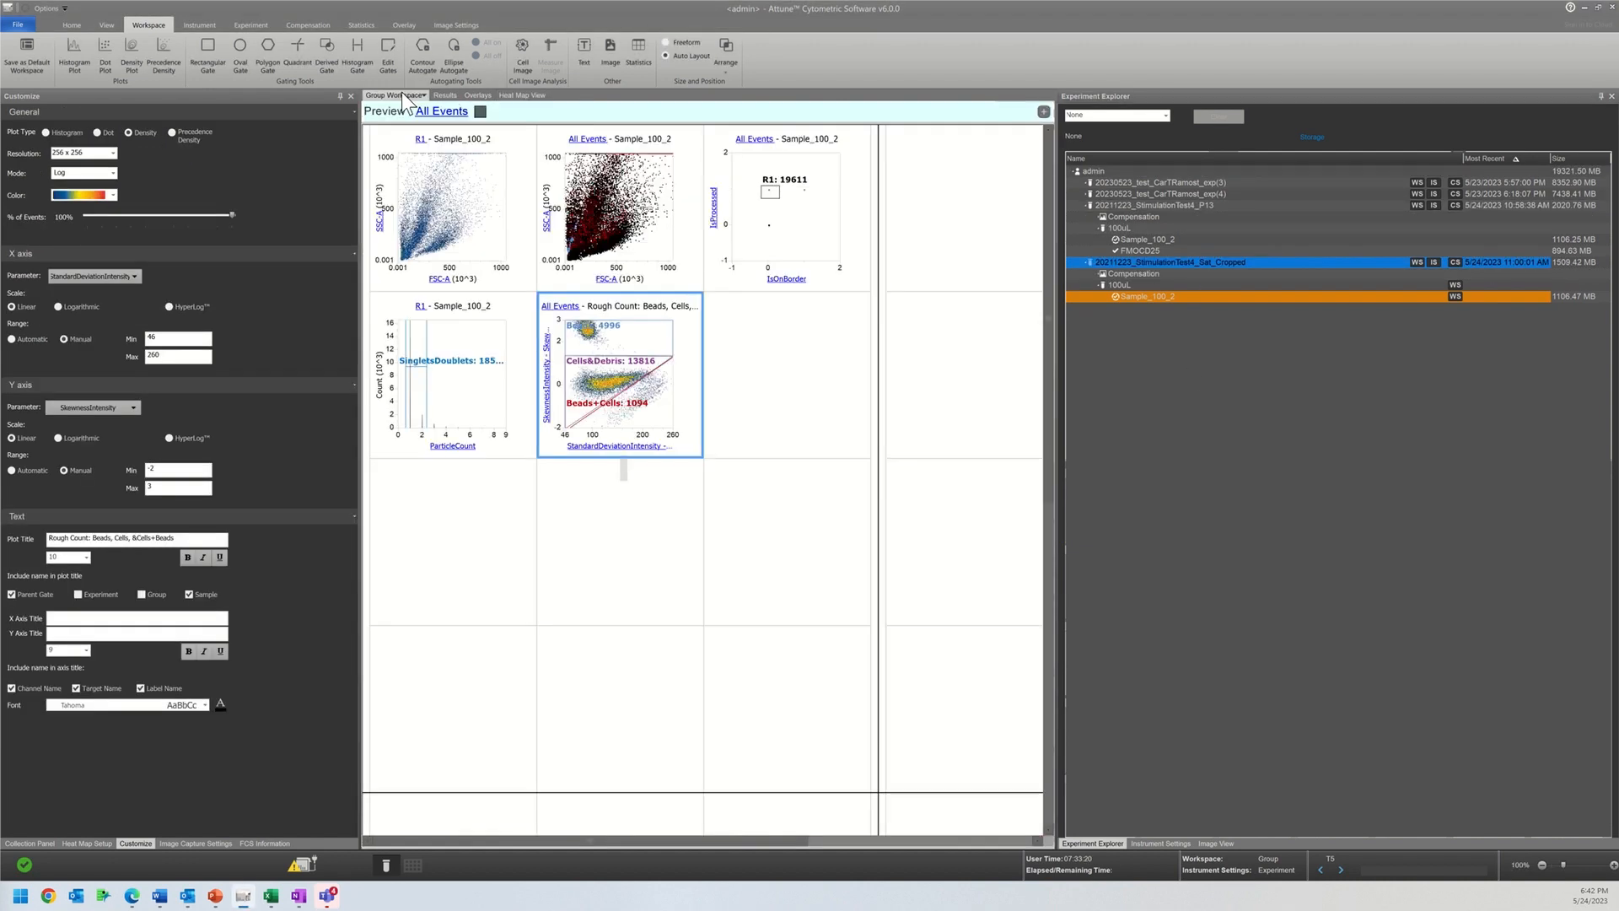
left_click(529, 282)
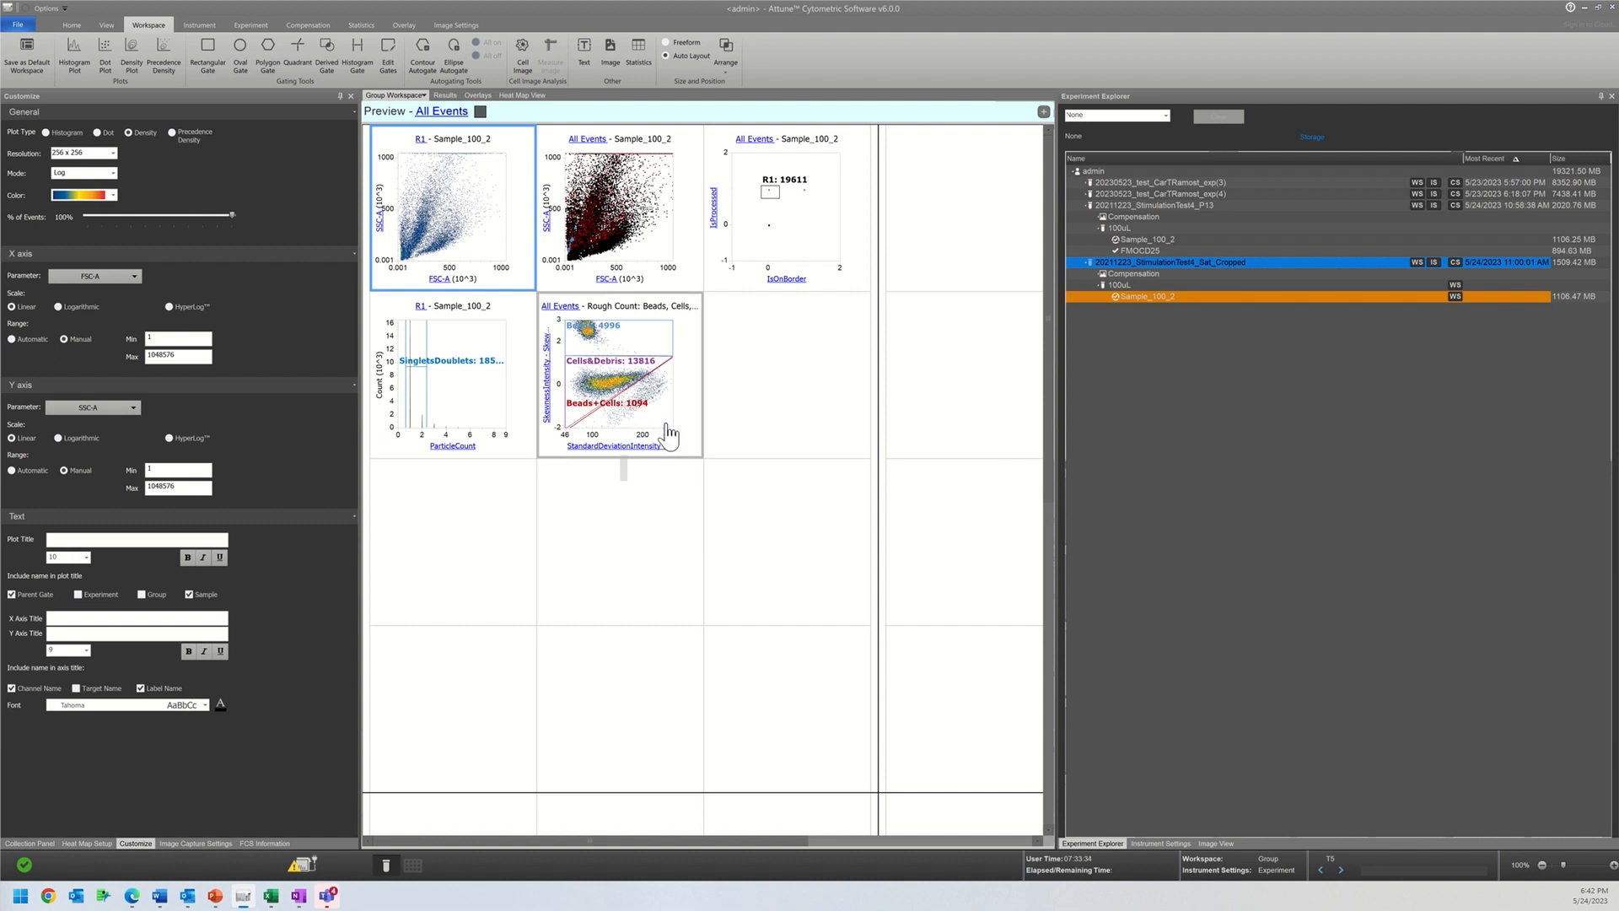
right_click(496, 277)
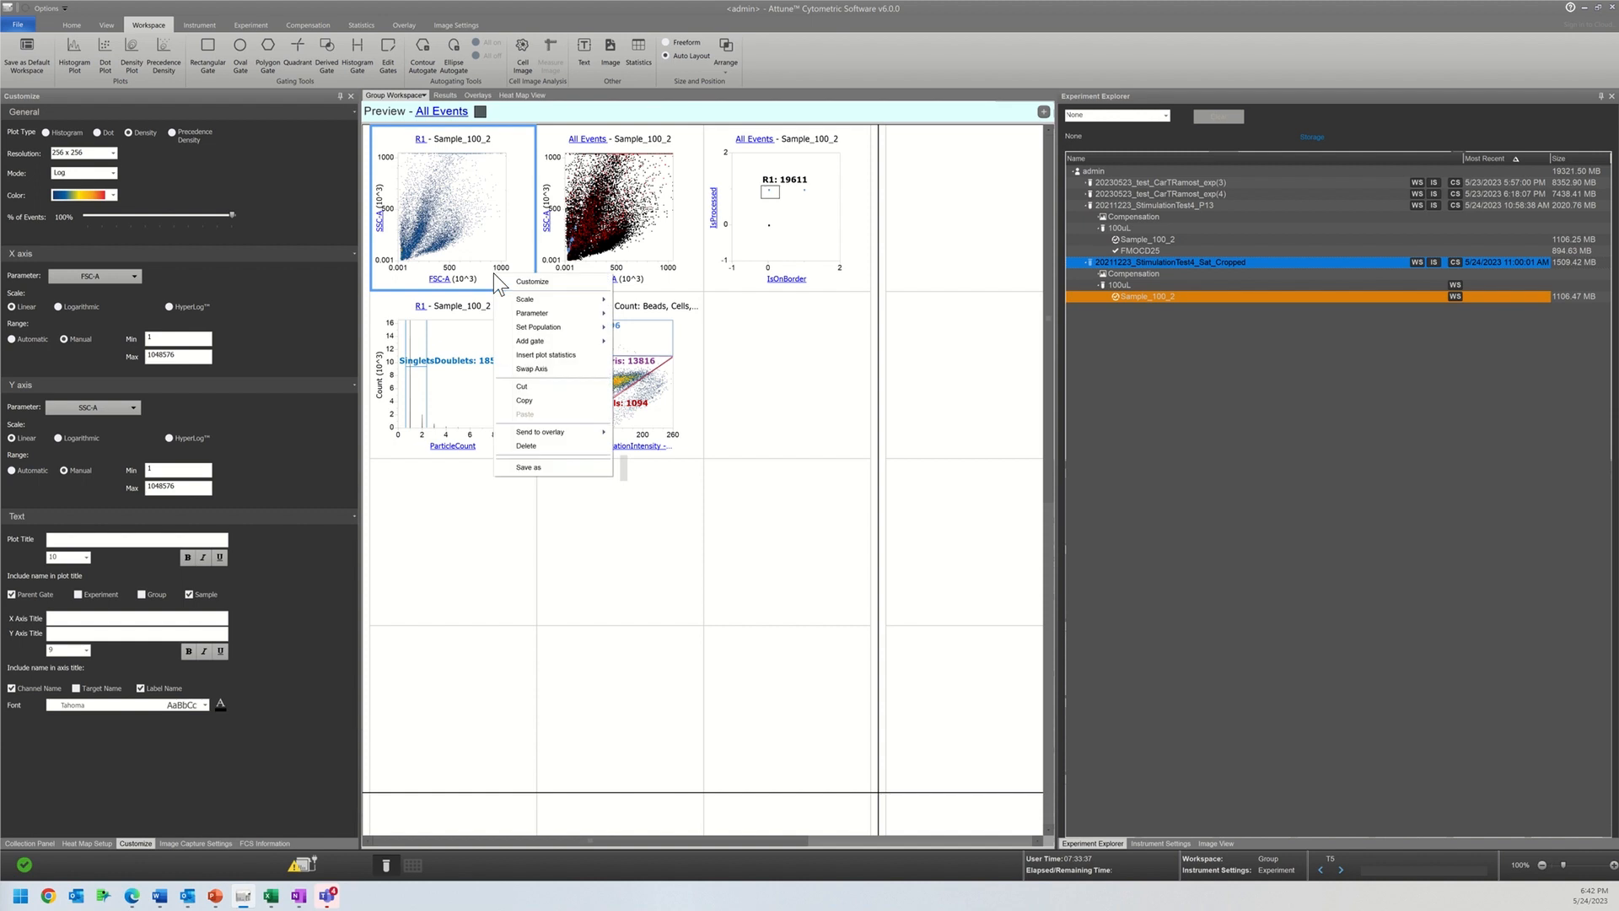
left_click(657, 337)
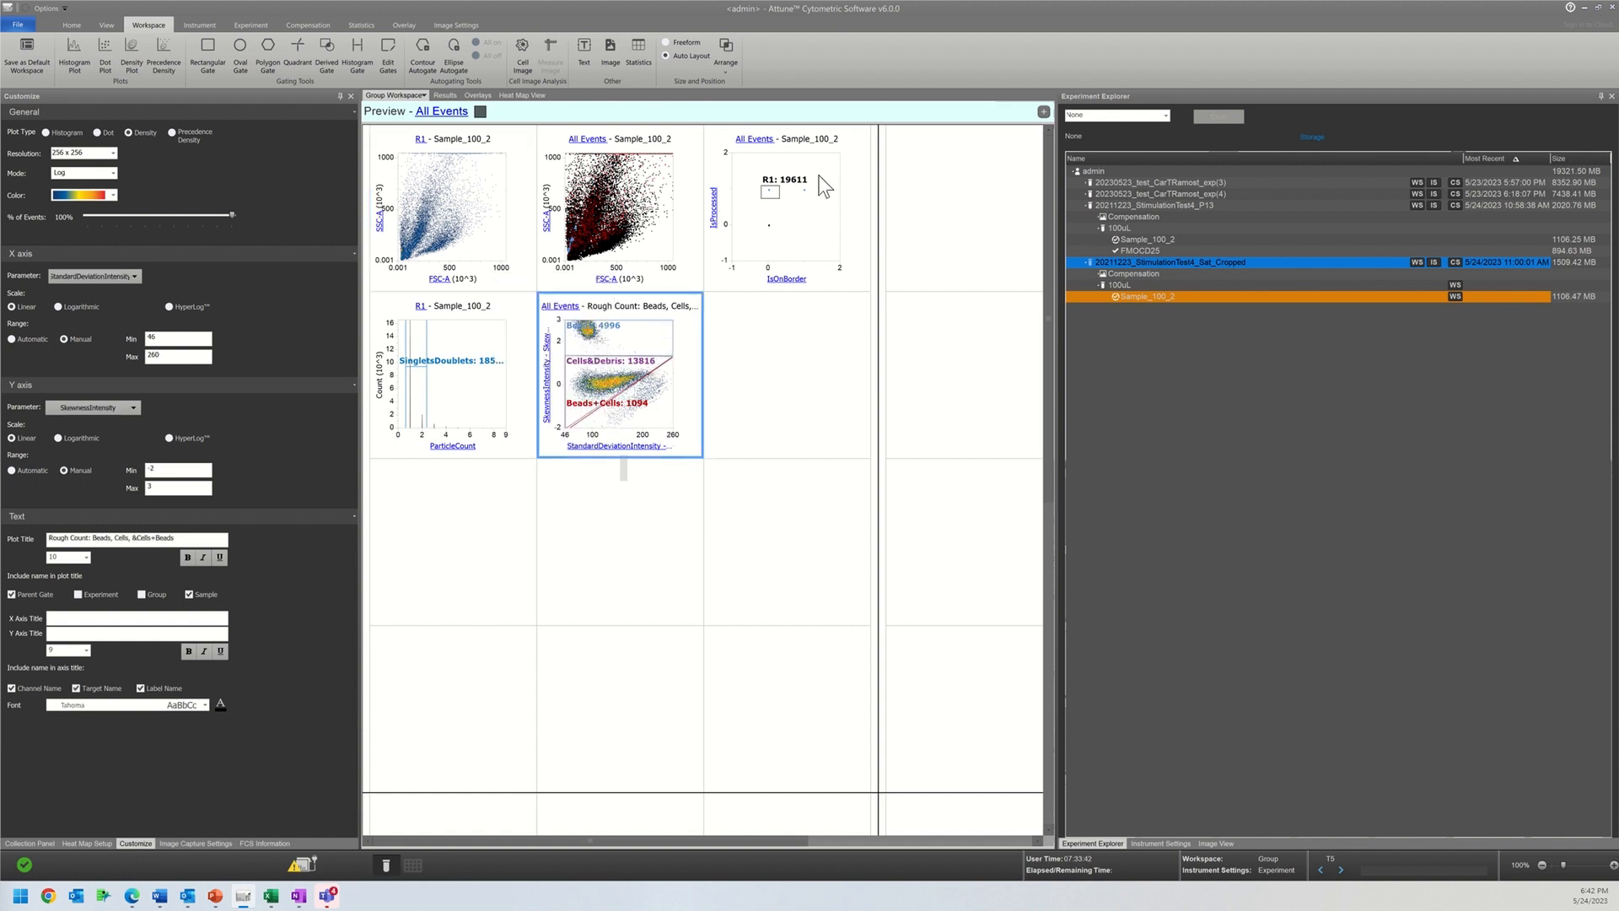
Step: Review the captured event images for the Beads, Beads+Cells and Cells&Debris gates in turn
left_click(1219, 843)
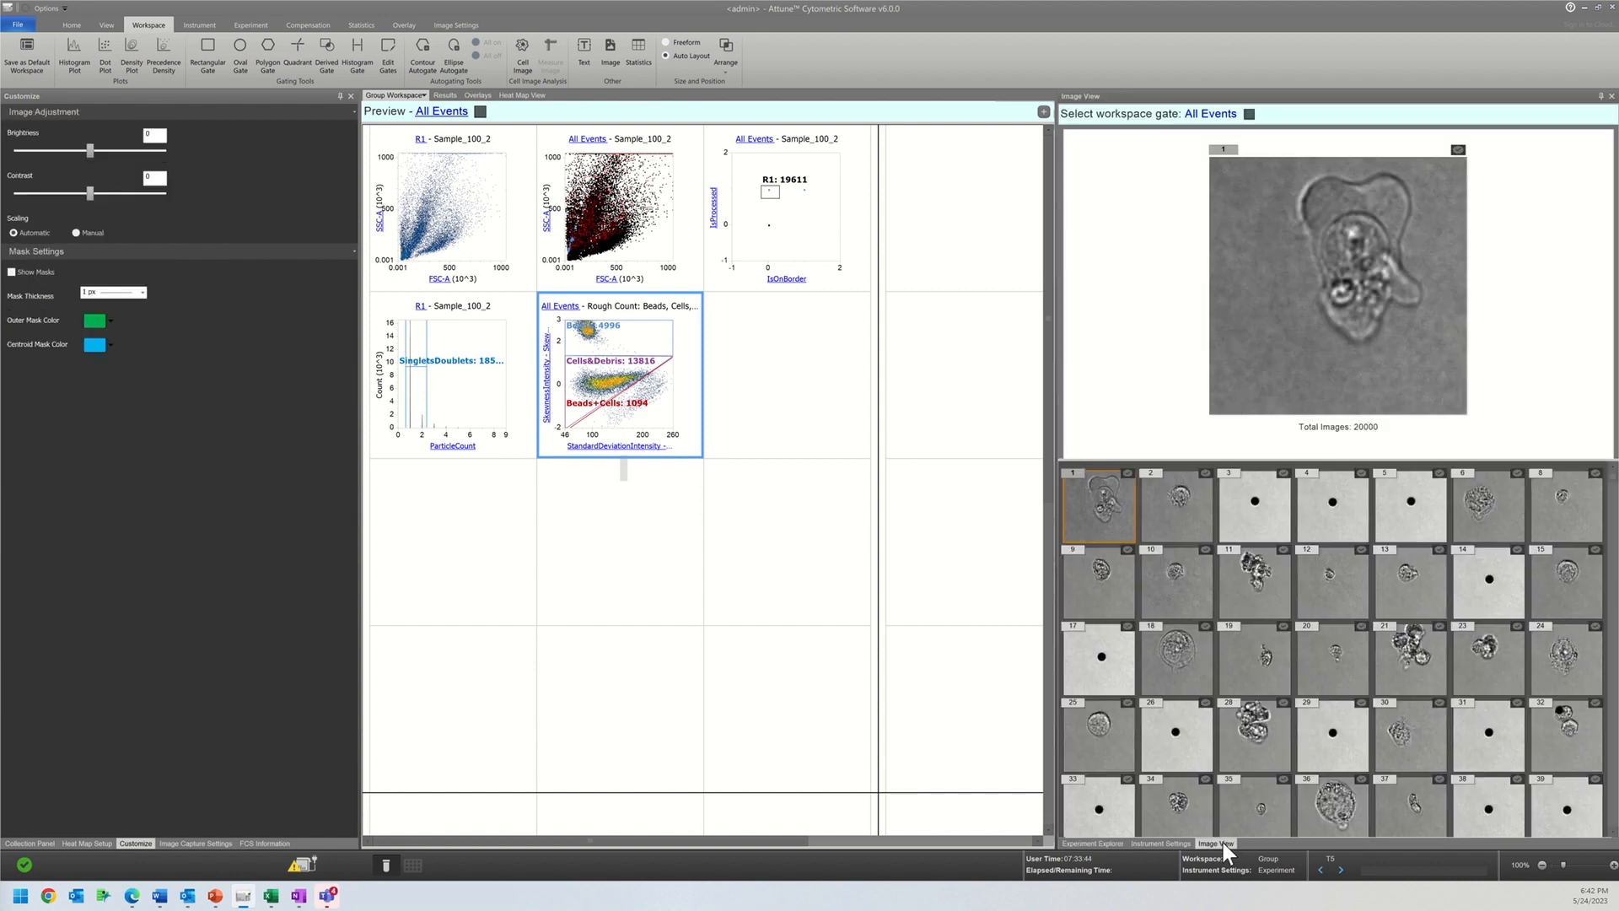
left_click(1211, 114)
left_click(1236, 150)
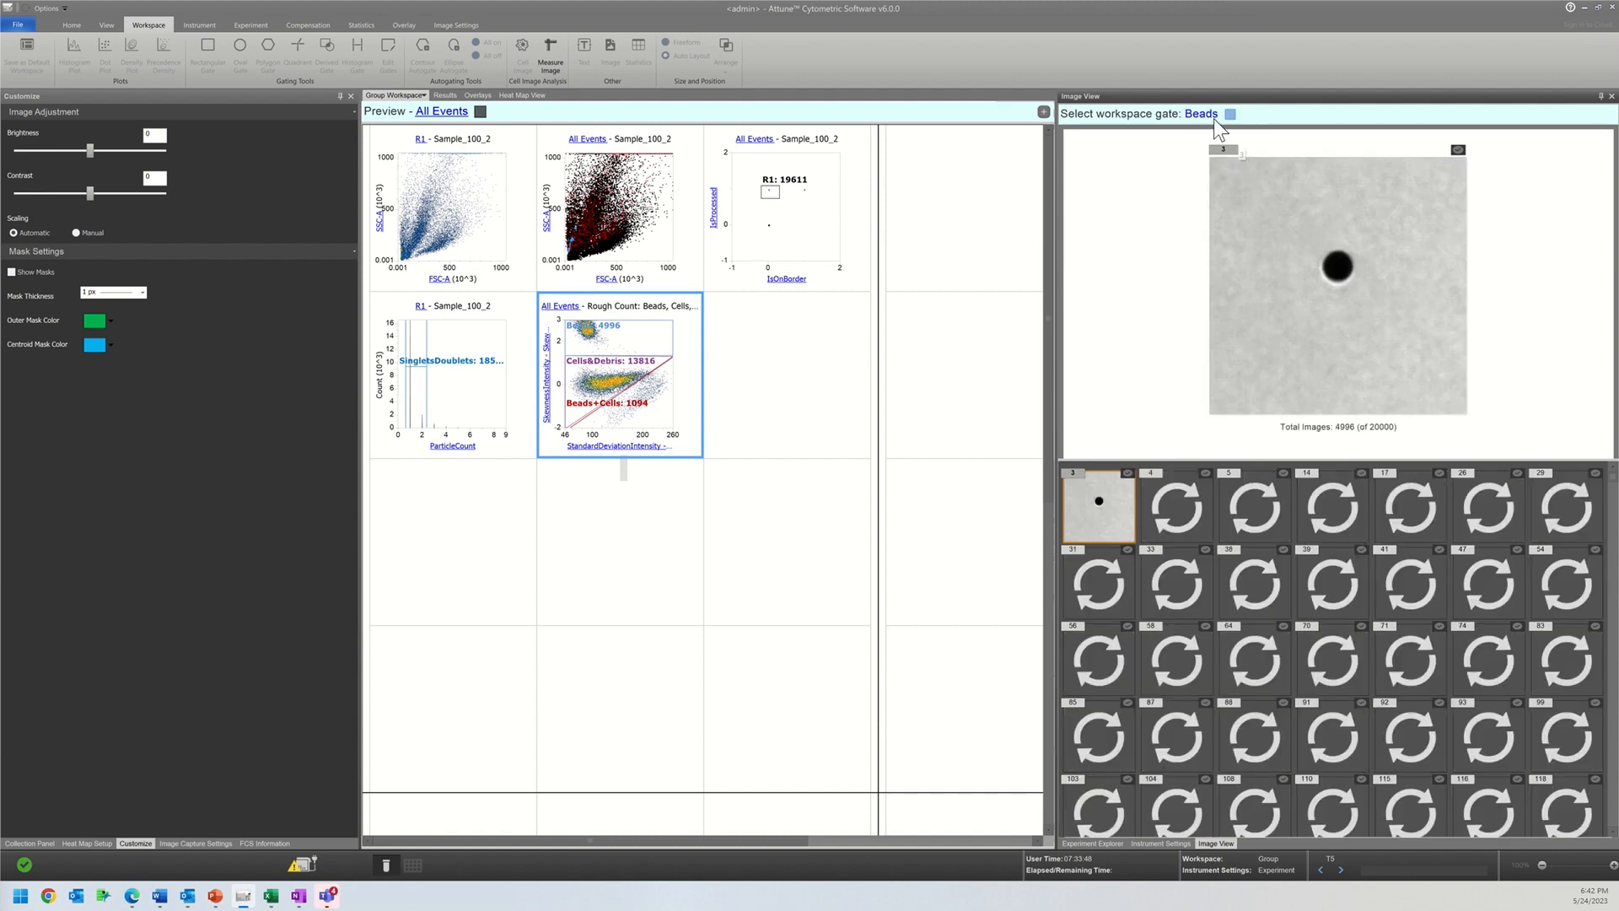
left_click(1201, 114)
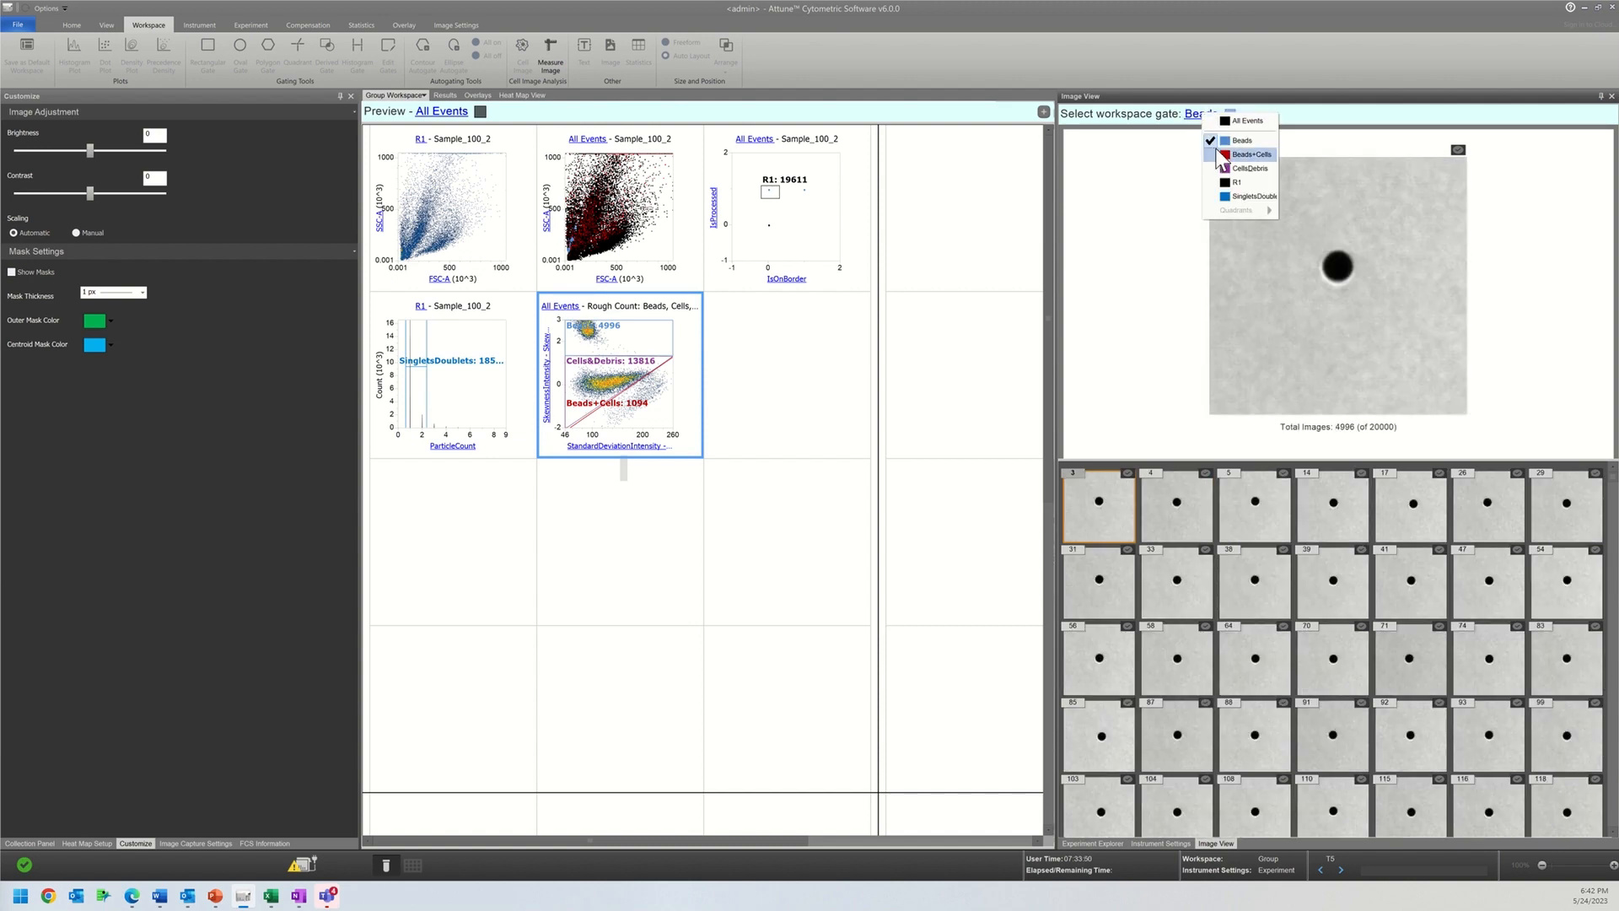
left_click(1223, 155)
left_click(1192, 114)
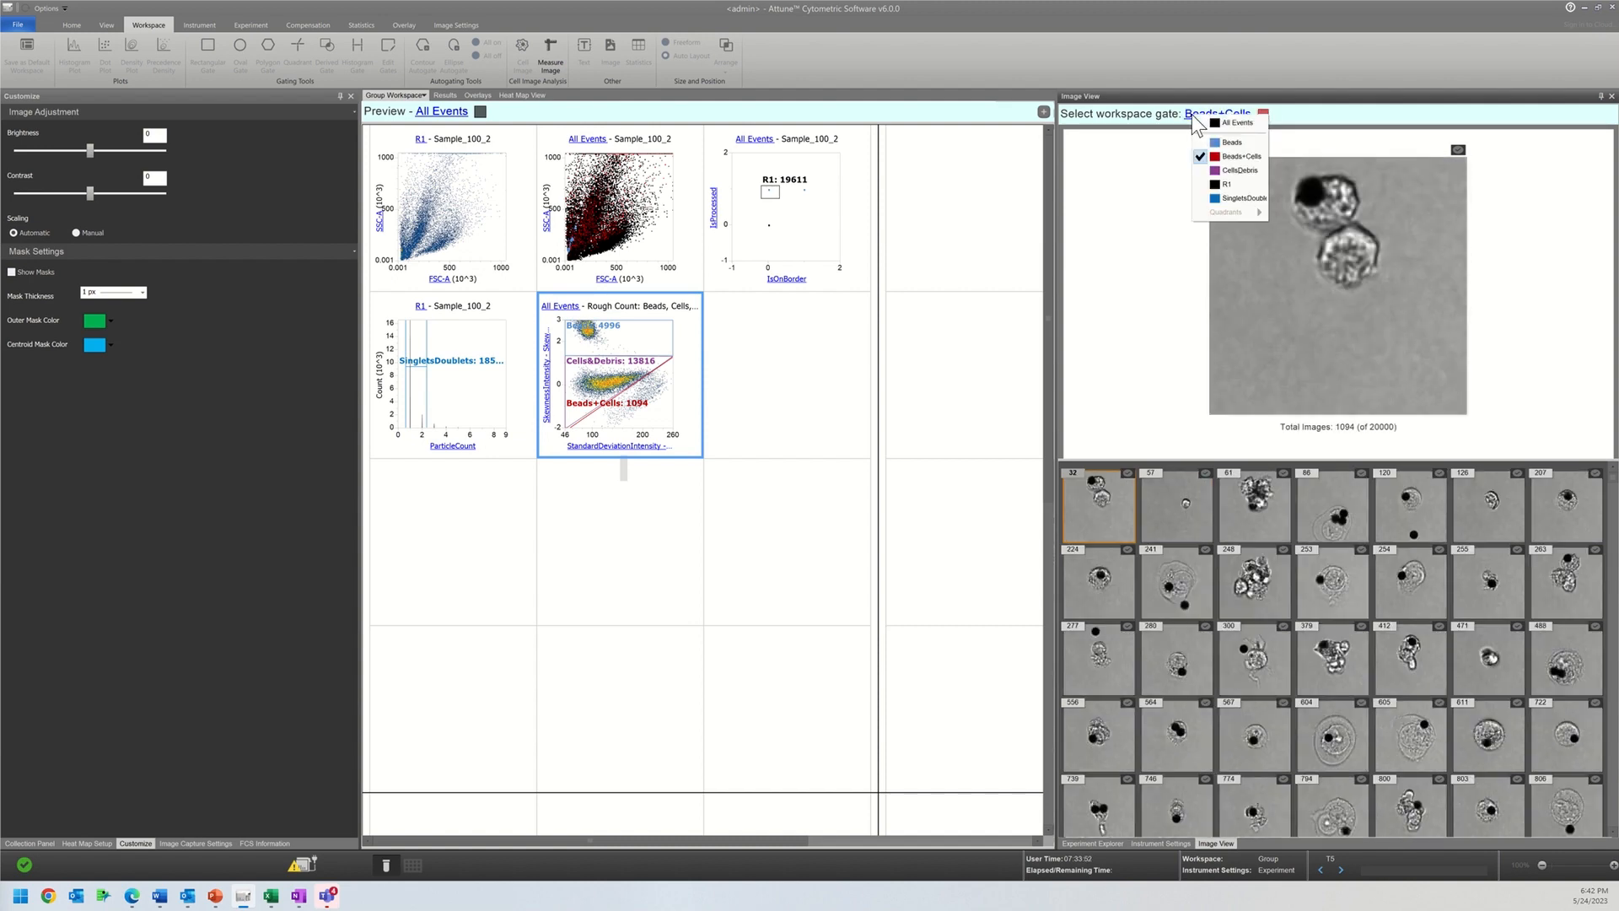
left_click(1215, 168)
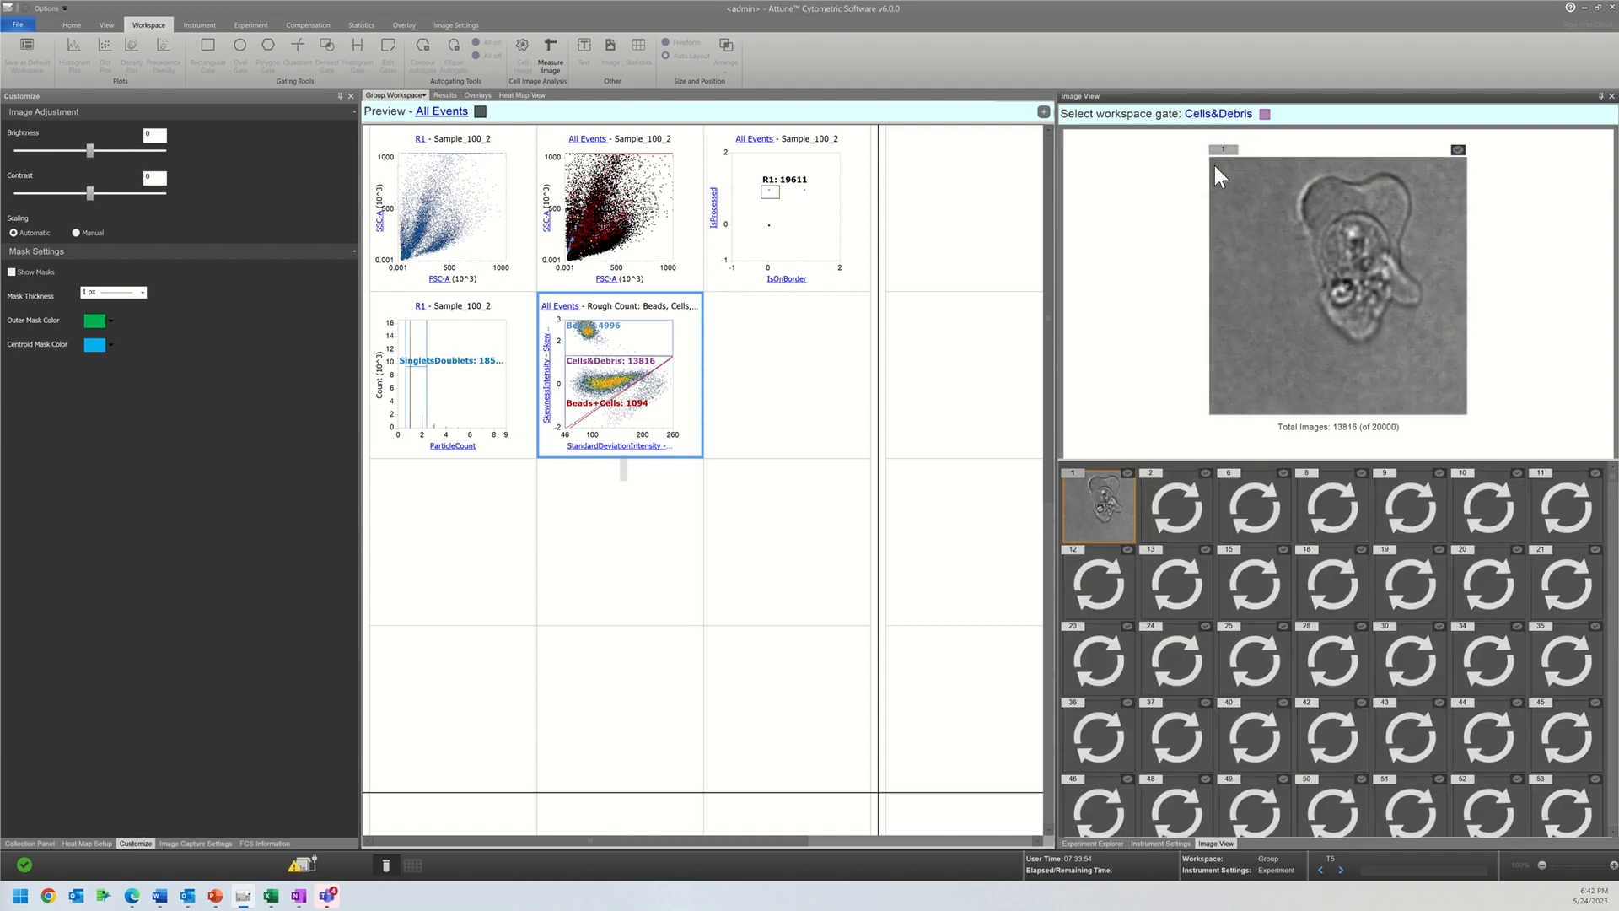
Step: Enlarge the All Events FSC-A versus SSC-A dot plot to two columns by two rows
left_click(776, 402)
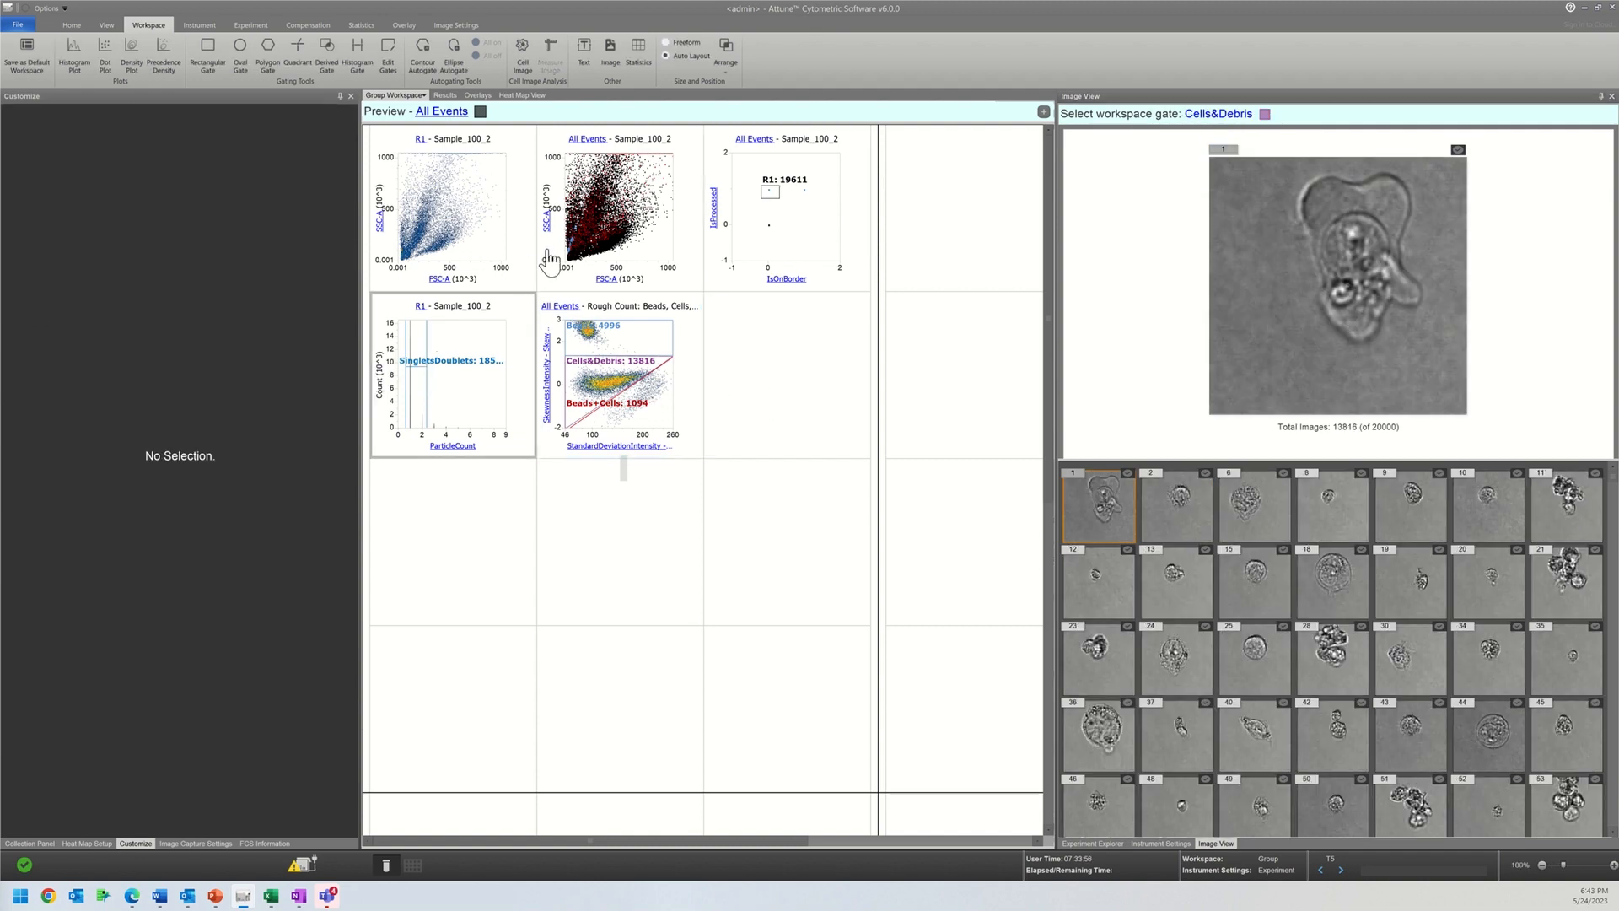
left_click(609, 252)
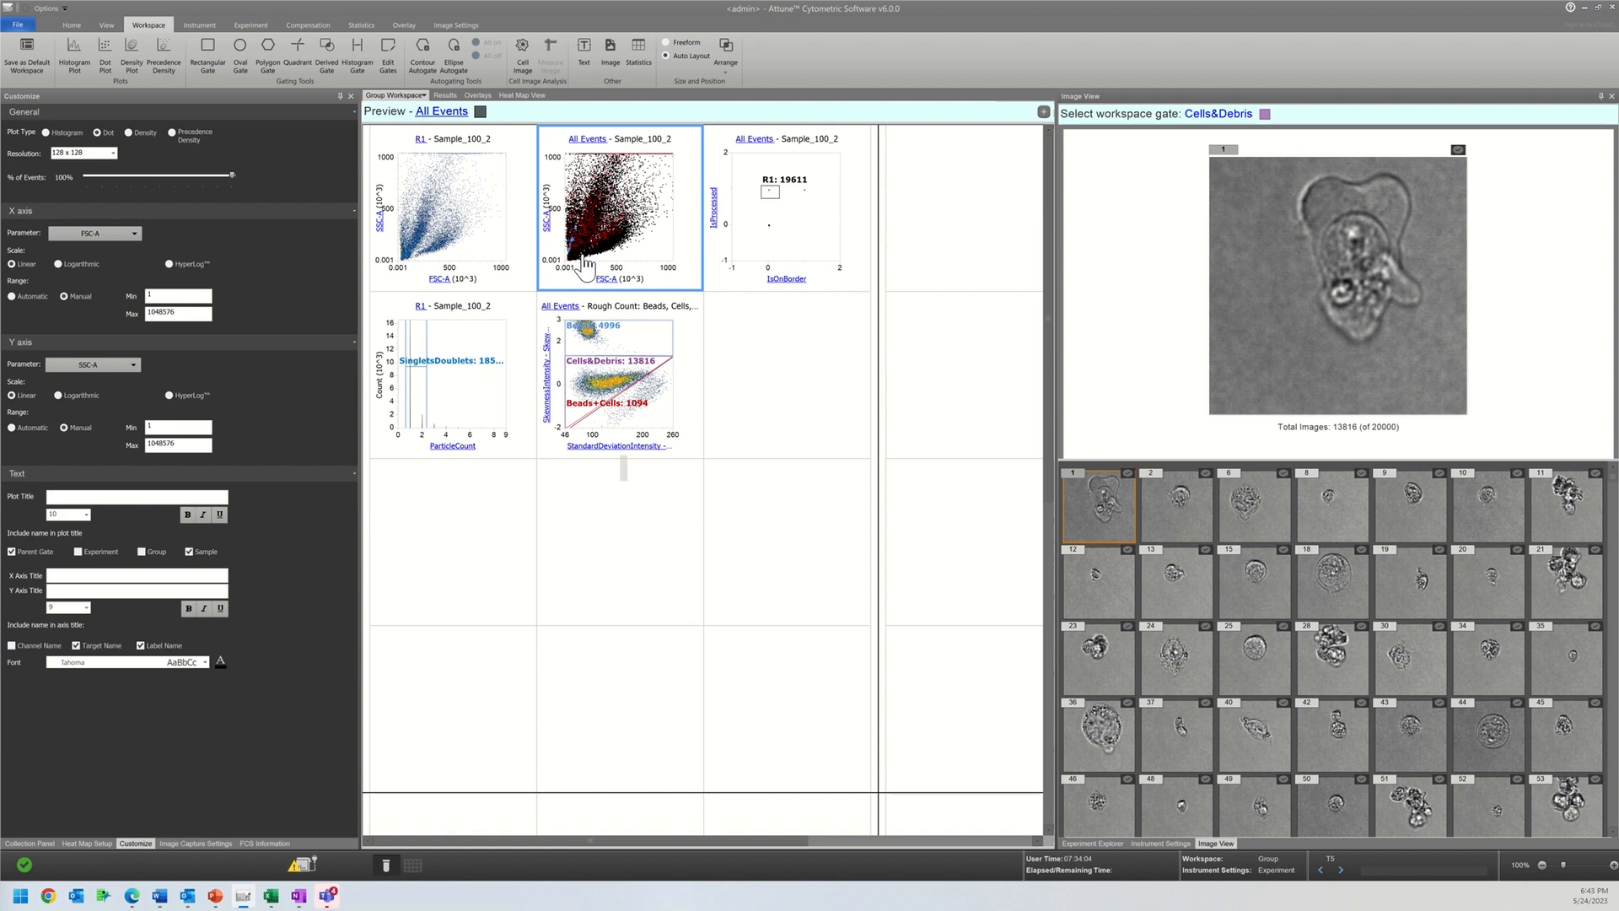
right_click(701, 289)
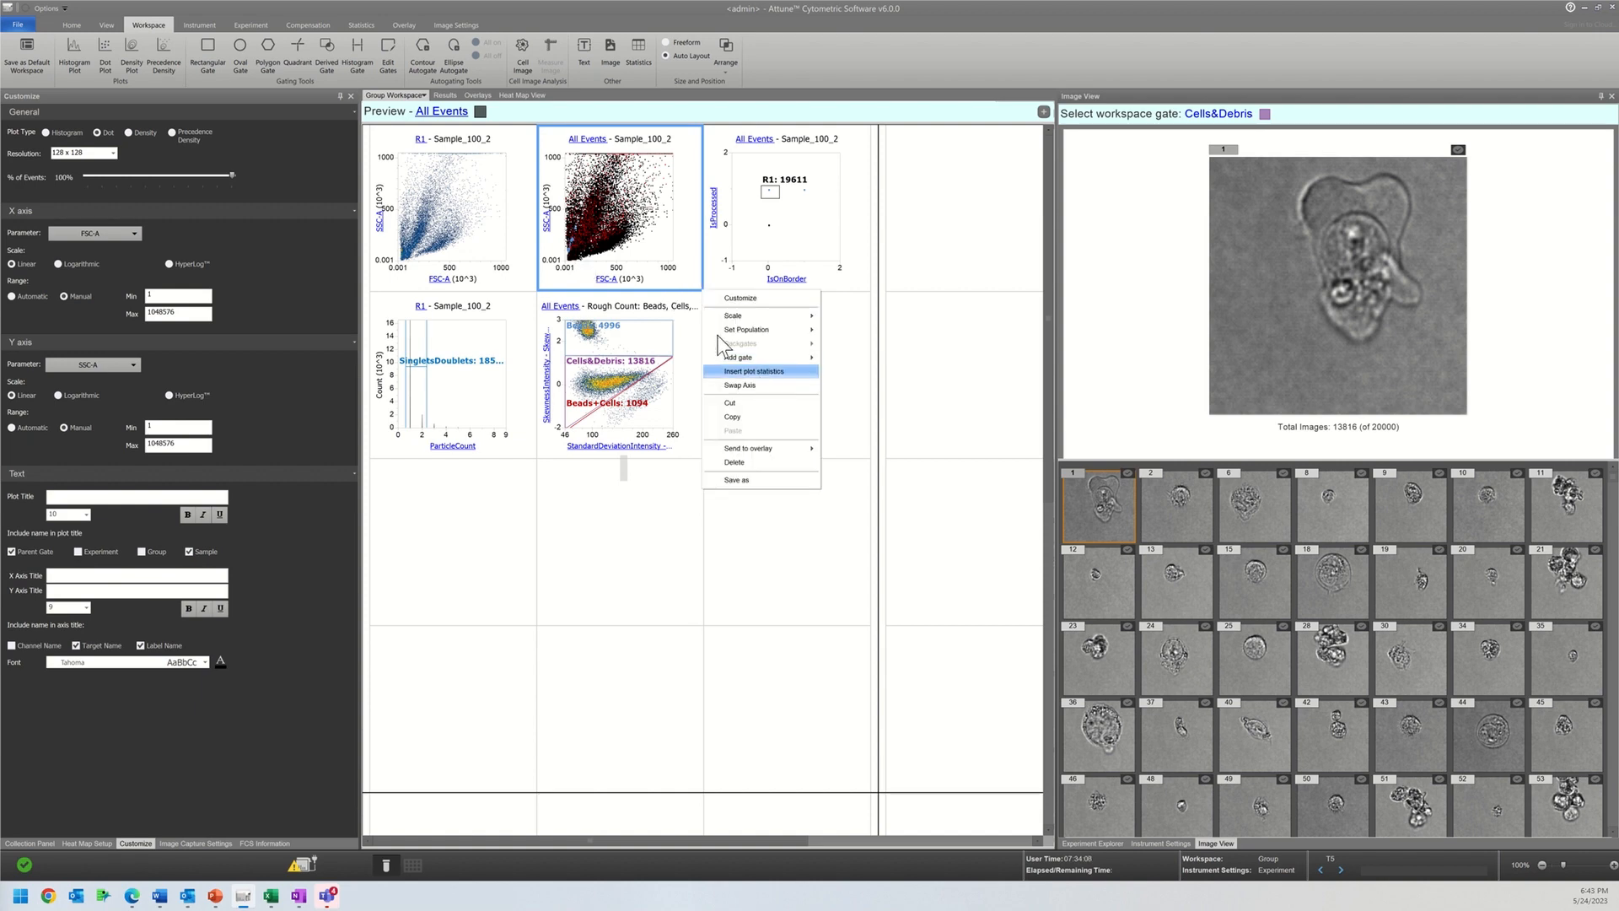
left_click(690, 277)
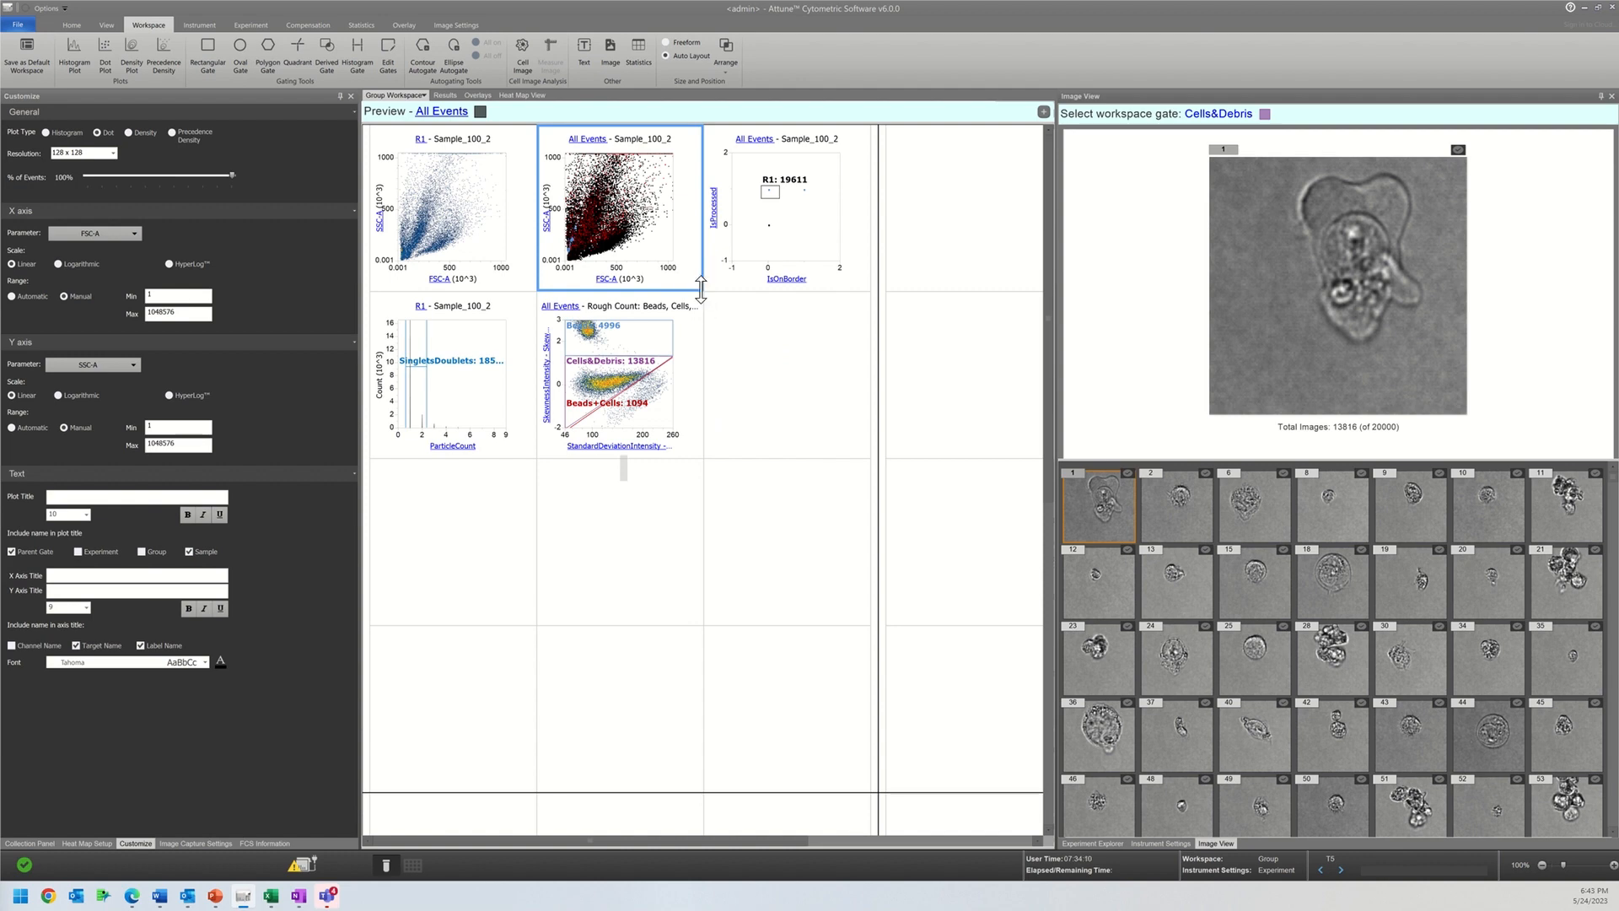
left_click_drag(701, 289, 812, 433)
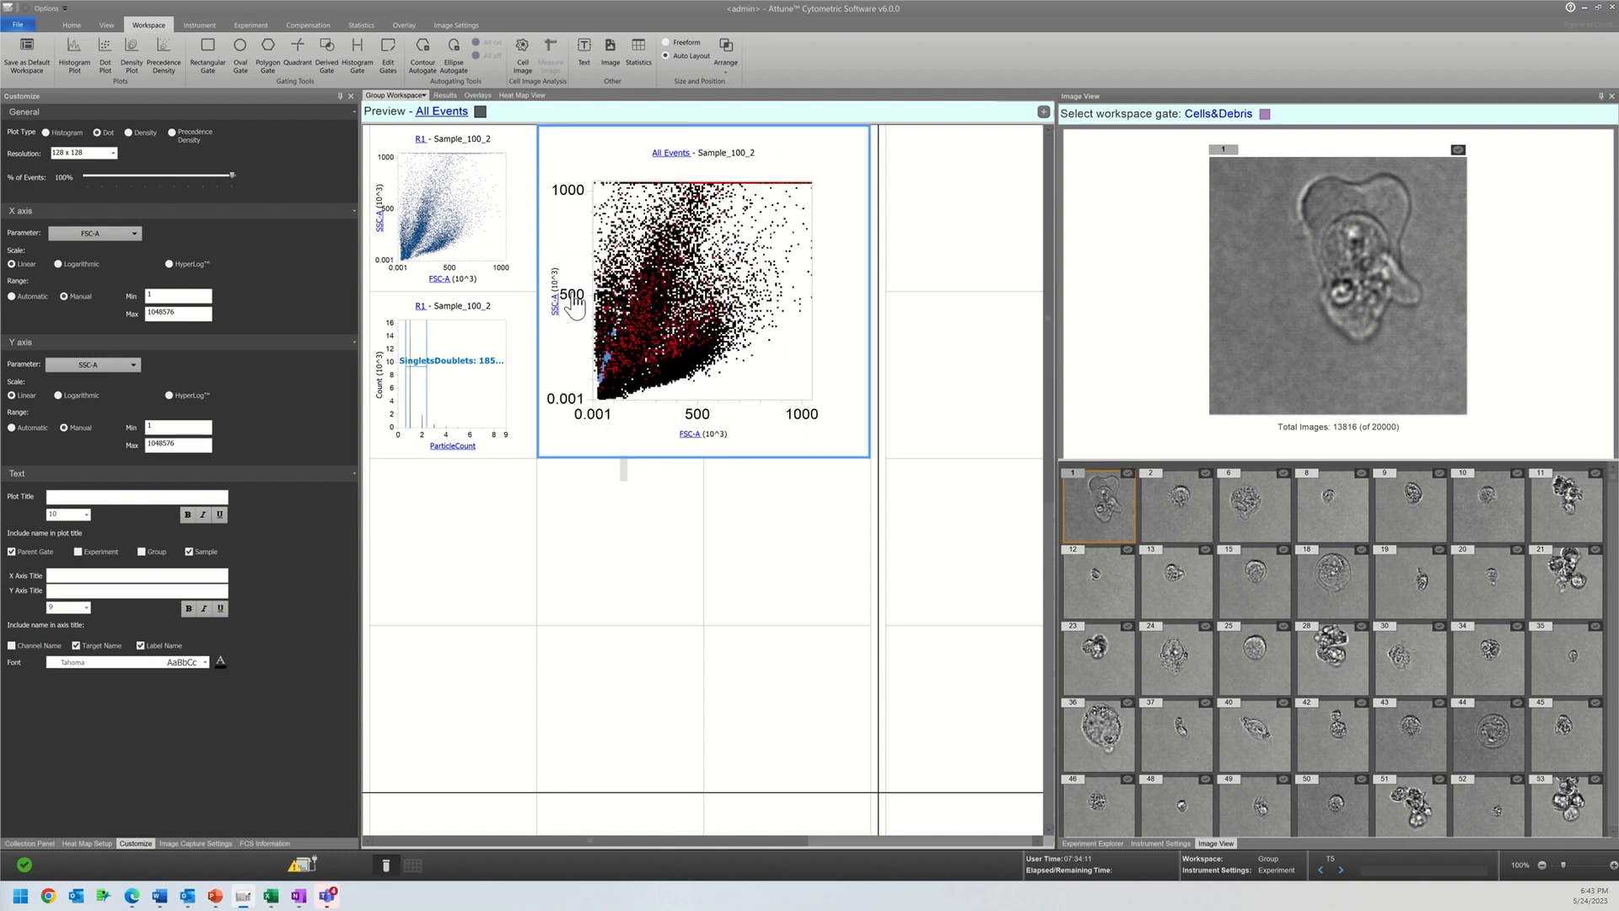
Step: Switch the enlarged dot plot's population to Beads, to Beads+Cells and finally to Cells&Debris
left_click(671, 154)
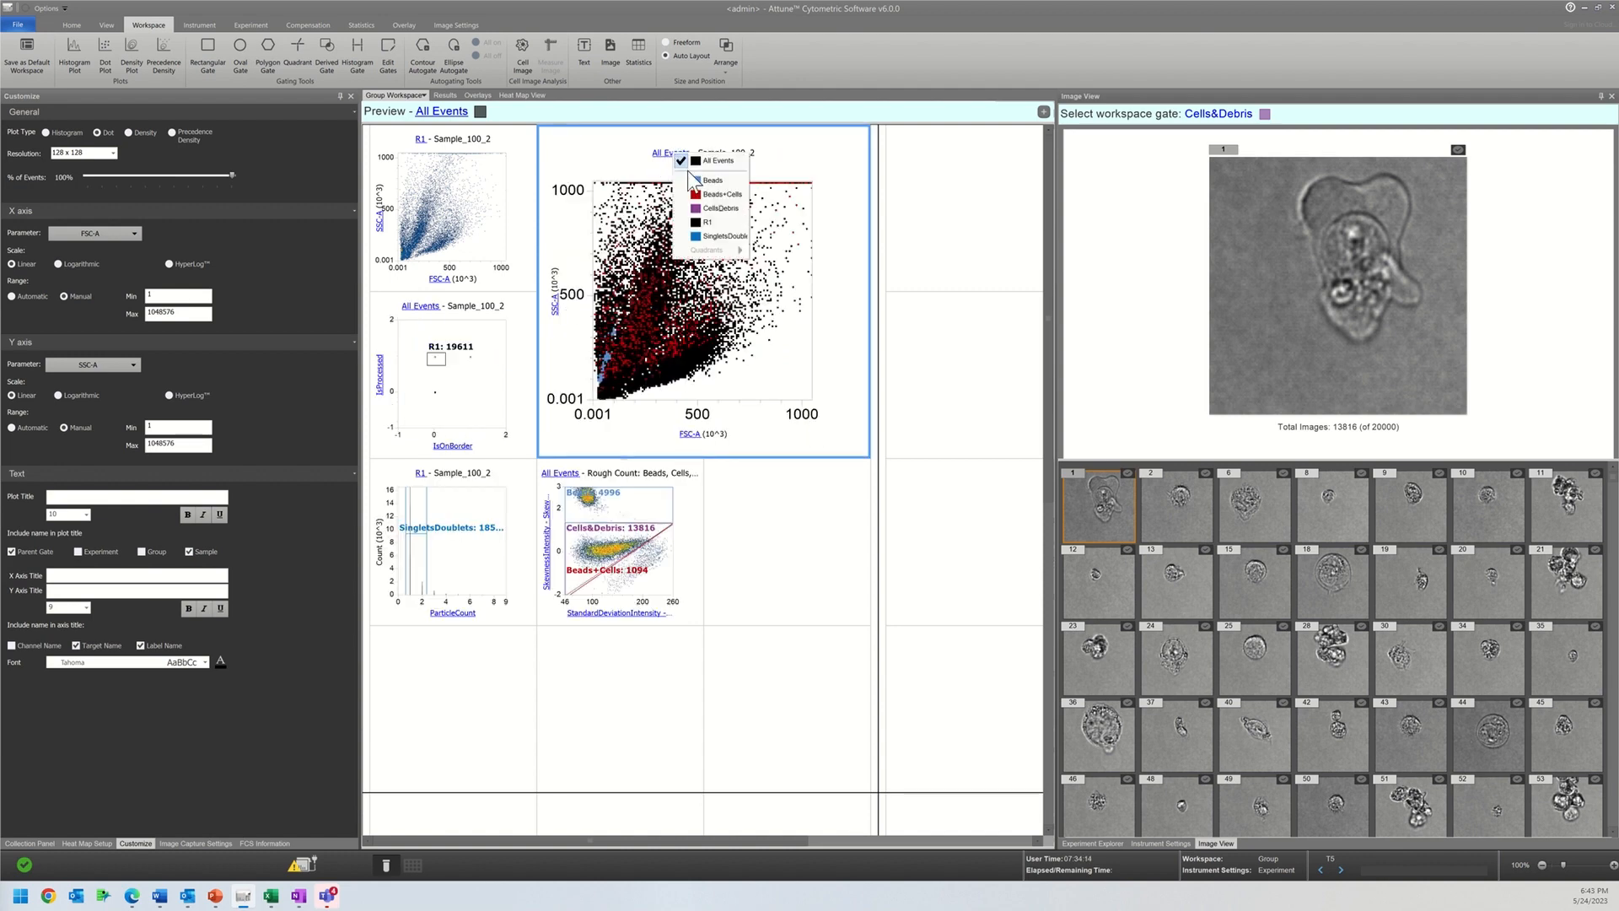
left_click(694, 179)
left_click(675, 156)
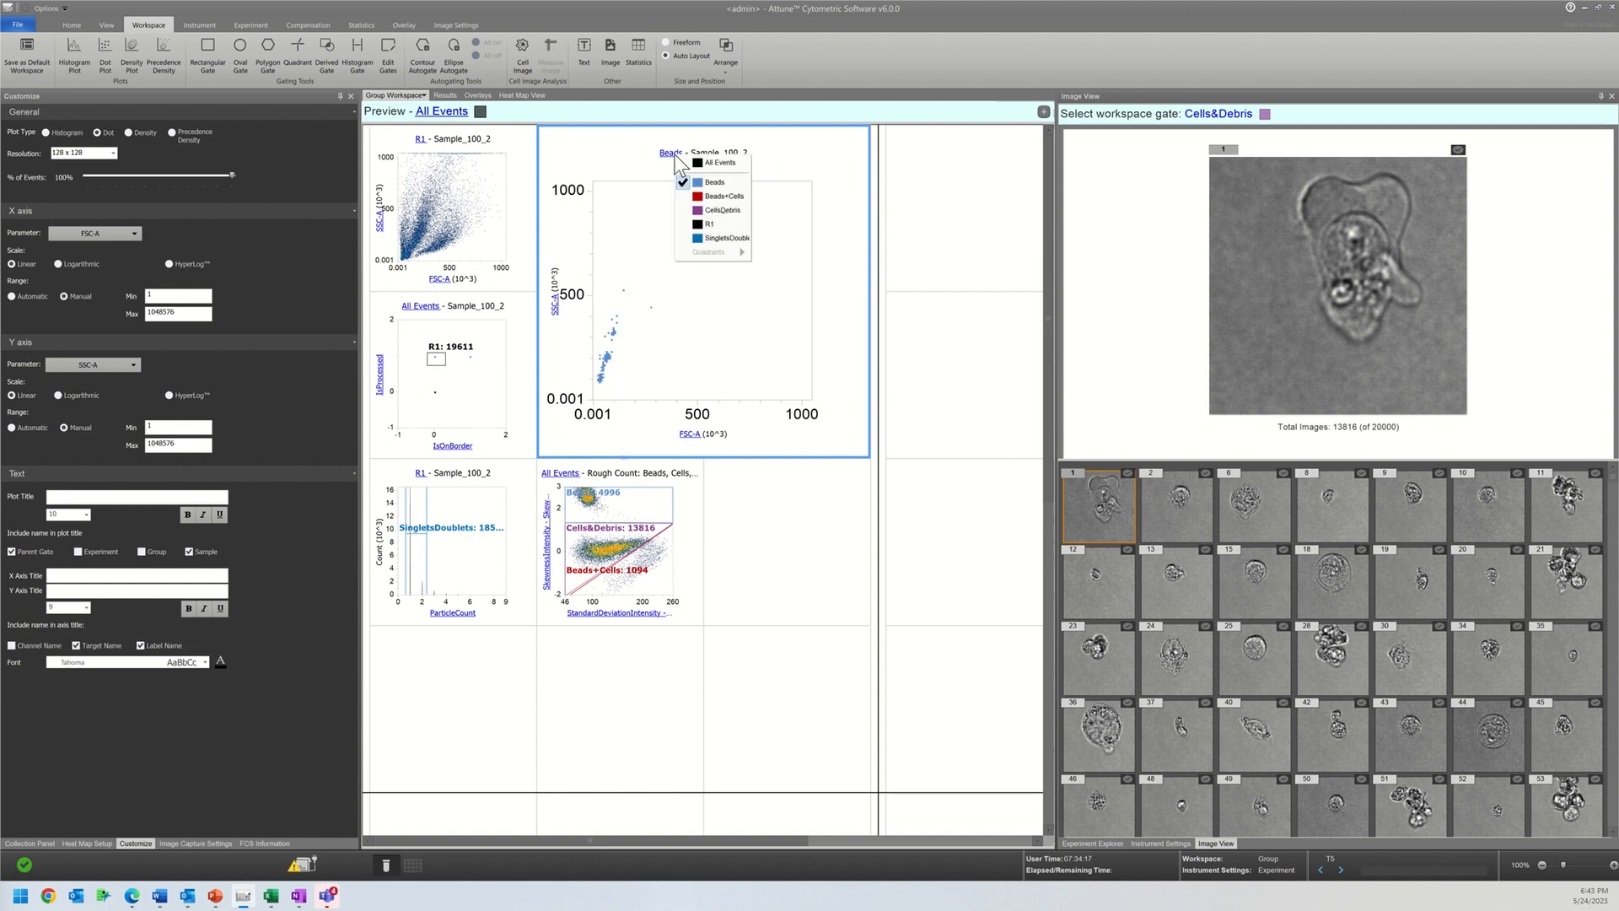
left_click(713, 196)
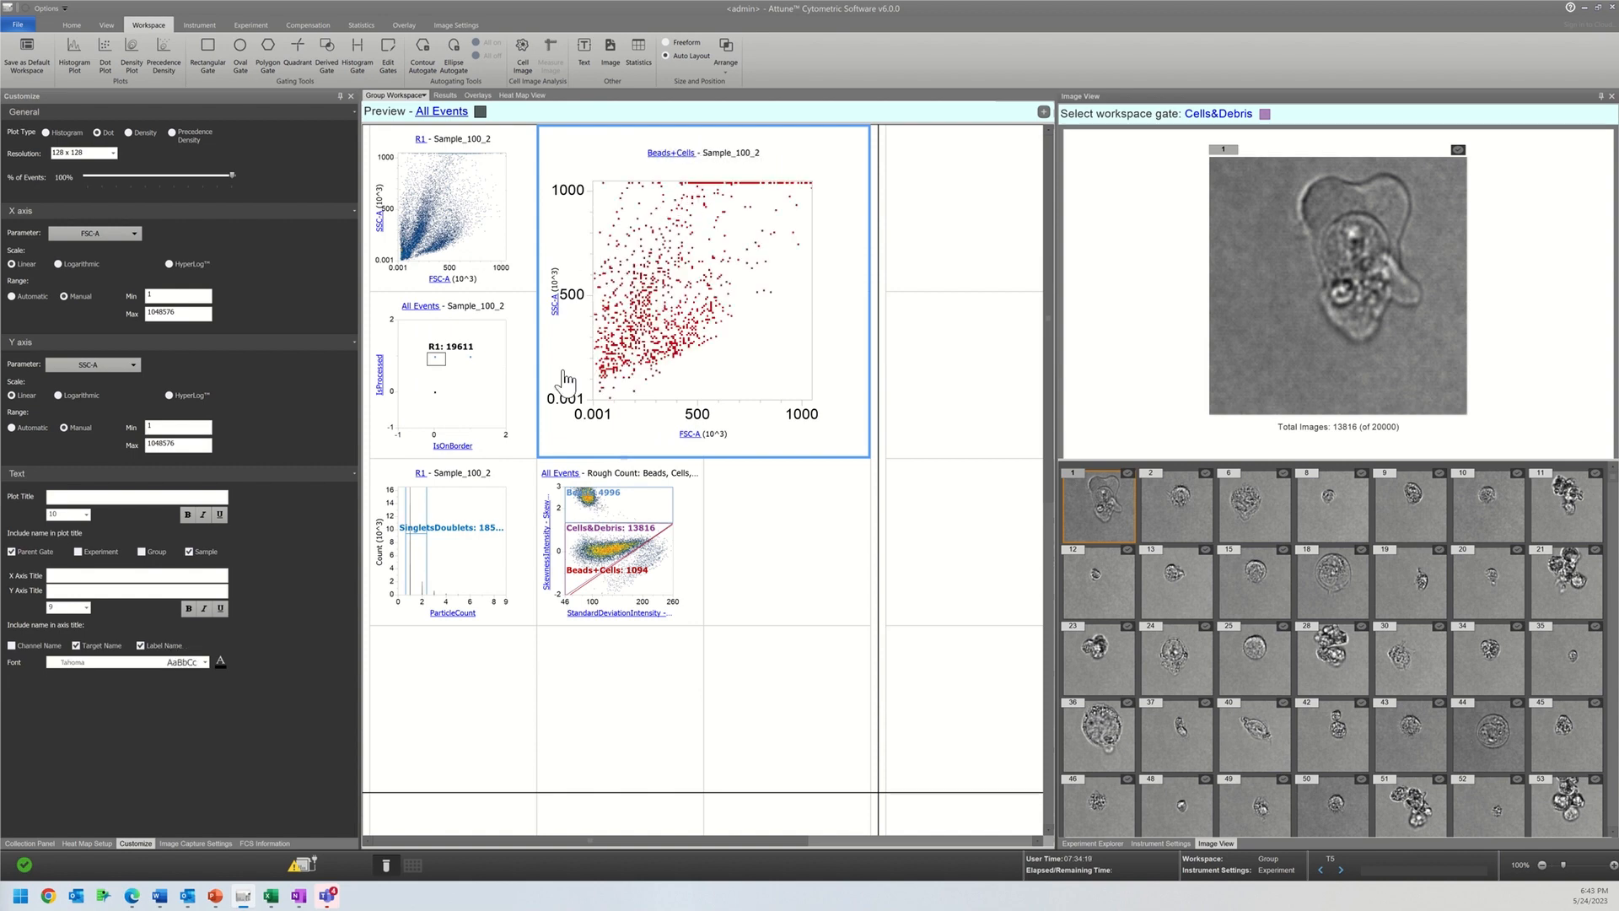
left_click(669, 155)
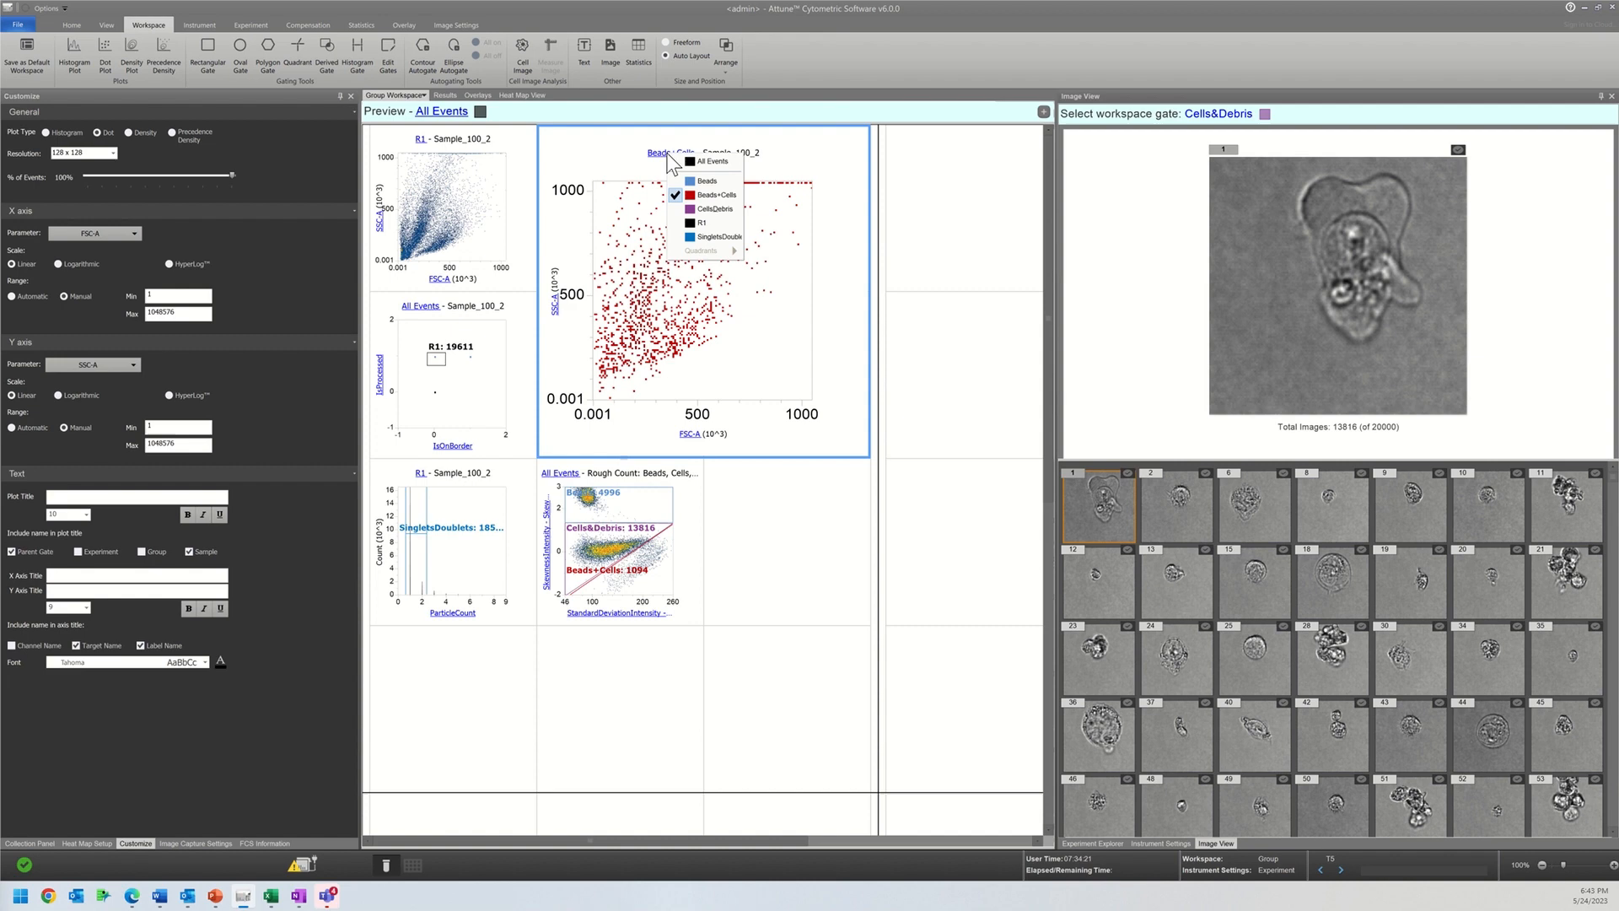
left_click(689, 213)
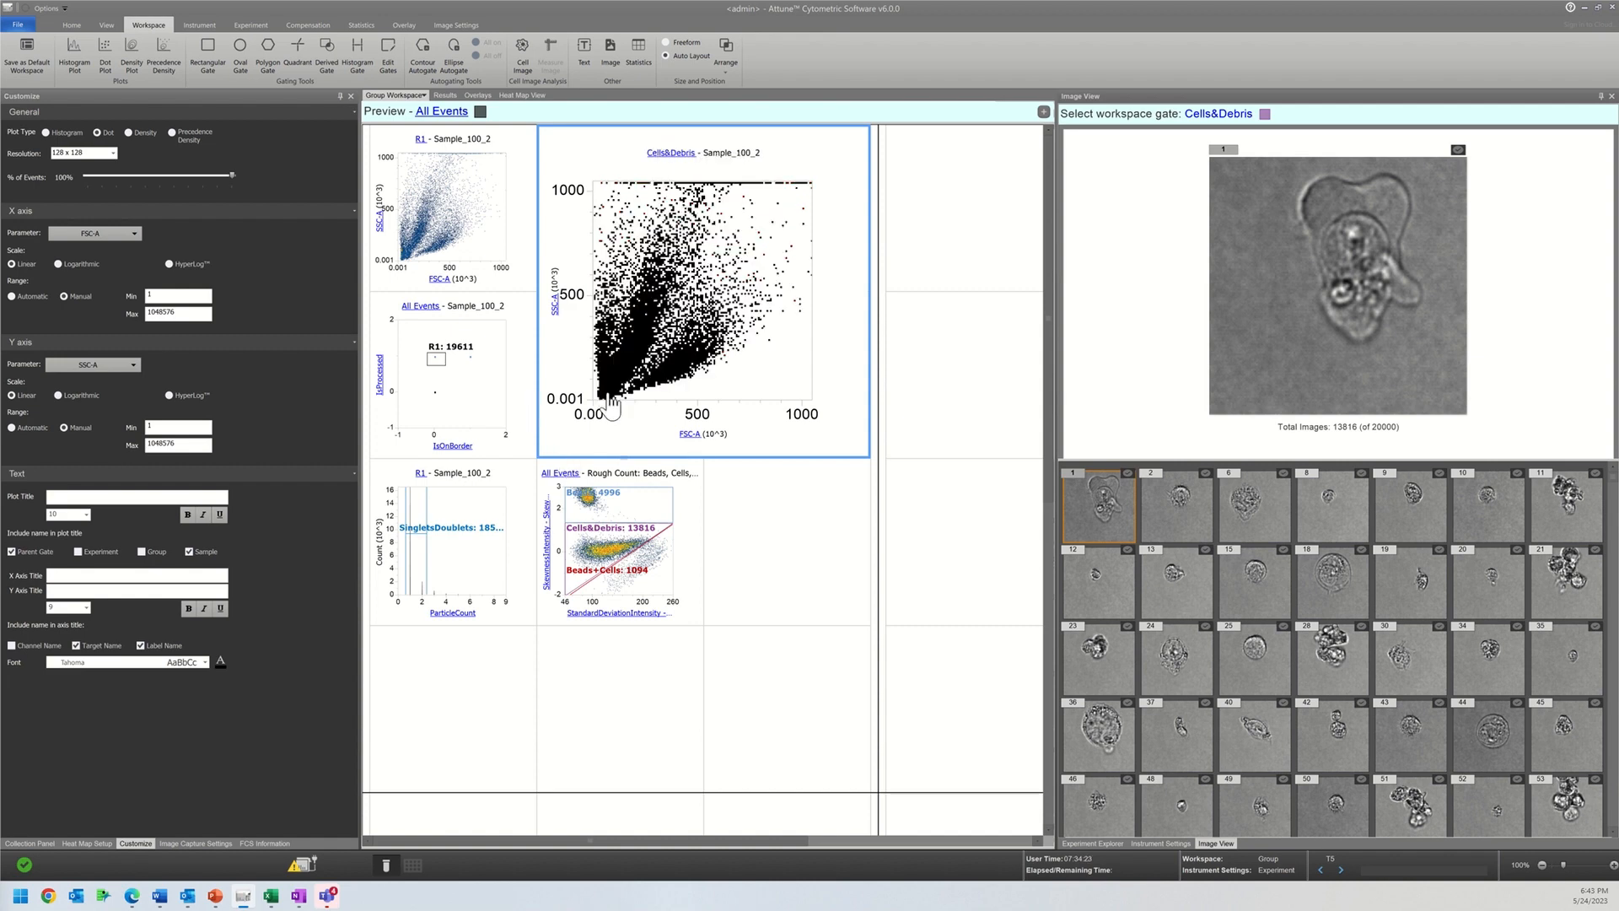
Step: Shrink the Cells&Debris dot plot back to a single grid cell
left_click(757, 577)
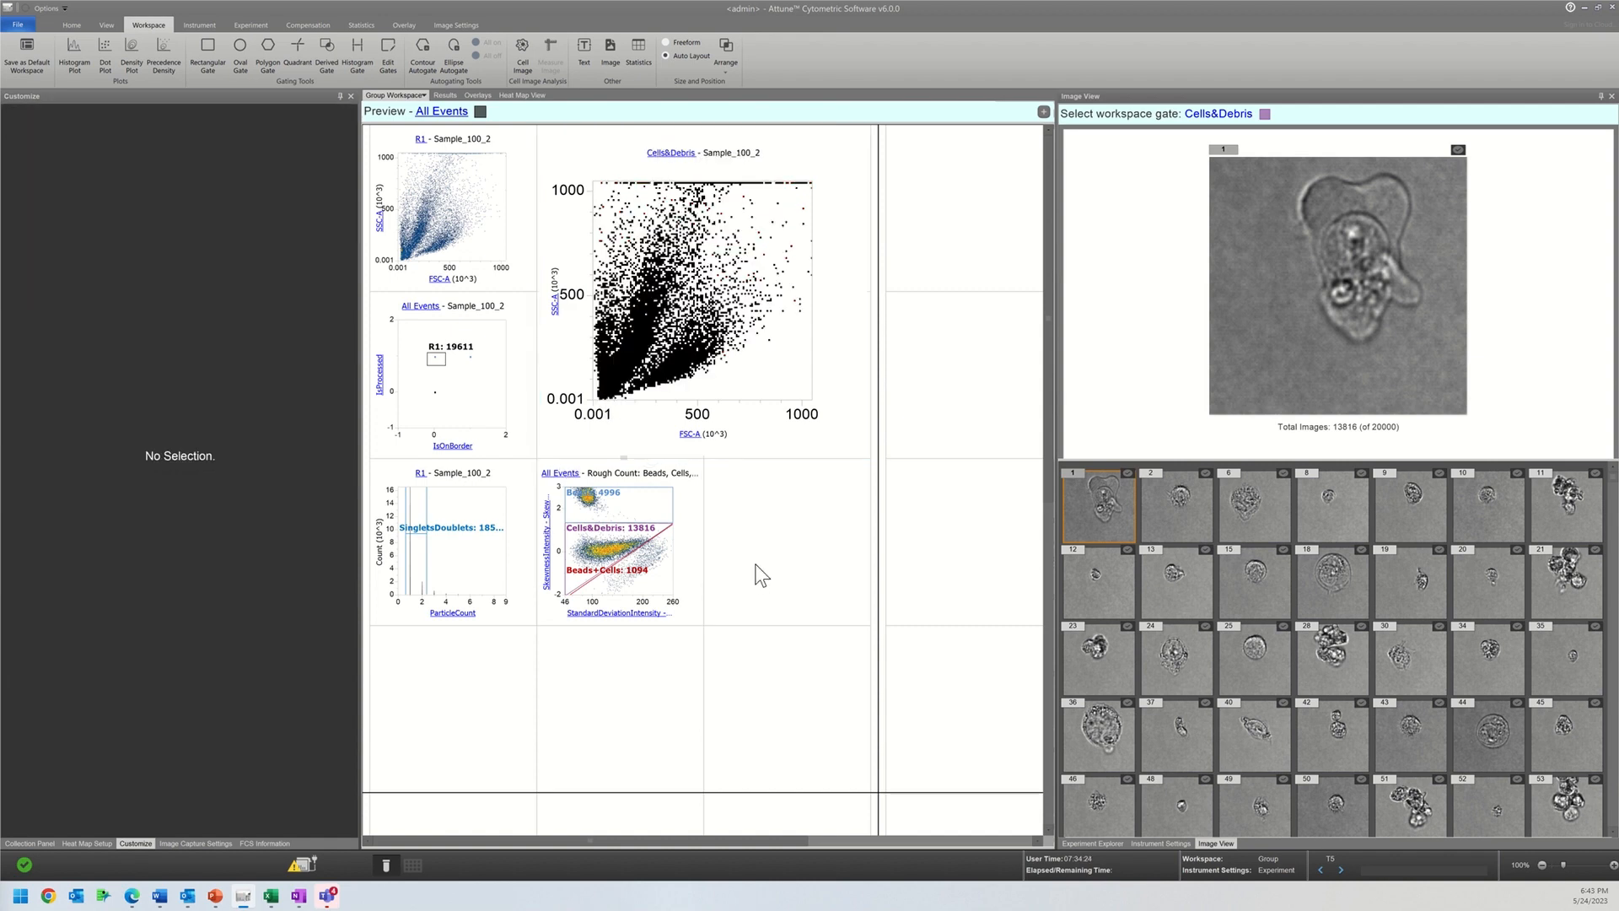
left_click(843, 449)
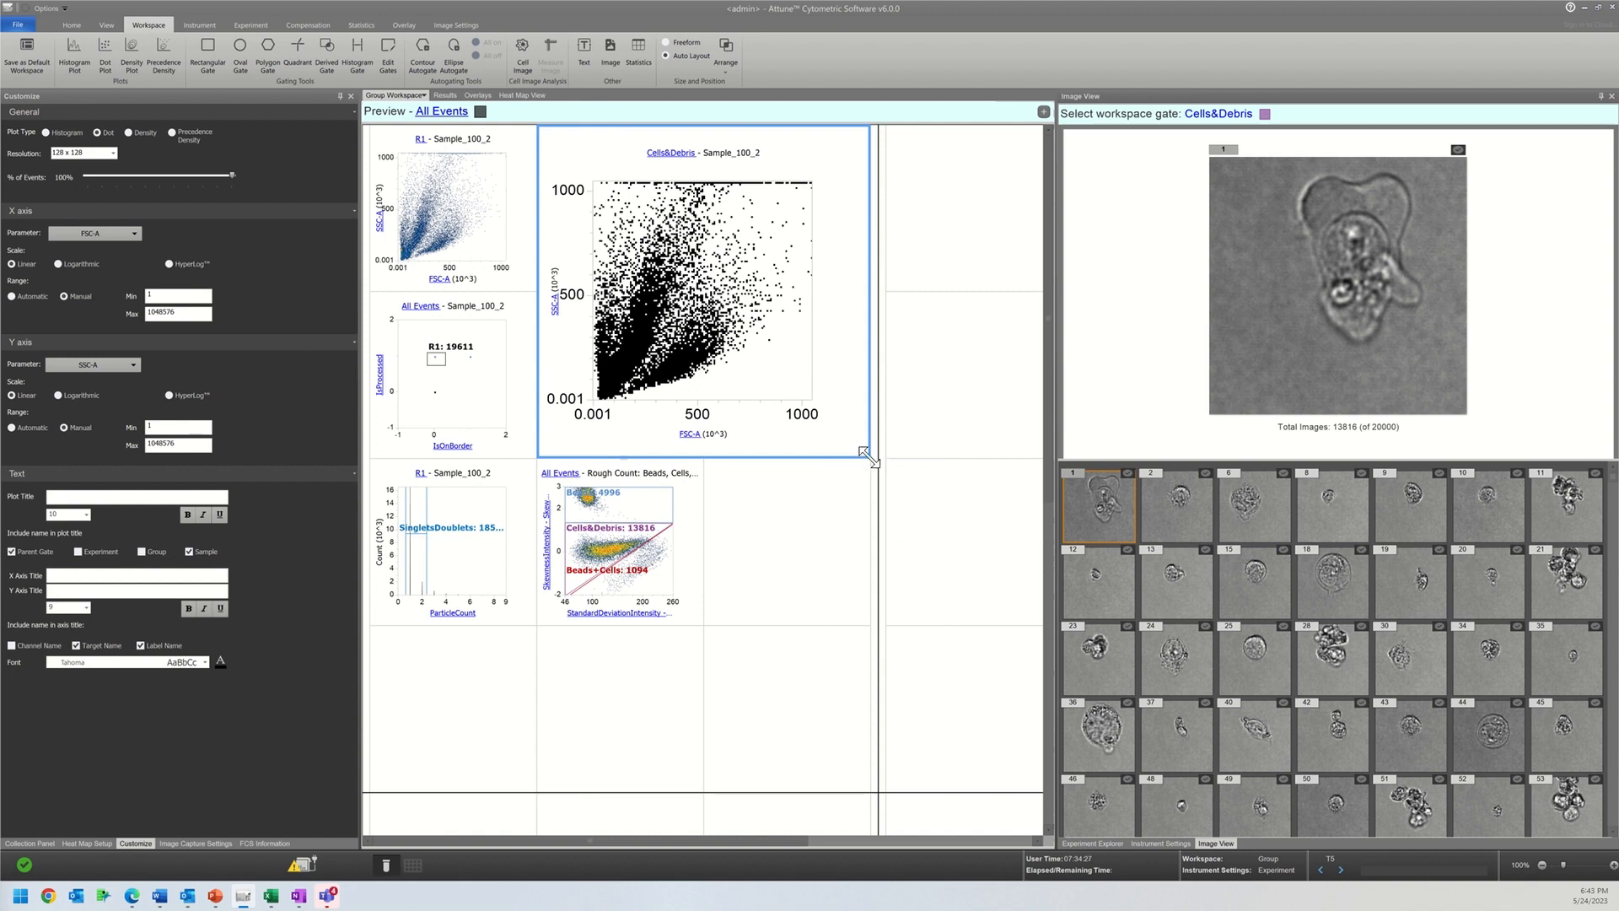
left_click_drag(866, 456, 594, 299)
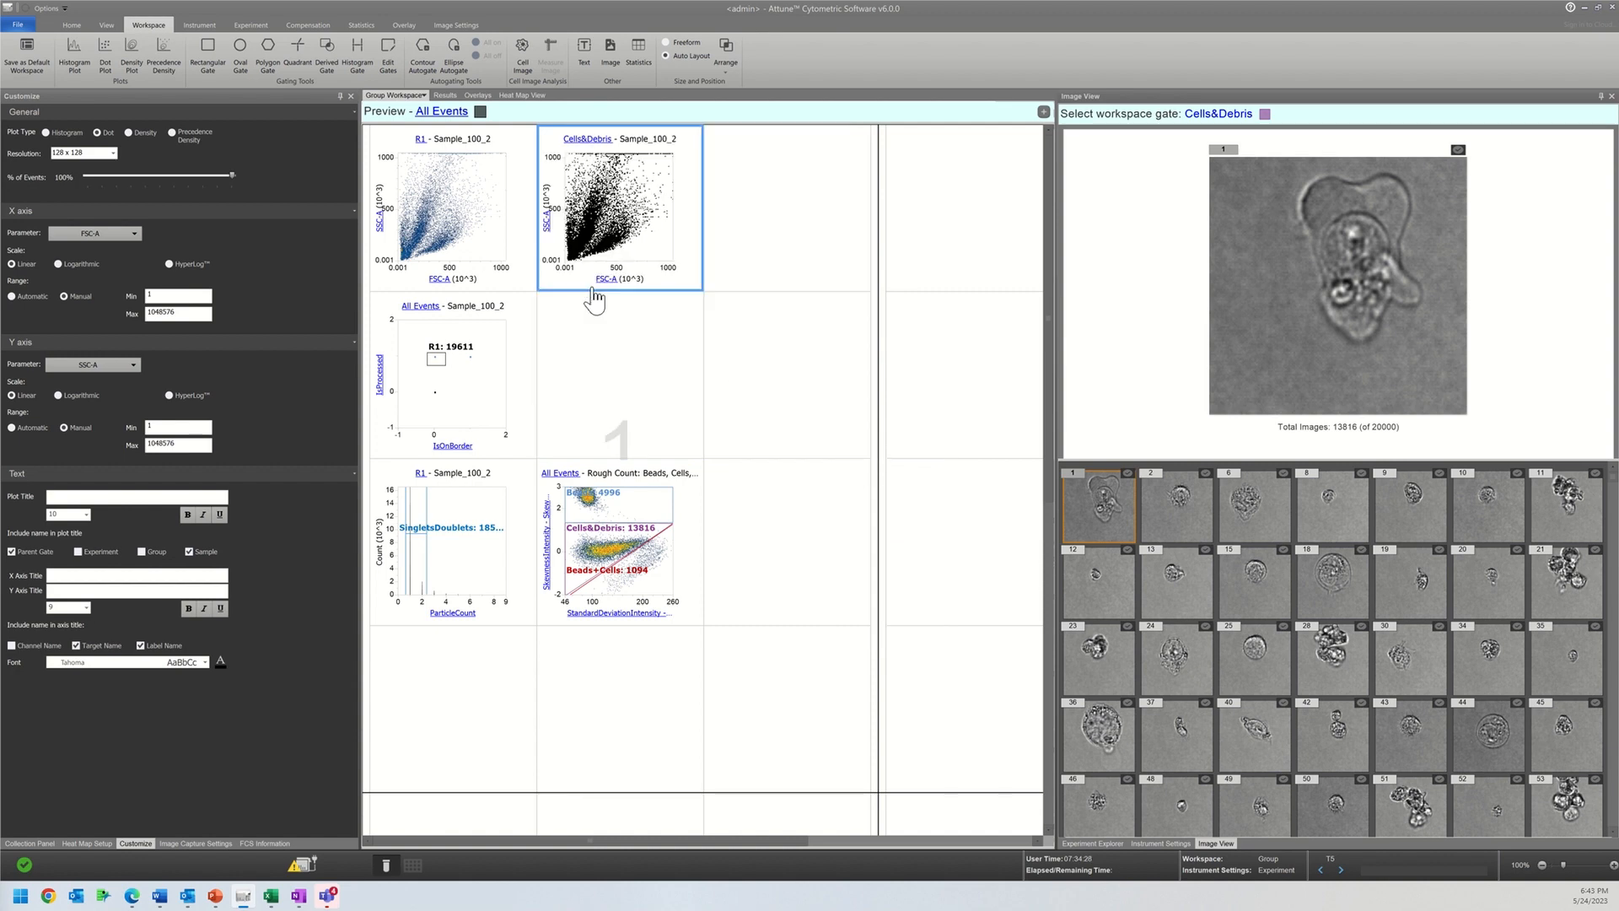
Step: Insert a histogram plot of the AreaSquareMicrons shape feature and set its population to Beads
right_click(715, 361)
mouse_move(756, 371)
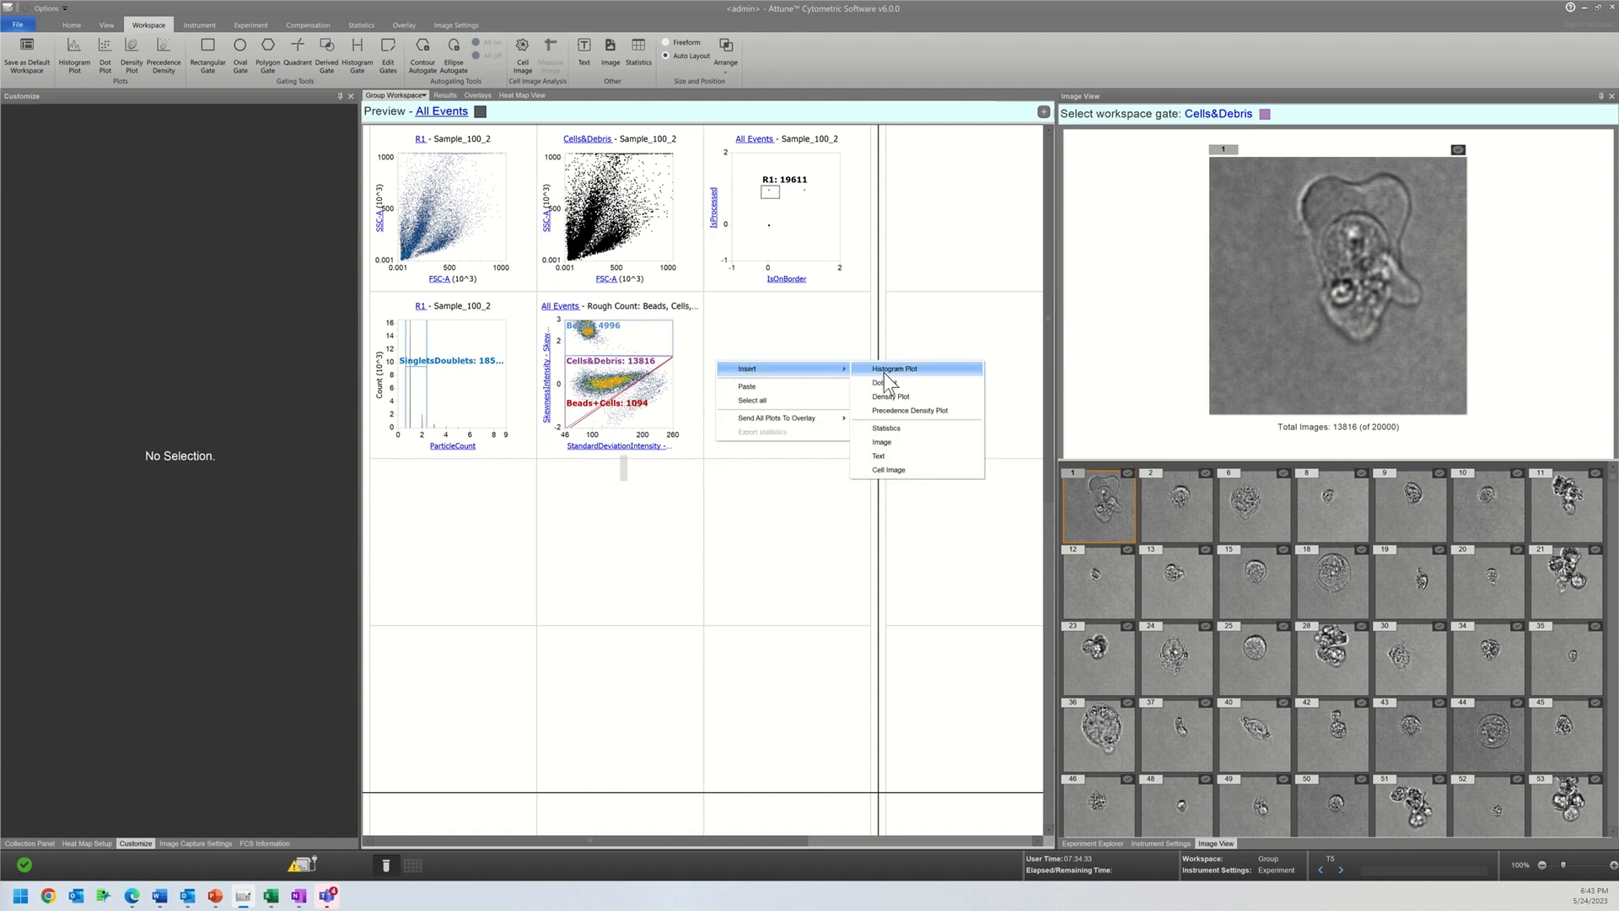
left_click(868, 367)
left_click_drag(835, 360, 686, 345)
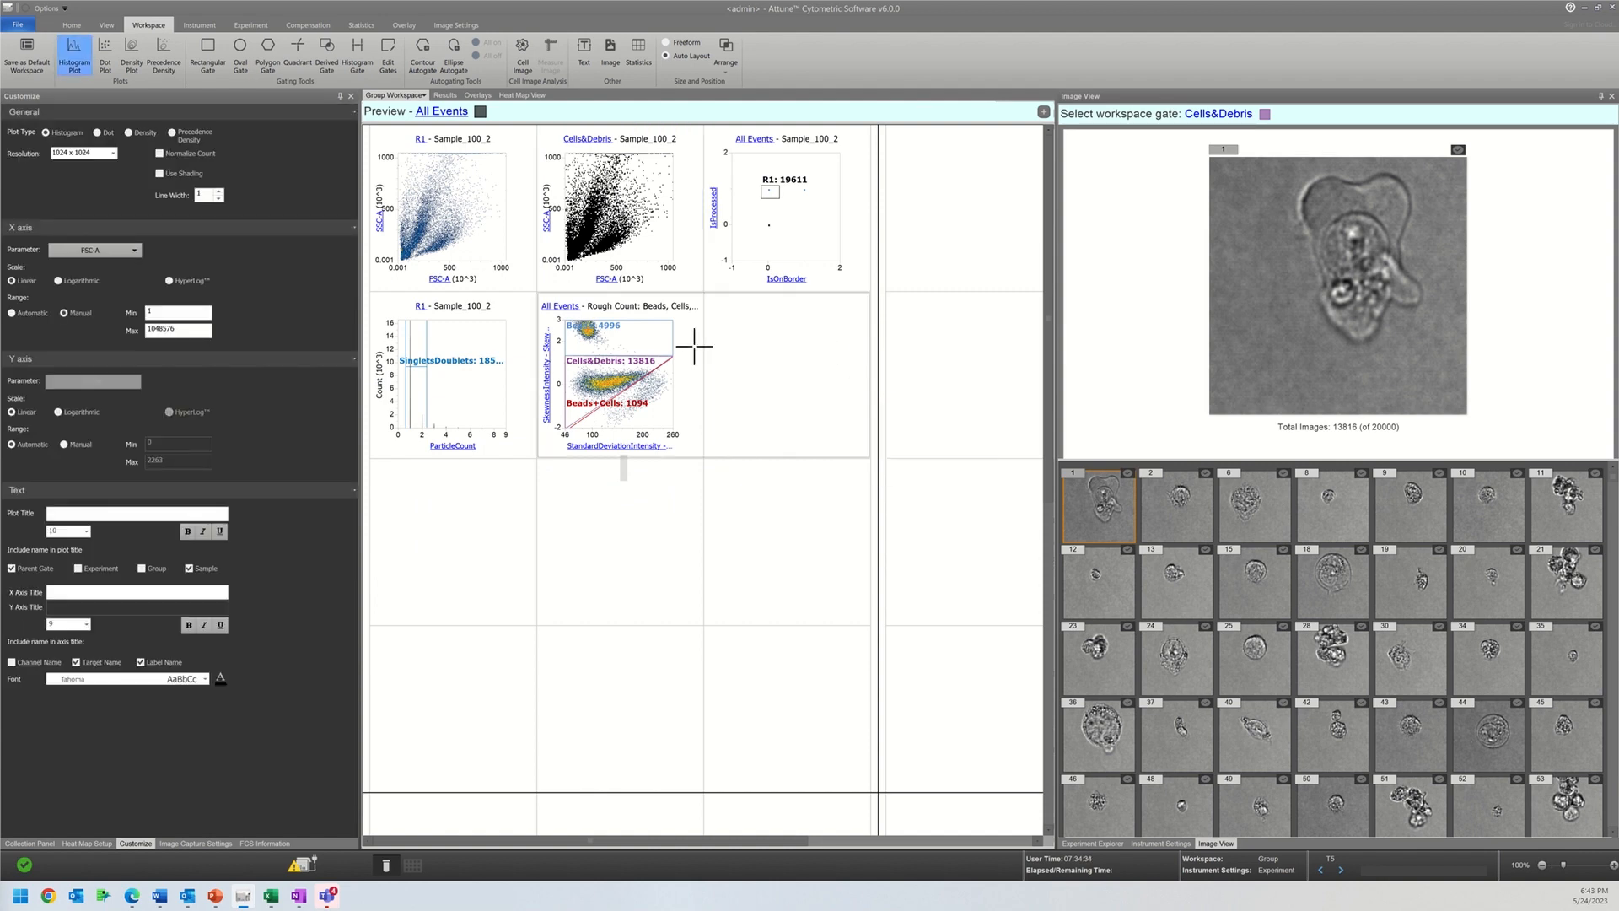
left_click(692, 445)
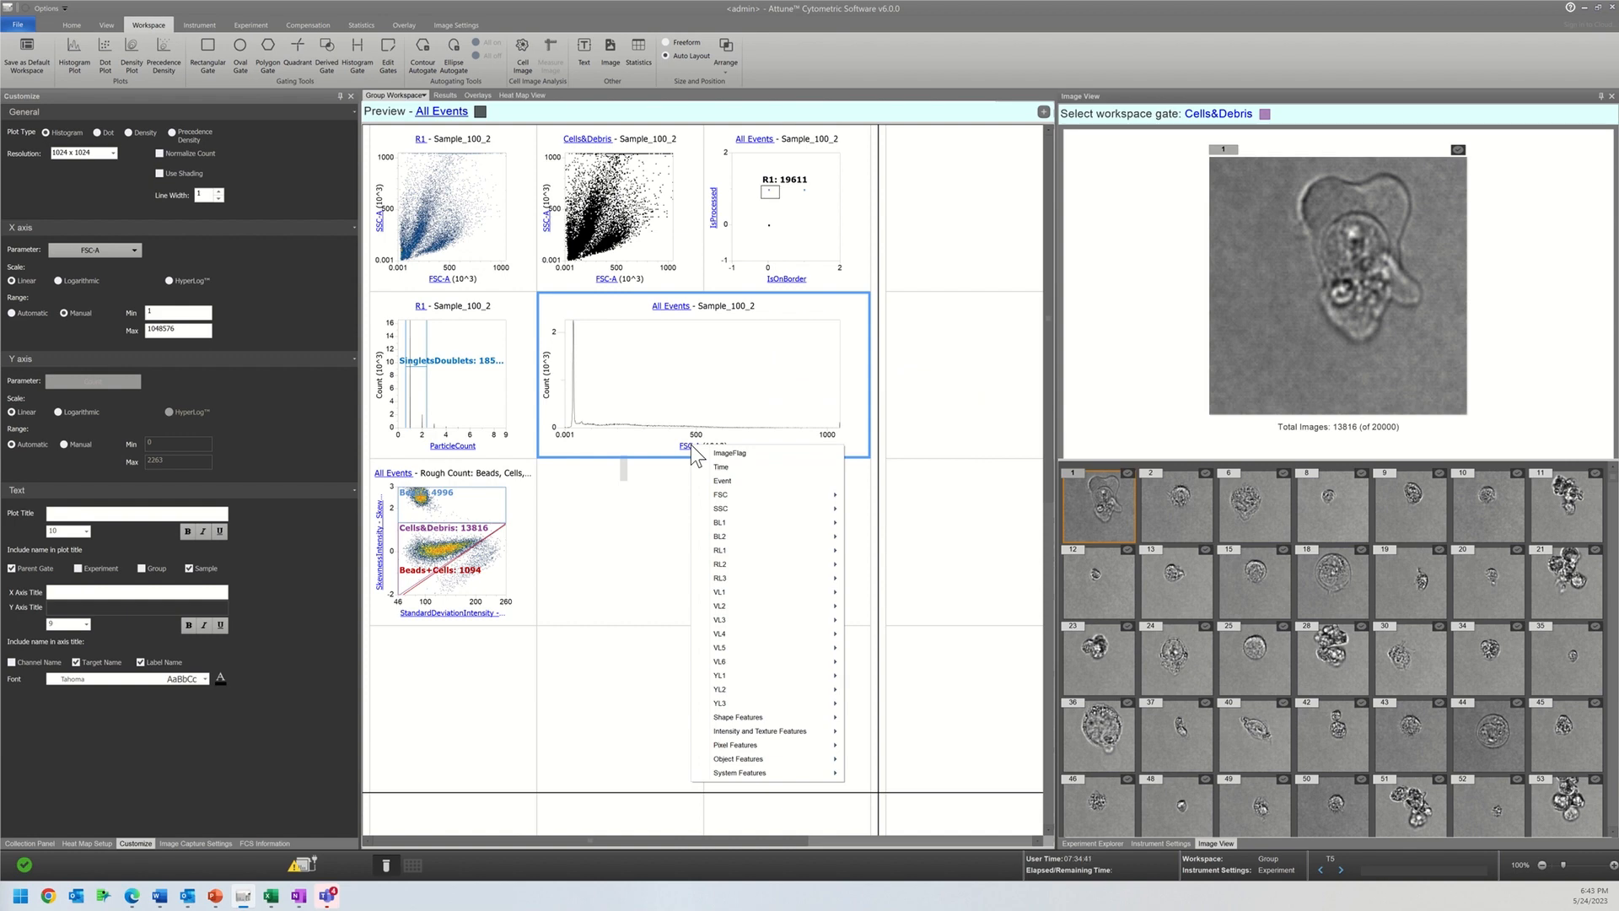
mouse_move(811, 718)
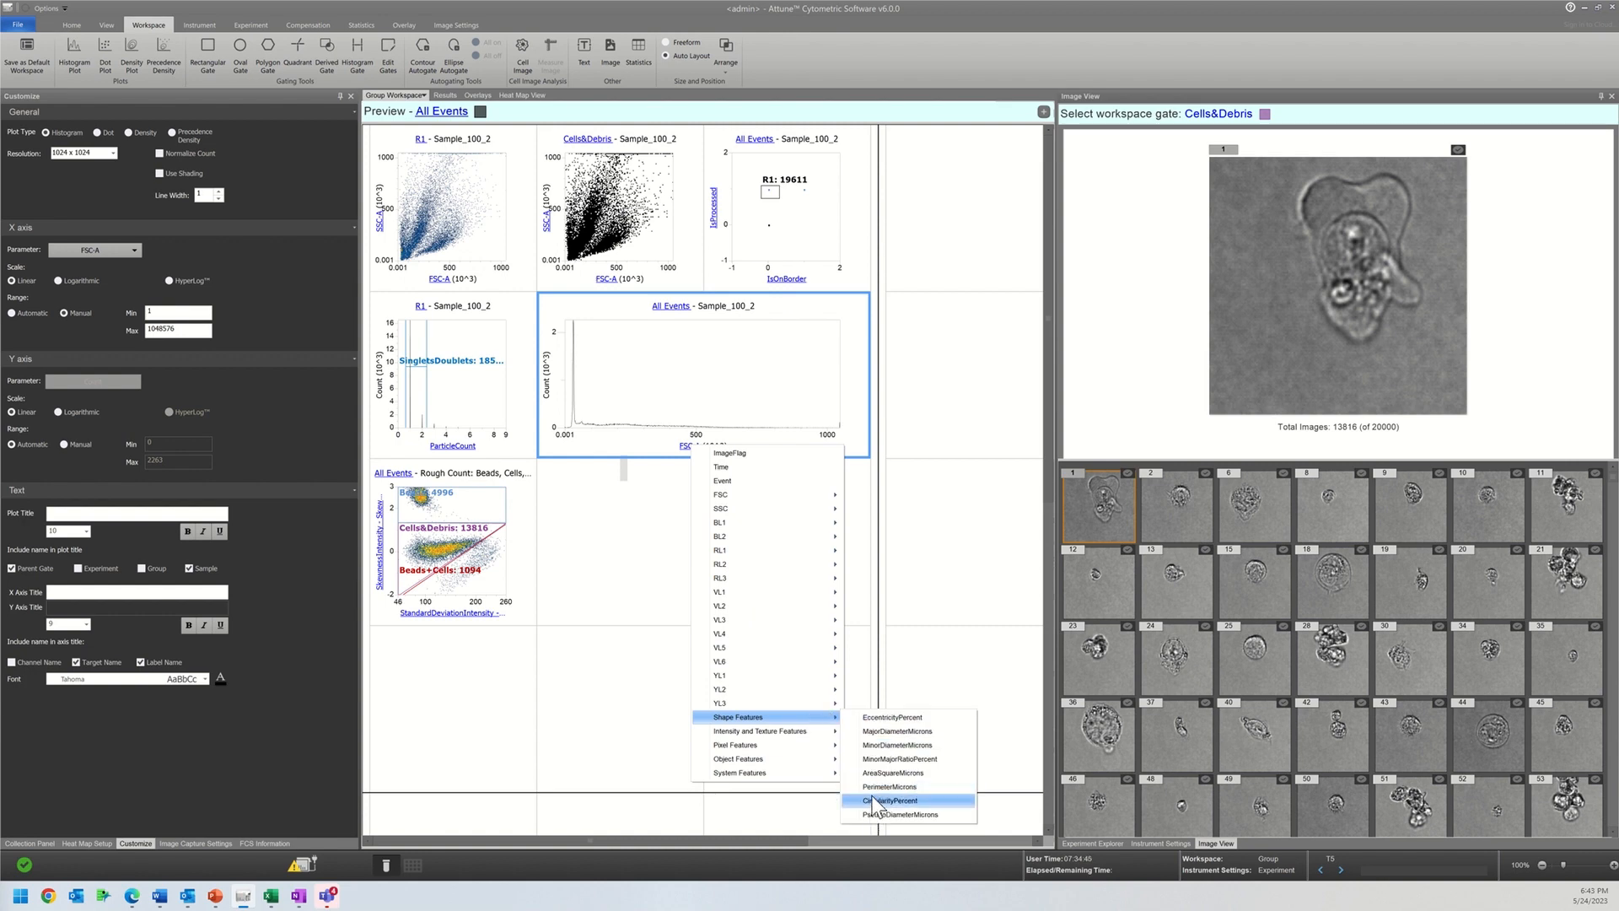
left_click(877, 772)
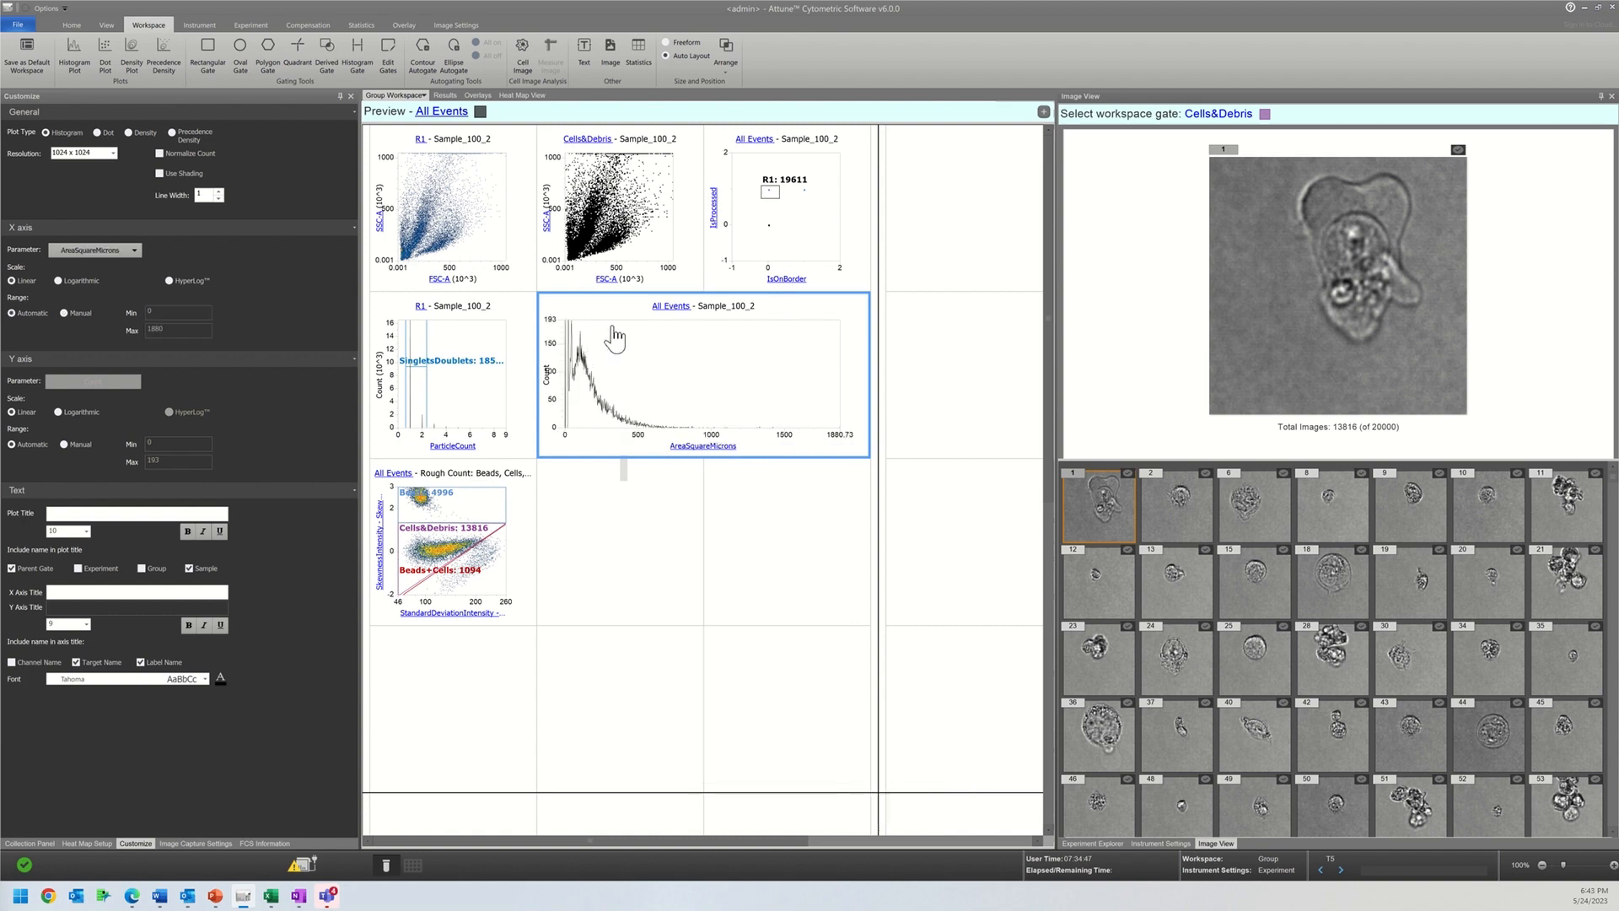
left_click(665, 309)
left_click(694, 340)
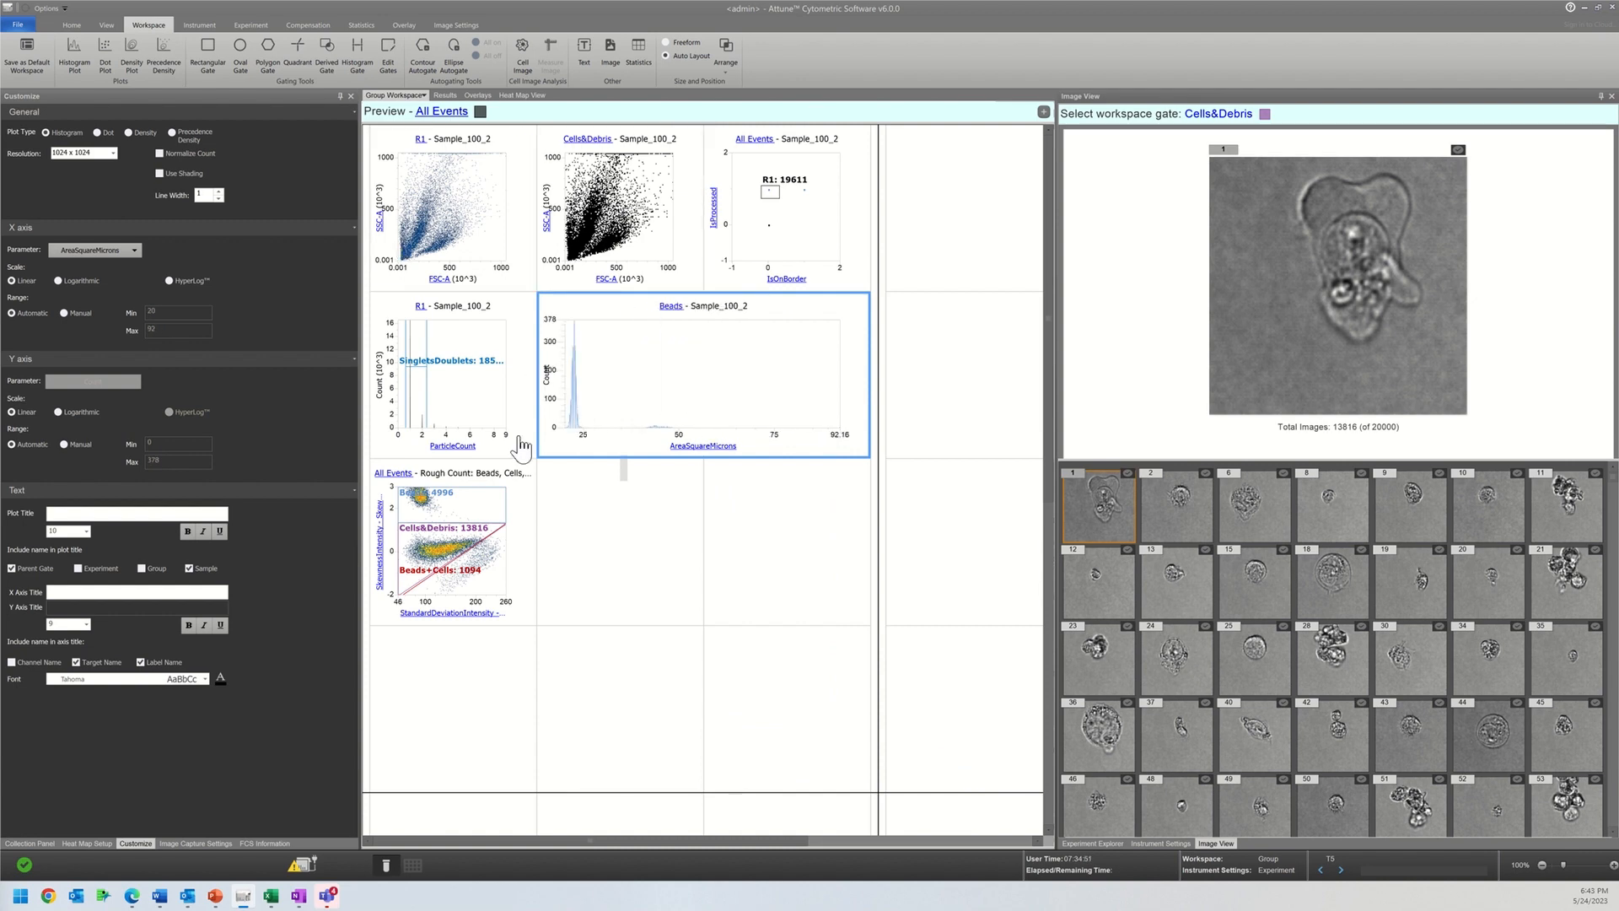
Step: Change the color of the Beads gate in the Rough Count plot to black
left_click(506, 497)
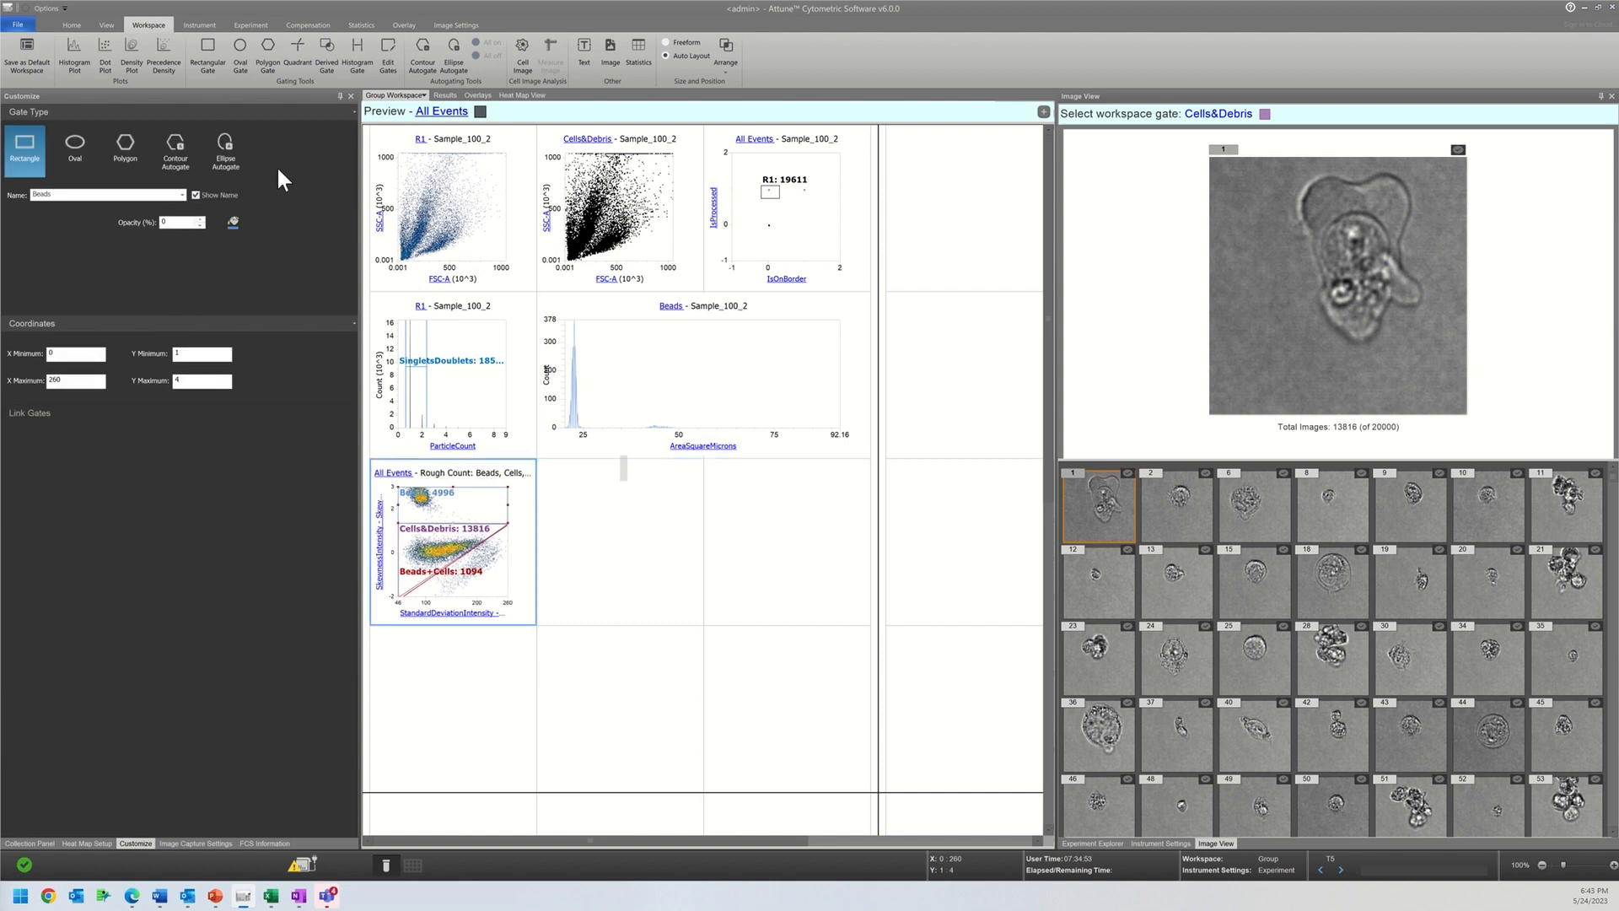
left_click(234, 222)
left_click(242, 235)
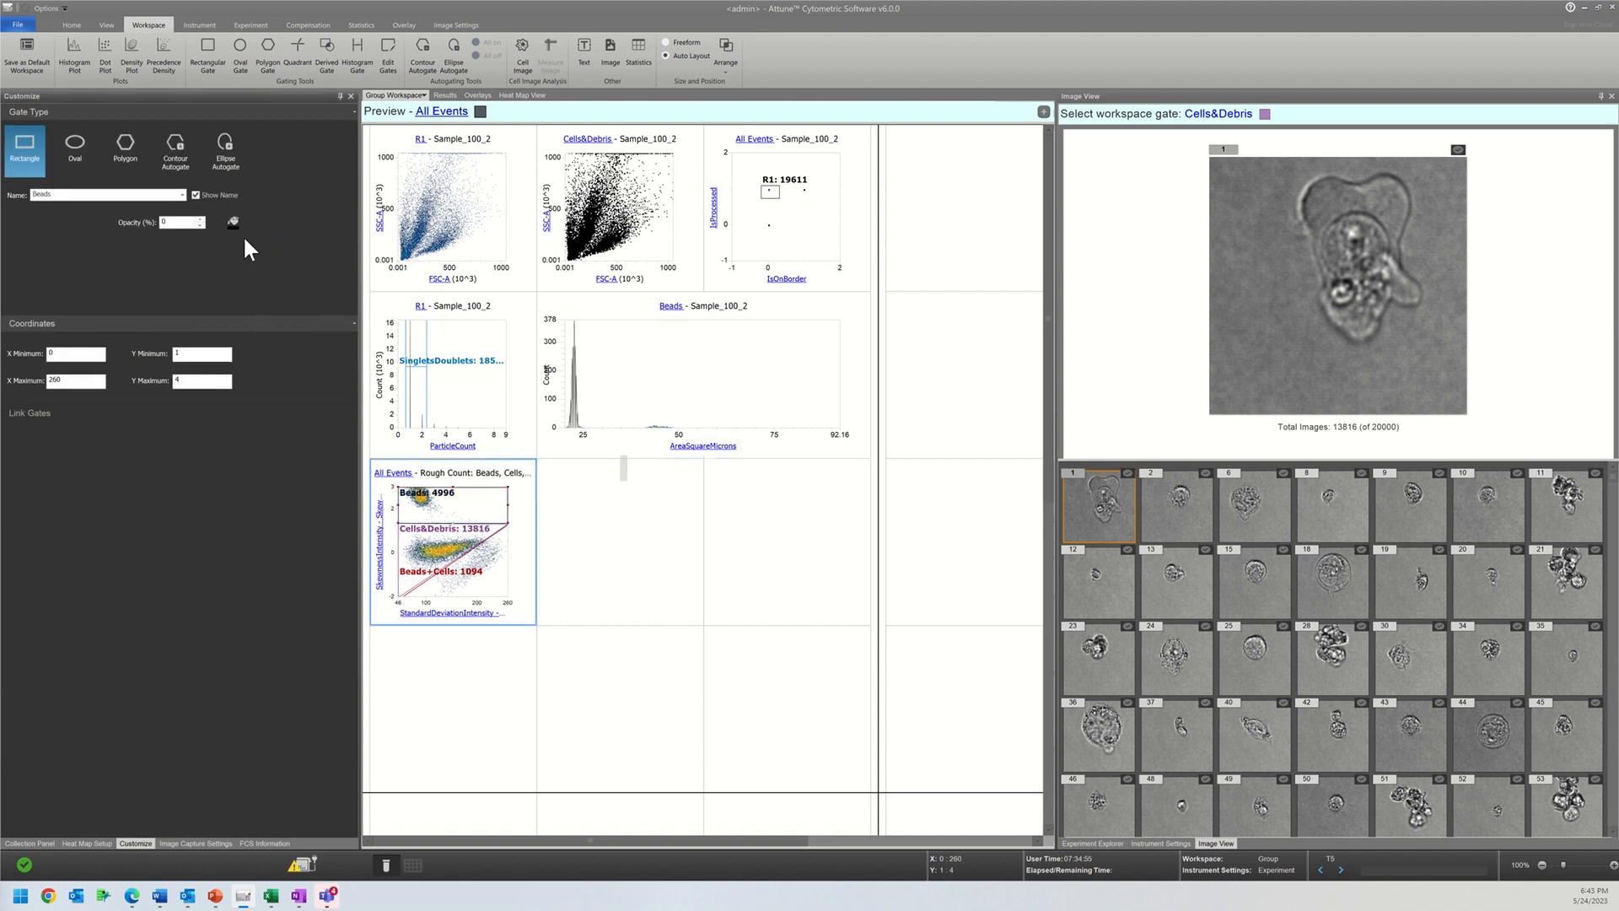
Step: Extend the SingletsDoublets gate on the ParticleCount histogram to a maximum of 3
left_click(356, 57)
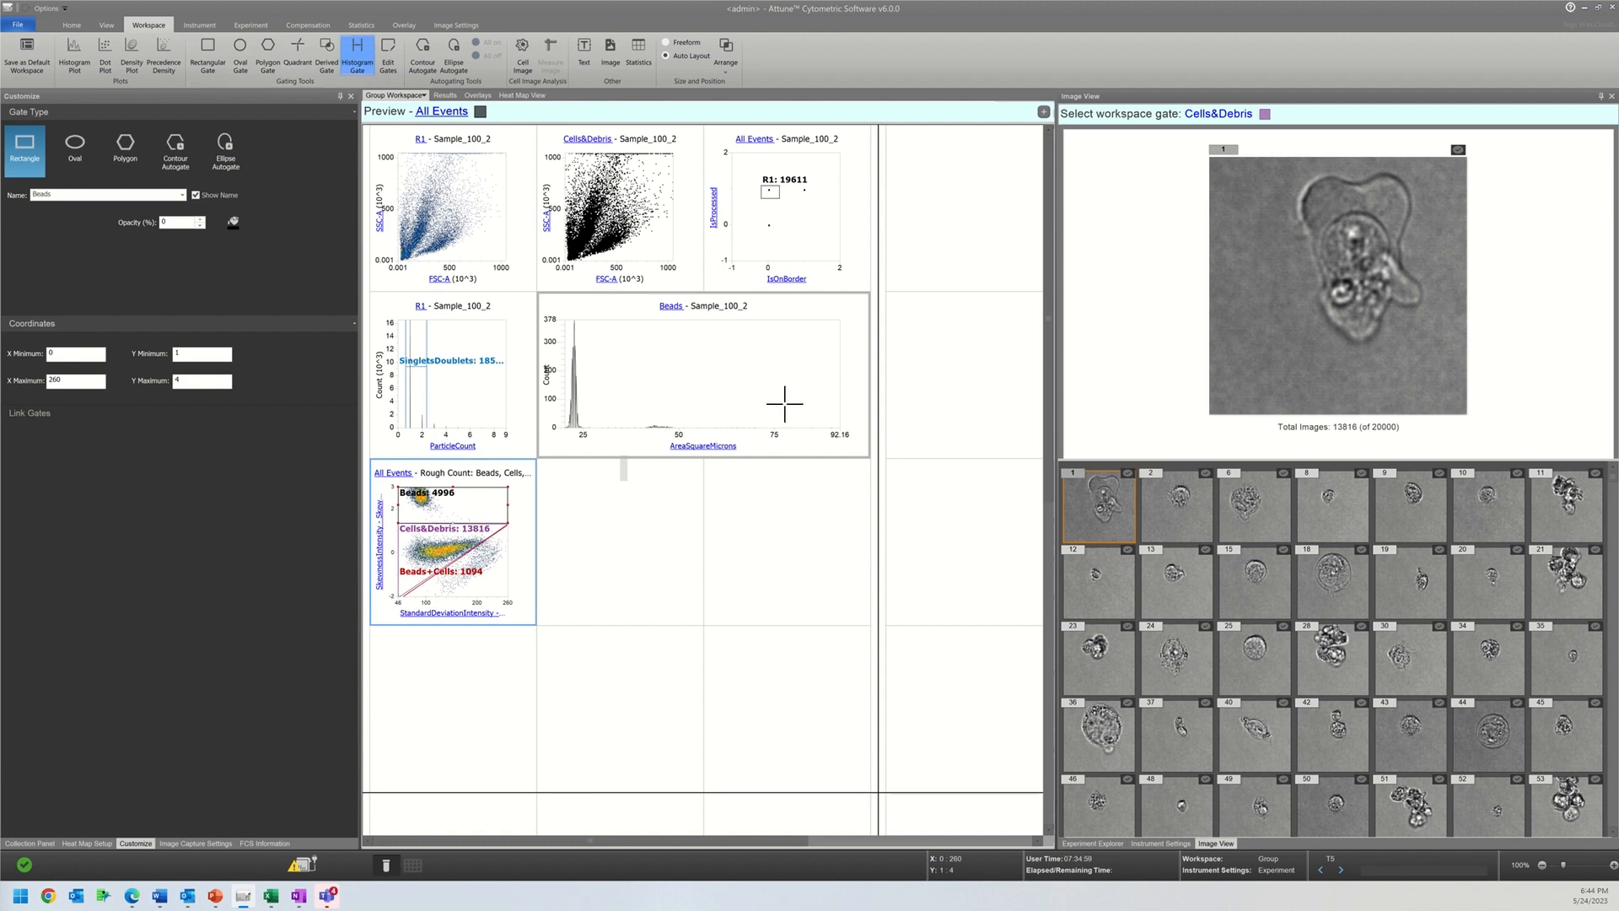
key("Escape")
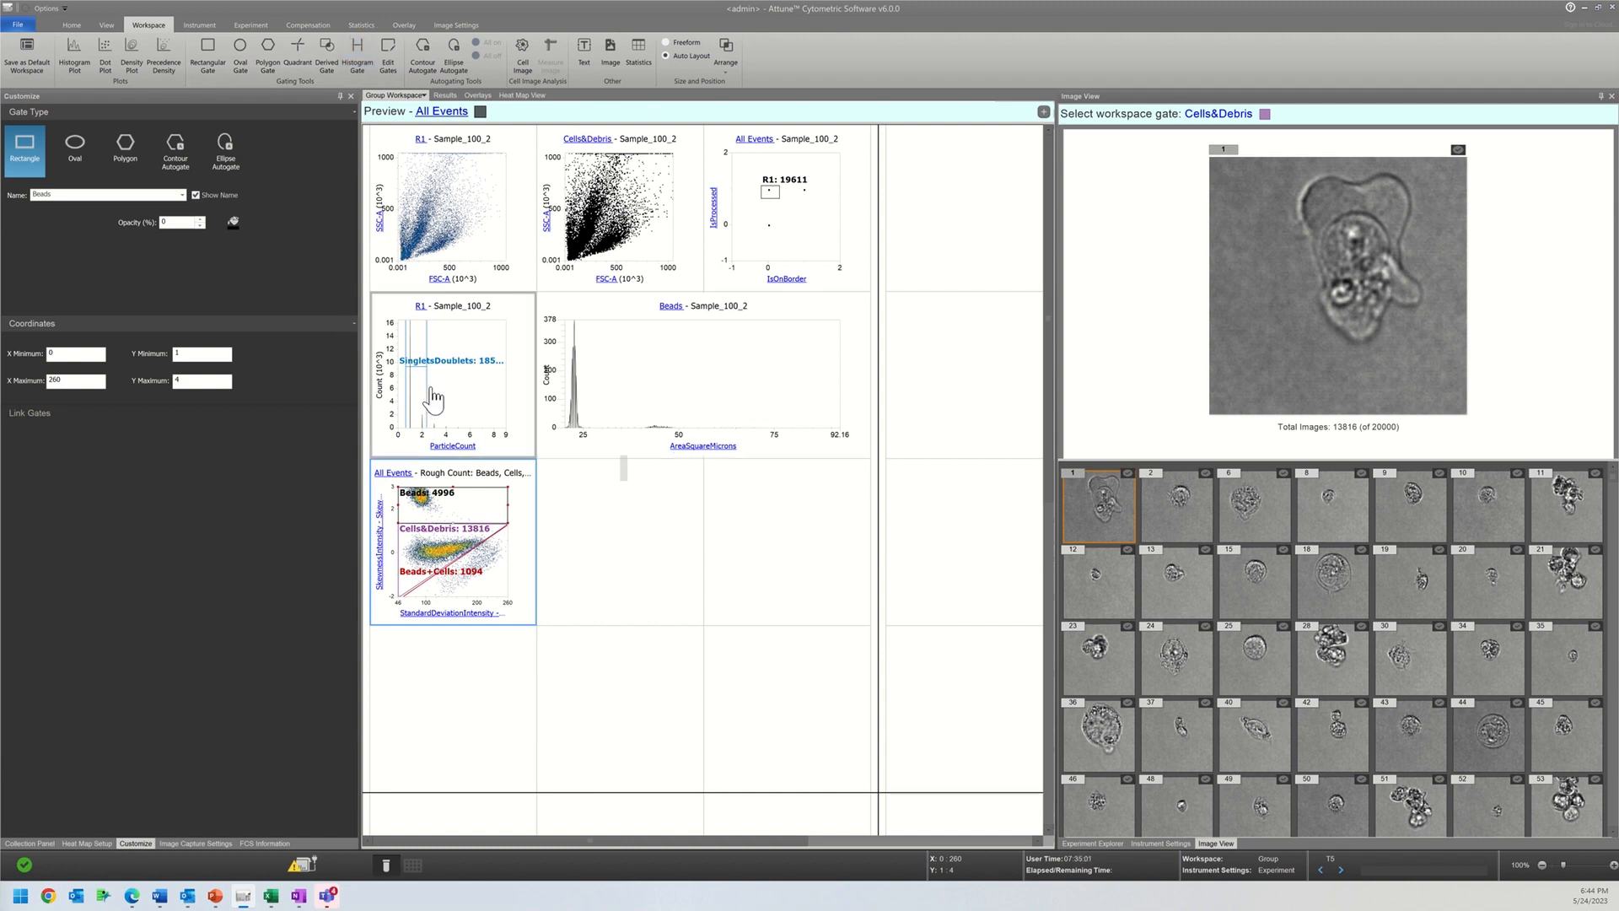
left_click_drag(429, 389, 436, 378)
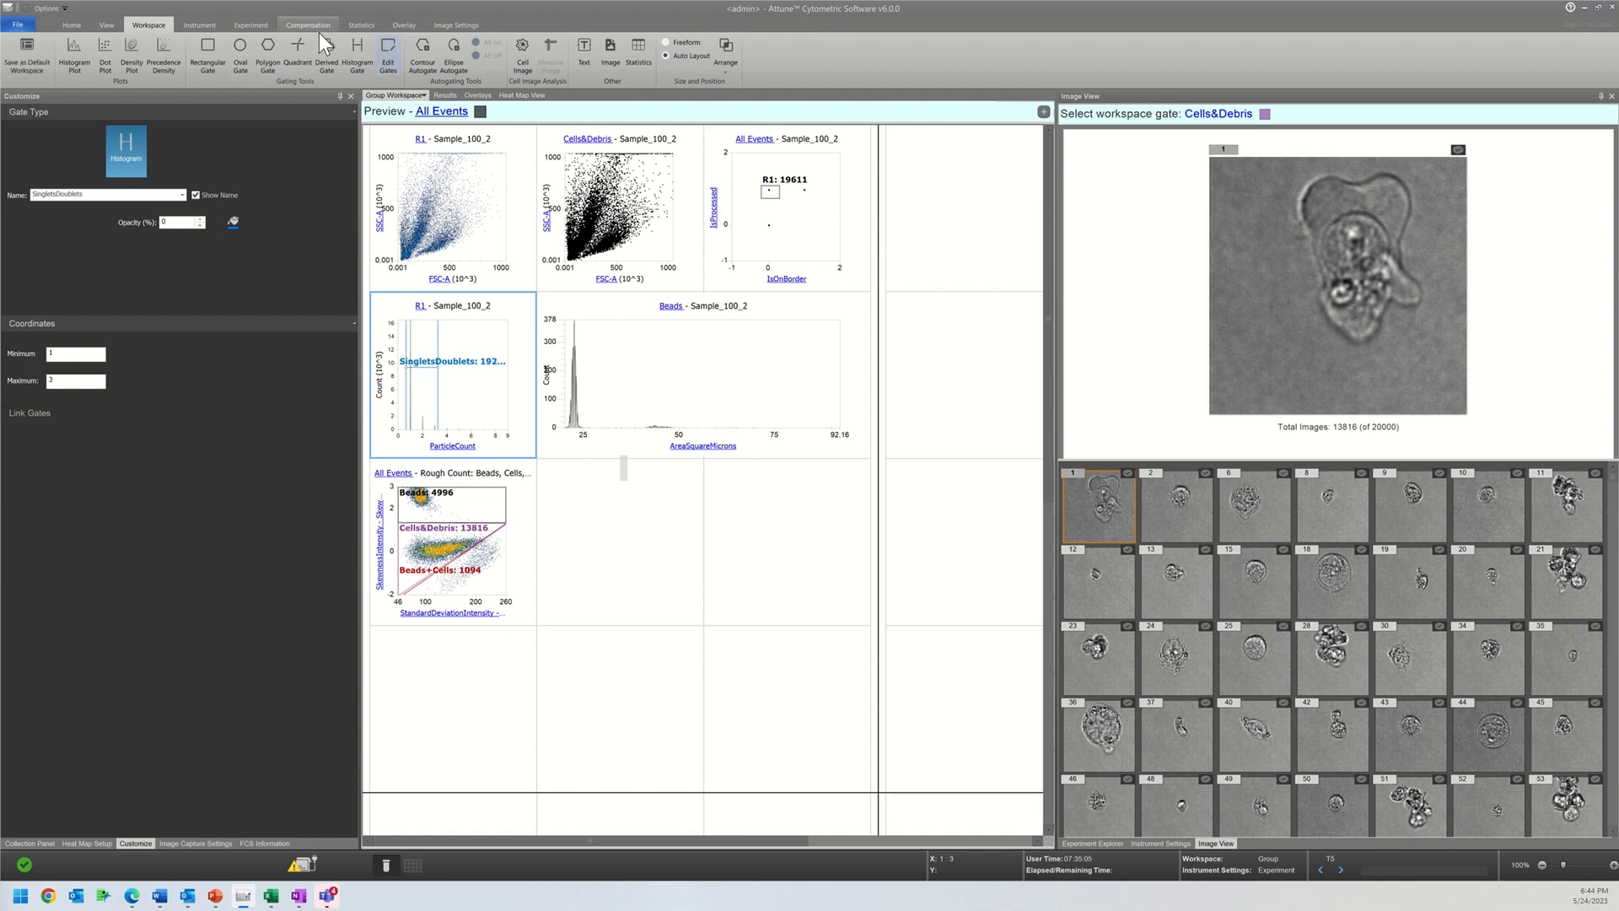
Step: Draw a histogram gate from about 66 to 80 on the Beads AreaSquareMicrons histogram
left_click(358, 57)
key("Escape")
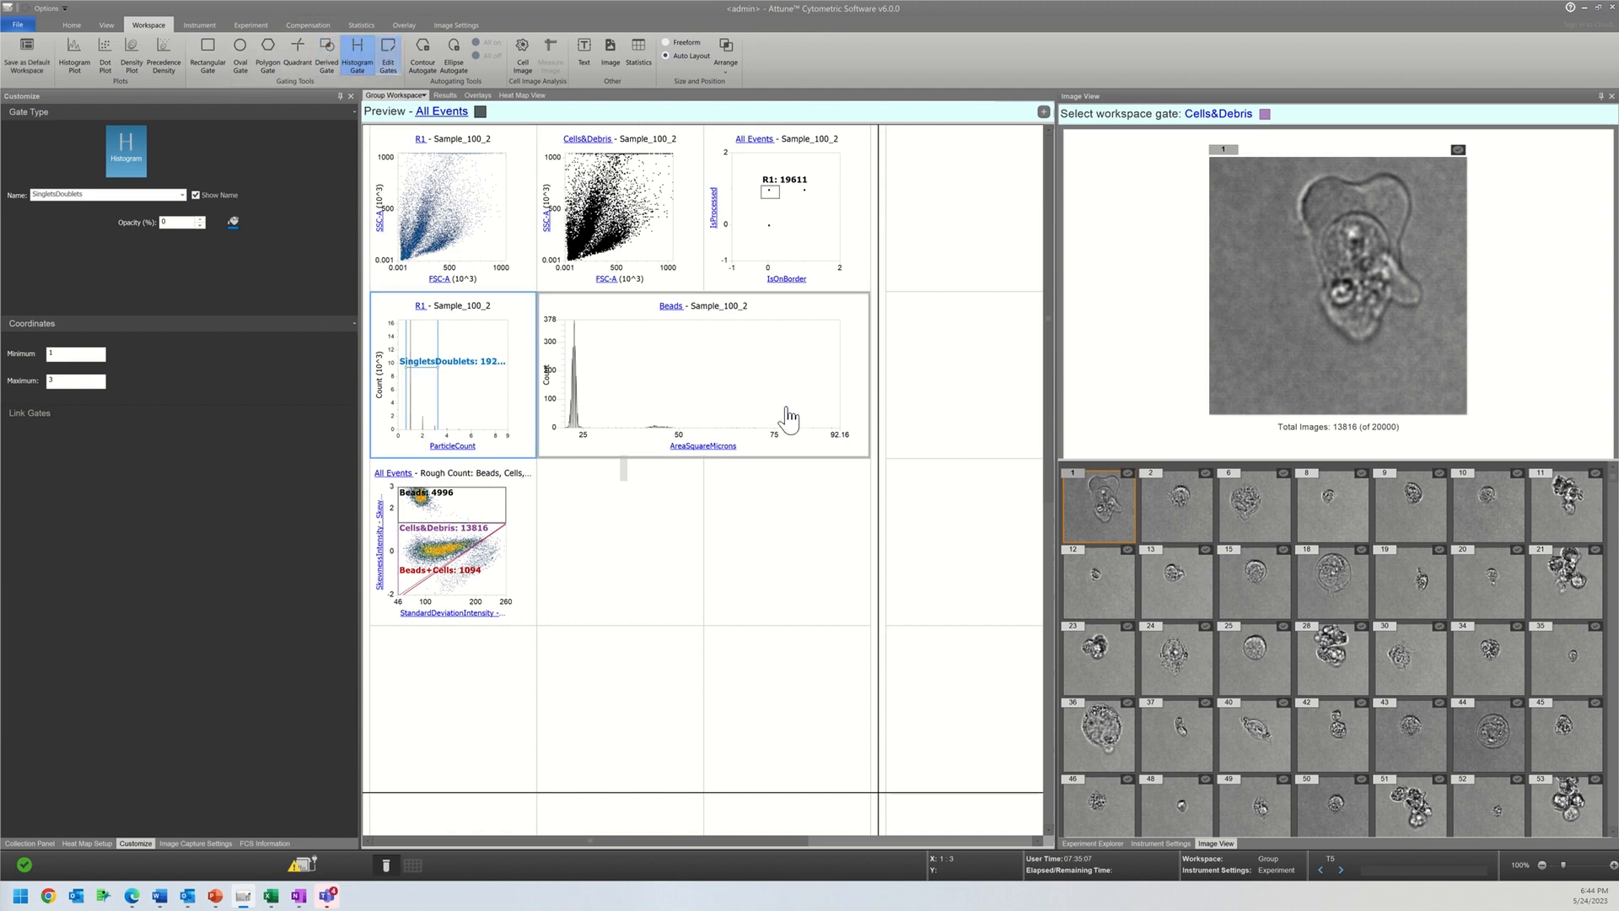
left_click(358, 57)
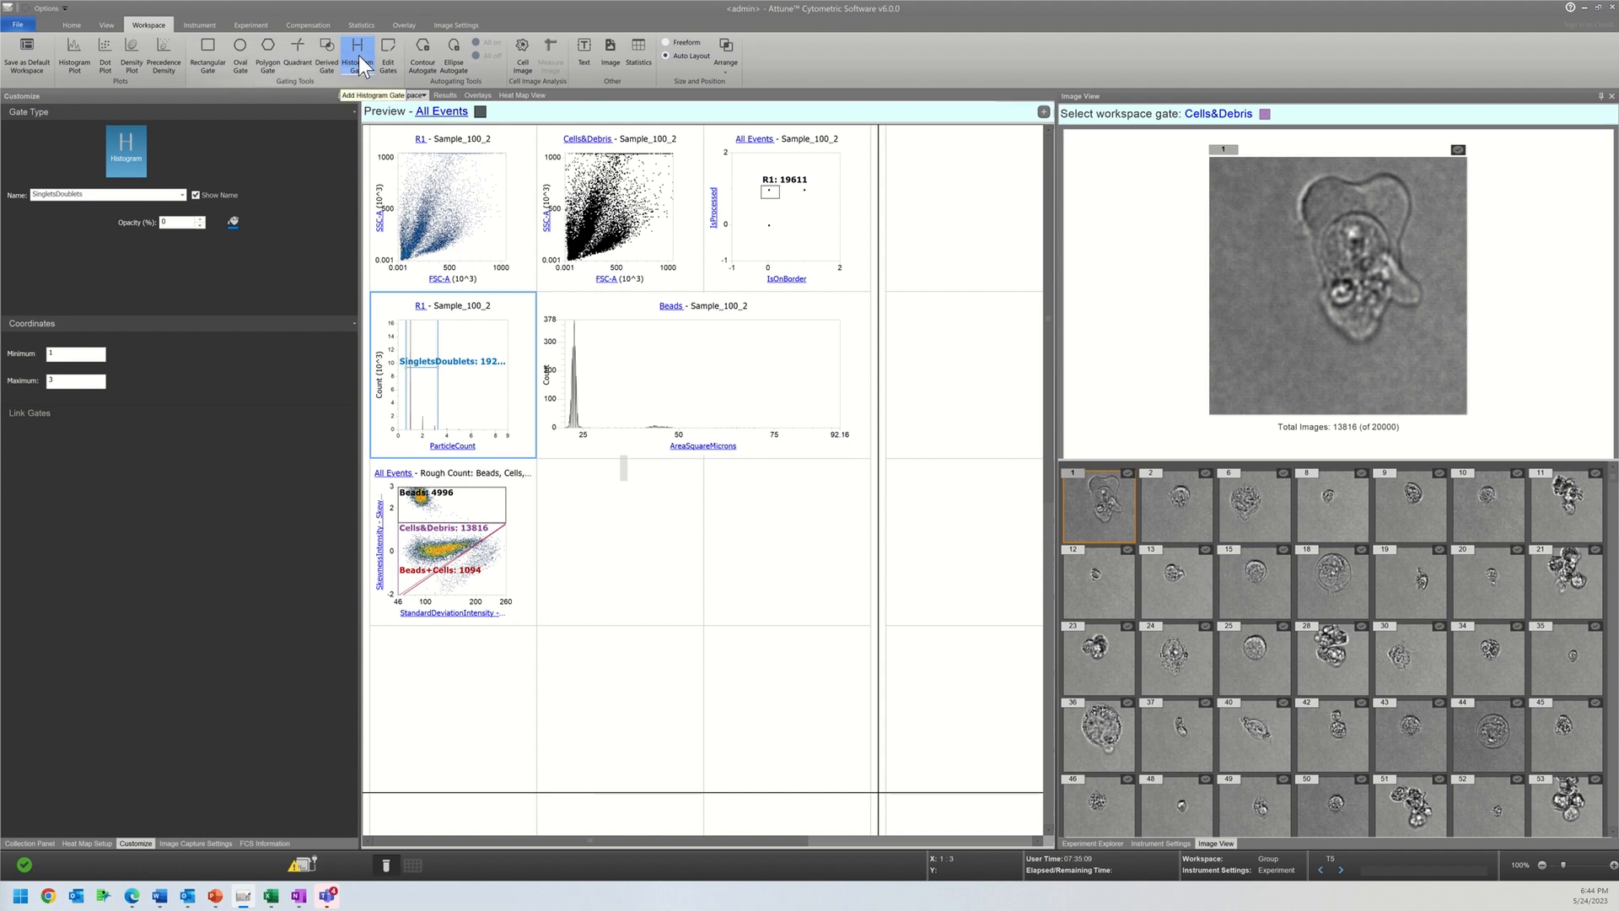
left_click_drag(793, 388, 739, 385)
left_click(747, 400)
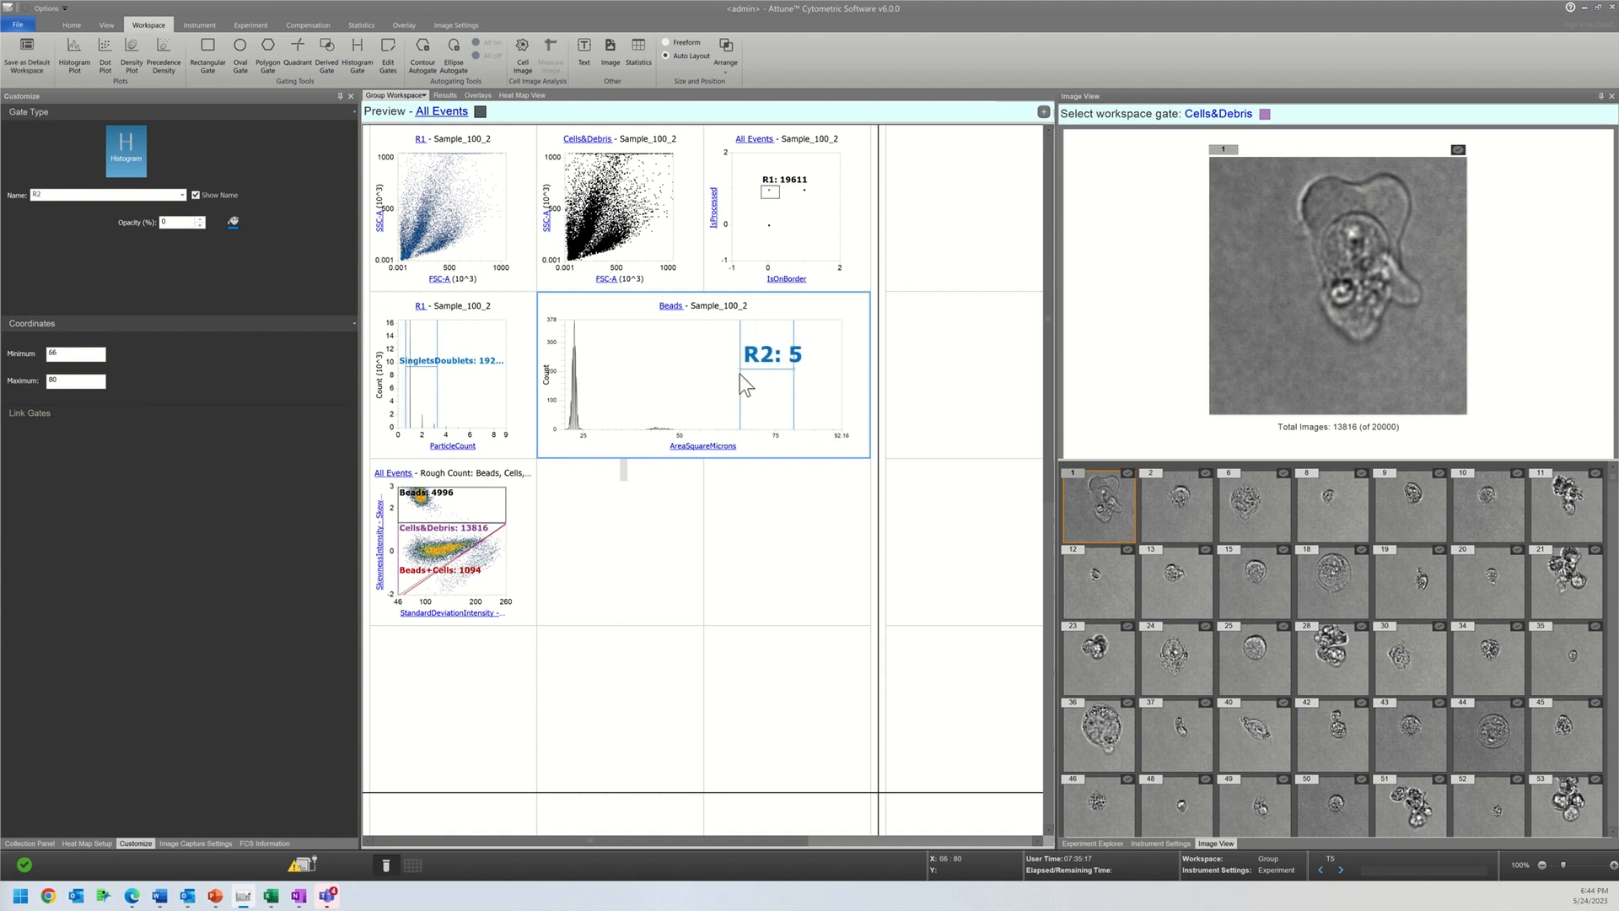
Step: Name the new area gate Triplets_Beads and display its images in the image view
left_click(48, 194)
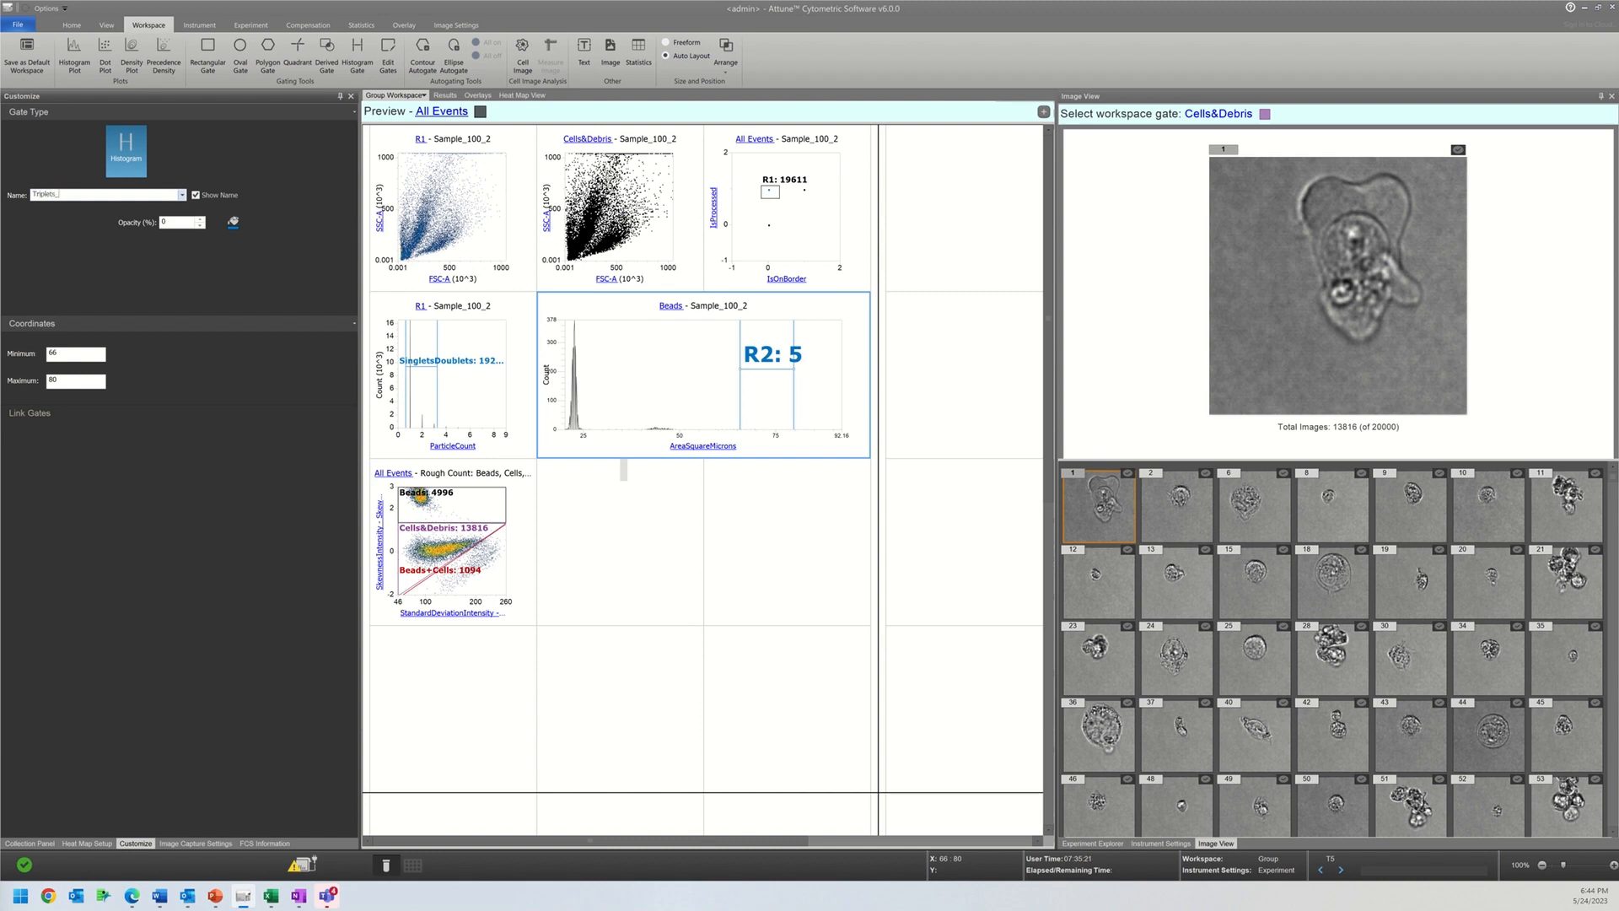
left_click(1206, 126)
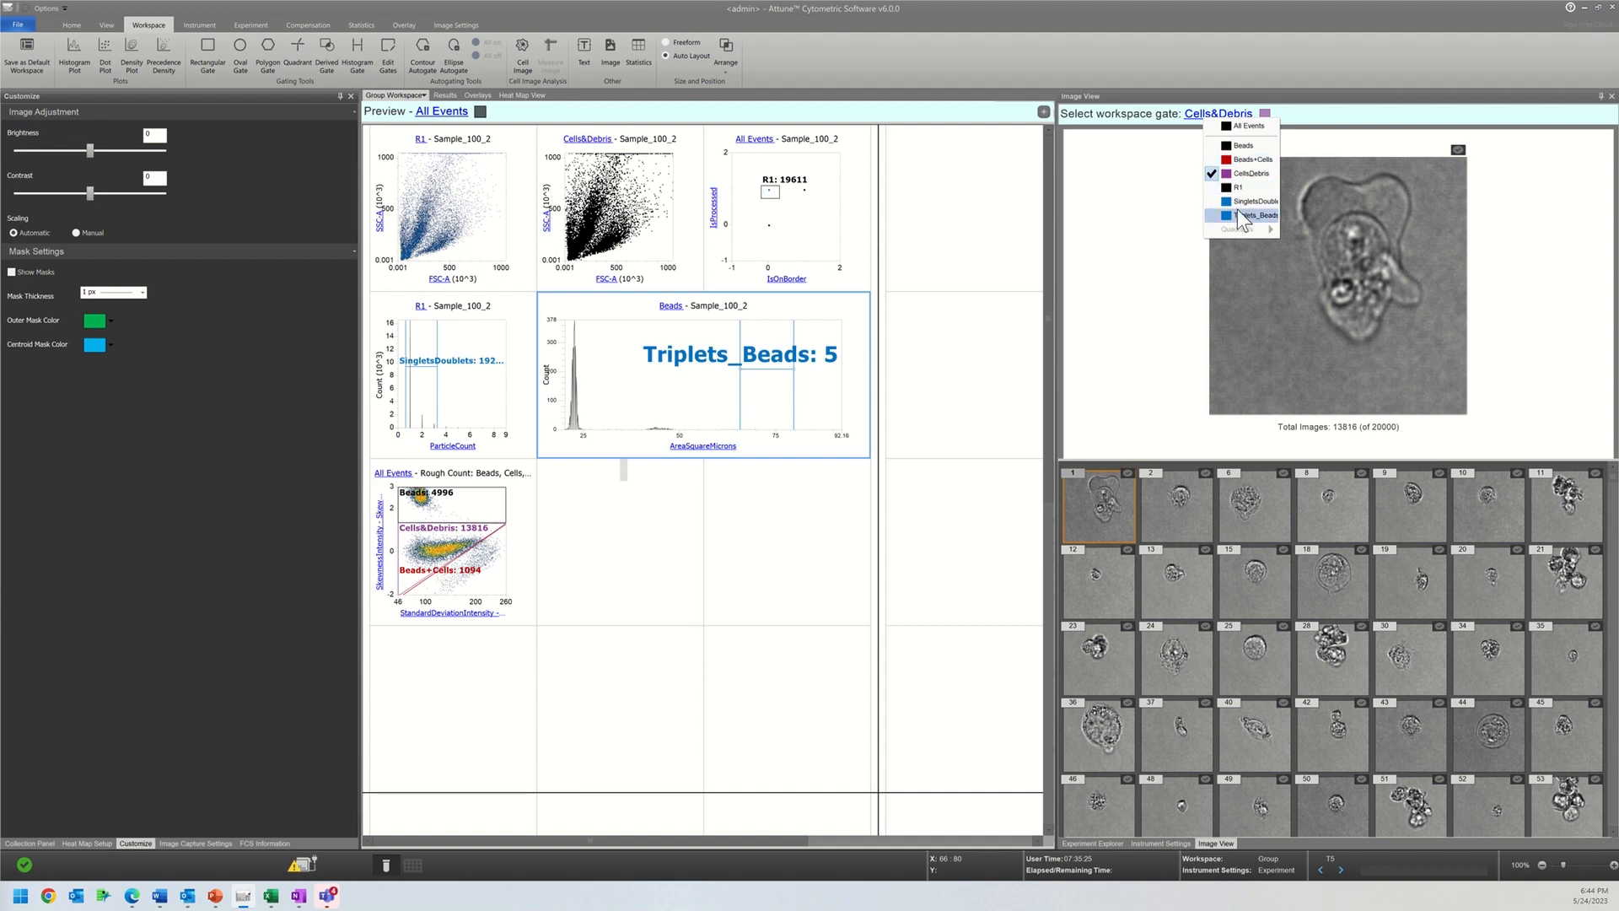
left_click(1238, 212)
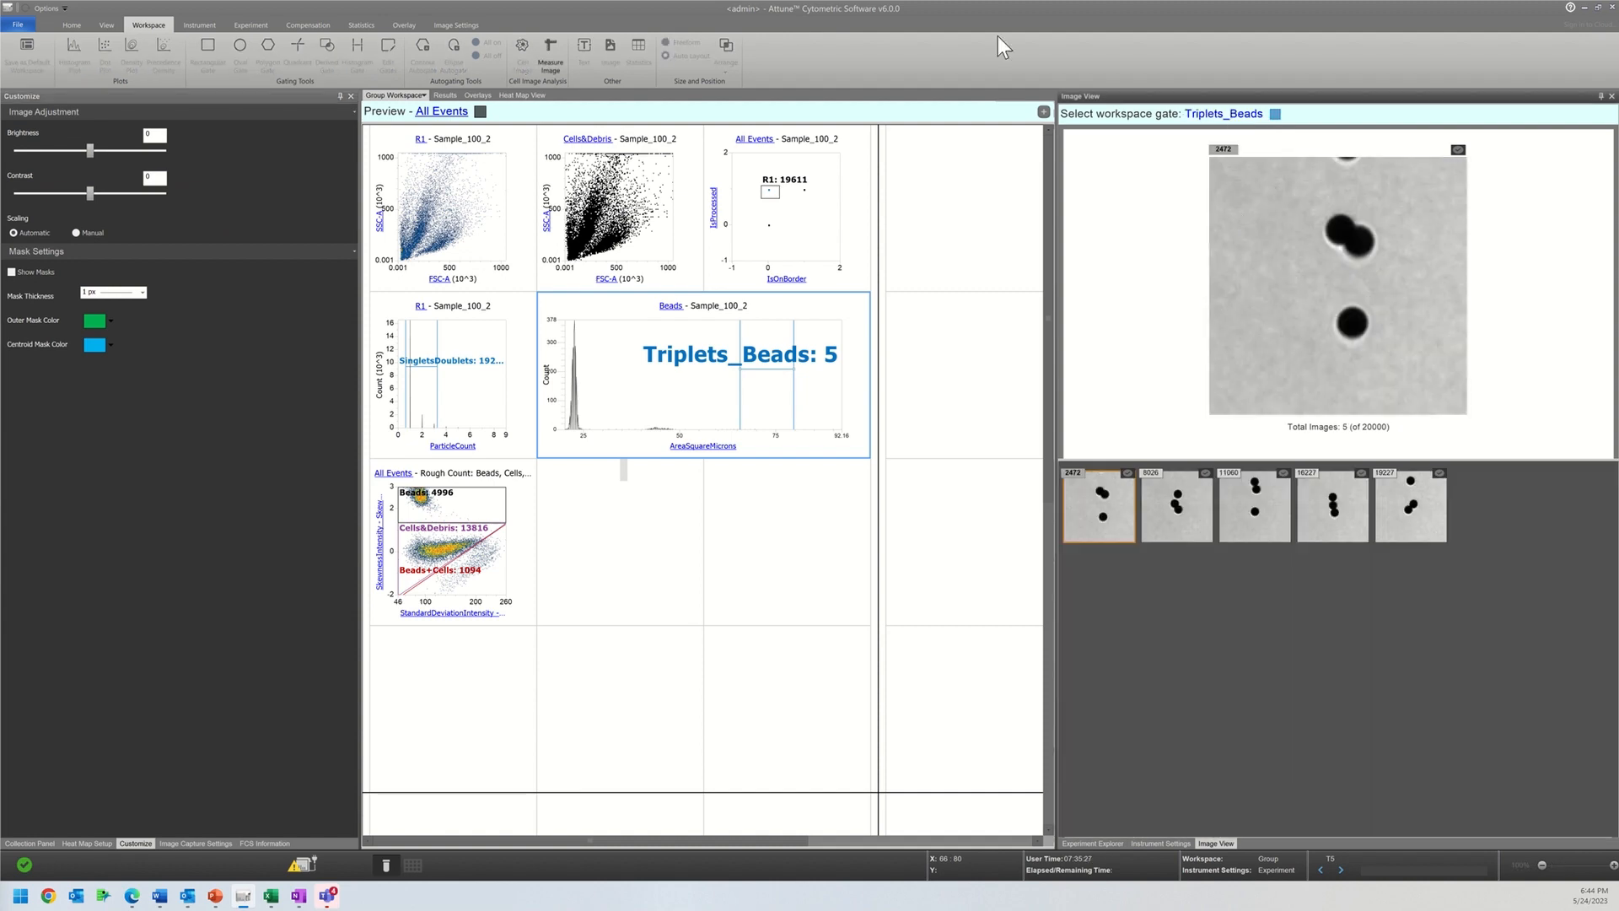
Step: Draw a second histogram gate from about 36 to 53 around the small middle peak of the Beads area histogram
left_click(604, 386)
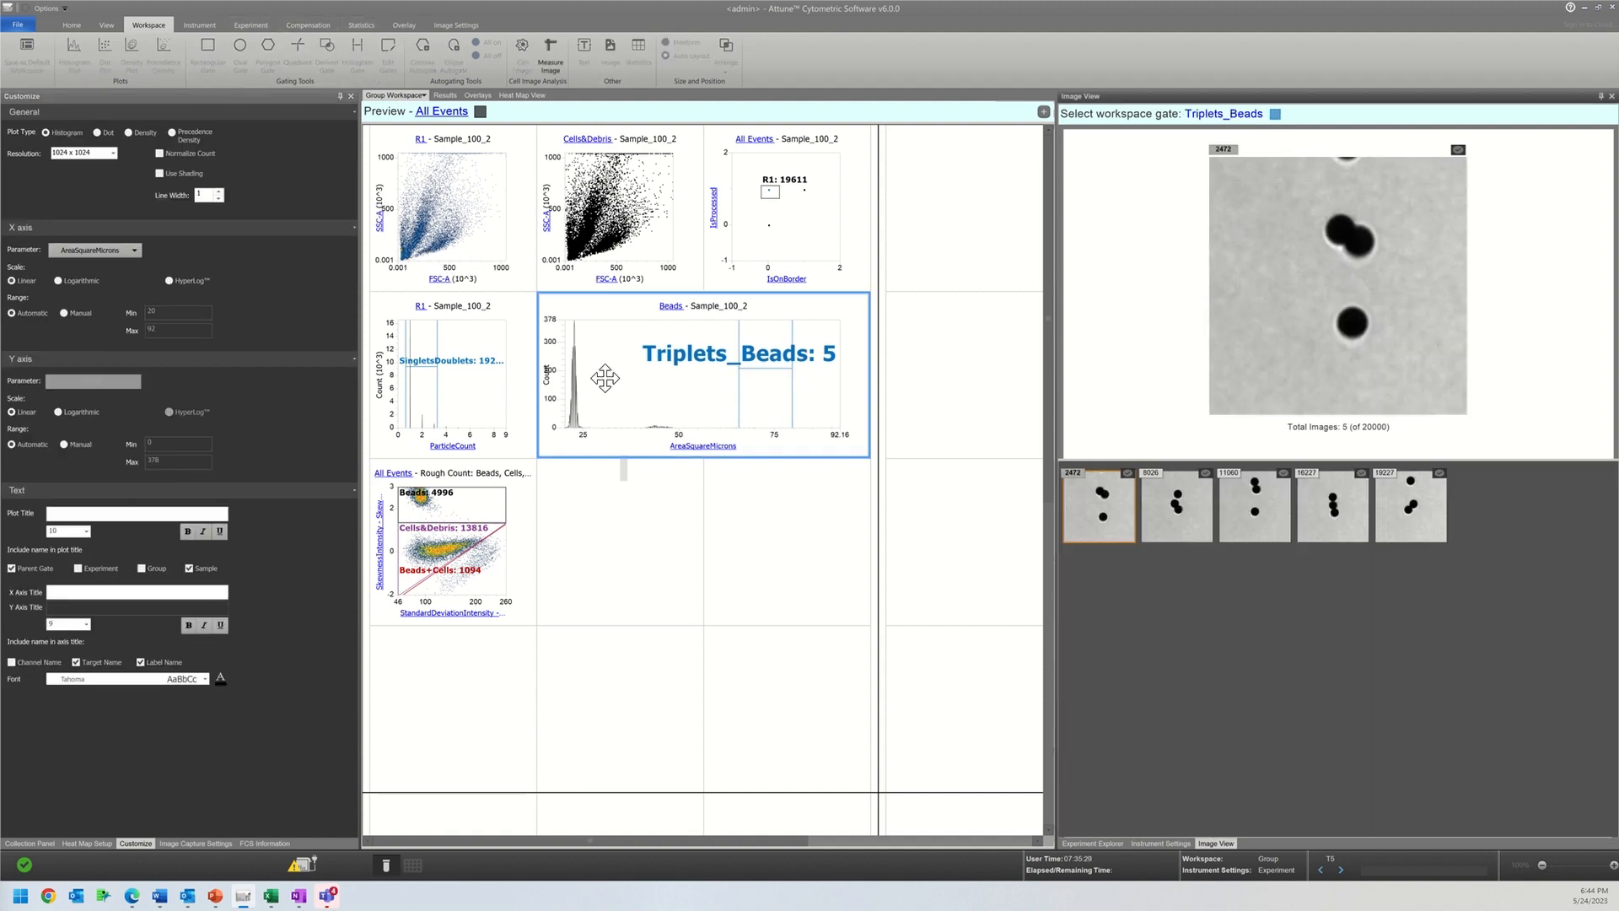
left_click(358, 54)
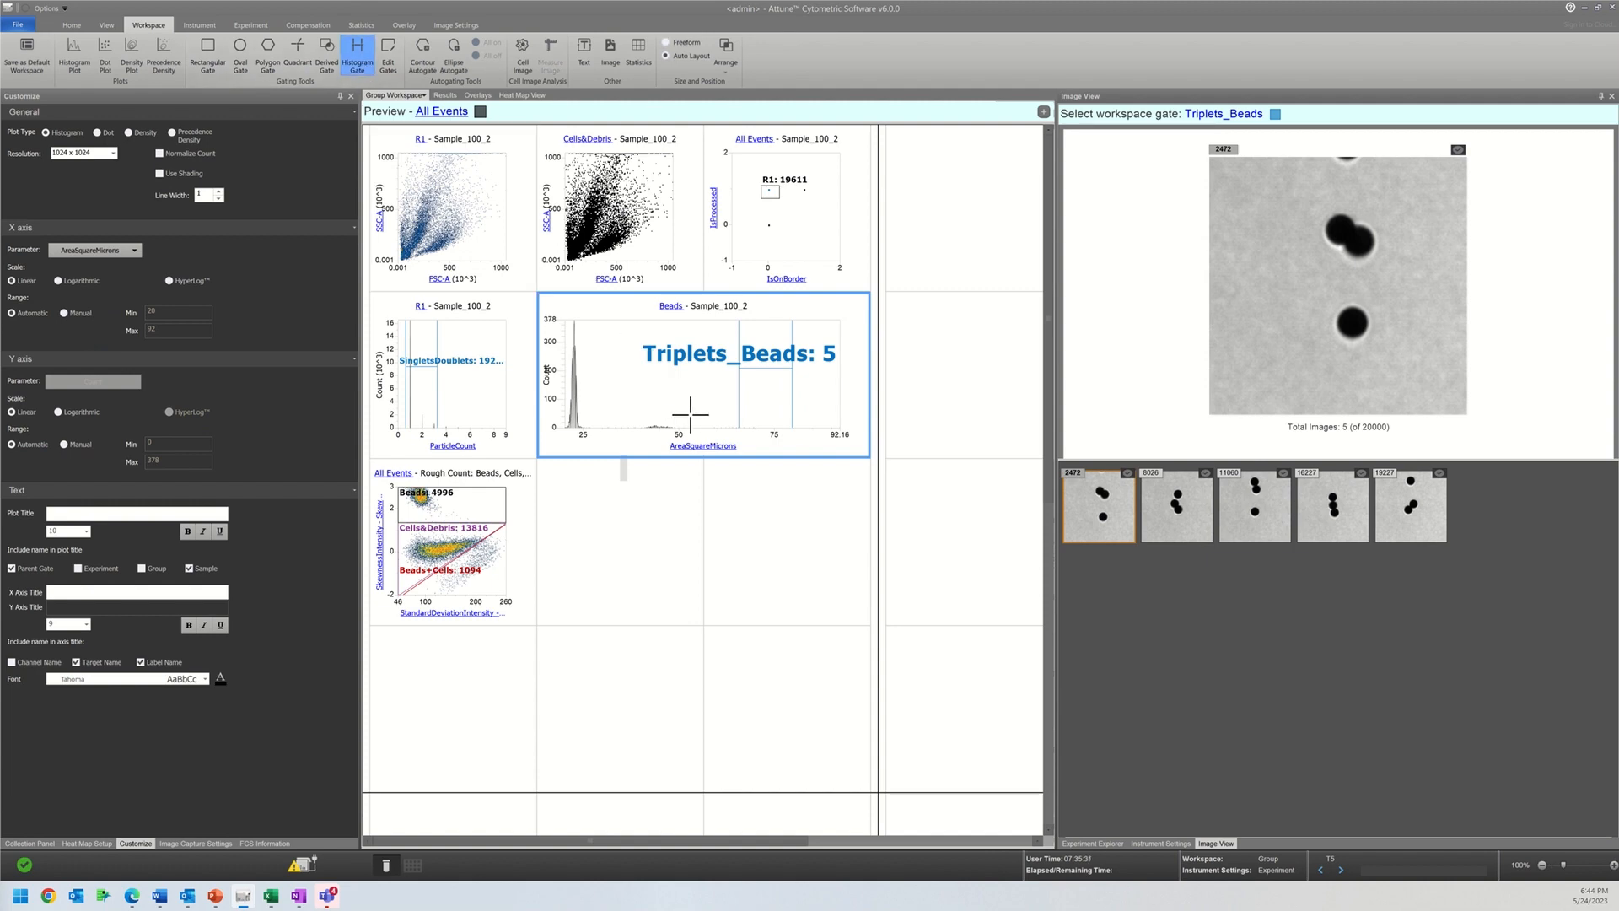
mouse_move(690, 414)
left_mouse_down()
mouse_move(609, 418)
mouse_move(629, 417)
left_mouse_up()
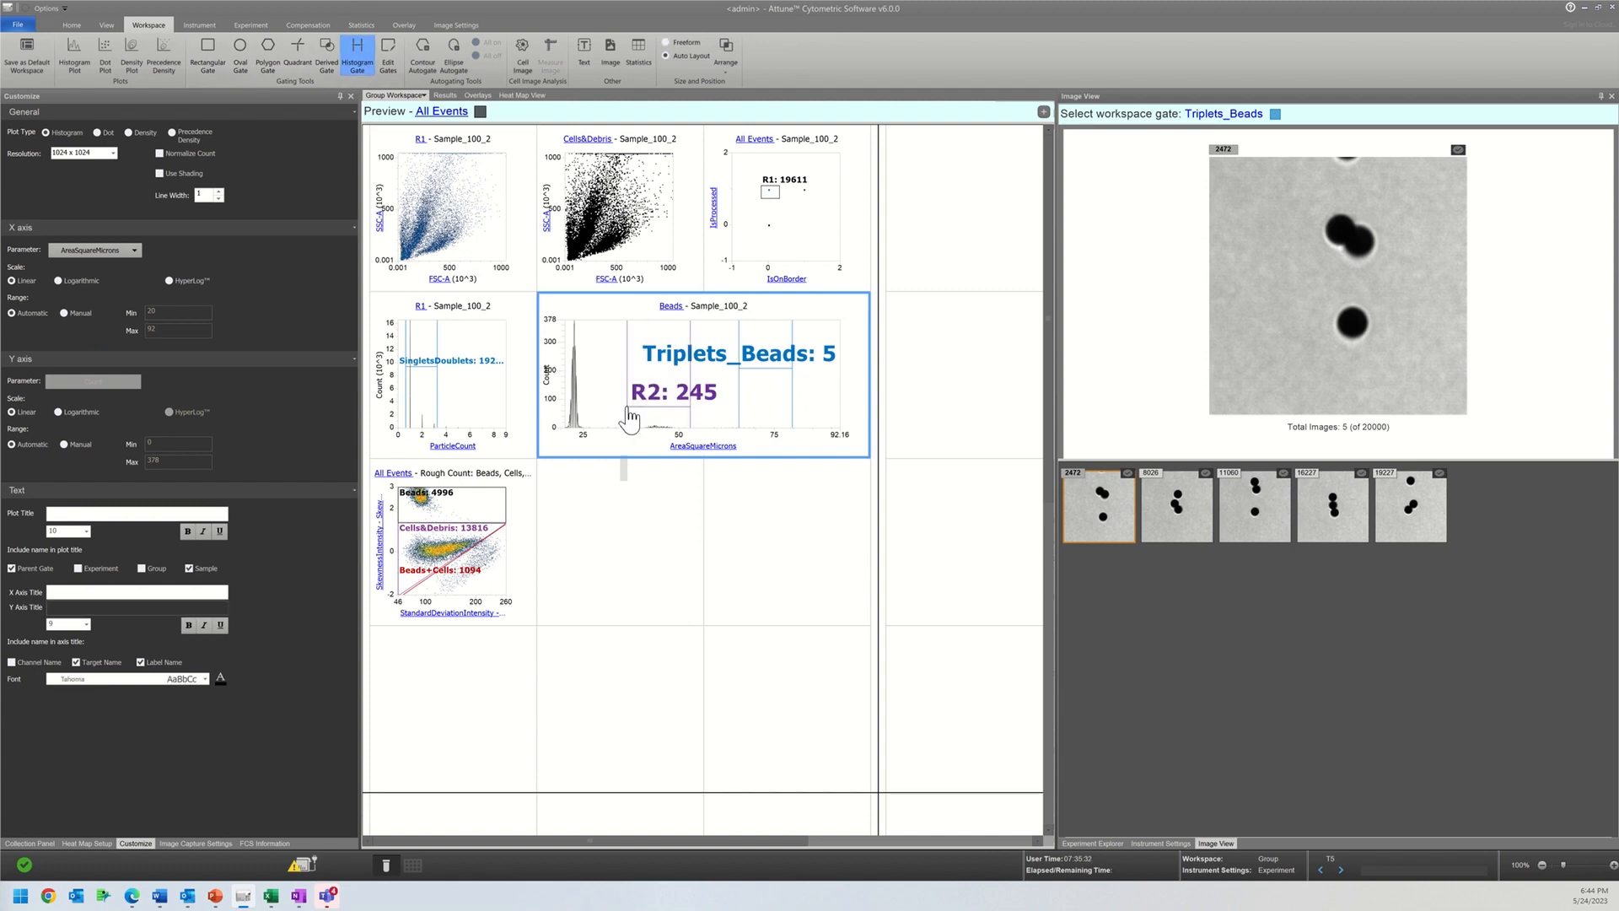
Step: Display the images of the middle-peak gate and rename that gate DoubletsBeads
left_click(1221, 114)
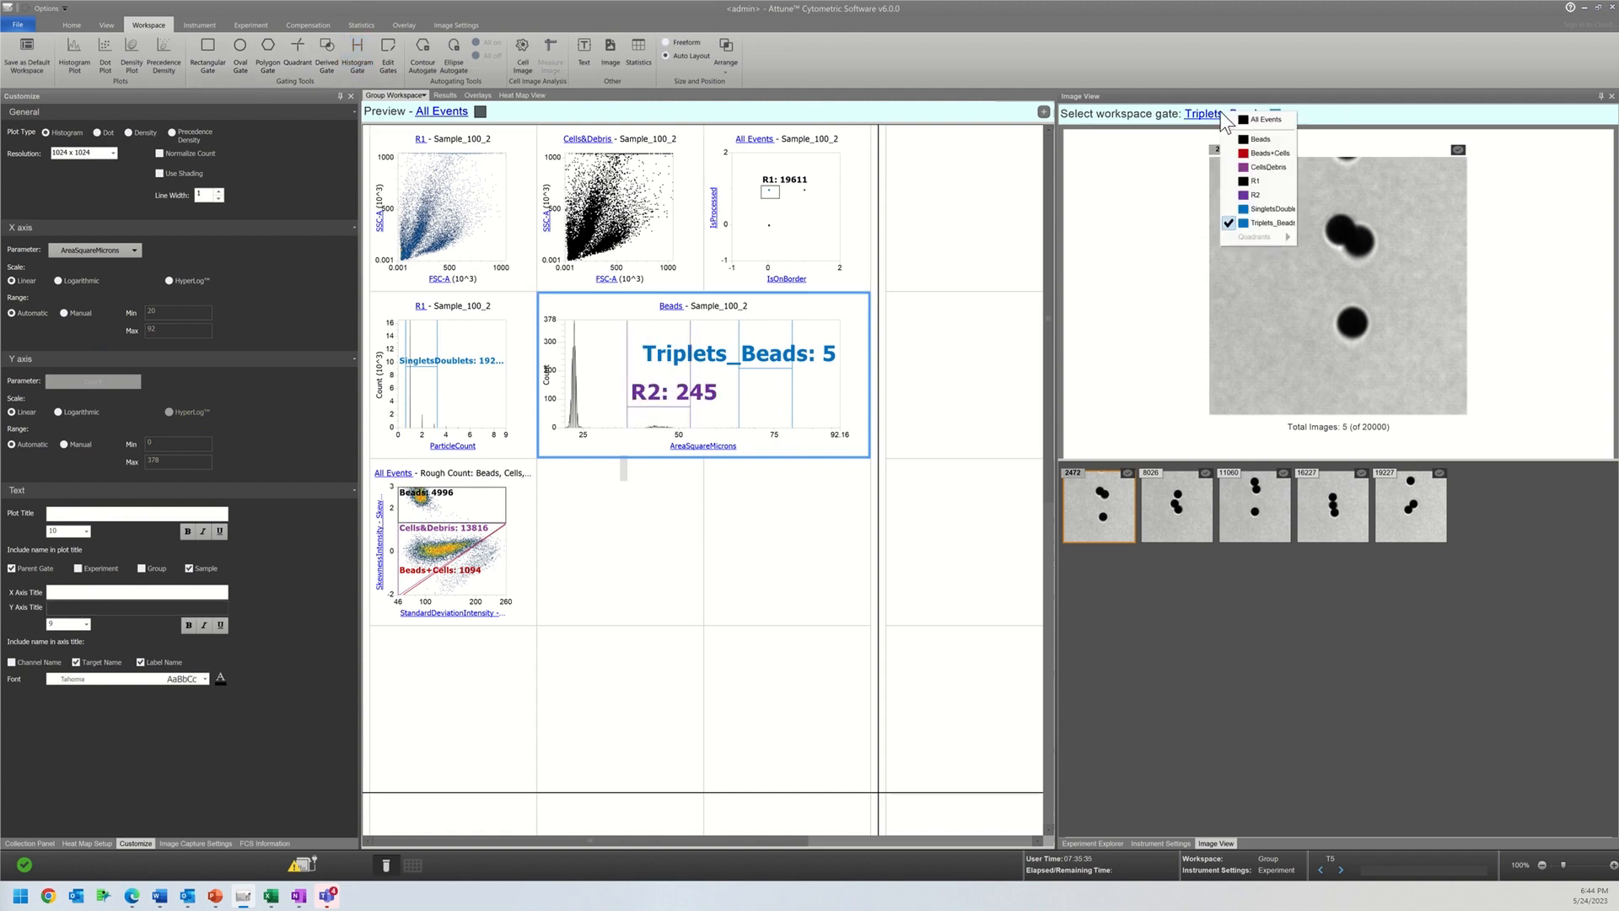
left_click(1268, 195)
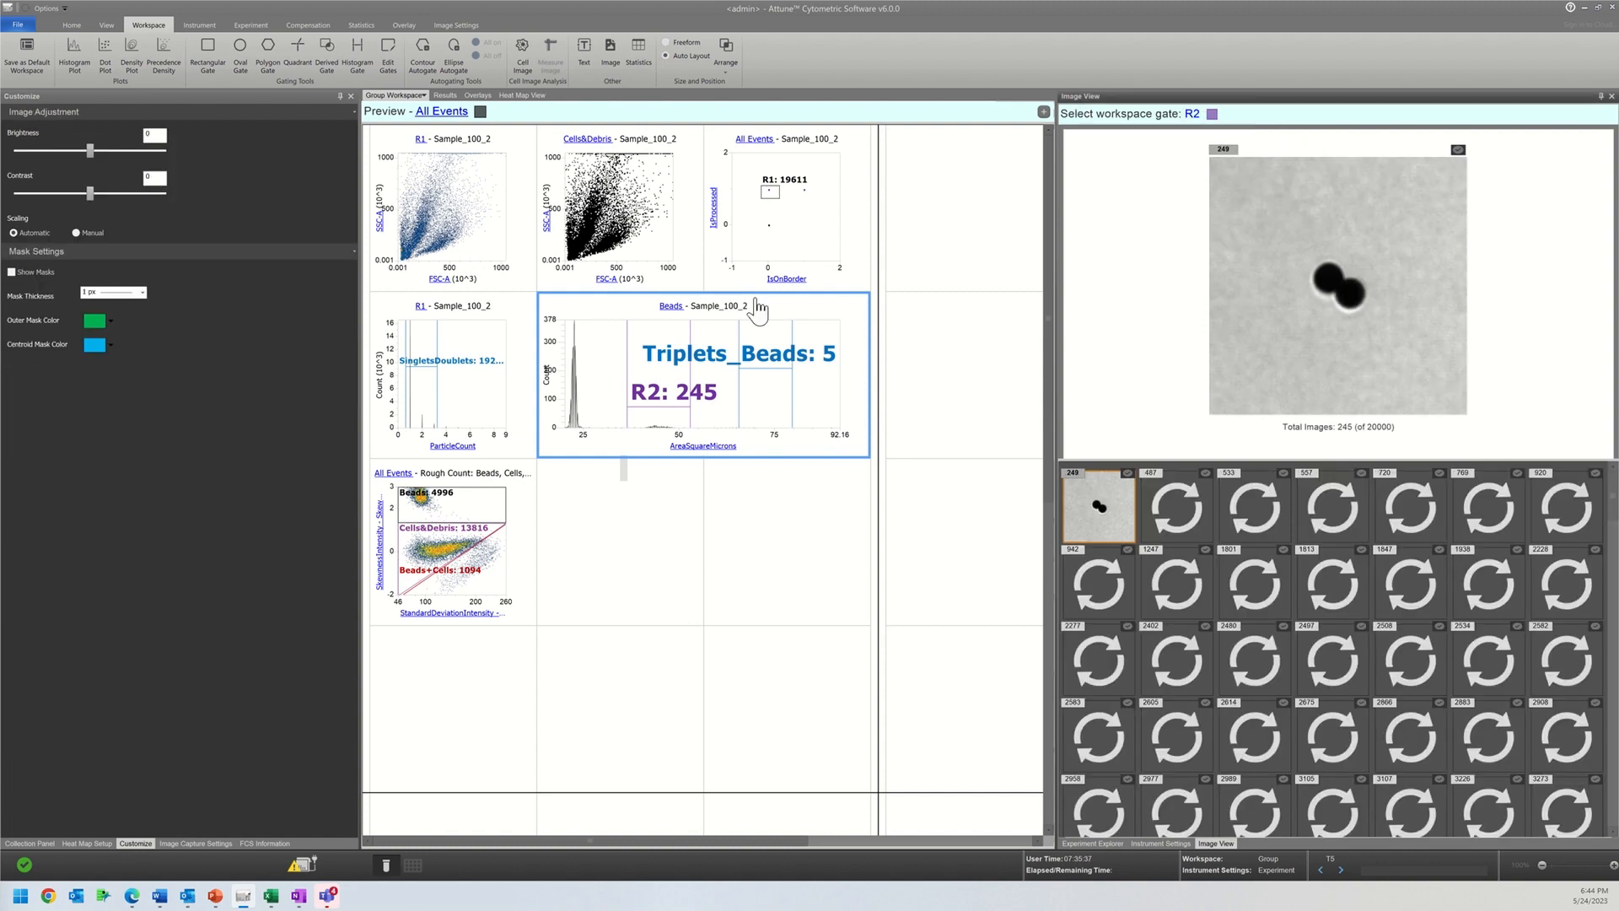
left_click(690, 413)
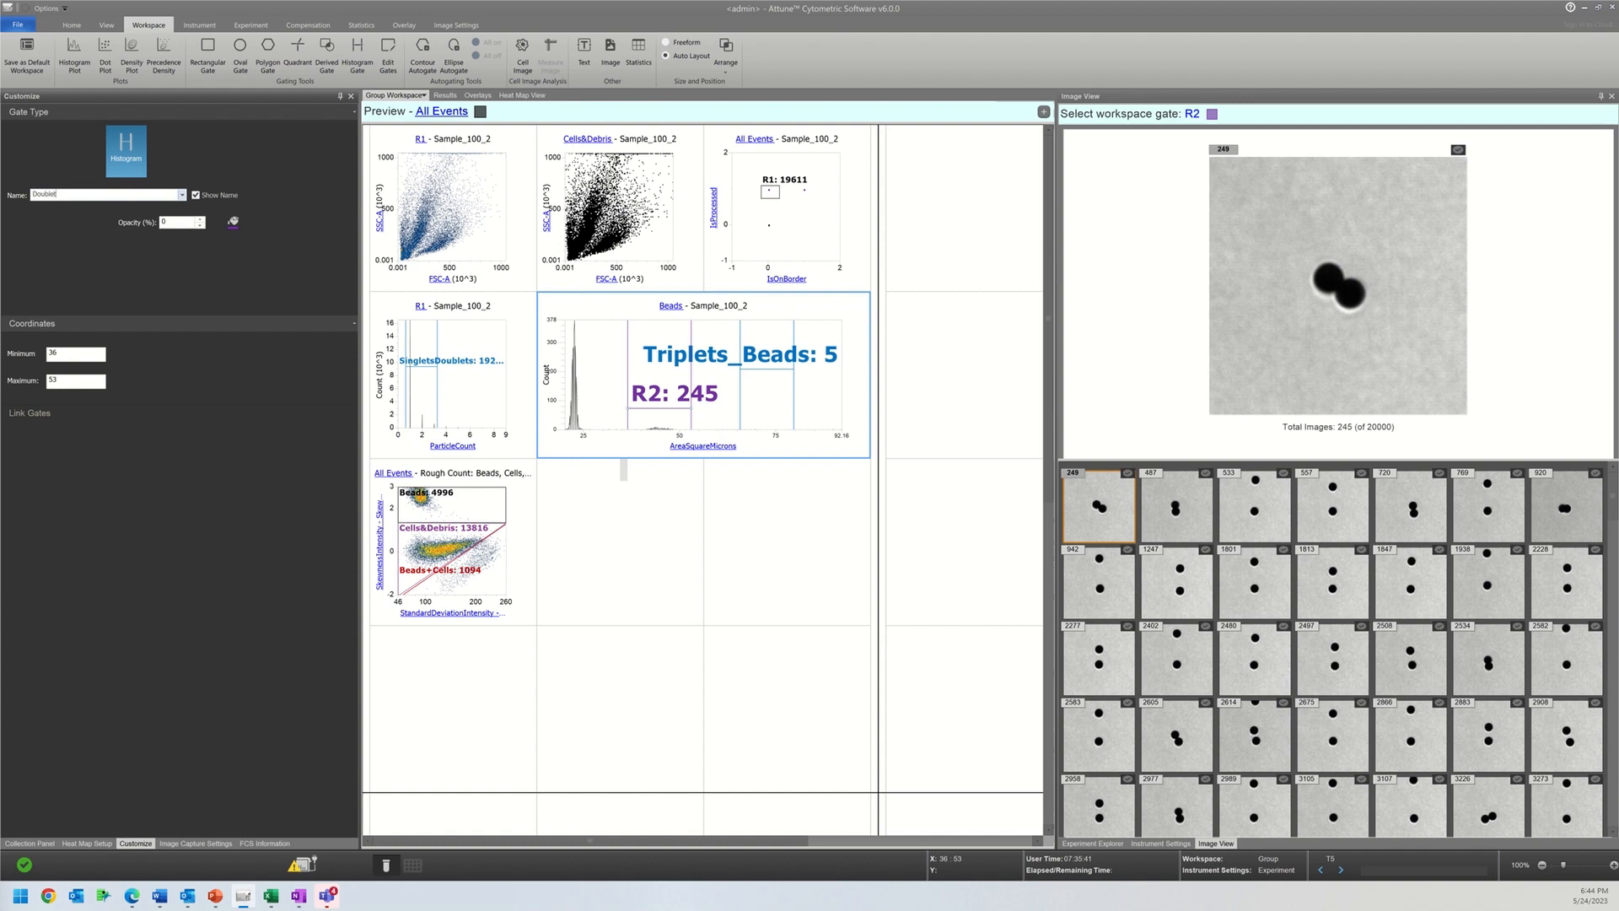
key("Return")
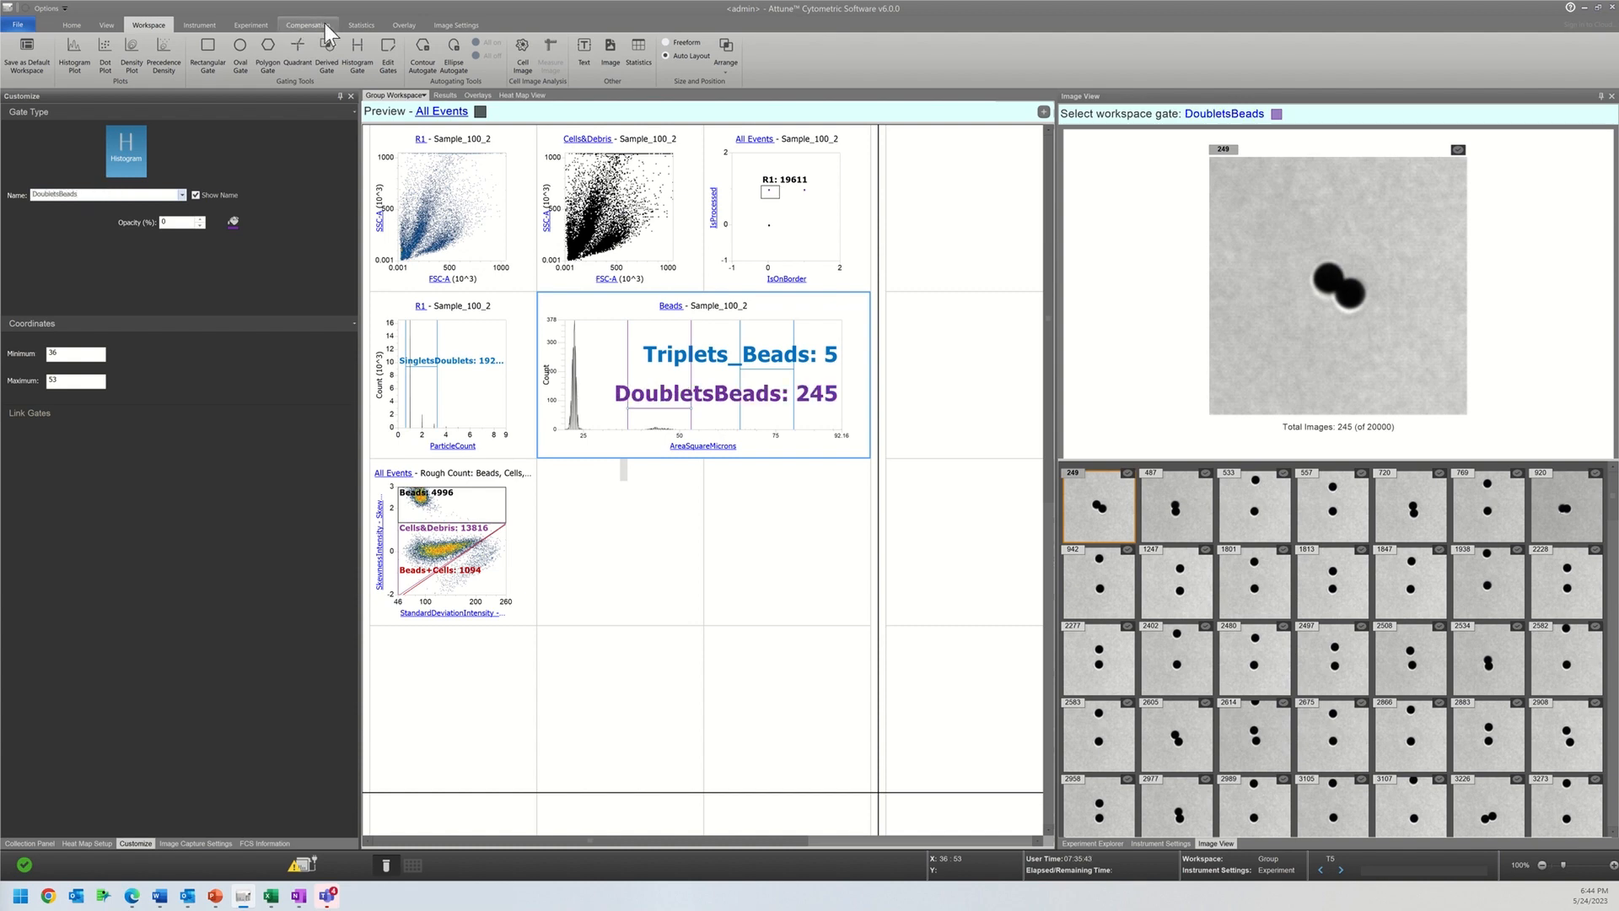
Step: Draw a third histogram gate from about 20 to 28 around the main peak of the Beads area histogram
left_click(356, 58)
left_click_drag(594, 408, 564, 398)
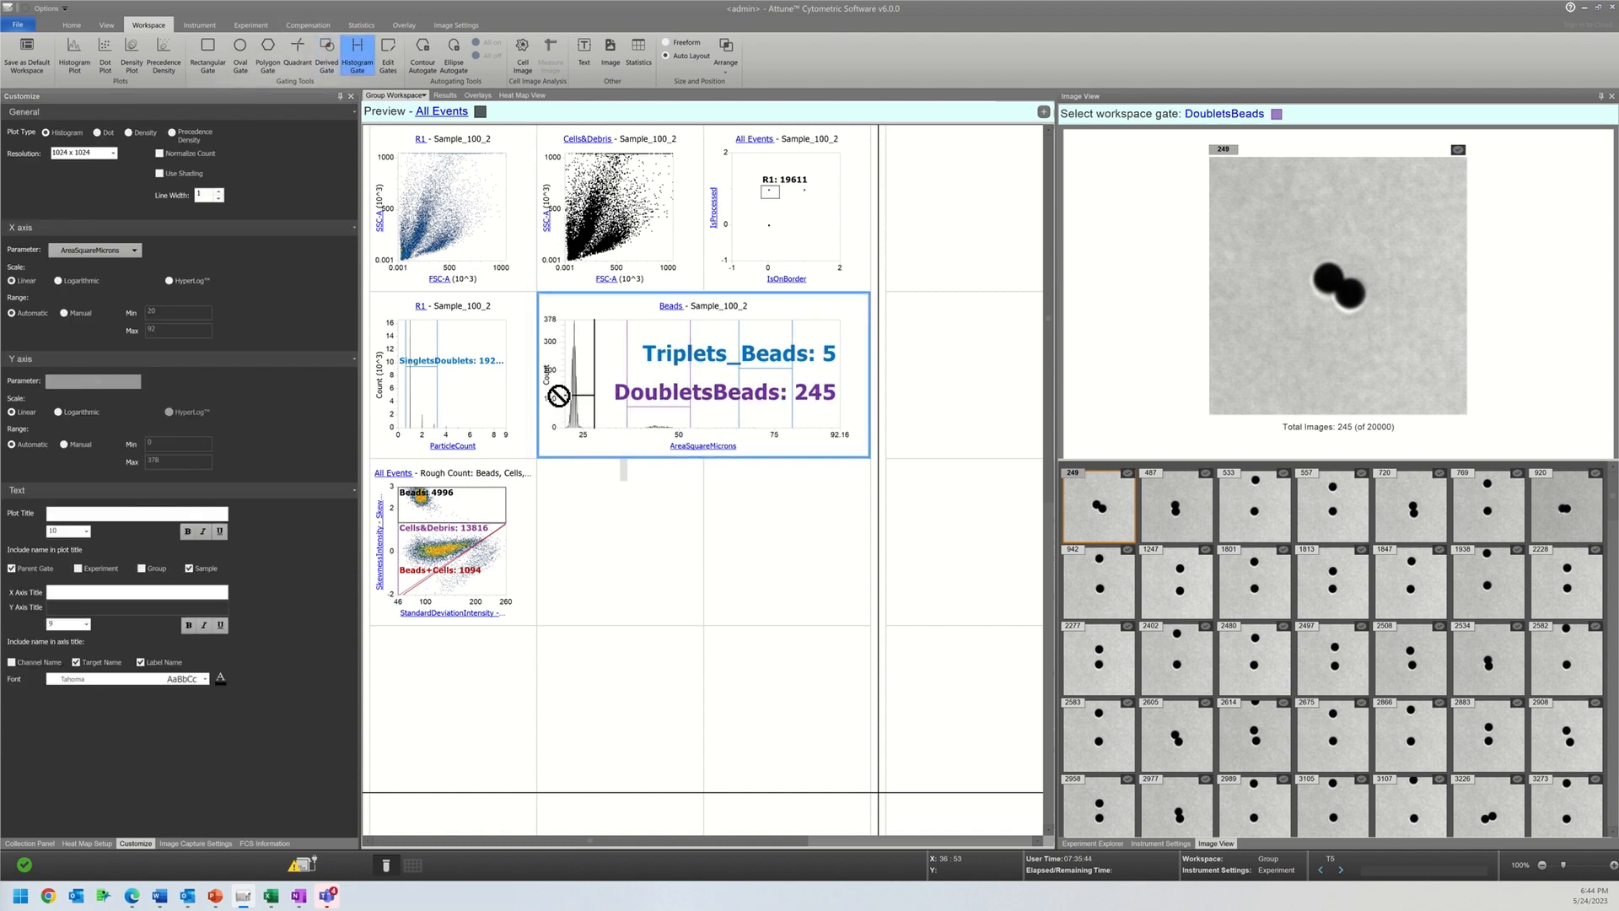
left_click(594, 330)
Step: Display the images of the main-peak gate and rename that gate Singlets
left_click(1224, 114)
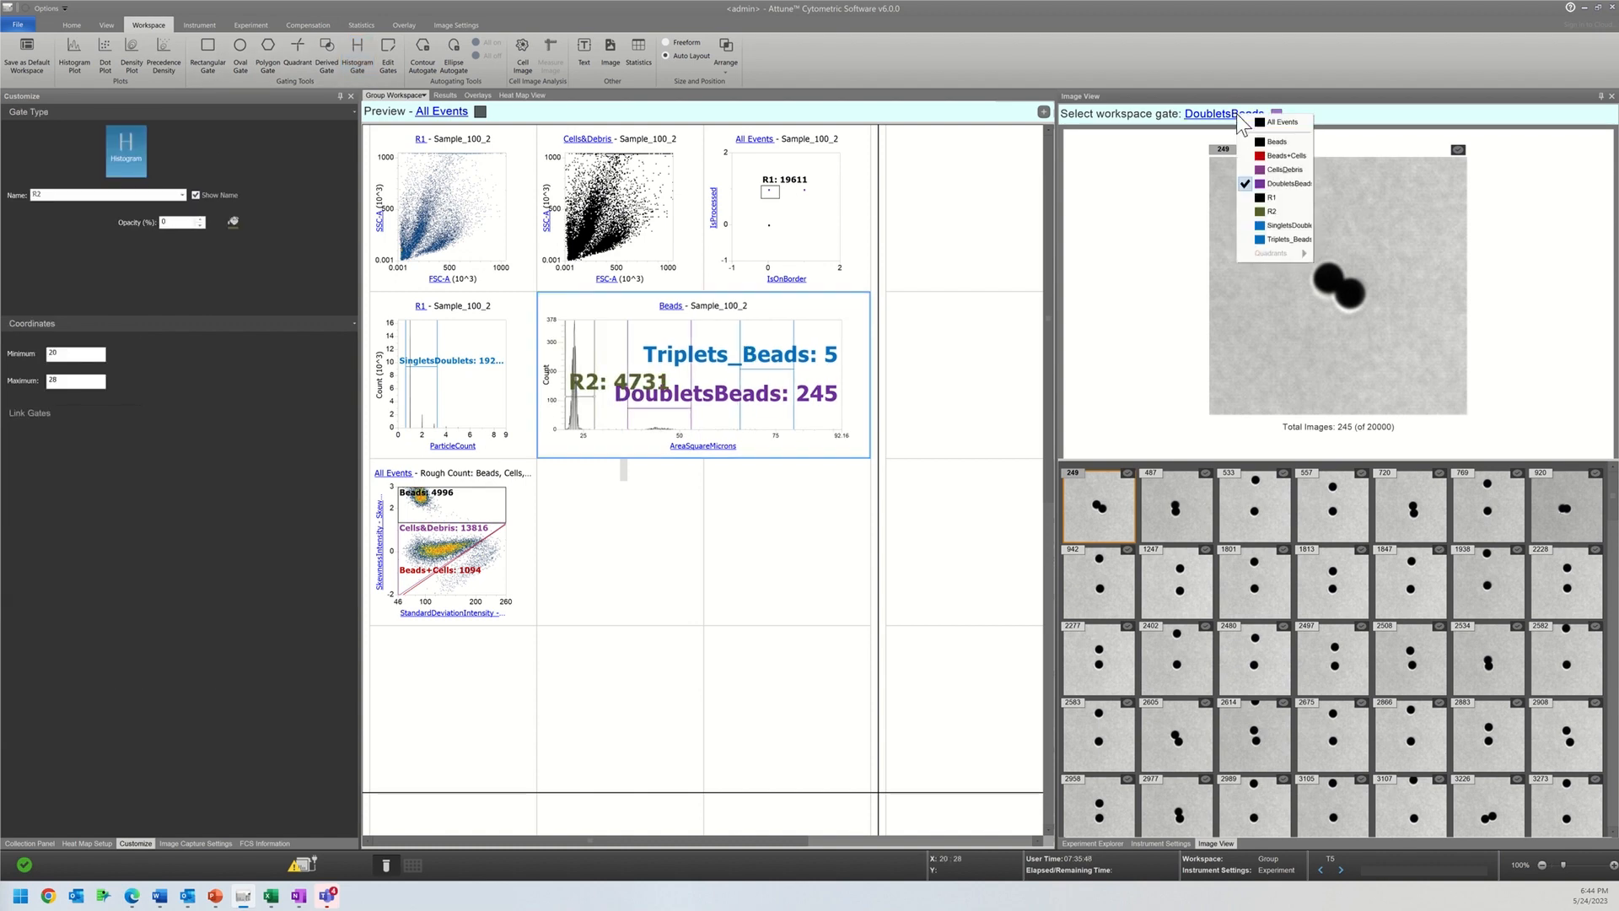
left_click(1256, 221)
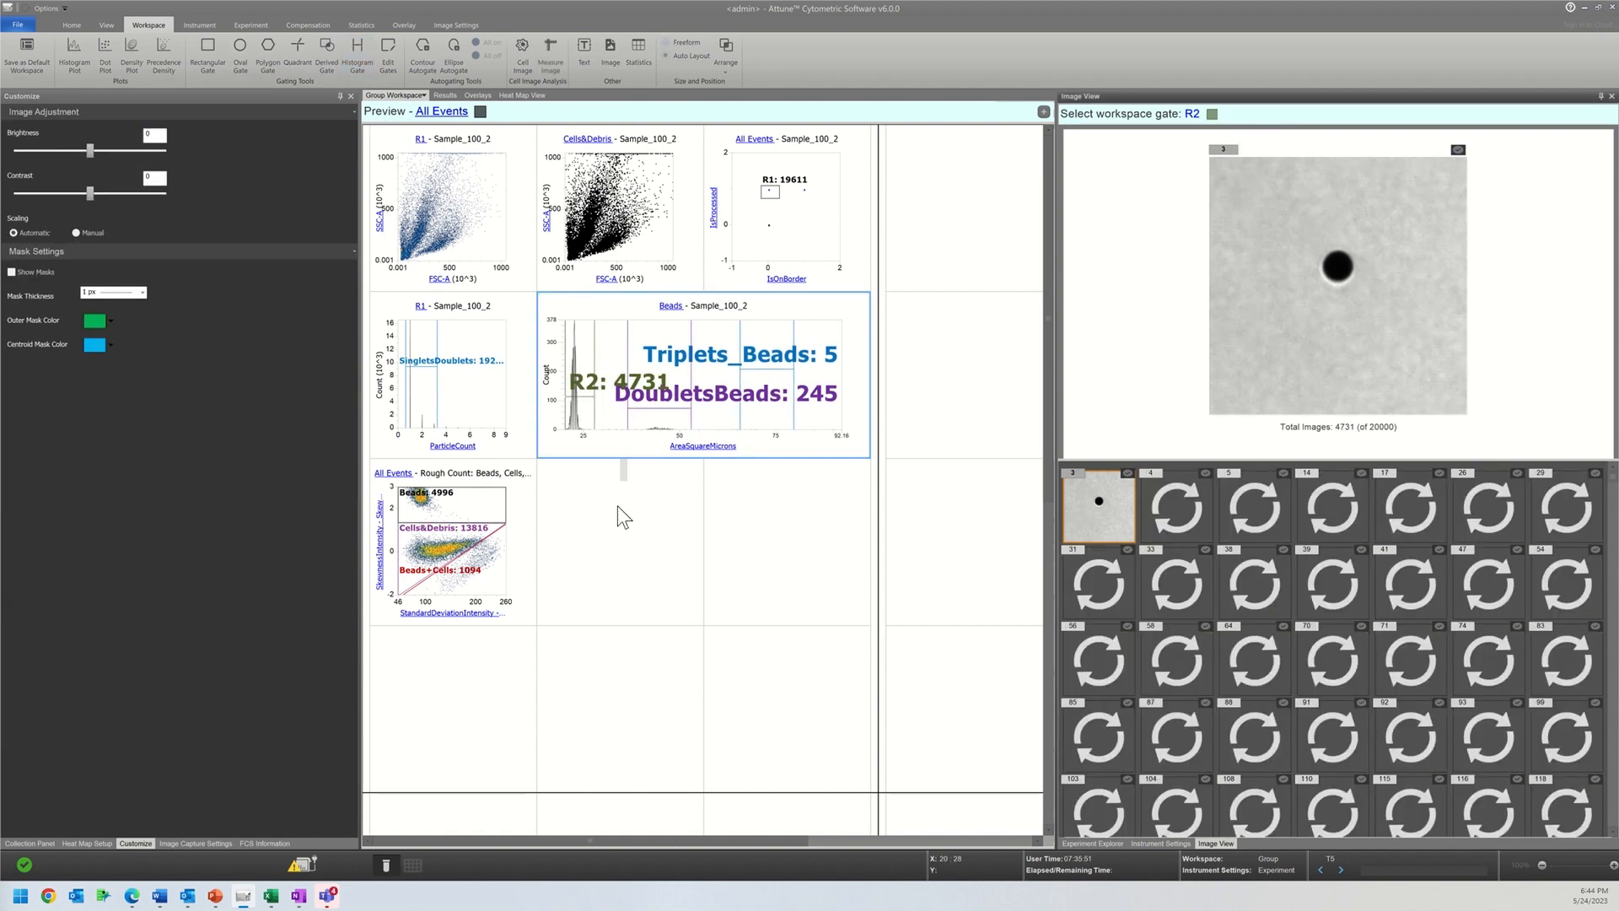
left_click(595, 403)
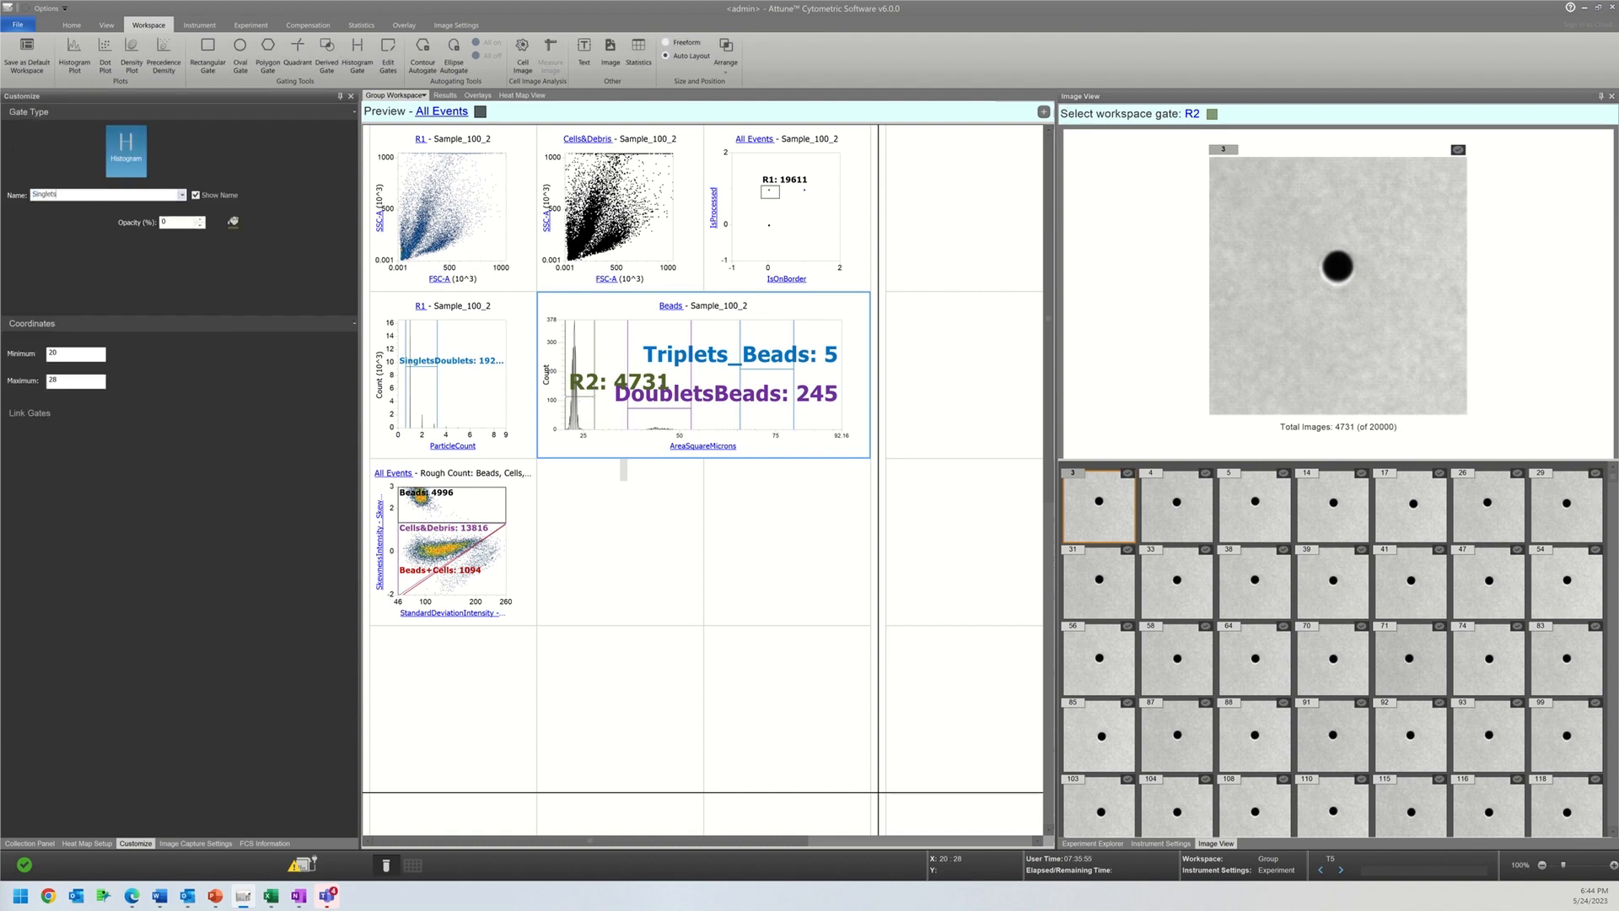
key("Return")
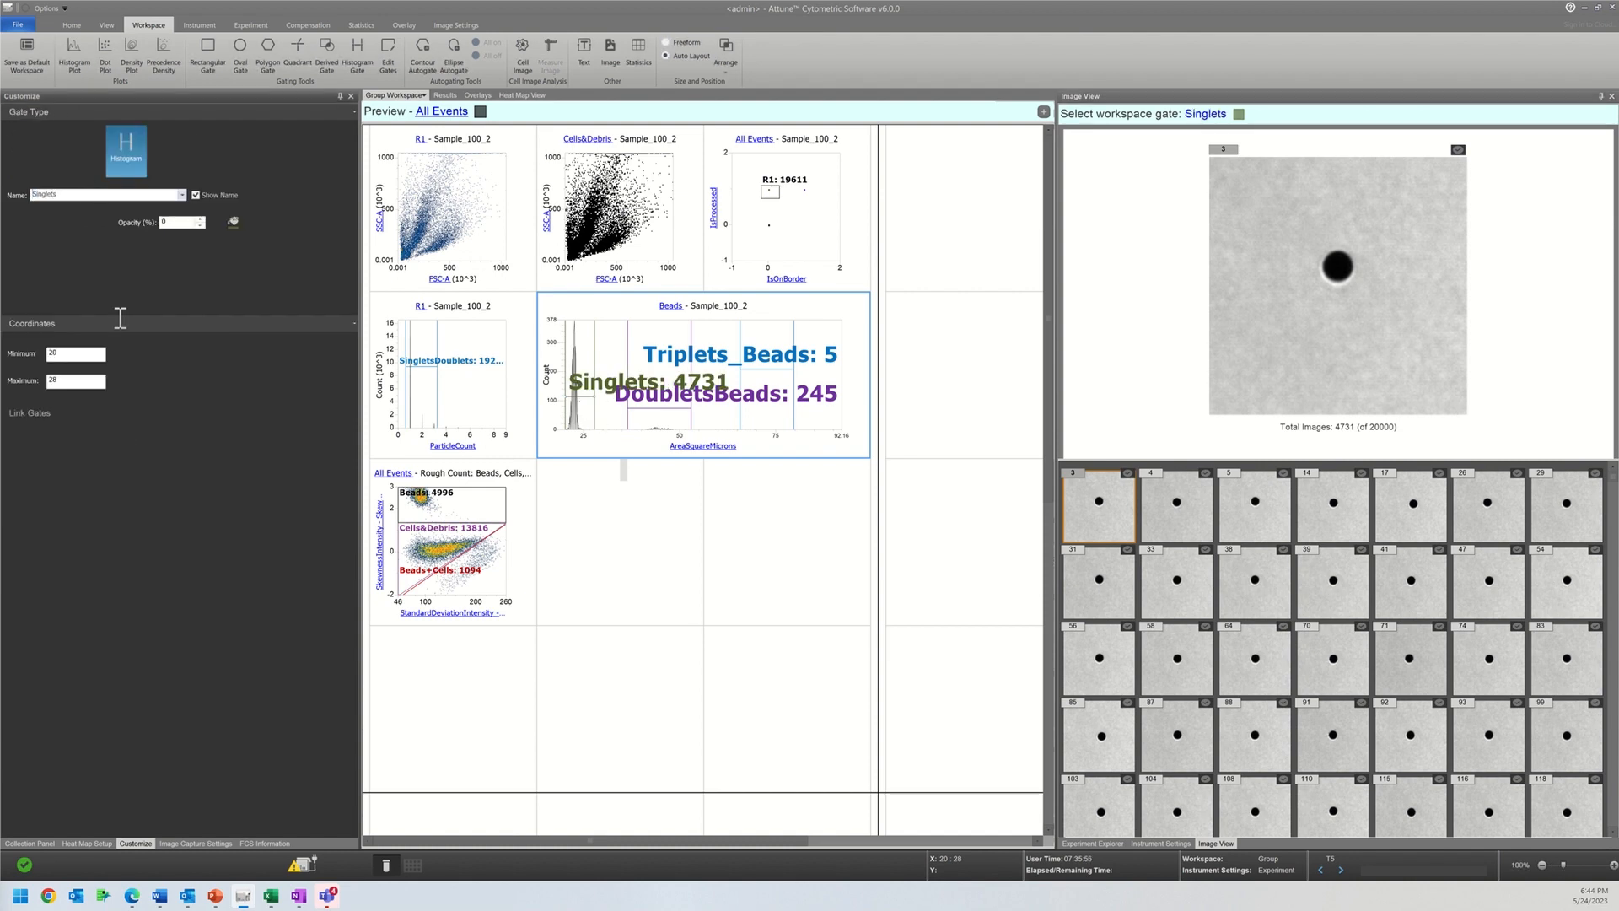
Step: Insert a statistics table into the workspace and review the counts and percentages of each gate
left_click(672, 563)
right_click(672, 563)
mouse_move(717, 560)
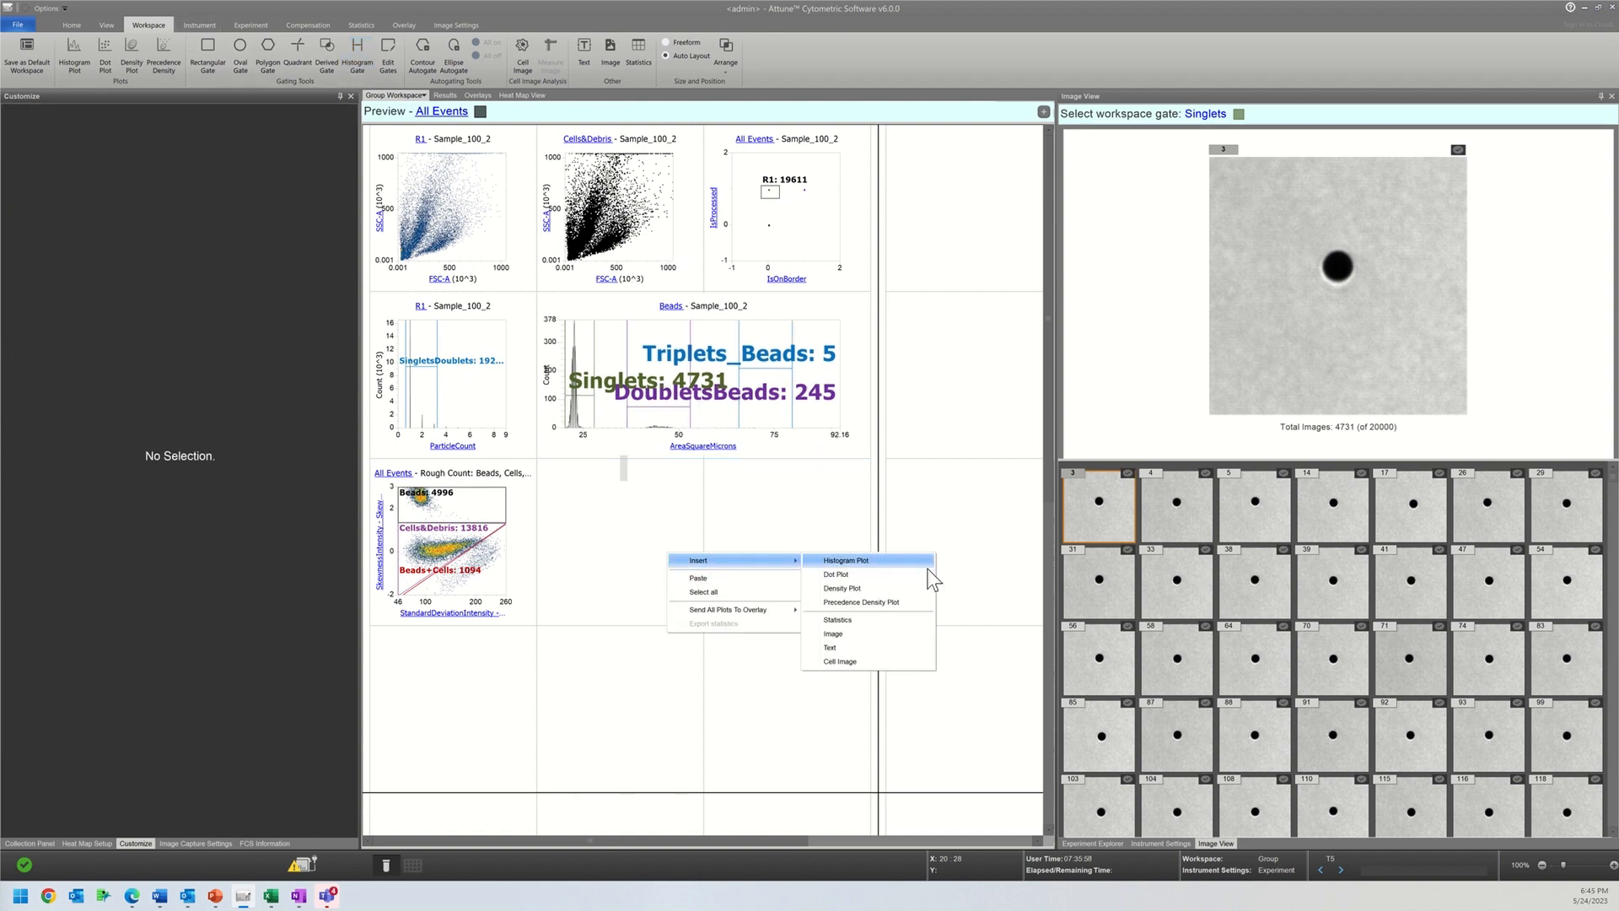
left_click(838, 620)
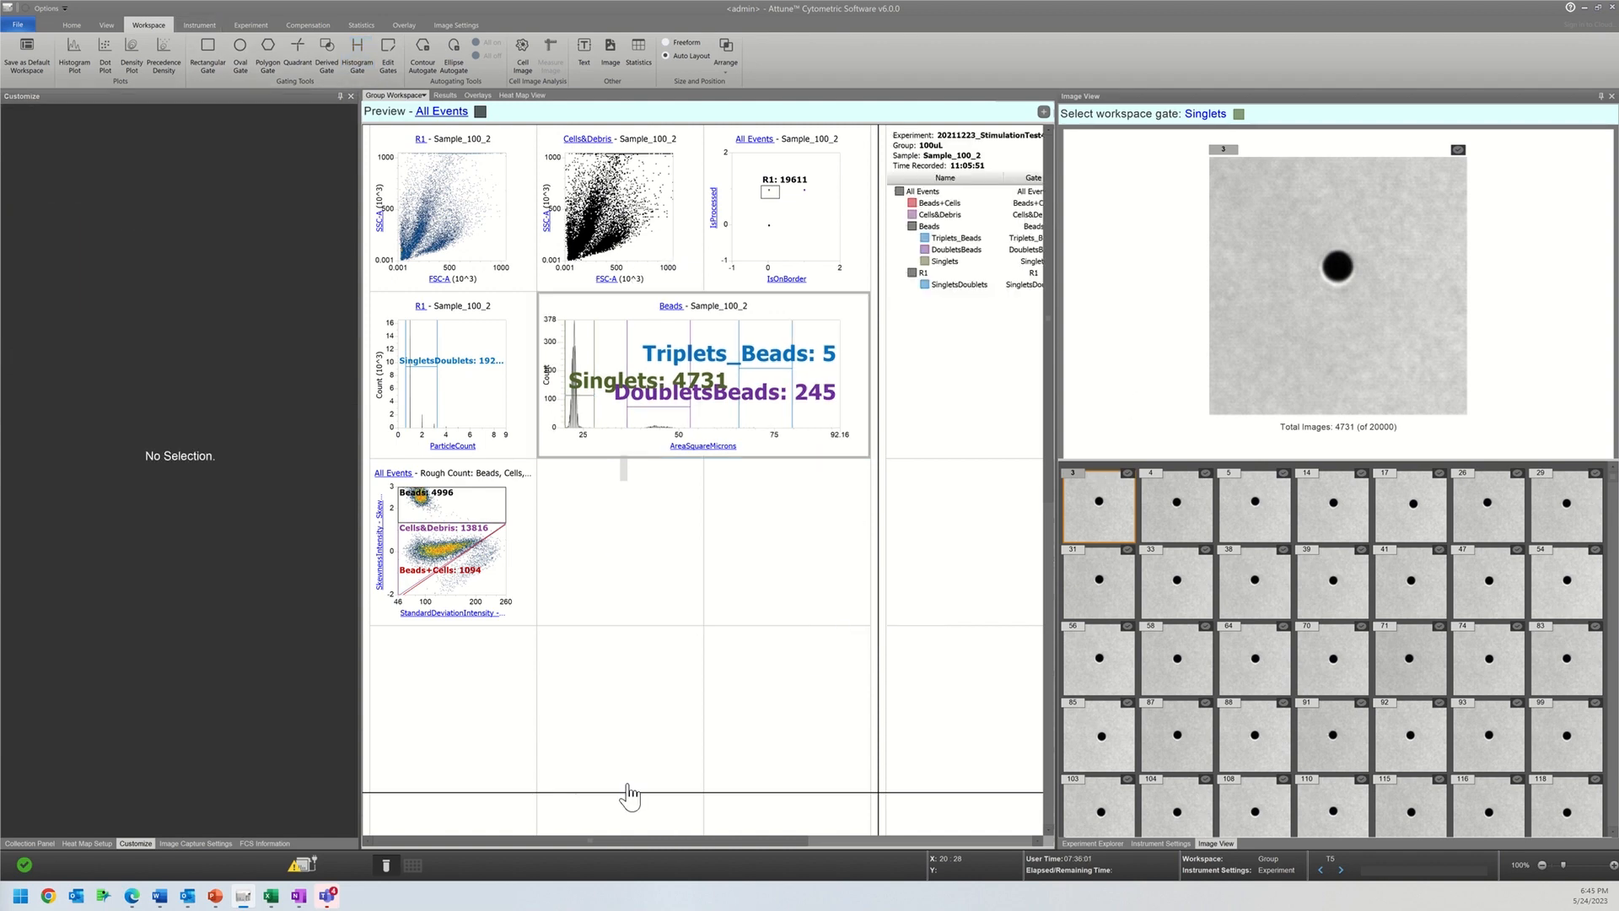
left_click_drag(595, 841, 872, 799)
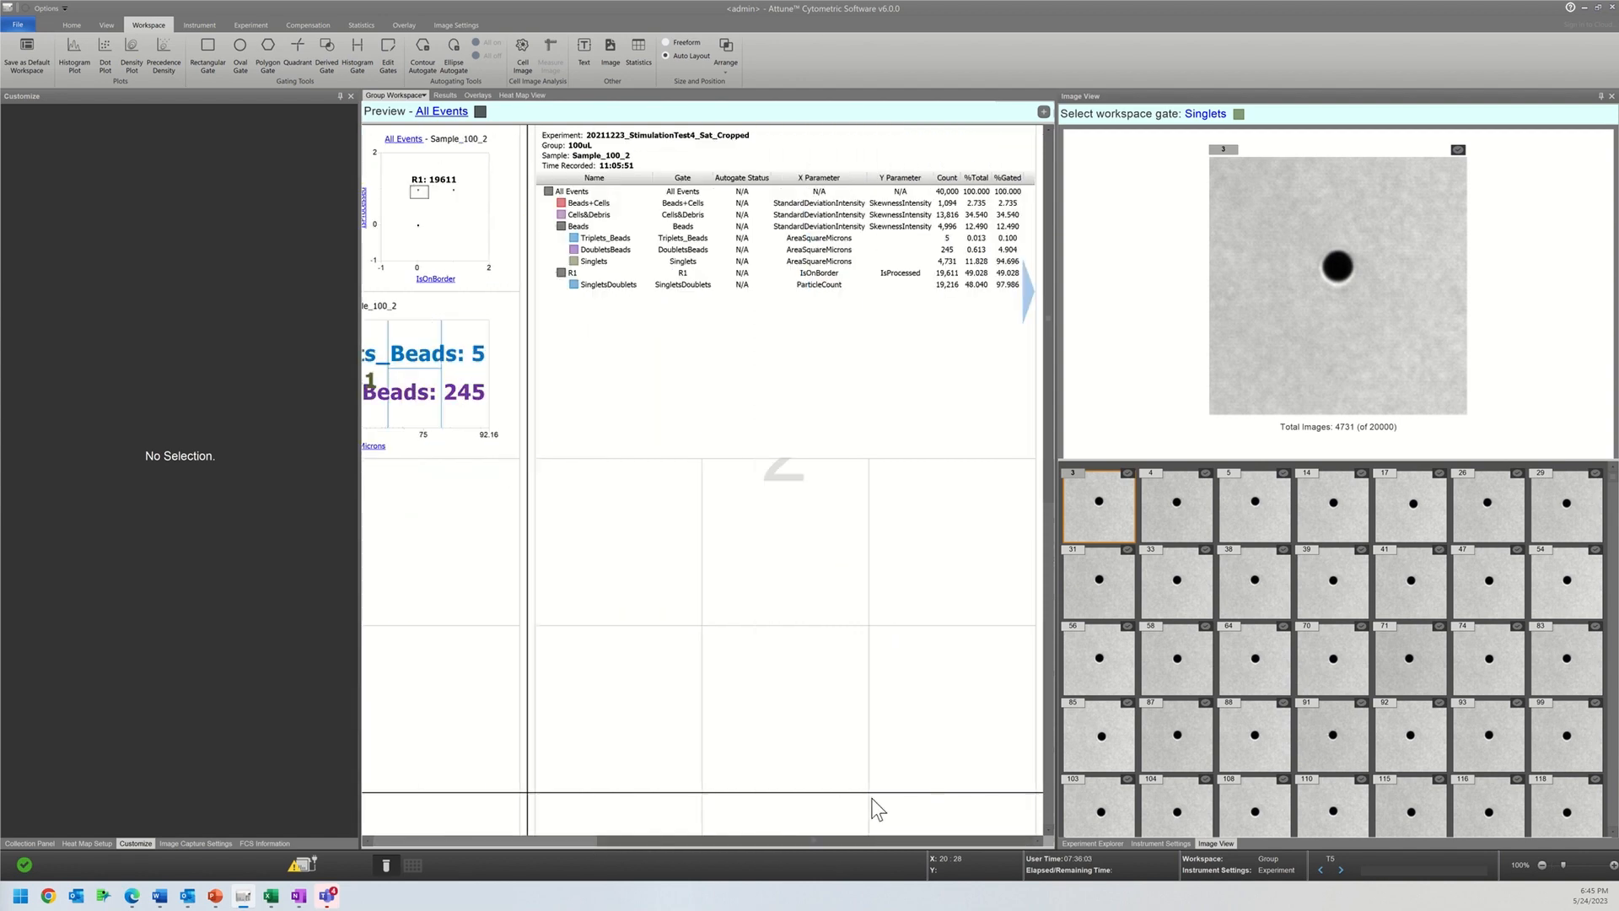
left_click(1016, 289)
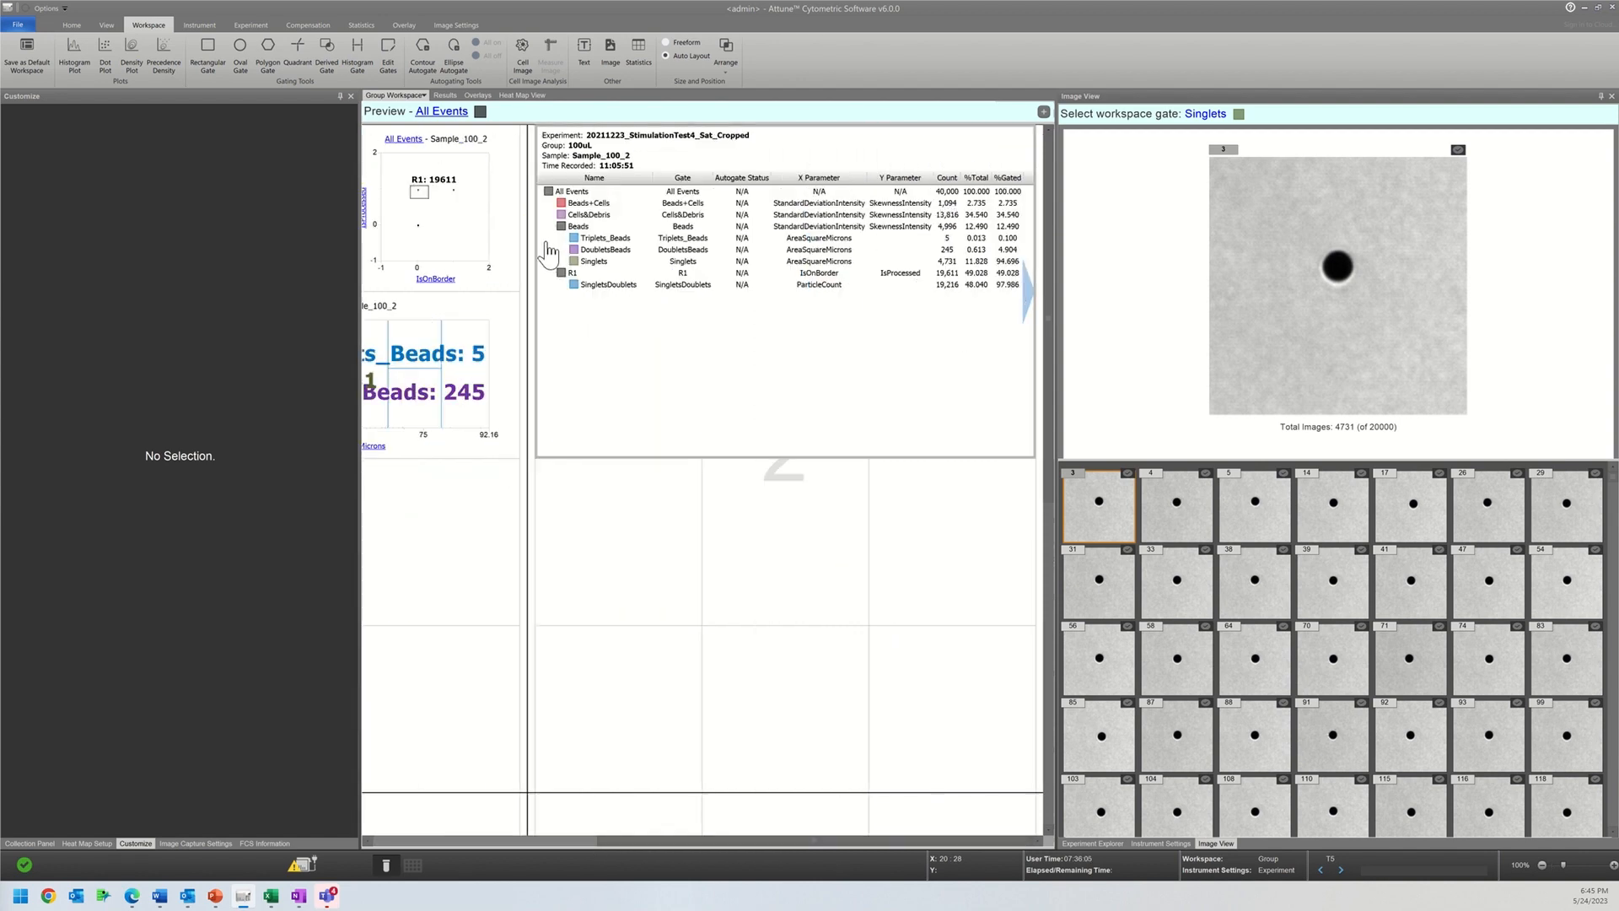
left_click(951, 246)
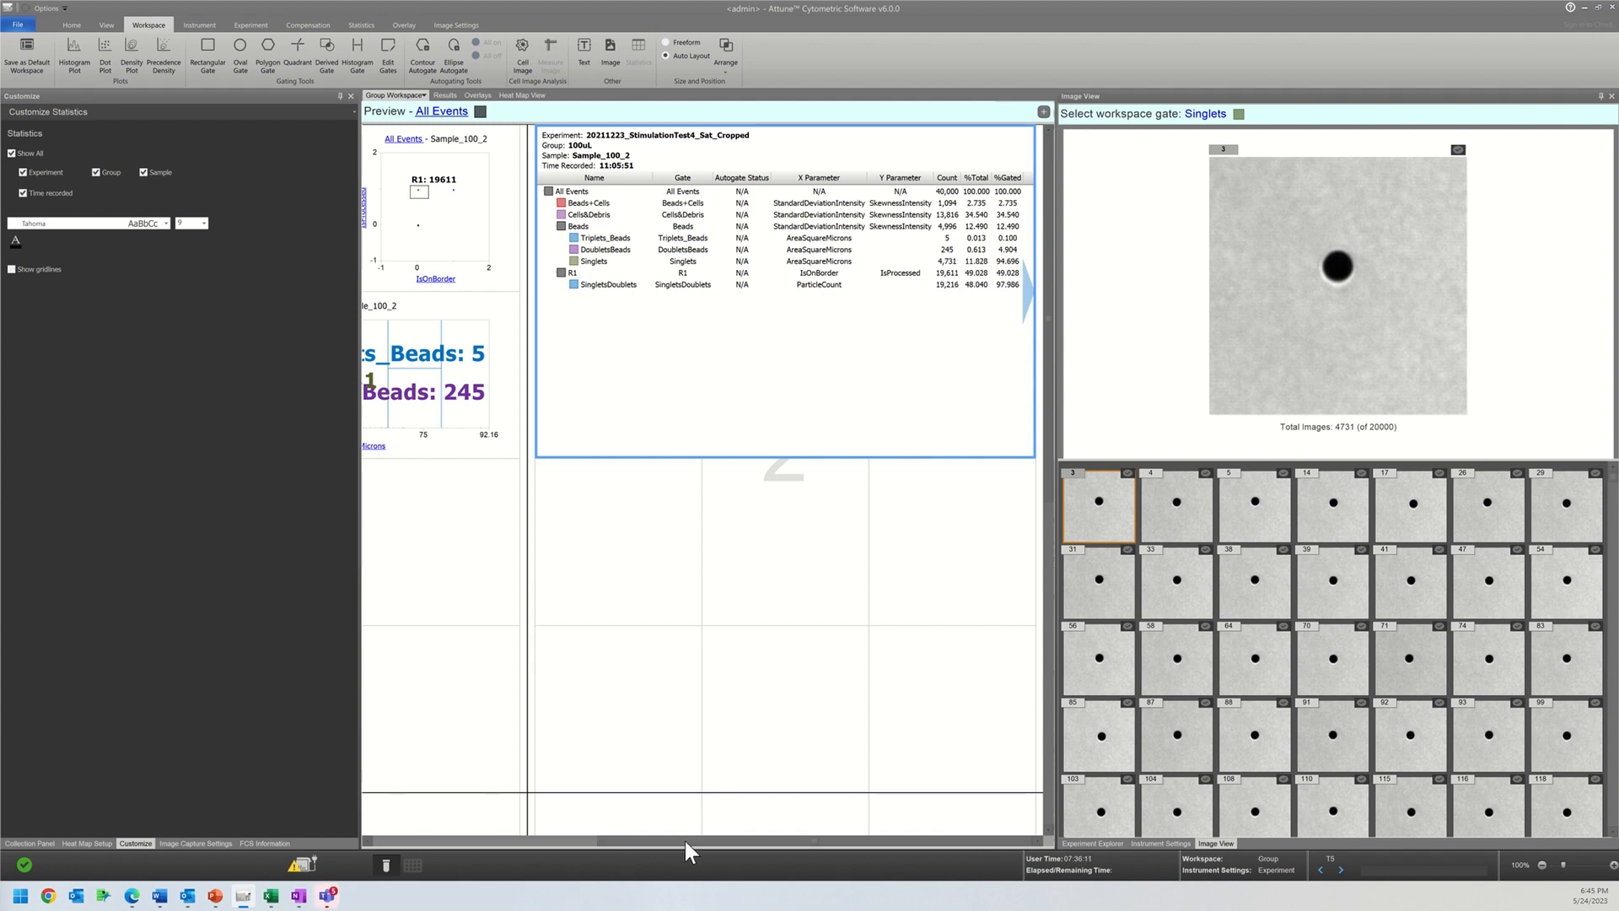
left_click_drag(687, 842, 296, 803)
left_click_drag(670, 843, 400, 823)
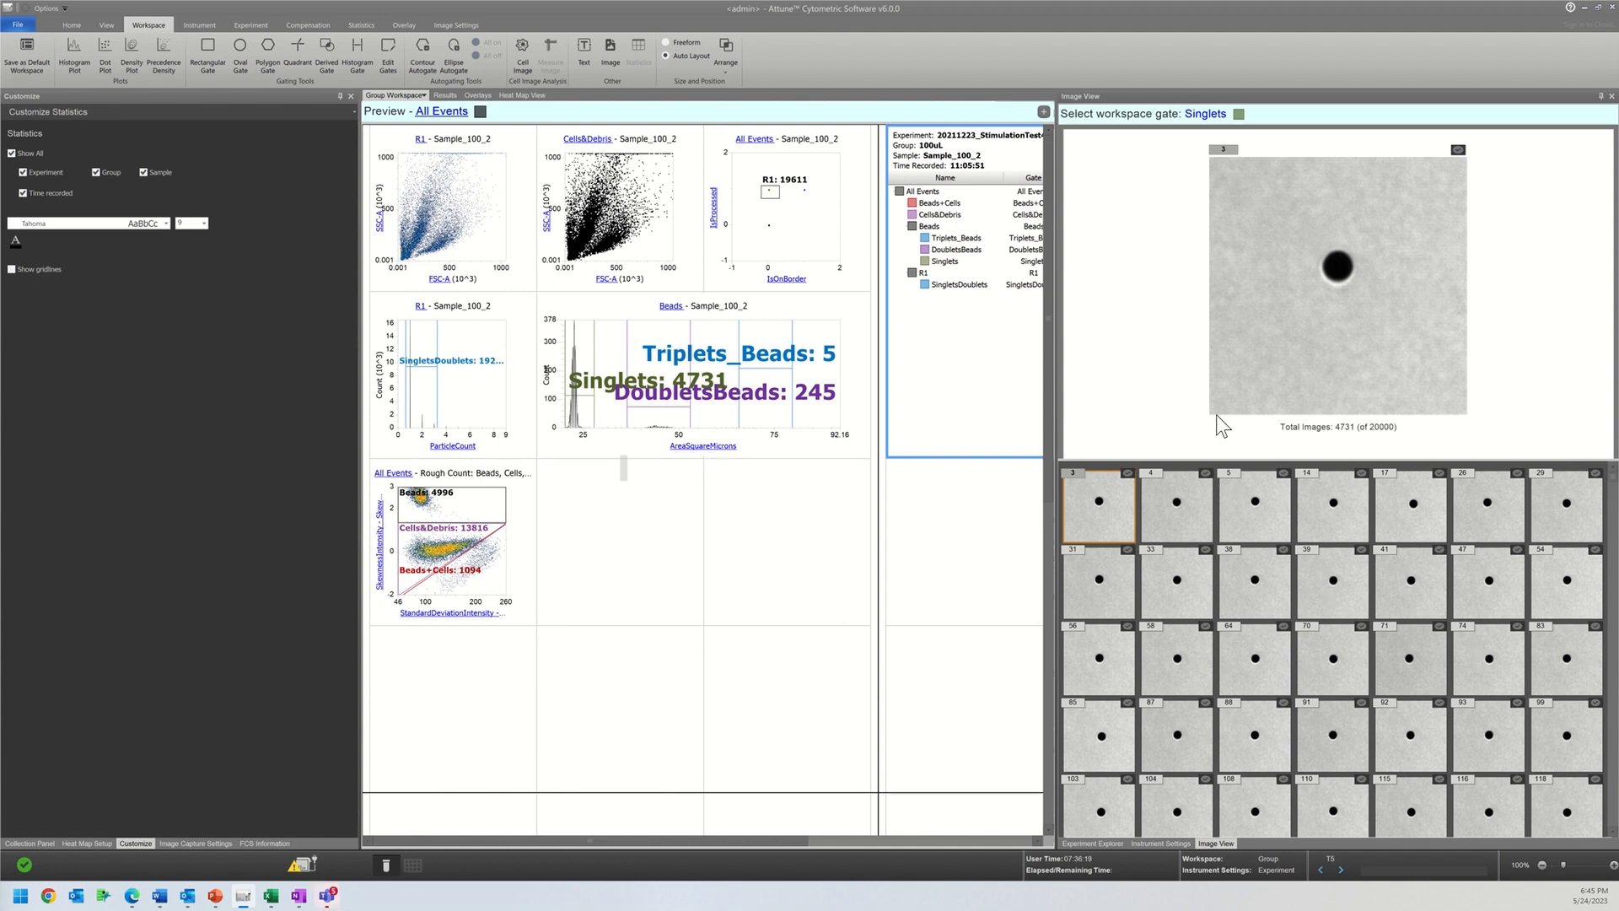
Step: Shrink the Beads AreaSquareMicrons histogram to a single grid cell
left_click(829, 455)
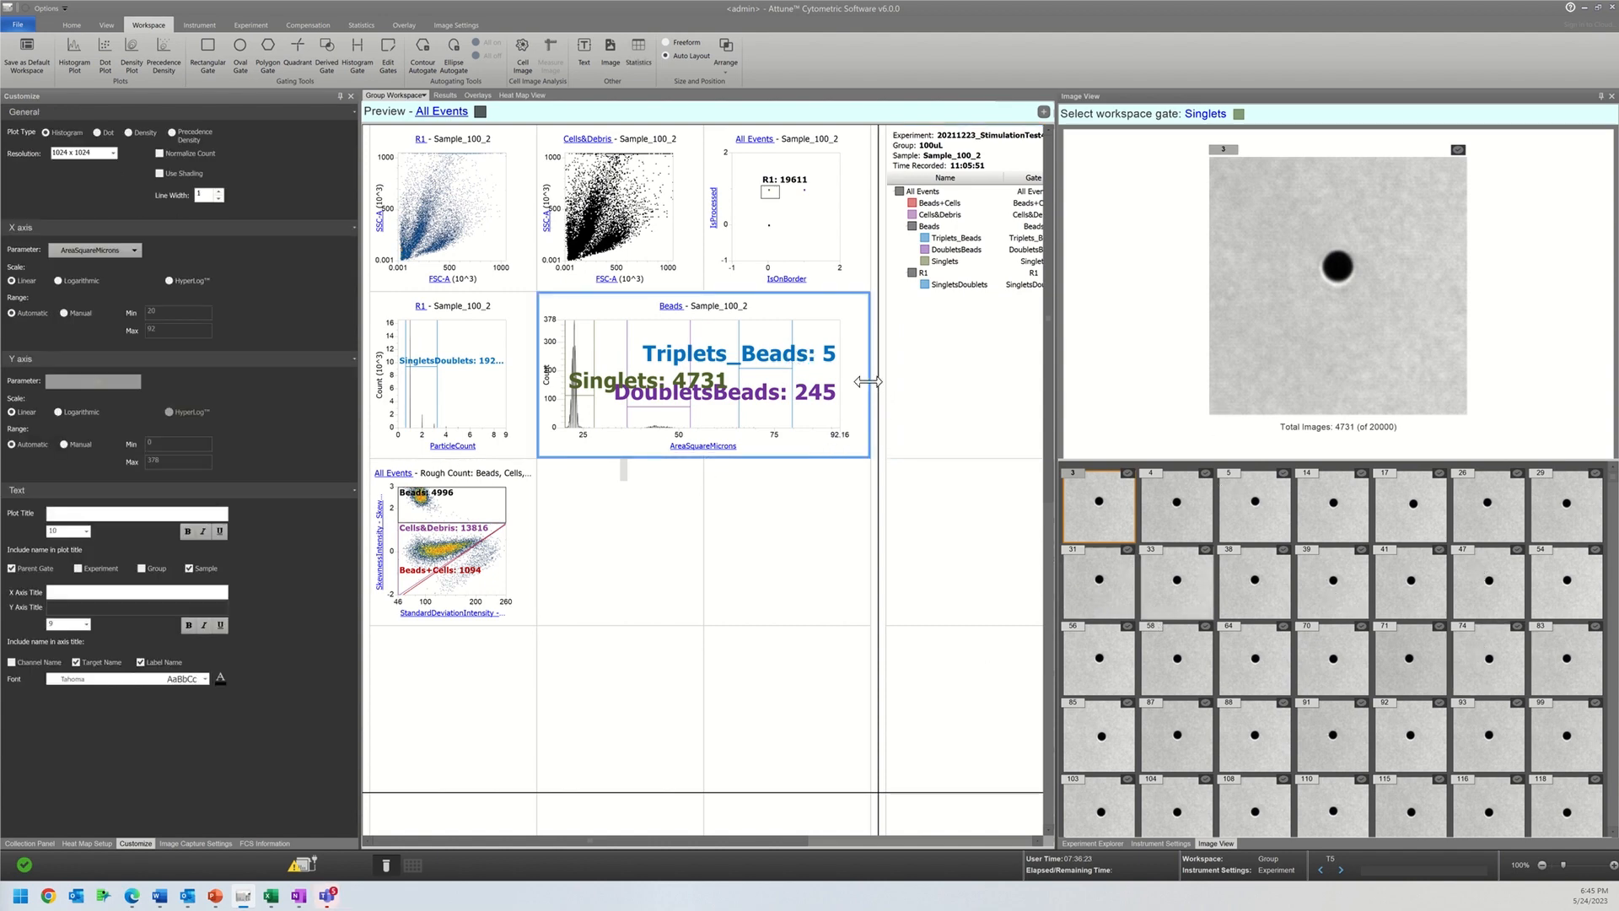
left_click_drag(824, 387, 625, 384)
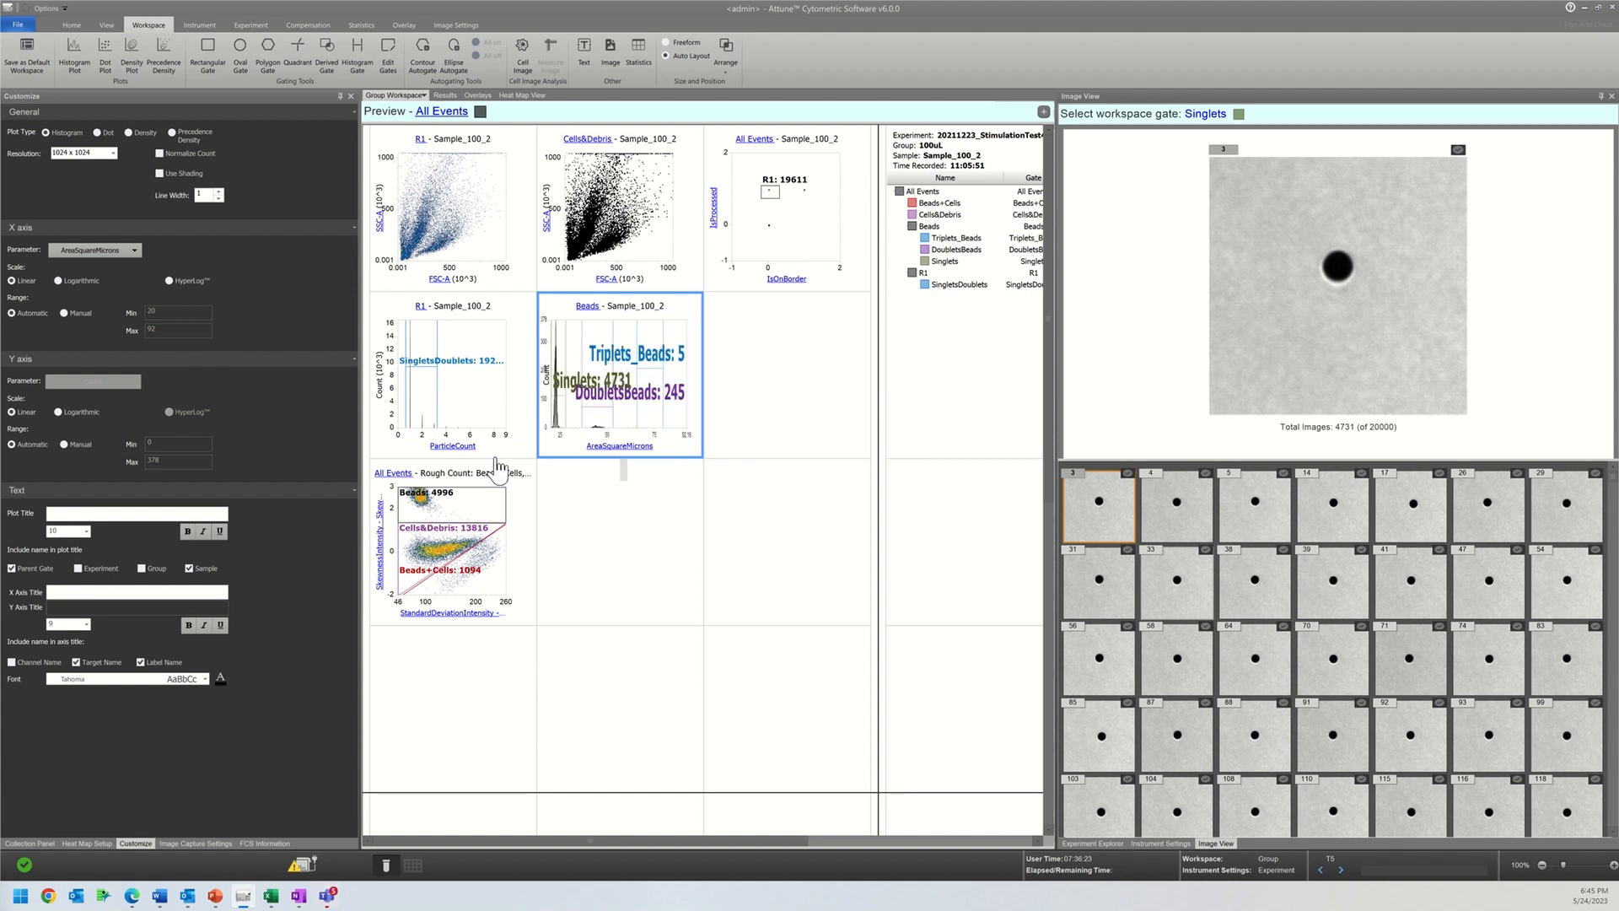
left_click(588, 265)
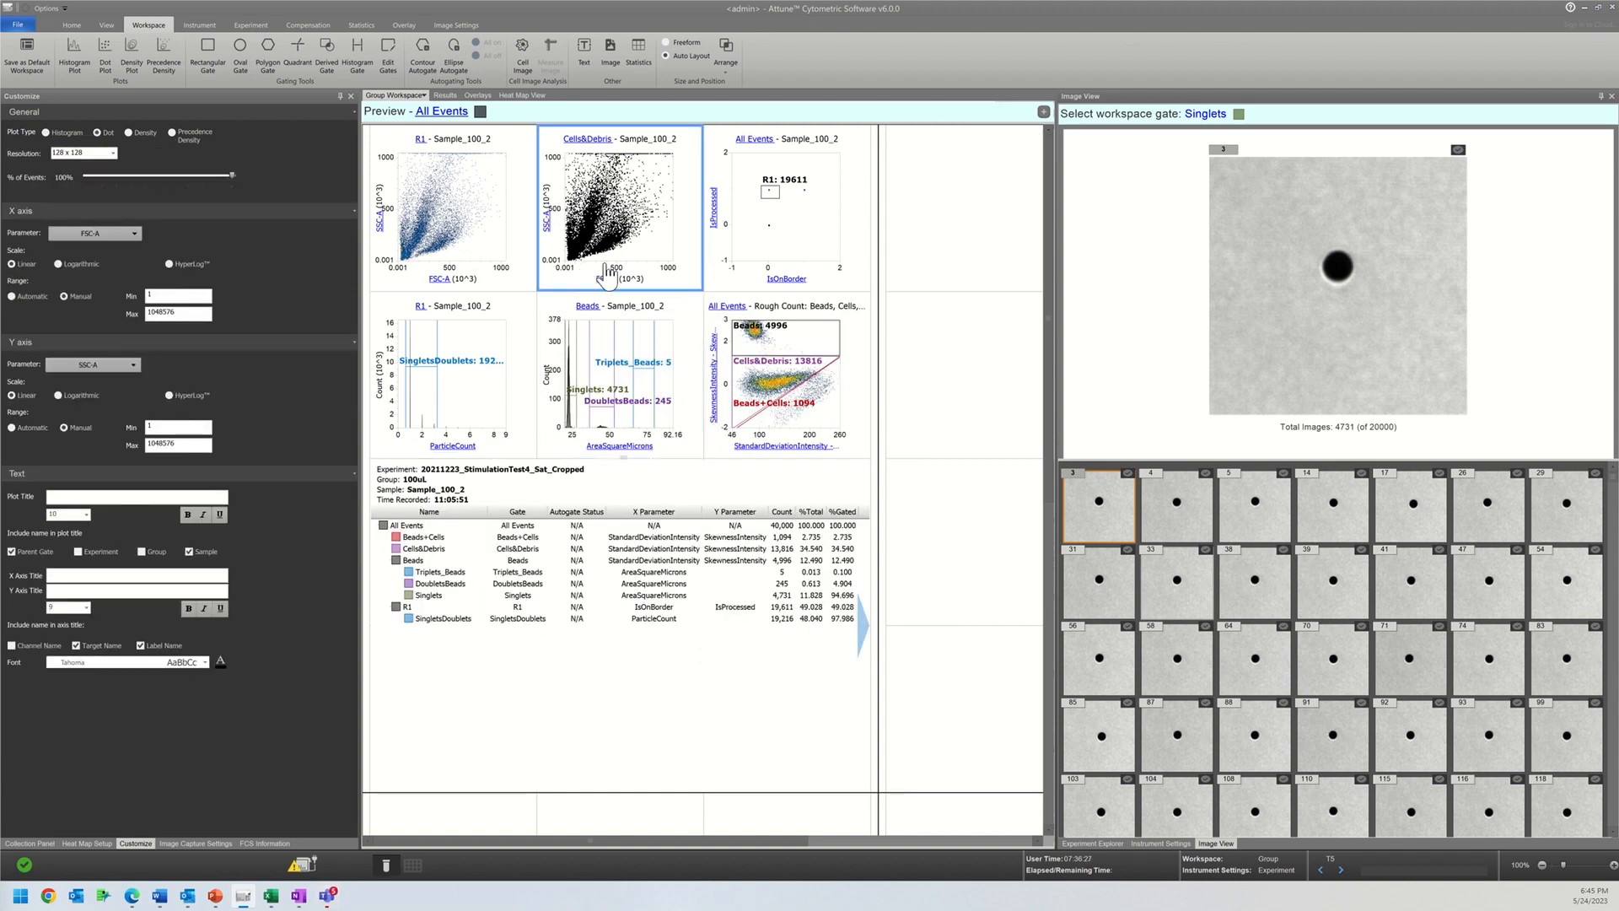
Step: Turn off Back Gate All Plots for the Beads, Triplets_Beads, DoubletsBeads and Singlets gates
left_click(388, 68)
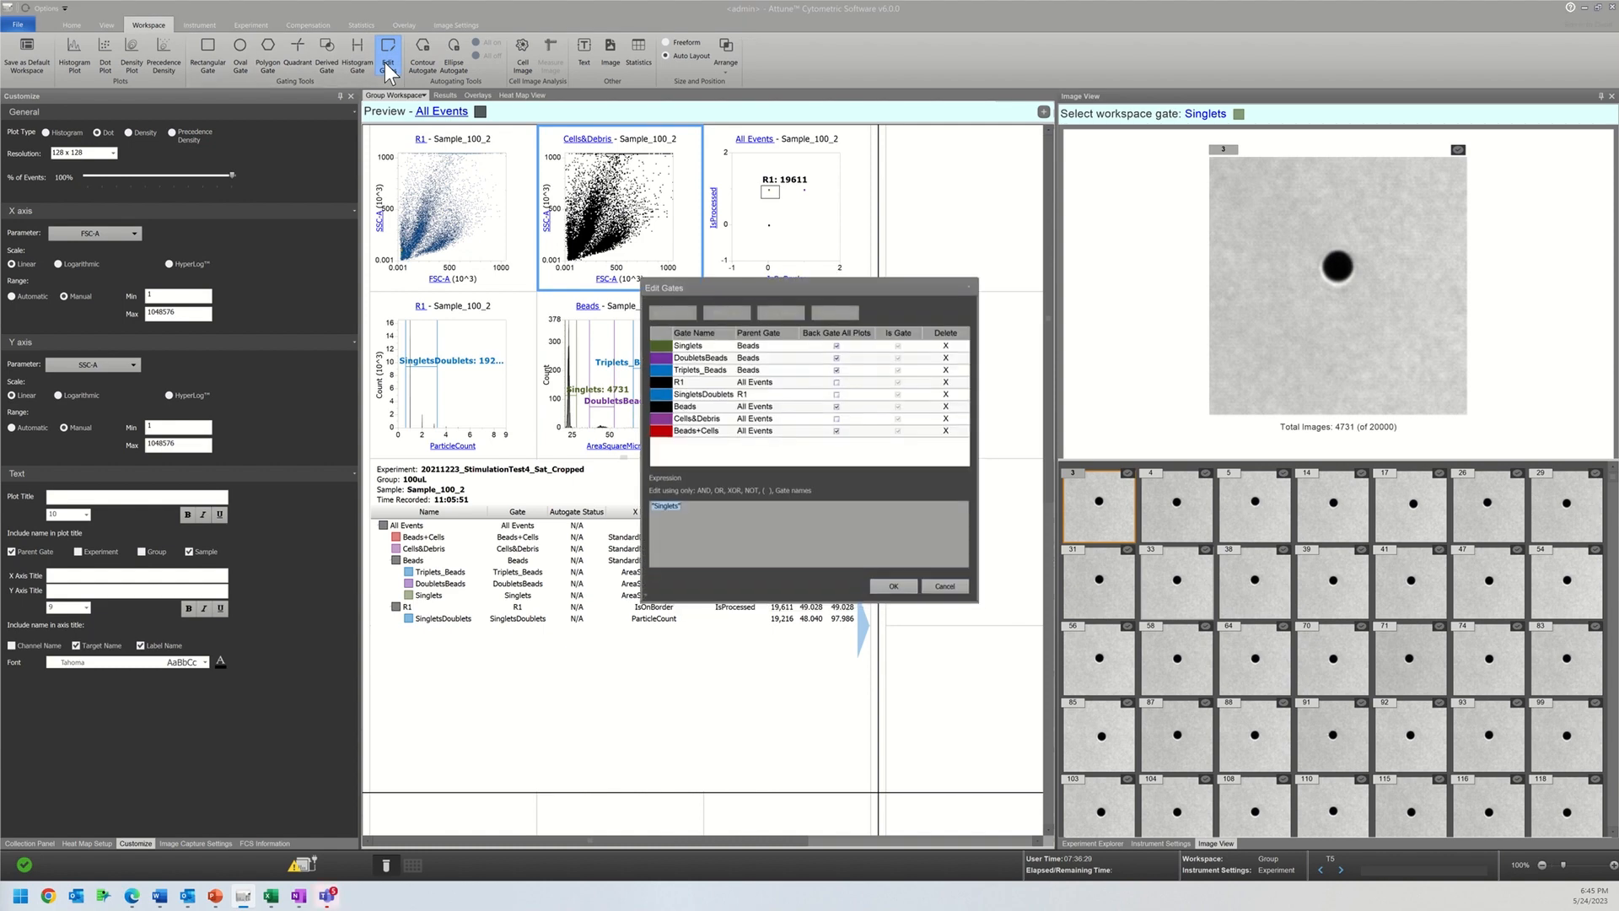
left_click(893, 585)
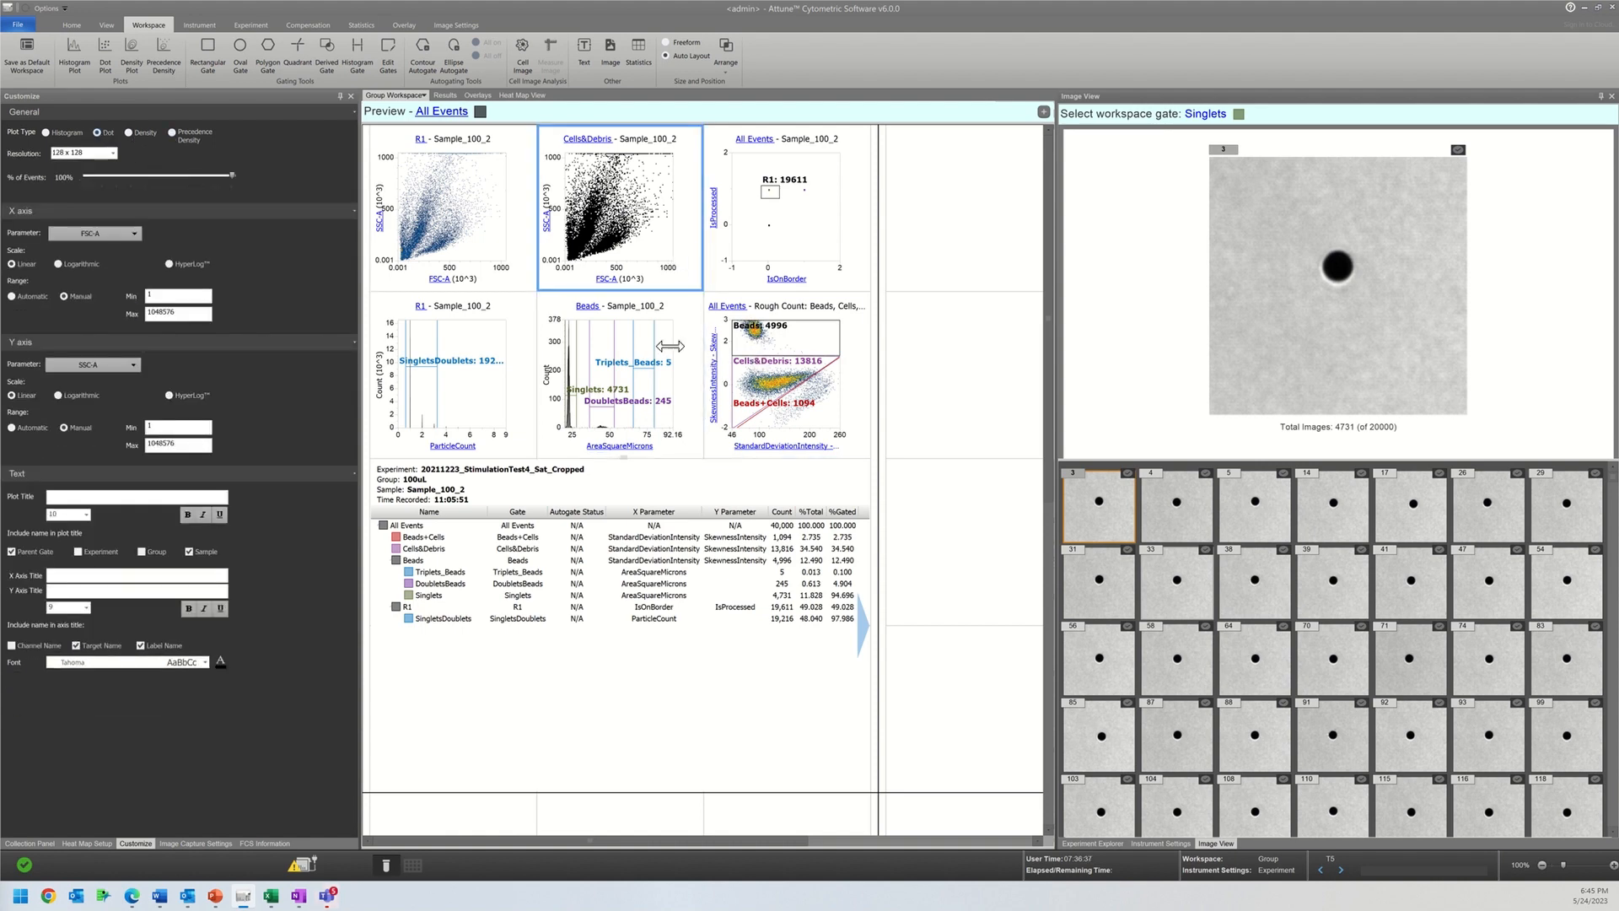
left_click(767, 393)
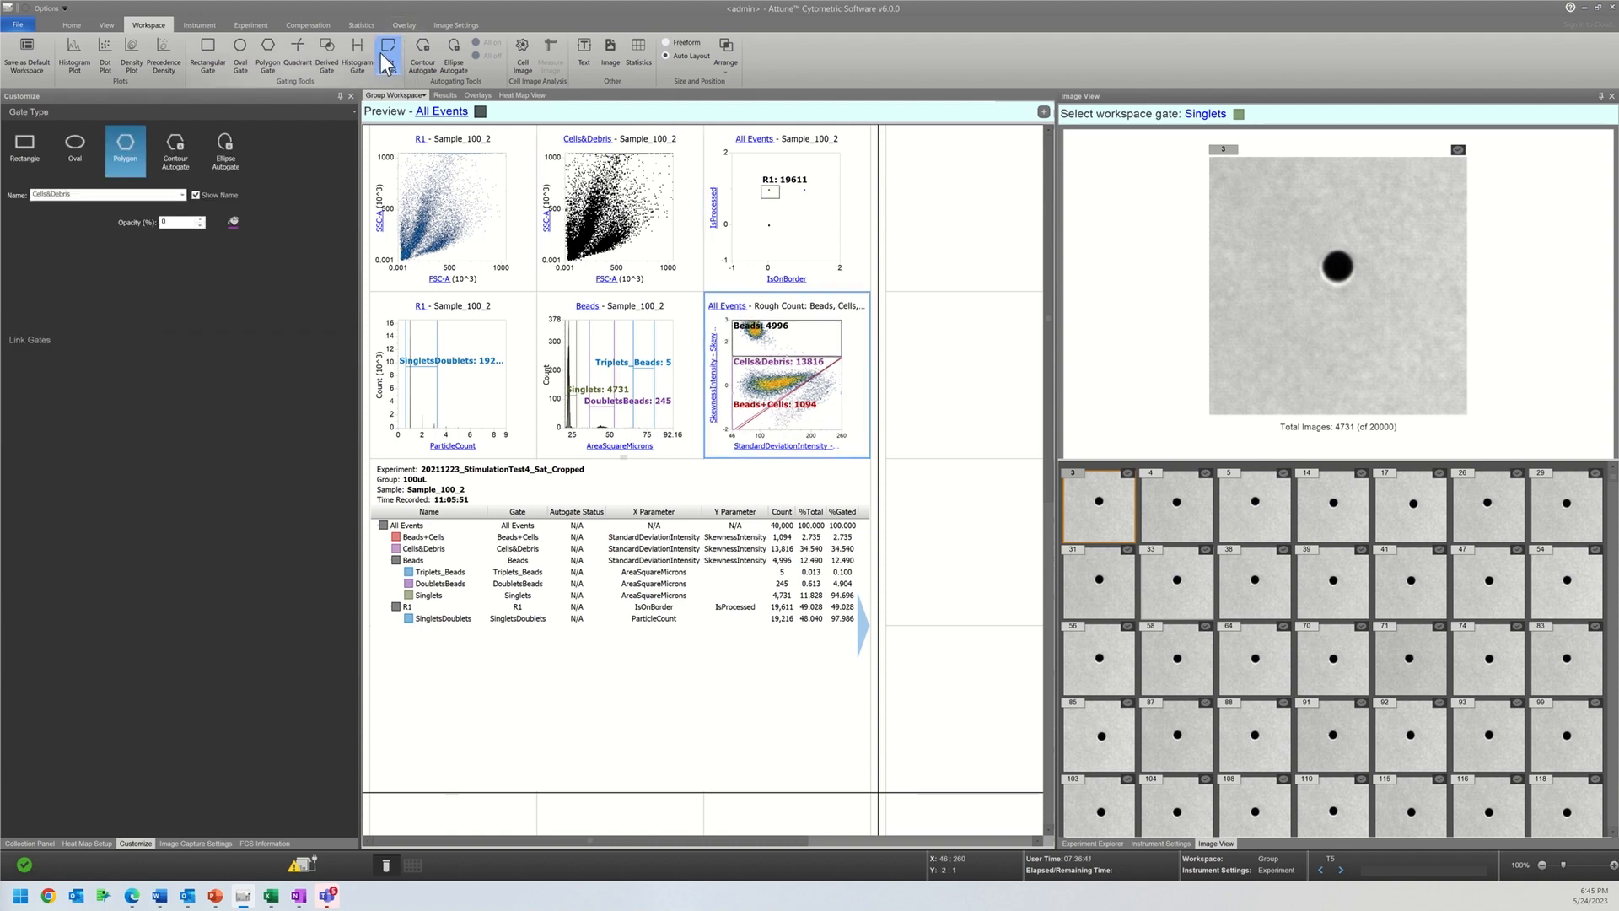
left_click(387, 61)
left_click(836, 406)
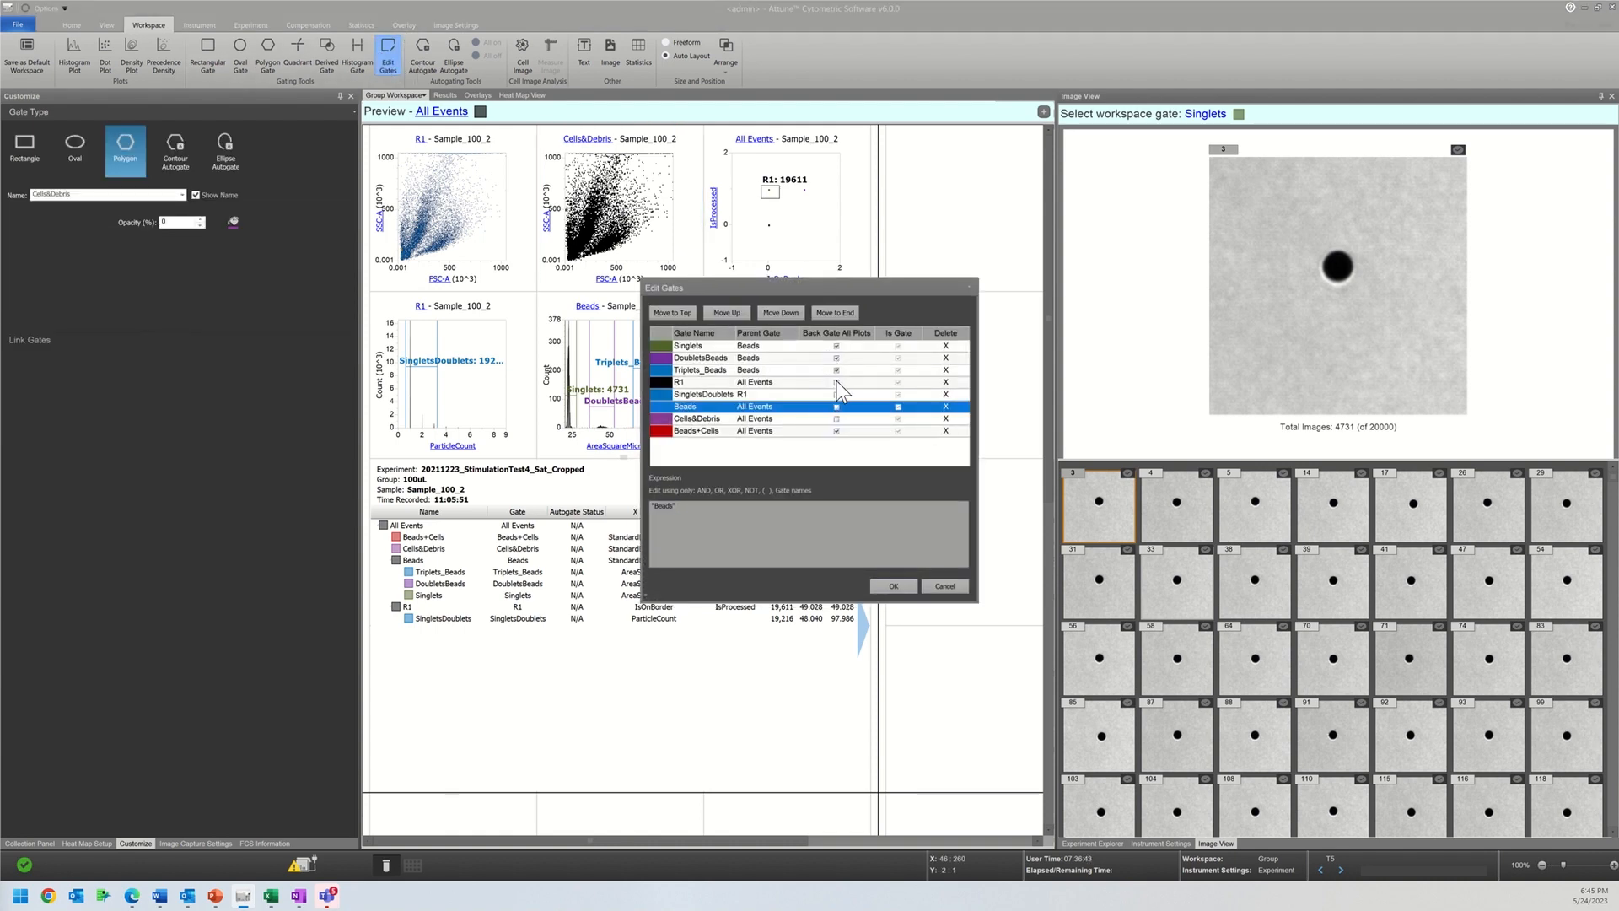
left_click(836, 371)
left_click(836, 357)
left_click(836, 346)
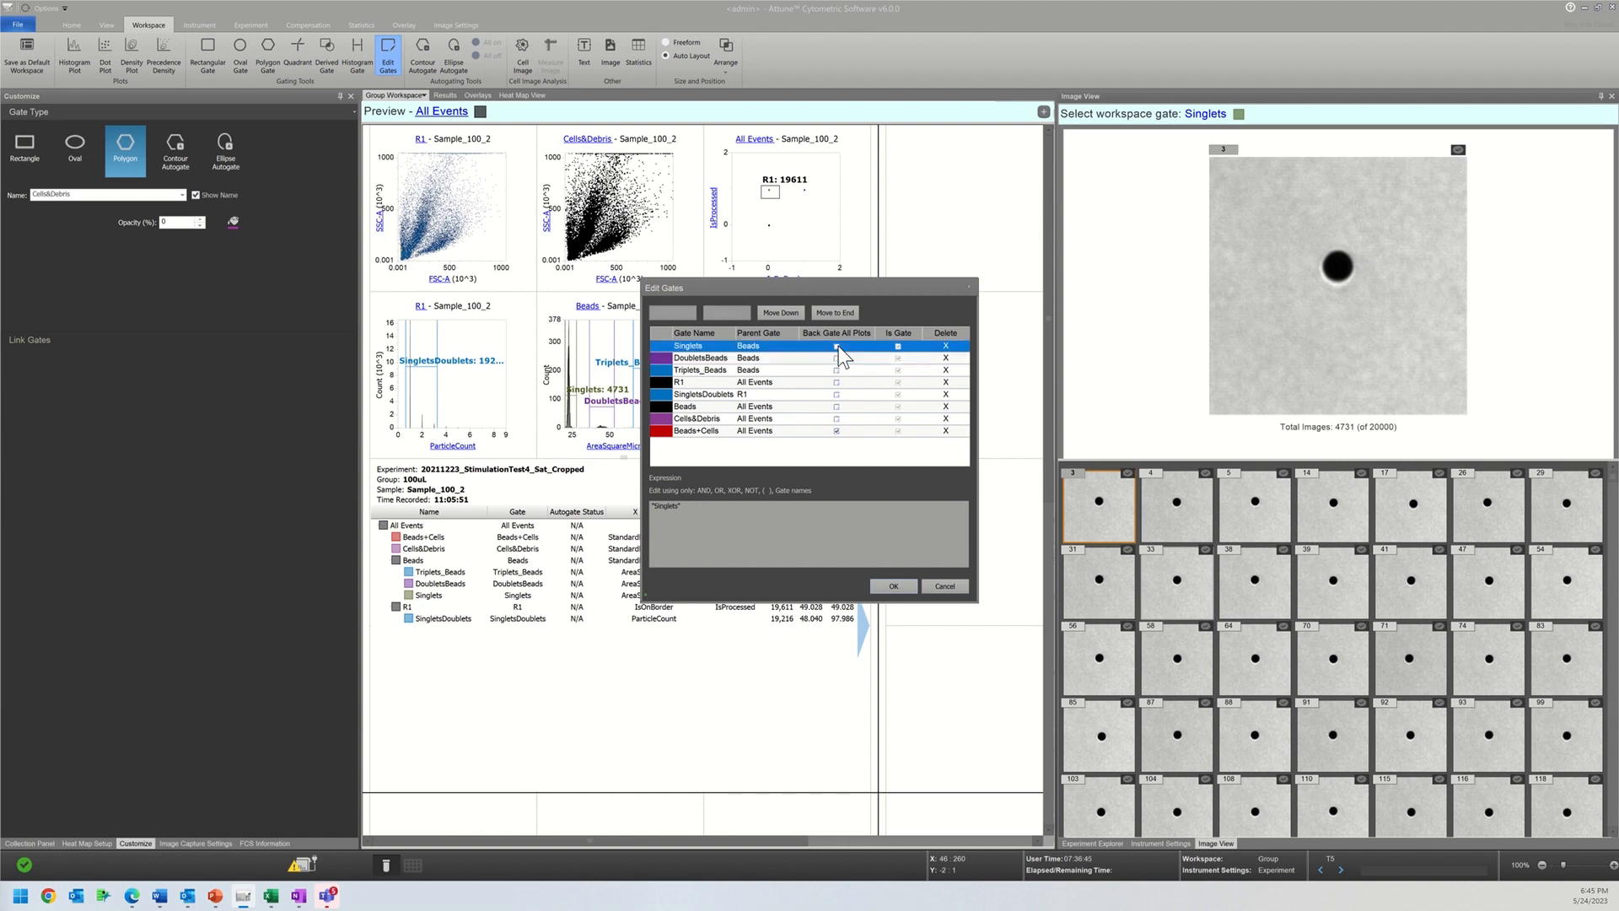
left_click(898, 587)
Step: Set the resolution of the Cells&Debris dot plot to 64 x 64
left_click(700, 262)
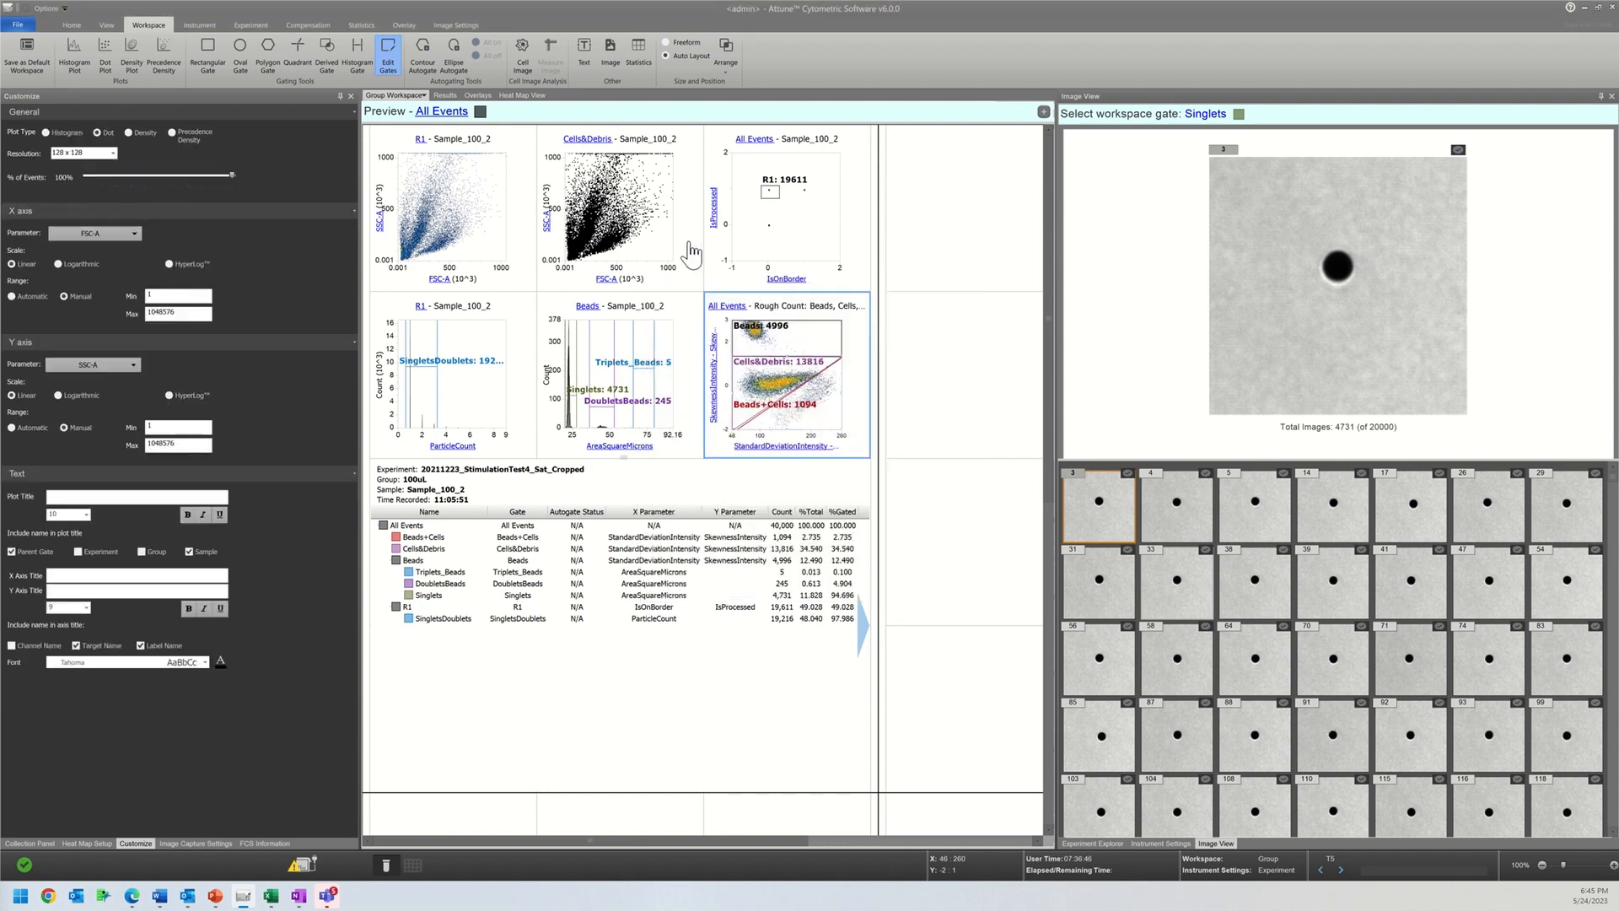
left_click(111, 153)
left_click(85, 162)
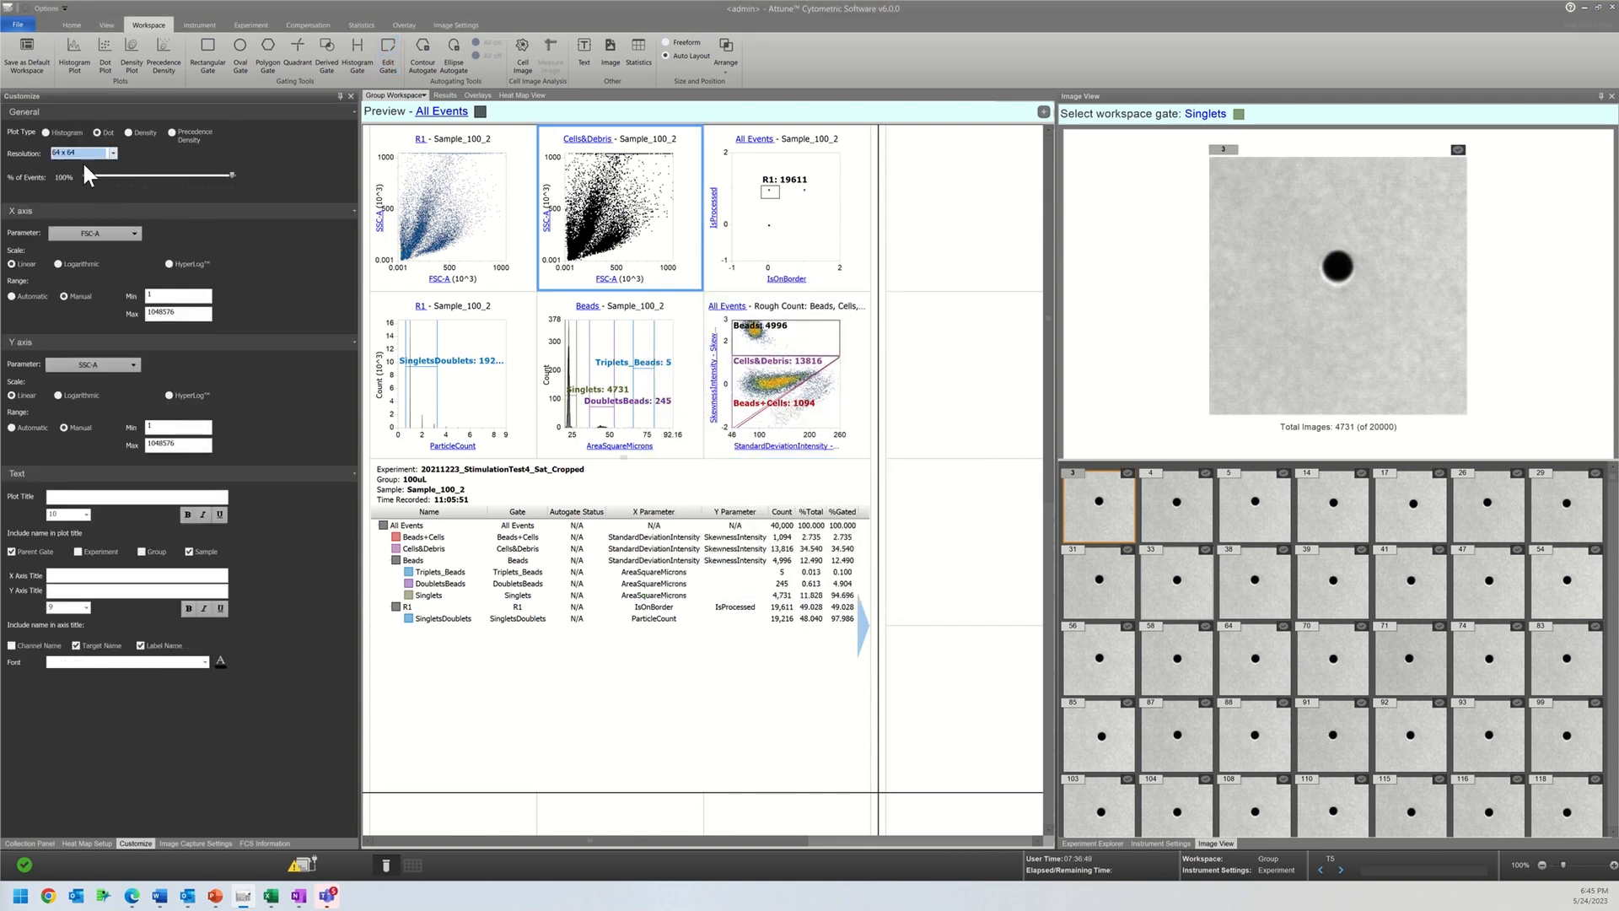
left_click(755, 424)
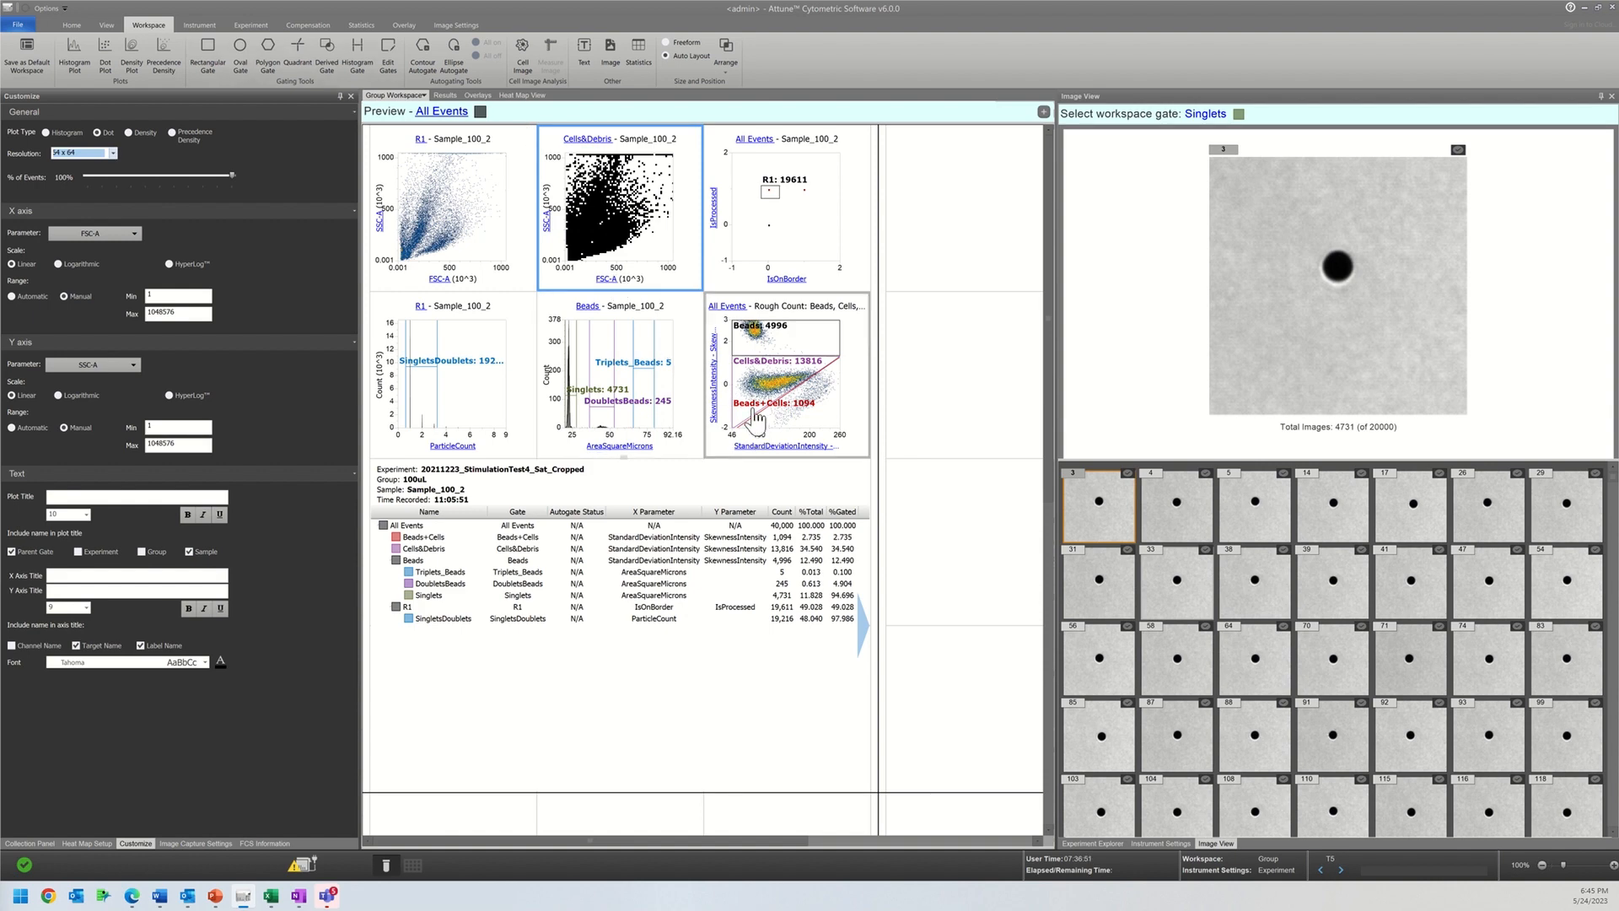
Step: Delete the statistics table from the workspace
left_click(722, 731)
right_click(722, 729)
left_click(754, 784)
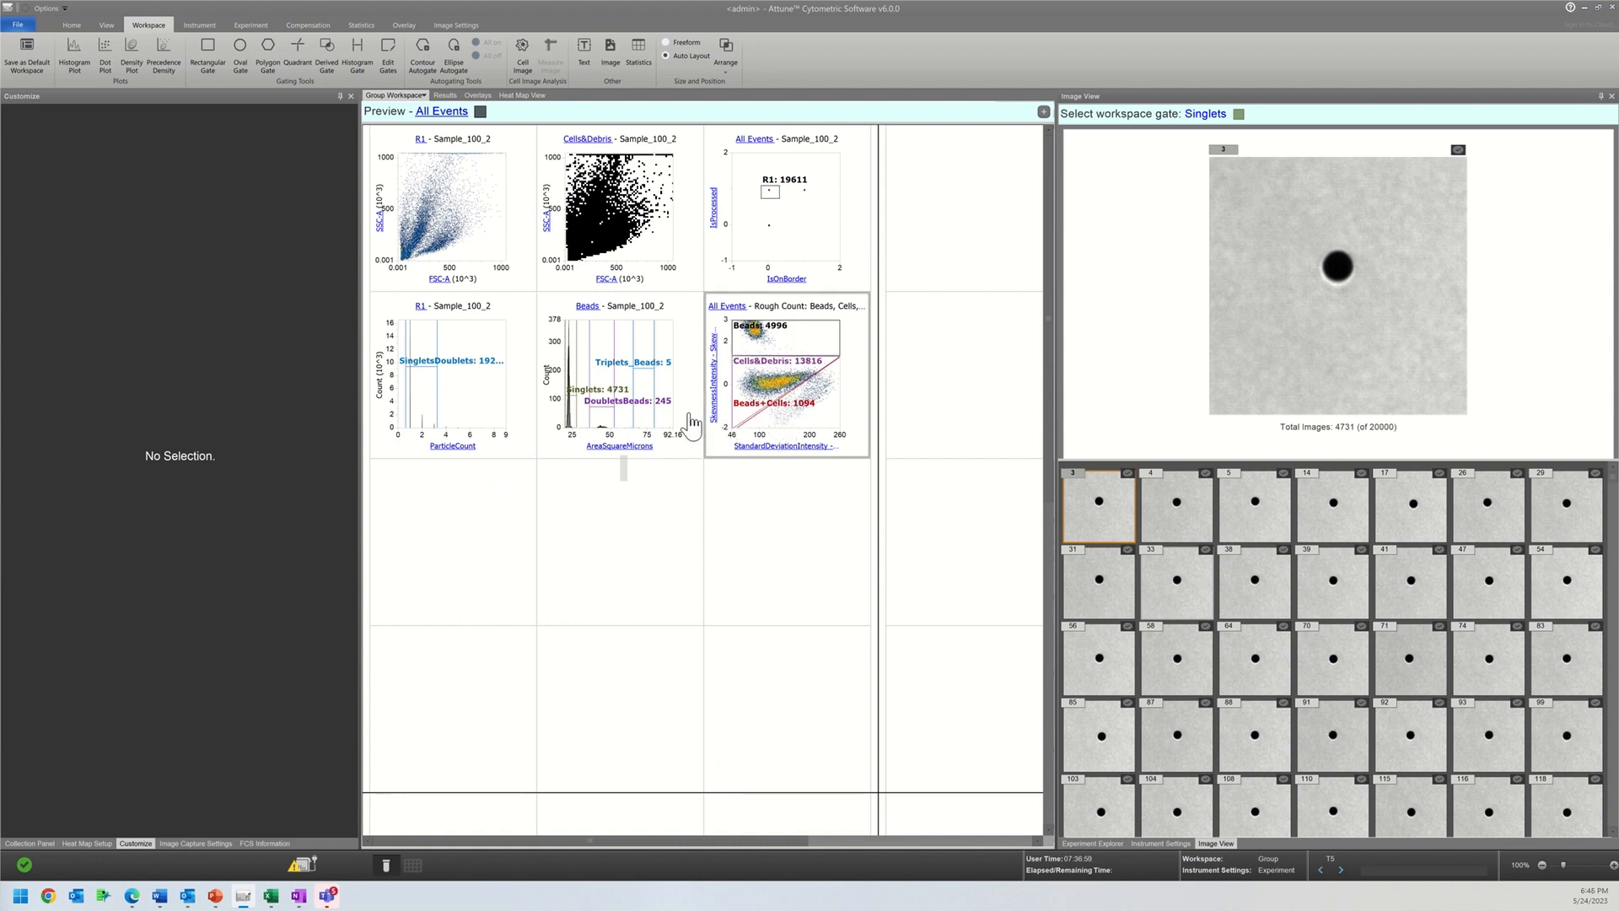
right_click(414, 497)
Step: Switch the image view to the Cells&Debris gate and browse through its cell images
left_click(1210, 113)
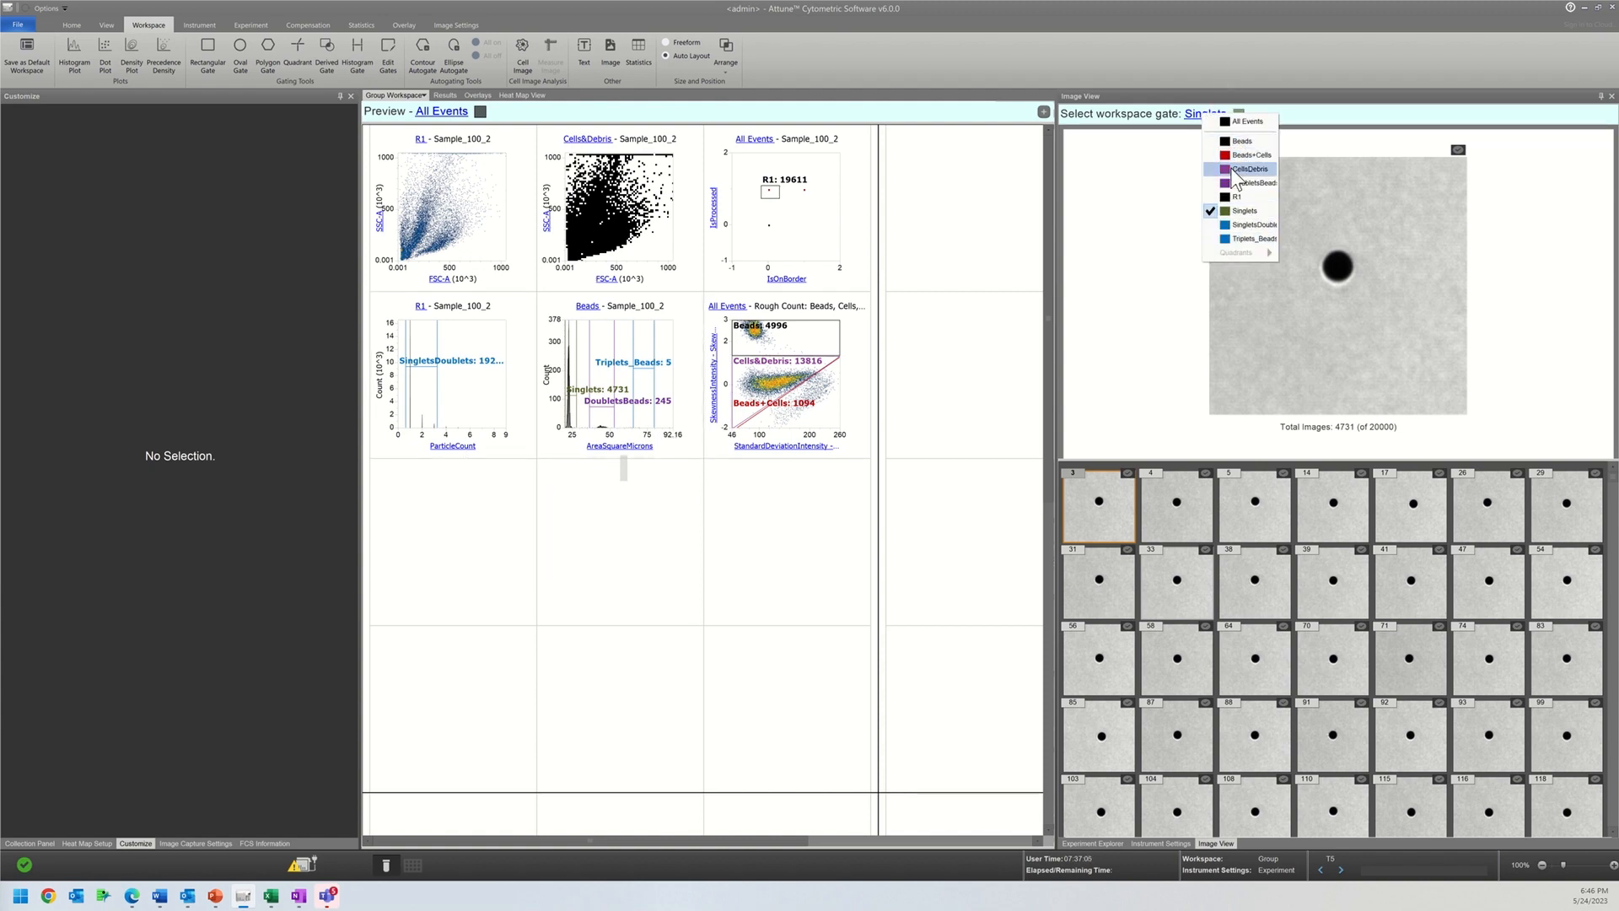
left_click(1230, 174)
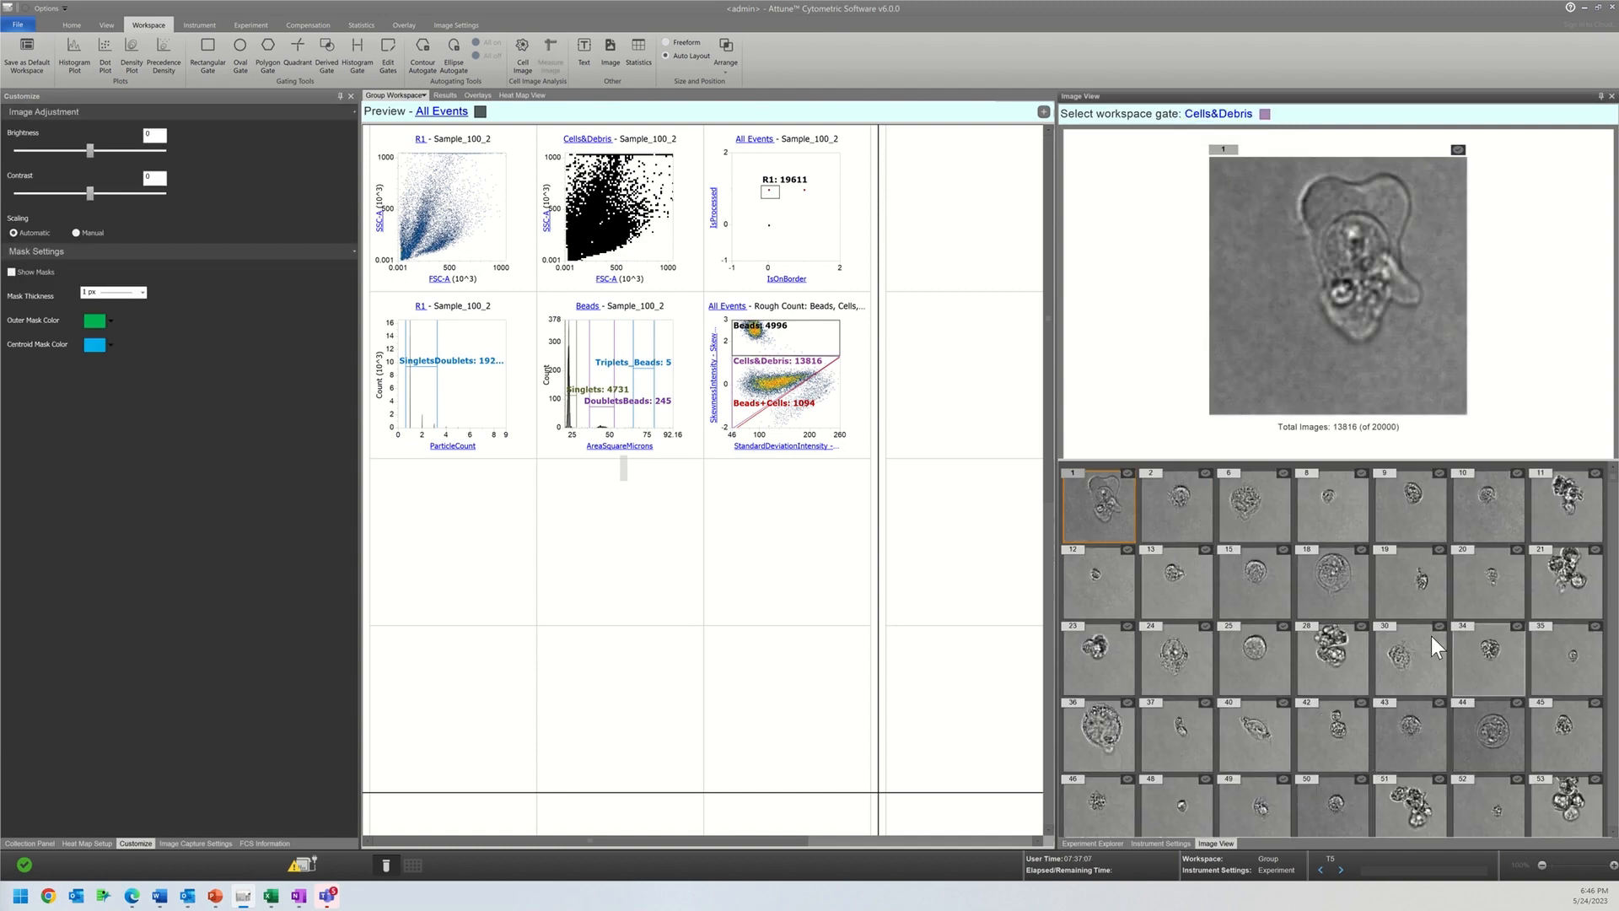
scroll(1430, 636, "down", 3)
scroll(1430, 636, "down", 3)
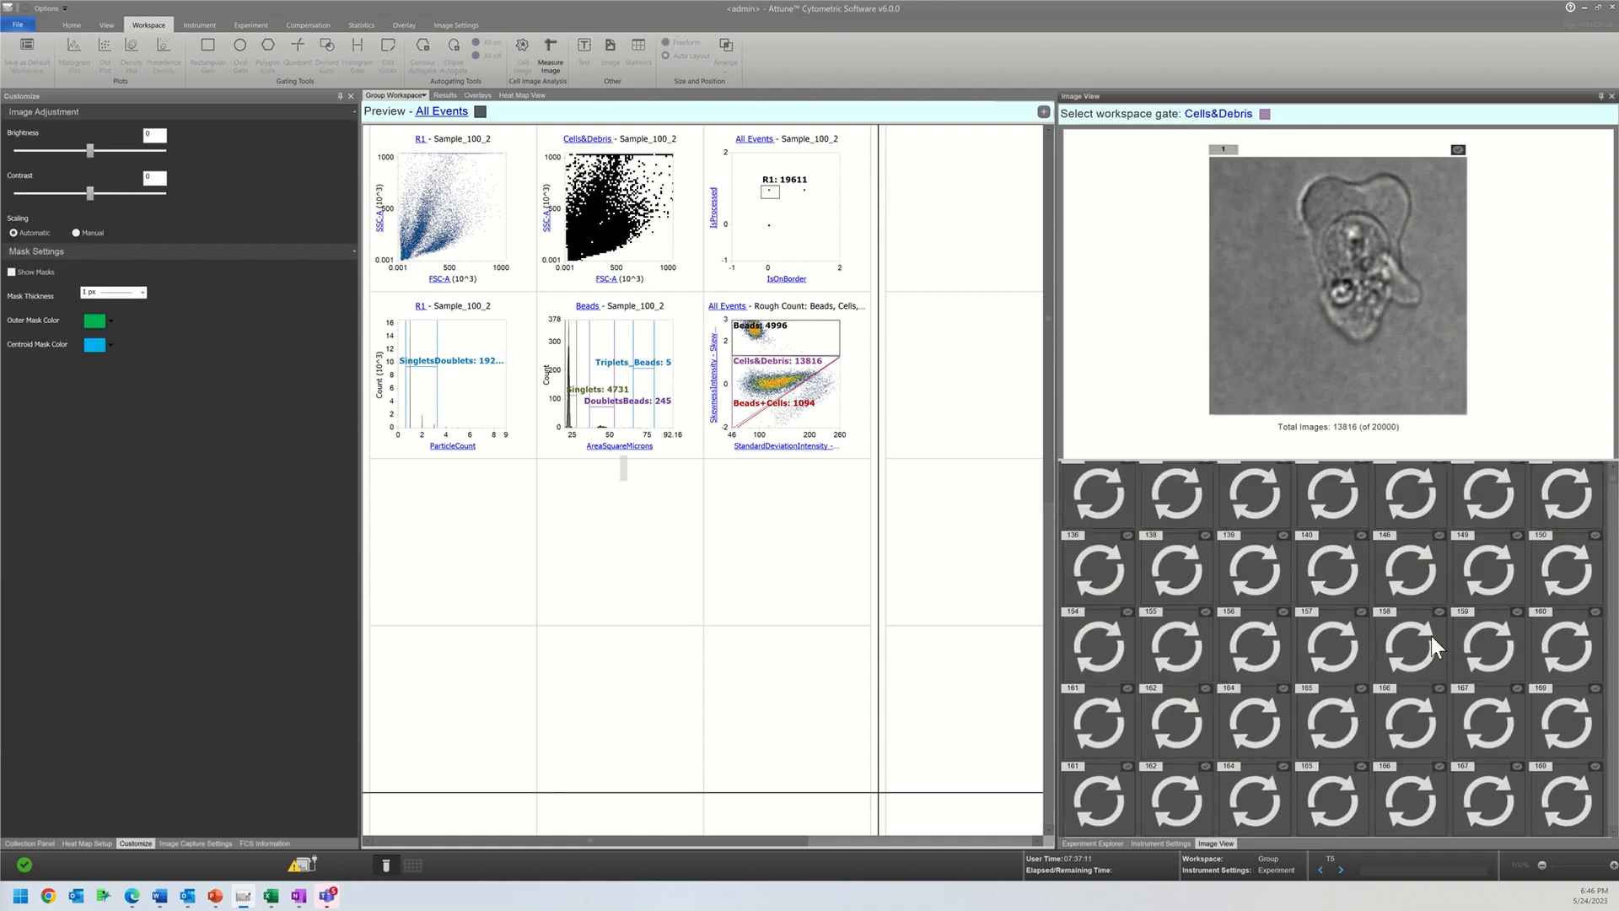
Step: Insert a histogram plot in the empty cell below the ParticleCount histogram and set its X parameter to BL1-A
right_click(449, 520)
mouse_move(477, 525)
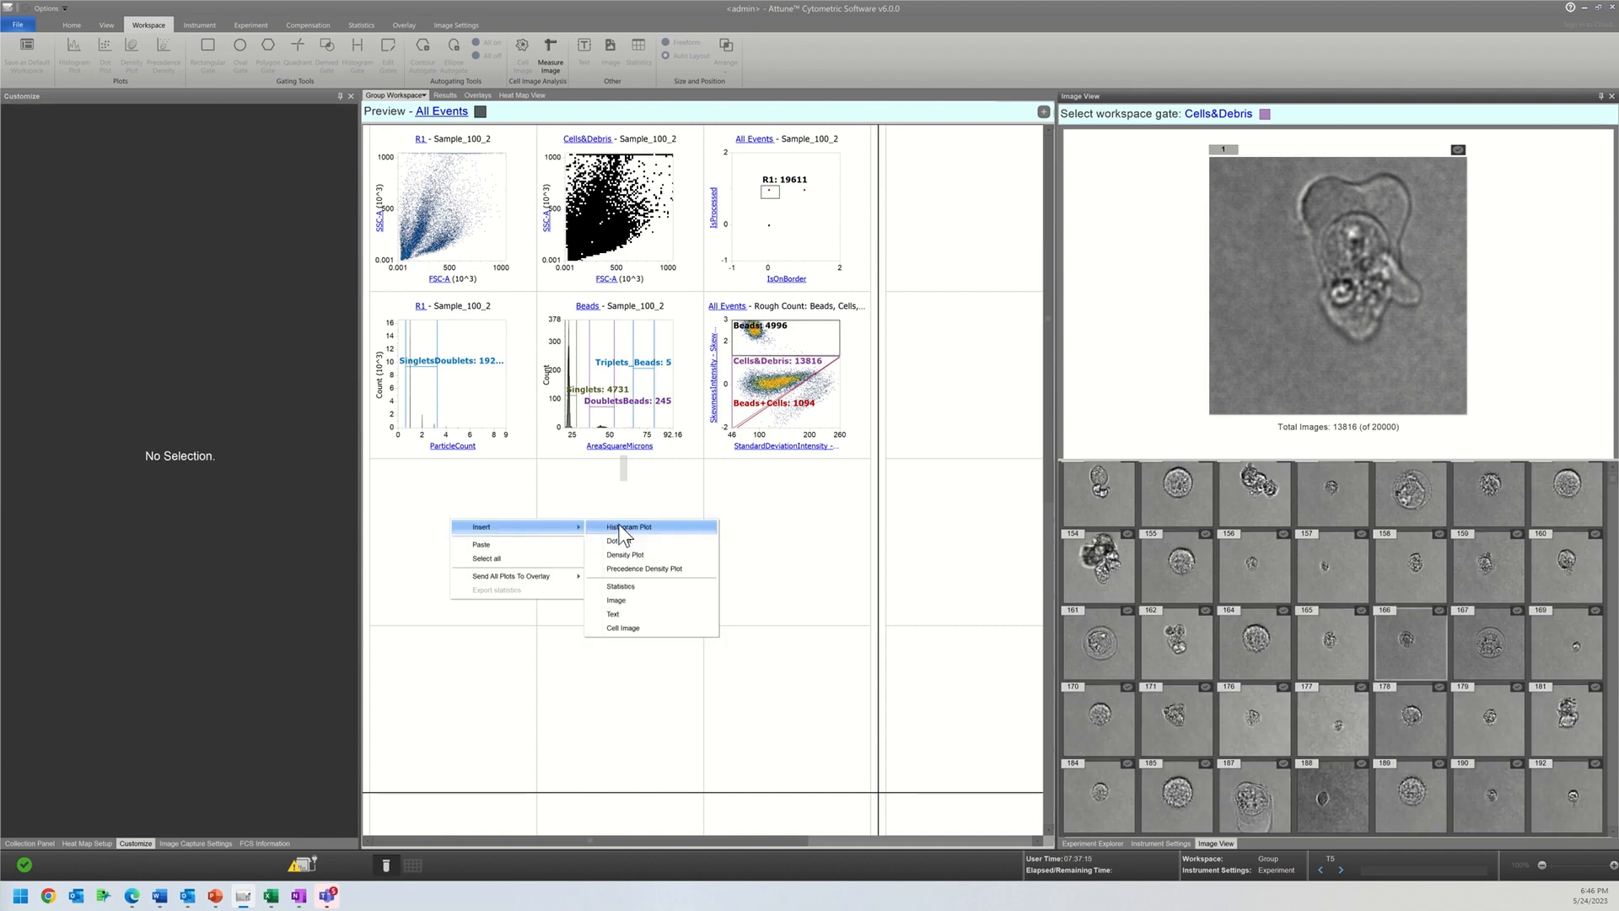
left_click(624, 526)
left_click(437, 515)
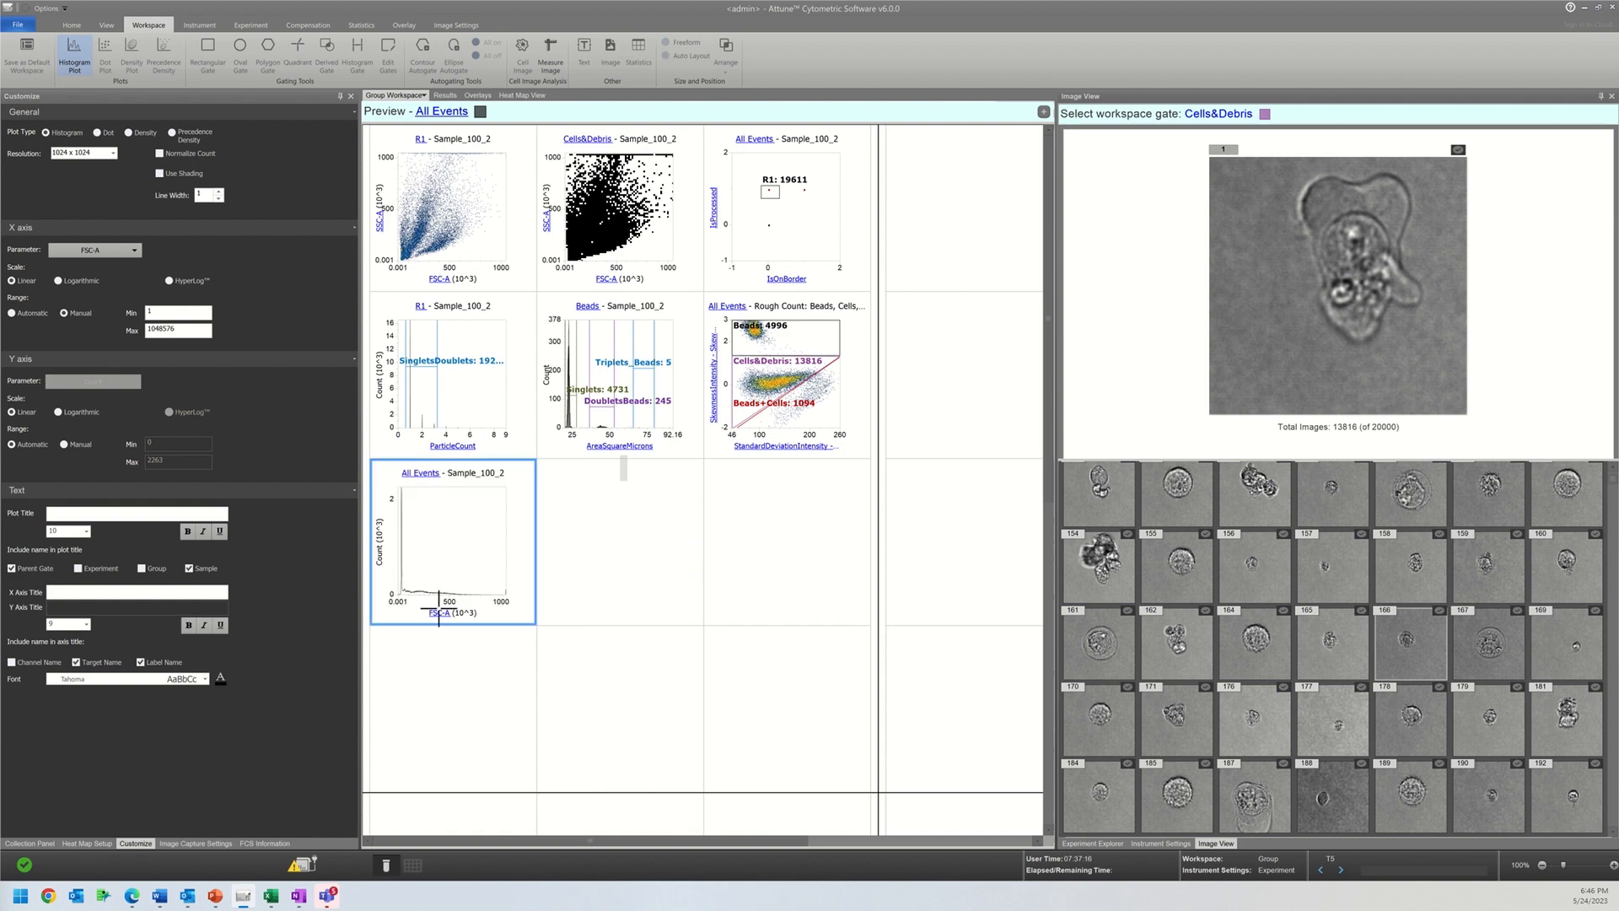
left_click(443, 617)
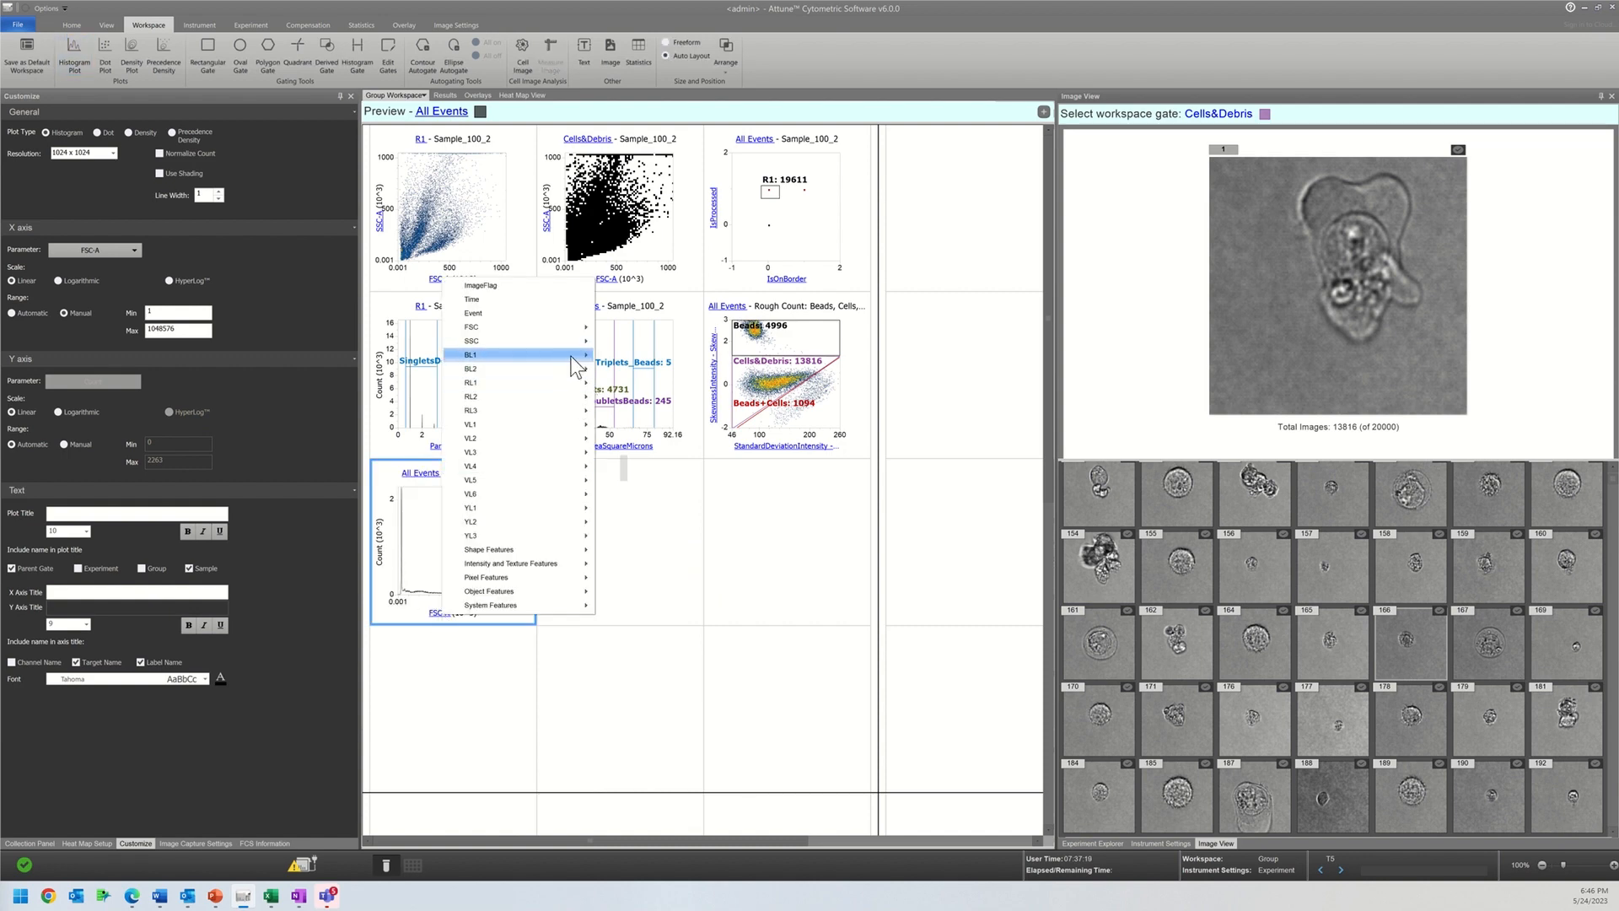
left_click(616, 355)
Step: Change the new histogram's X parameter to BL2-A and then BL2-H, and set its population to Cells&Debris
left_click(444, 620)
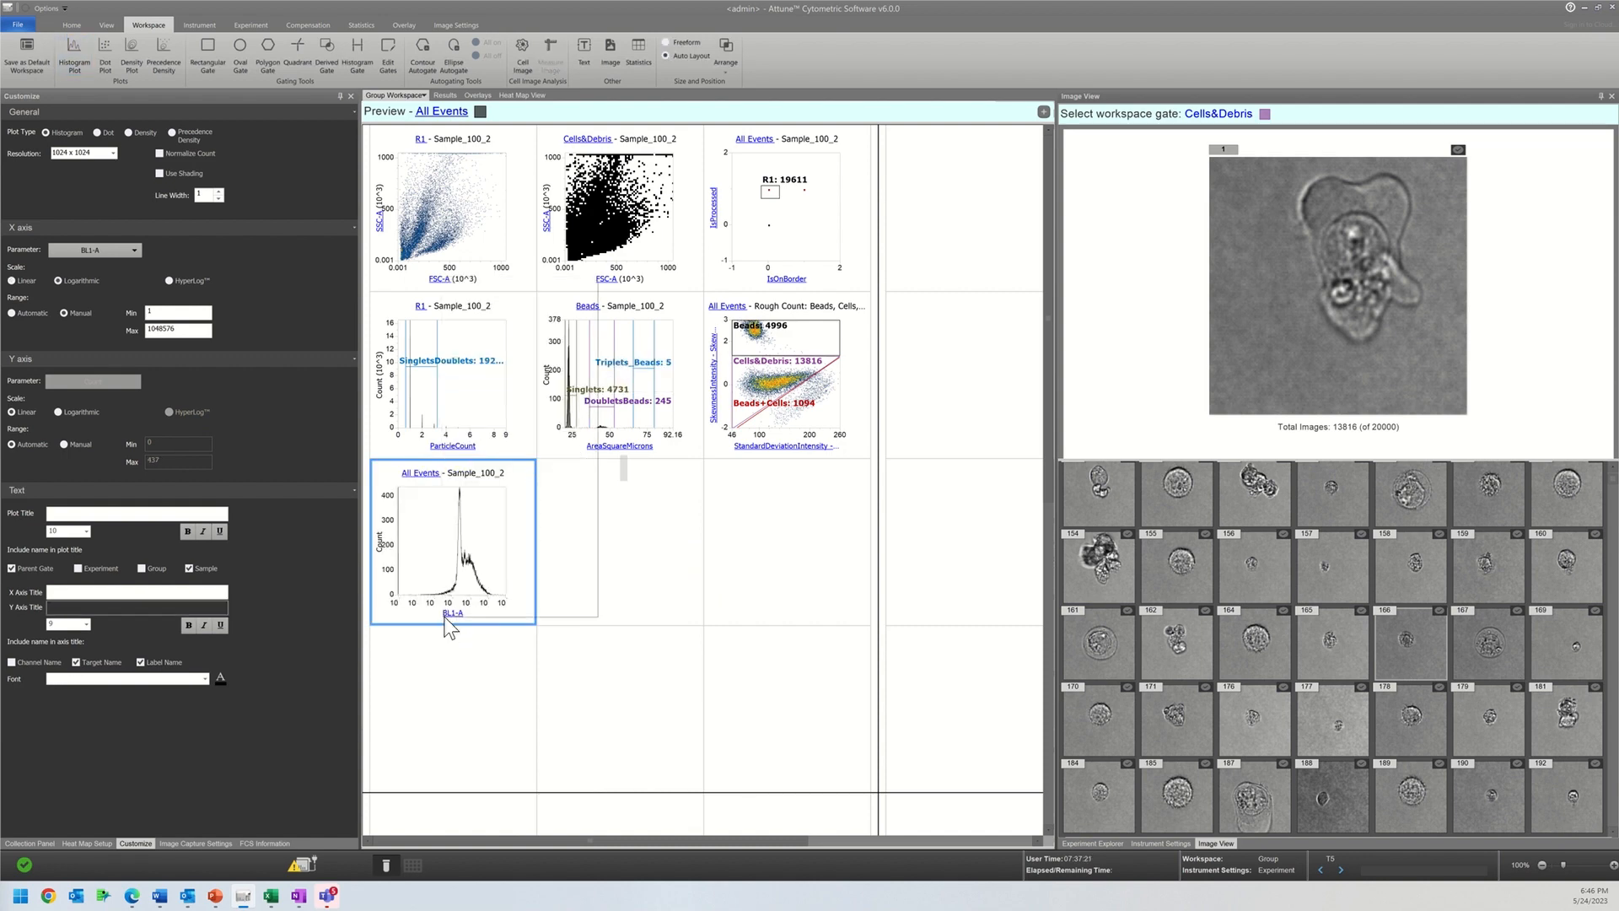
left_click(602, 371)
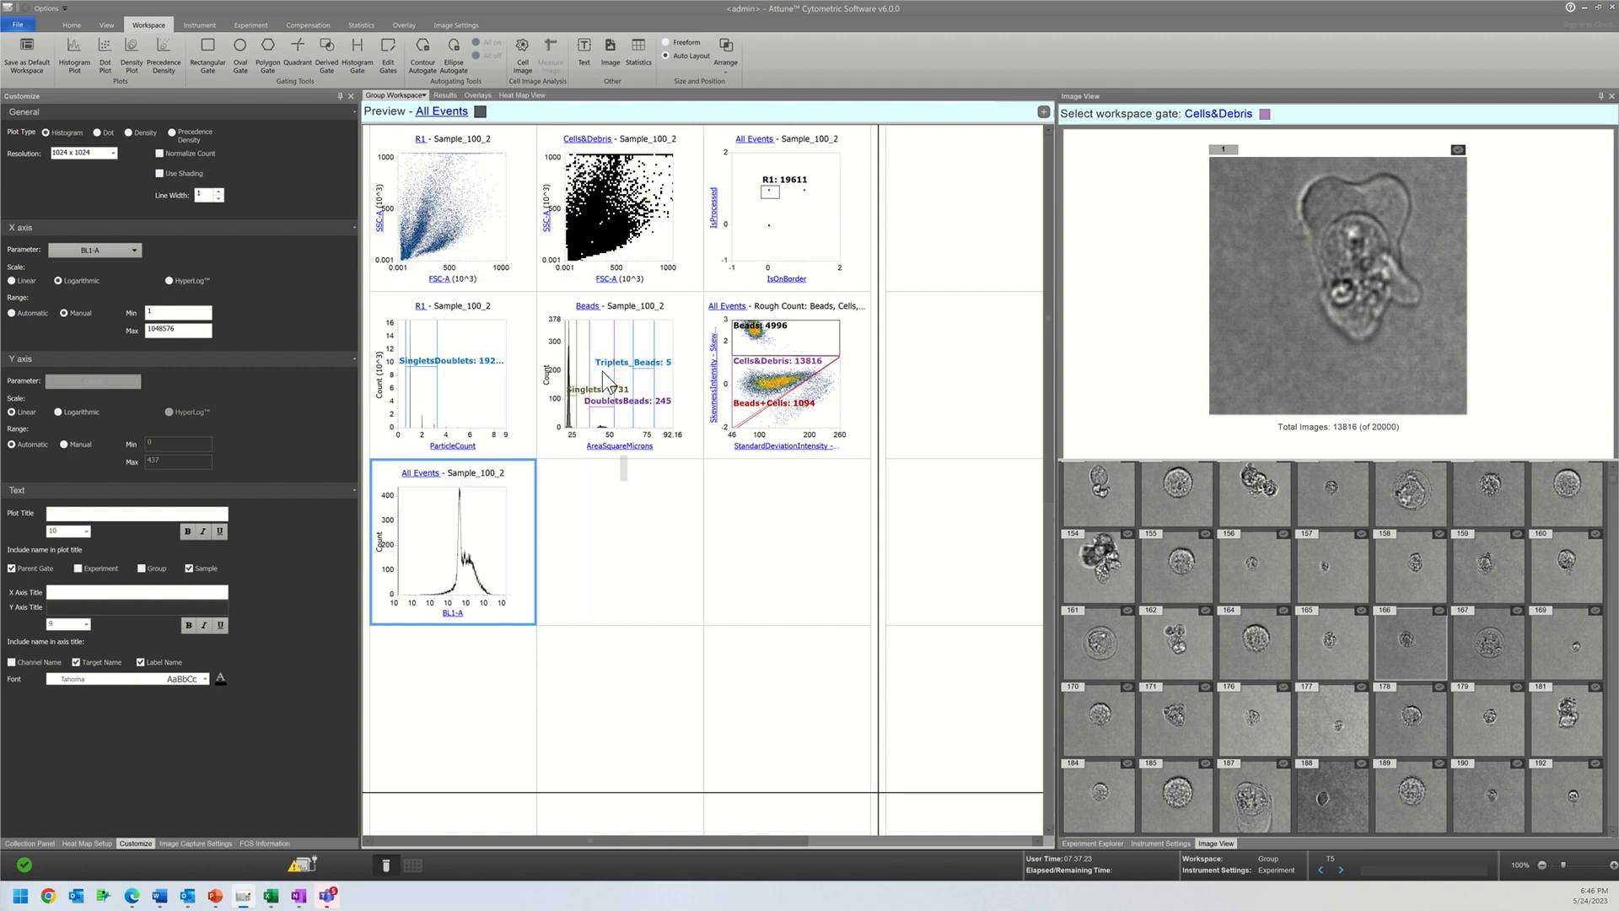
left_click(452, 613)
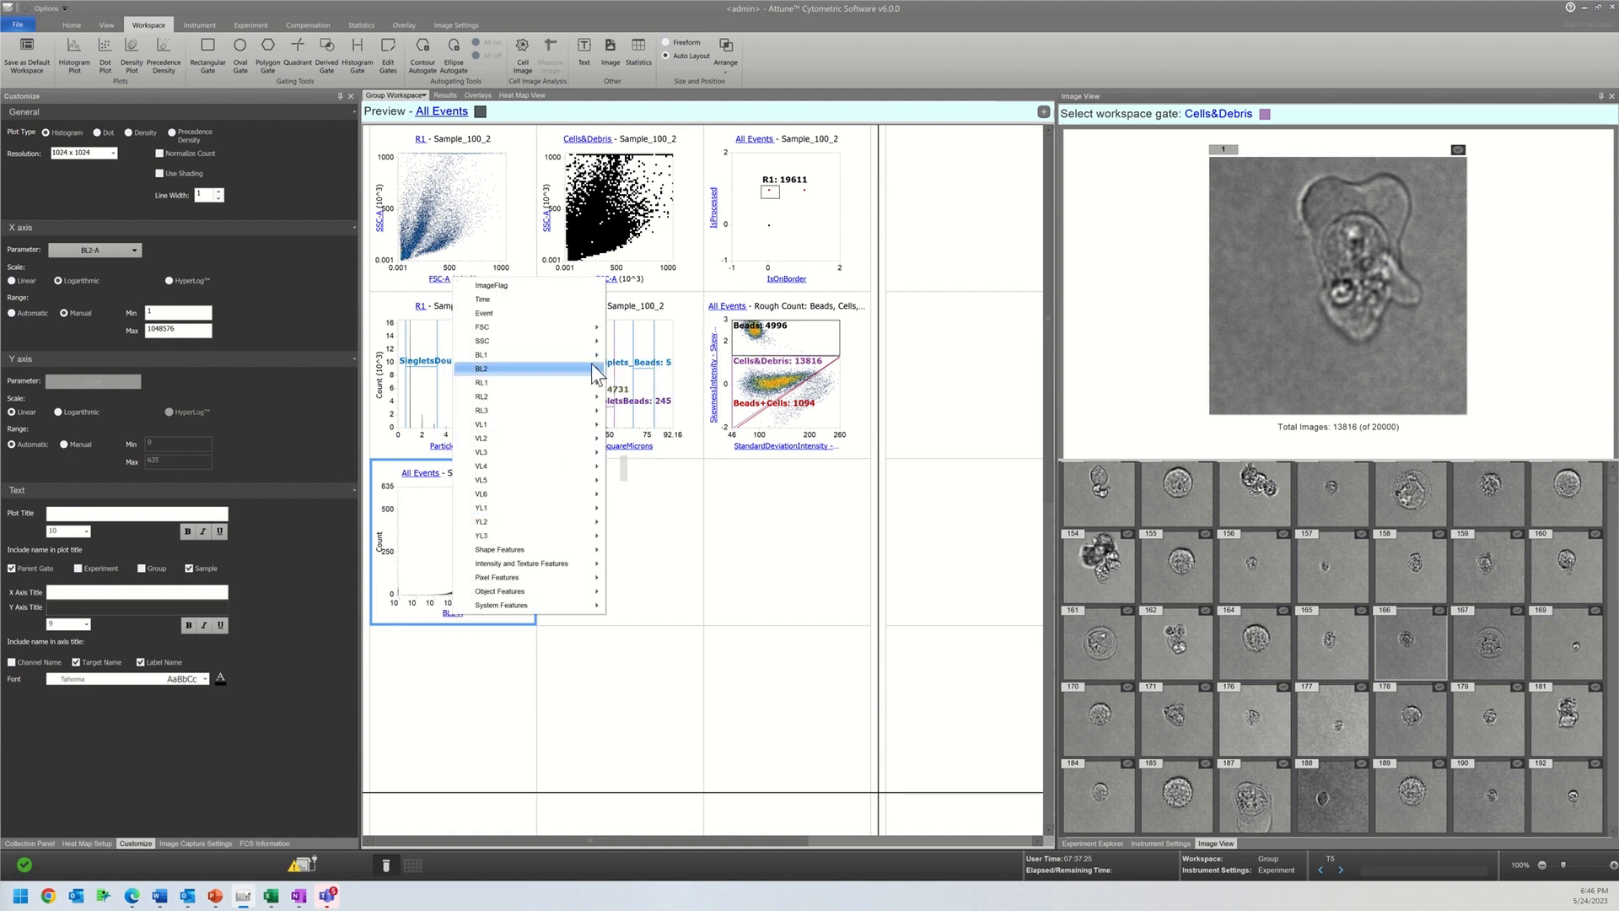
left_click(626, 385)
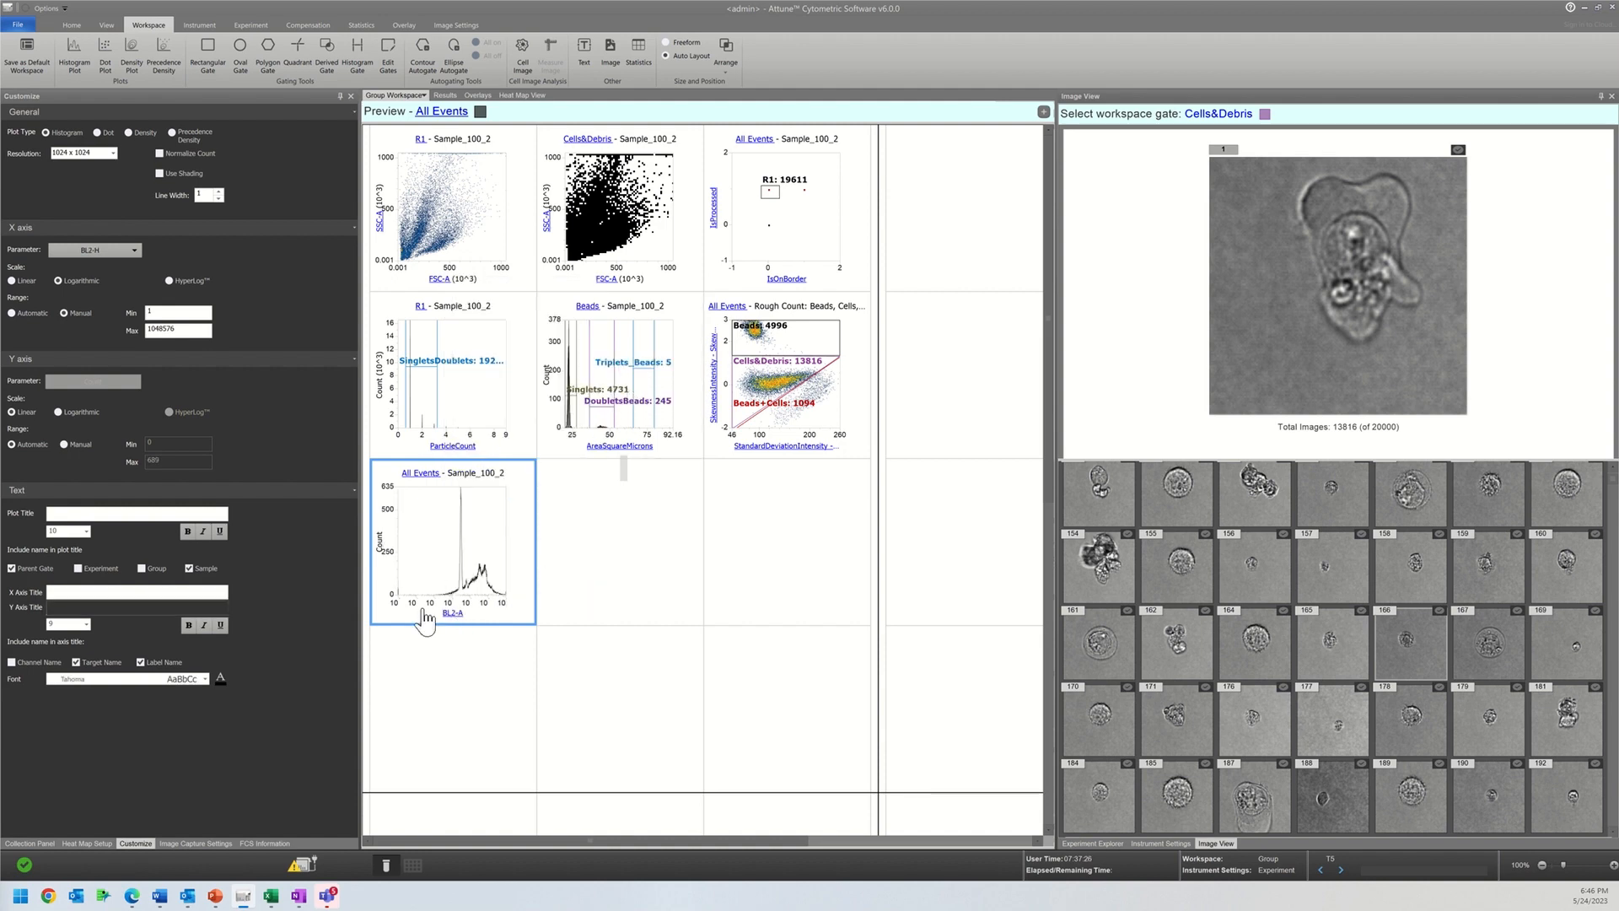
left_click(453, 617)
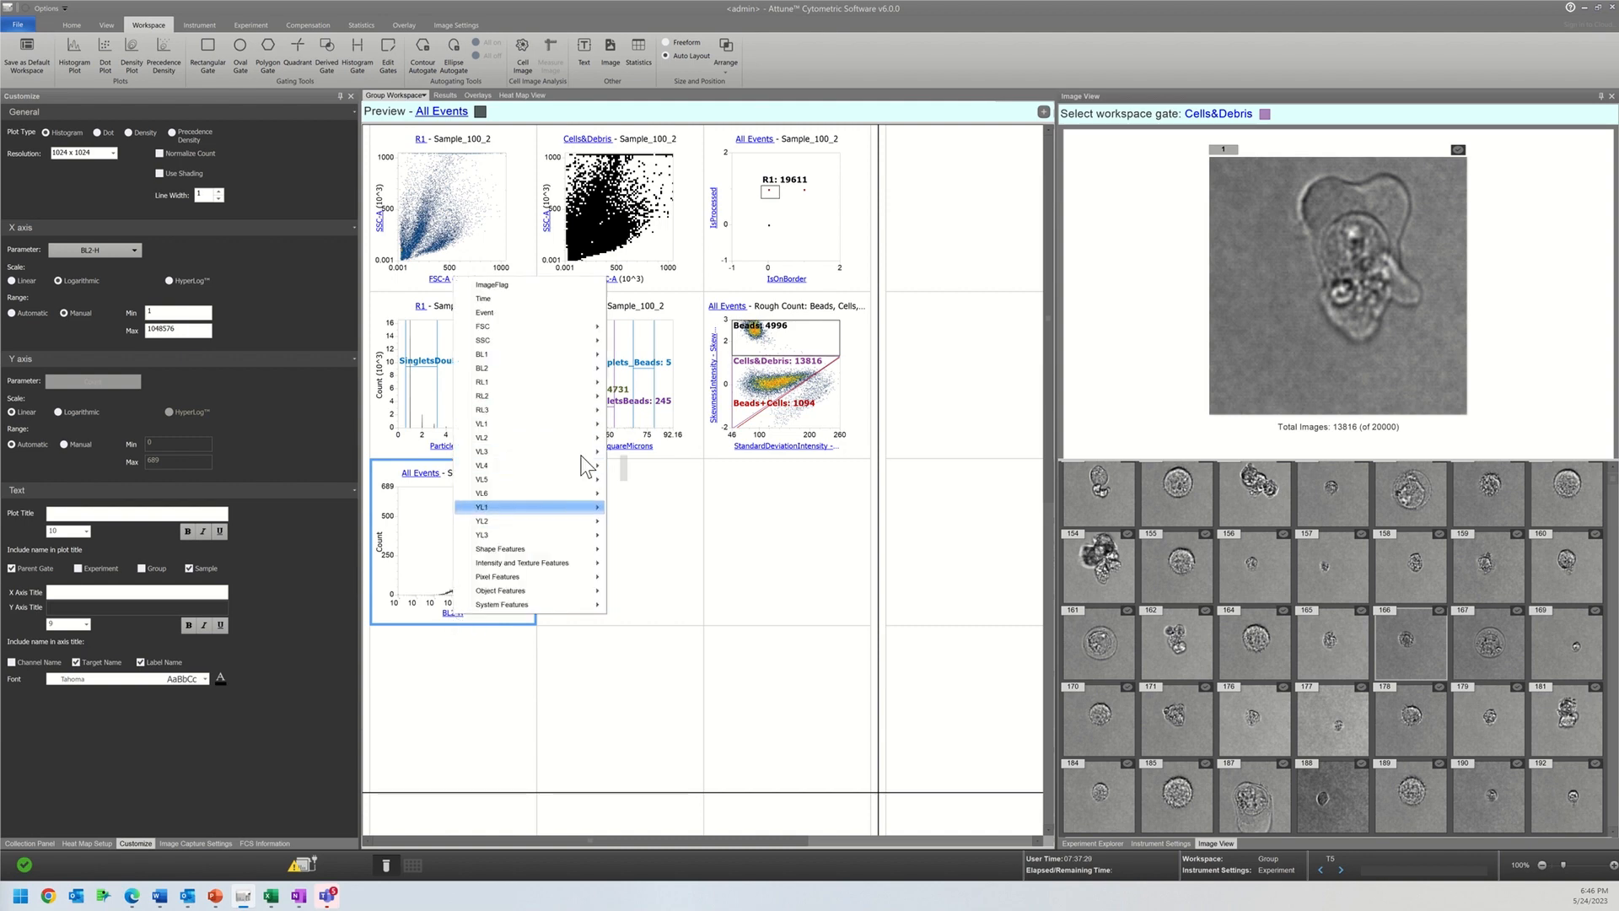
left_click(423, 475)
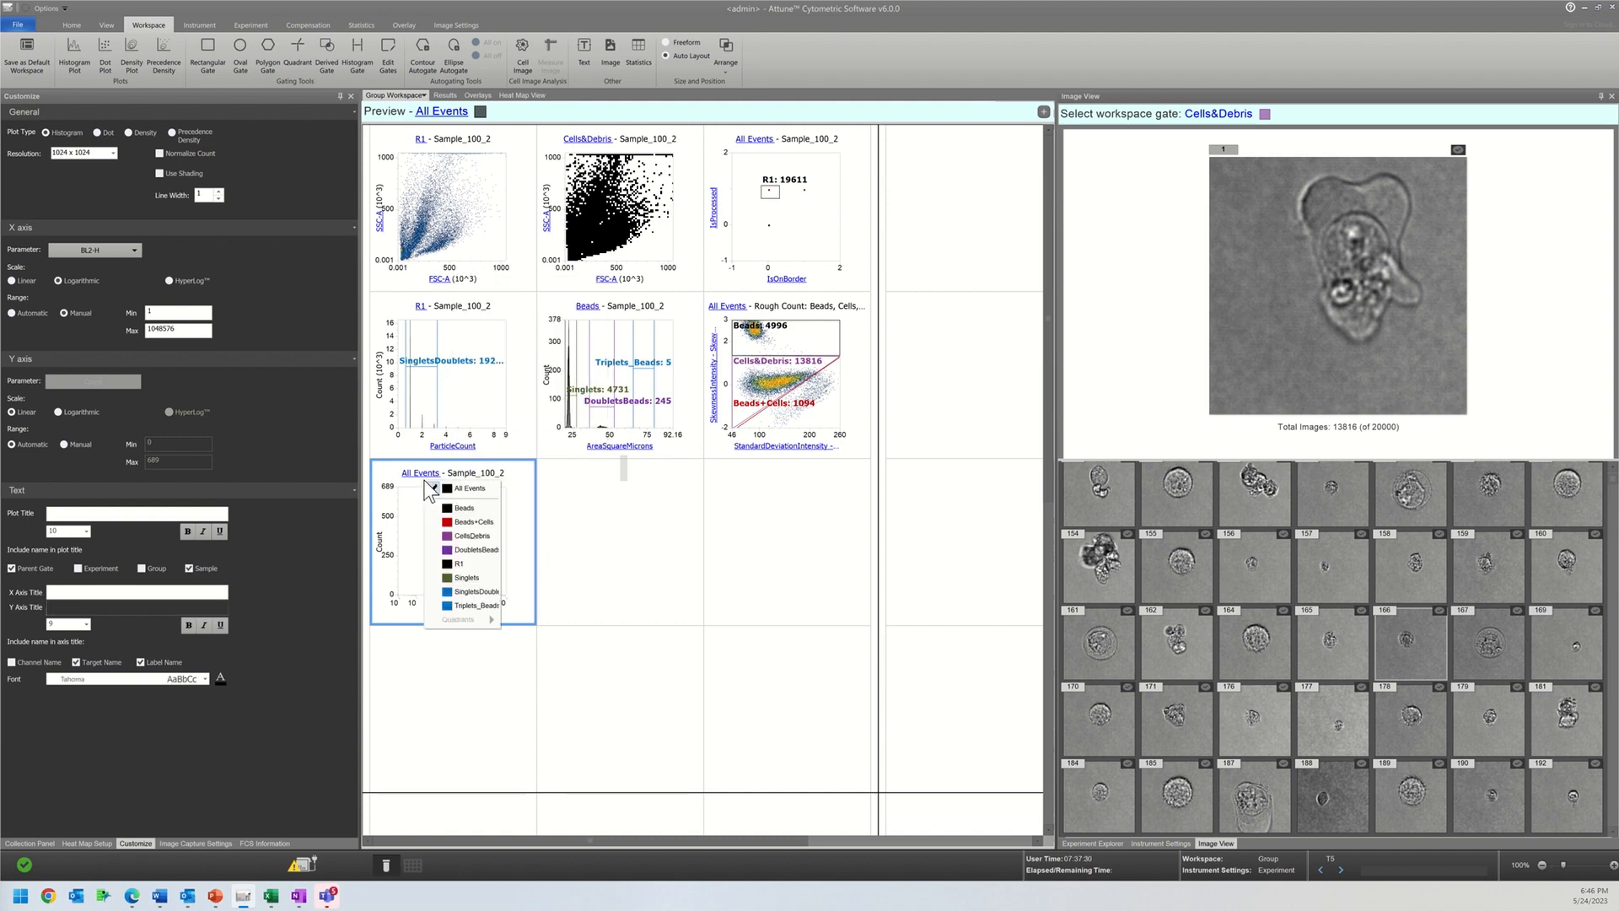
left_click(456, 536)
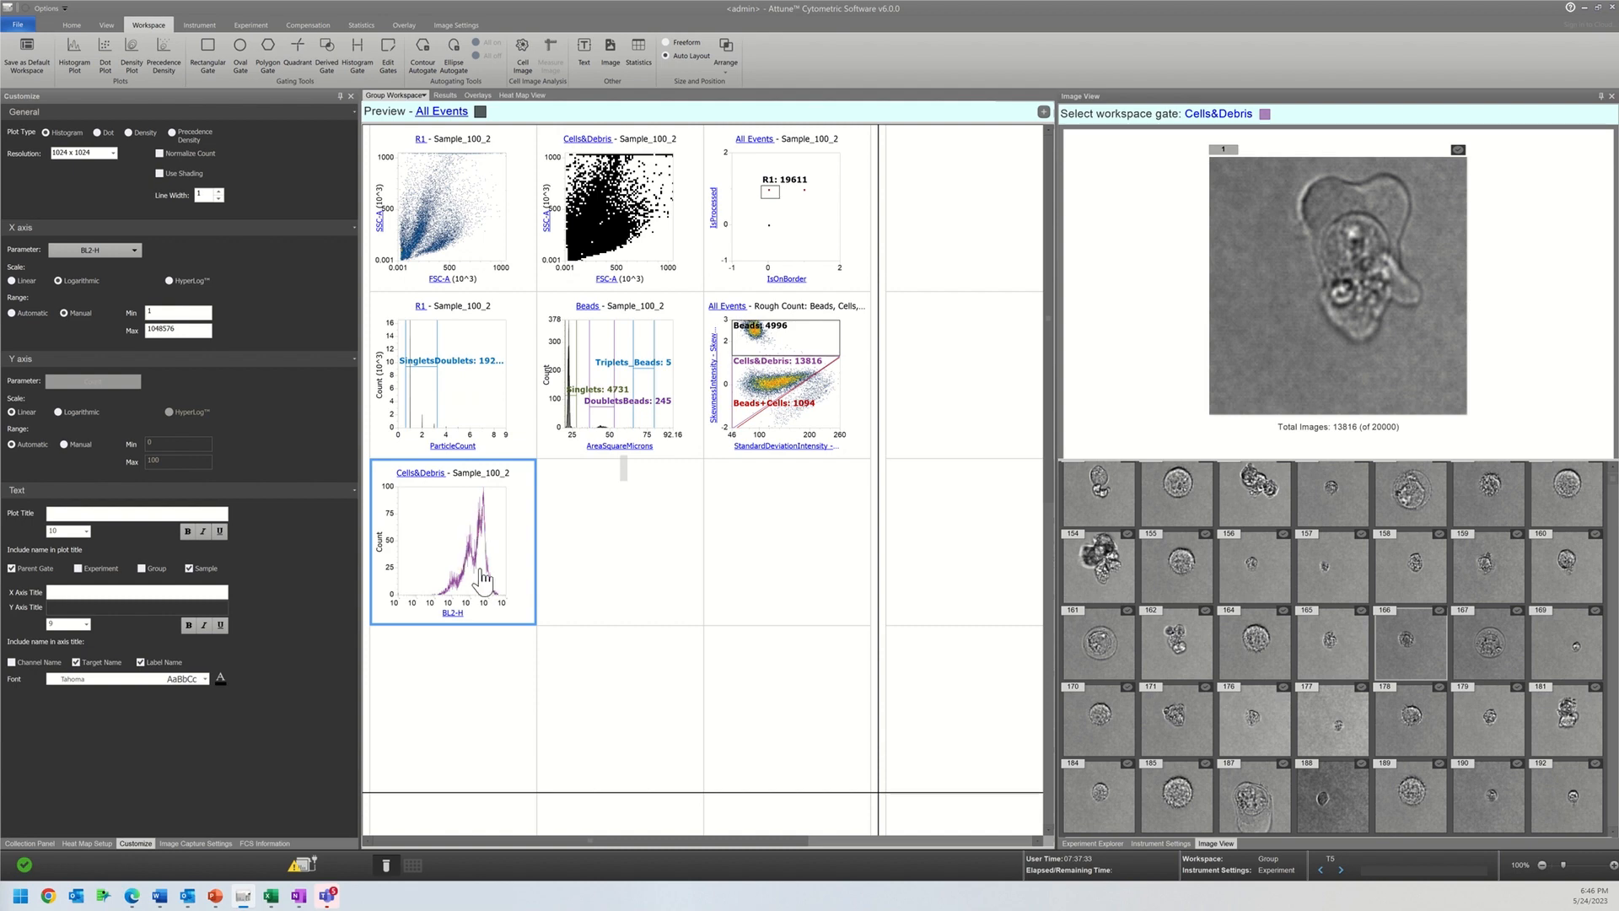
Step: Draw a histogram gate around the highest BL2-H peak and display the gated cells in the image view
left_click(358, 54)
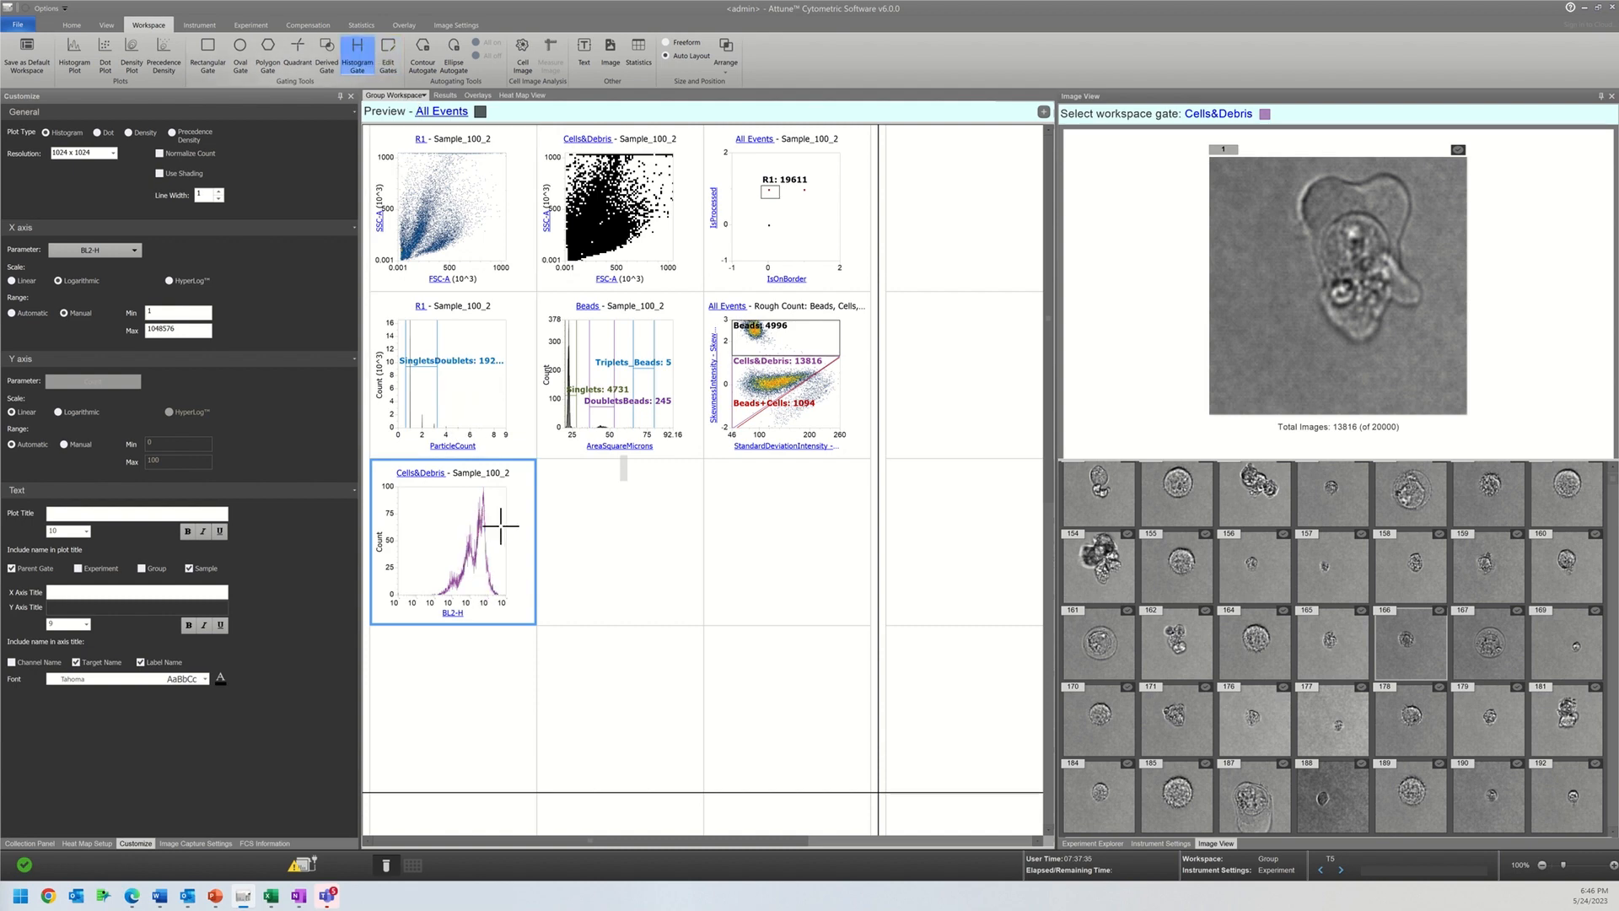
mouse_move(502, 537)
left_mouse_down()
mouse_move(460, 531)
mouse_move(475, 531)
left_mouse_up()
left_click(1215, 114)
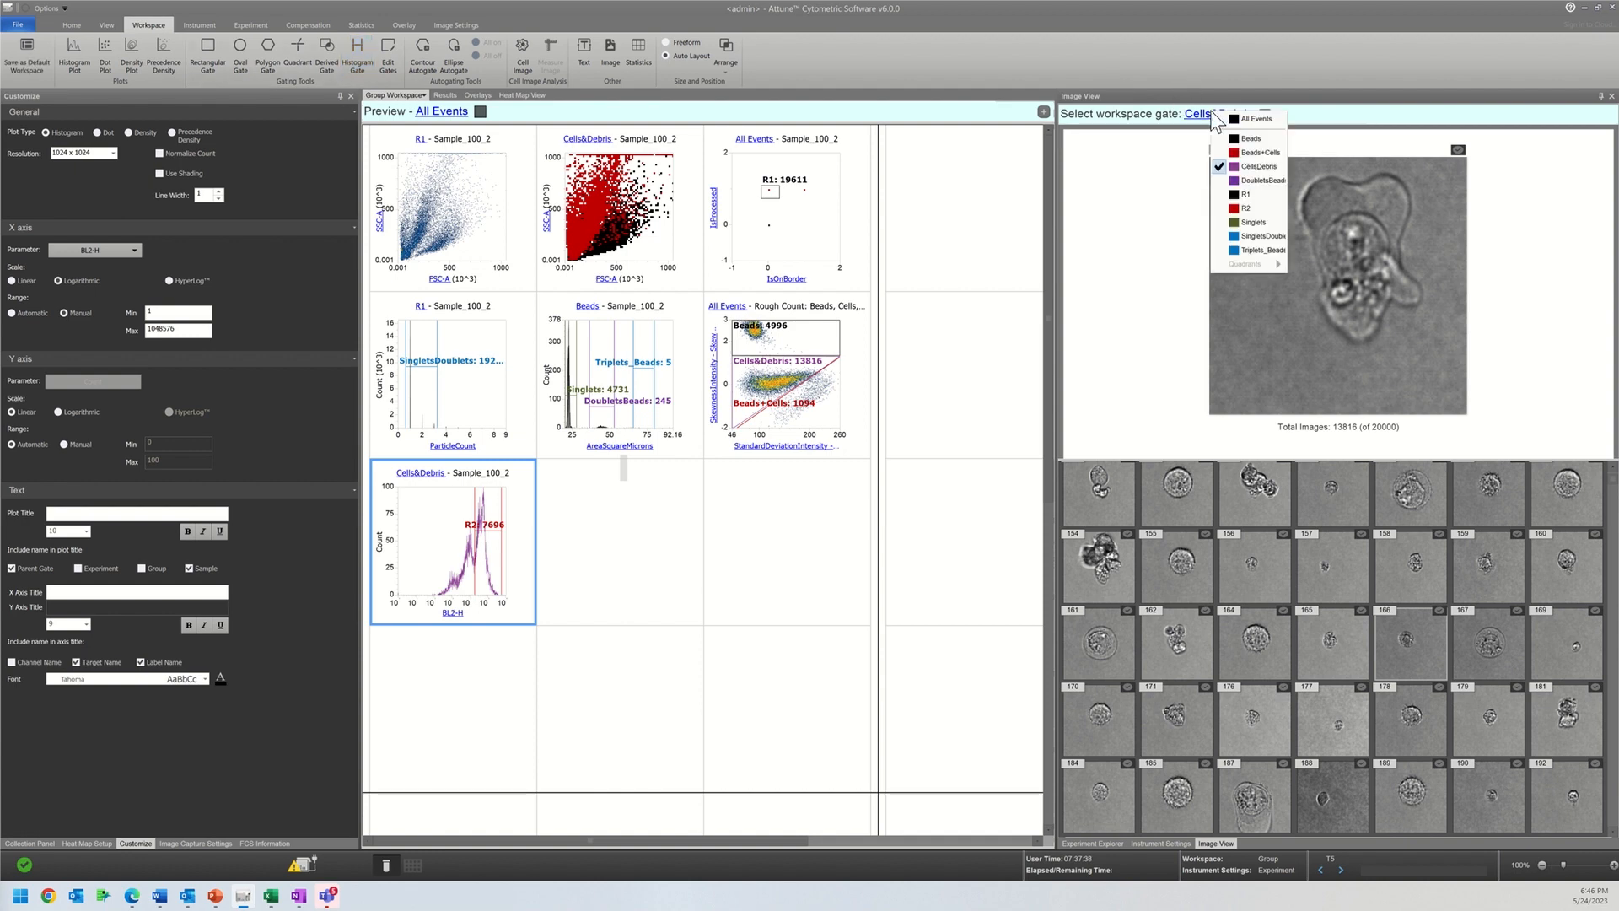
left_click(1245, 204)
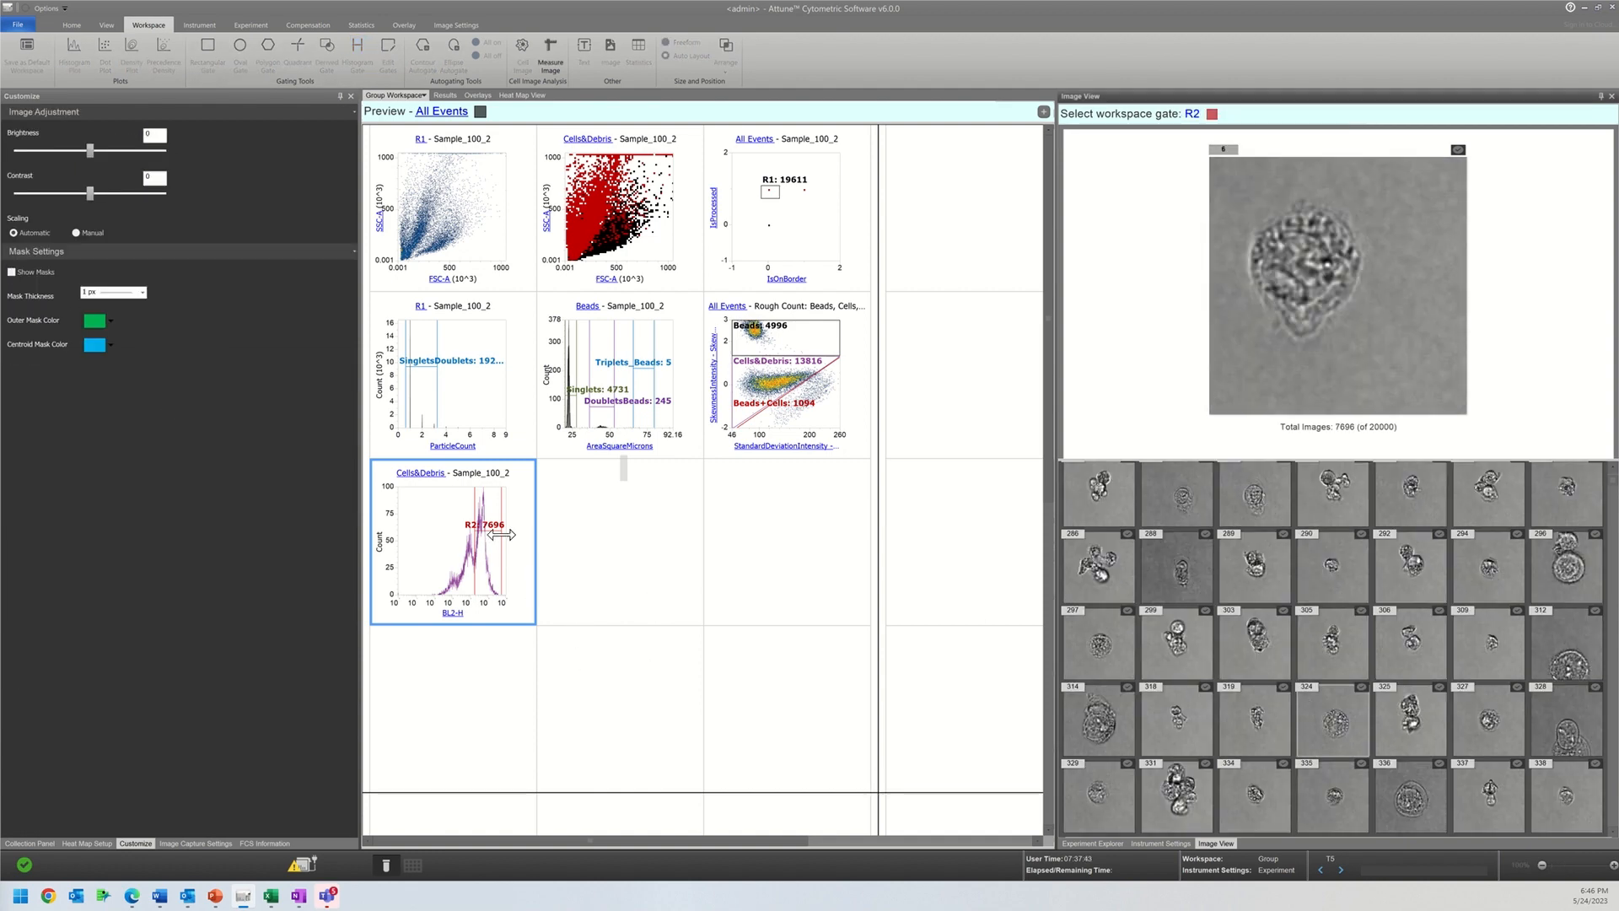
Step: Move the R2 gate to 2276–18810 and on to 110–2276 to compare its cell images, and delete the gate
left_click_drag(493, 552, 458, 536)
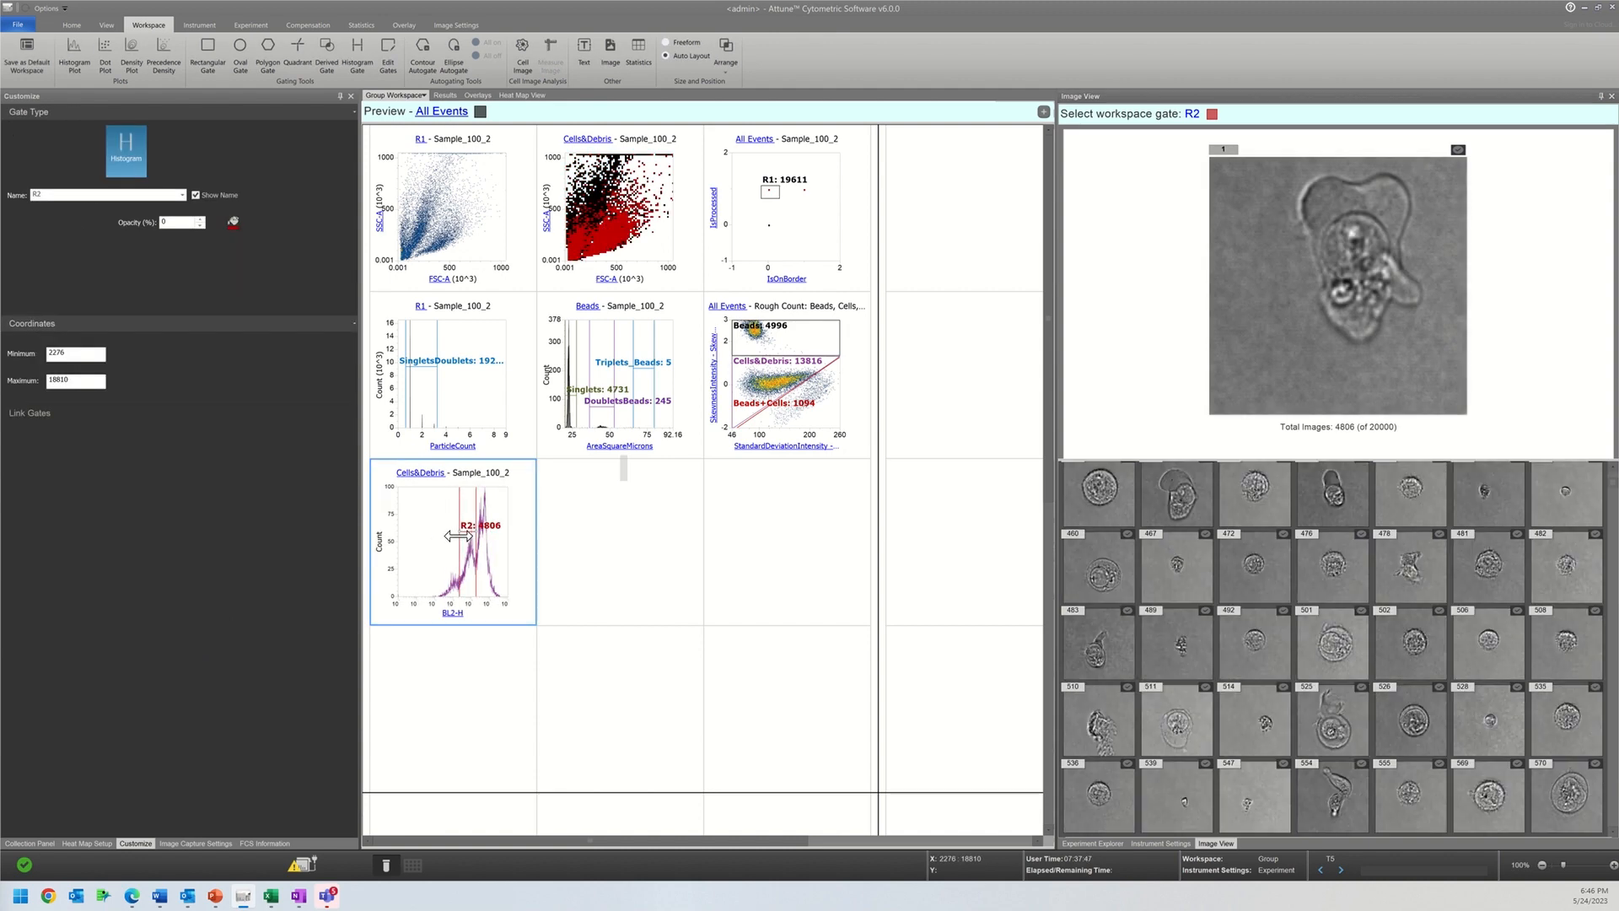
left_click_drag(474, 514, 426, 525)
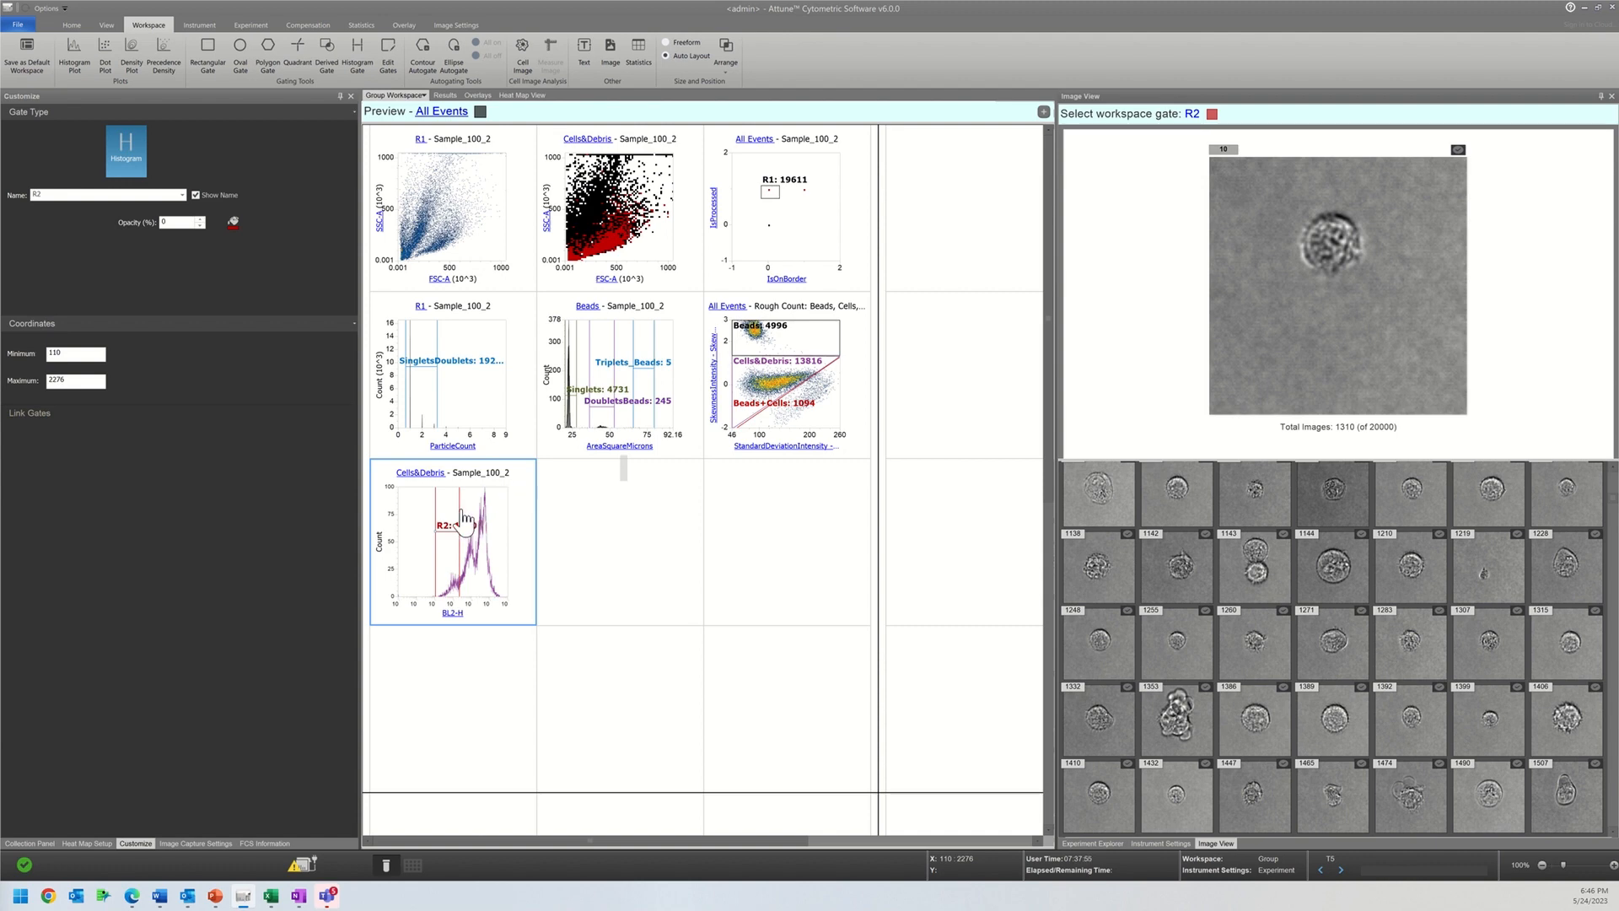
right_click(458, 506)
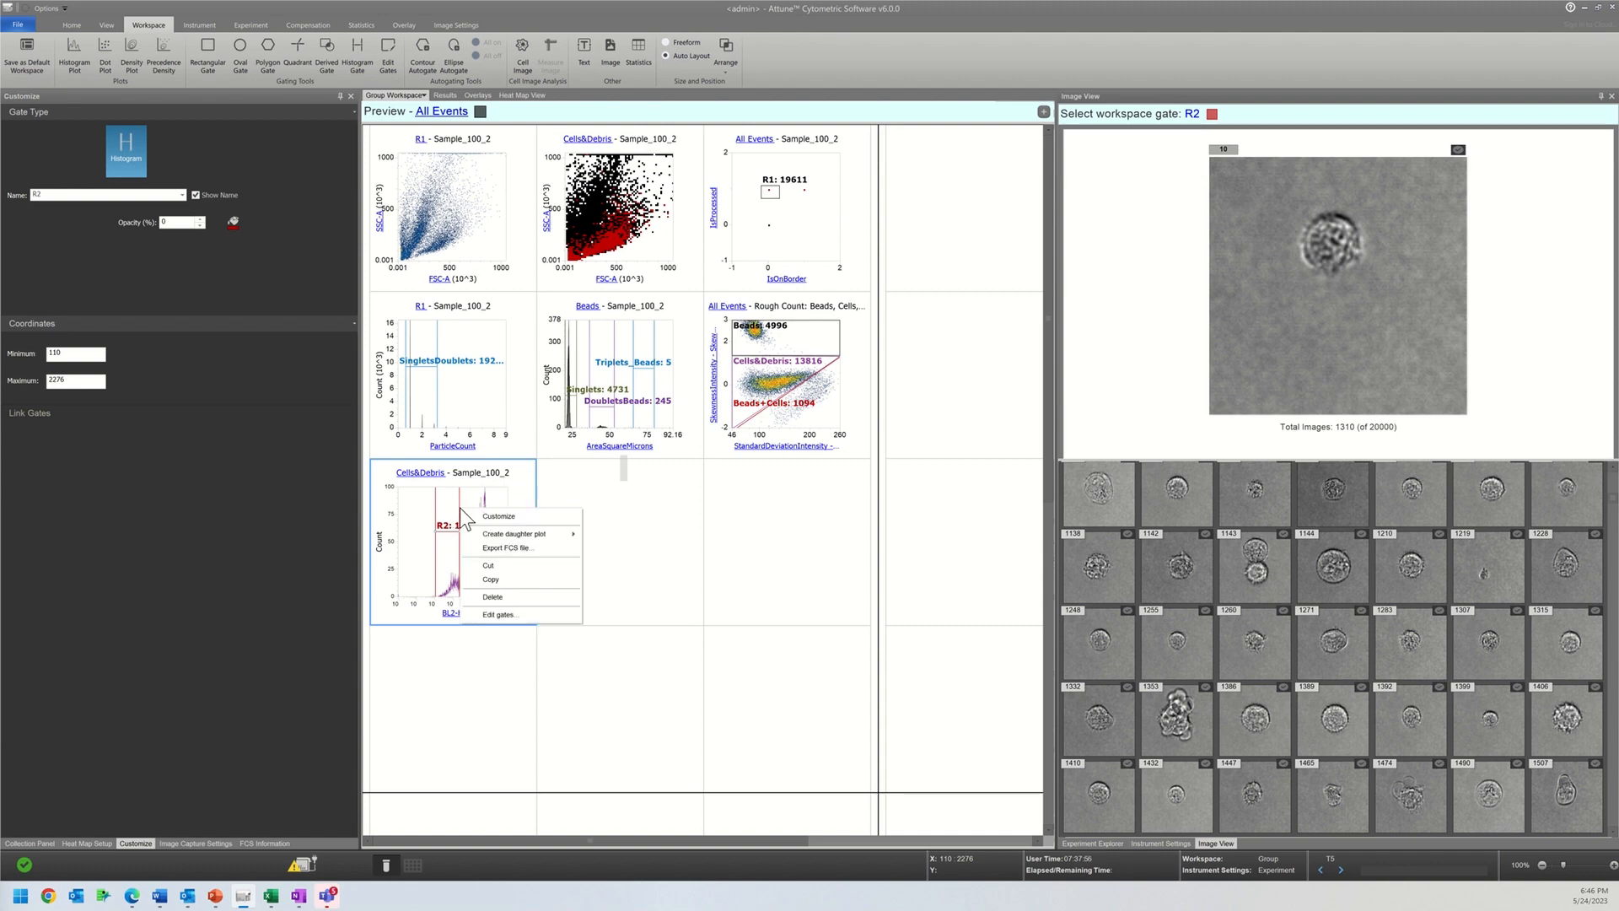
left_click(503, 602)
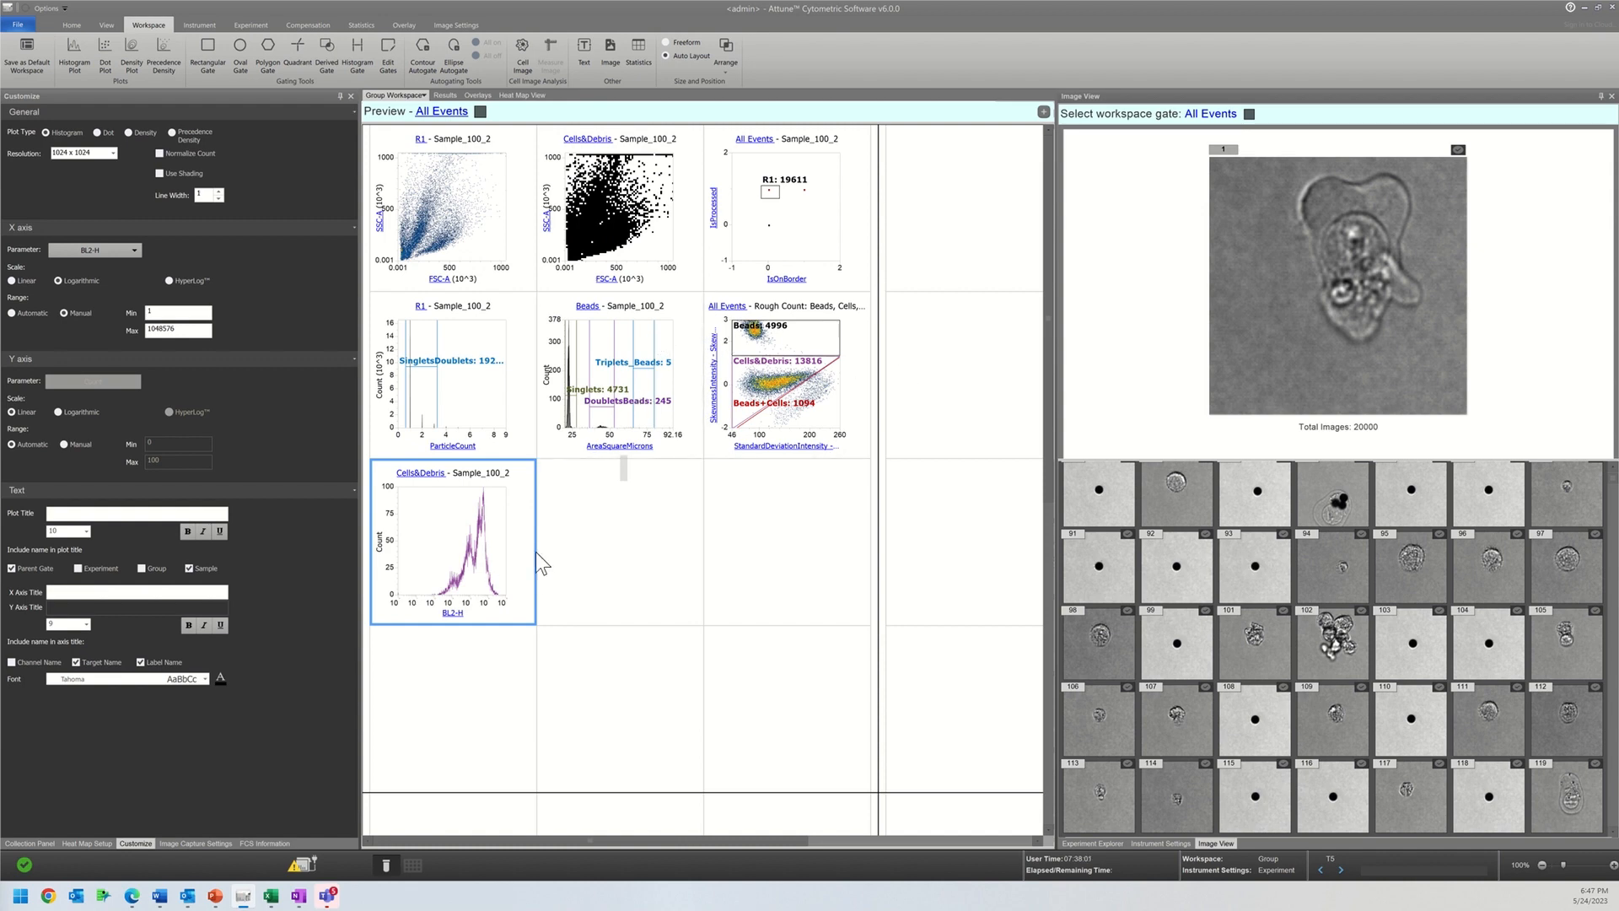
Step: Widen the BL2-H histogram to three grid cells and set its X parameter to the shape feature MinorMajorRatioPercent
left_click_drag(644, 564, 832, 574)
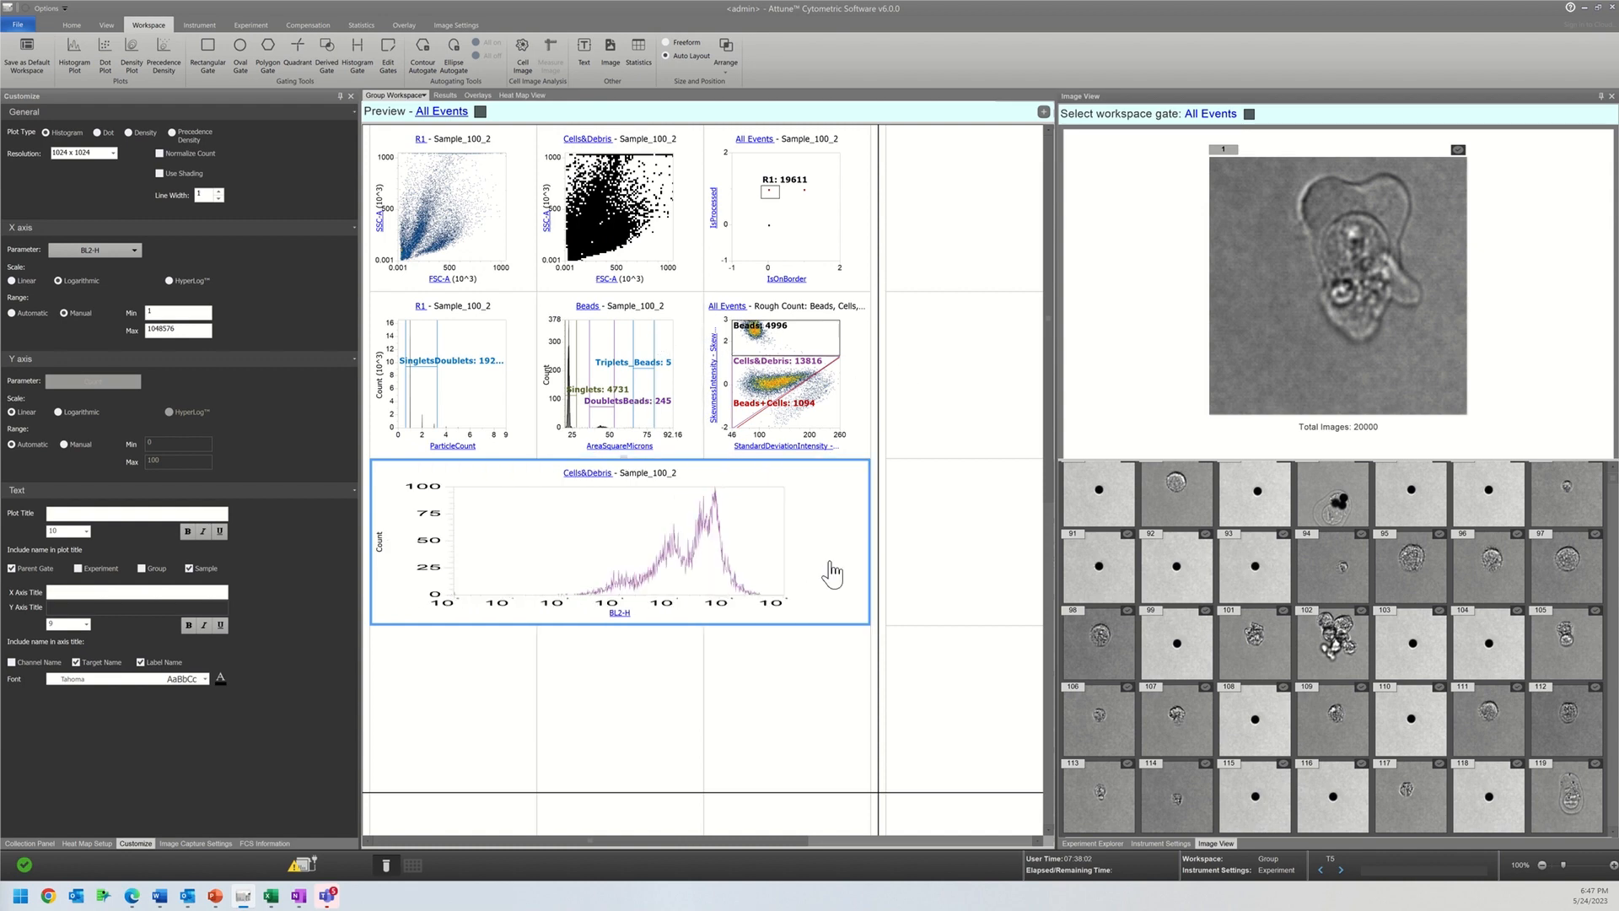
left_click(620, 613)
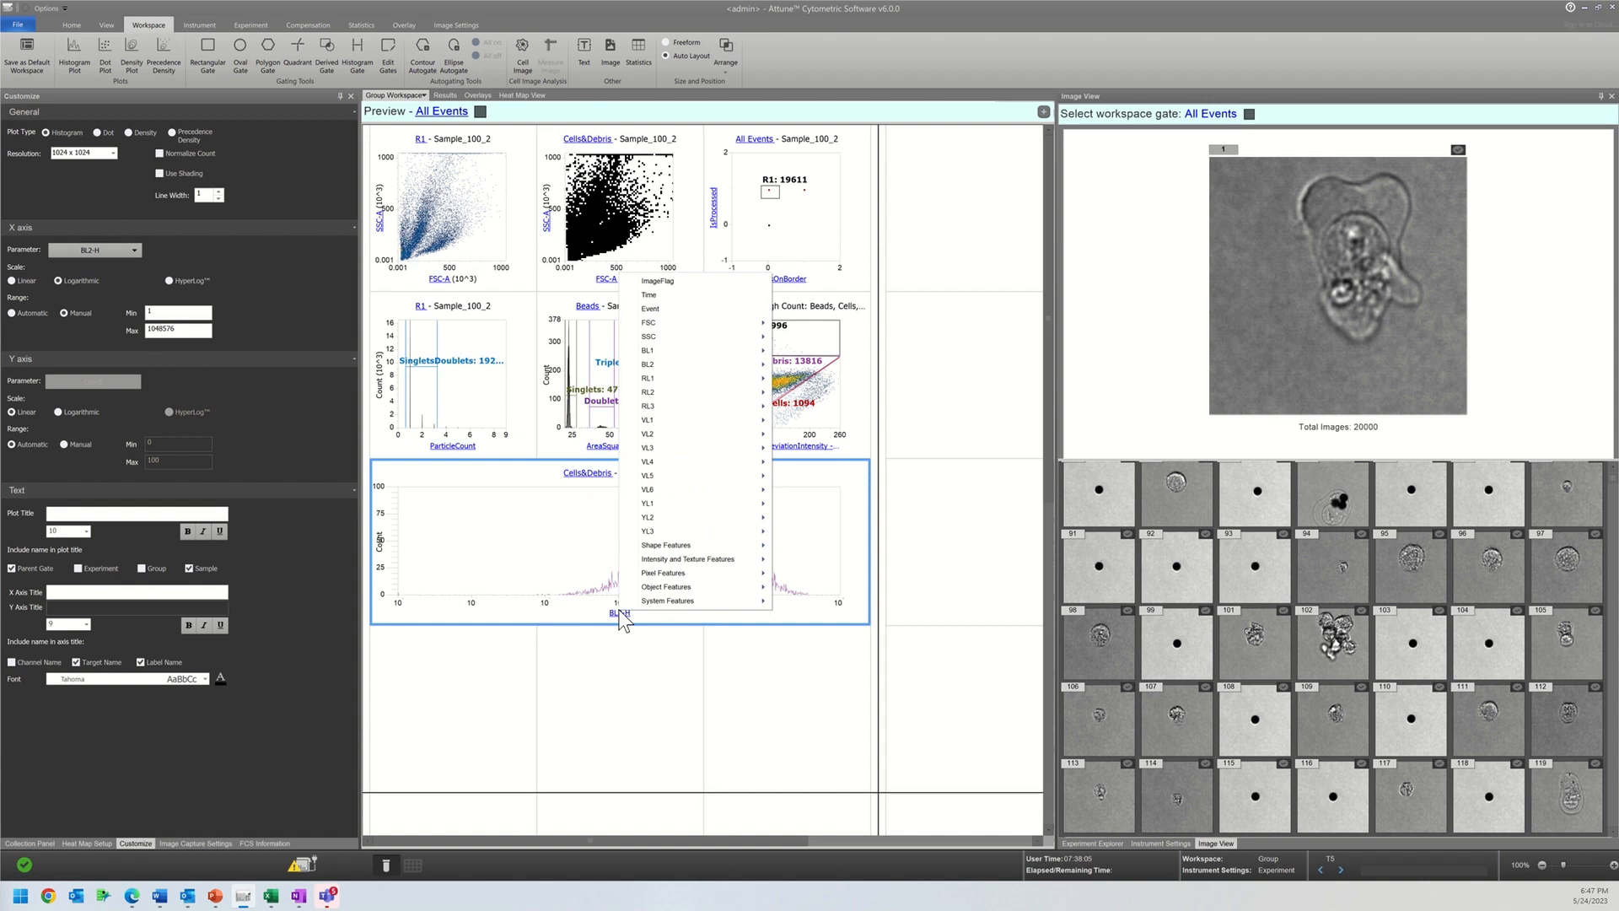
mouse_move(709, 546)
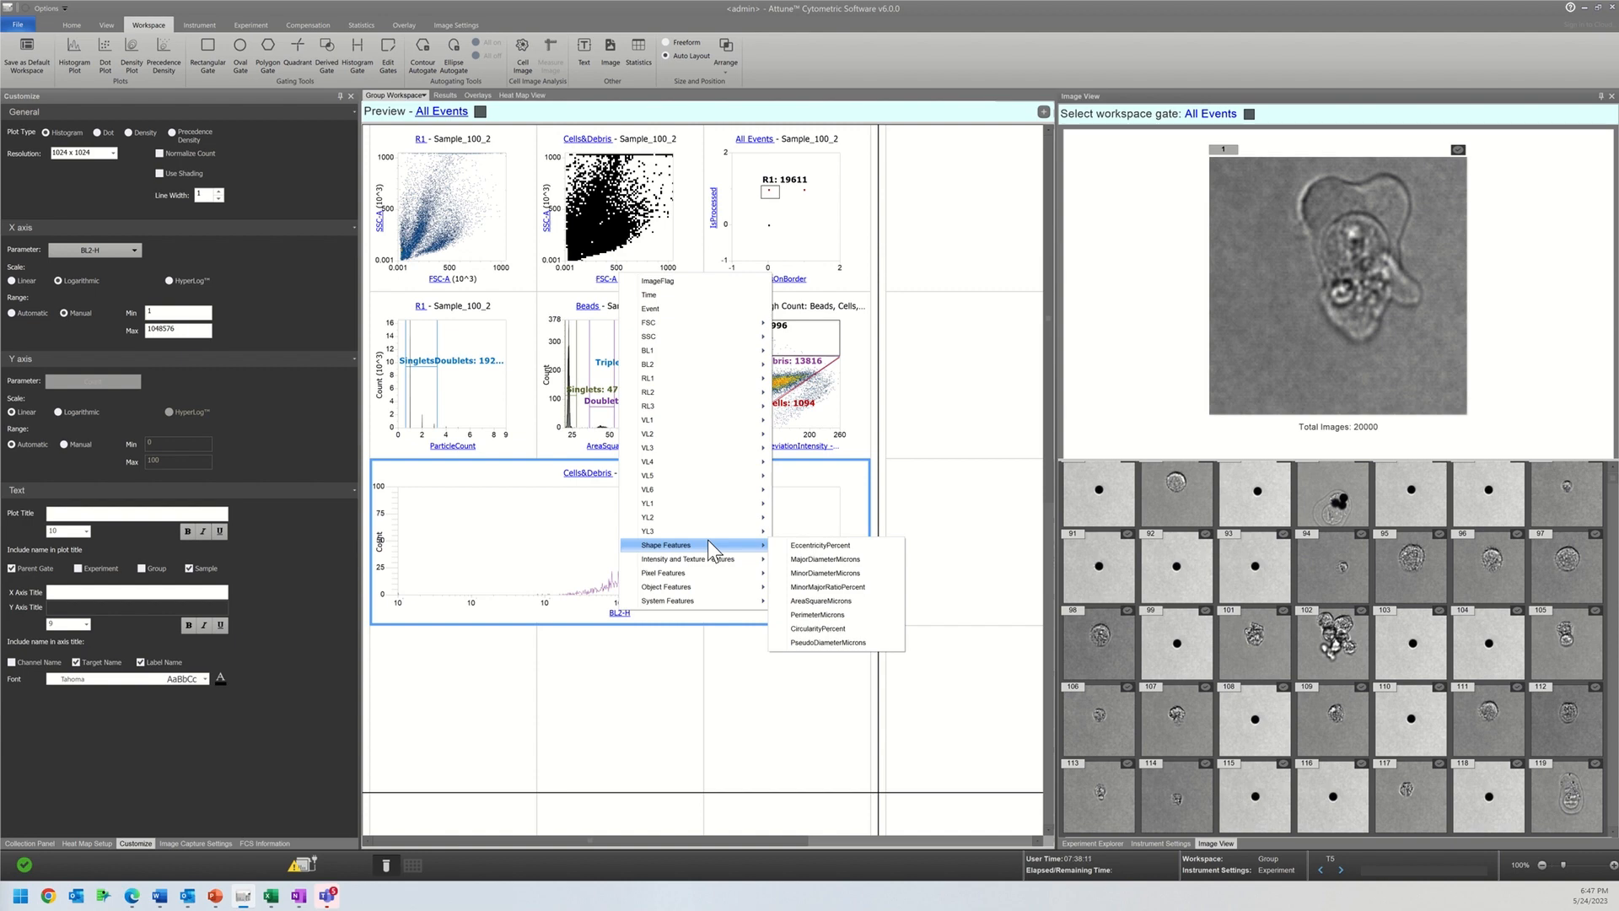
left_click(837, 586)
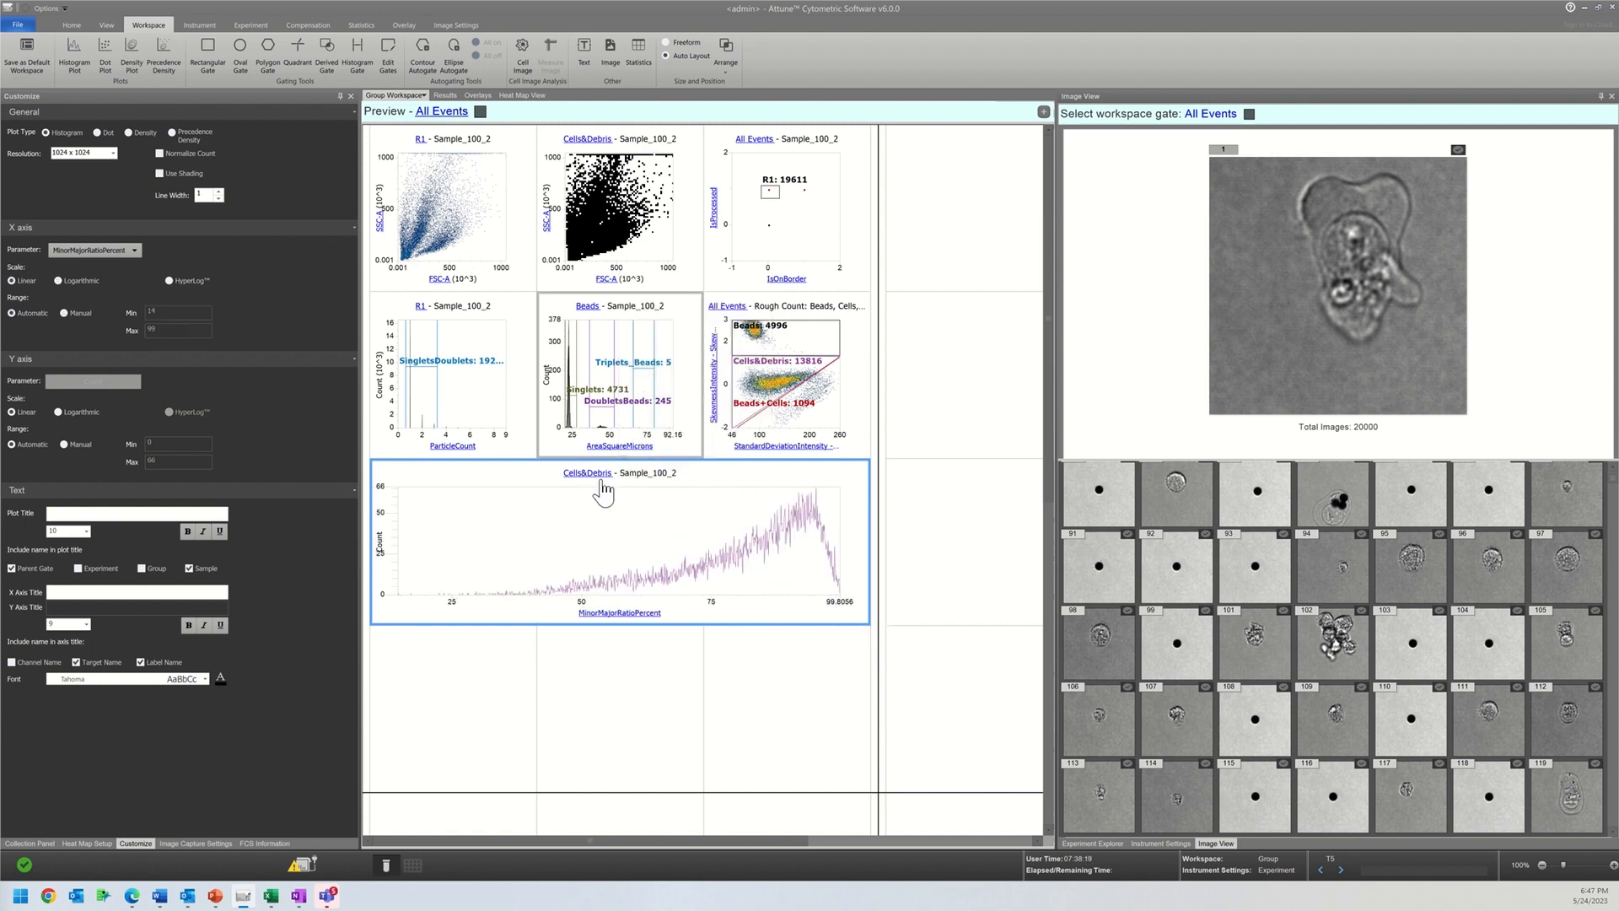
Step: Switch the MinorMajorRatioPercent histogram's population to All Events and back to Cells&Debris to compare the distributions
left_click(597, 477)
left_click(632, 484)
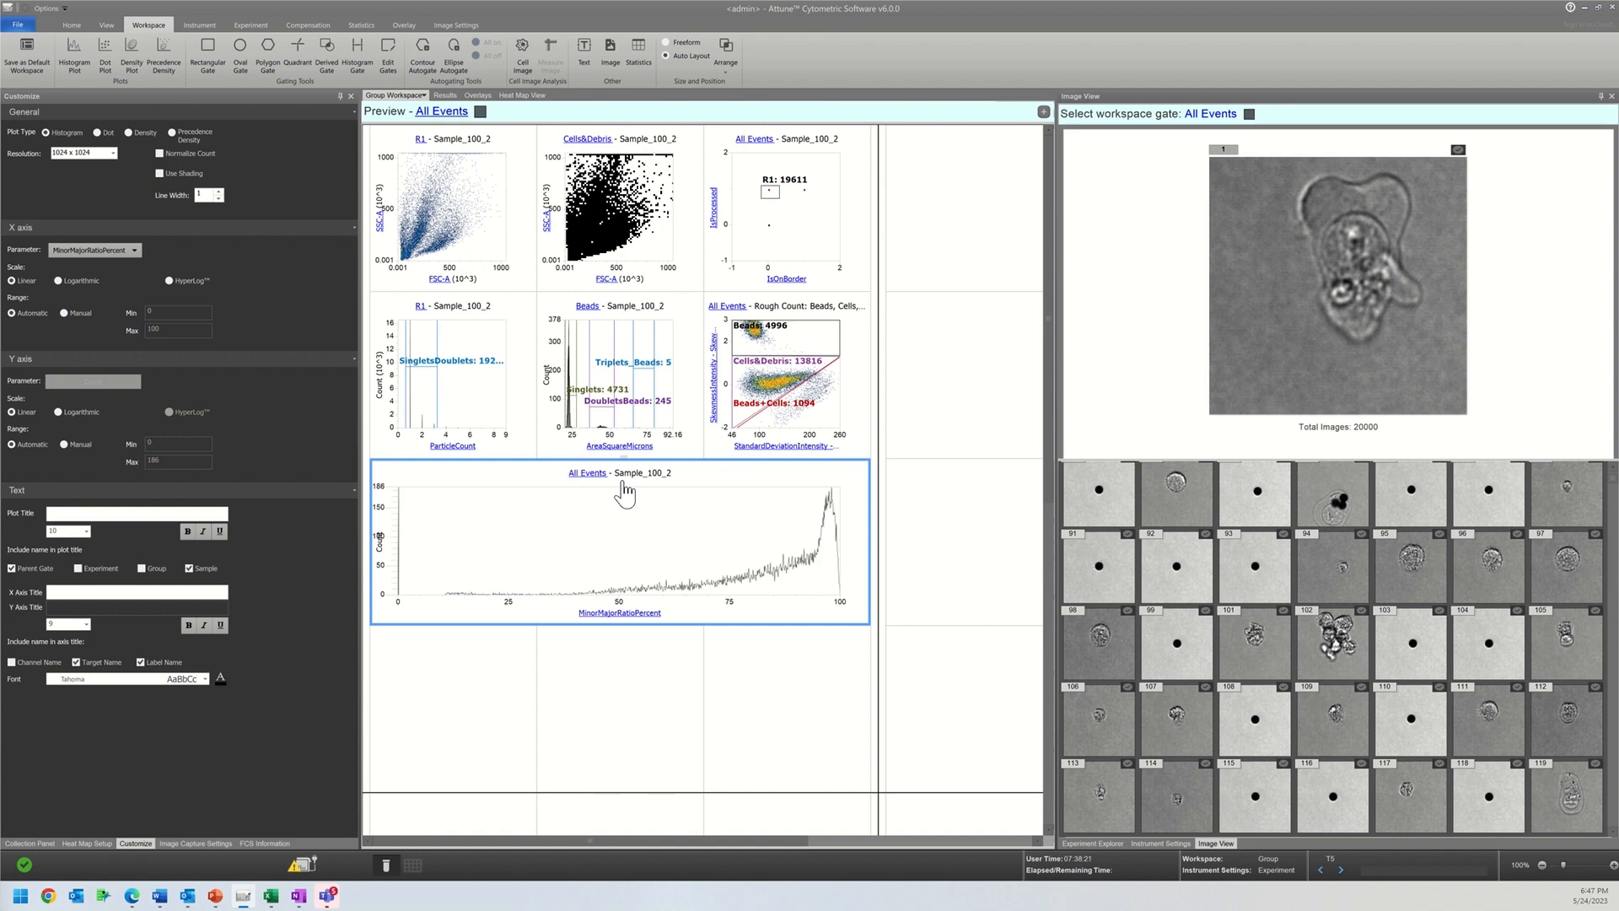
left_click(604, 475)
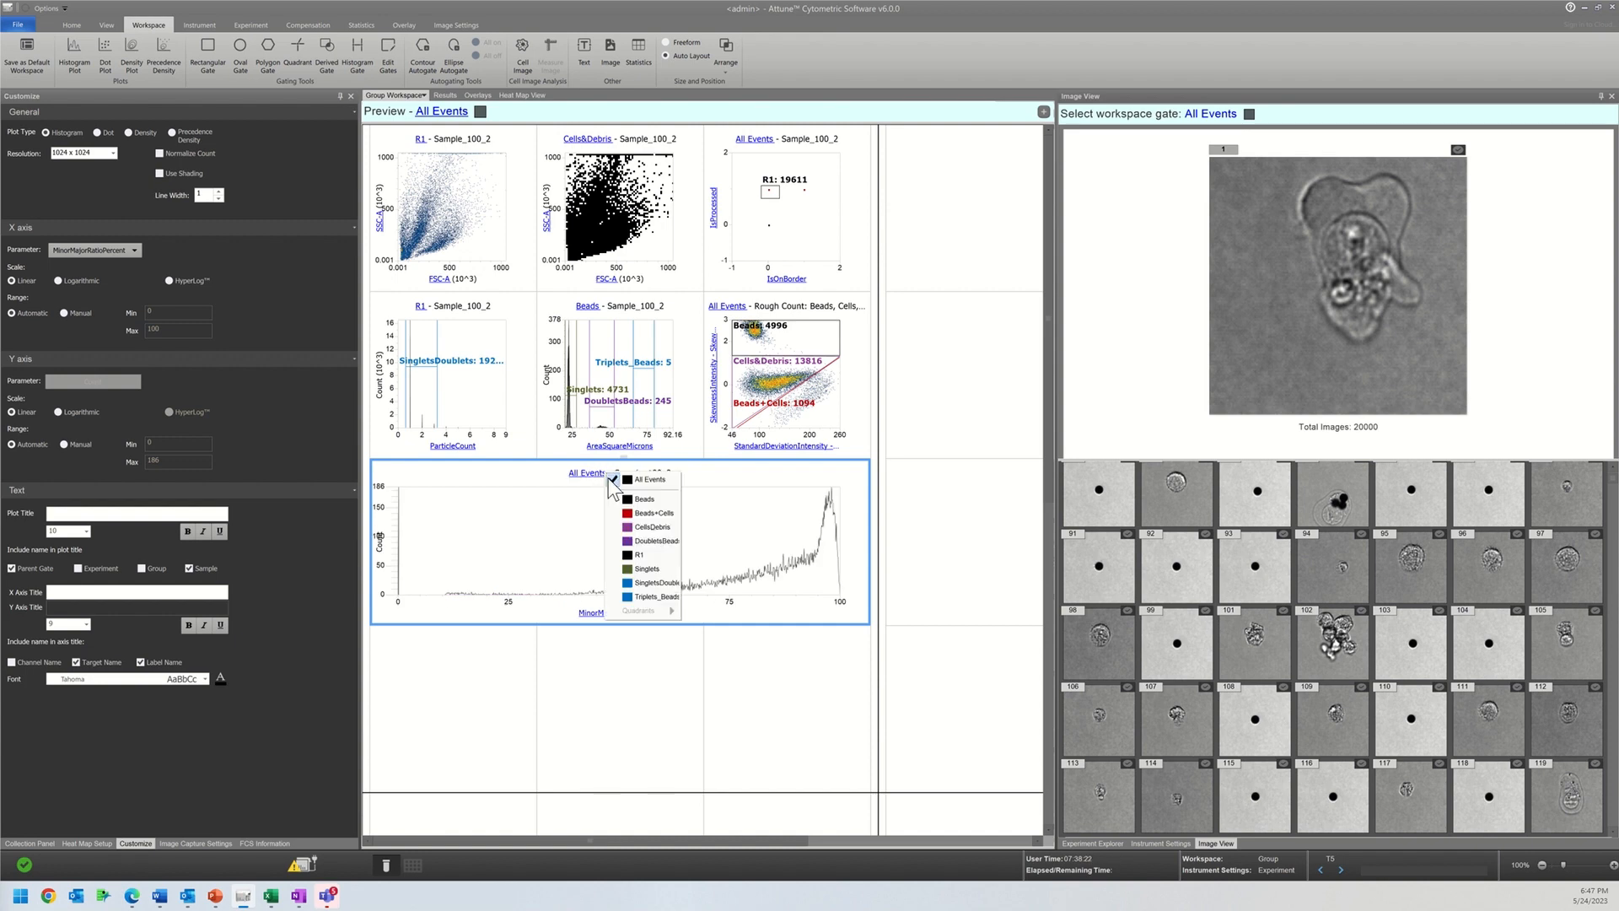
left_click(628, 529)
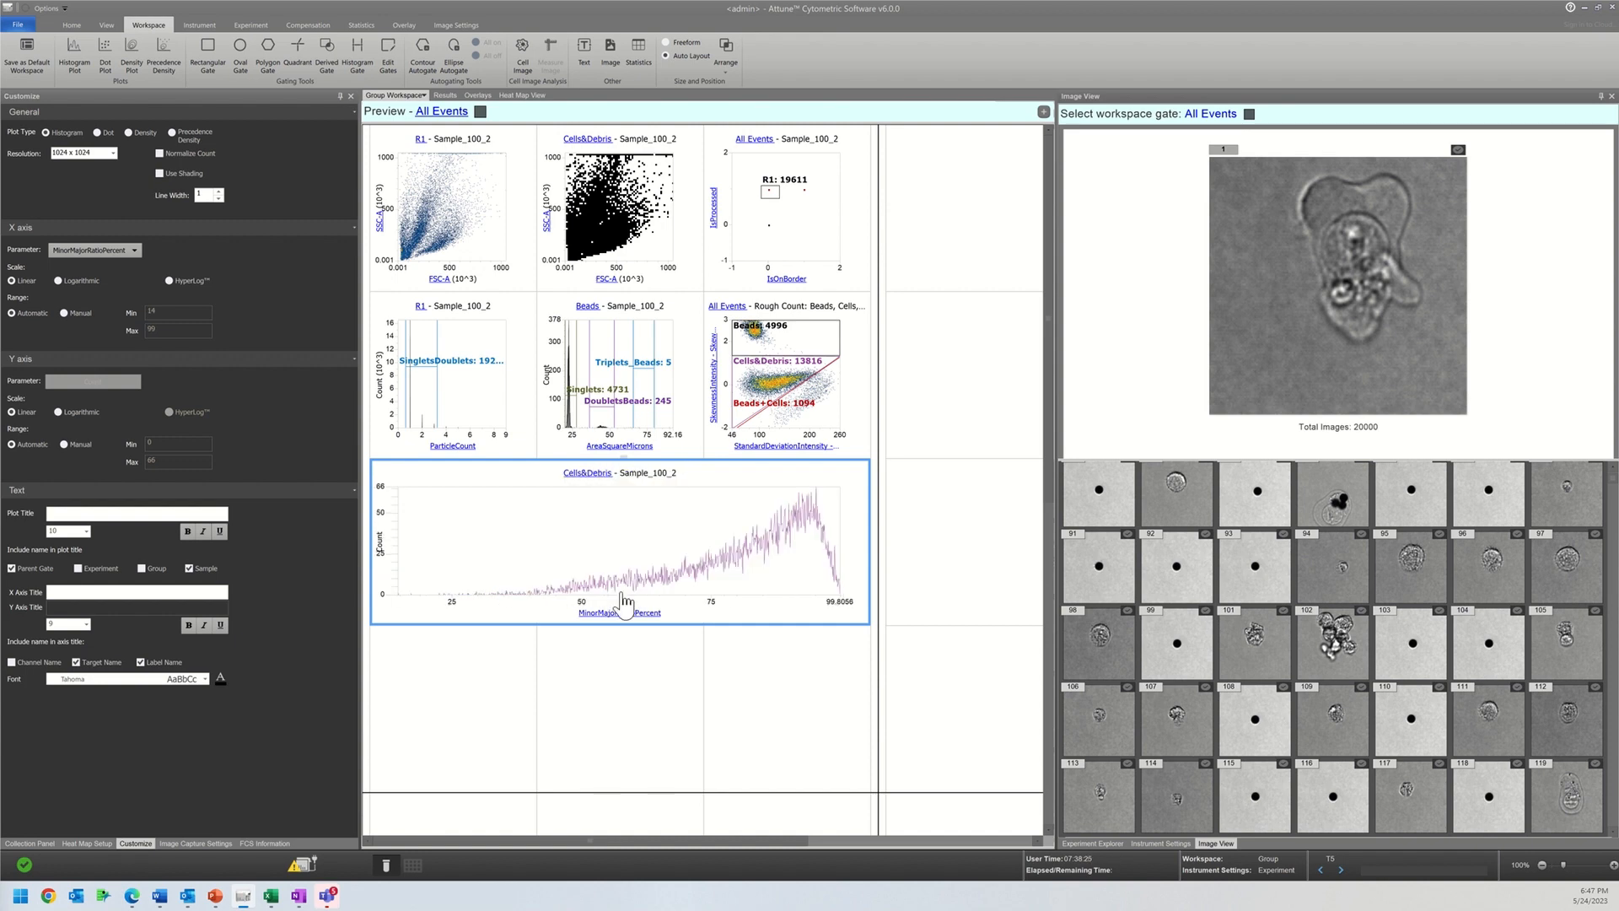
Step: Set the wide histogram's X parameter to EccentricityPercent and its population to All Events
left_click(621, 622)
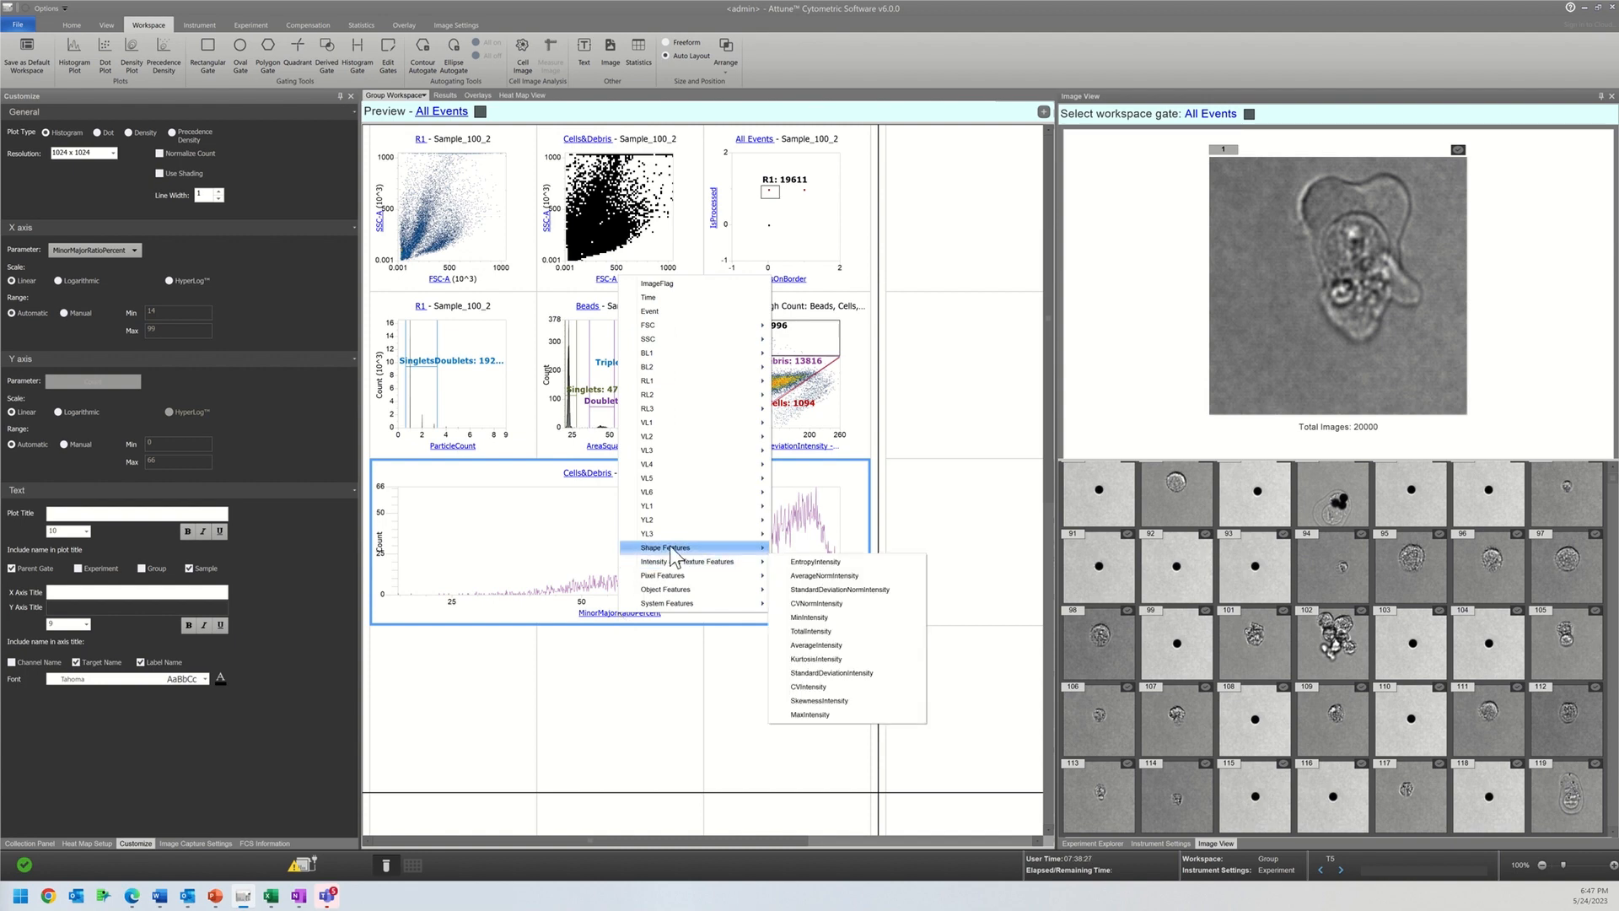
left_click(806, 548)
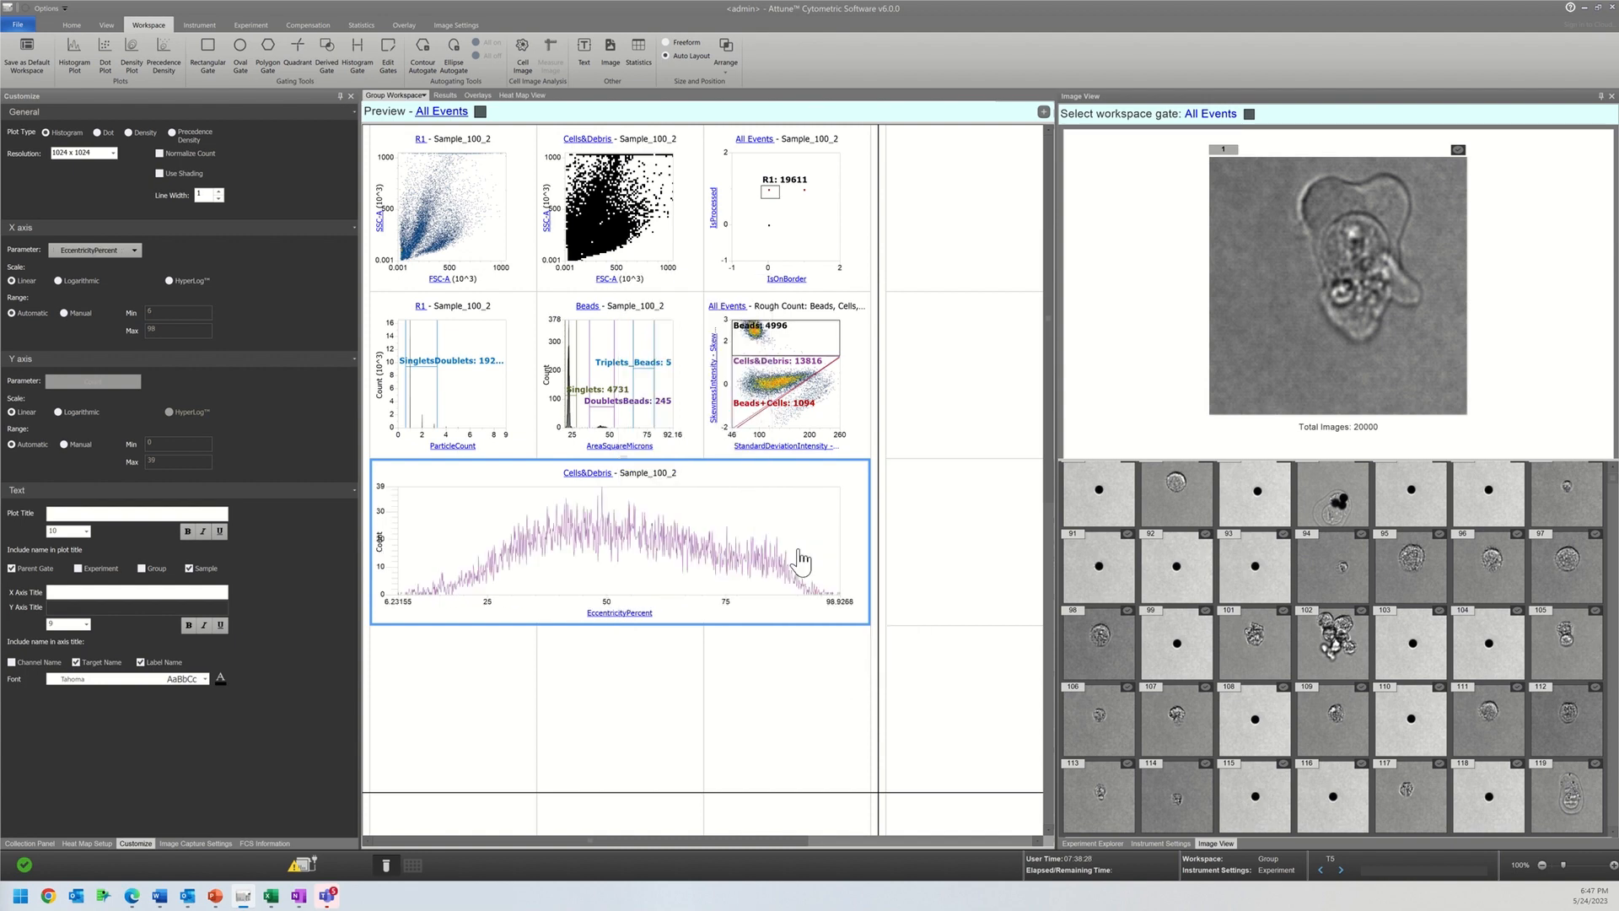
right_click(799, 550)
left_click(585, 480)
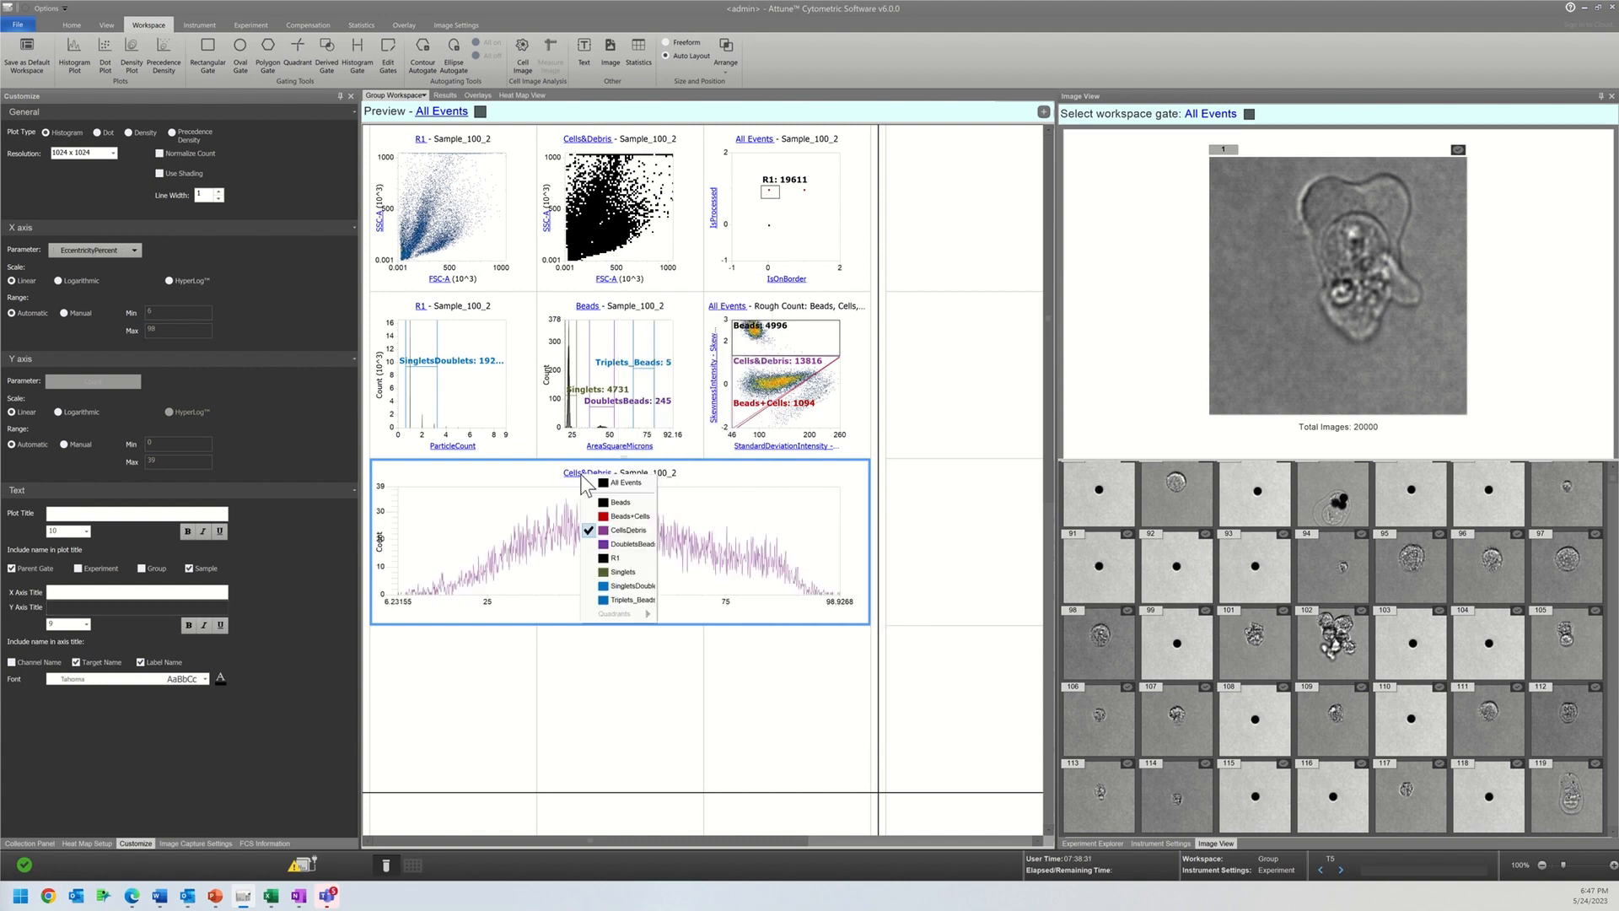
left_click(595, 496)
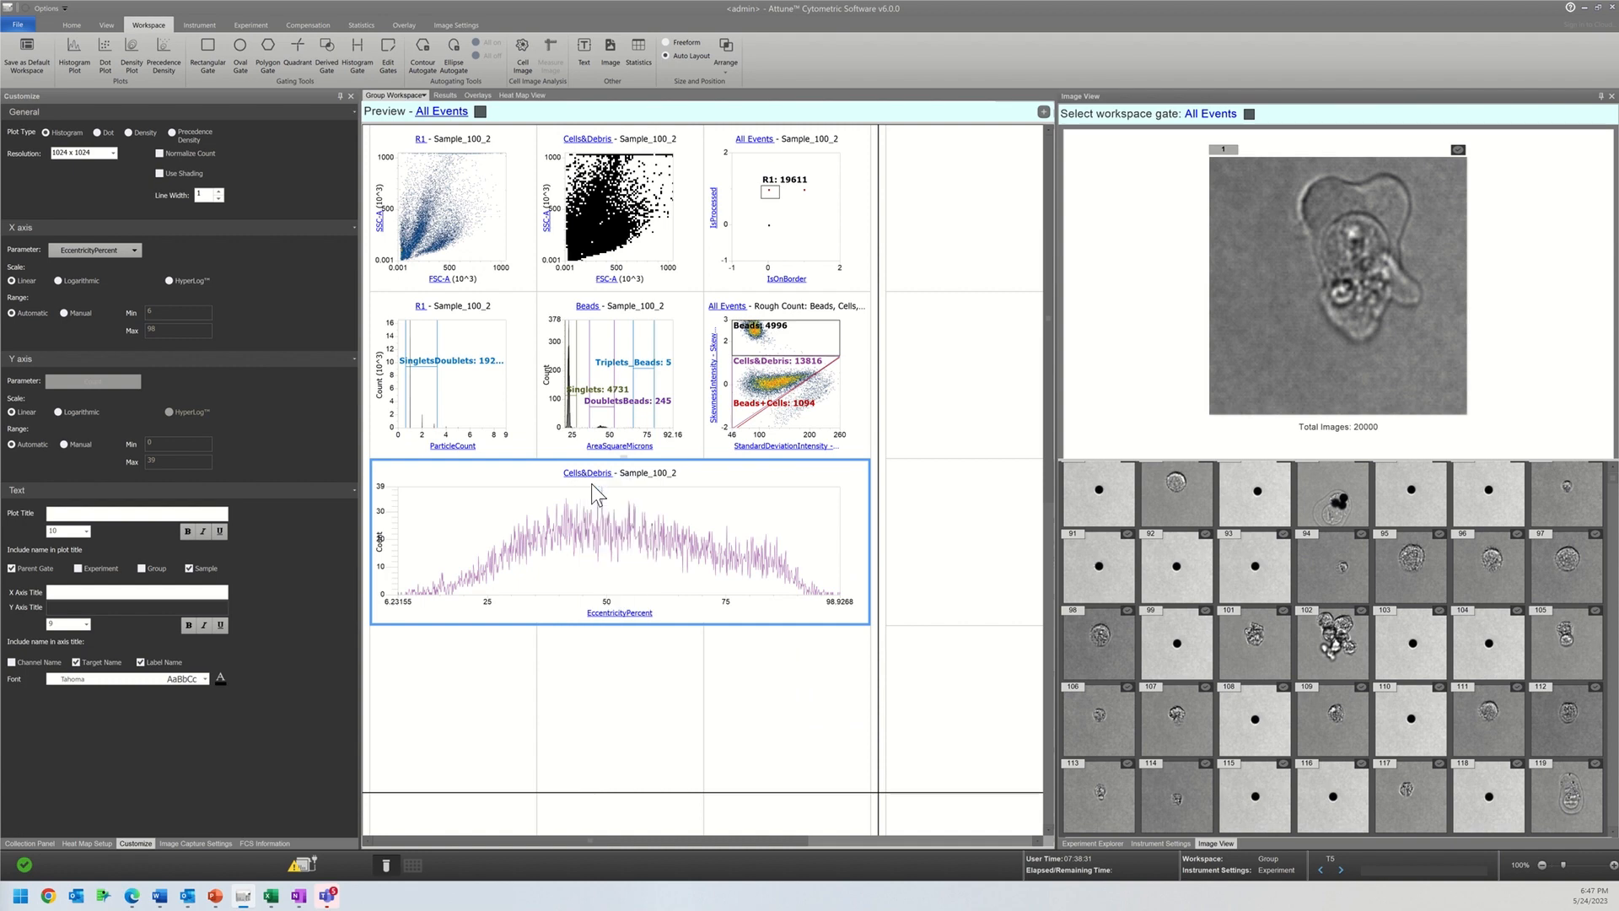
Step: Shrink the EccentricityPercent histogram to a single grid cell and select it for customizing
left_click(872, 520)
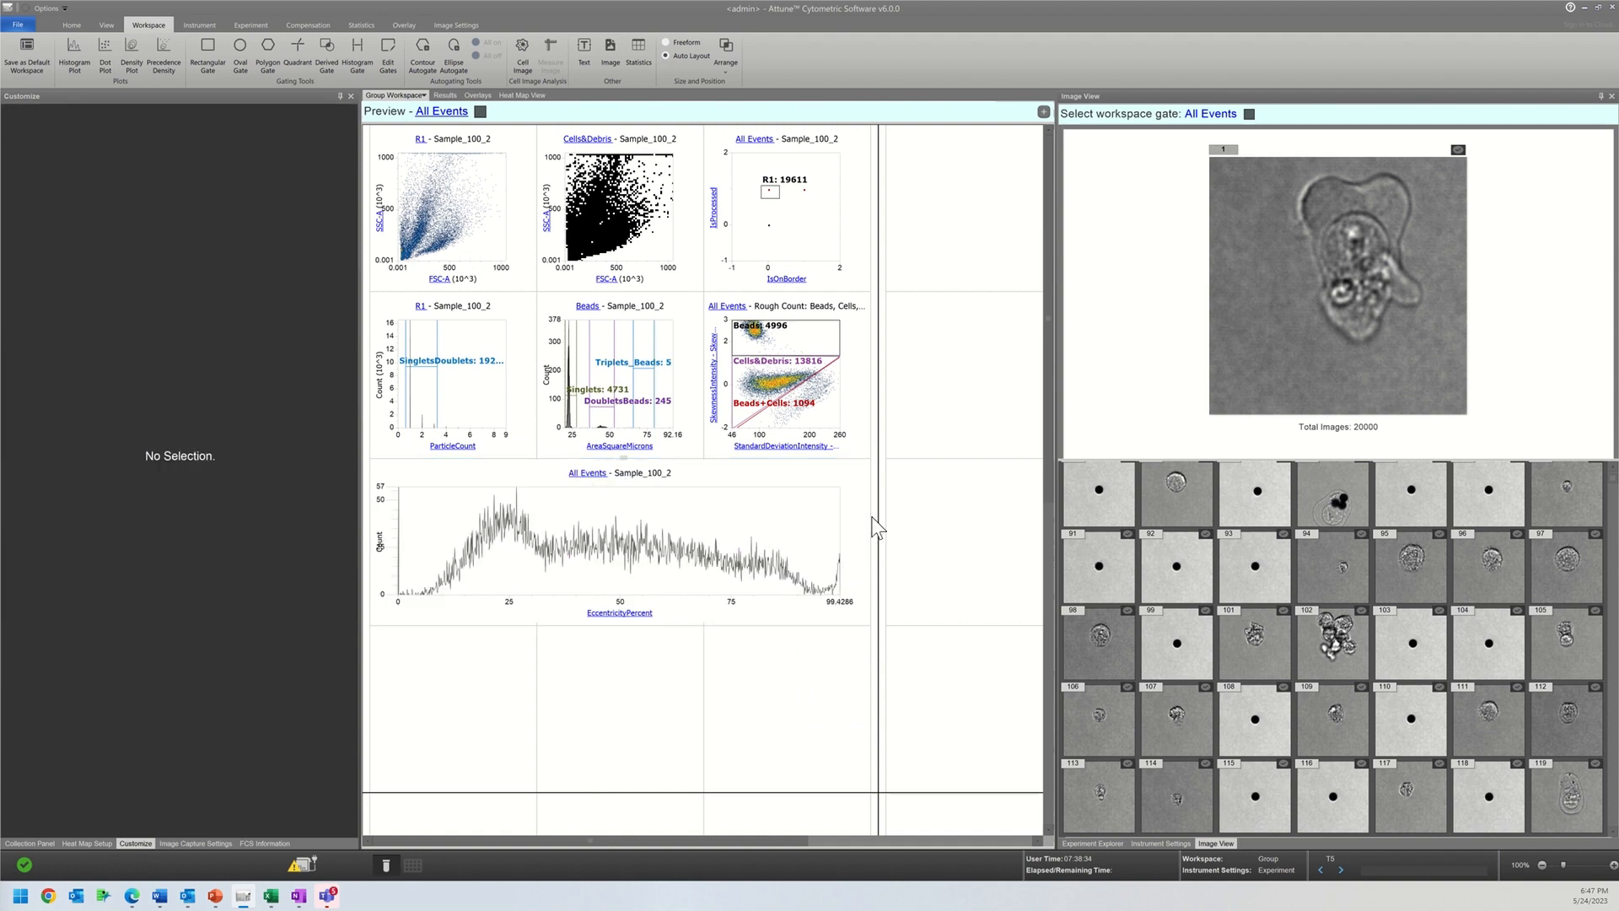
left_click_drag(869, 519, 502, 561)
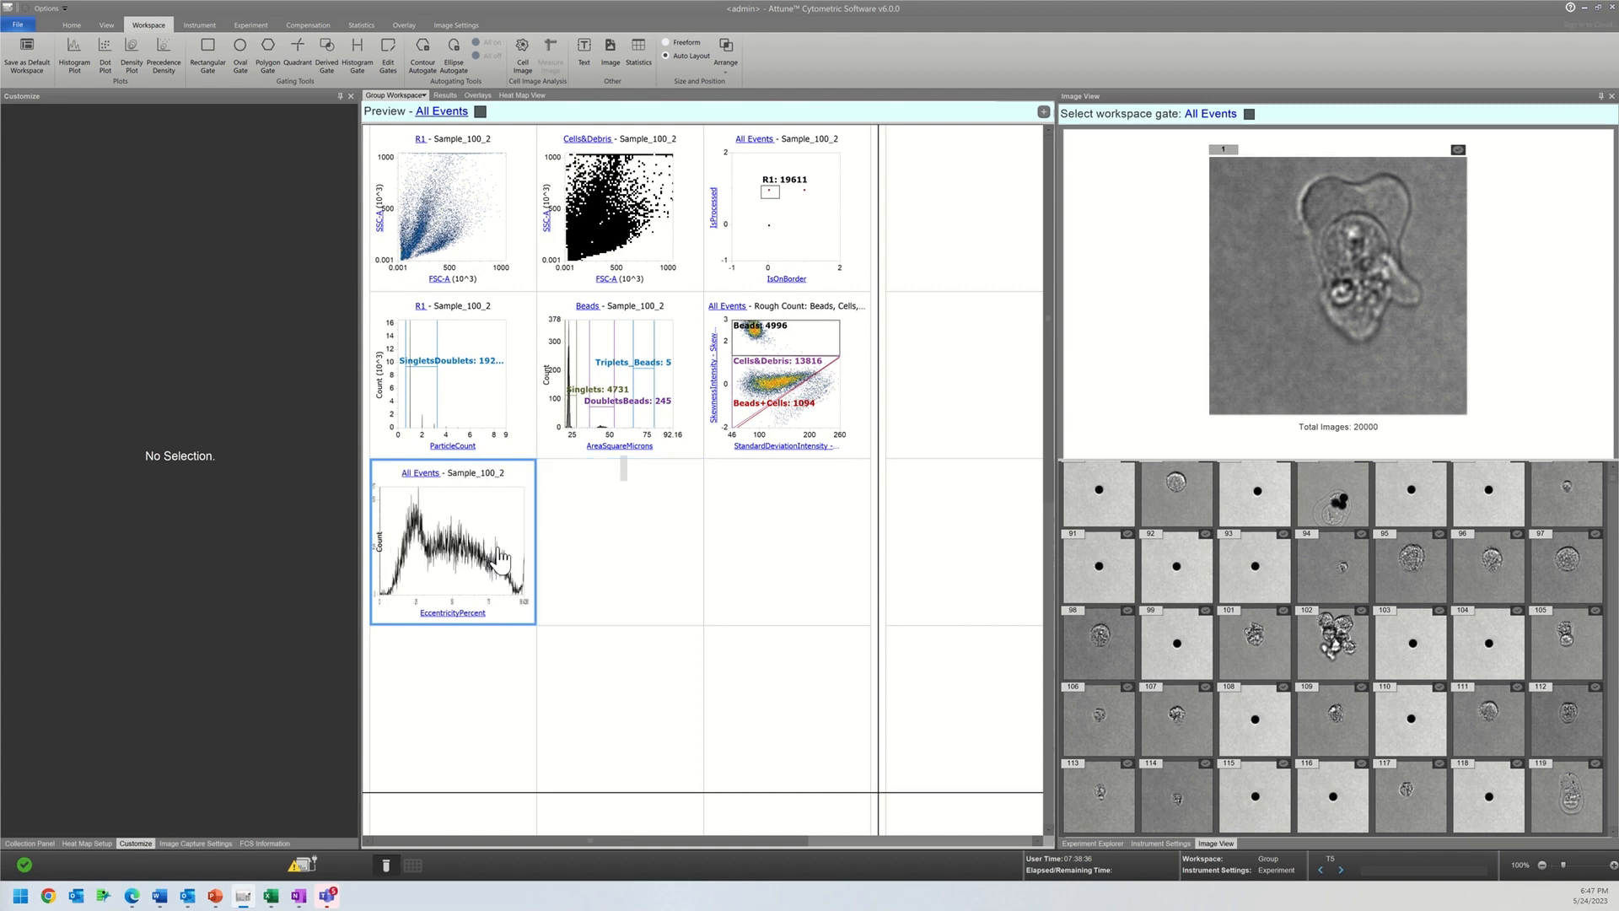
right_click(492, 548)
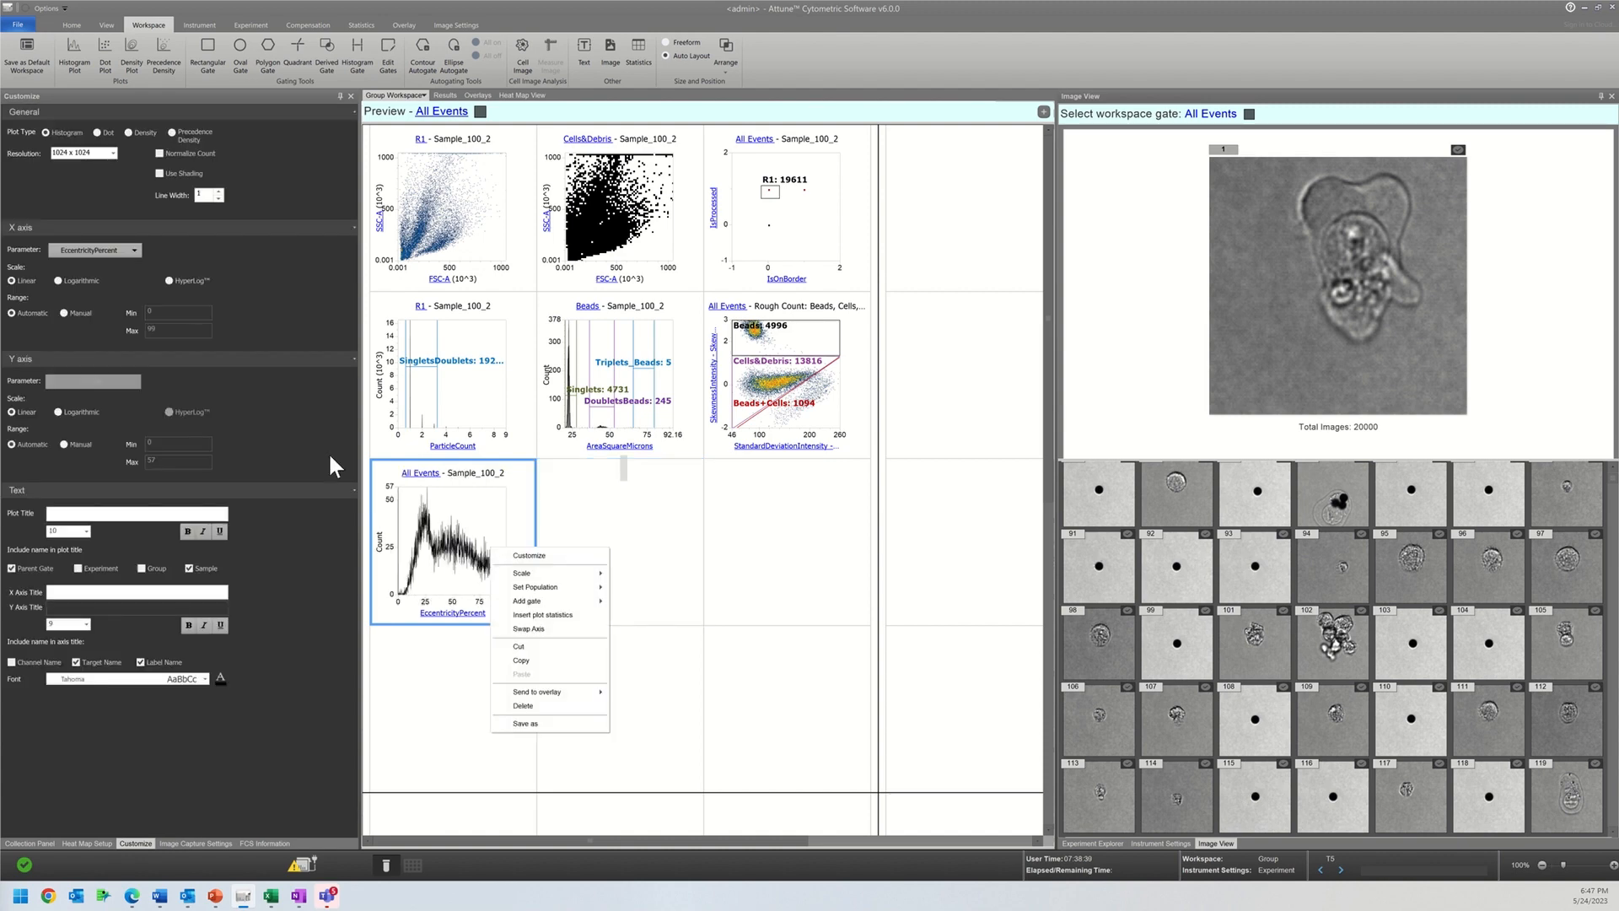
Step: Set the EccentricityPercent histogram's resolution to 256 x 256 and add a histogram gate over its low-eccentricity peak, up to about 34
left_click(103, 154)
left_click(76, 184)
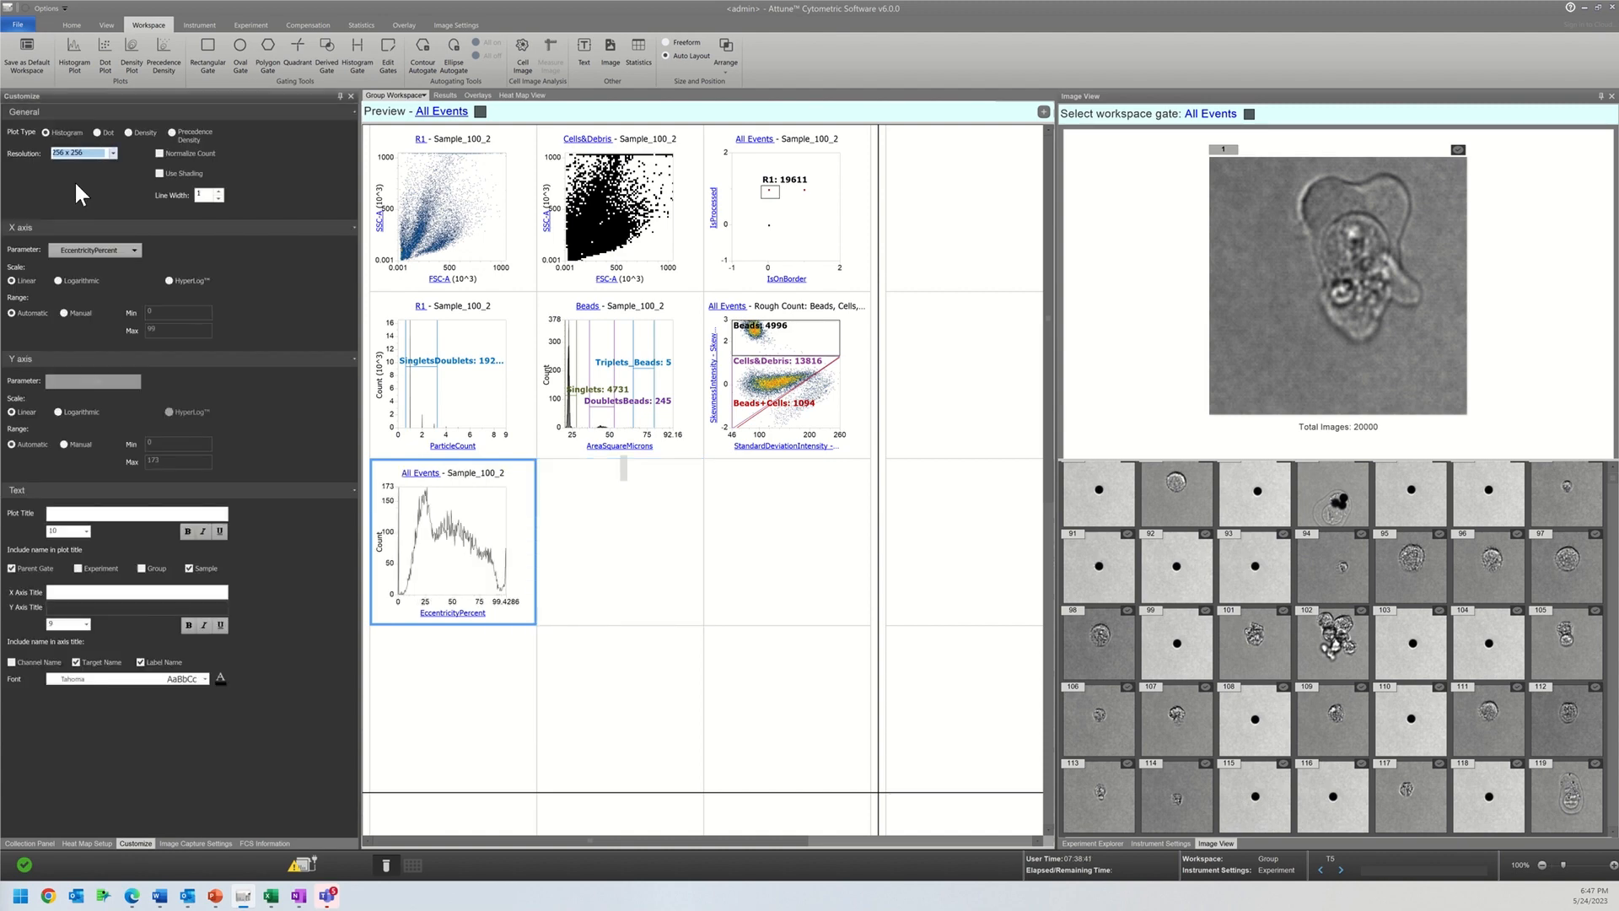
left_click(357, 54)
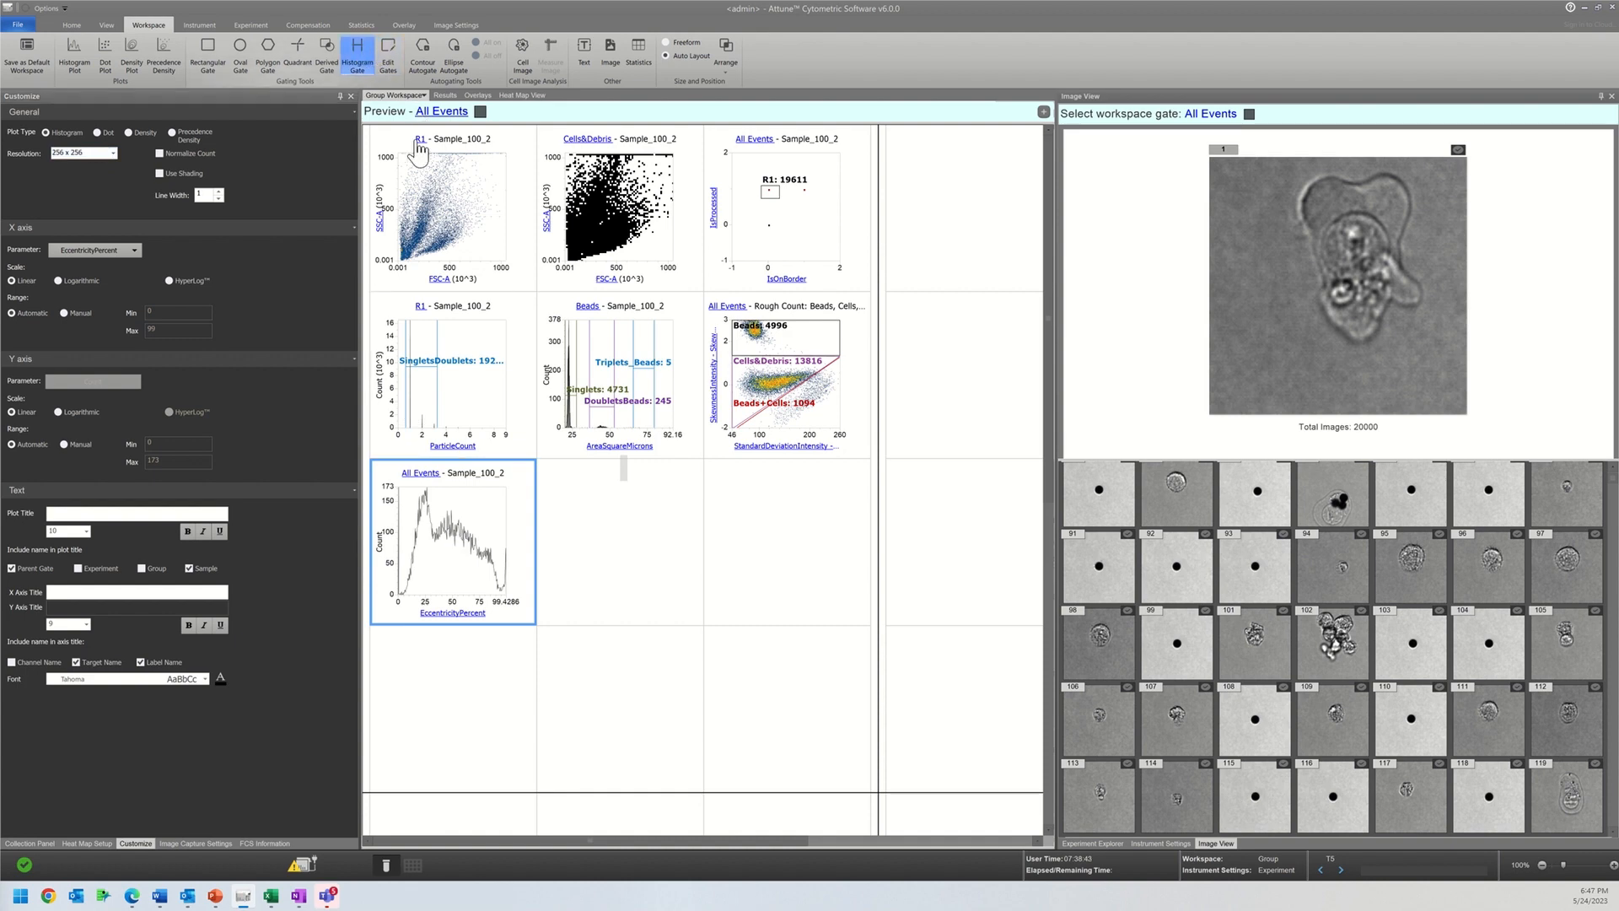
left_click(498, 527)
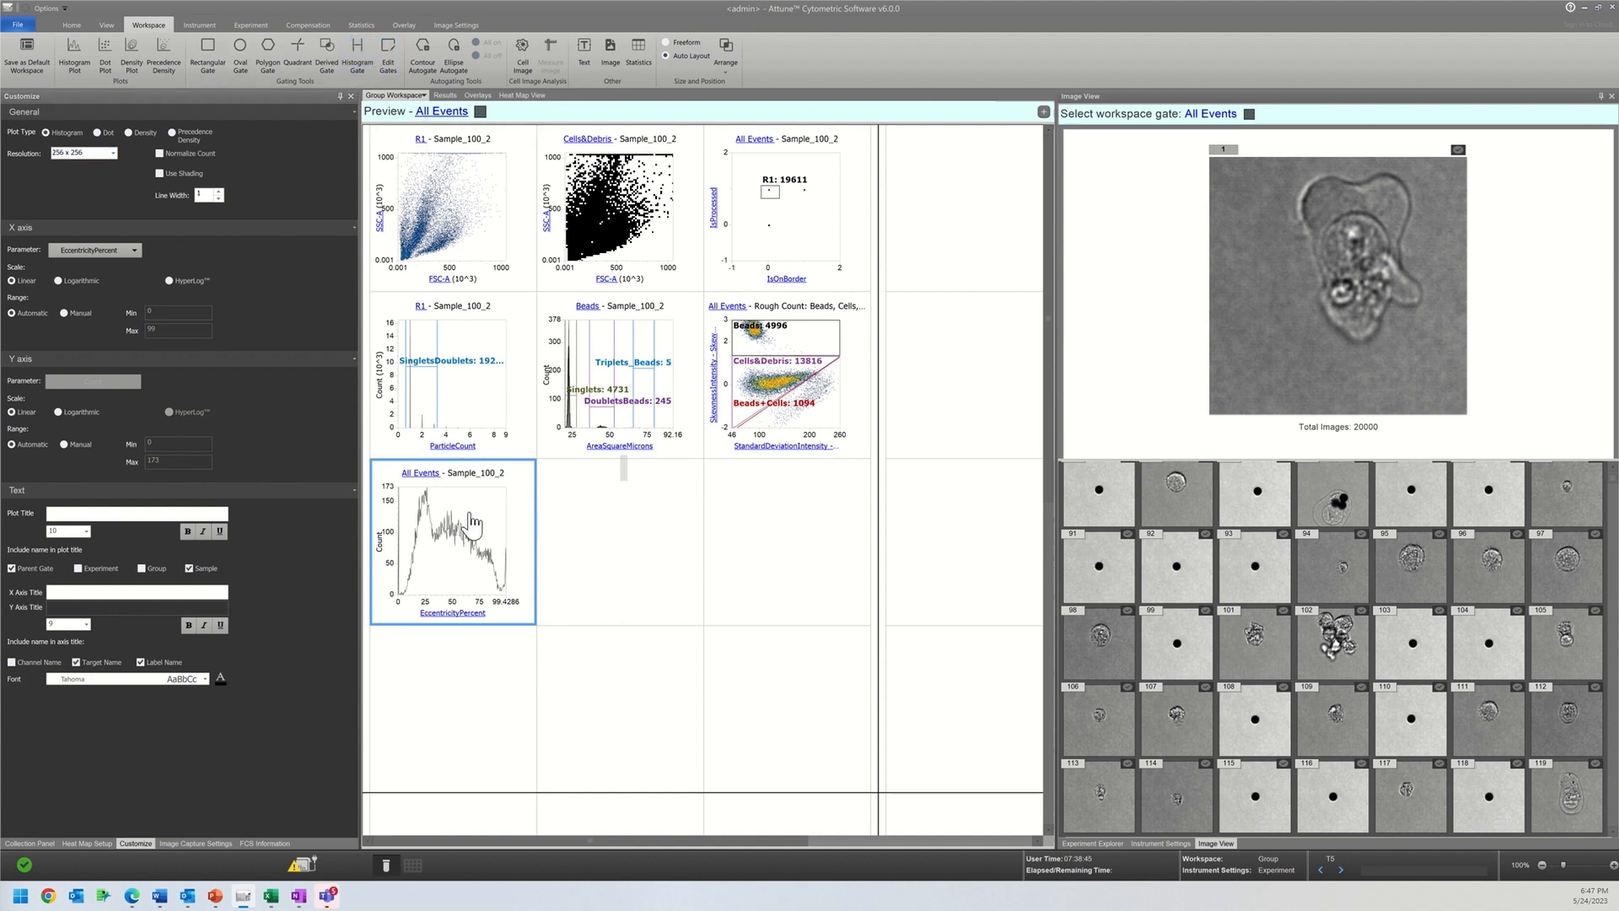
left_click(357, 54)
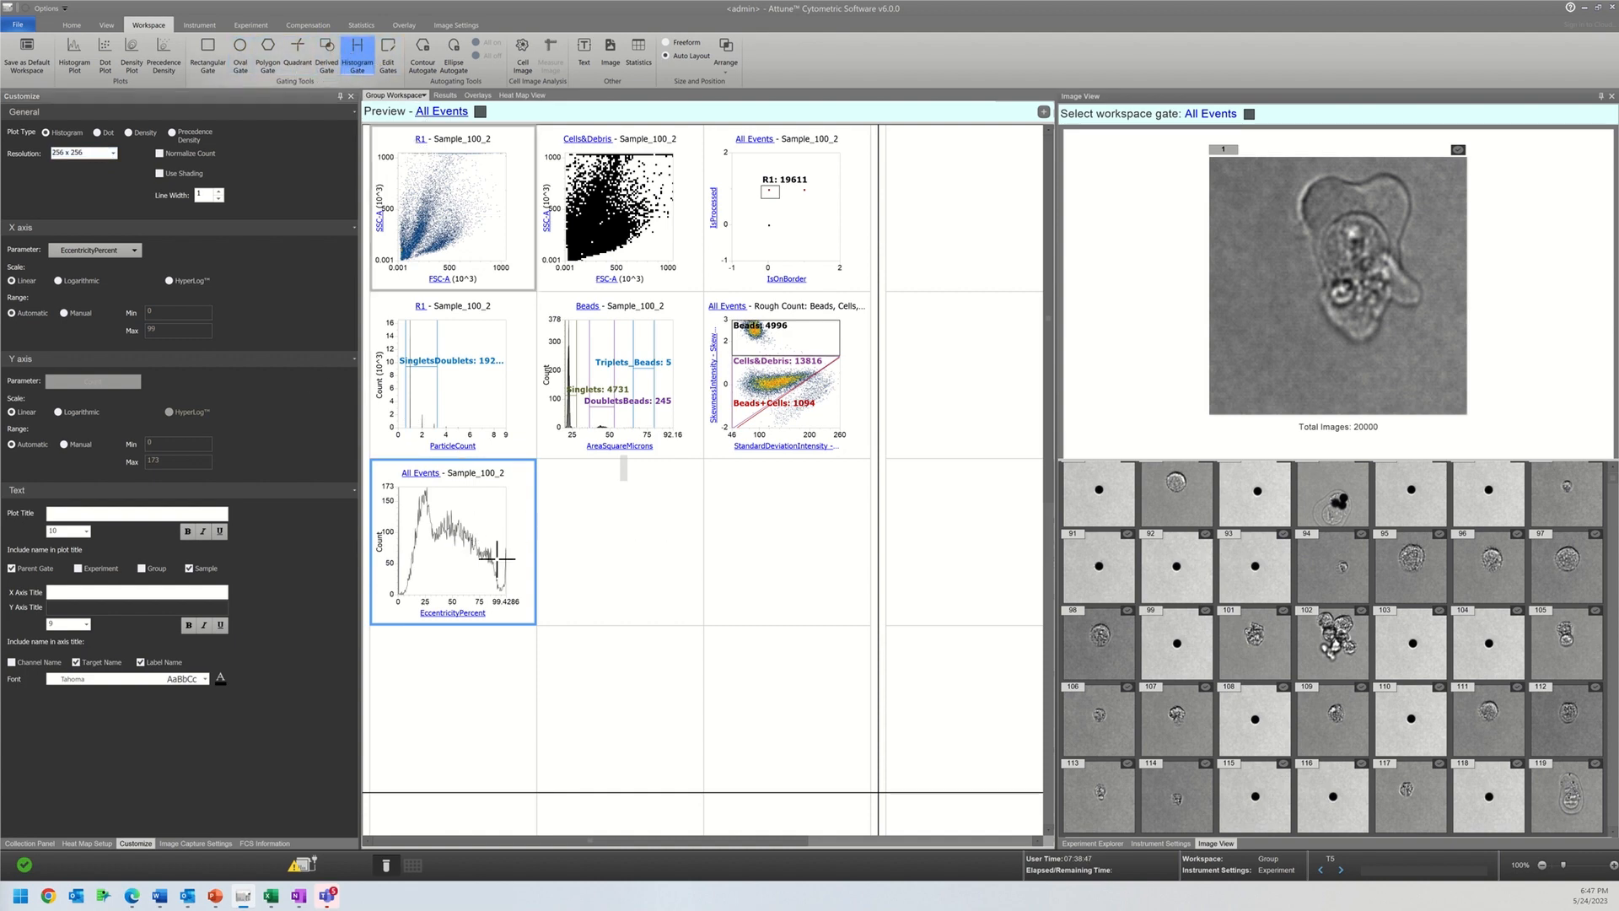
left_click_drag(403, 529, 433, 524)
Step: Show the images of gate R2 in the image view and examine the low-eccentricity events
left_click(1247, 115)
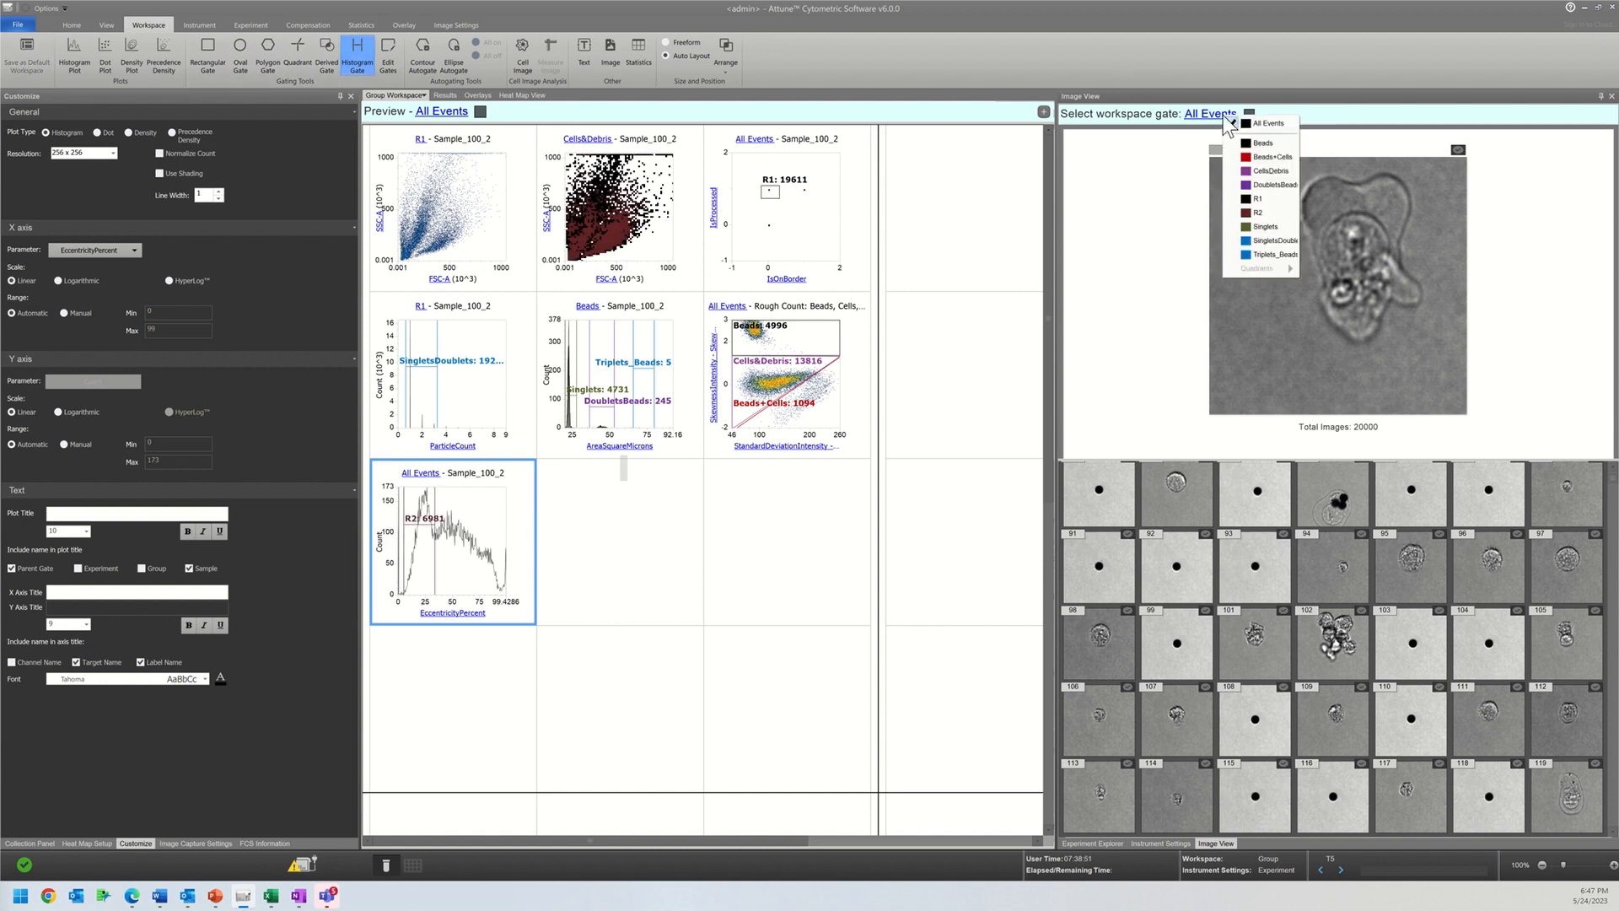
left_click(1258, 205)
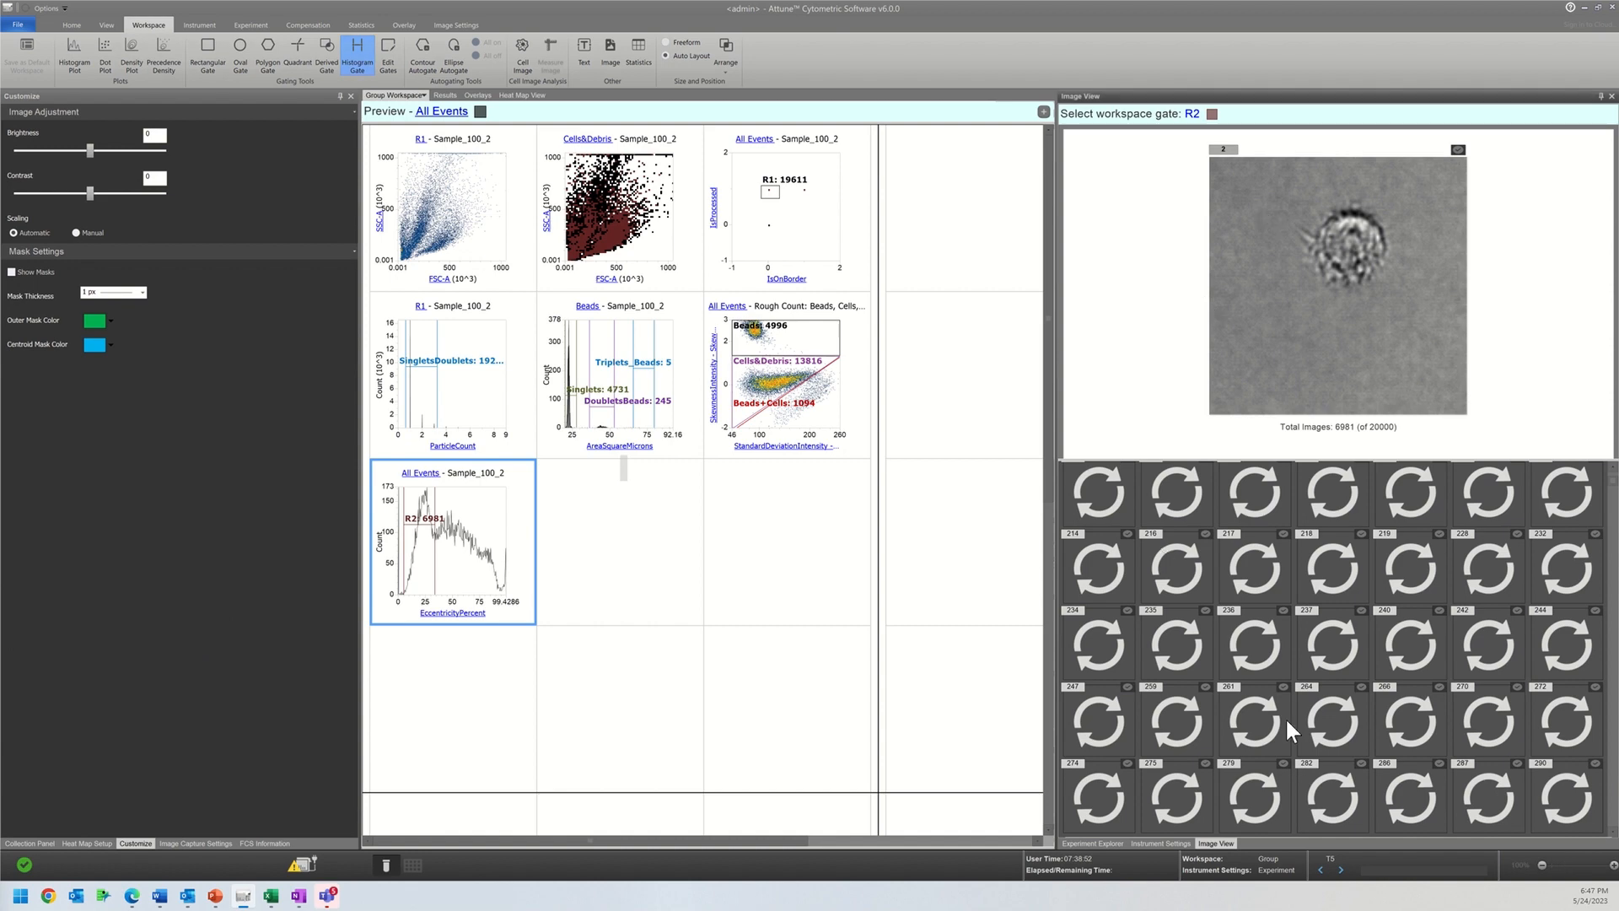
scroll(1314, 575, "up", 2)
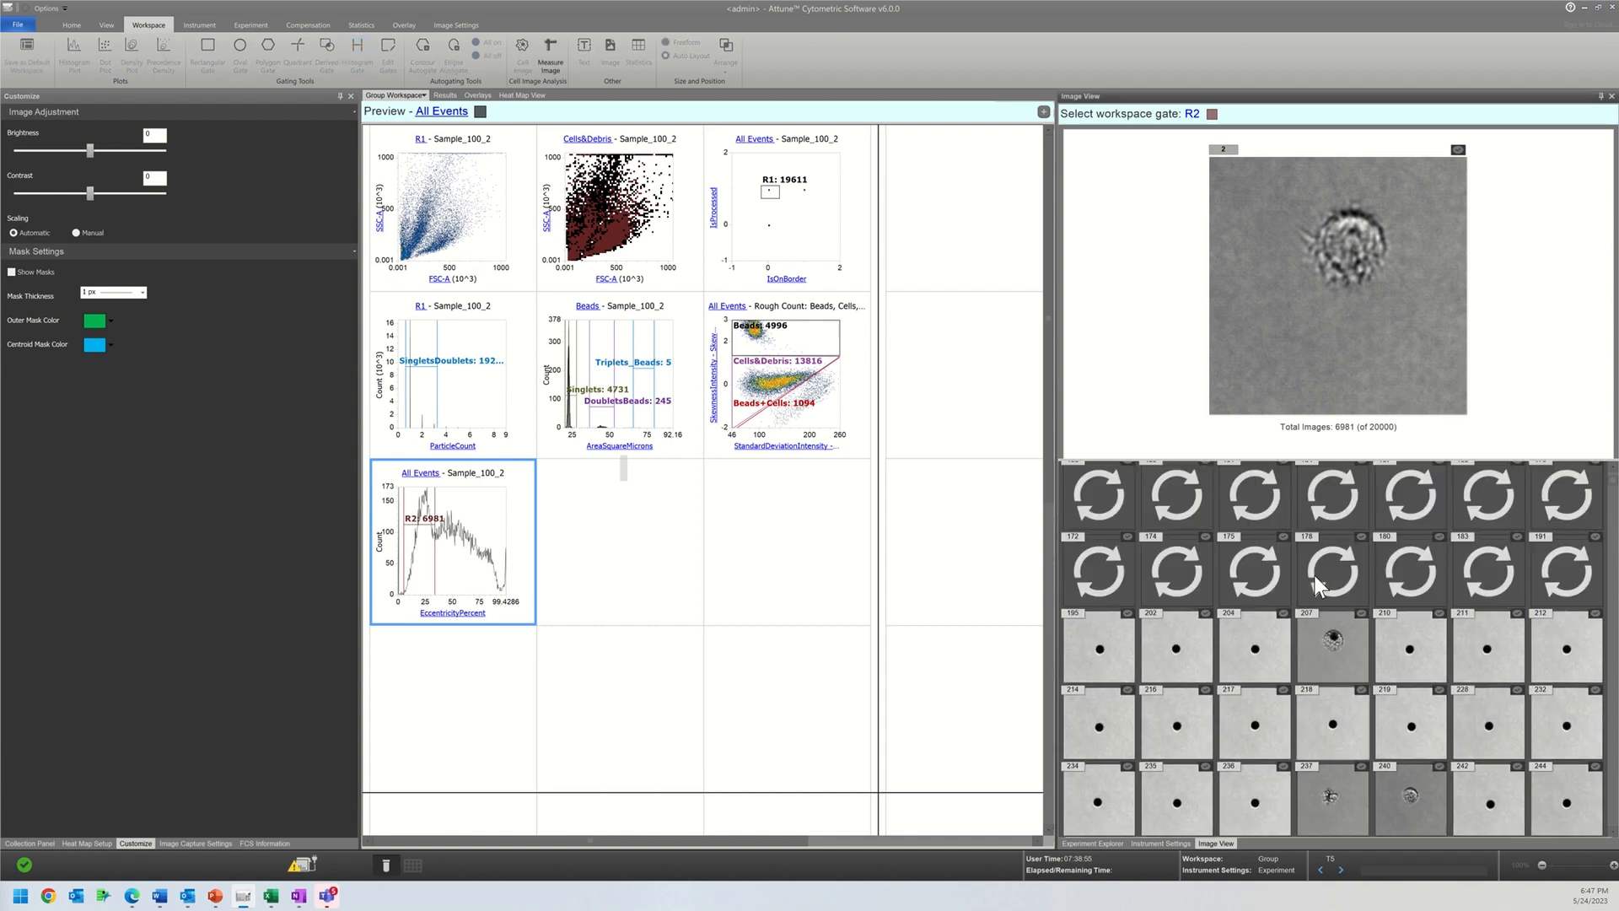
scroll(1316, 583, "up", 5)
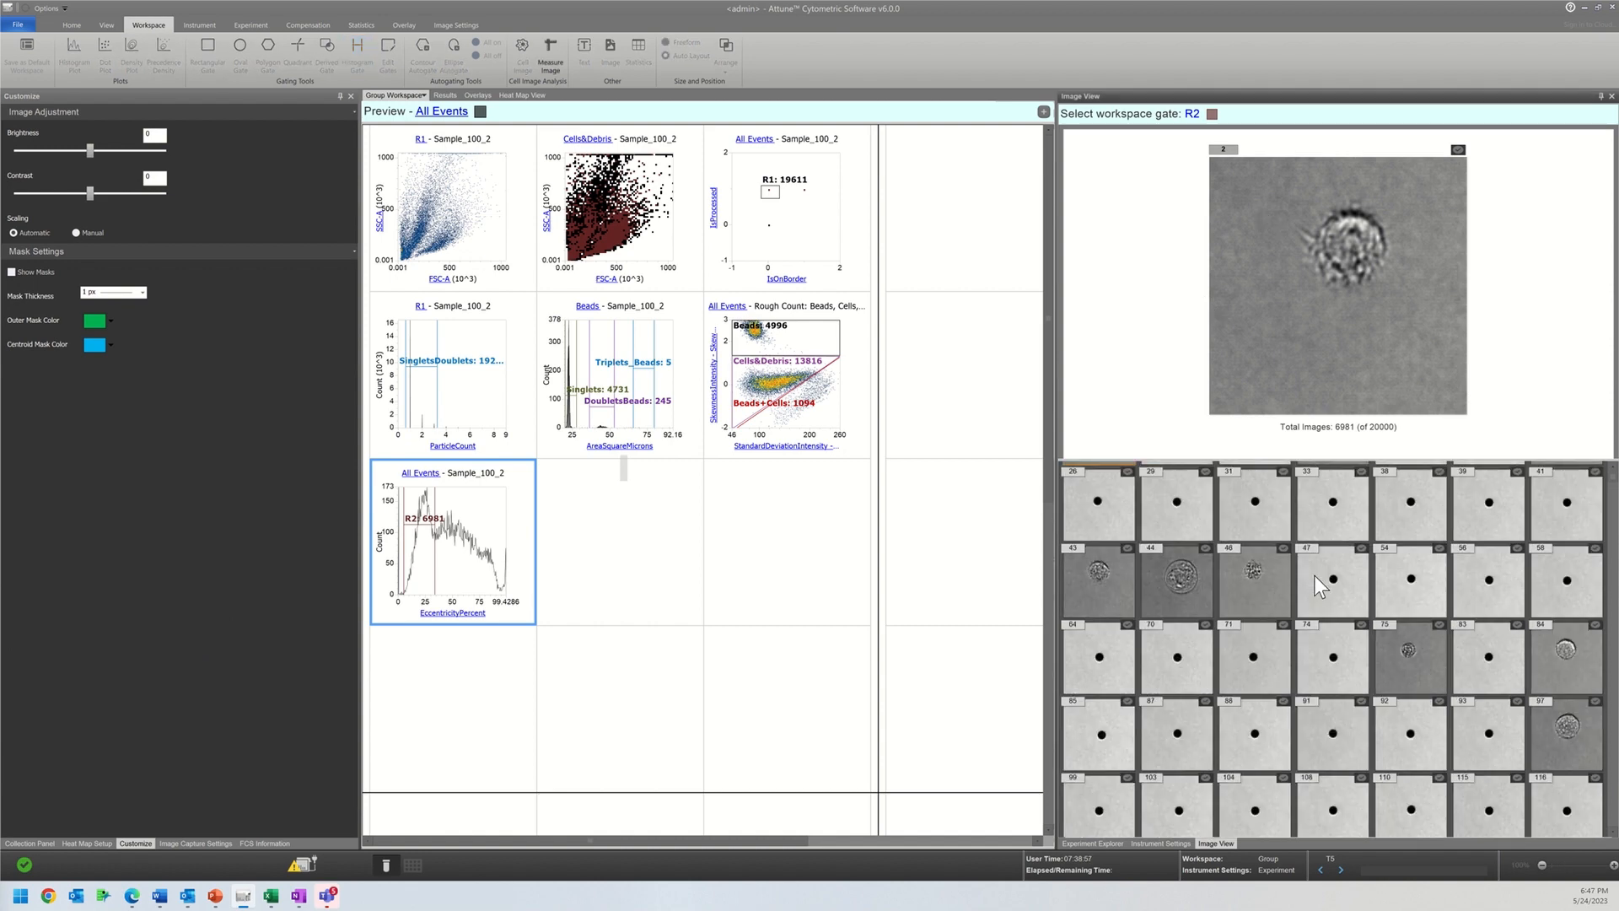
scroll(1314, 576, "up", 2)
scroll(1314, 575, "down", 5)
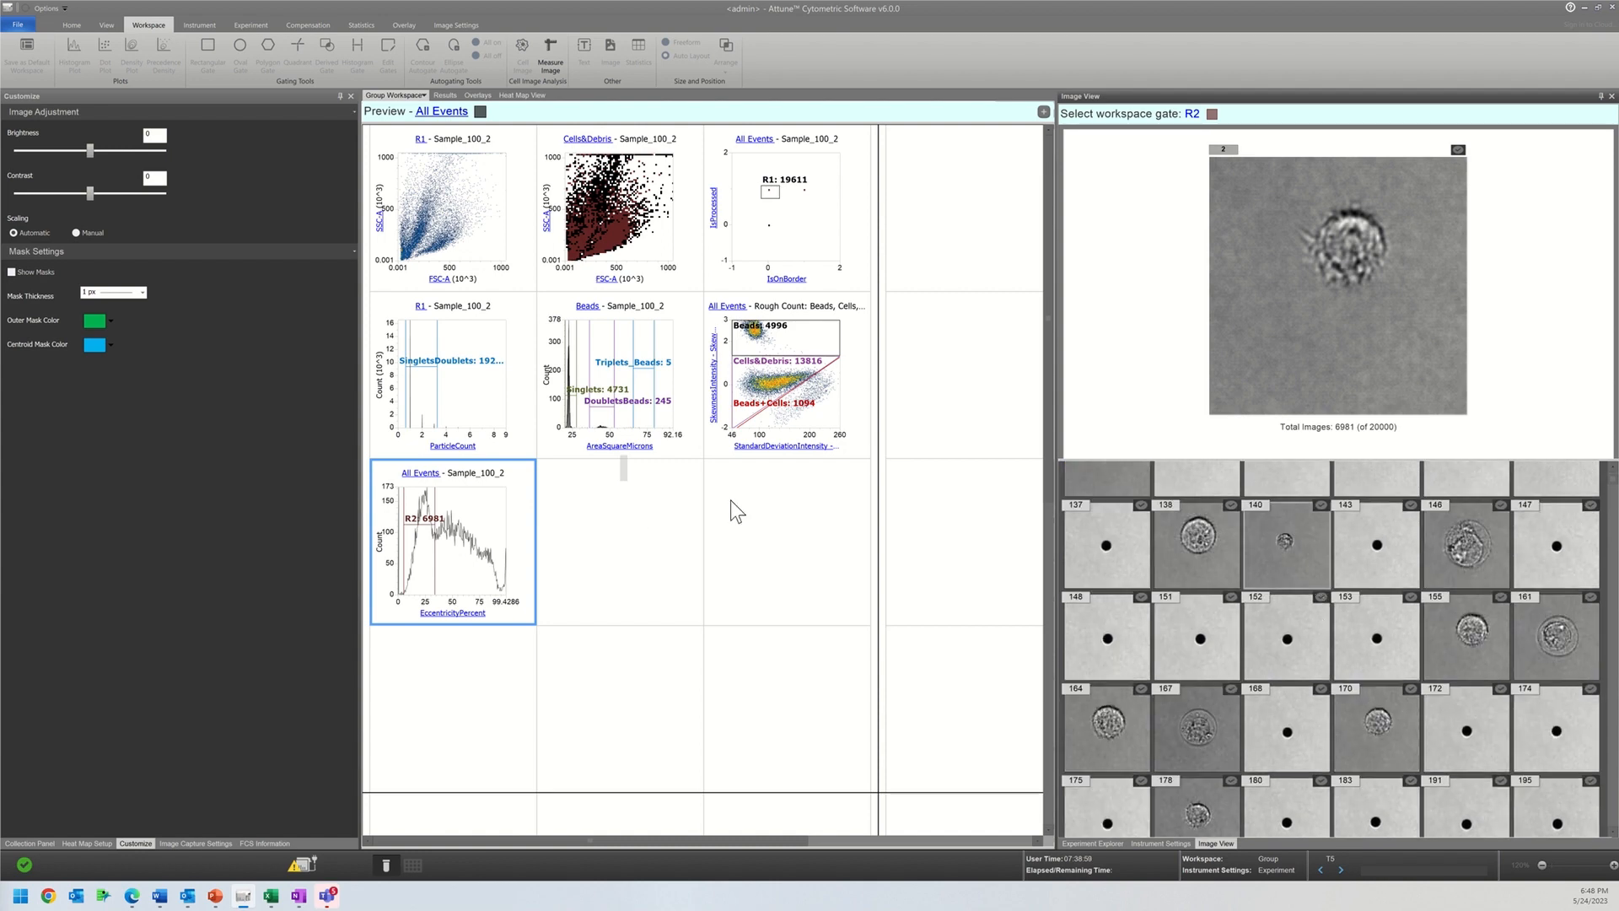
scroll(1388, 637, "down", 8)
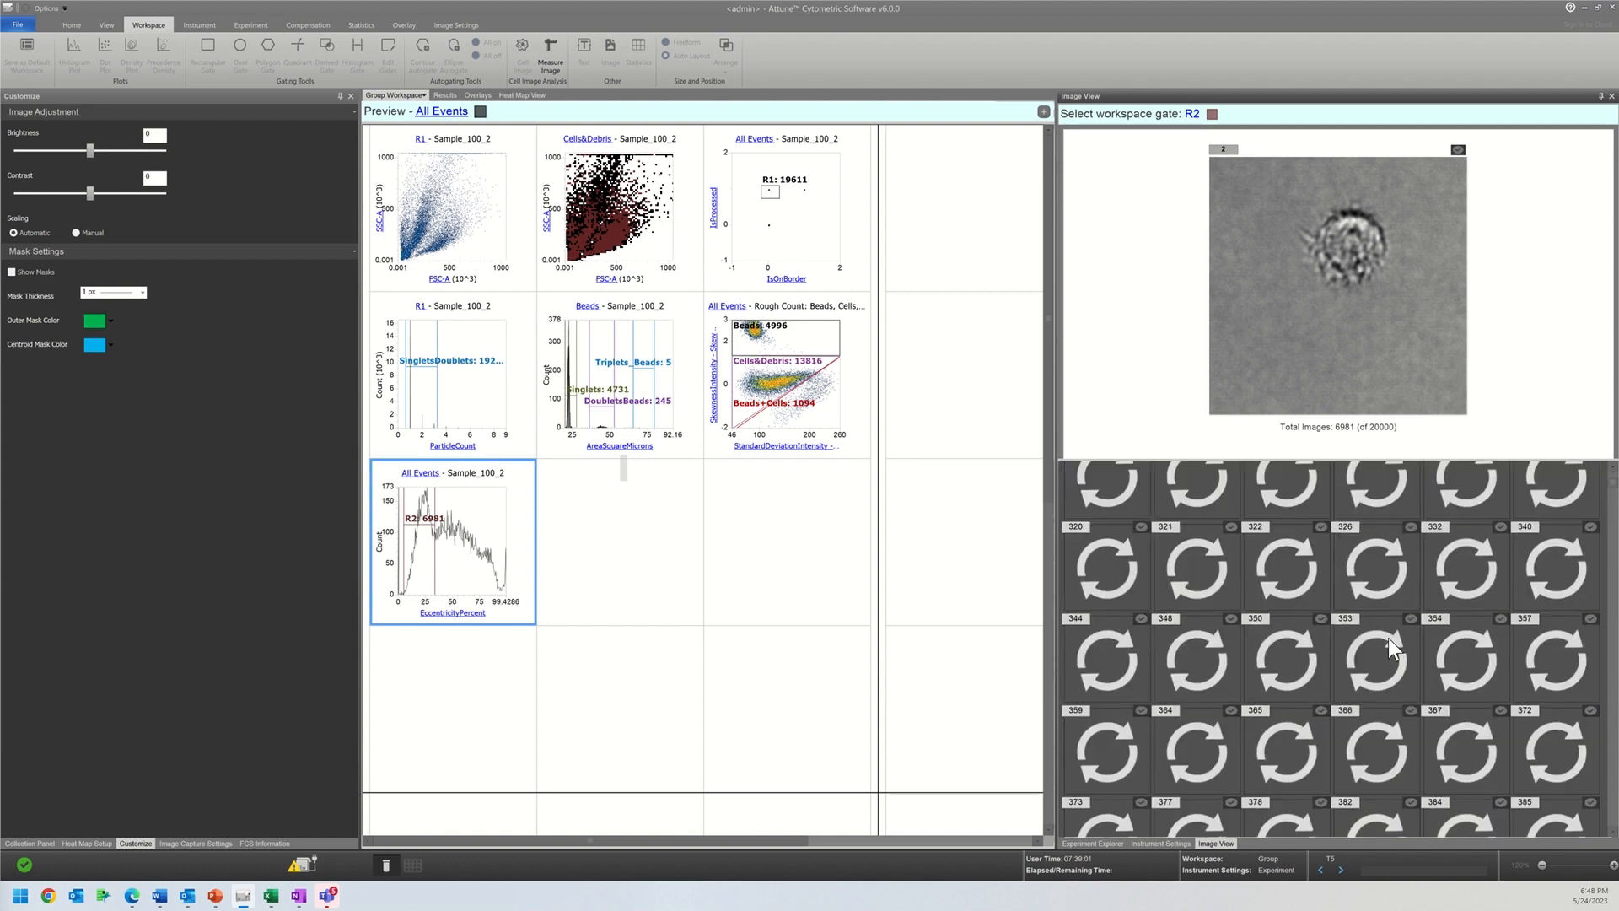
scroll(1388, 637, "up", 2)
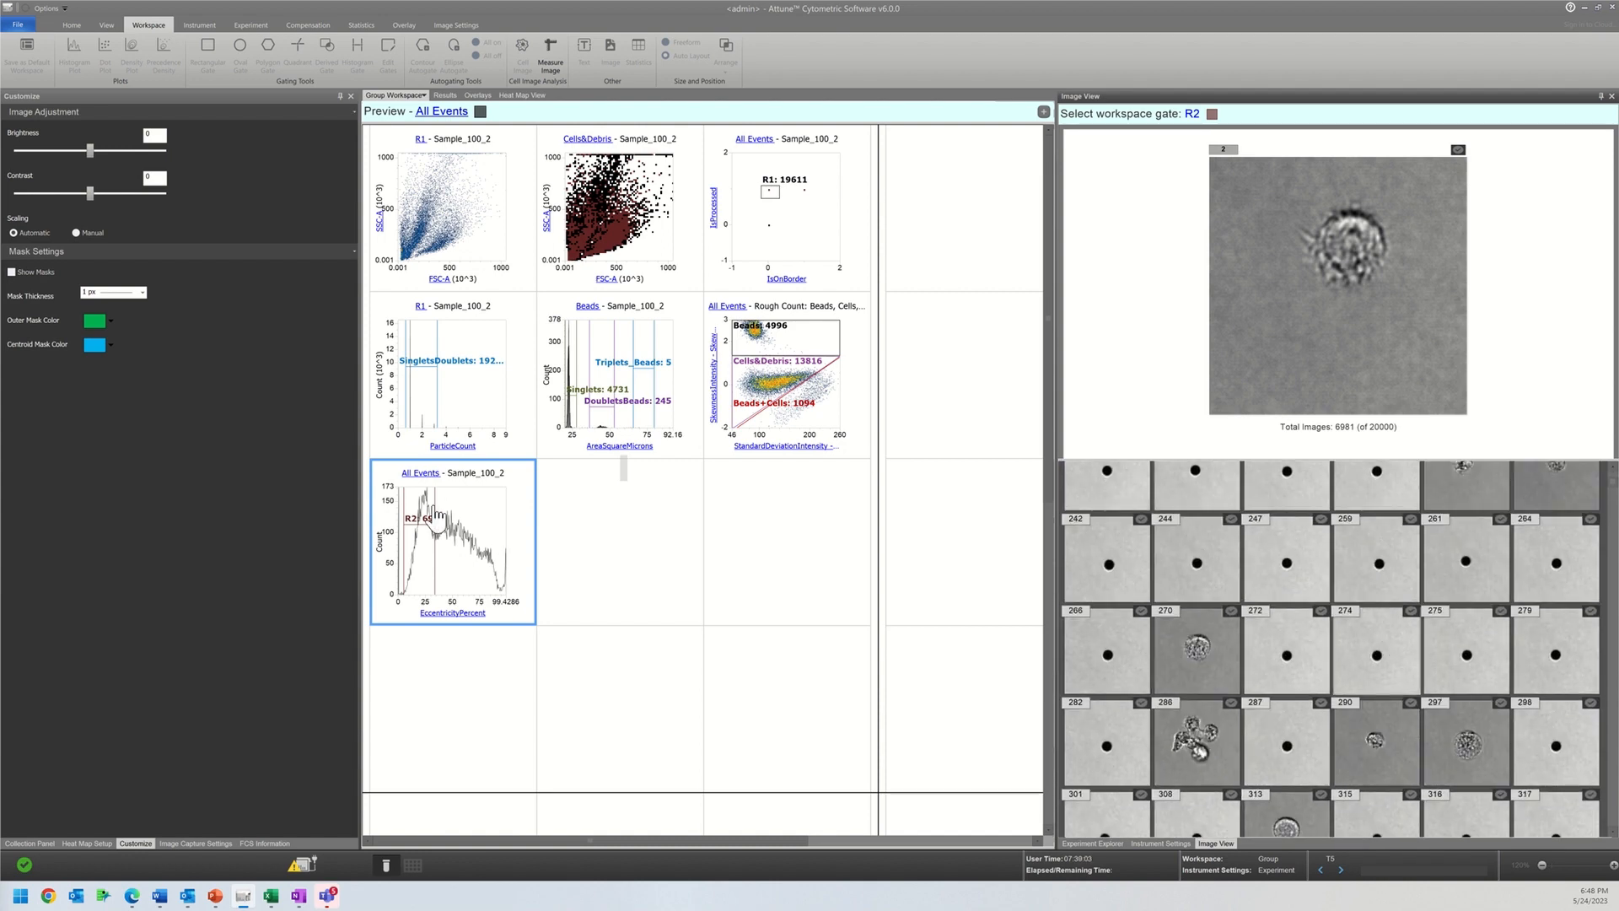
Step: Move gate R2 to about 34–61, and on to the high-eccentricity end at about 78–99, to compare the gated images
left_click_drag(422, 524, 453, 521)
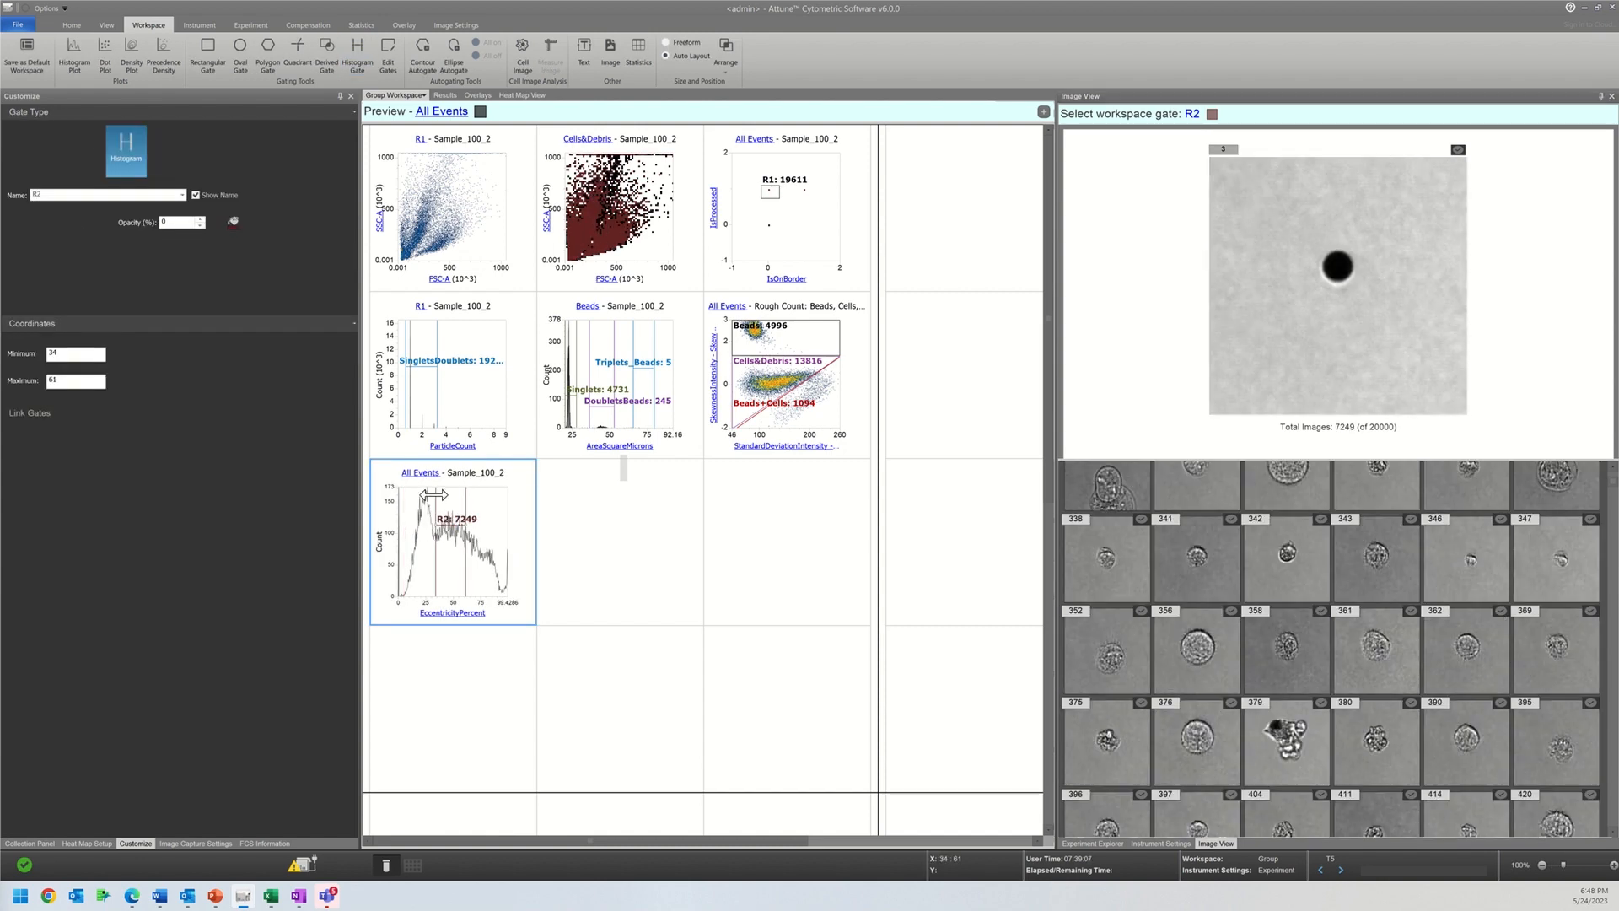
left_click_drag(434, 495, 530, 514)
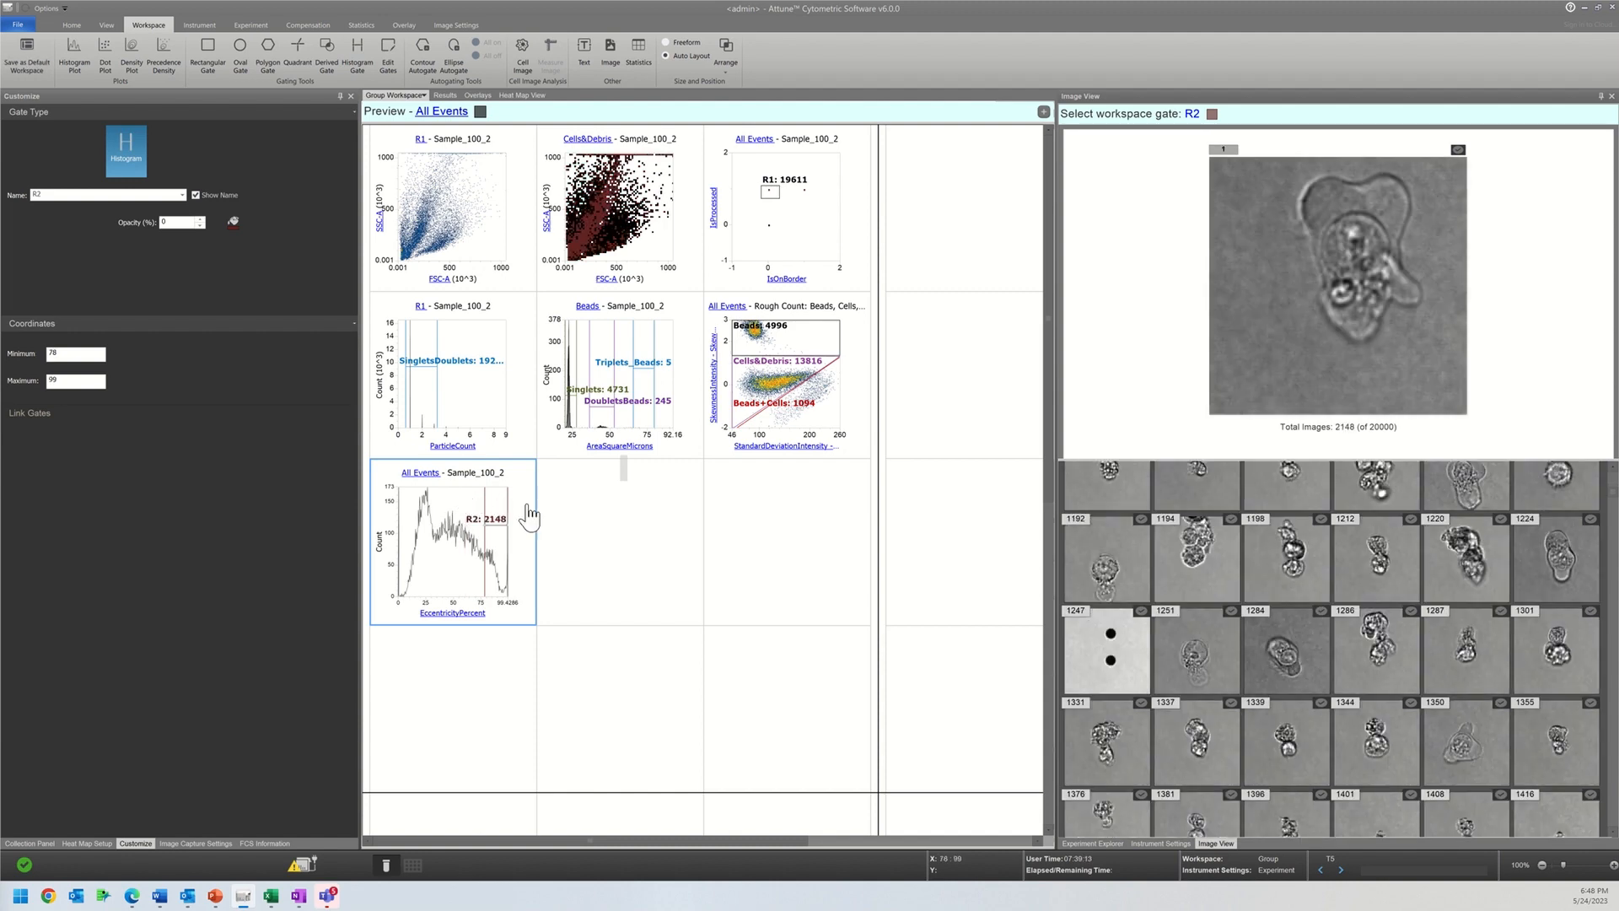
Step: Set the eccentricity histogram's population to Cells&Debris and move gate R2 over about 51–72, finishing at about 8–51
left_click(413, 472)
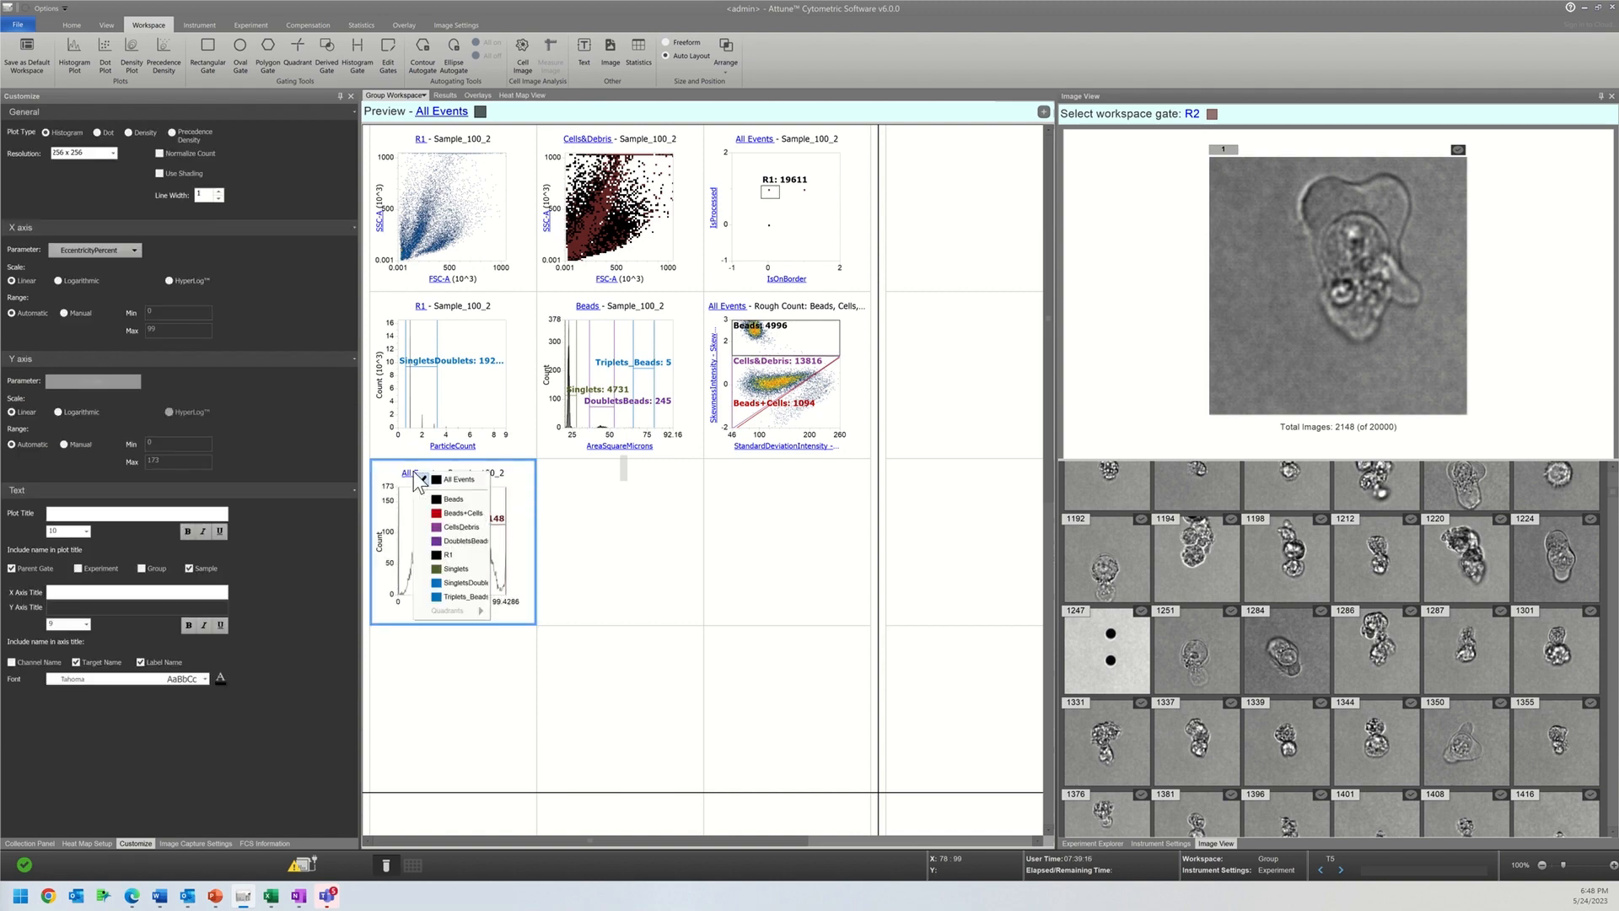
left_click(454, 527)
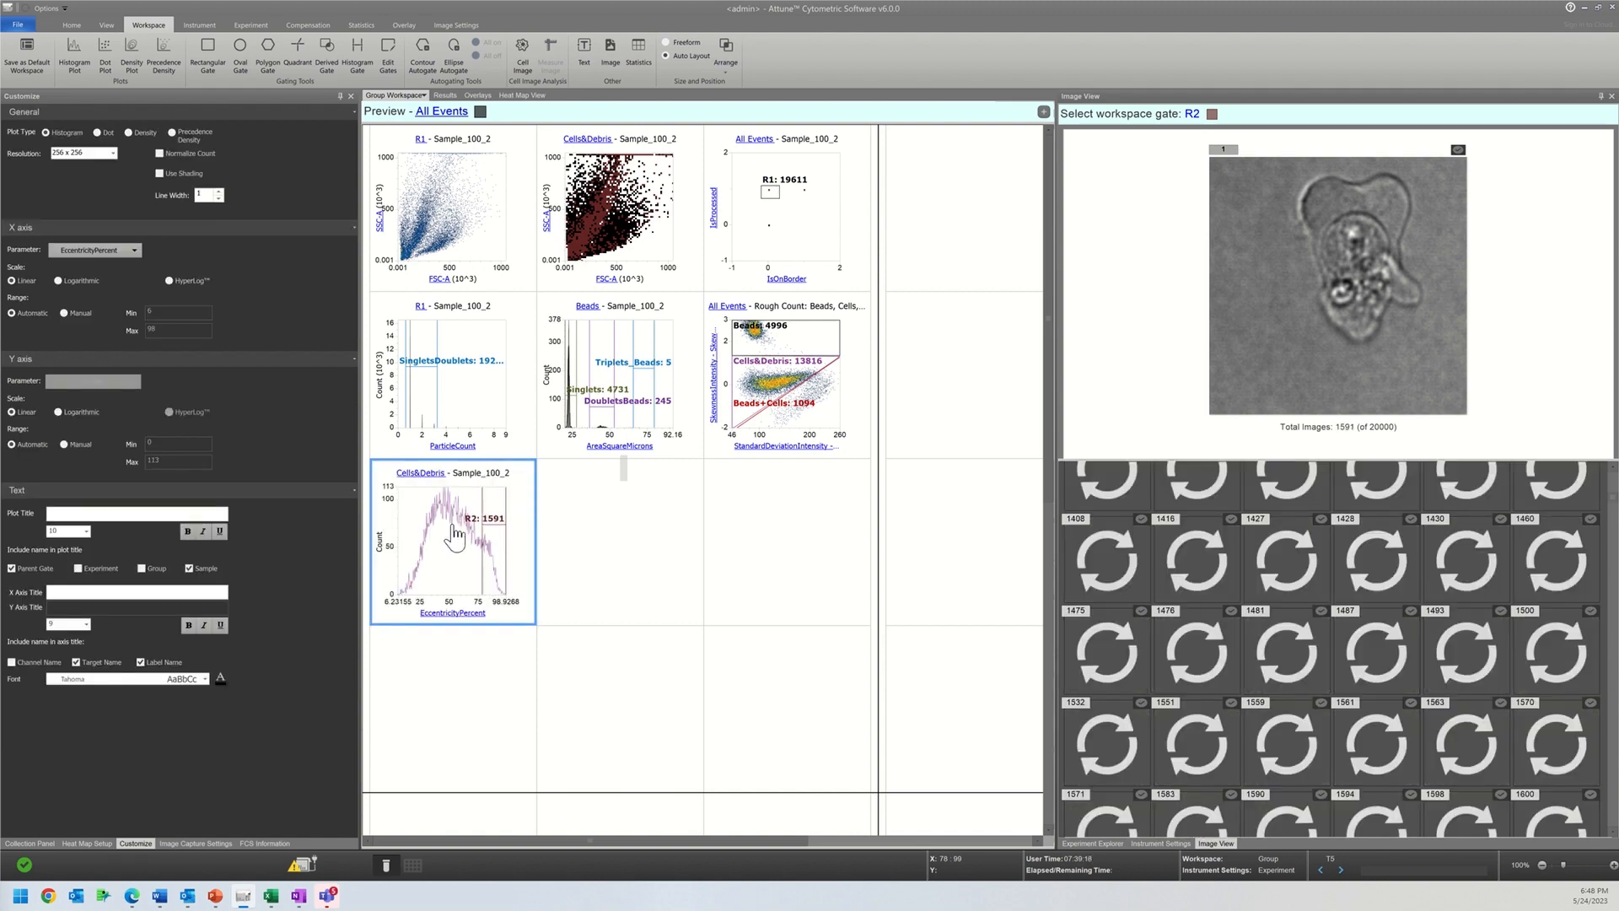
left_click_drag(489, 533, 466, 519)
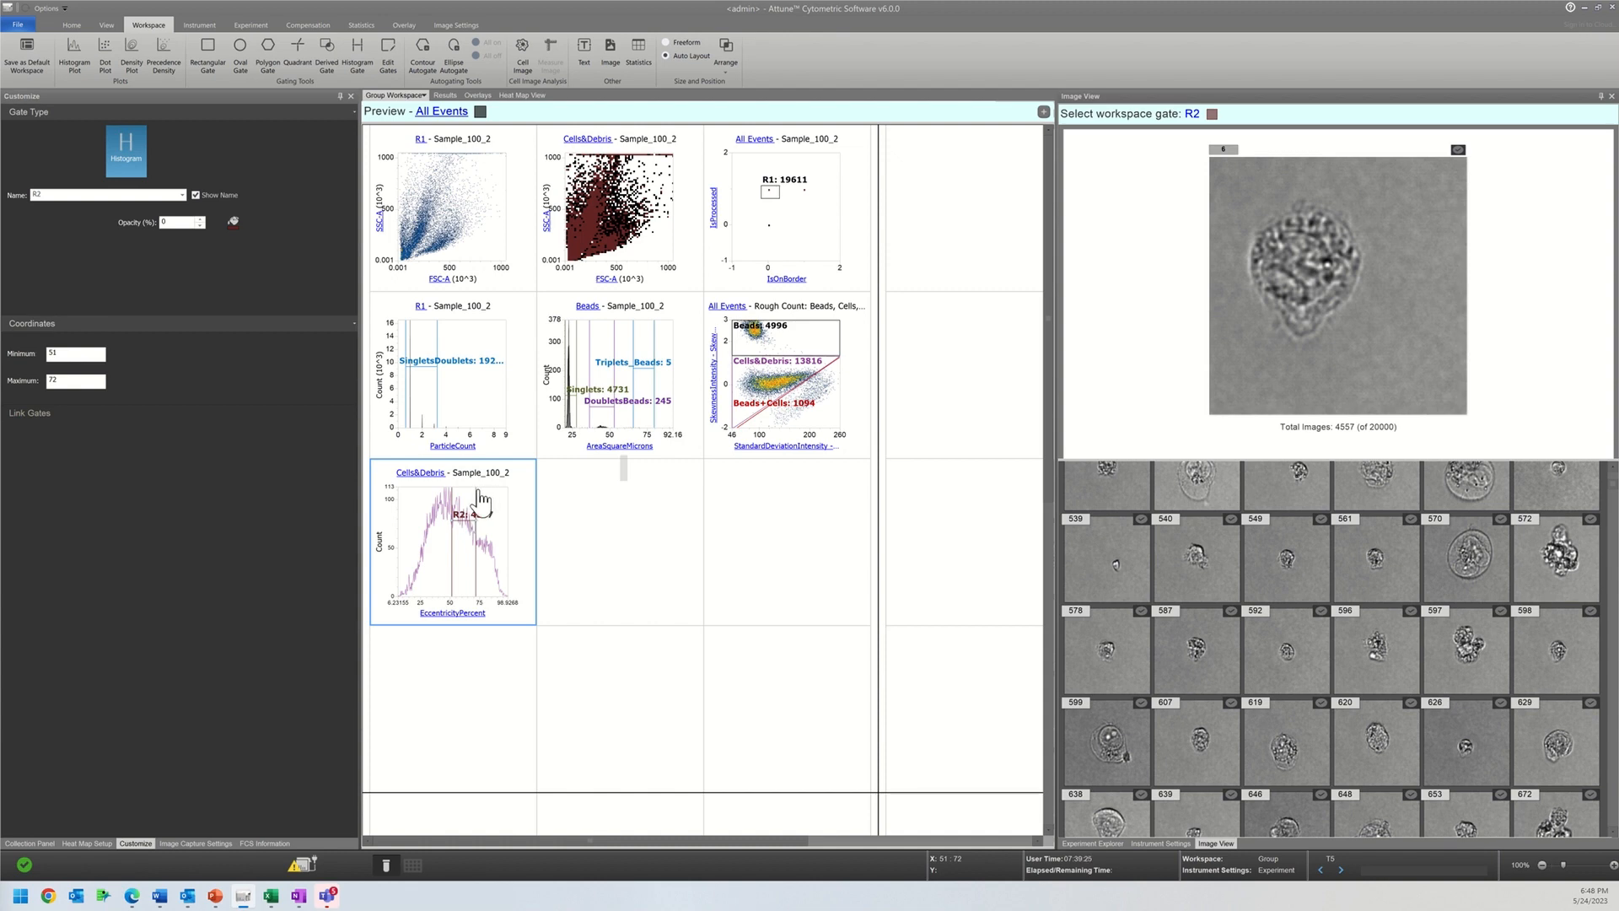
left_click_drag(475, 494, 400, 496)
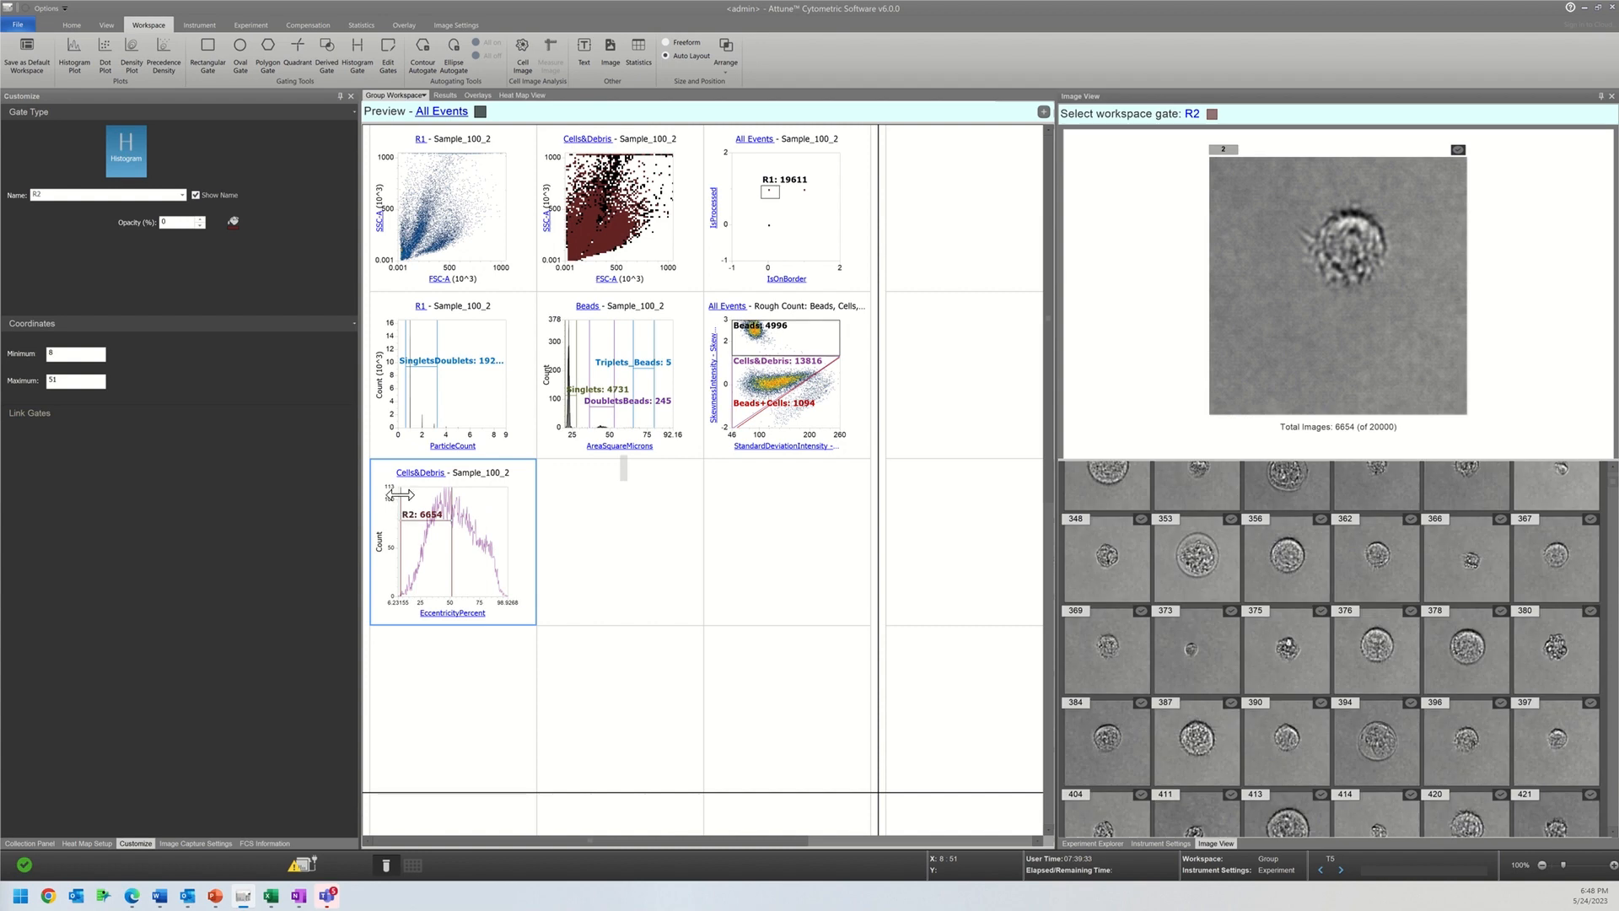
right_click(672, 526)
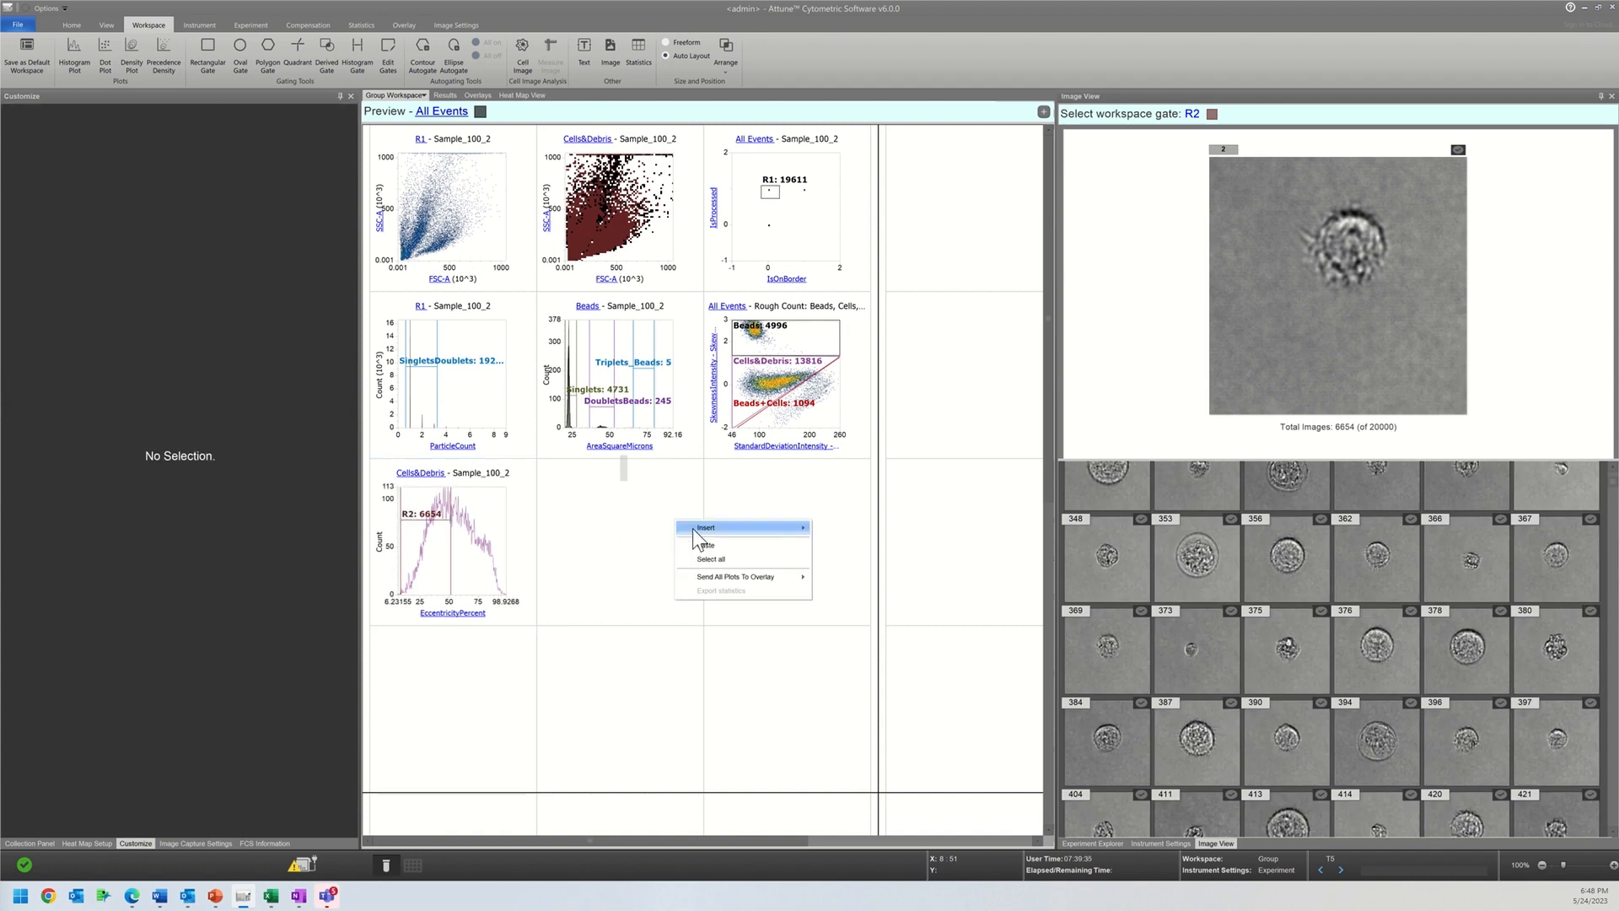
mouse_move(742, 527)
left_click(823, 526)
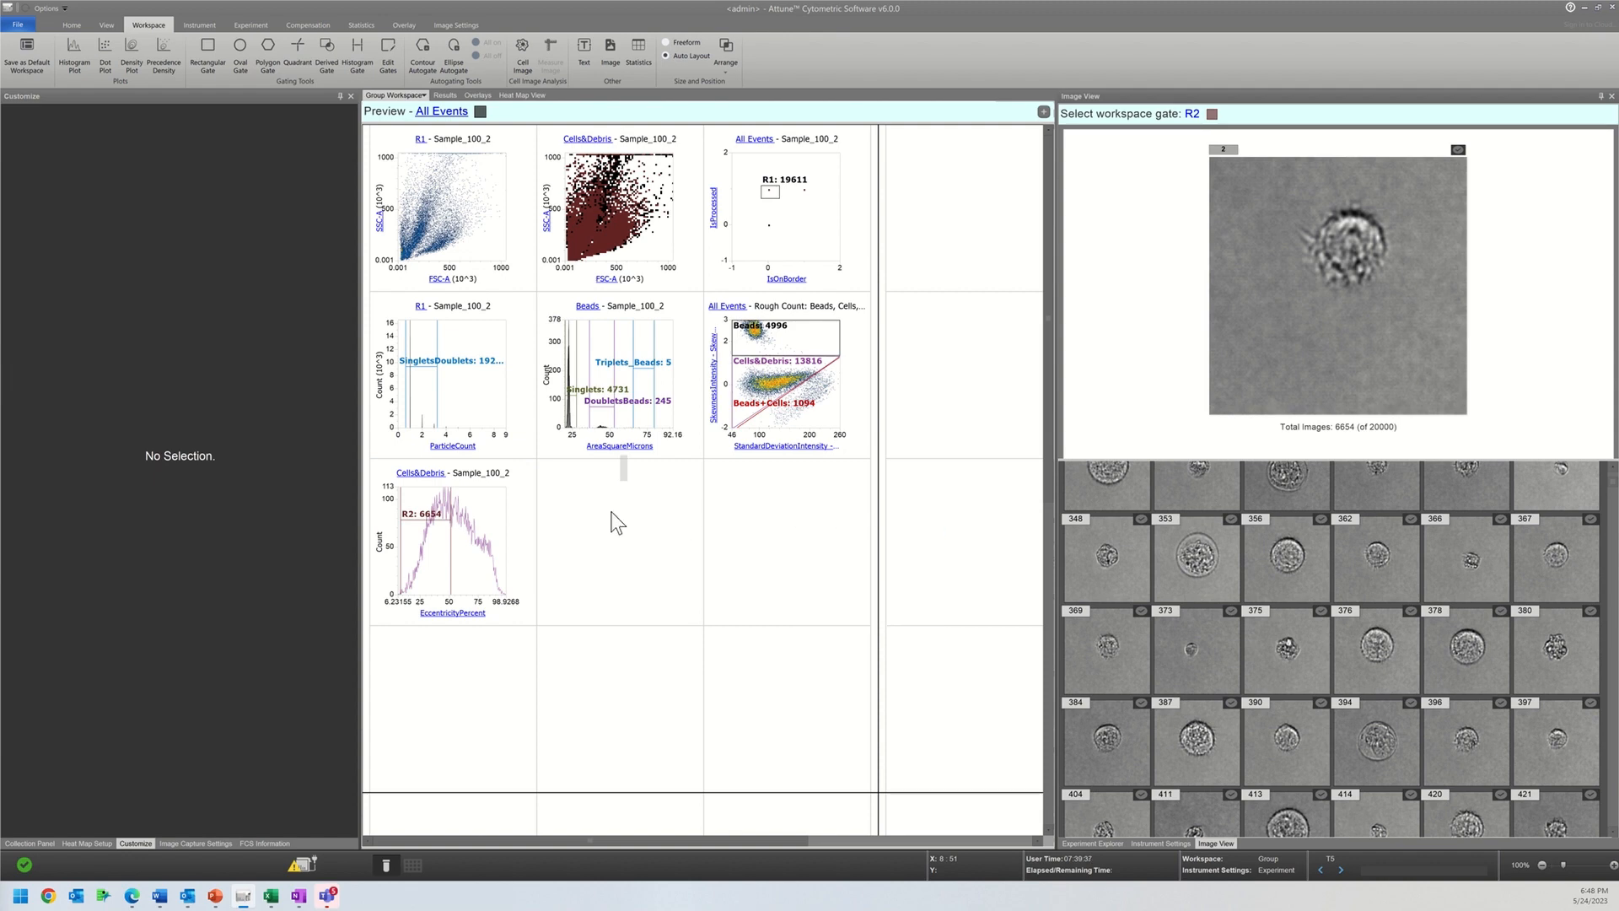
Step: Insert a histogram plot in the empty cell beside the EccentricityPercent histogram and set its population to Cells&Debris
right_click(583, 508)
mouse_move(687, 517)
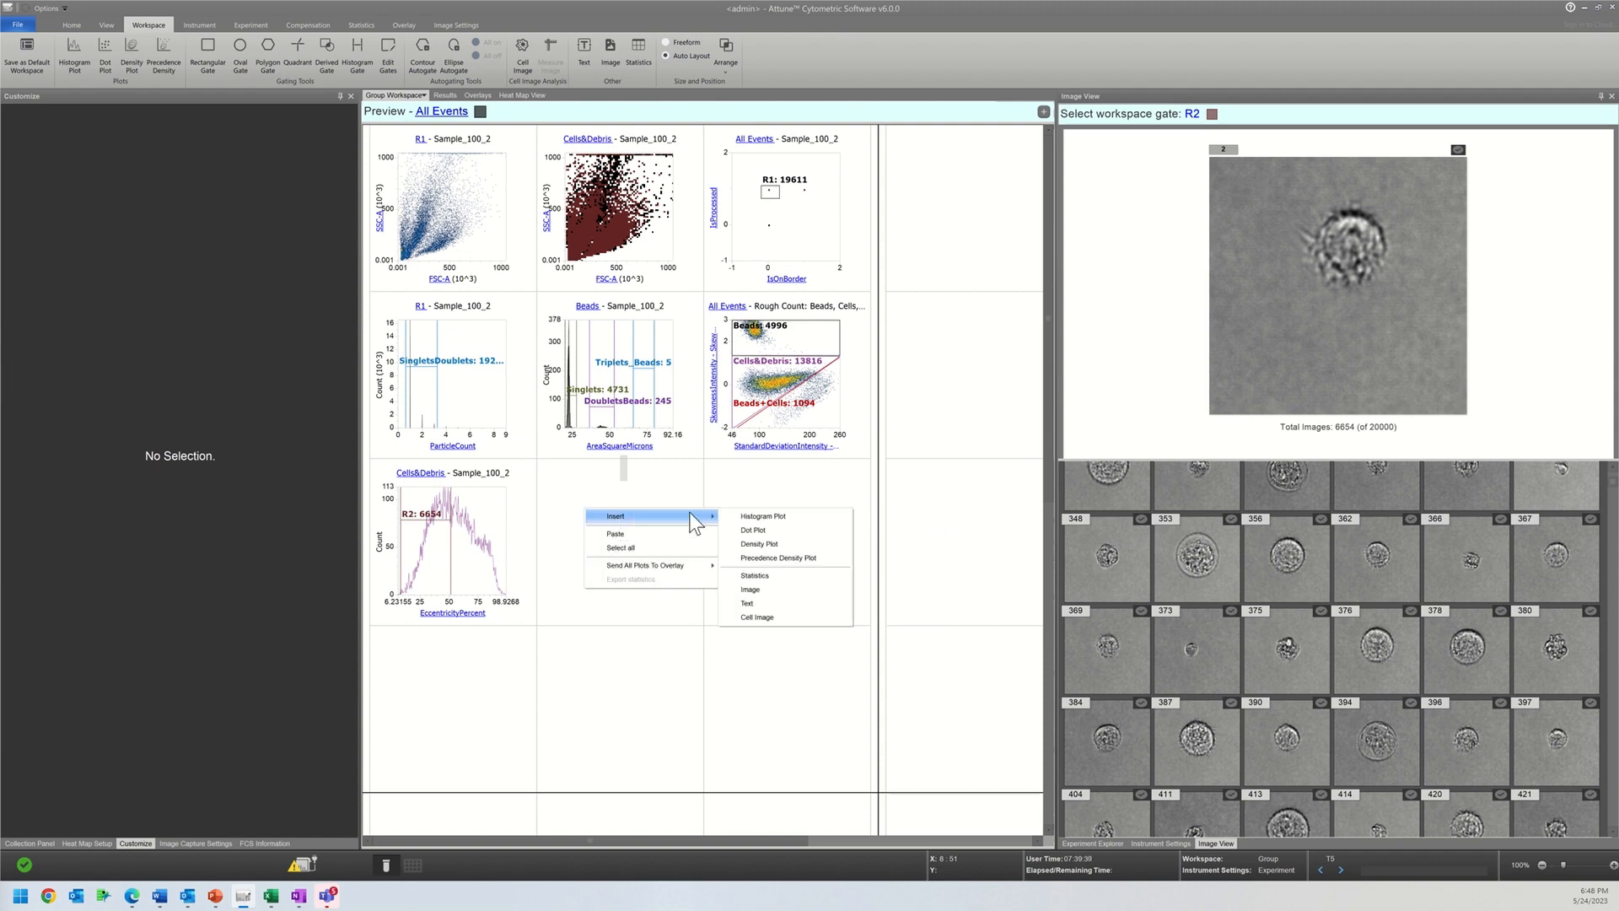
left_click(759, 517)
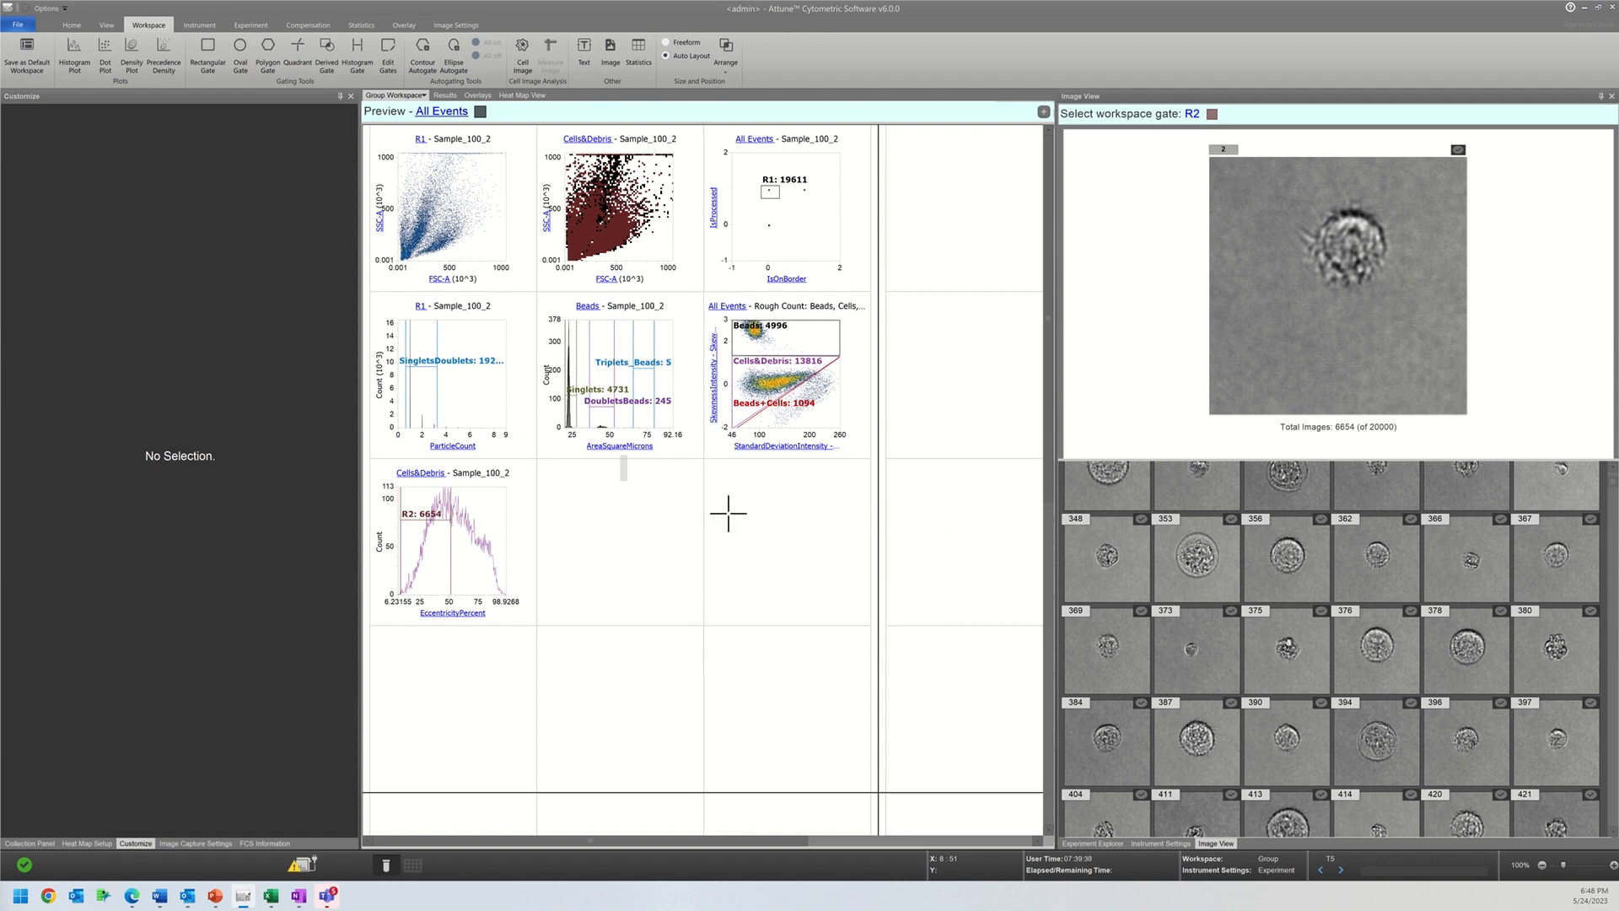
left_click(666, 500)
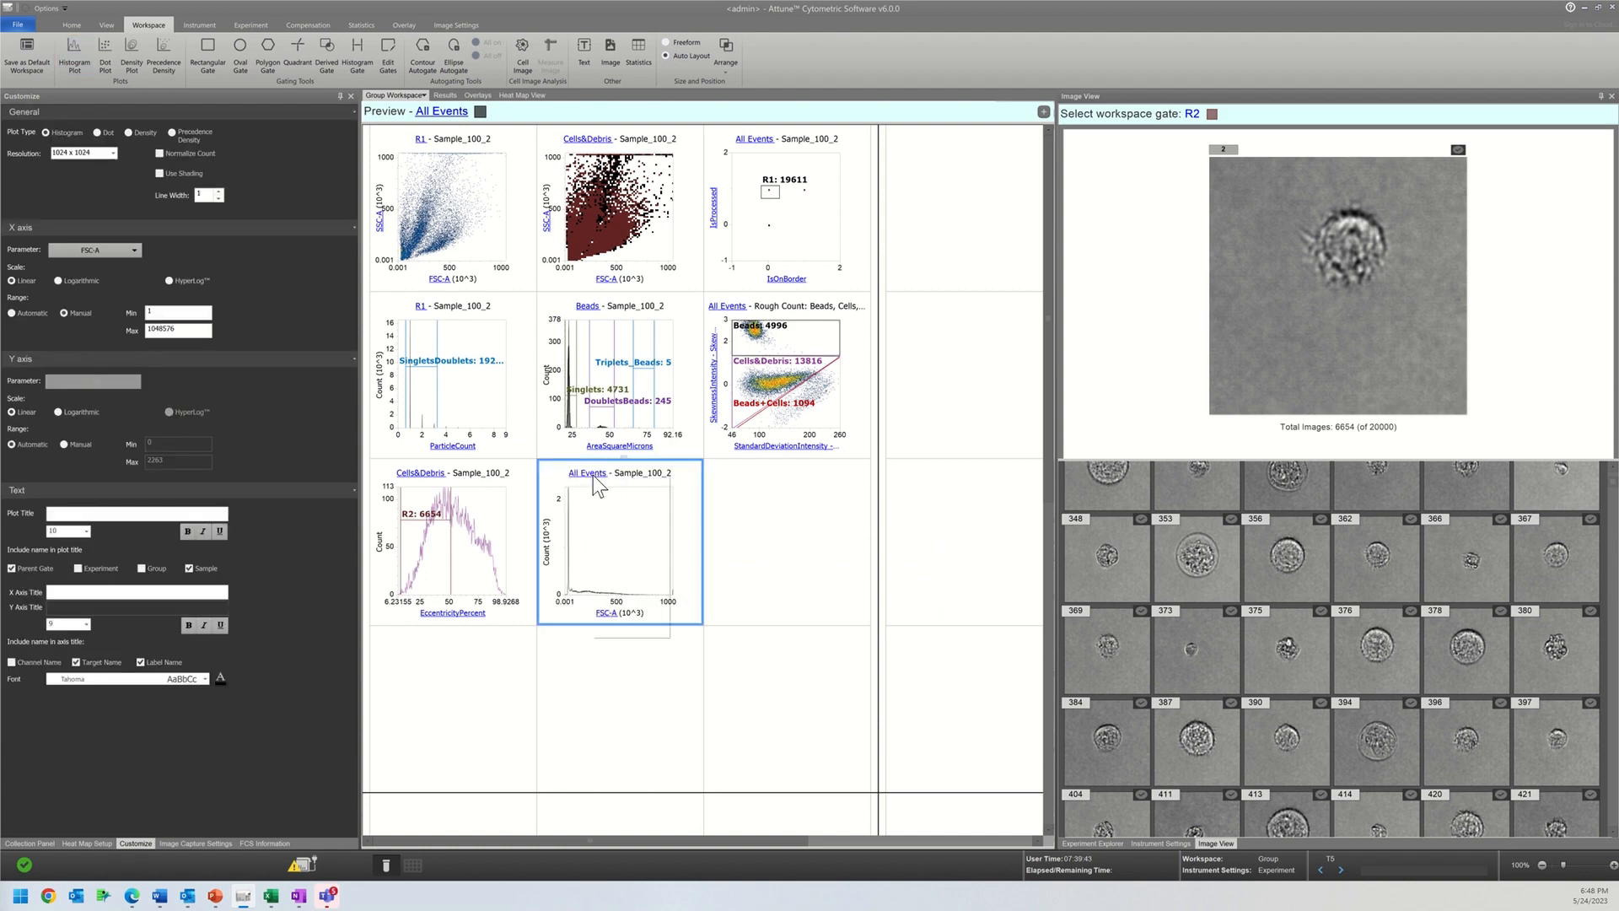
left_click(588, 473)
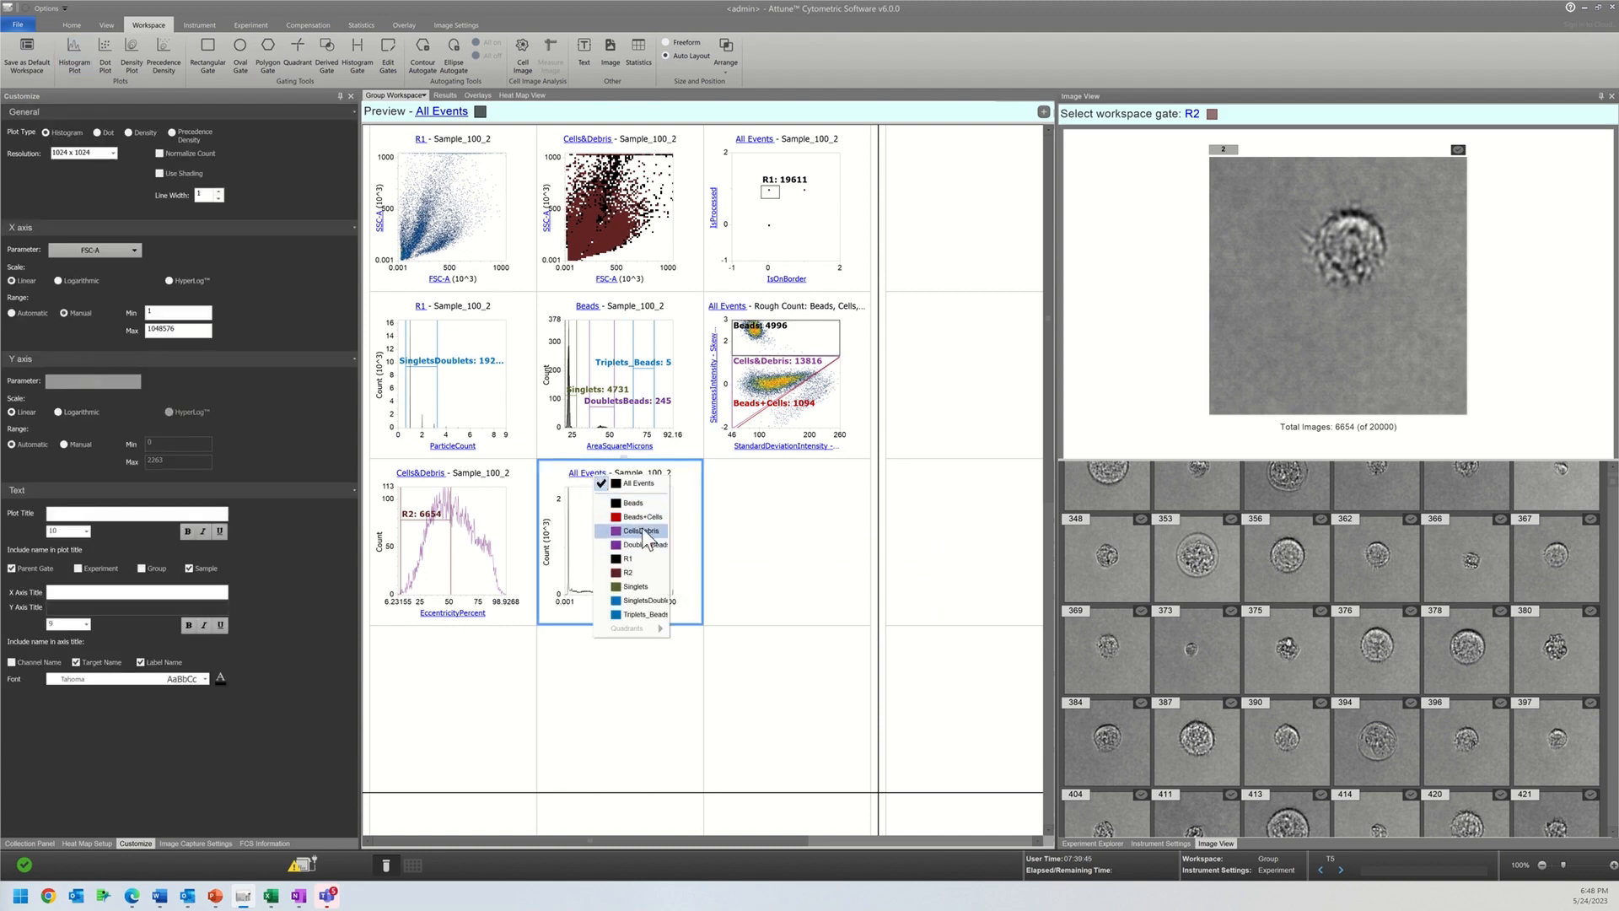
left_click(641, 530)
Step: Set the new histogram's X parameter to the shape feature AreaSquareMicrons
left_click(604, 614)
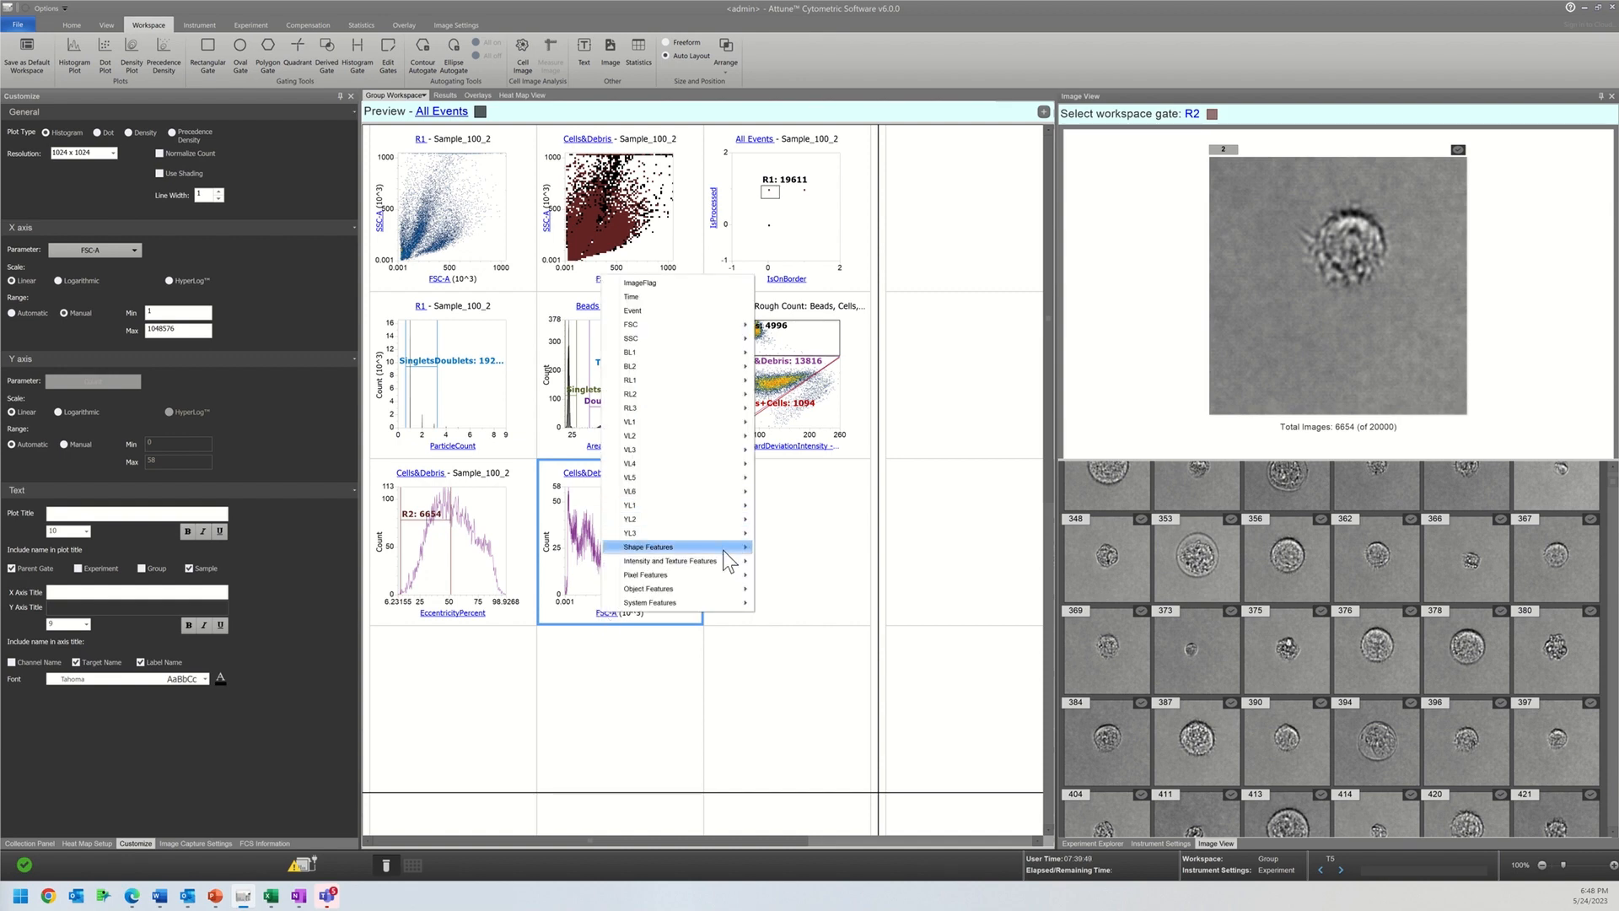
mouse_move(724, 550)
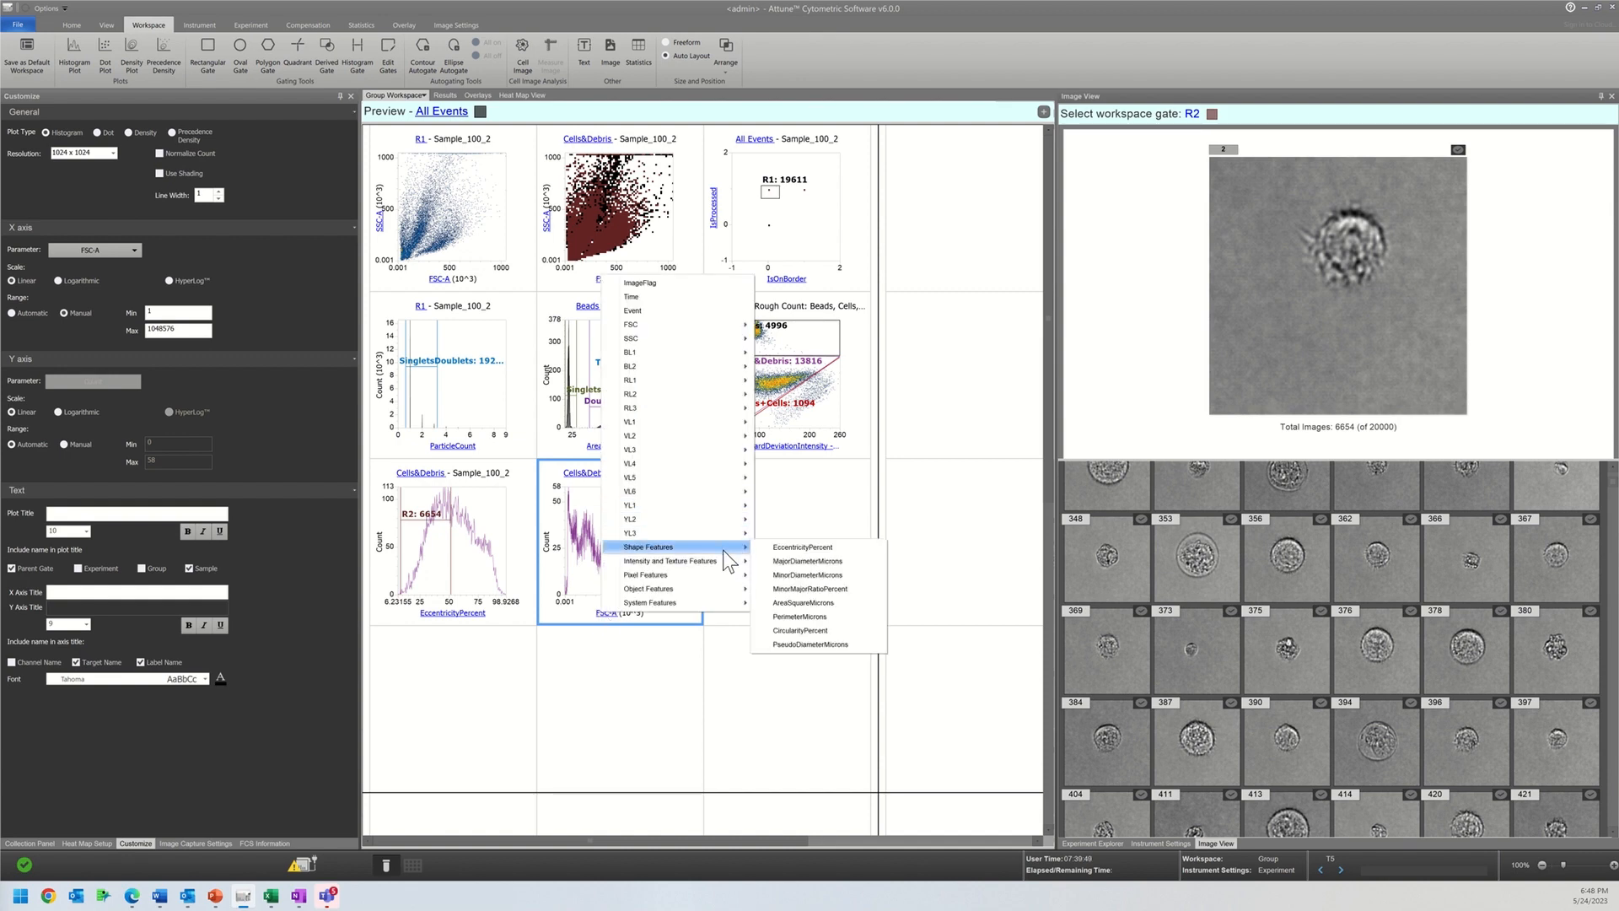
left_click(791, 605)
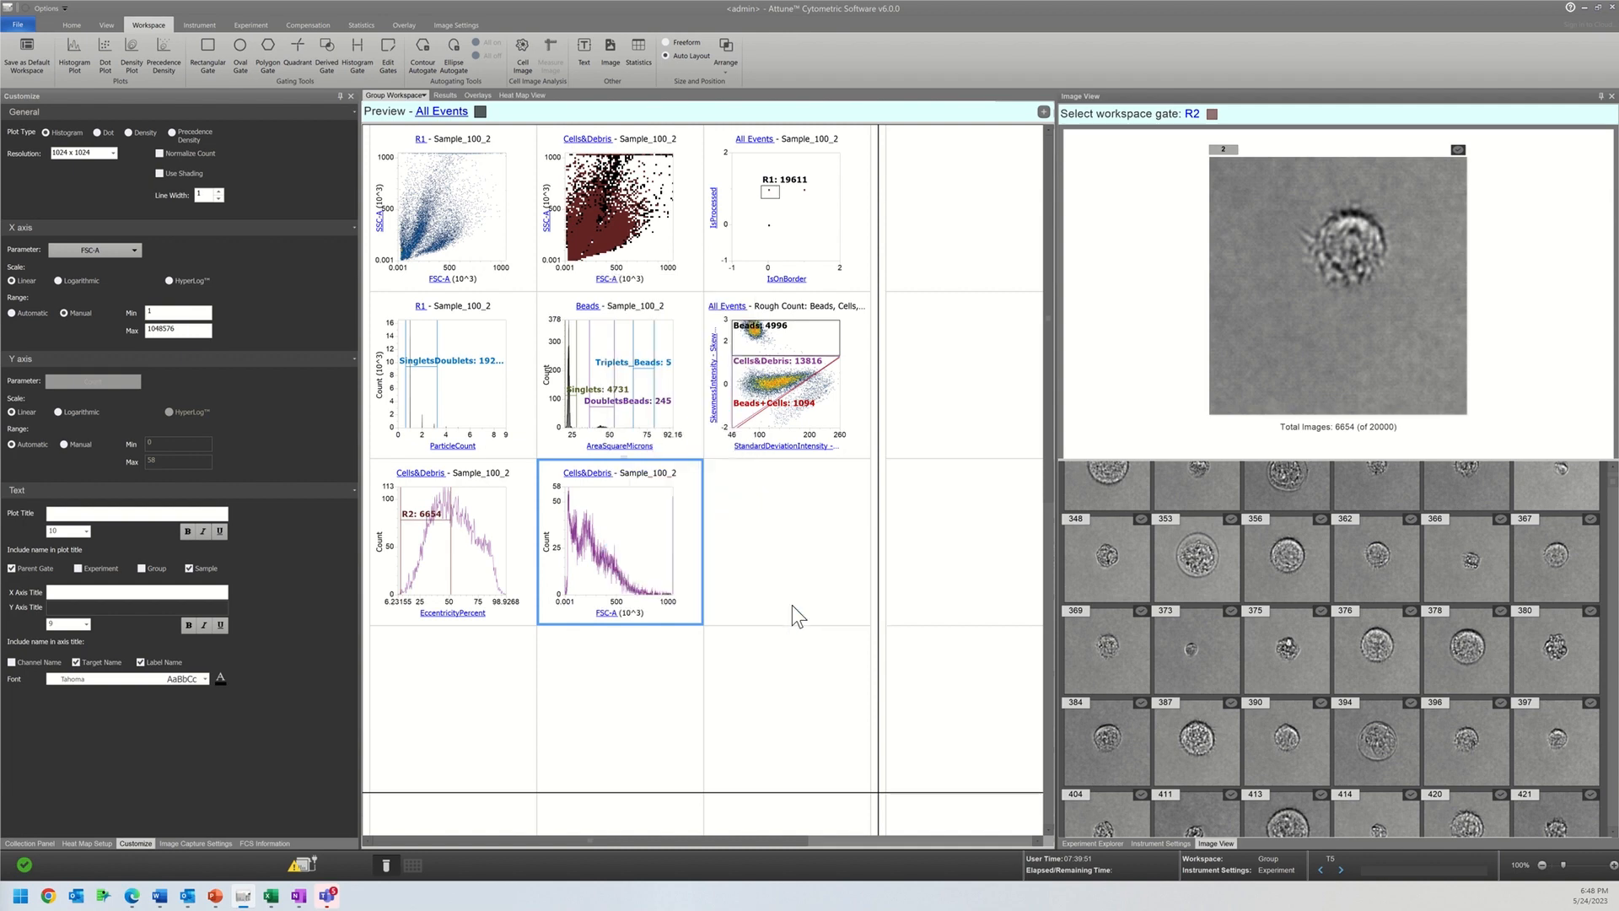
Step: Set the new histogram's X parameter to PerimeterMicrons and add a histogram gate over its low-perimeter end, up to about 32
left_click(620, 611)
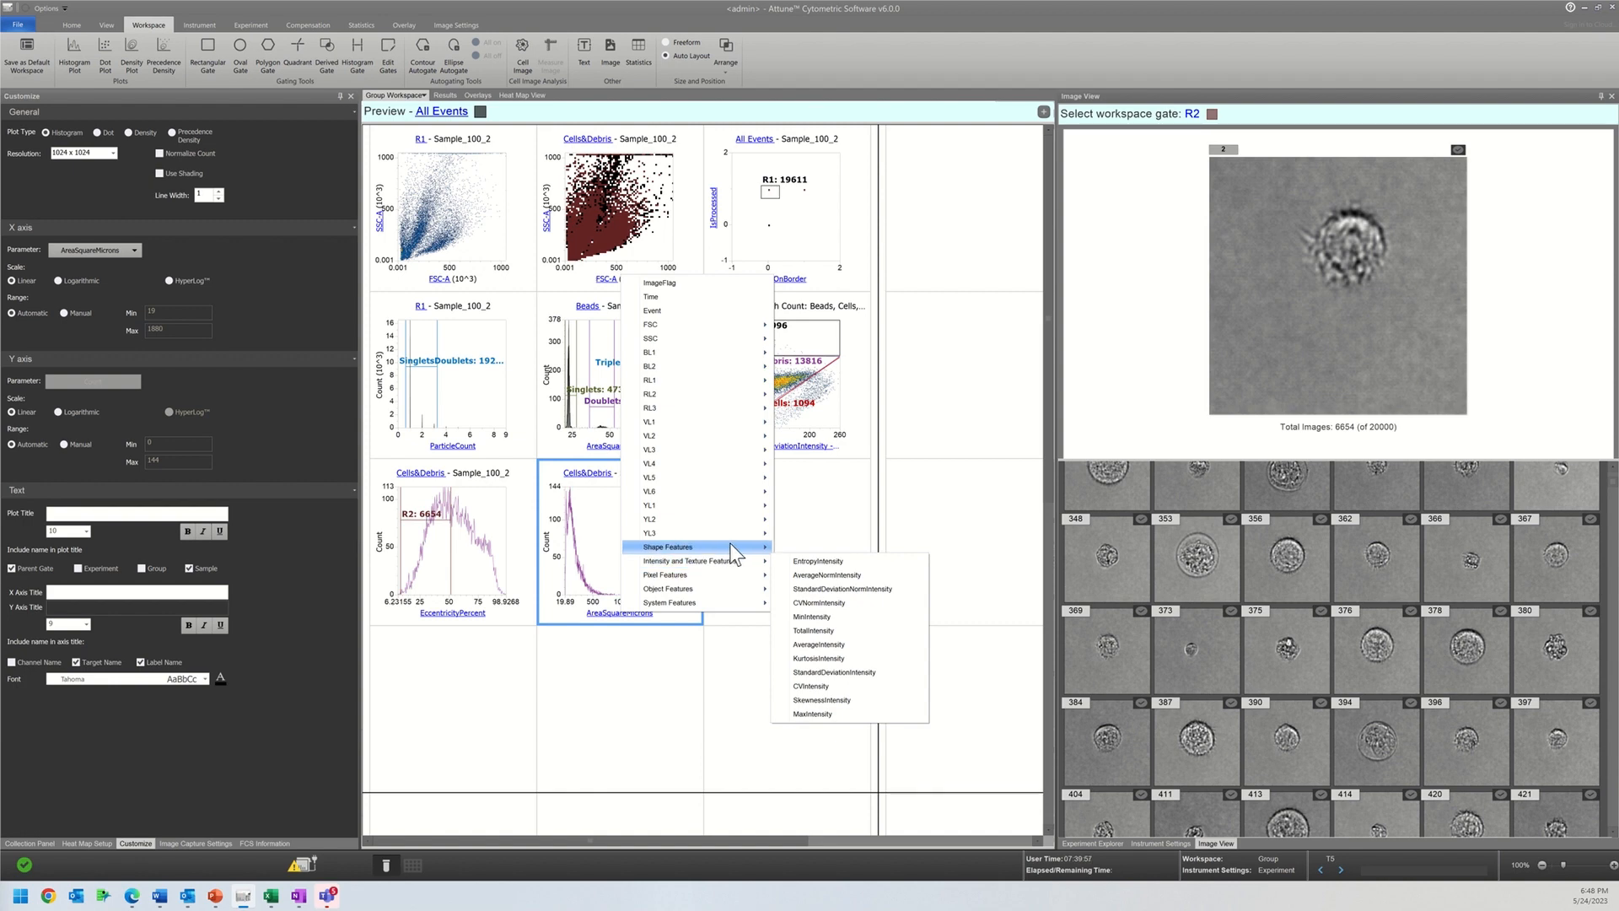
left_click(827, 620)
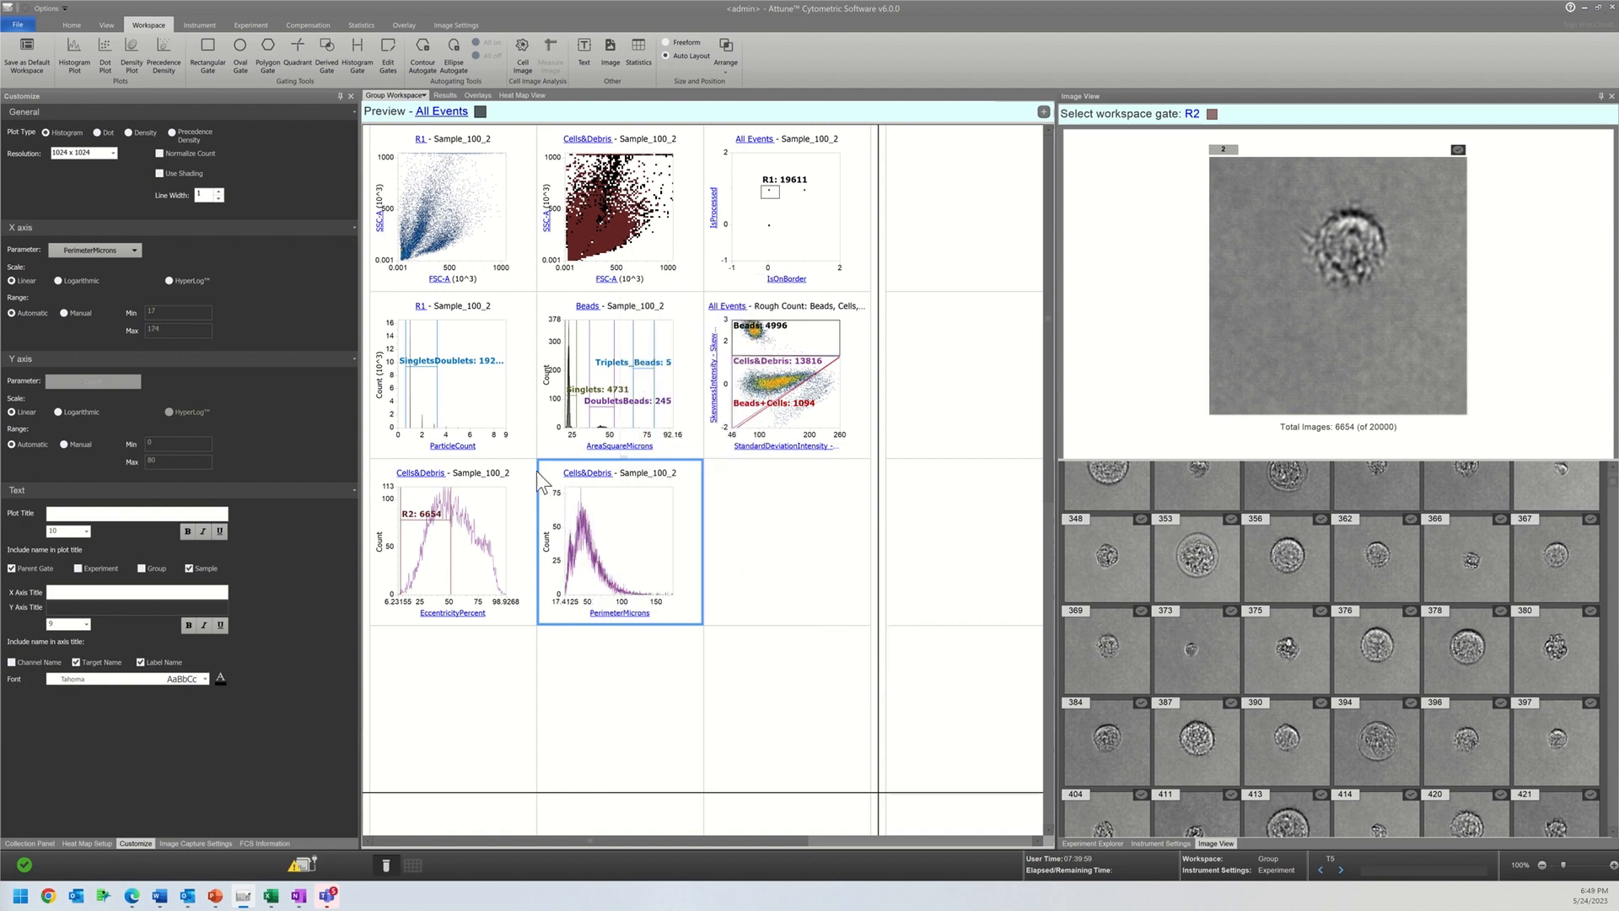
left_click(357, 52)
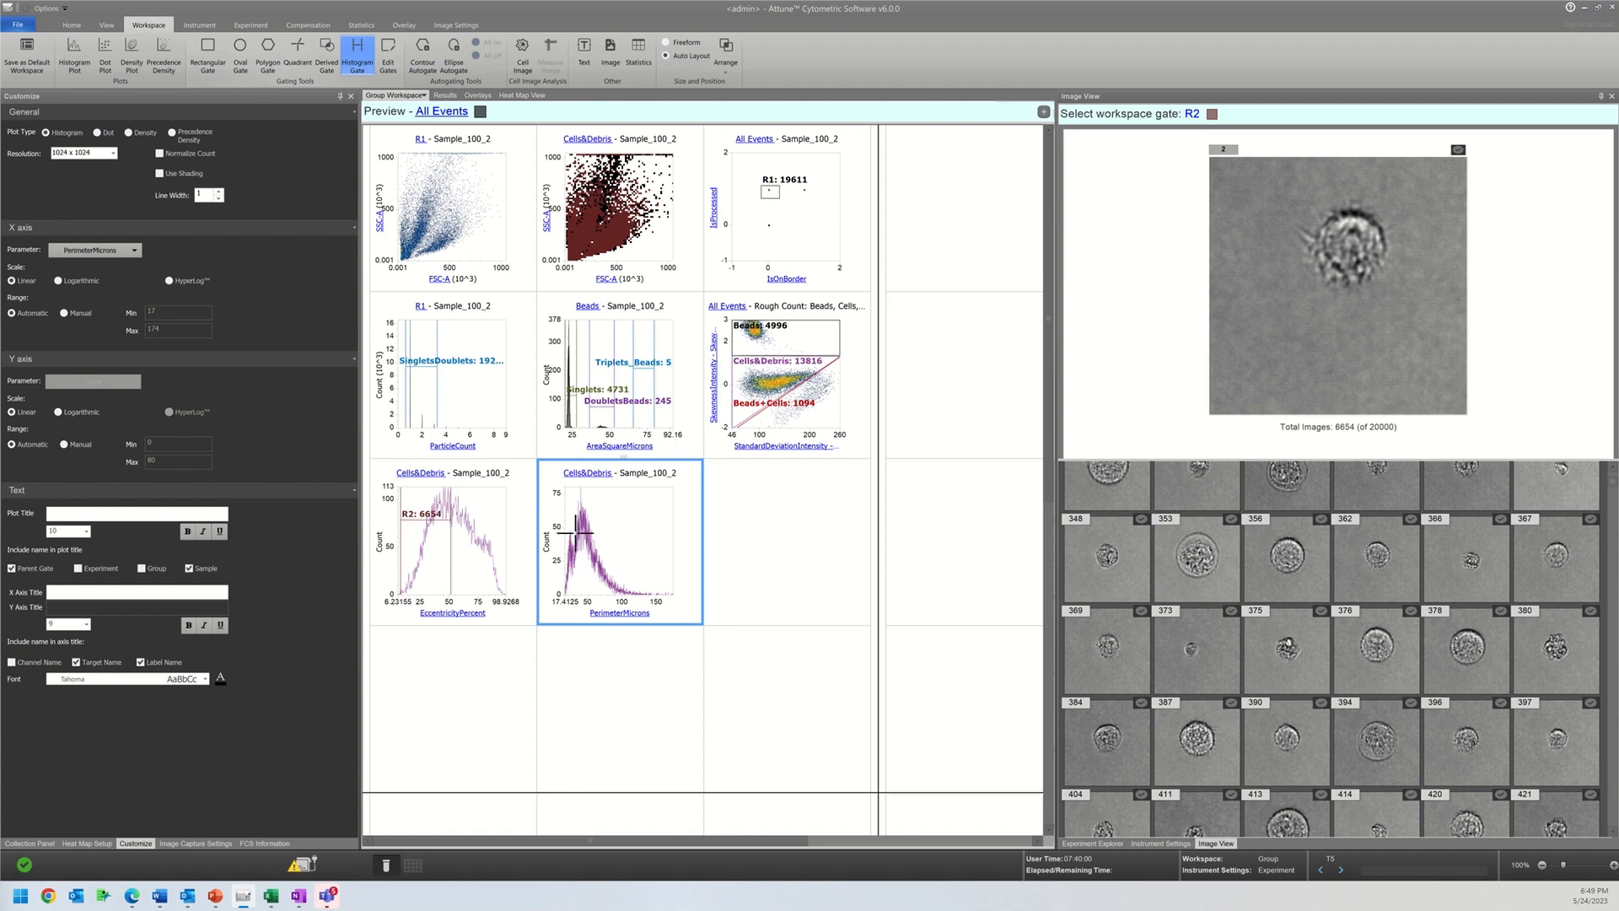
left_click(576, 533)
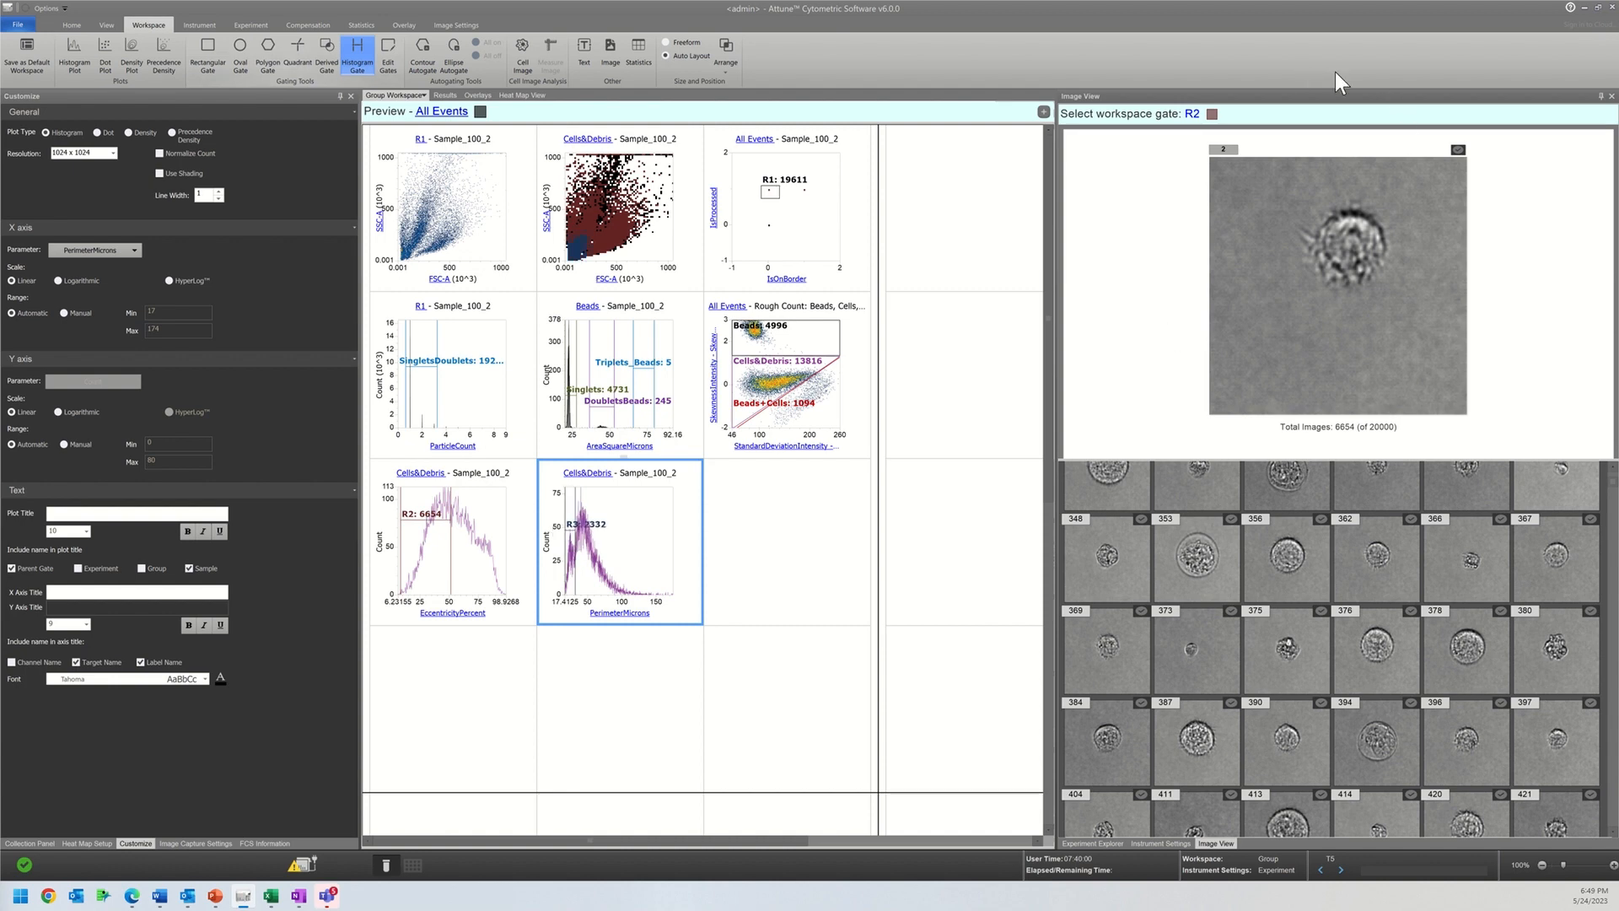
Step: Show the images of gate R3 in the image view and examine the small-perimeter cells
left_click(1194, 114)
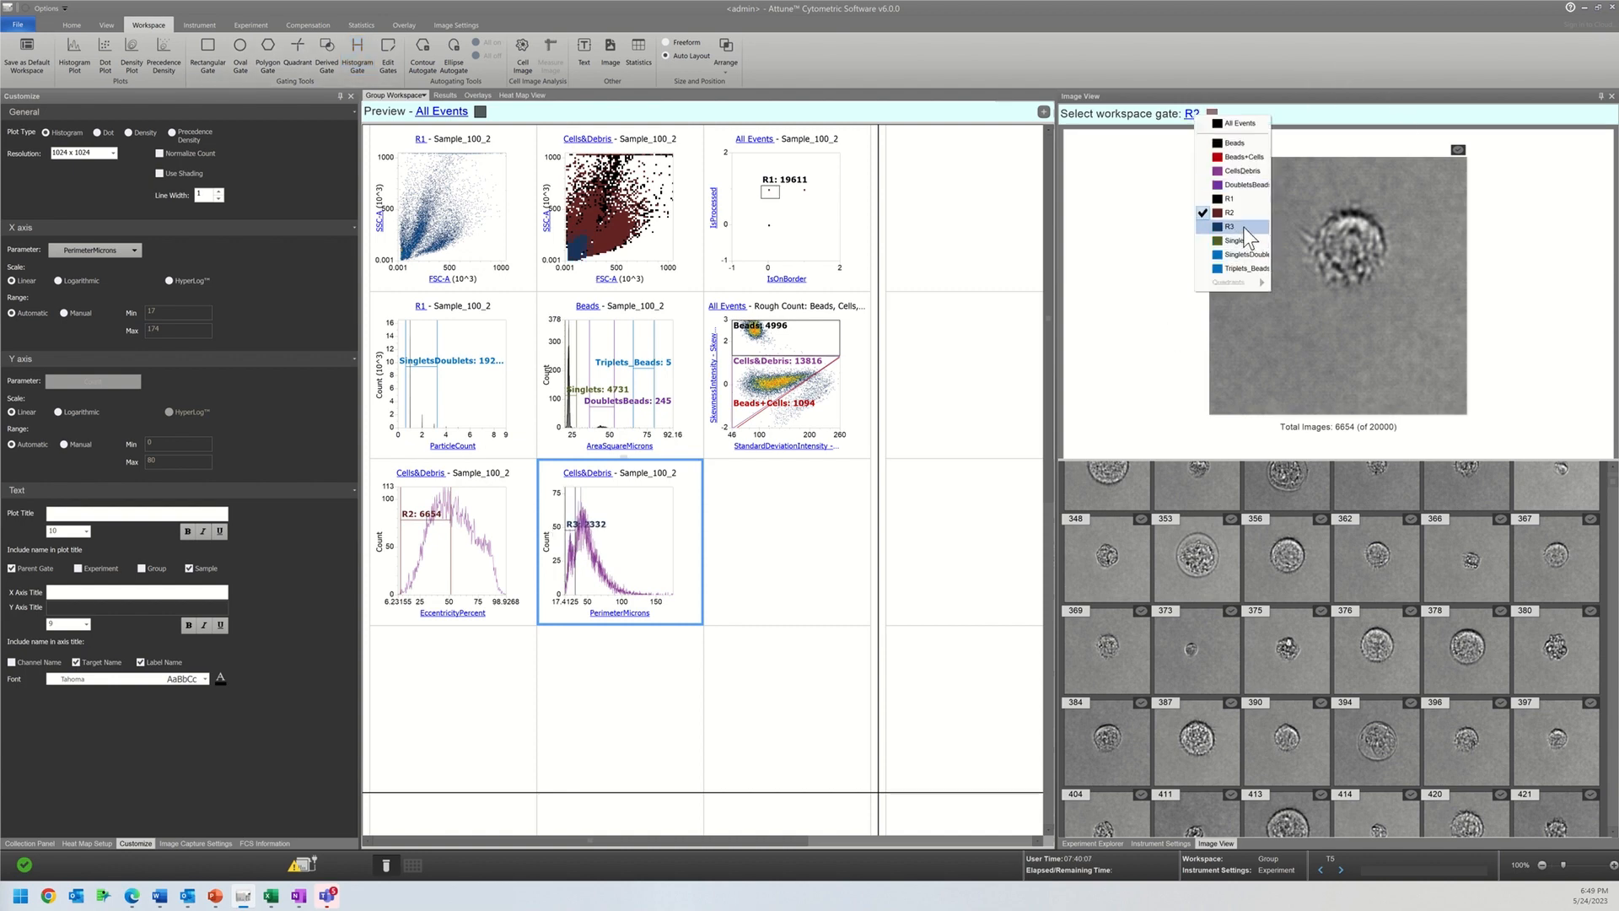
left_click(1243, 226)
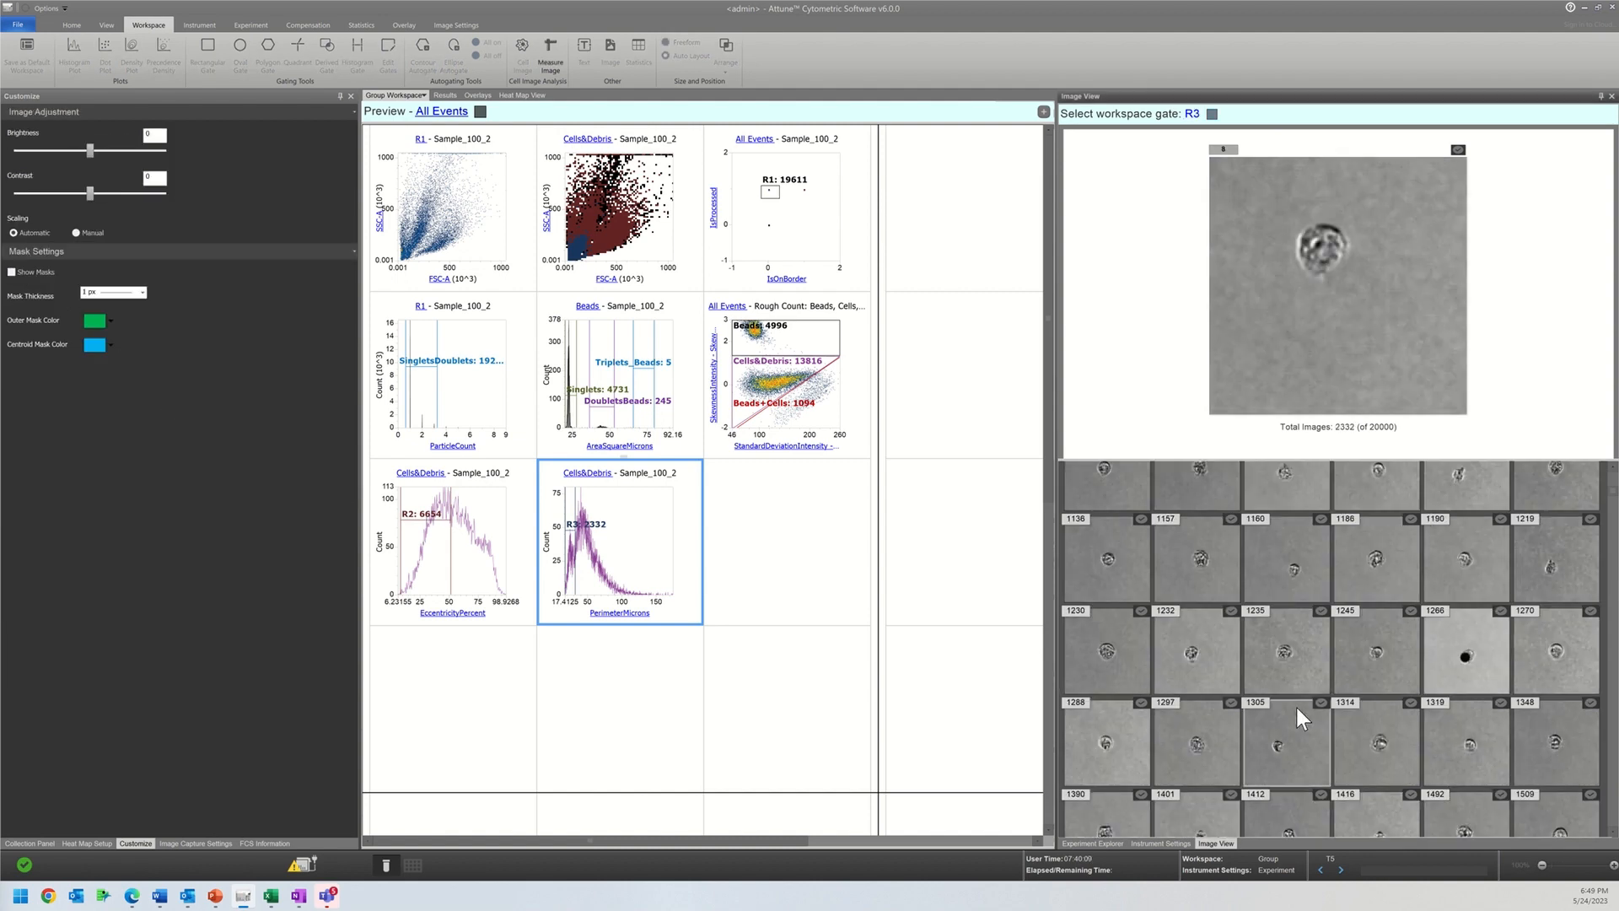
scroll(1297, 707, "down", 5)
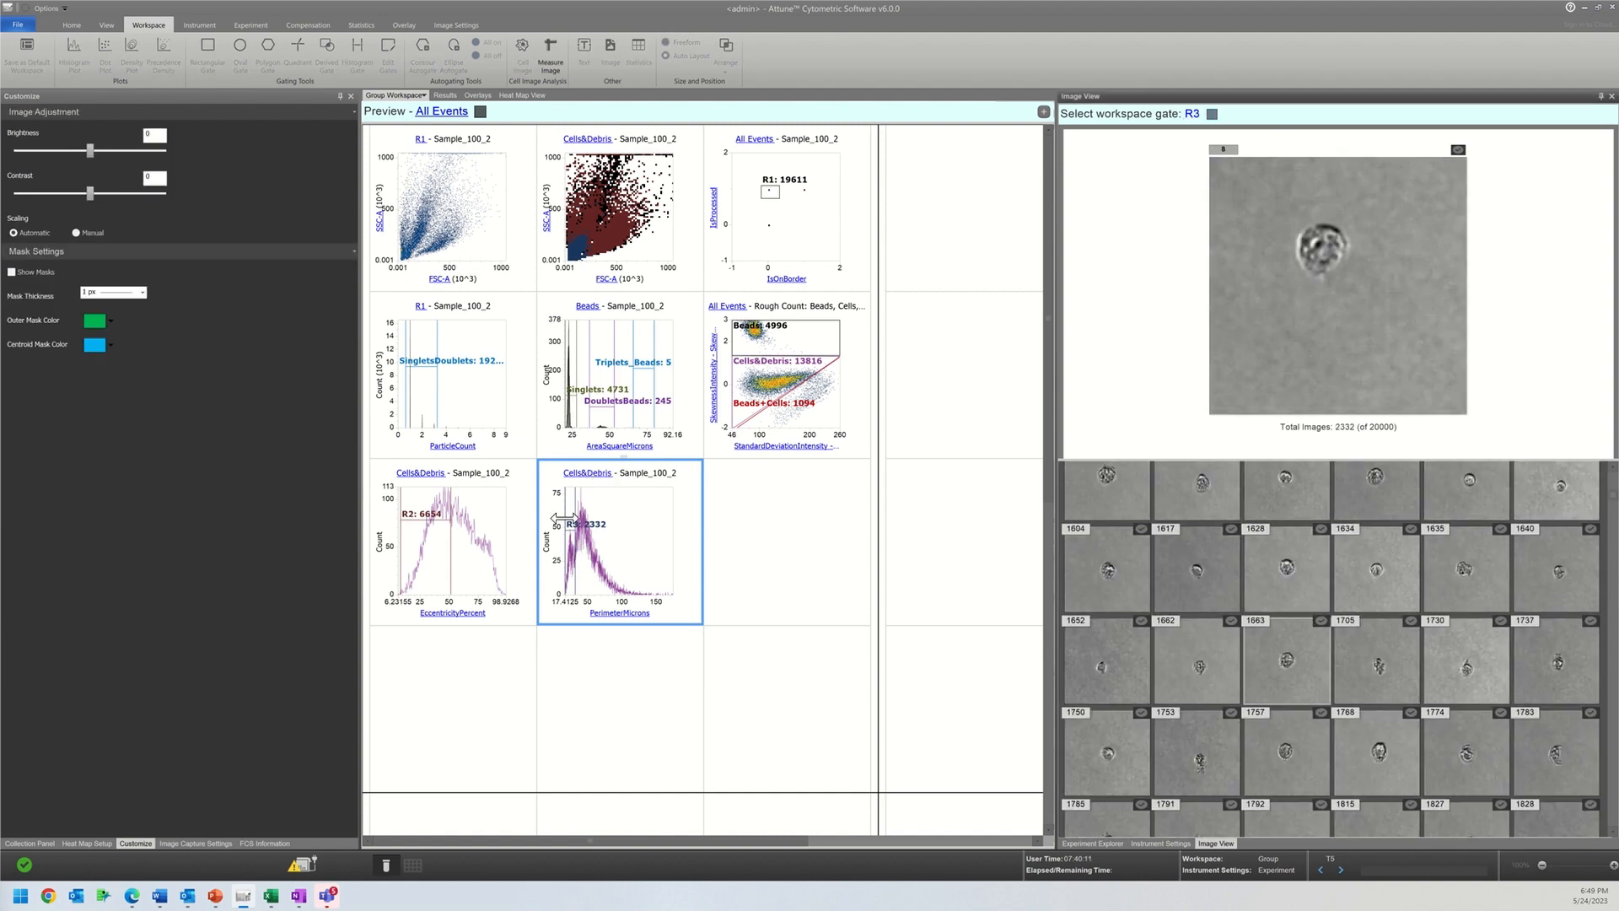
Step: Shift gate R3 to larger perimeters to compare its images, trying about 32–62 and 50–62 and finishing at about 40–52
left_click_drag(572, 528, 596, 515)
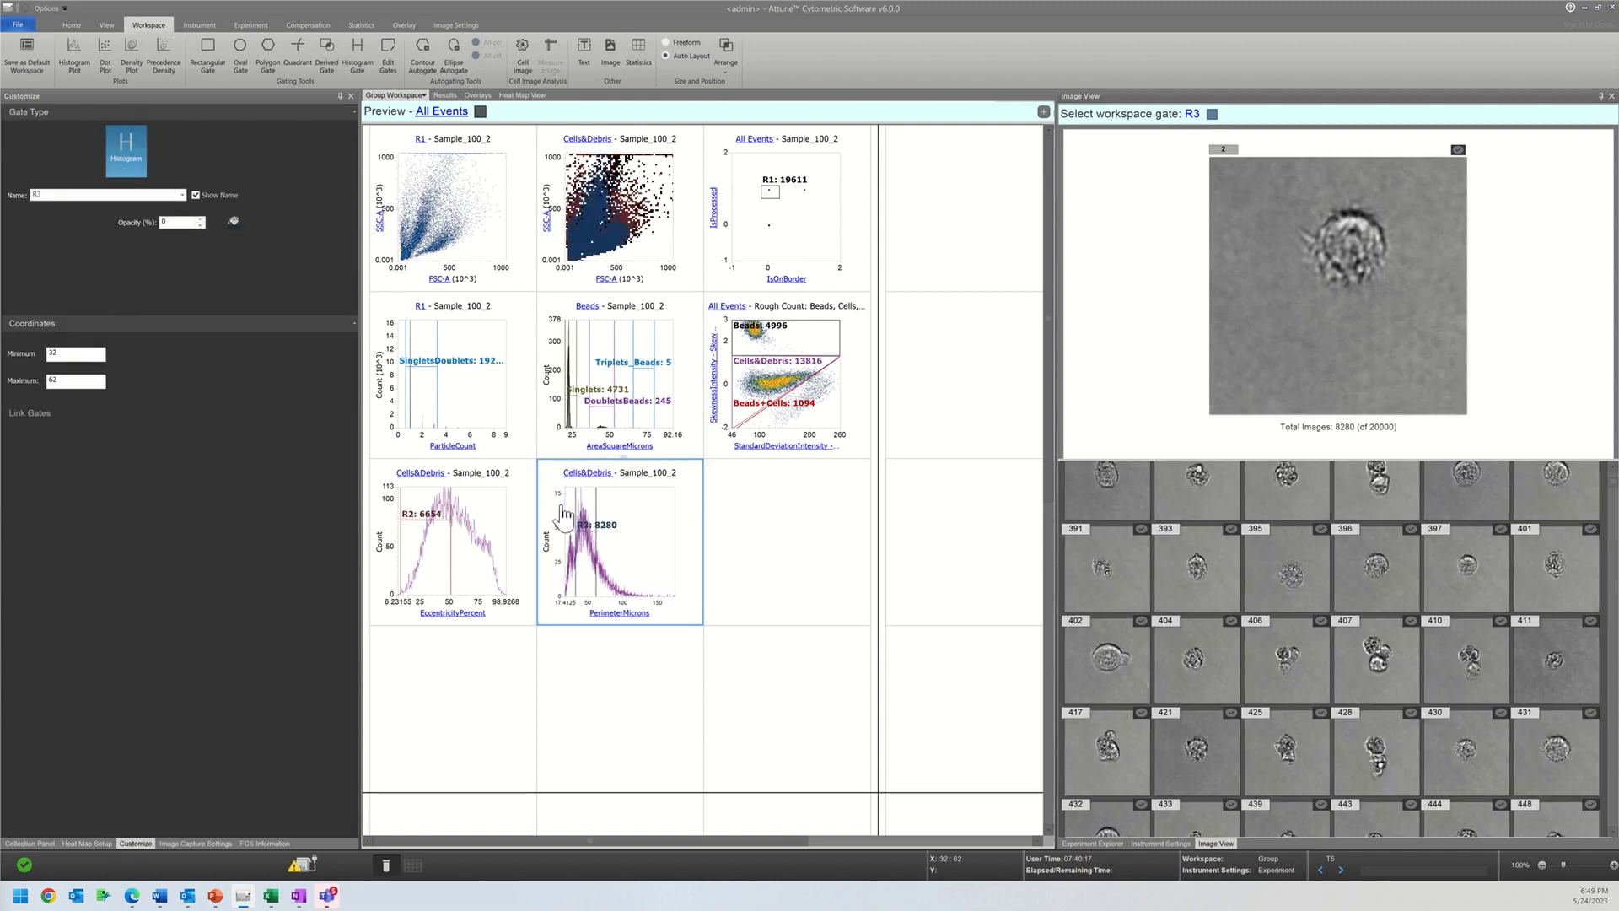
left_click_drag(577, 508, 587, 507)
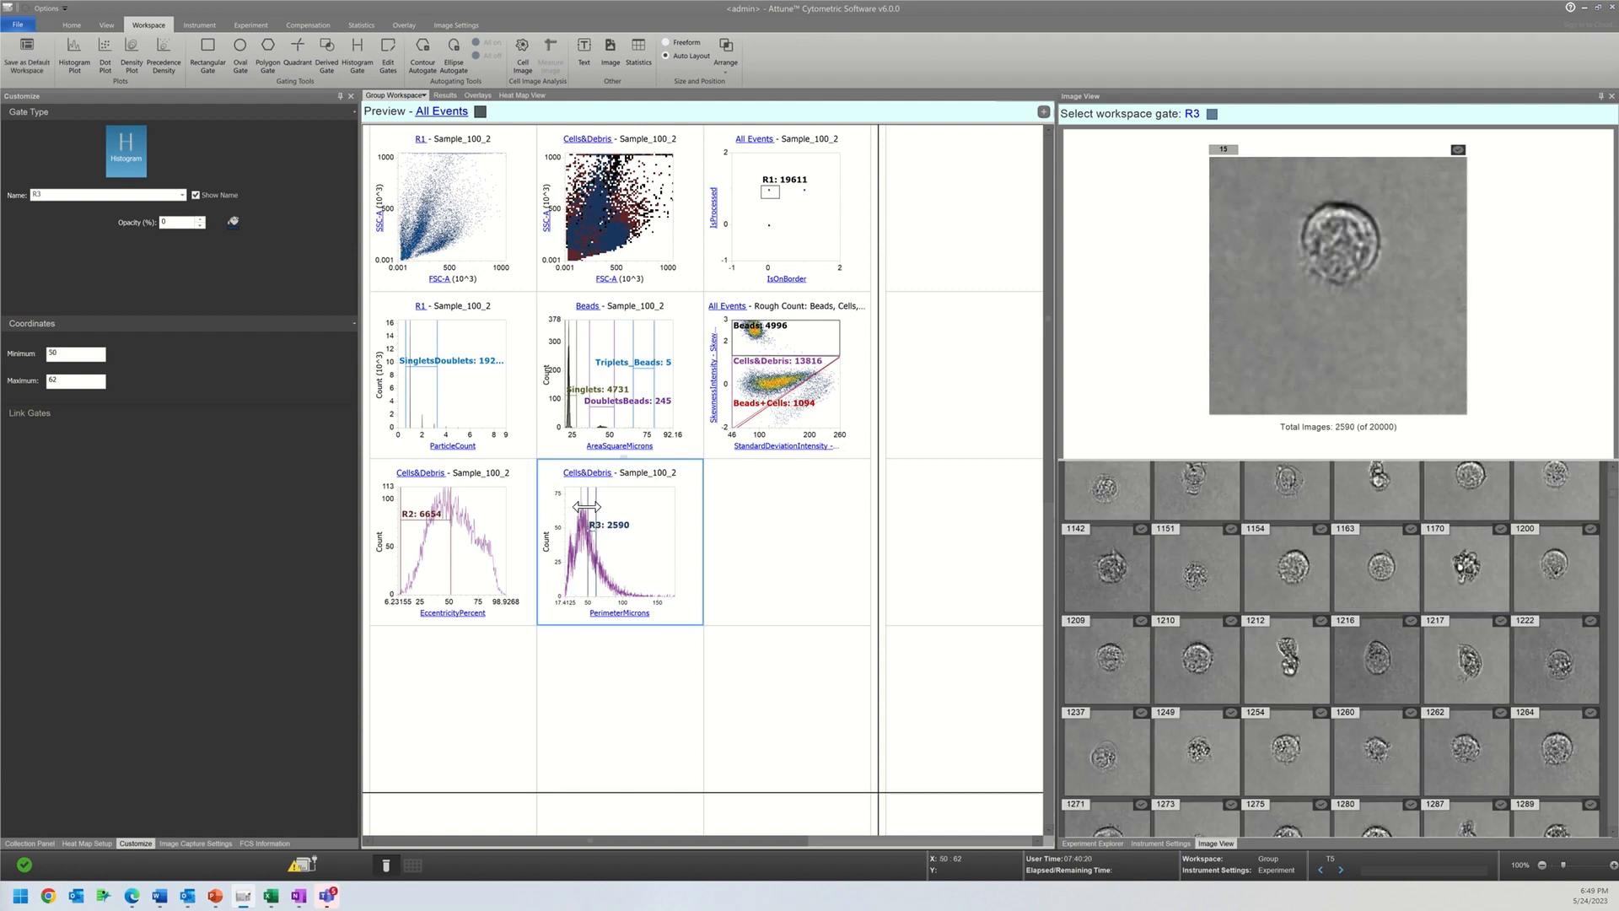
left_click_drag(591, 529, 585, 529)
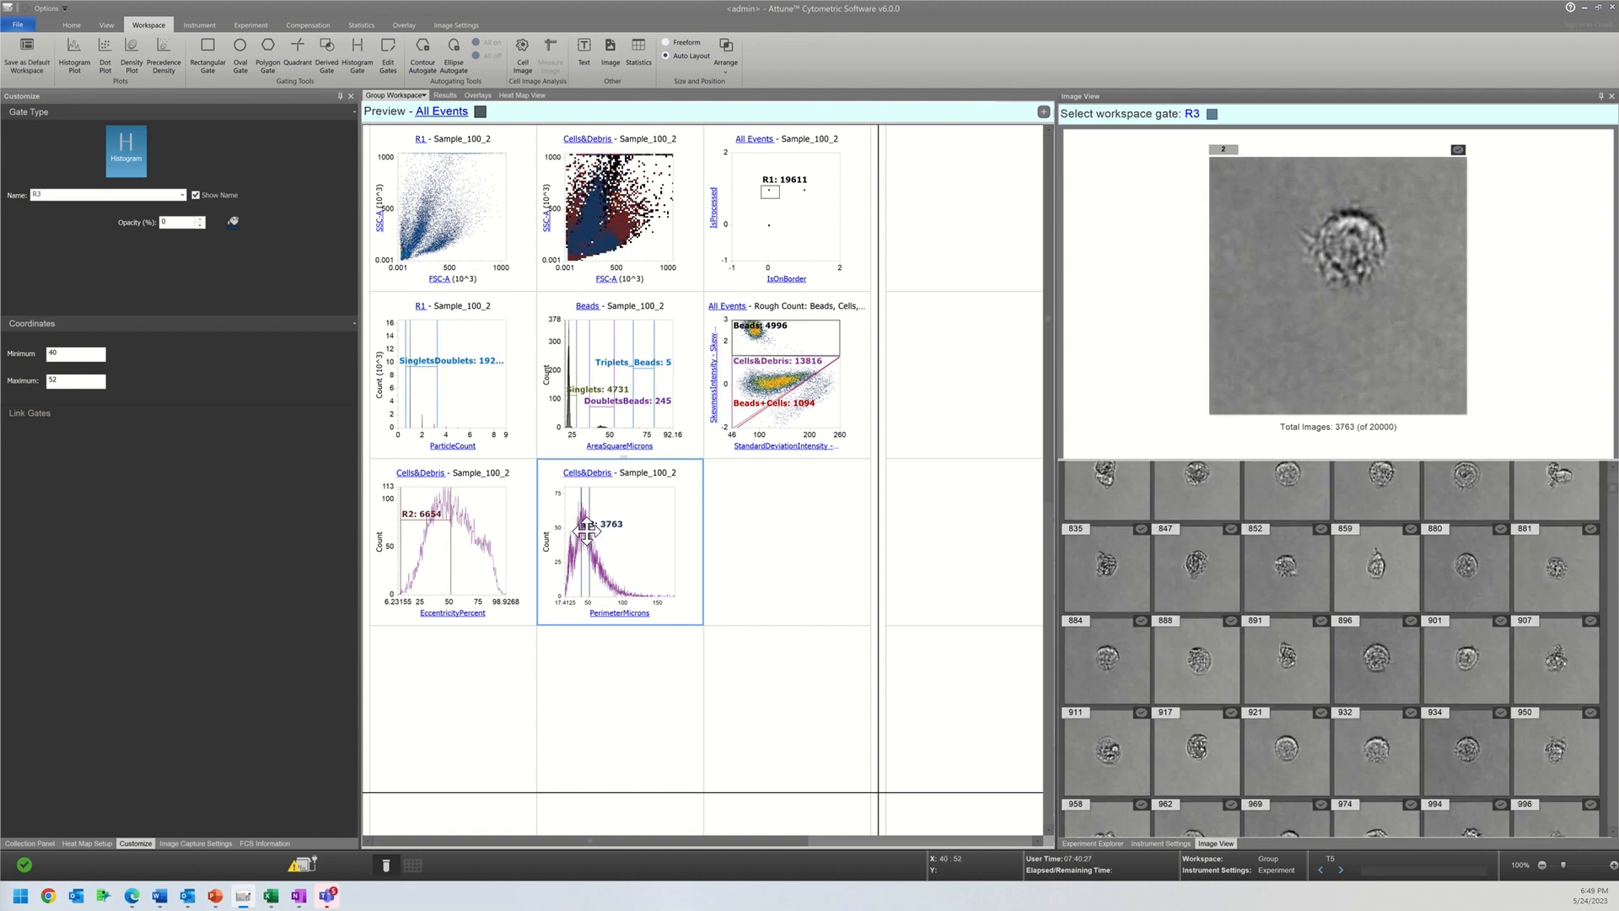
Step: Shift gate R3 to perimeters of 36–48 and 92–104 to compare images, and set the histogram's X parameter to AreaSquareMicrons
left_click_drag(581, 530, 578, 530)
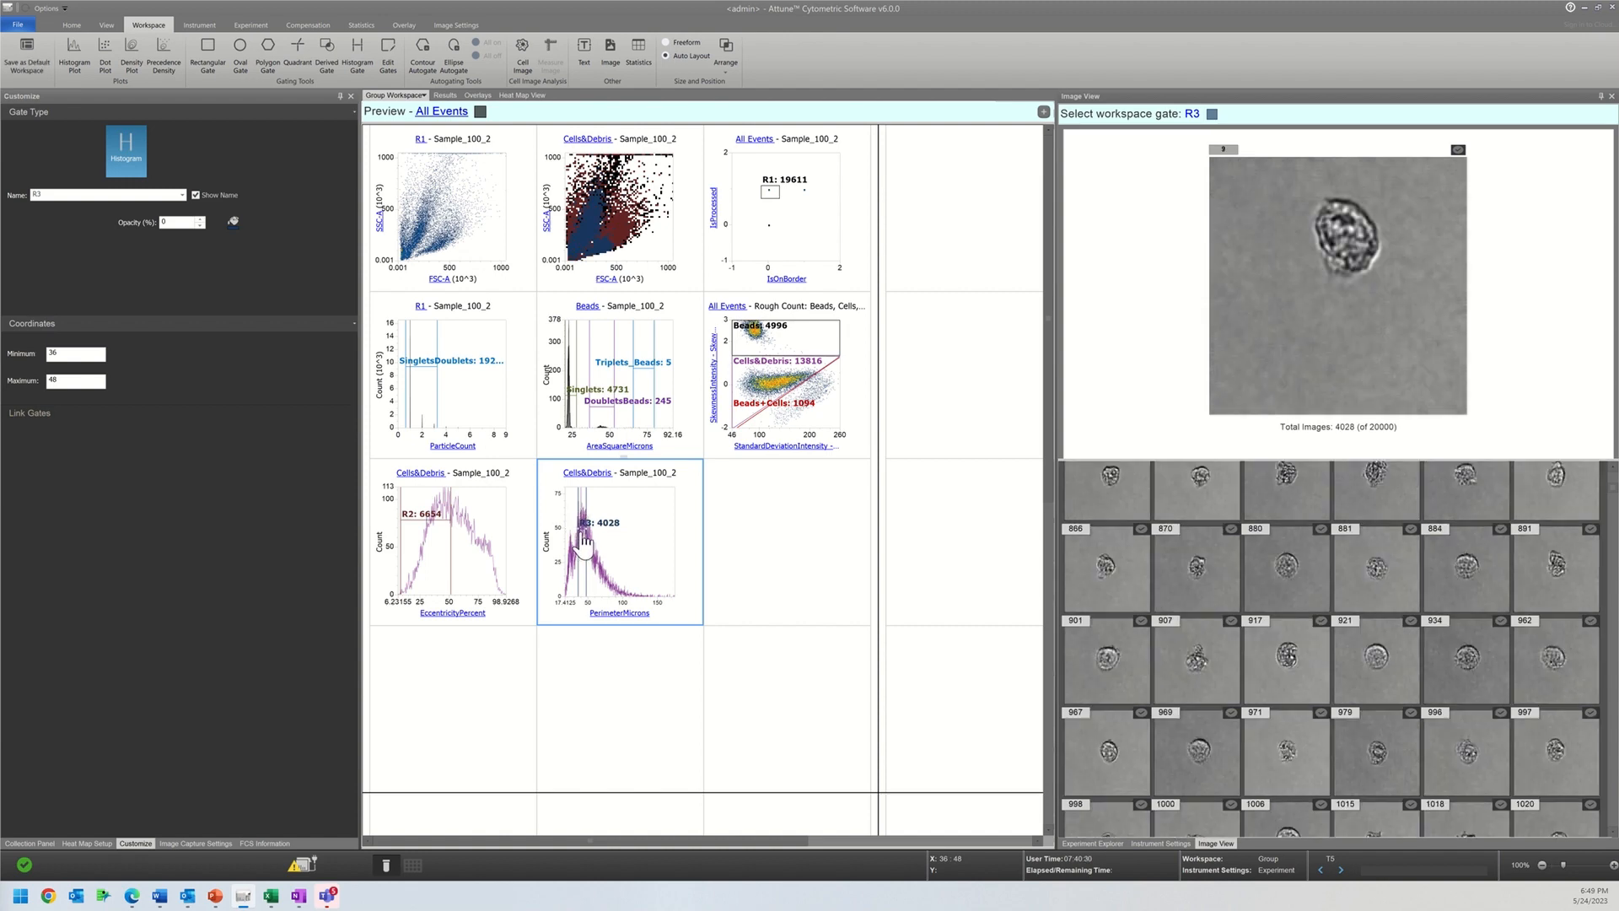
left_click_drag(585, 539, 622, 538)
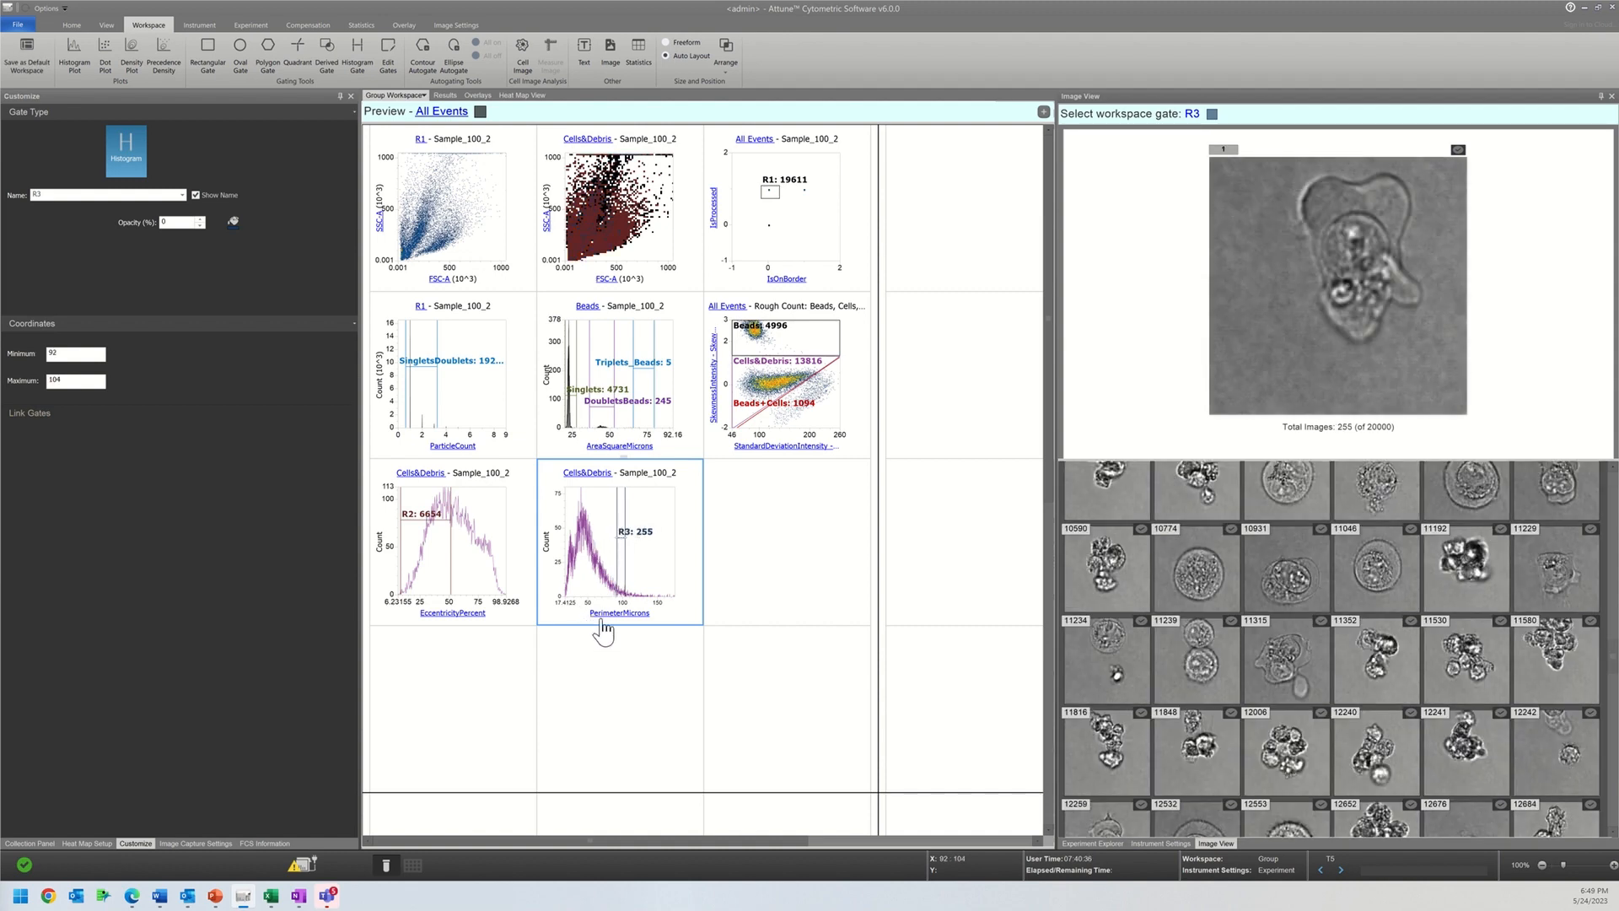
left_click(602, 620)
left_click(602, 621)
mouse_move(726, 550)
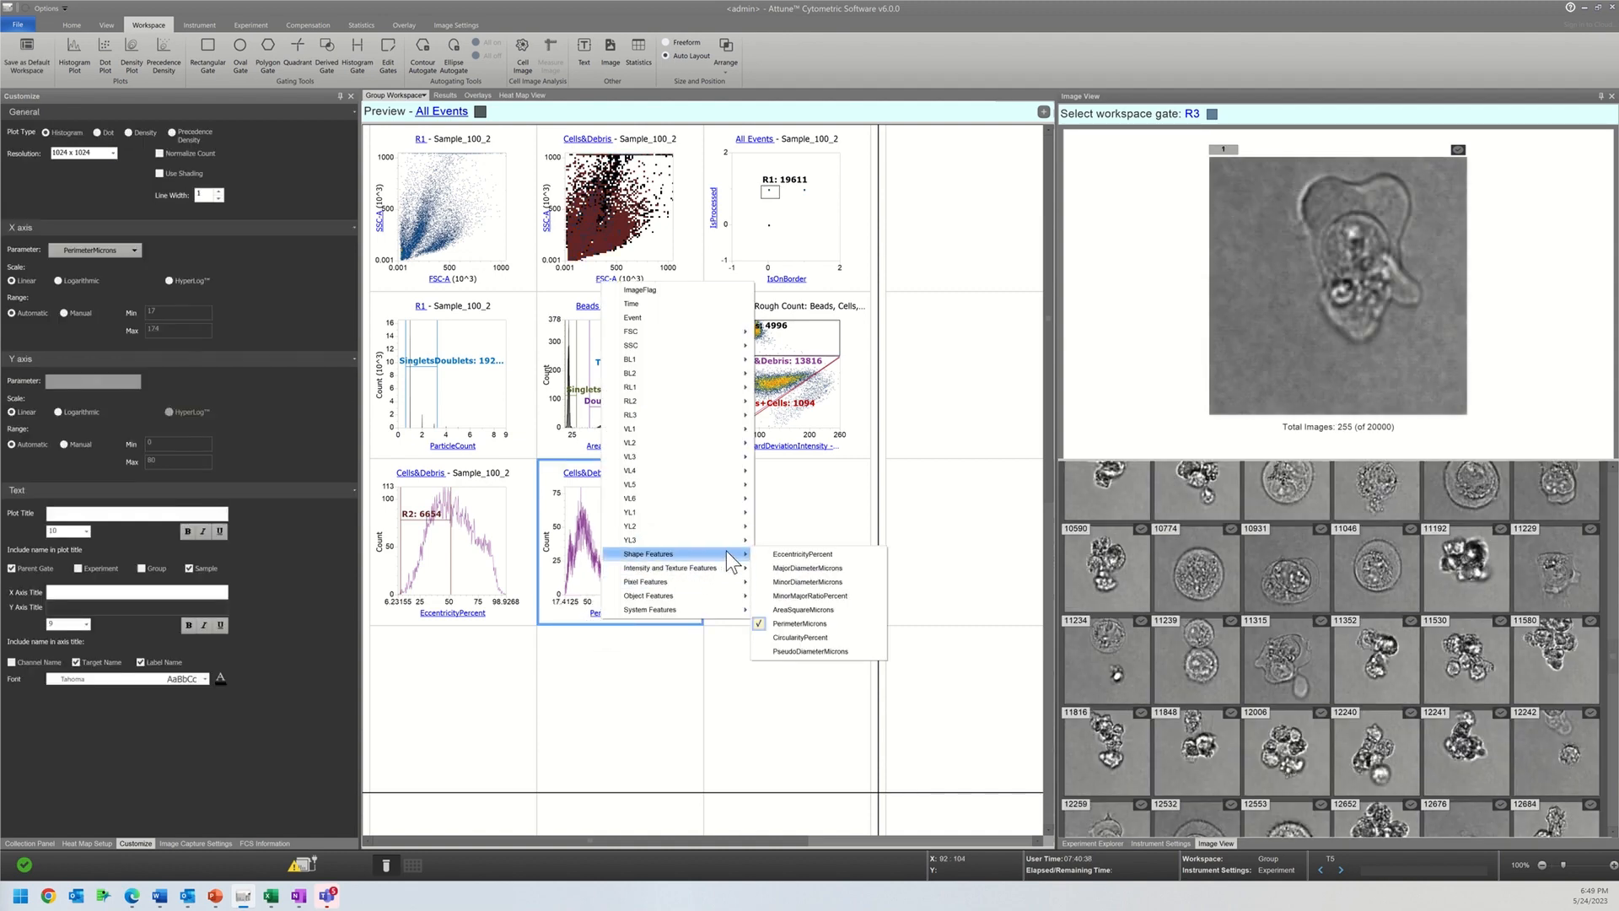
left_click(799, 609)
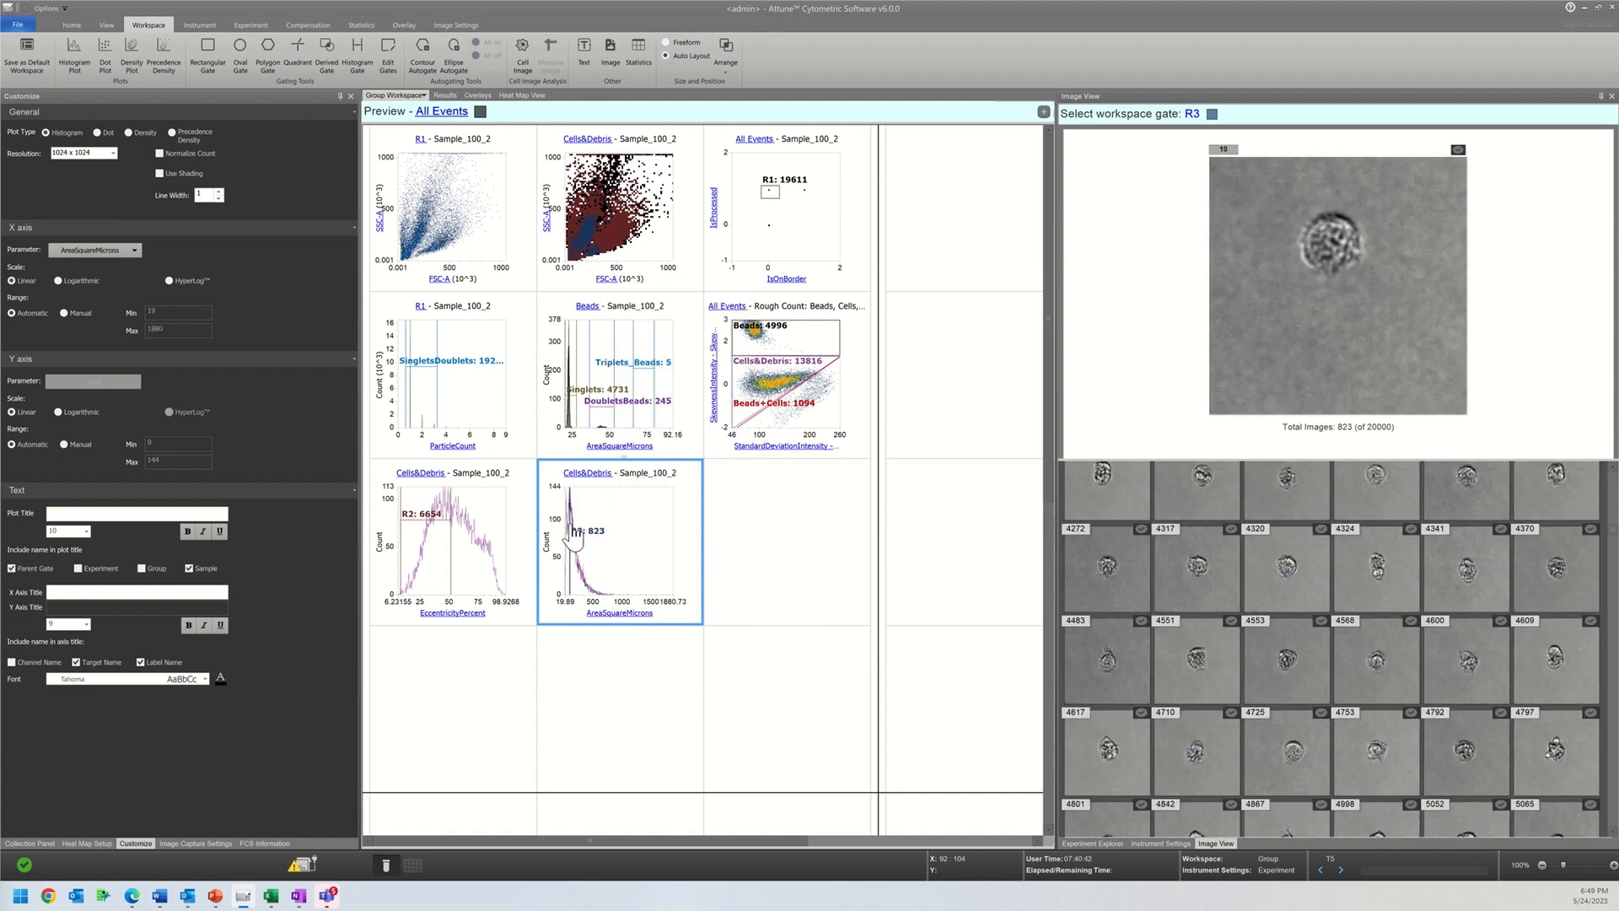
Step: Adjust gate R3 on the area histogram to compare its images, trying 103–865, 456–865 and 362–456 and finishing at about 62–362
left_click(615, 532)
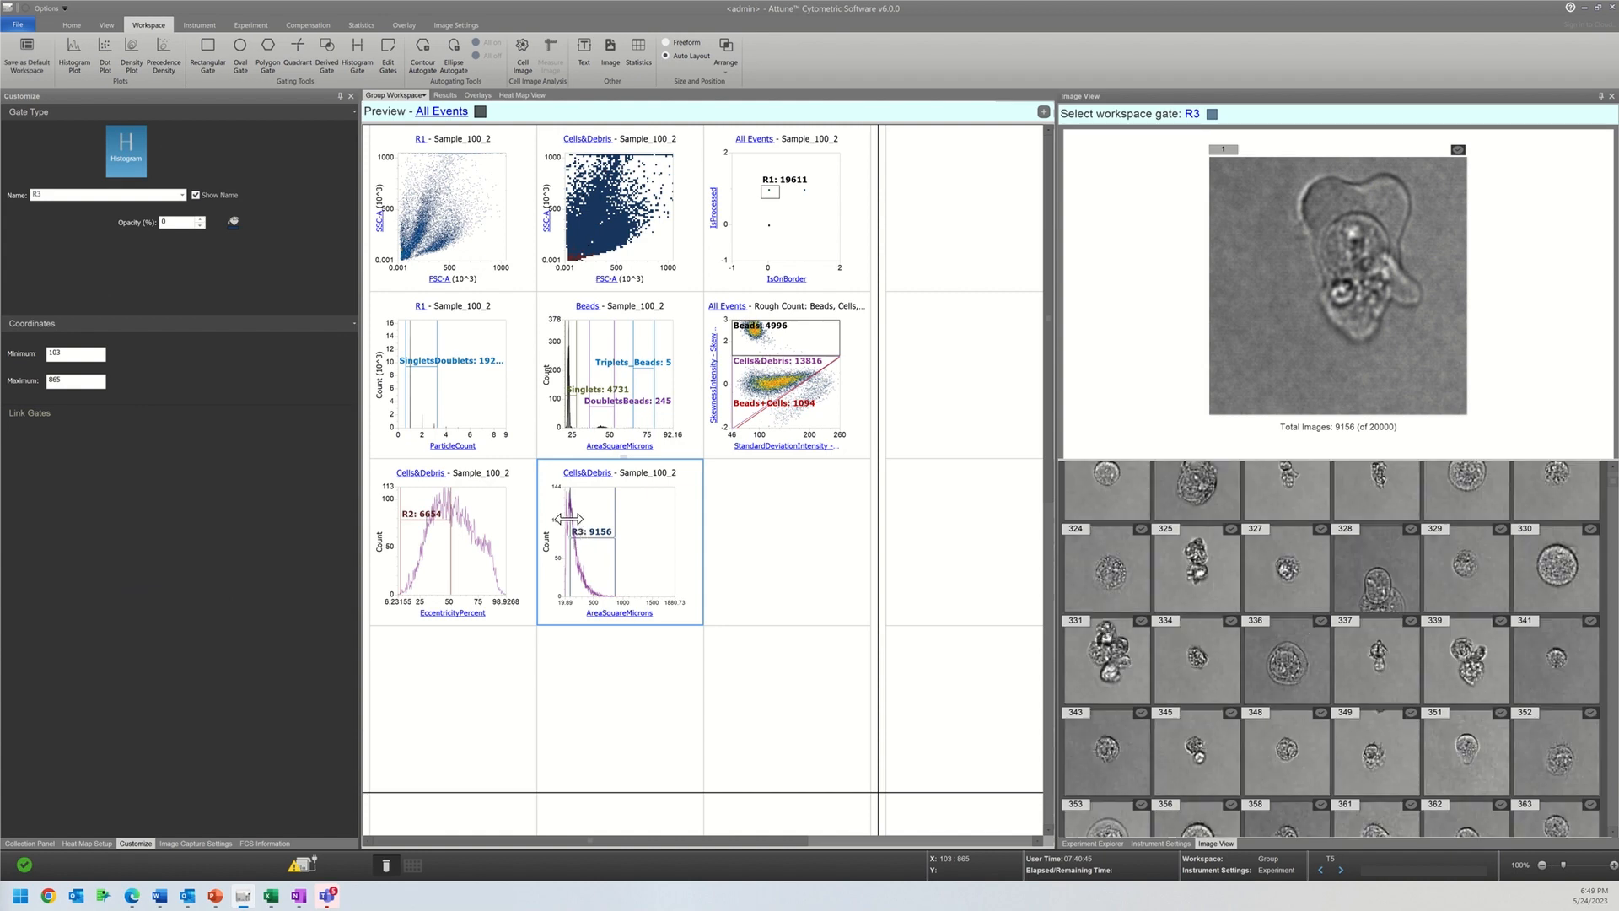
left_click_drag(573, 530, 590, 523)
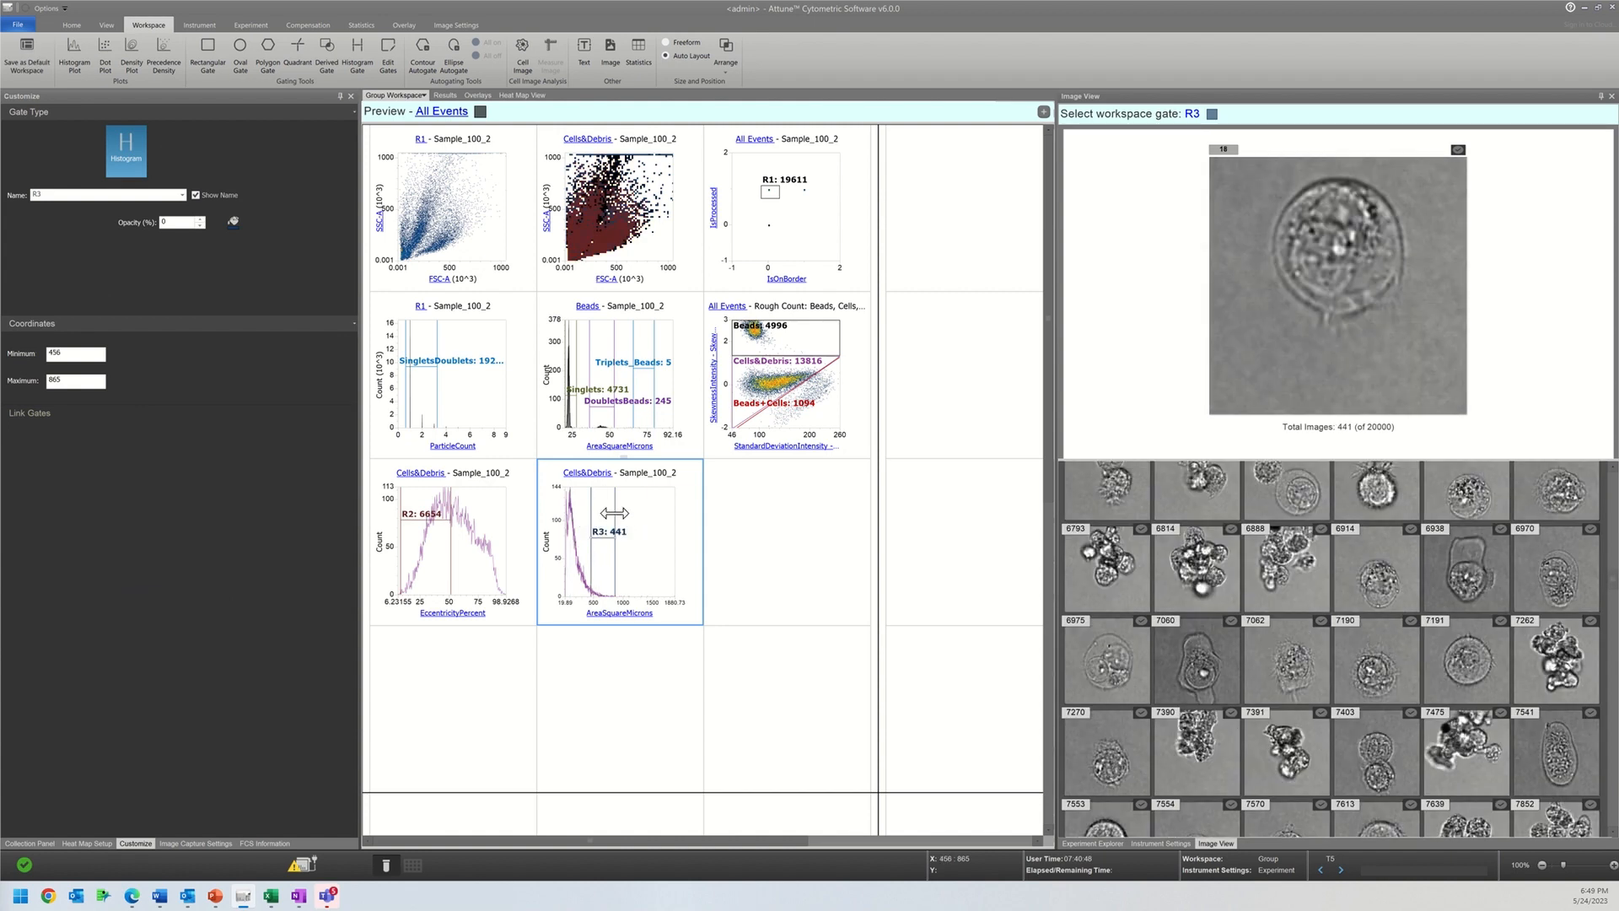
left_click_drag(590, 513, 583, 514)
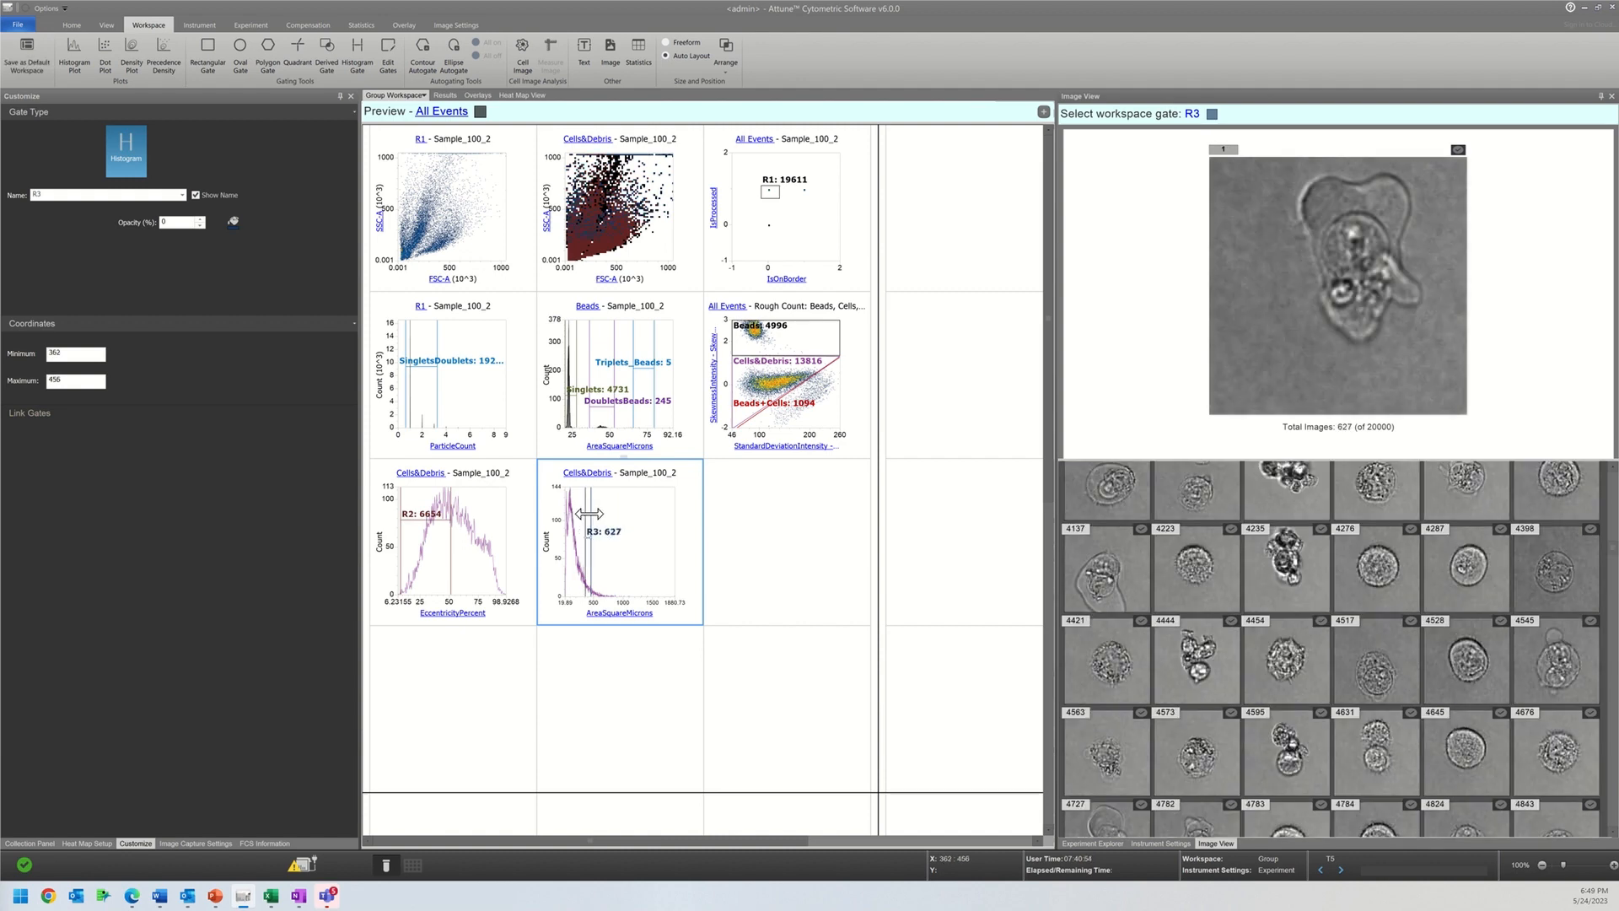
left_click_drag(590, 518, 560, 508)
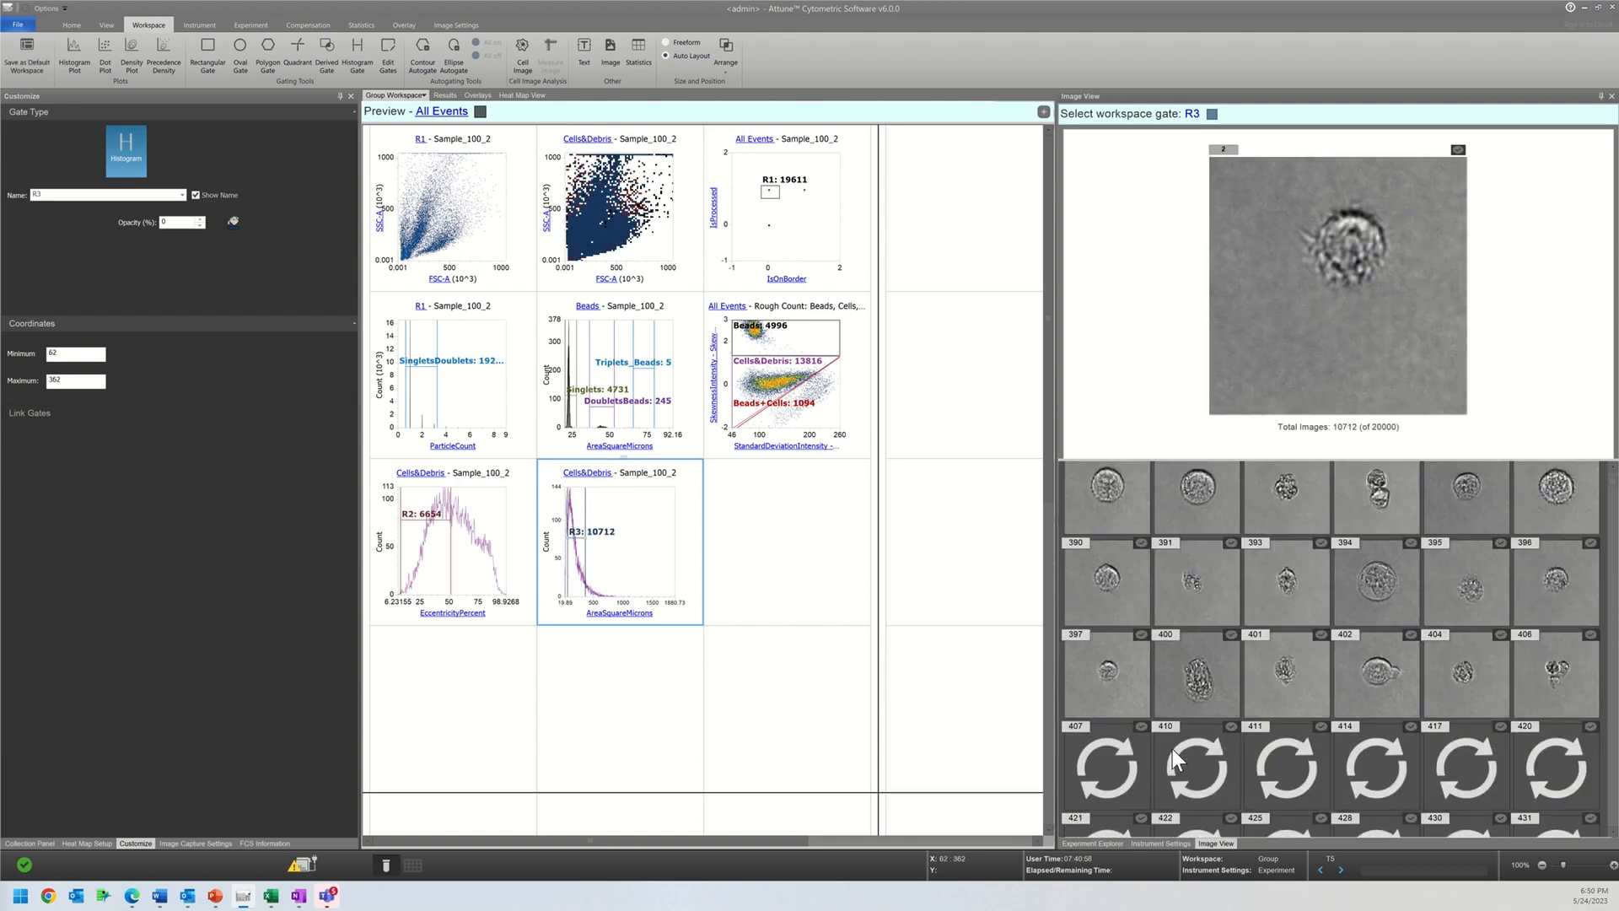
scroll(1172, 749, "down", 3)
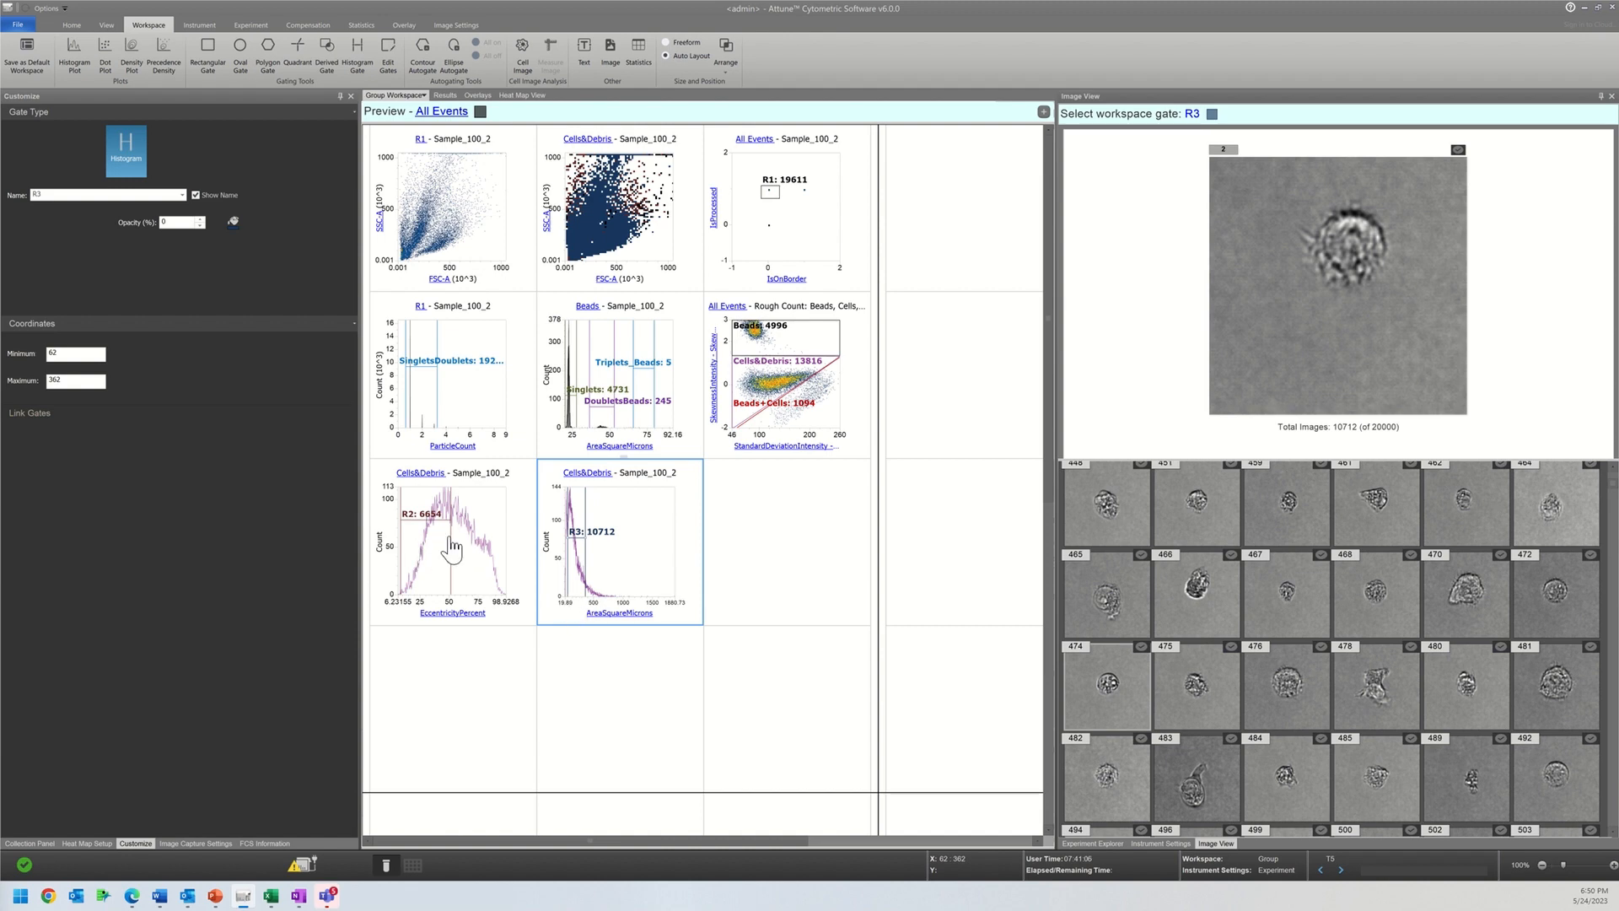
Step: Set the area histogram's X parameter to the shape feature CircularityPercent and narrow gate R3 to about 75–81
left_click(451, 536)
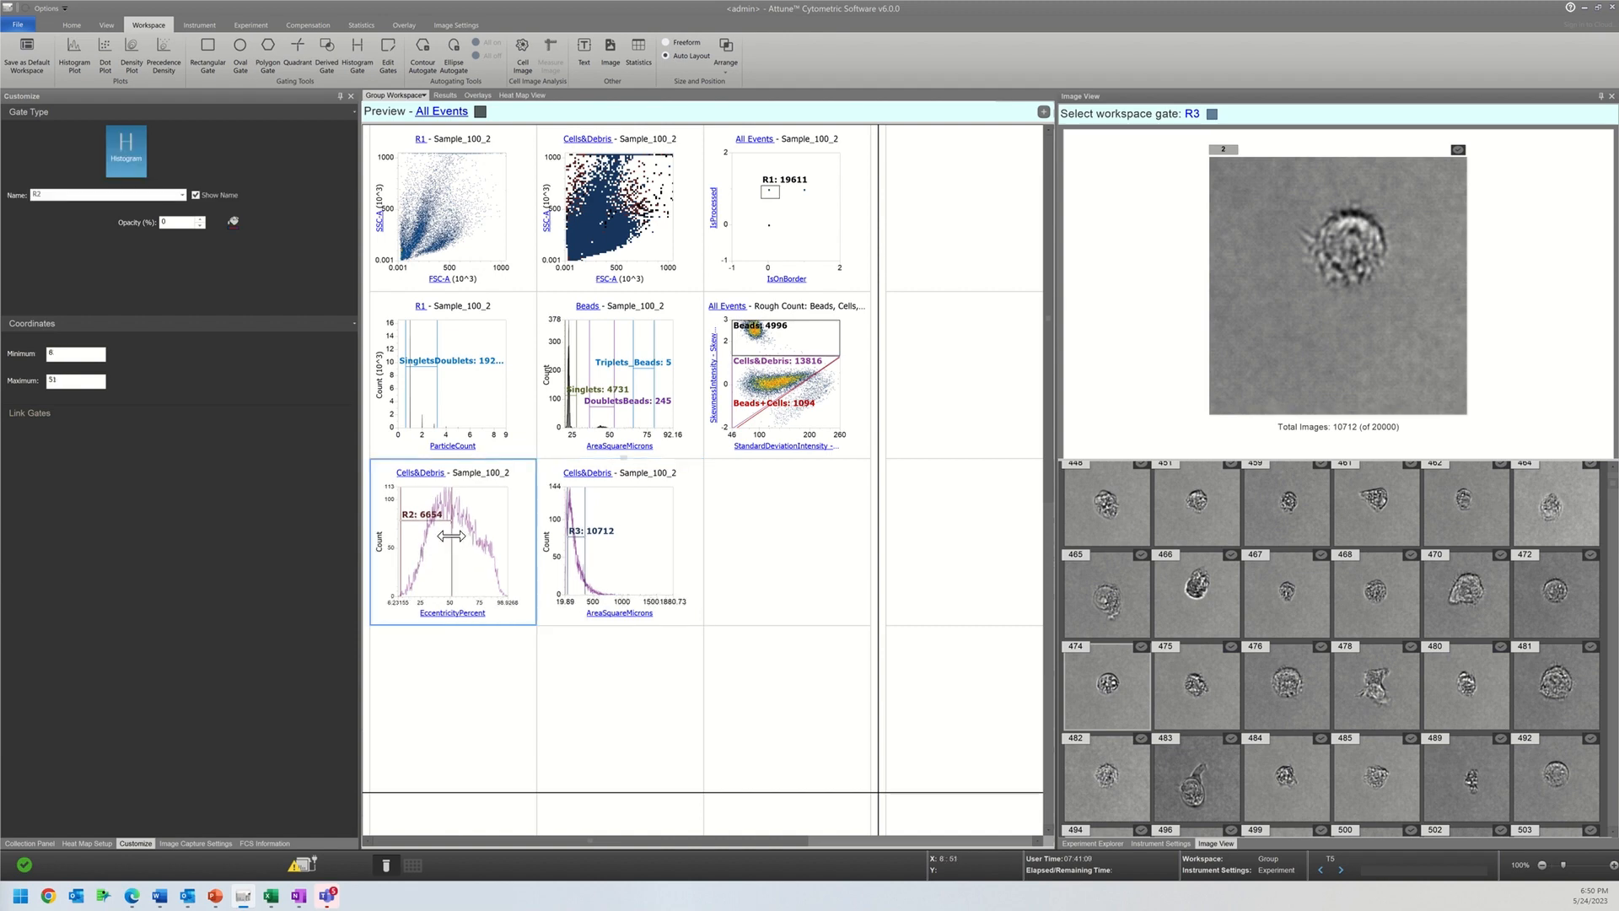
left_click(618, 618)
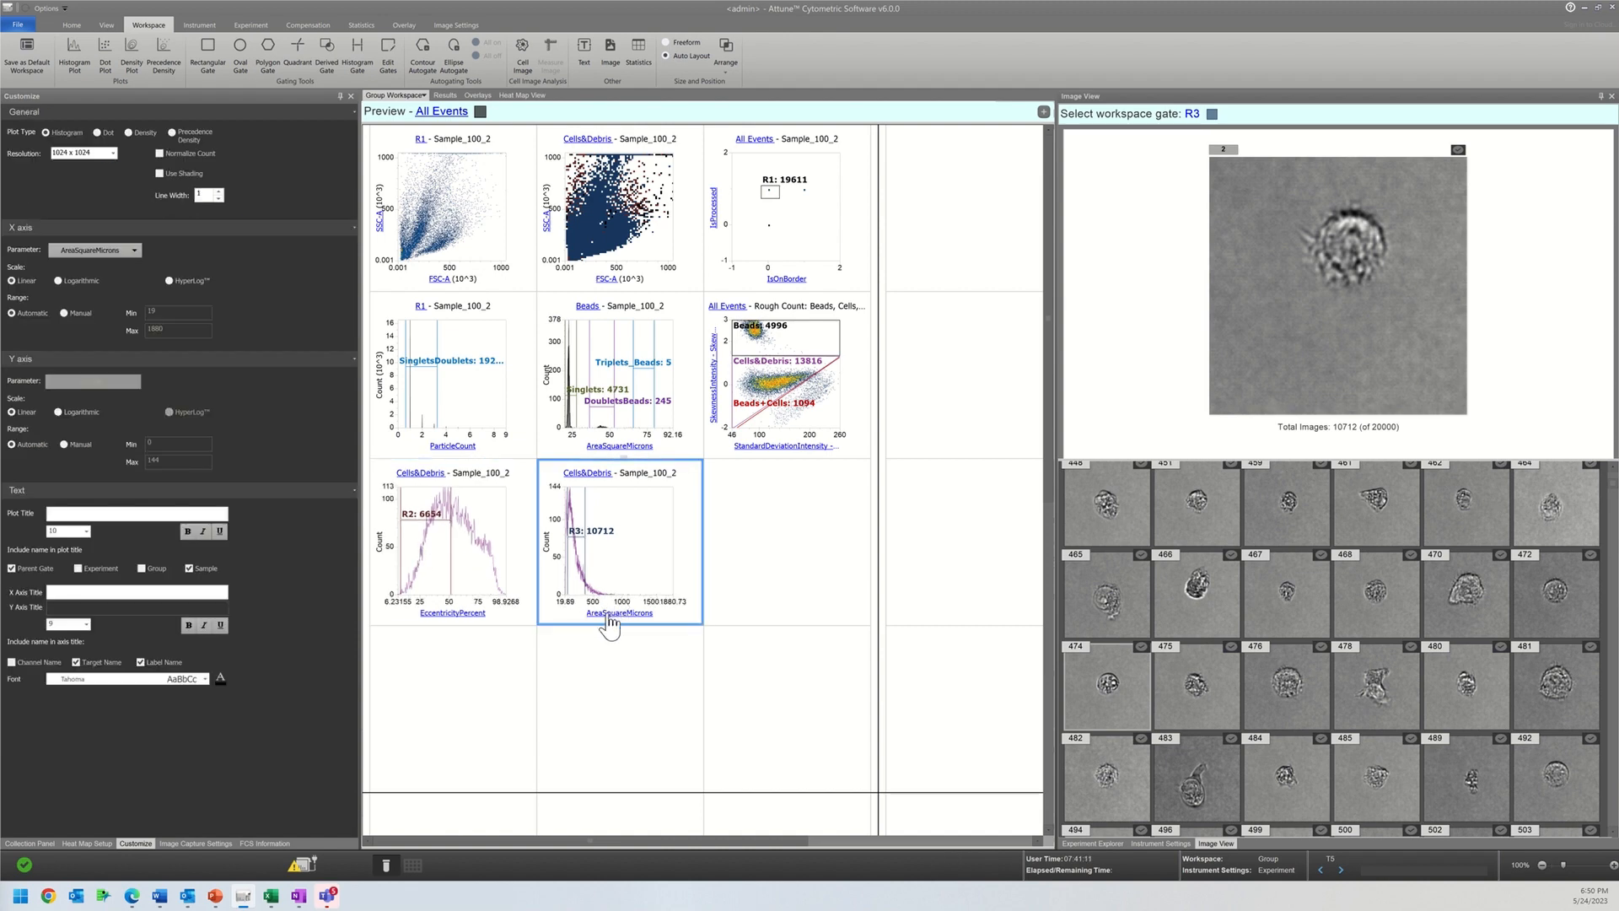
left_click(608, 616)
mouse_move(727, 549)
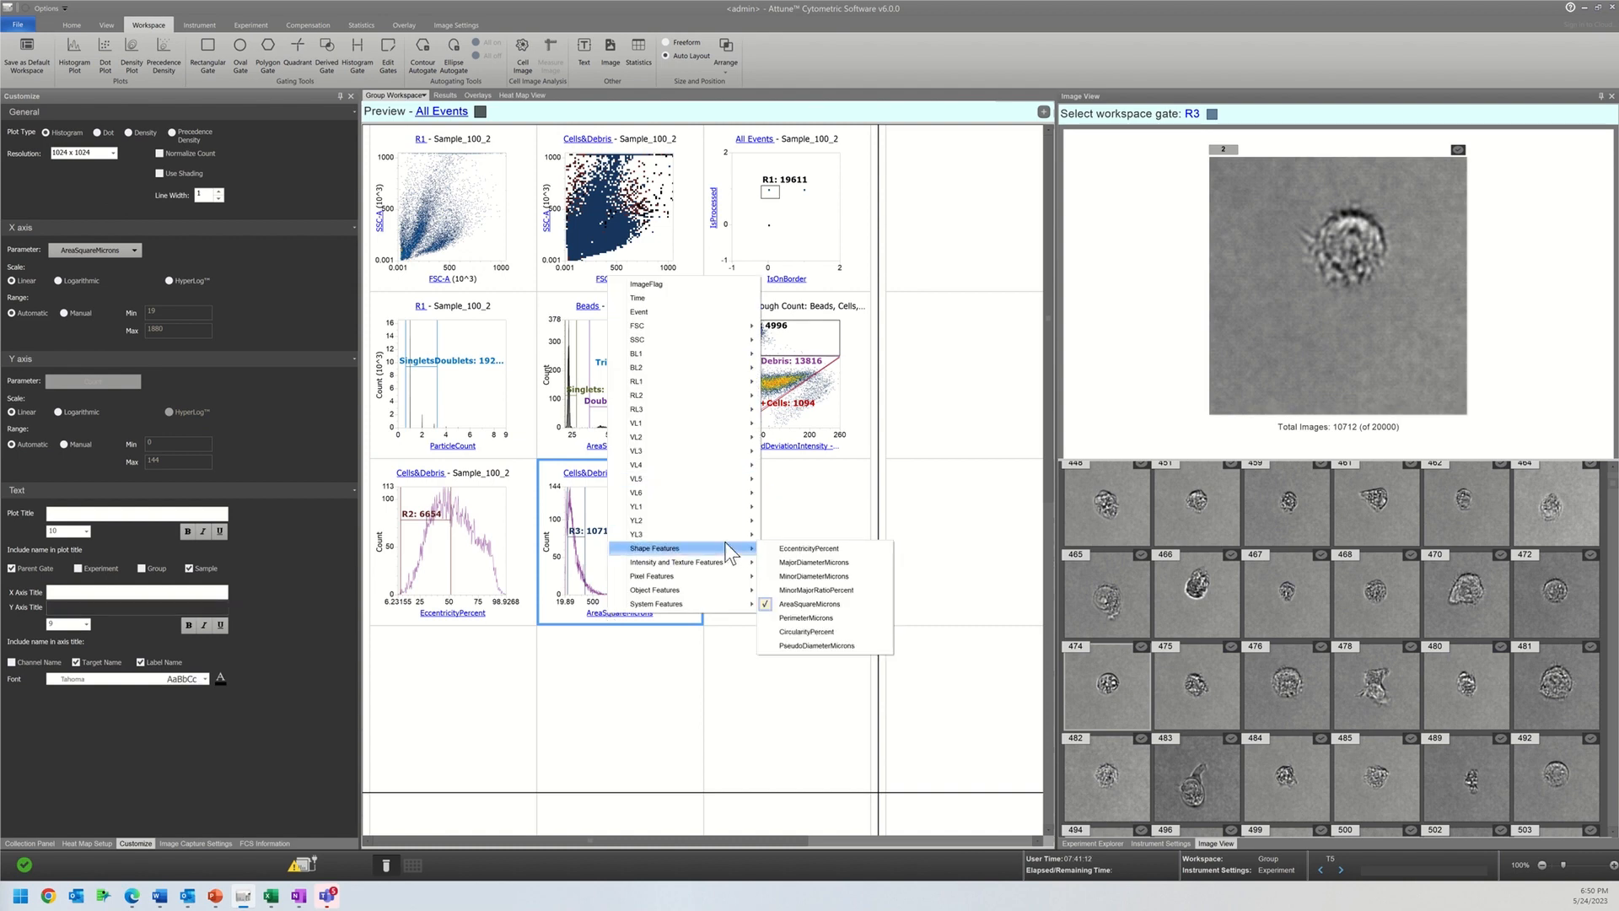
left_click(782, 634)
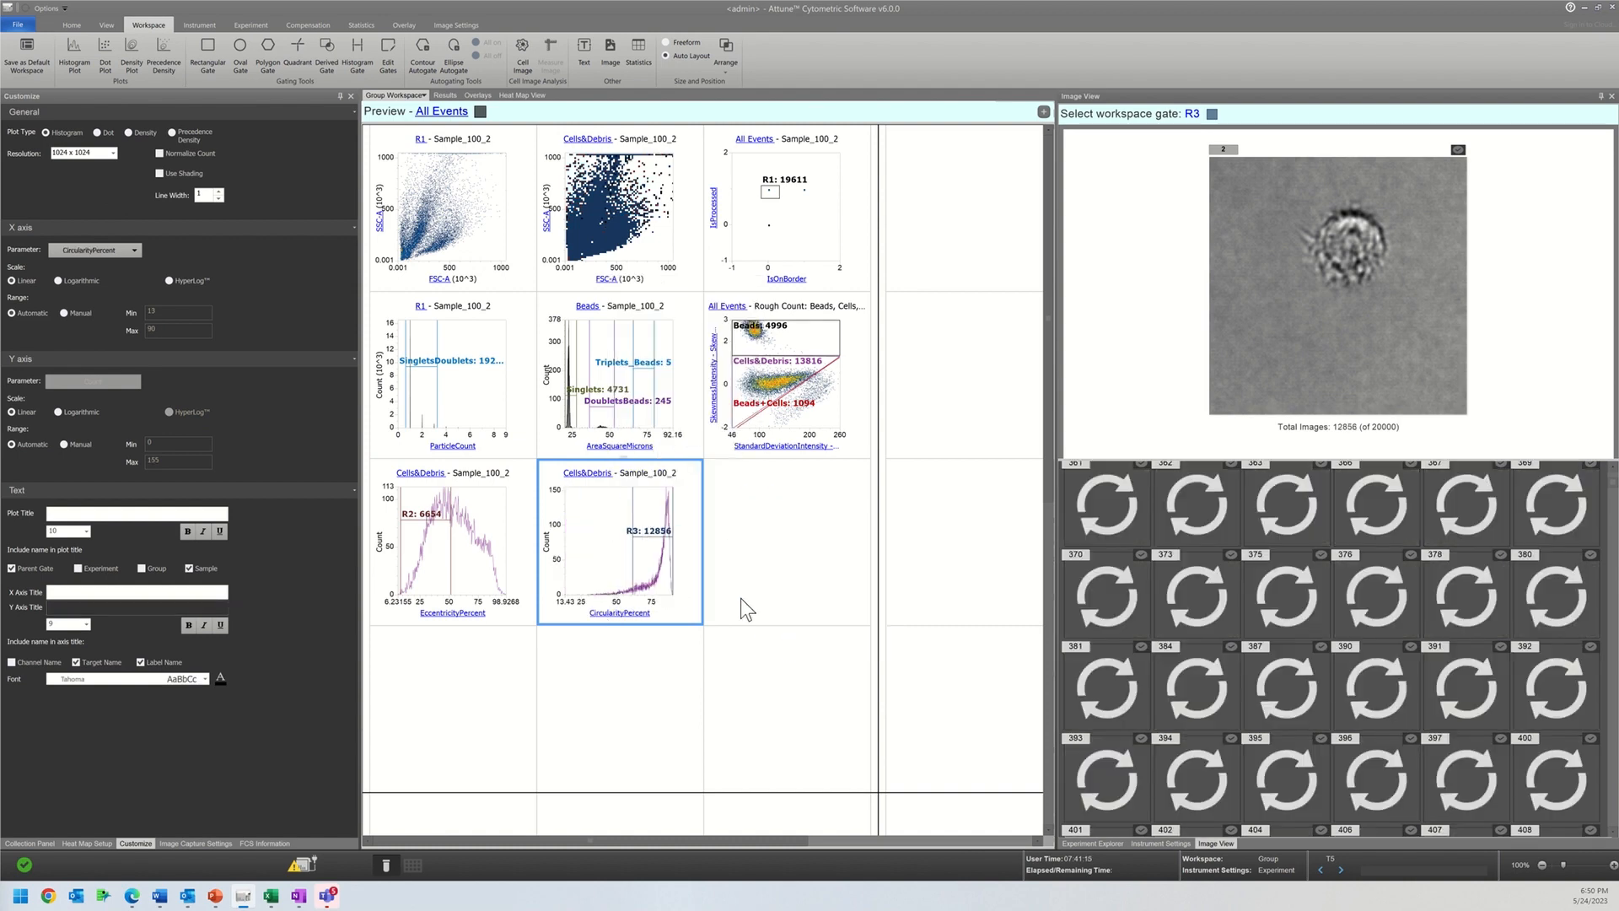
left_click(636, 529)
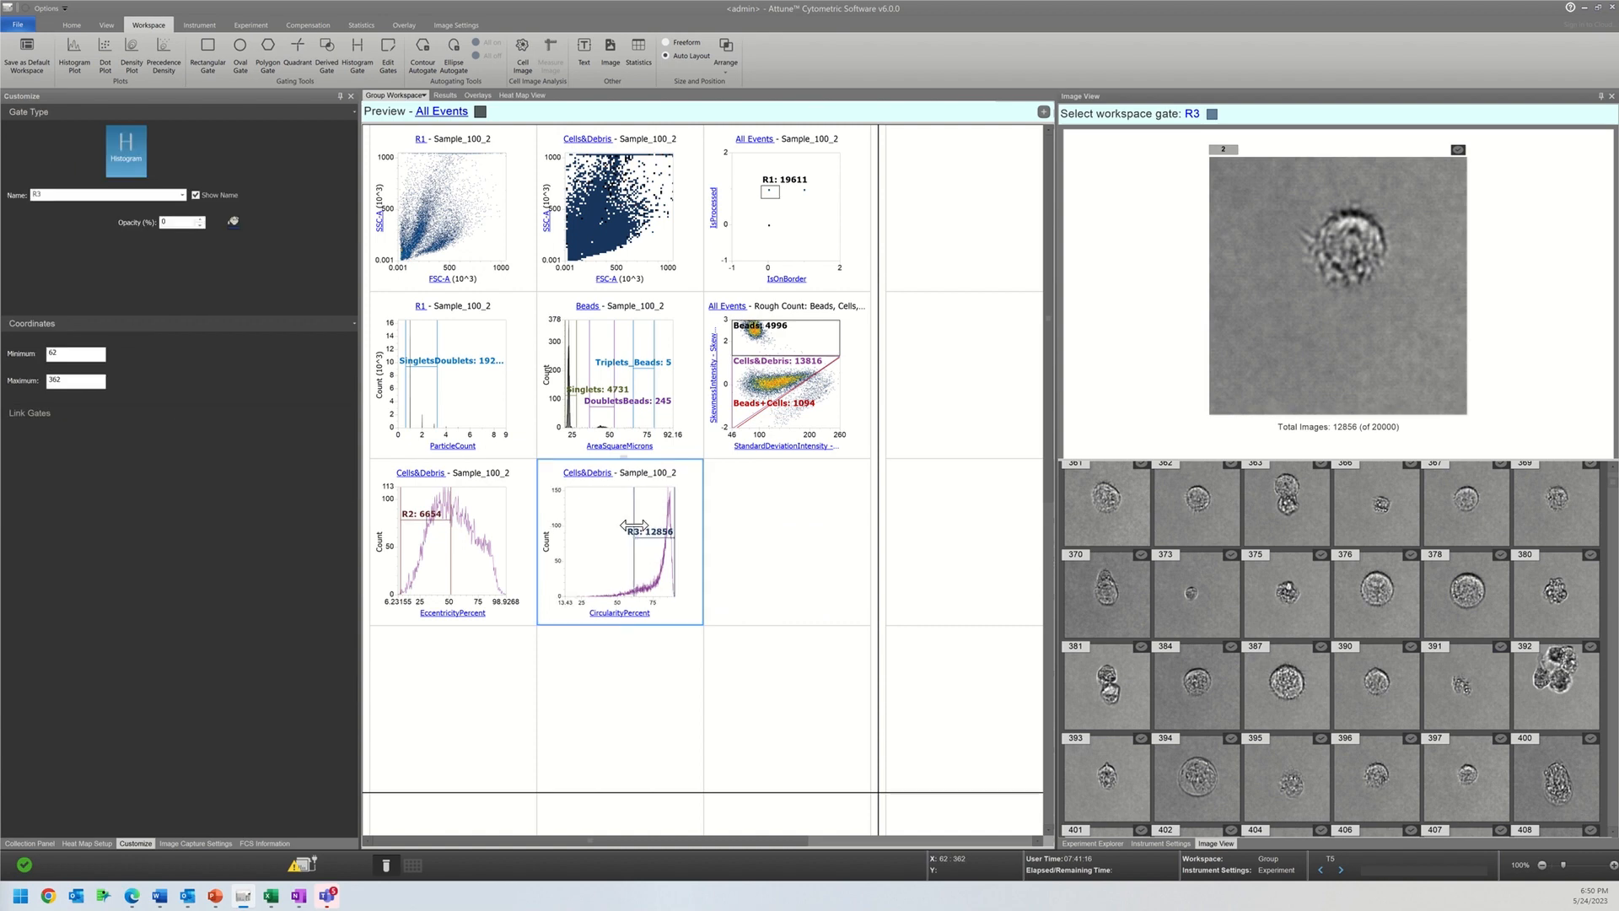
mouse_move(634, 527)
left_mouse_down()
mouse_move(660, 529)
mouse_move(652, 520)
left_mouse_up()
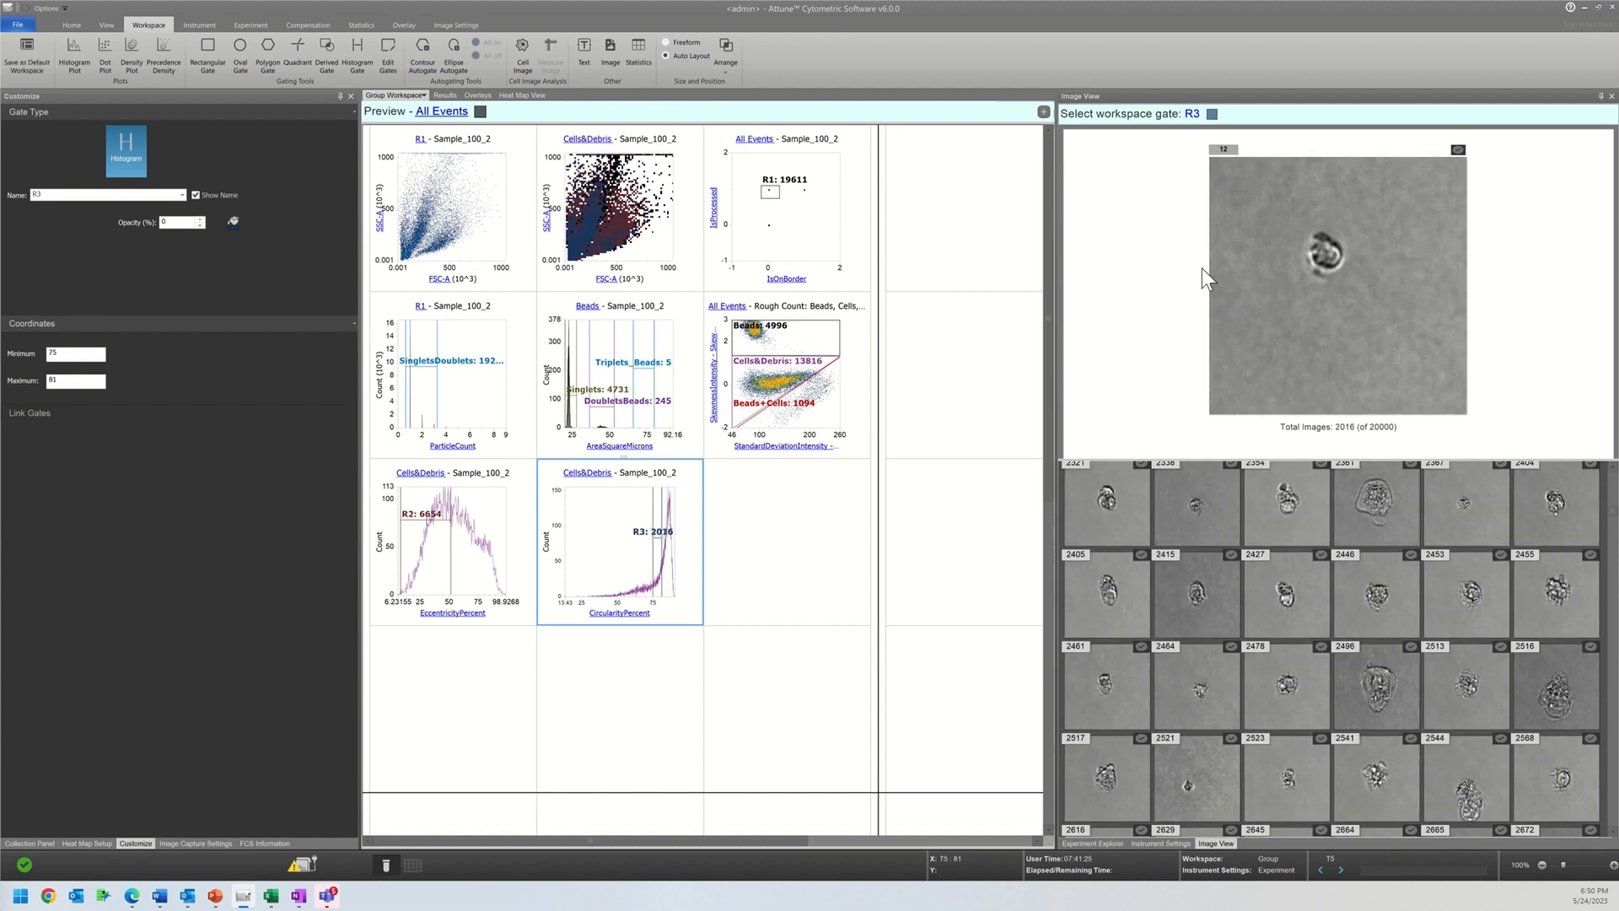
Step: Keep gate R3 as the image view's population and examine the shapes of the cells within its circularity range
left_click(1192, 115)
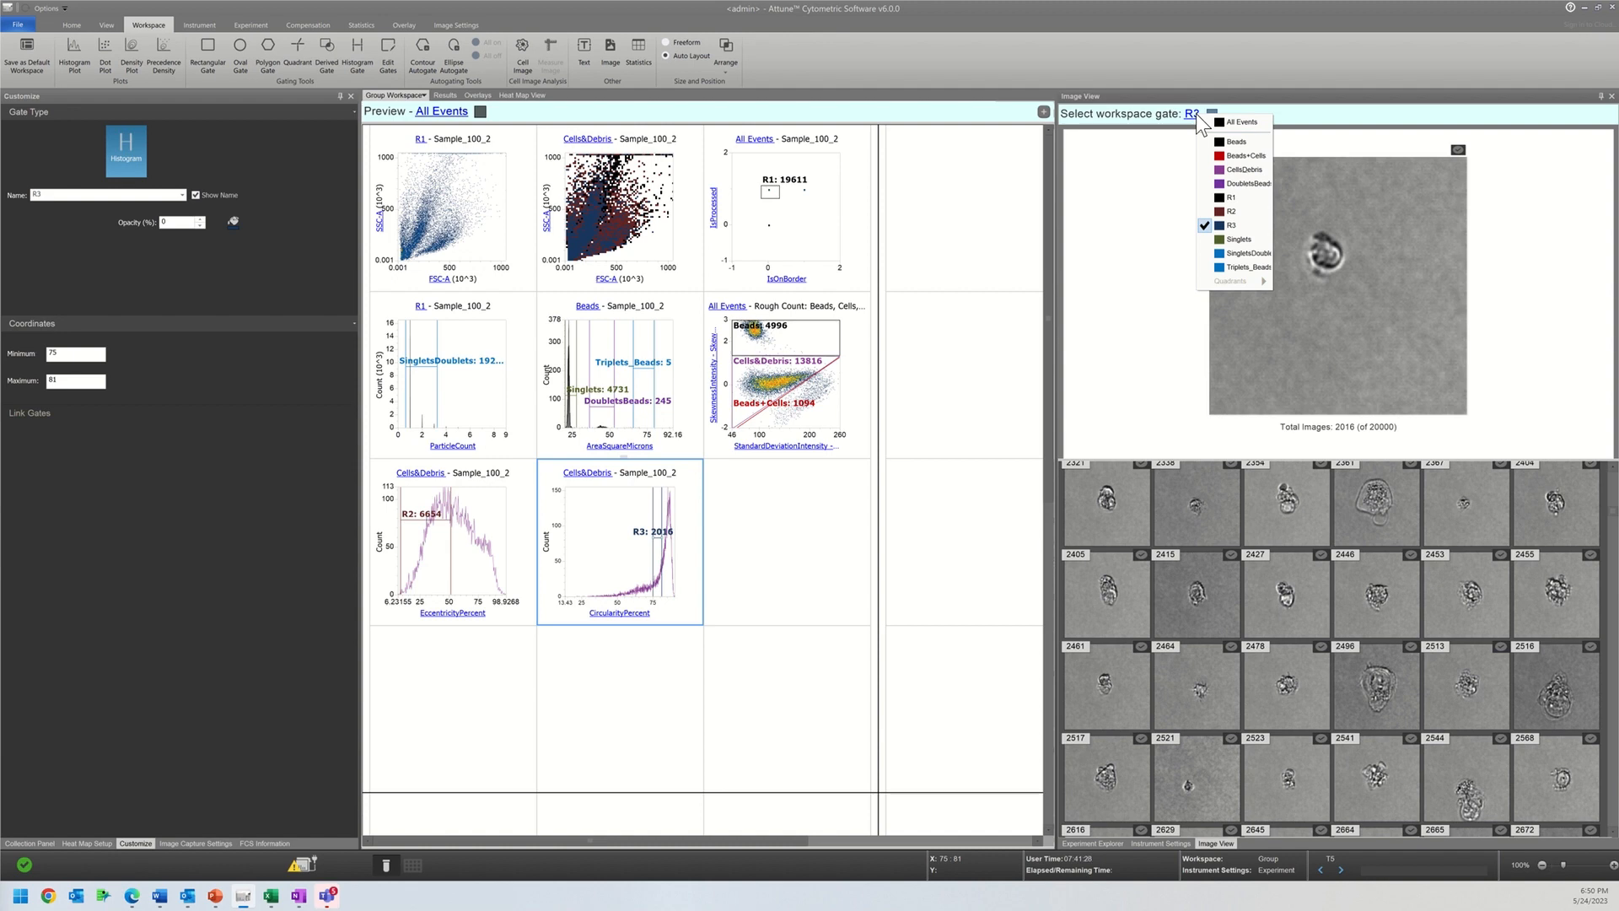
left_click(1219, 224)
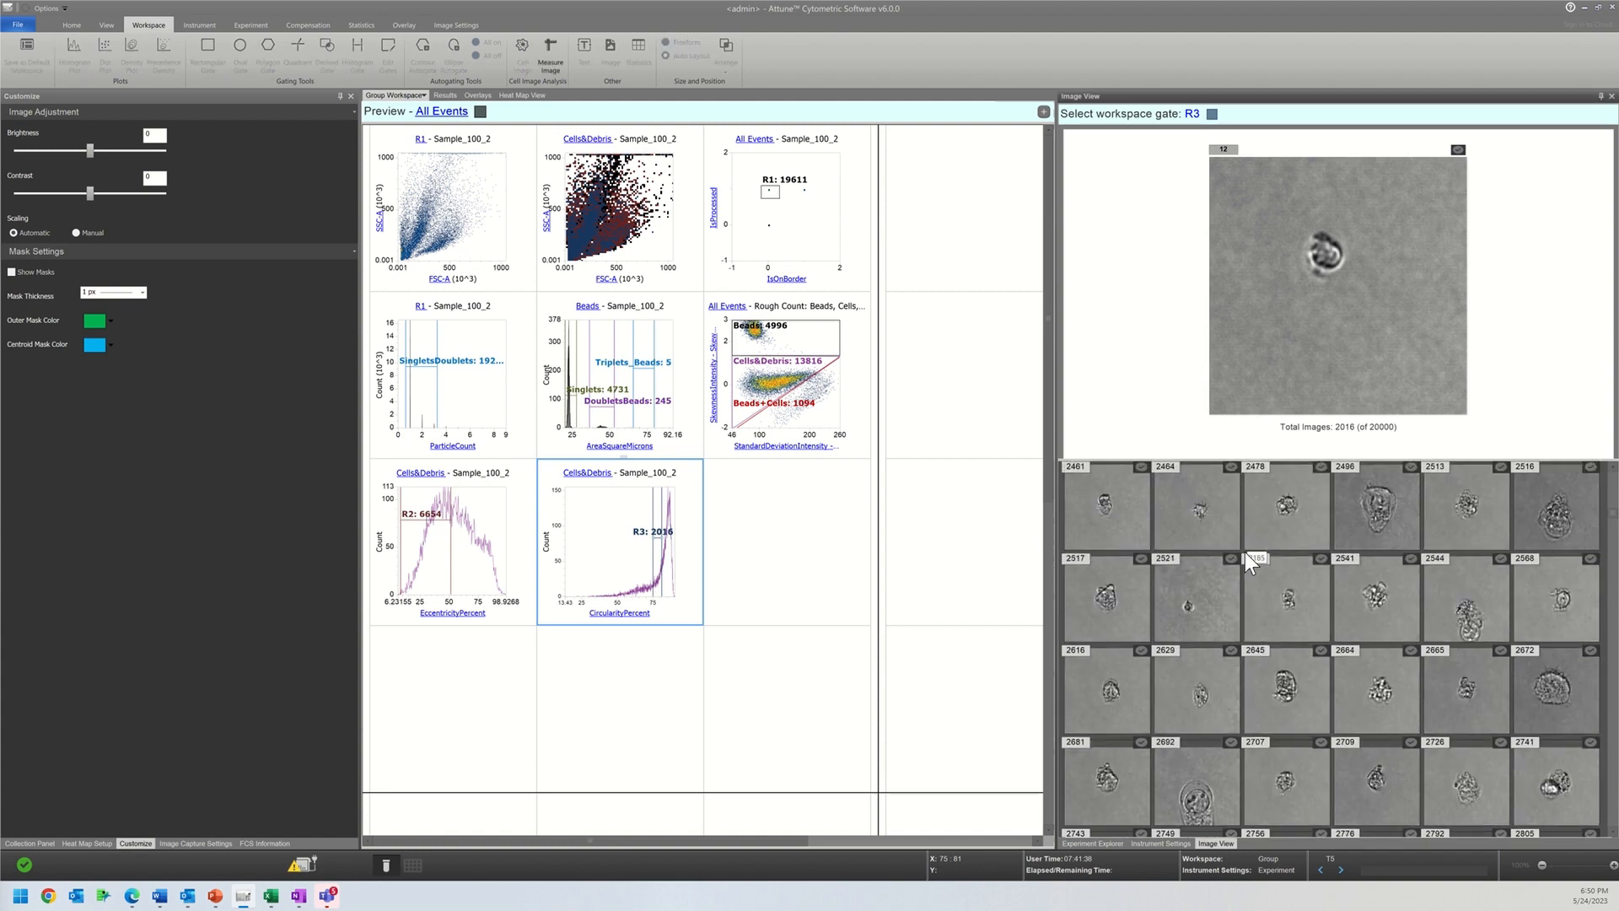
scroll(1244, 553, "down", 4)
scroll(1245, 552, "down", 5)
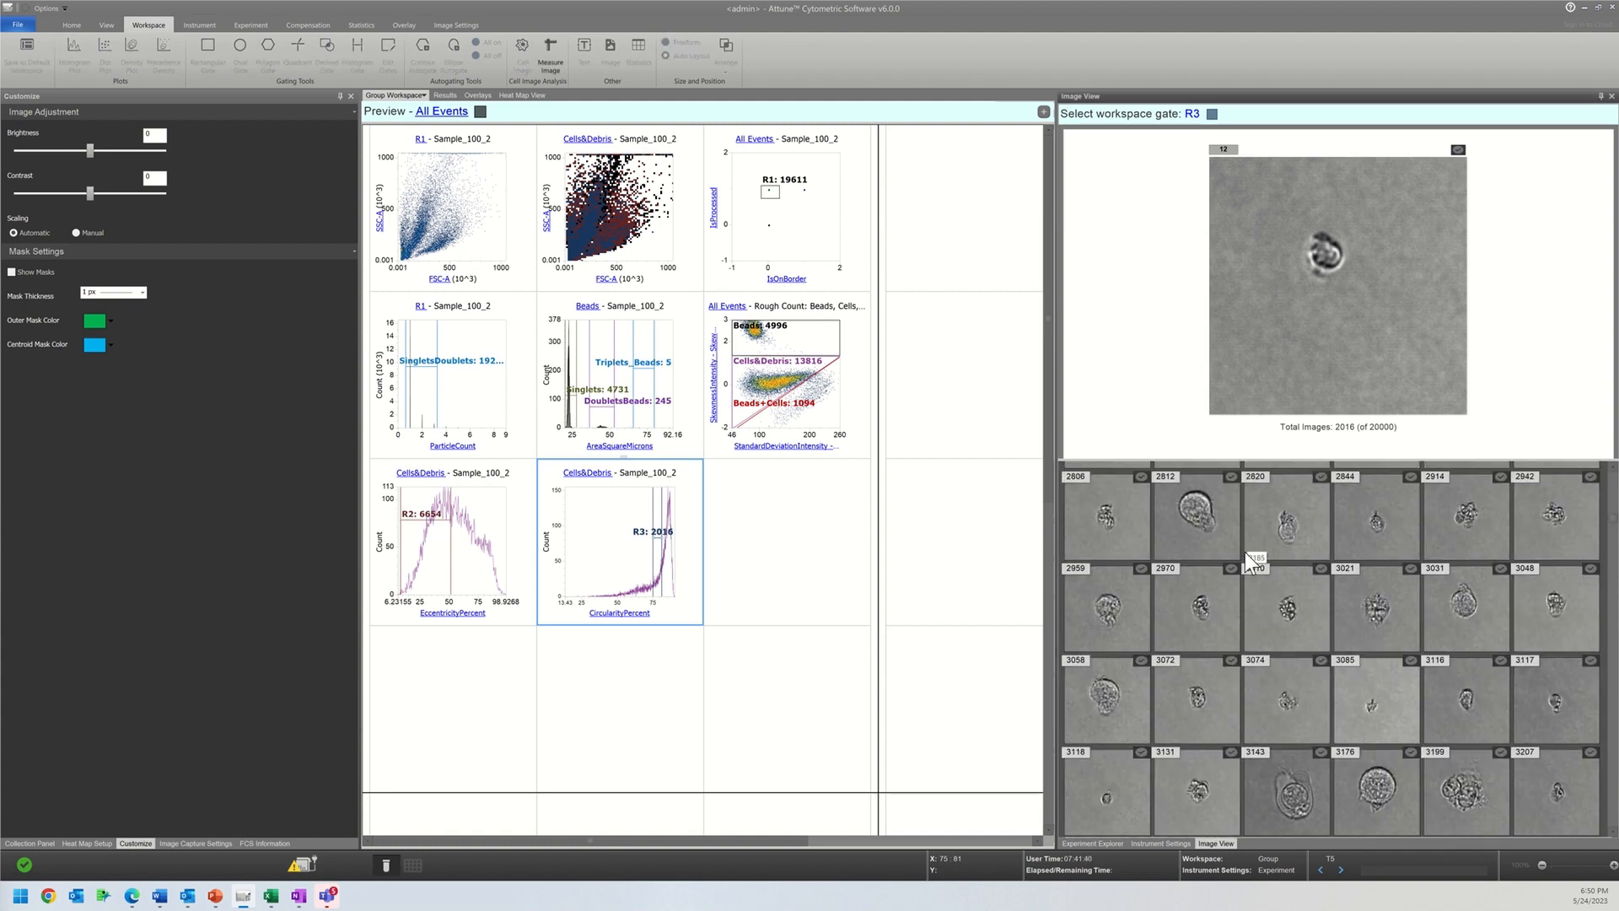
scroll(1245, 553, "down", 5)
scroll(1245, 553, "down", 5)
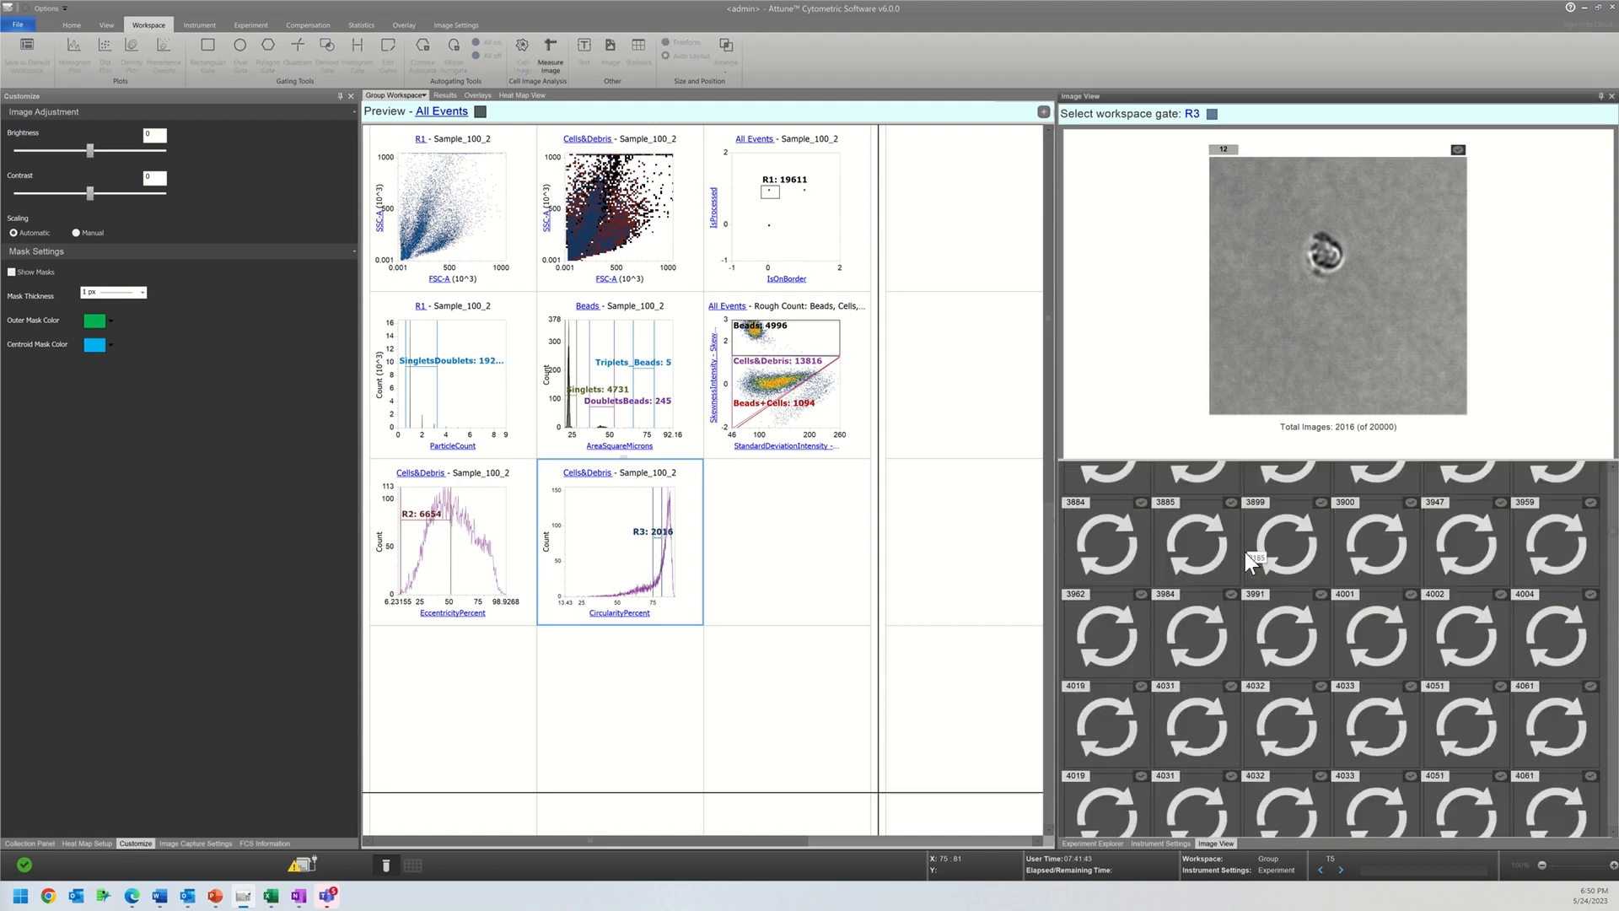
scroll(1245, 553, "down", 5)
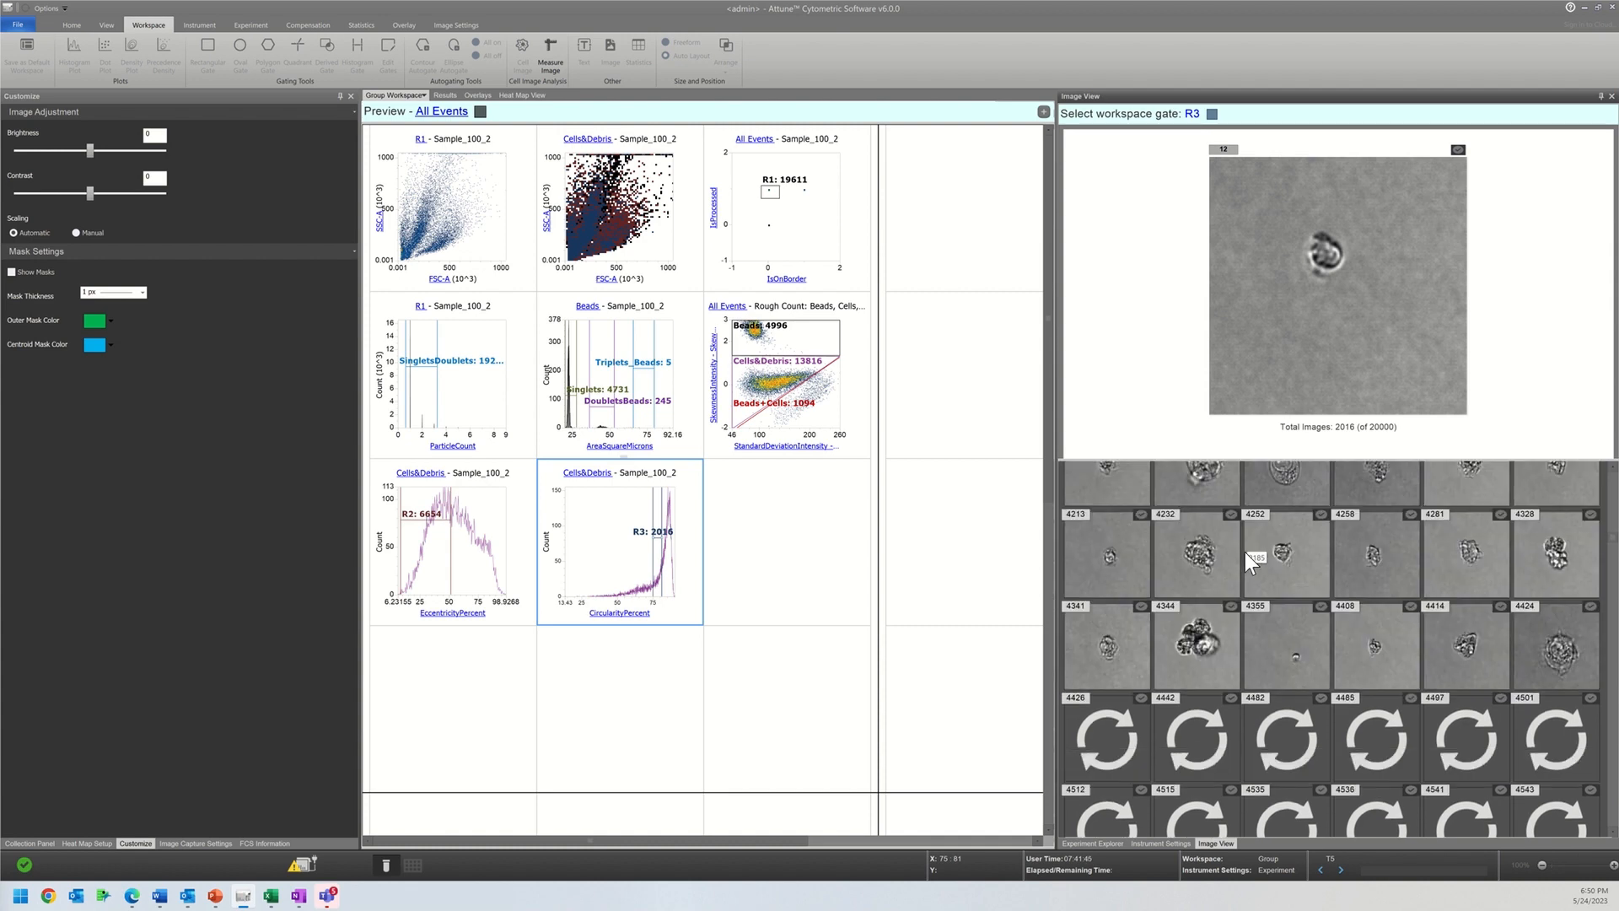
scroll(1245, 554, "down", 5)
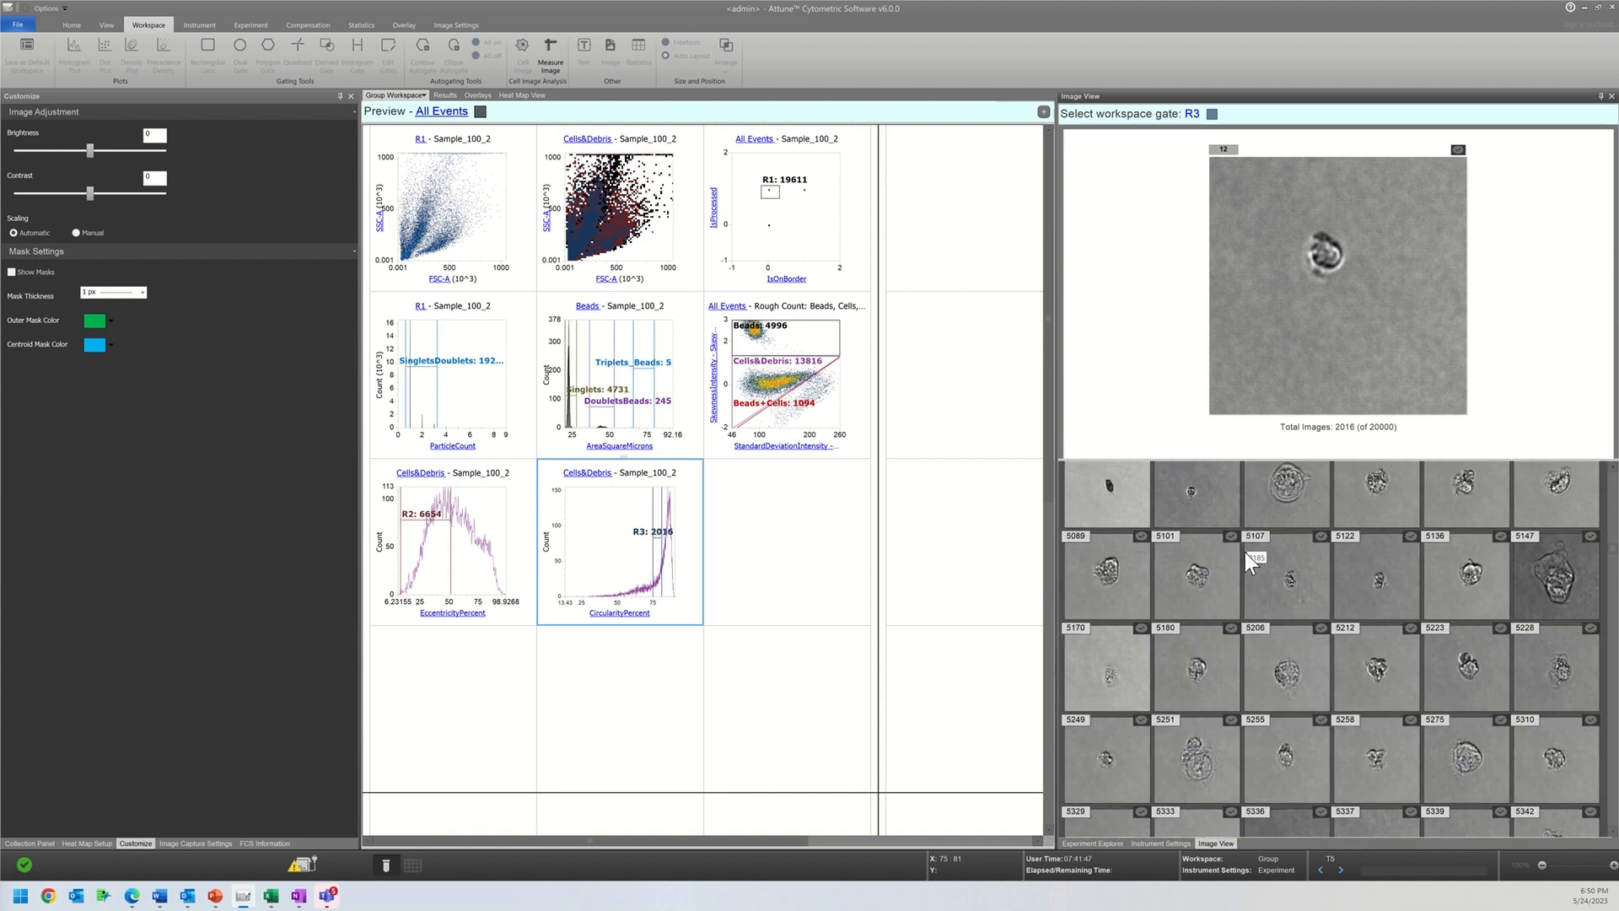
scroll(1245, 553, "down", 3)
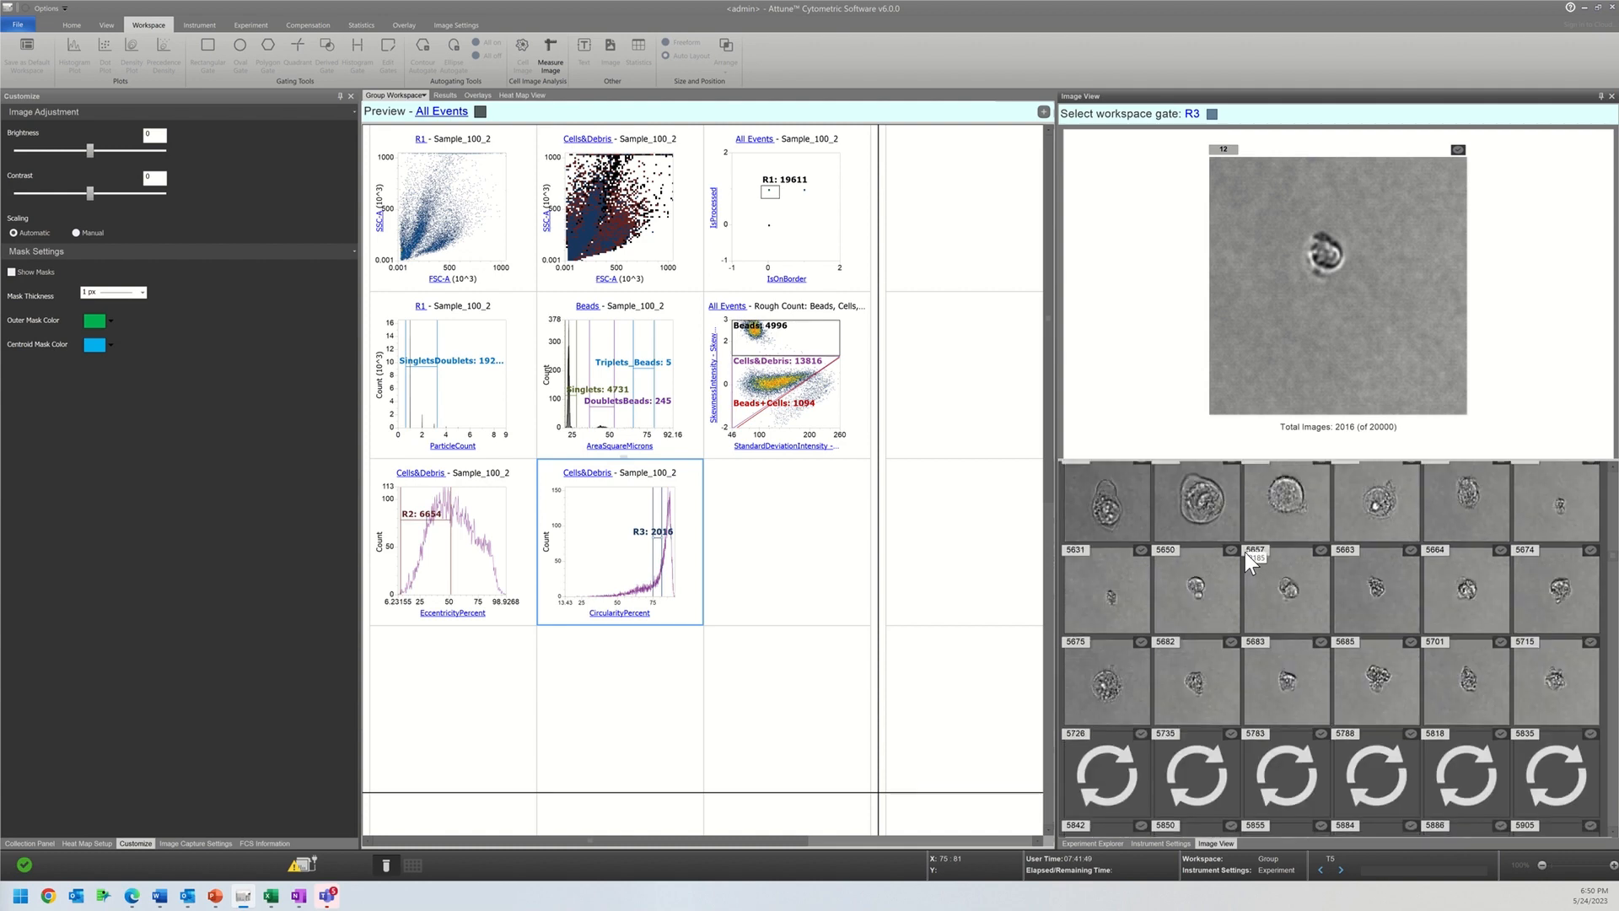
scroll(1245, 553, "down", 5)
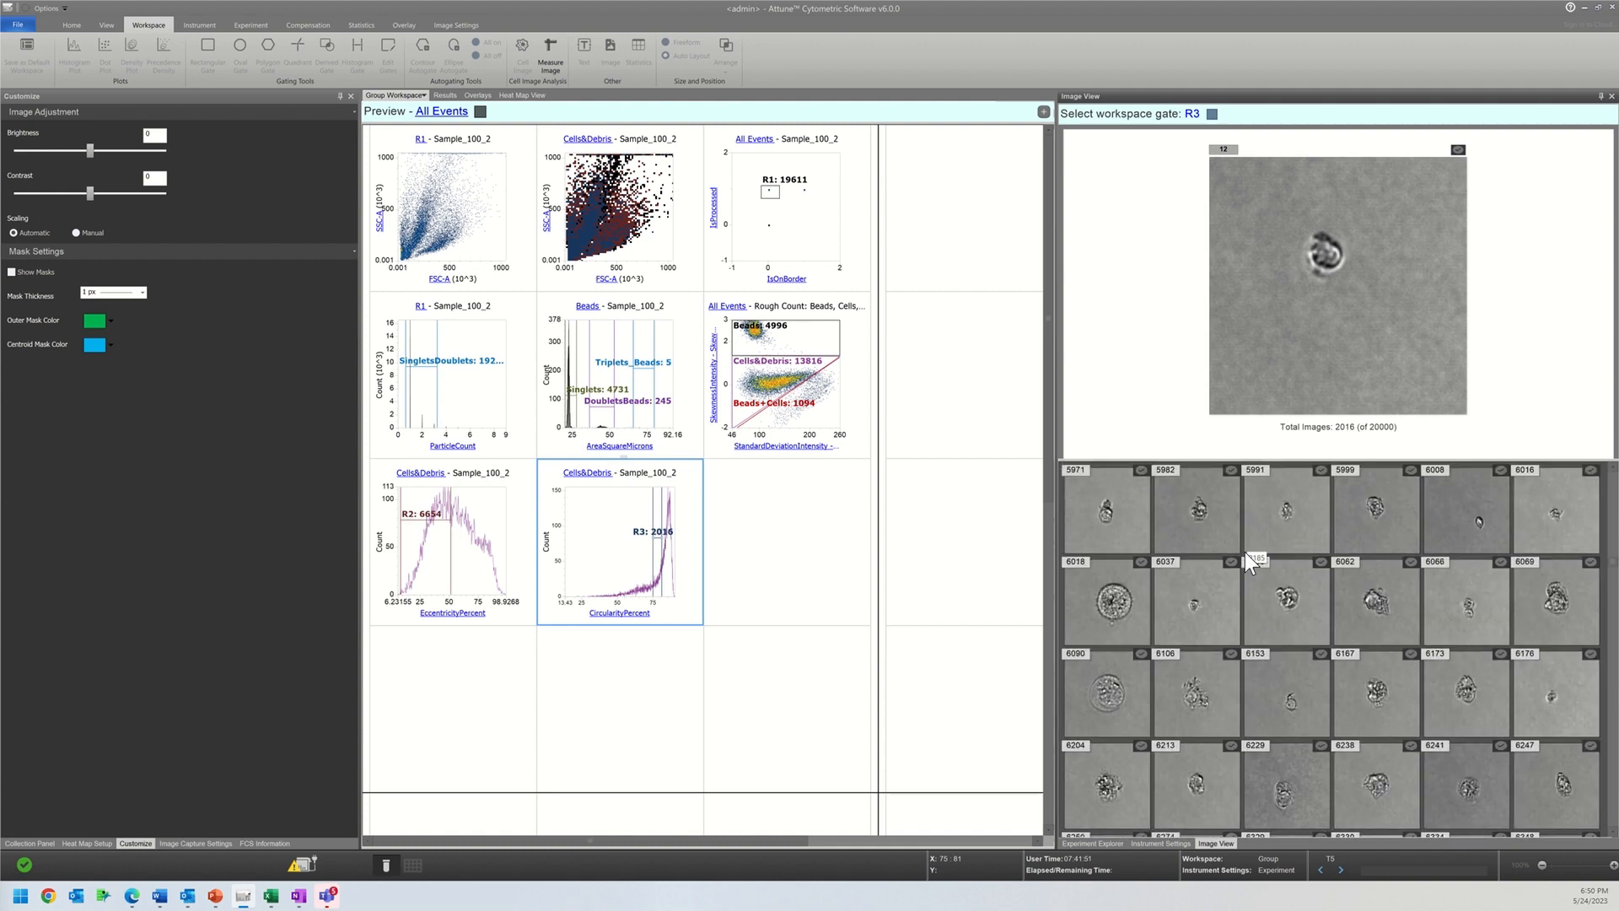
Step: Set gate R3's circularity range to 80–99 and add another histogram gate over the lower circularity range directly beside it
left_click(662, 550)
right_click(656, 542)
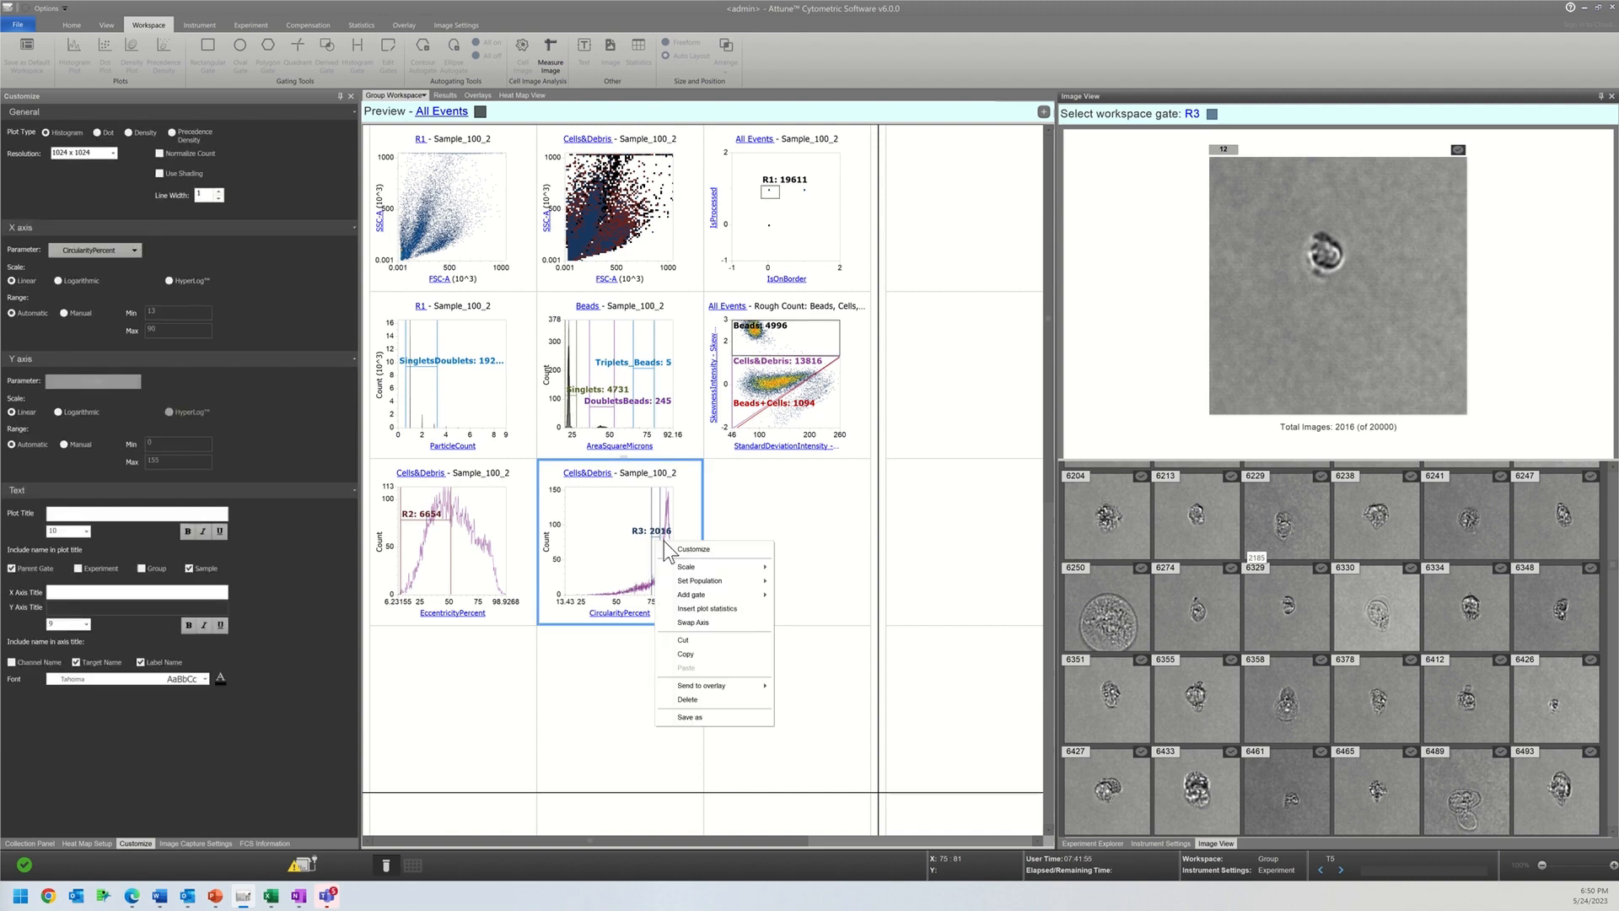
left_click(694, 549)
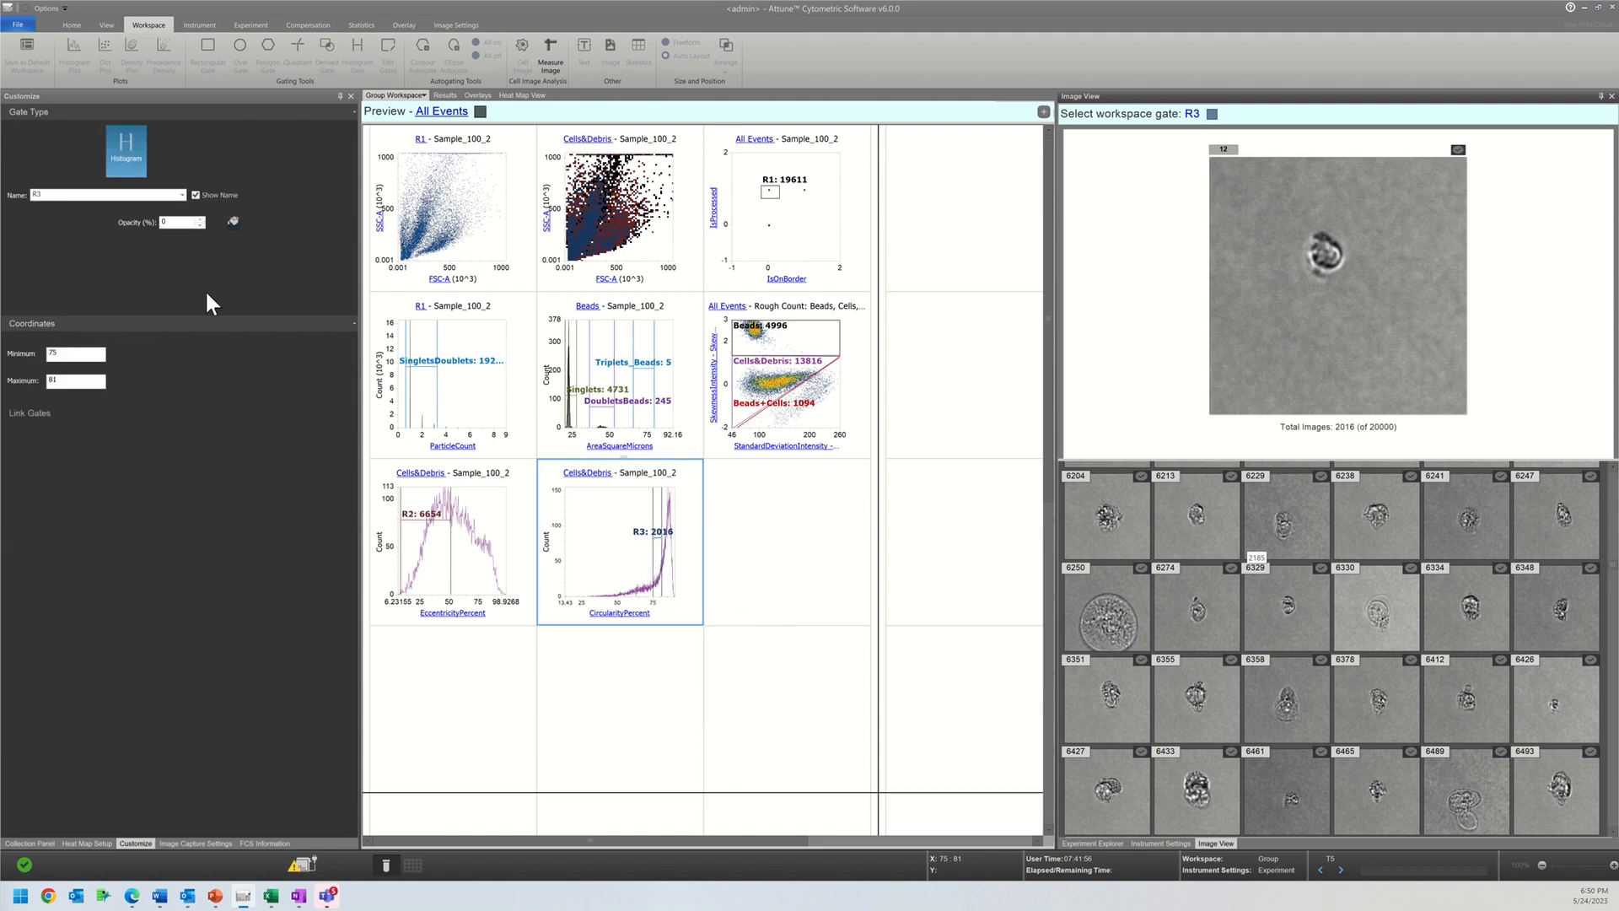
double_click(74, 351)
type("80")
key("Return")
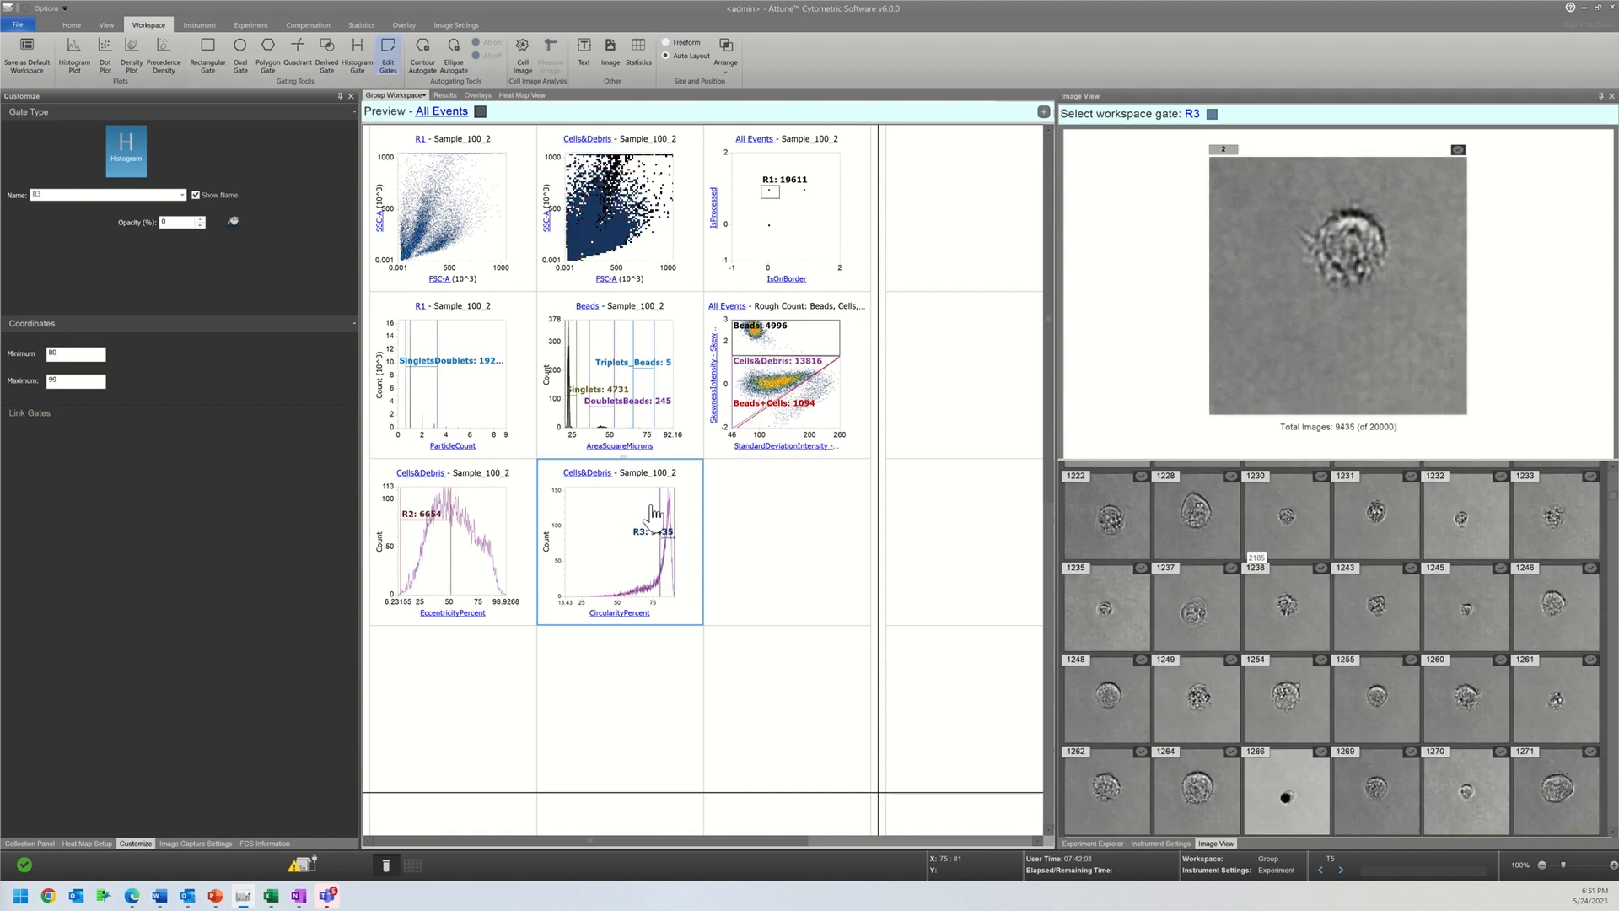
left_click(357, 52)
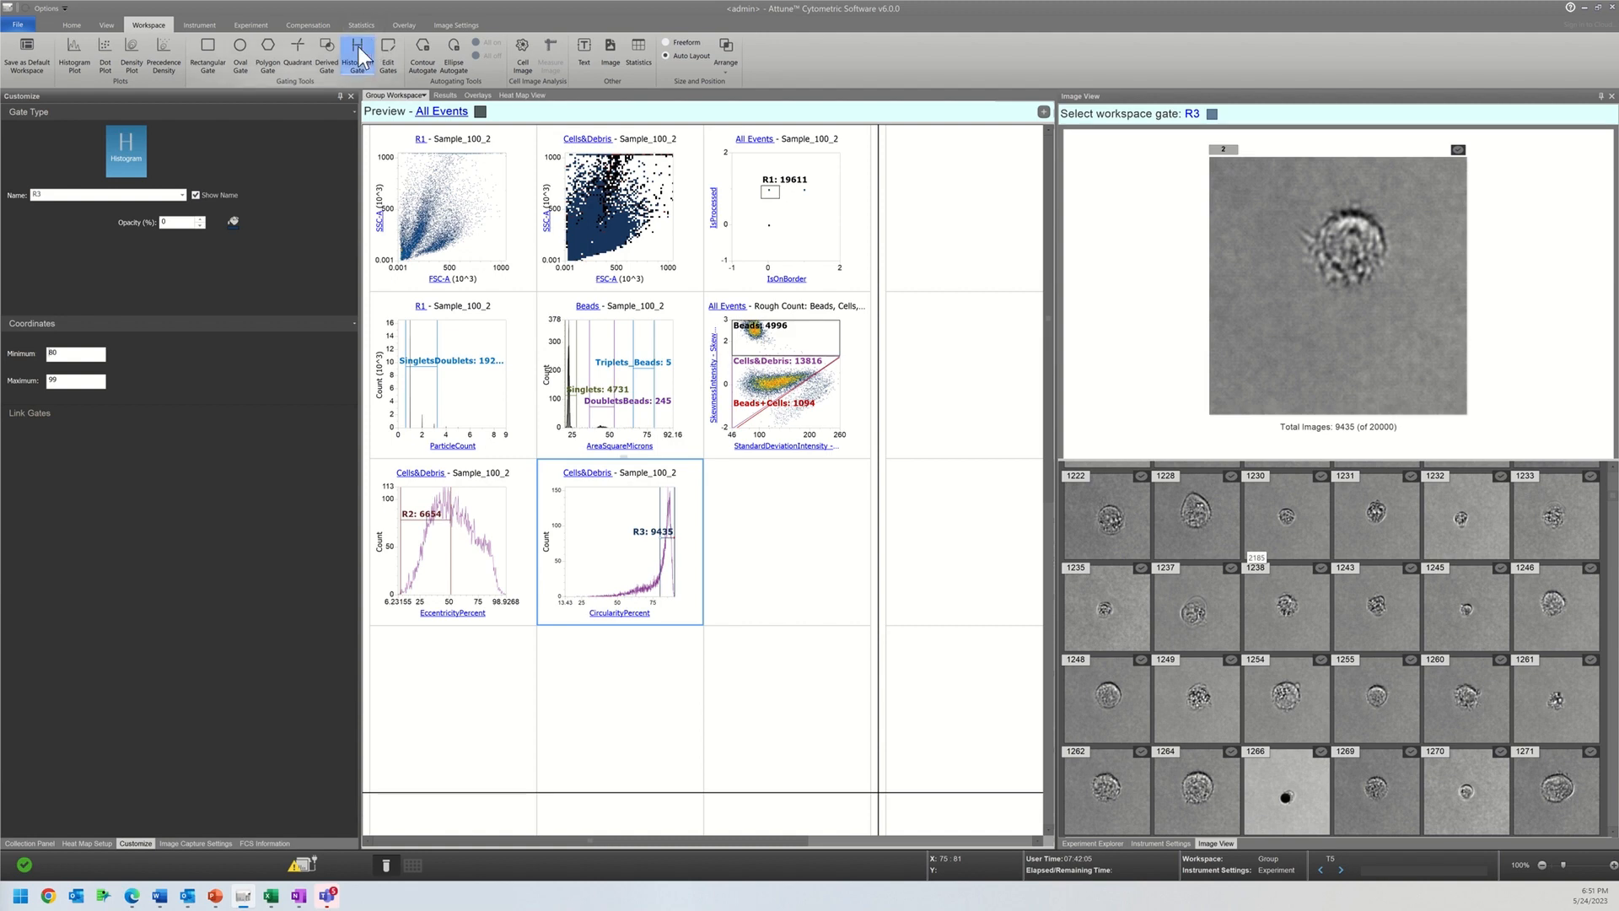
left_click_drag(656, 577, 635, 577)
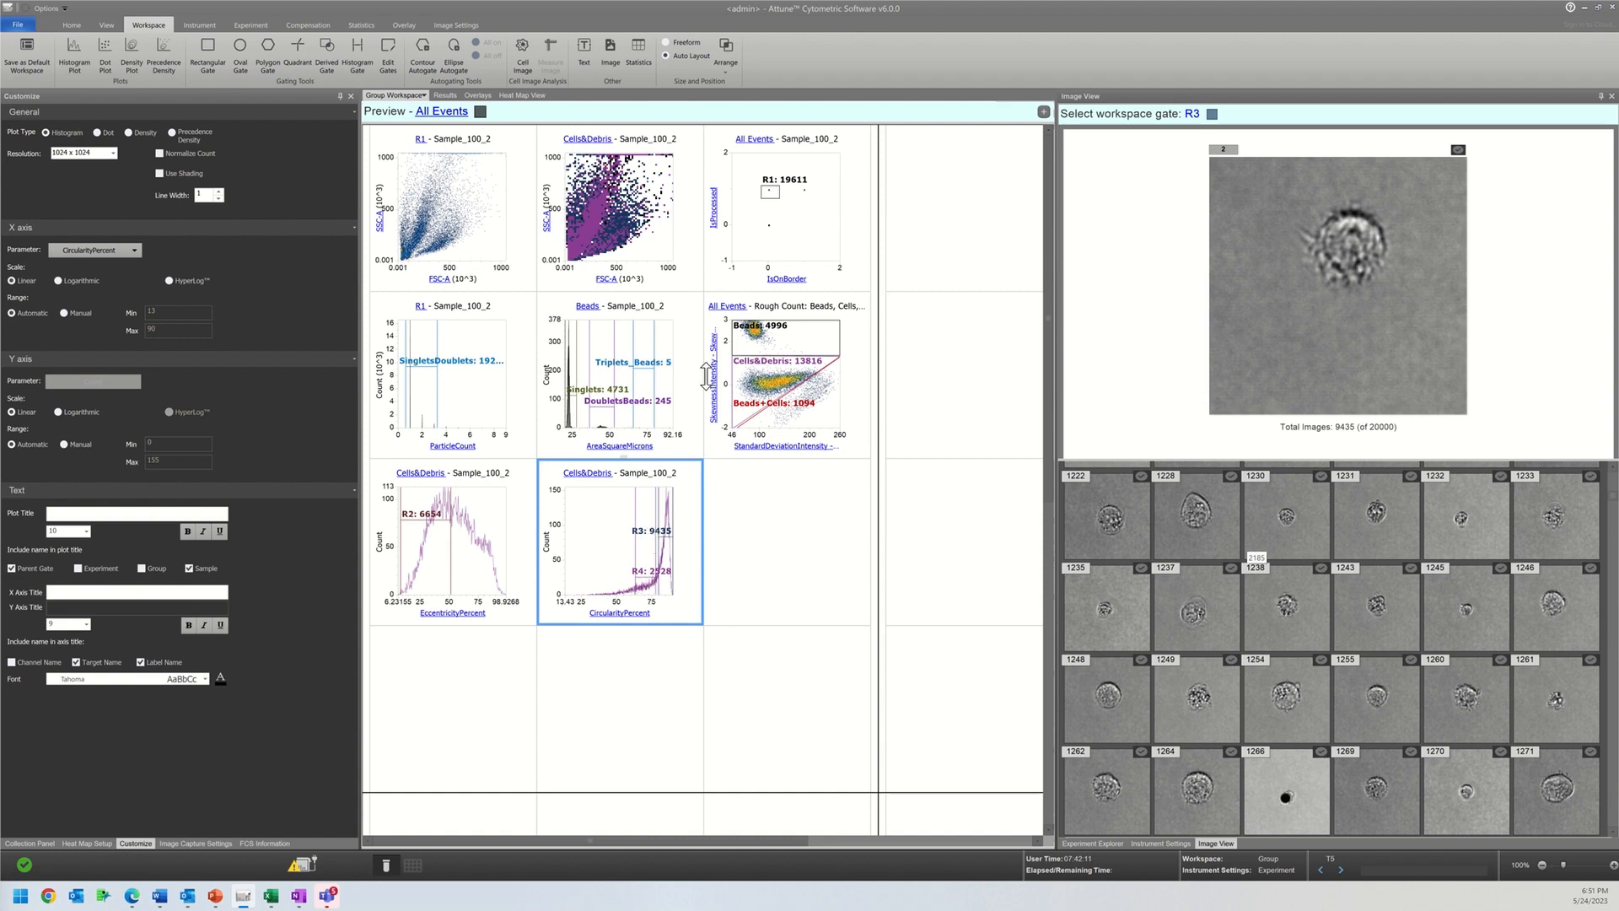
Step: Turn off back gating on all plots for gates R4, R3 and R2
left_click(620, 211)
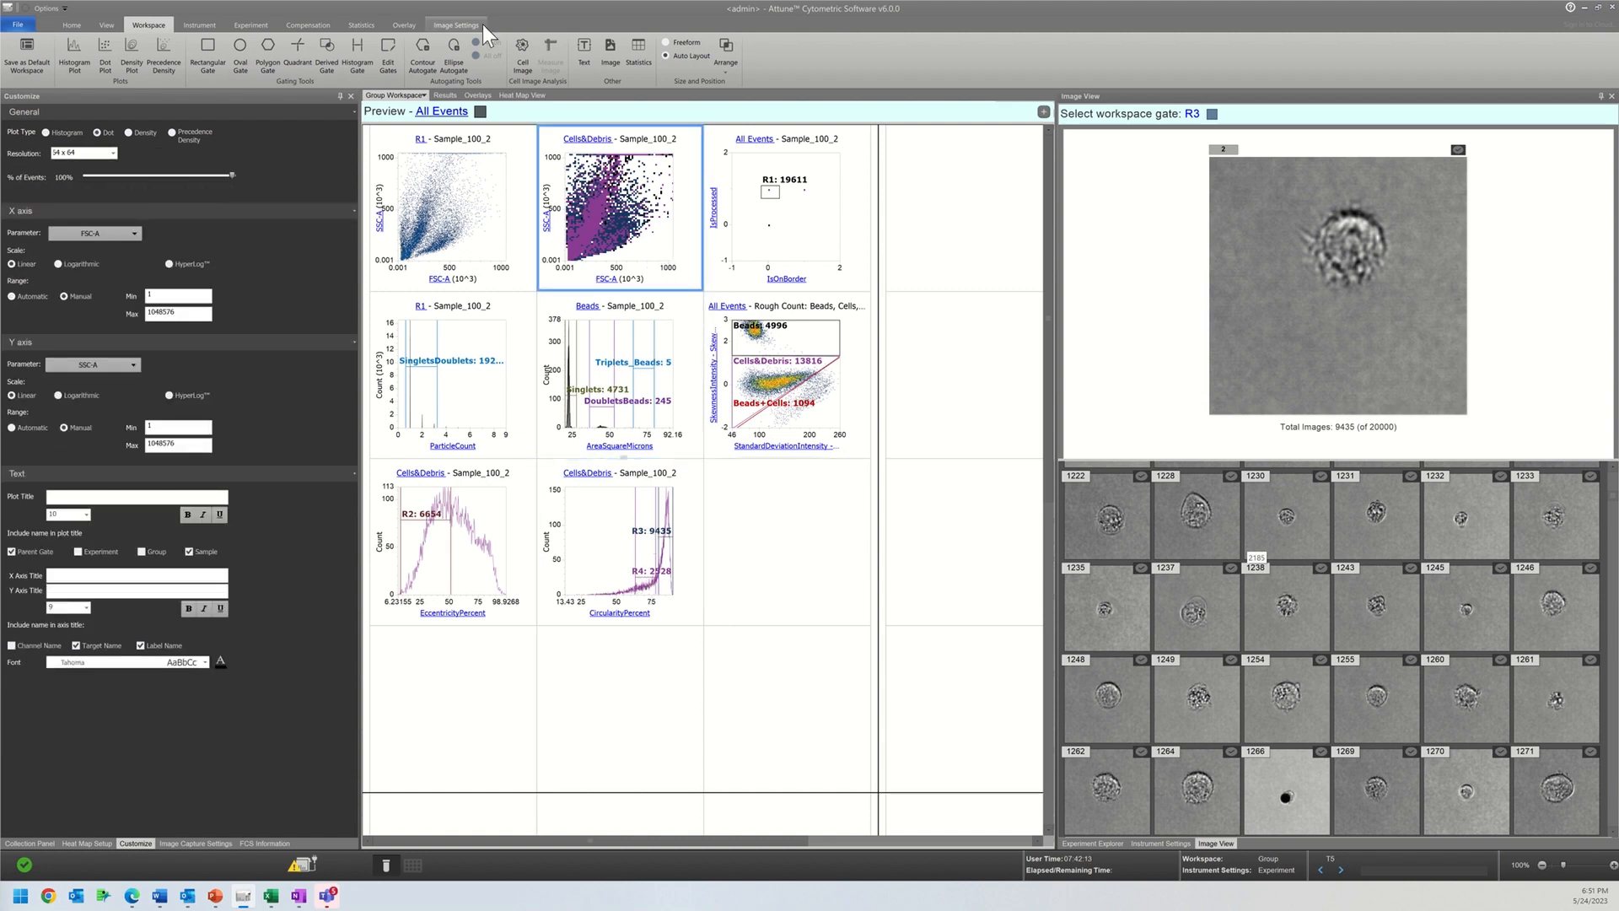
left_click(387, 62)
left_click(829, 346)
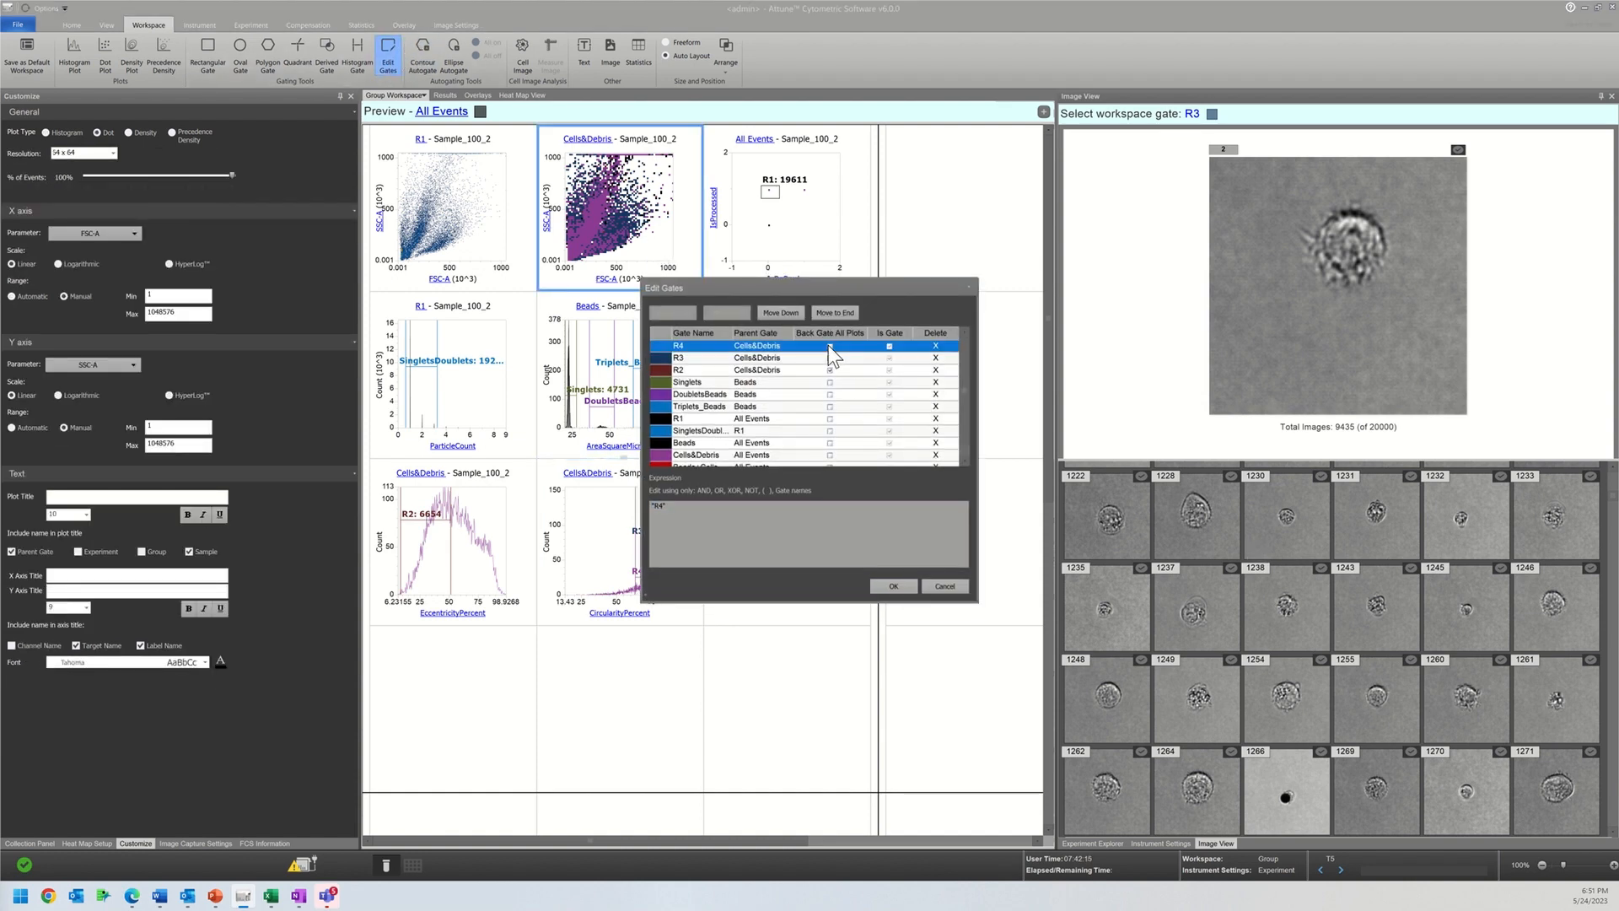
left_click(831, 357)
left_click(829, 370)
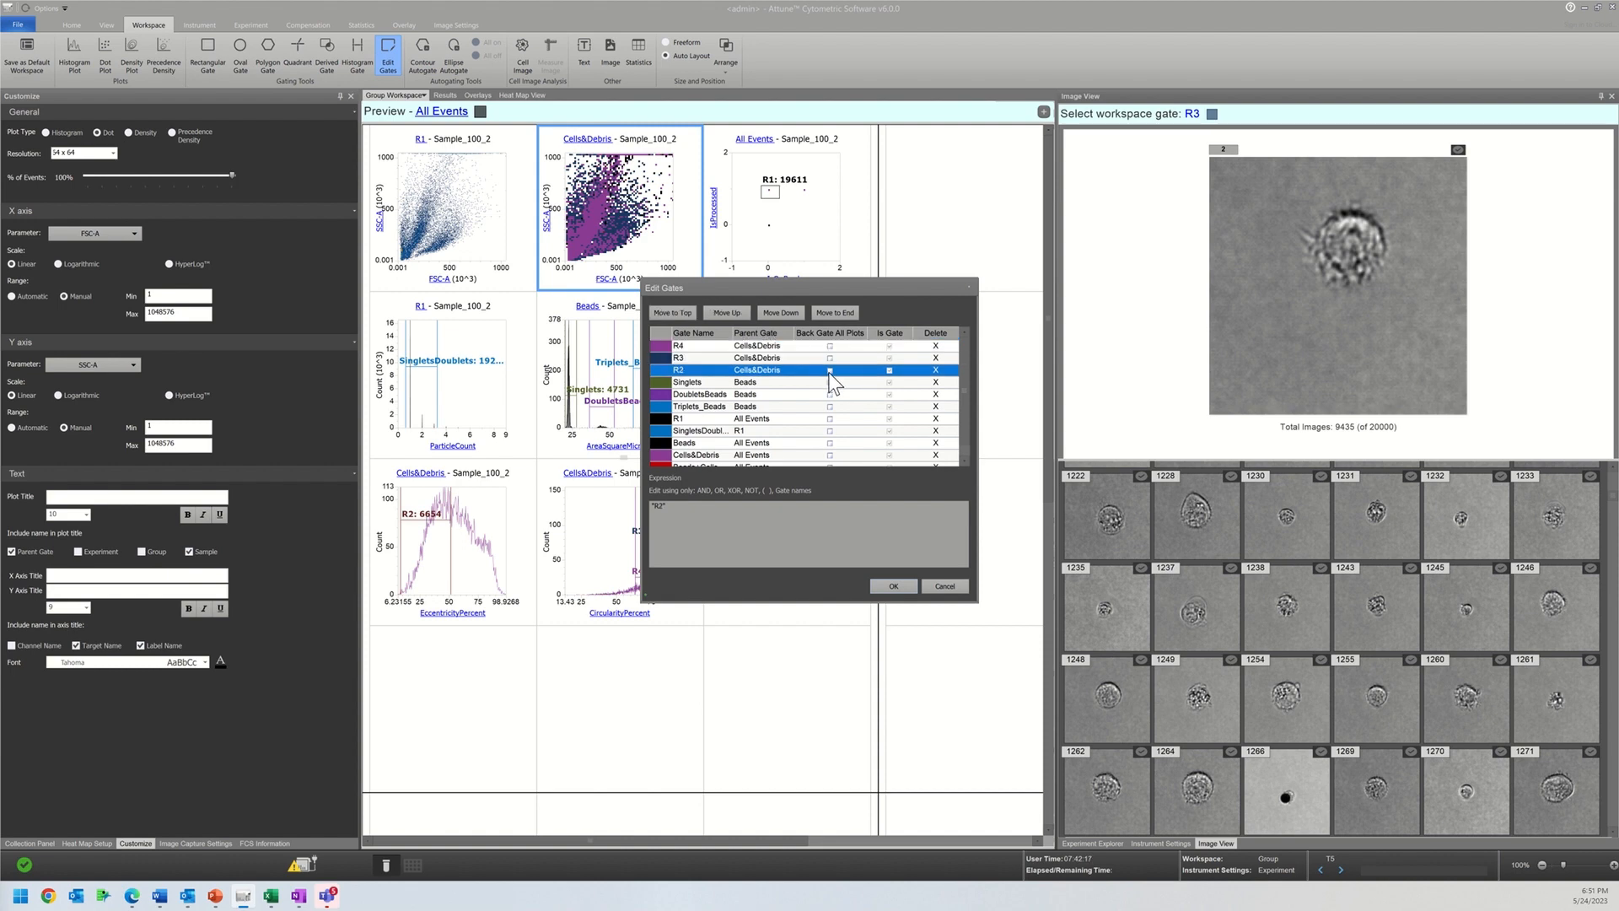
left_click(906, 580)
Step: Try a polygon gate on the Cells&Debris dot plot and set the plot's resolution to 512 x 512 and finally 256 x 256
left_click(264, 53)
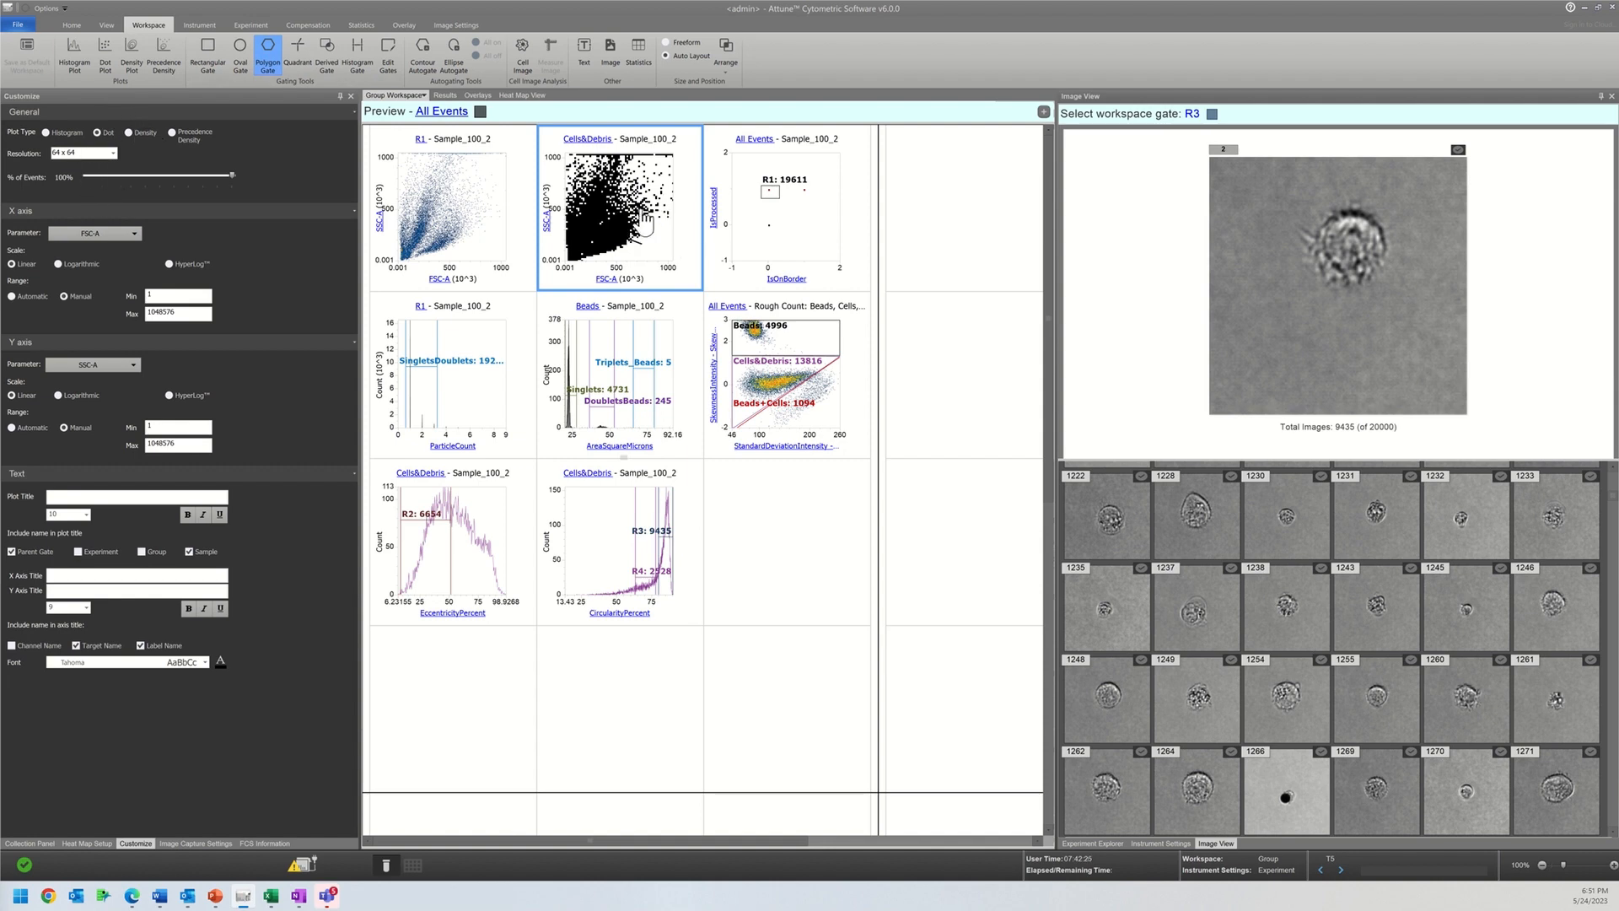
left_click(112, 153)
left_click(76, 193)
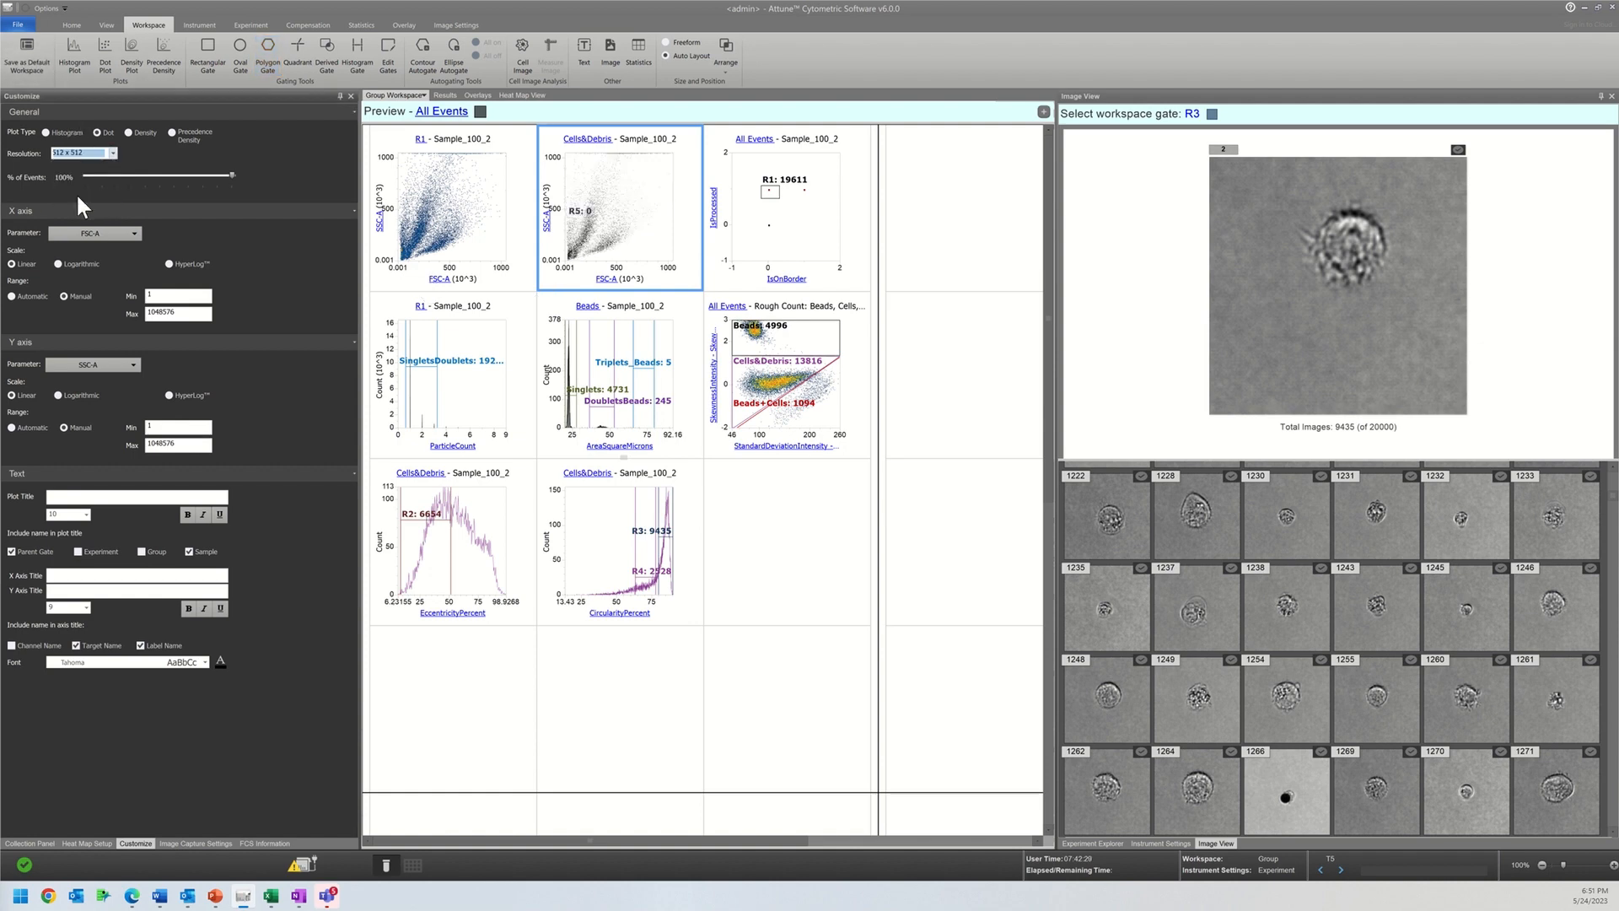
left_click(69, 153)
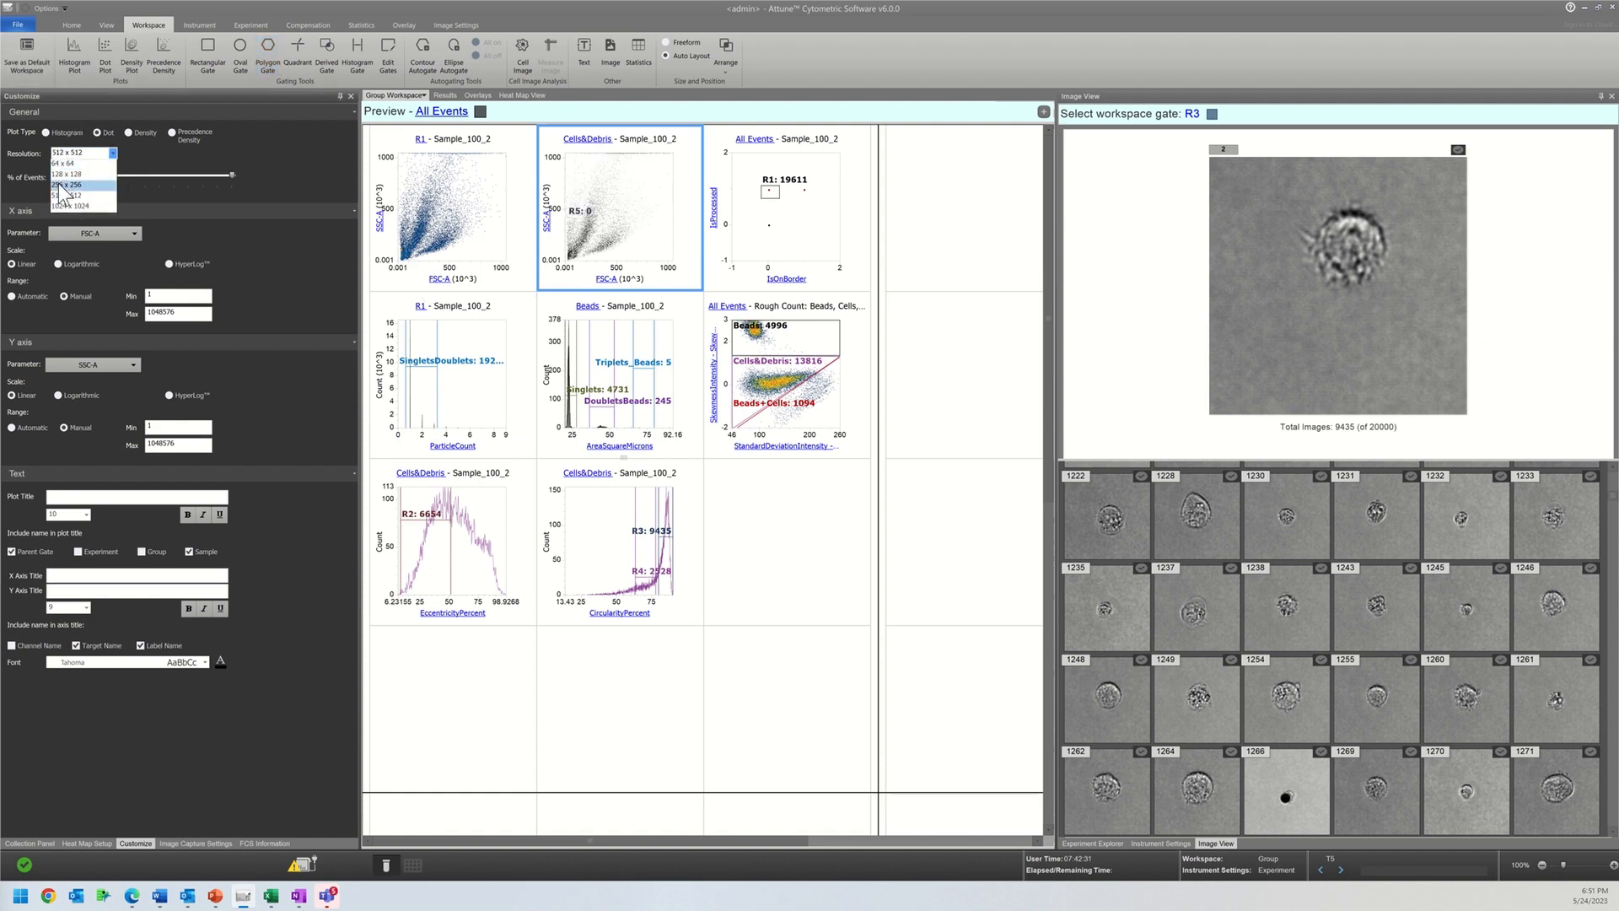
left_click(57, 179)
Step: Draw a polygon gate around the dense low-SSC-A population in the Cells&Debris dot plot
left_click(267, 56)
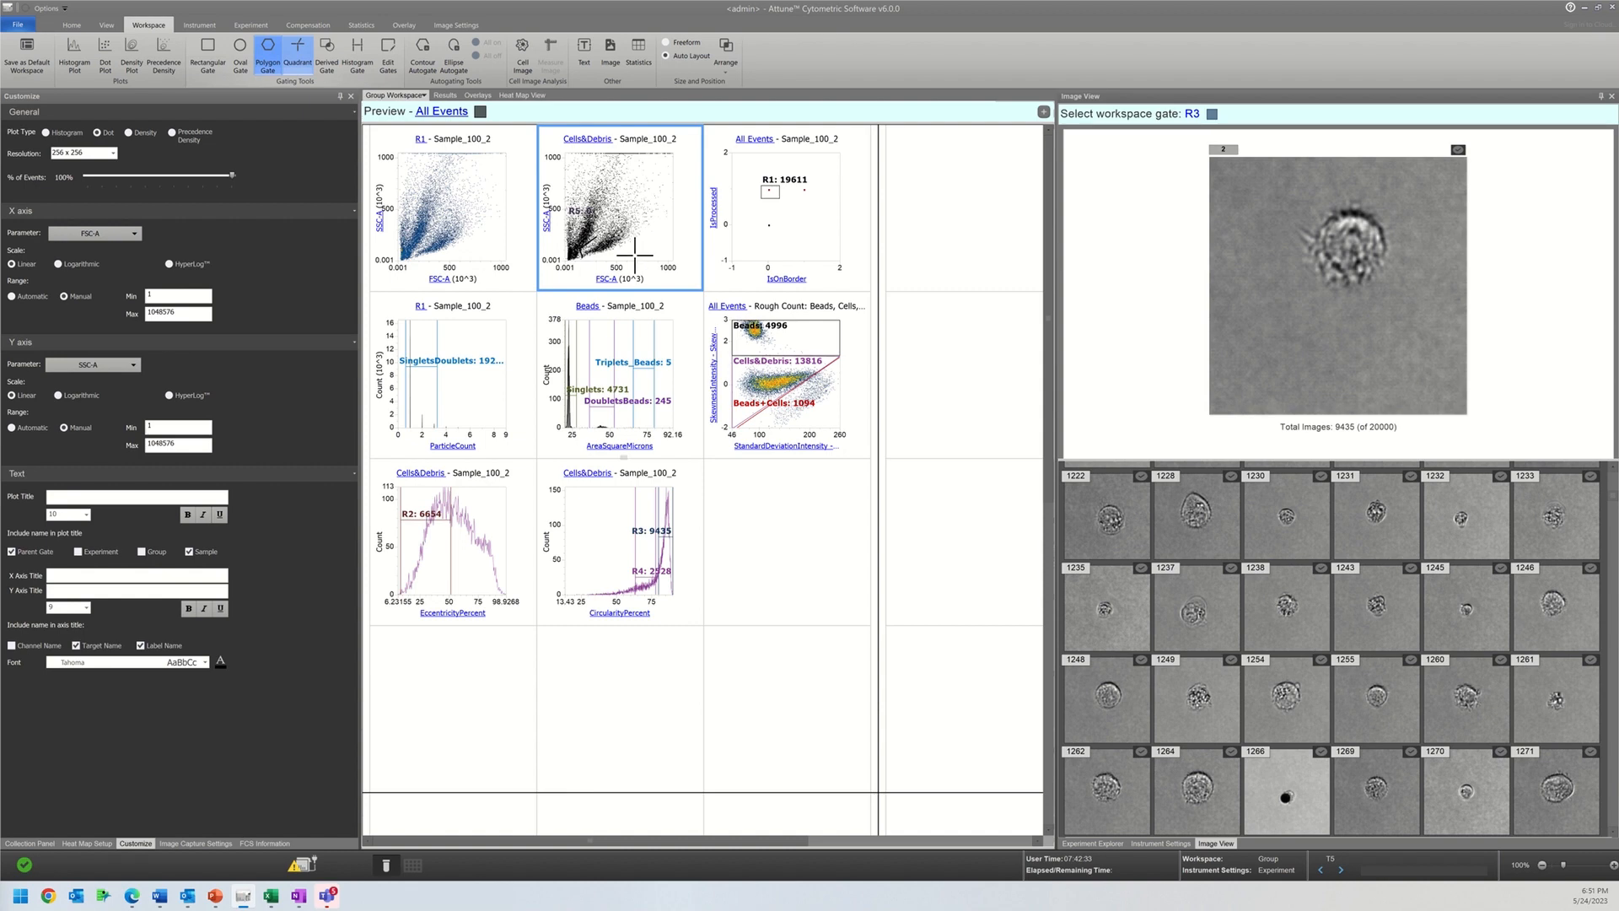
left_click(636, 252)
double_click(599, 245)
Step: Set the CircularityPercent histogram's parent gate to R6
left_click(581, 493)
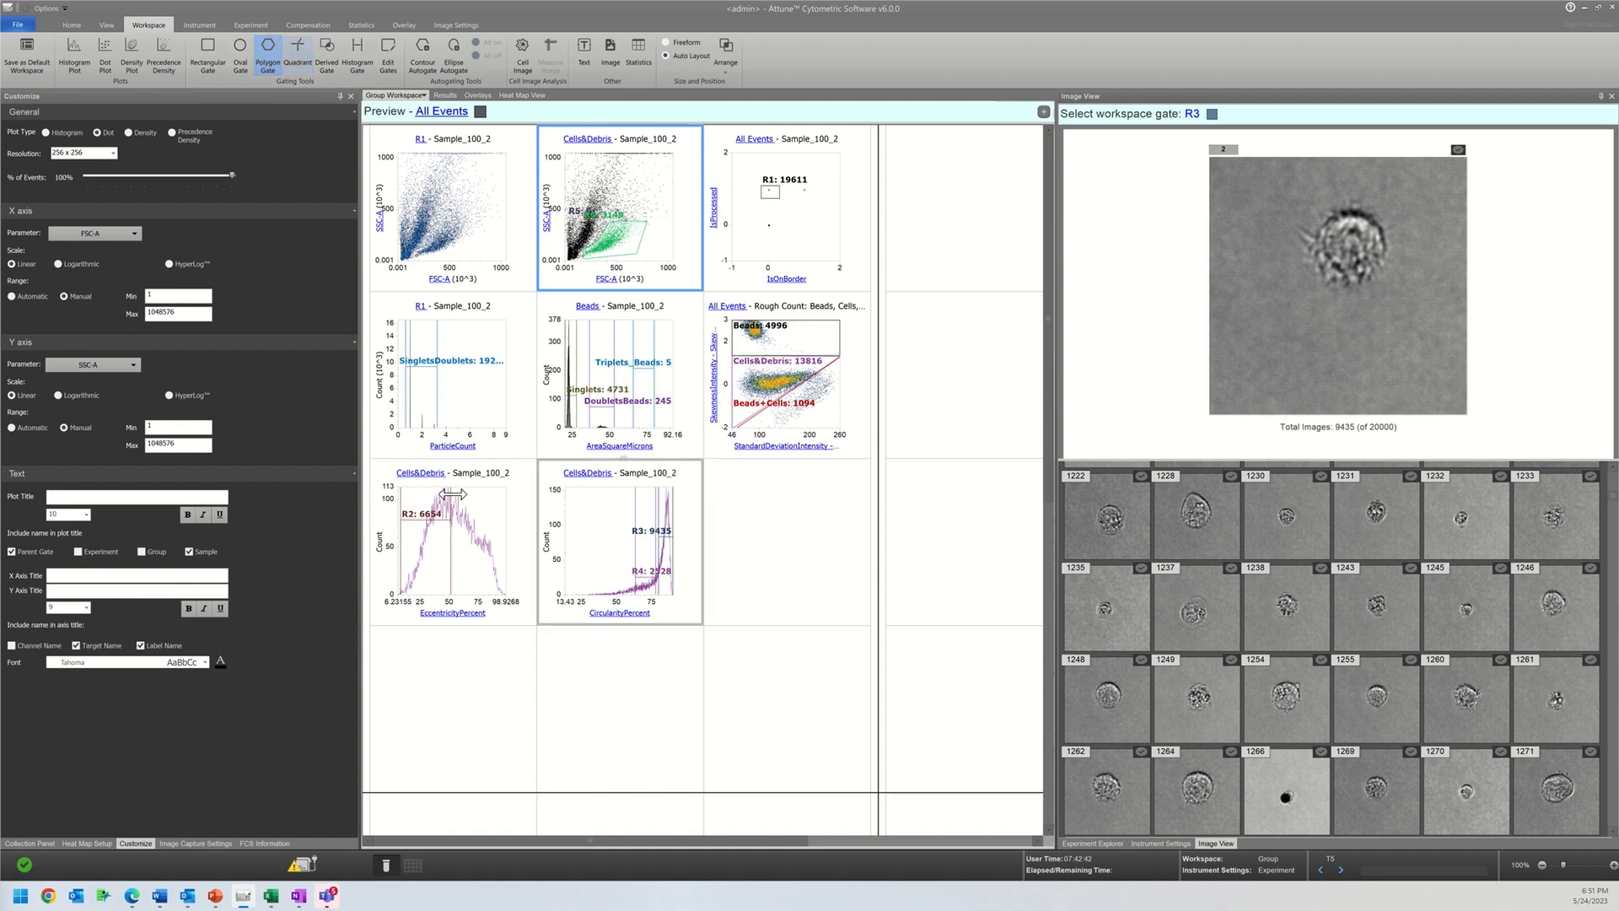
left_click(585, 473)
left_click(616, 600)
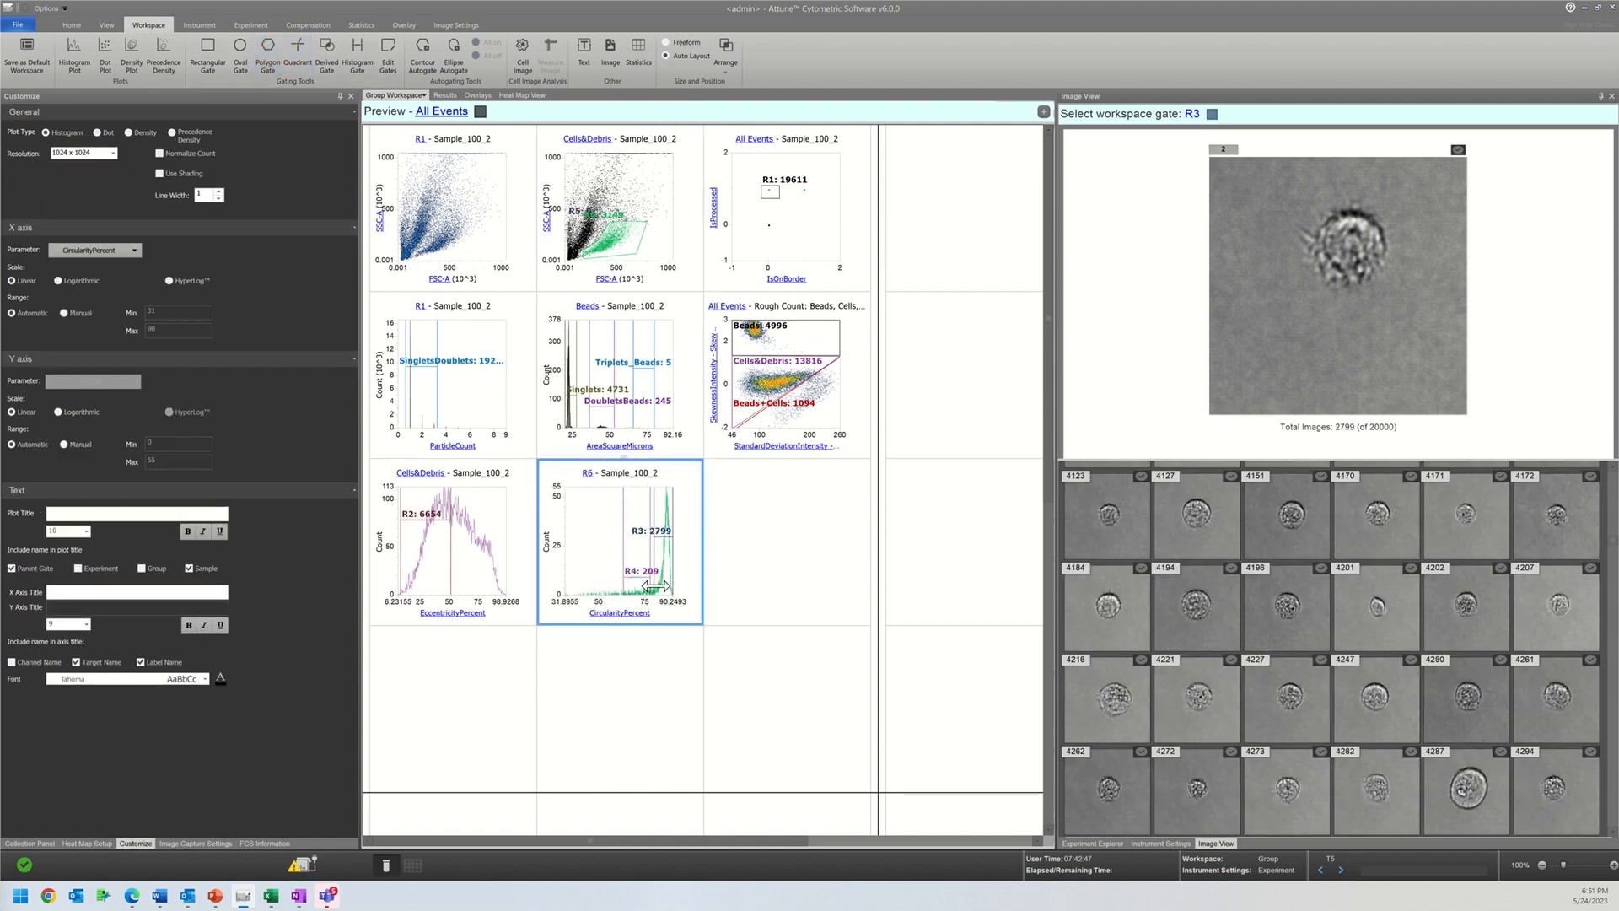
Step: Move gate R4 to the 65–80 circularity range and make it the image view's population
left_click(653, 586)
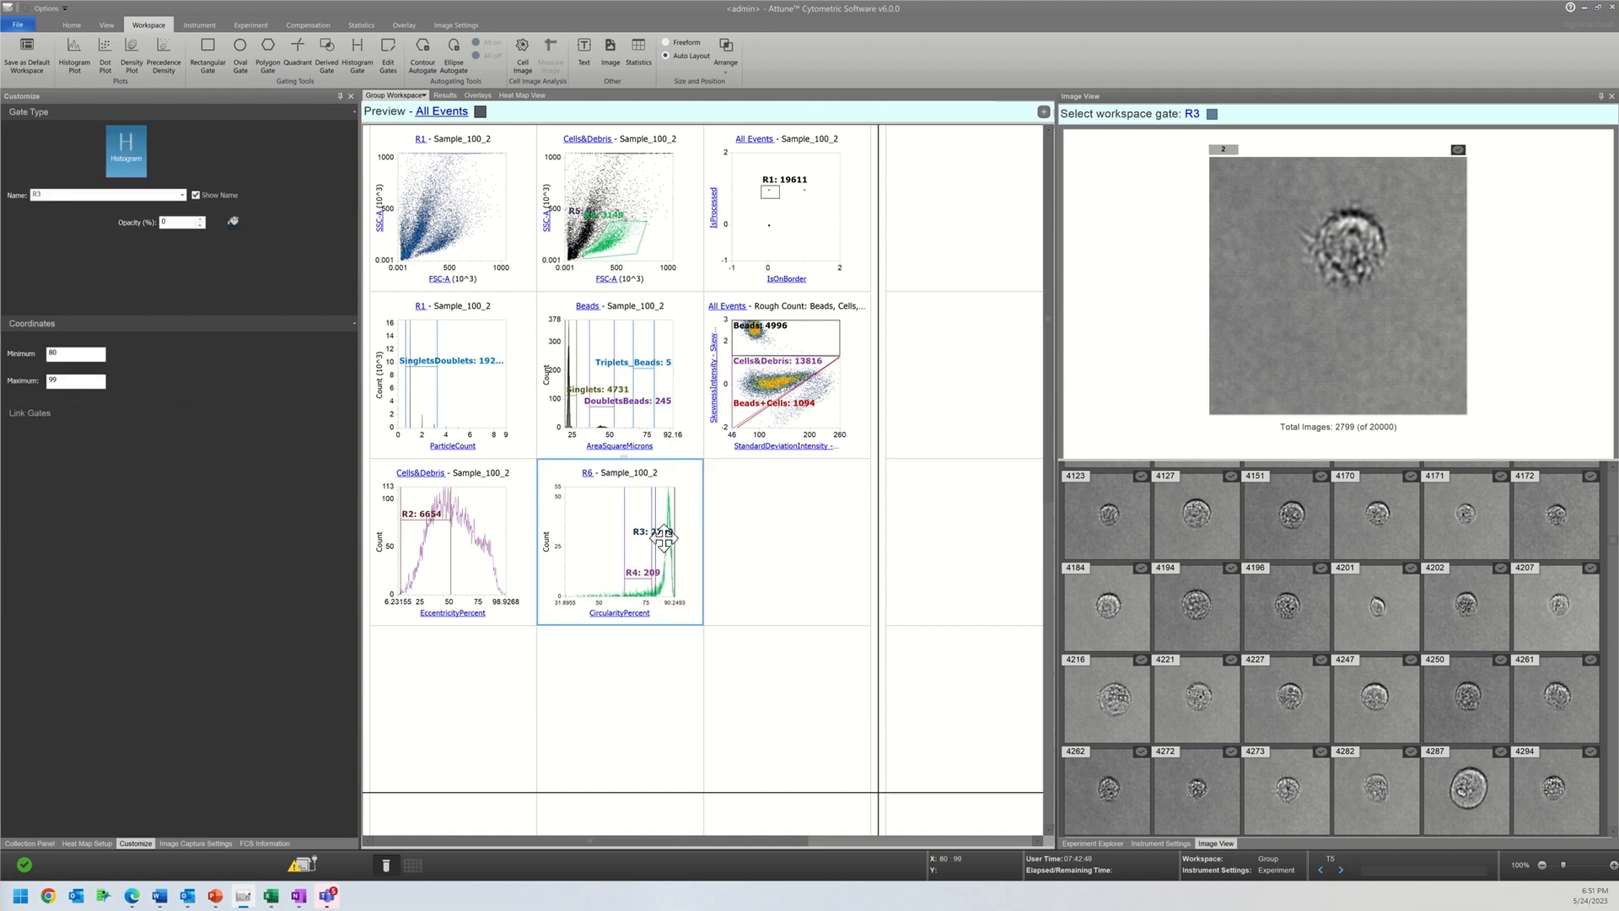
left_click(649, 582)
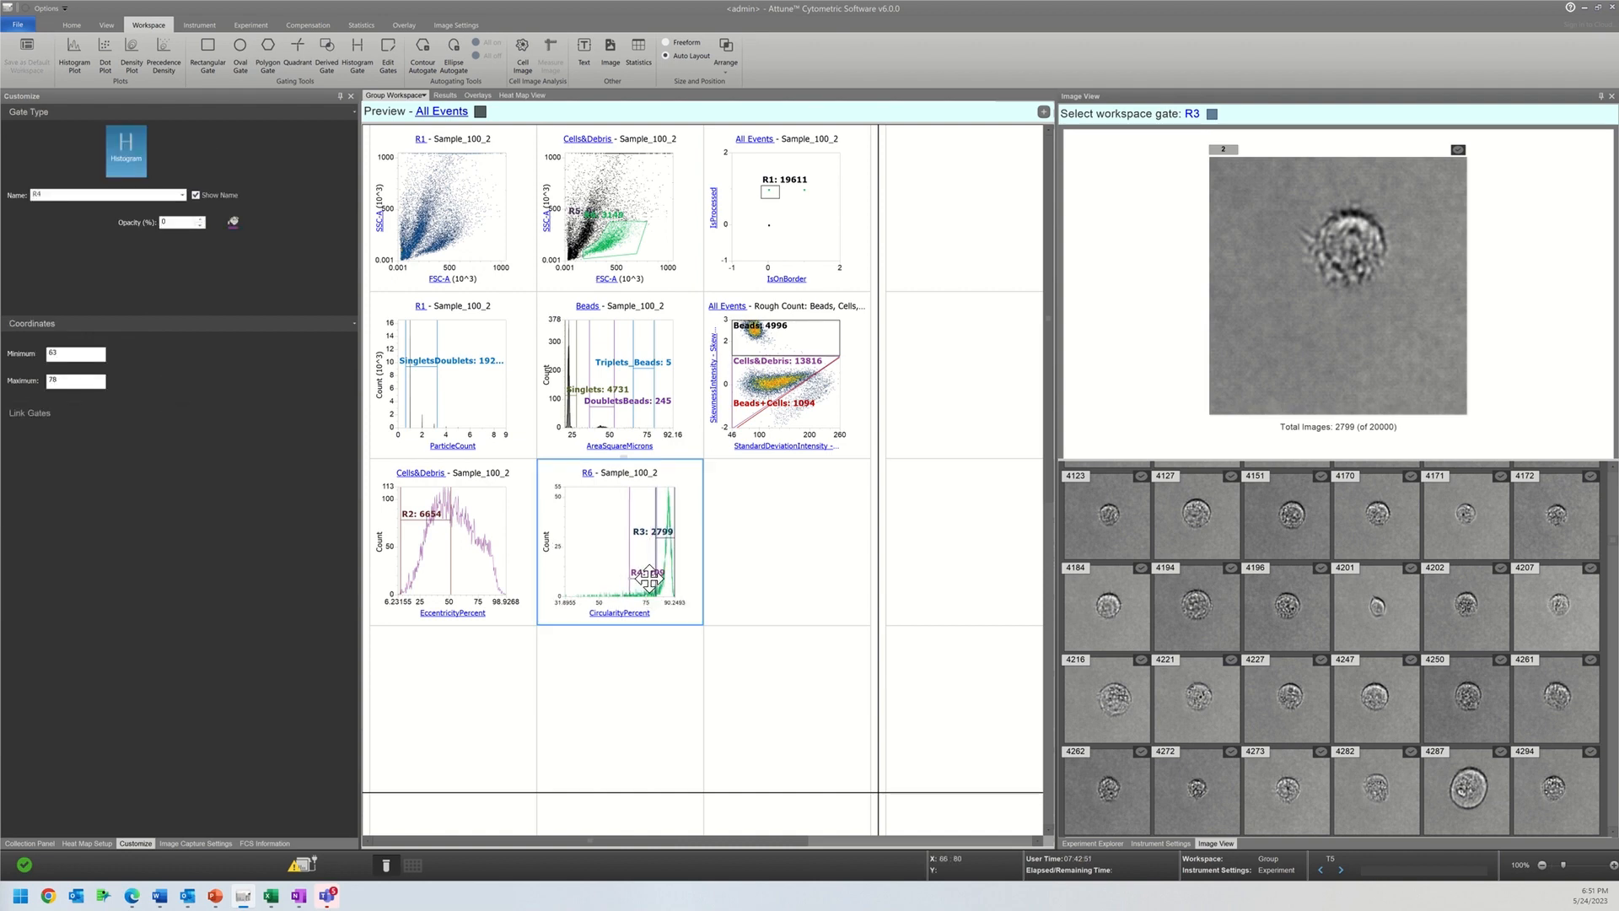
left_click_drag(648, 580, 646, 581)
left_click(1191, 113)
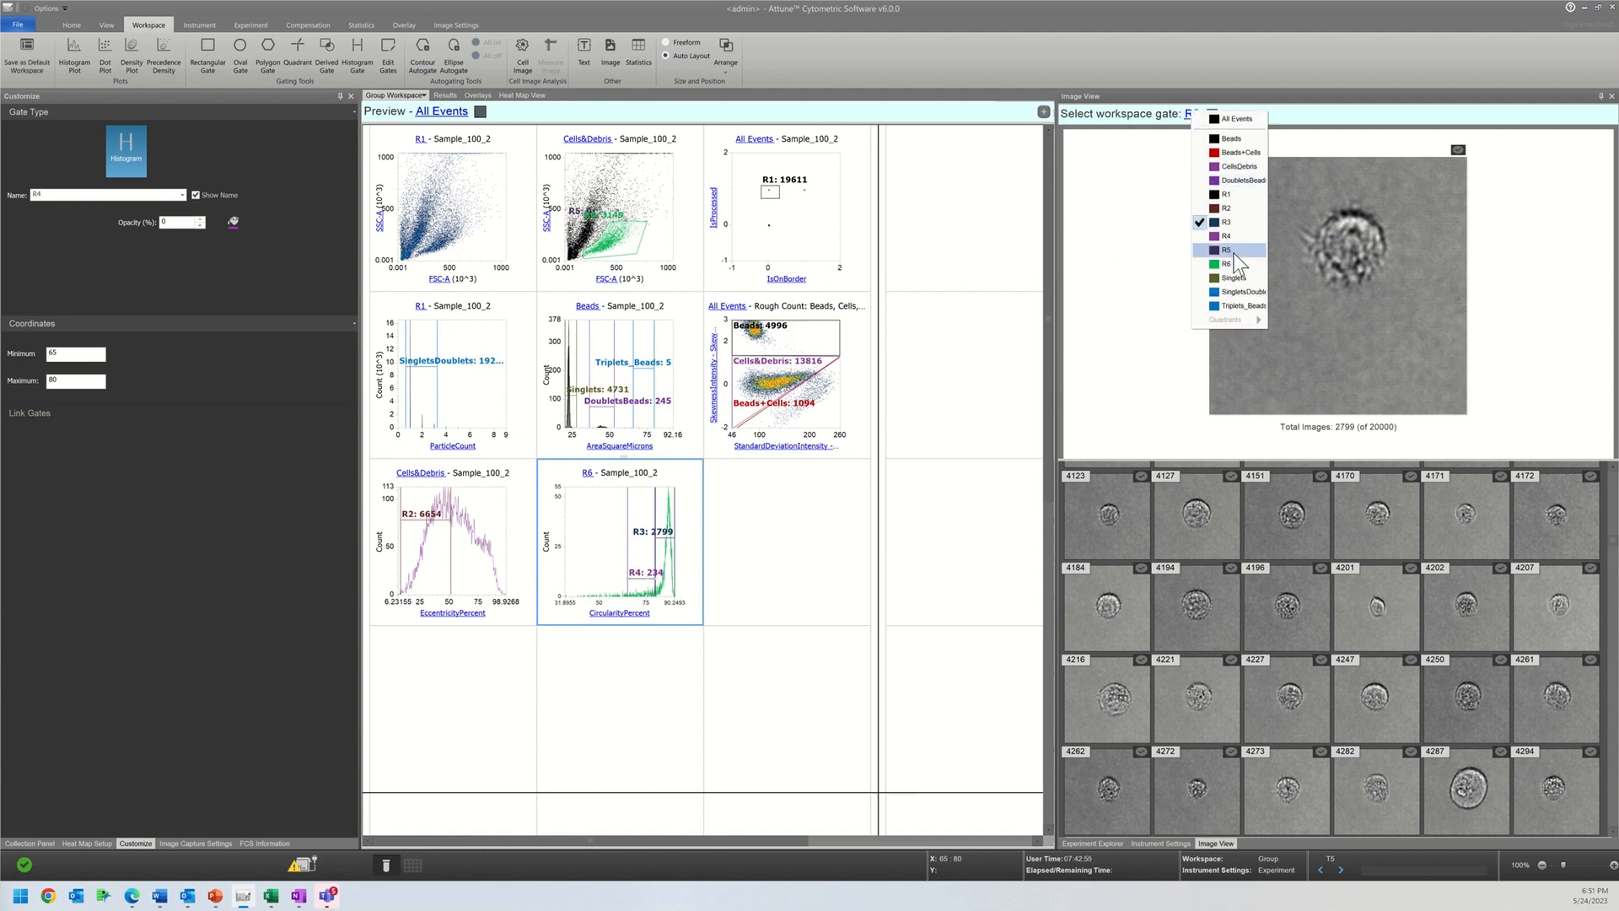
left_click(1226, 235)
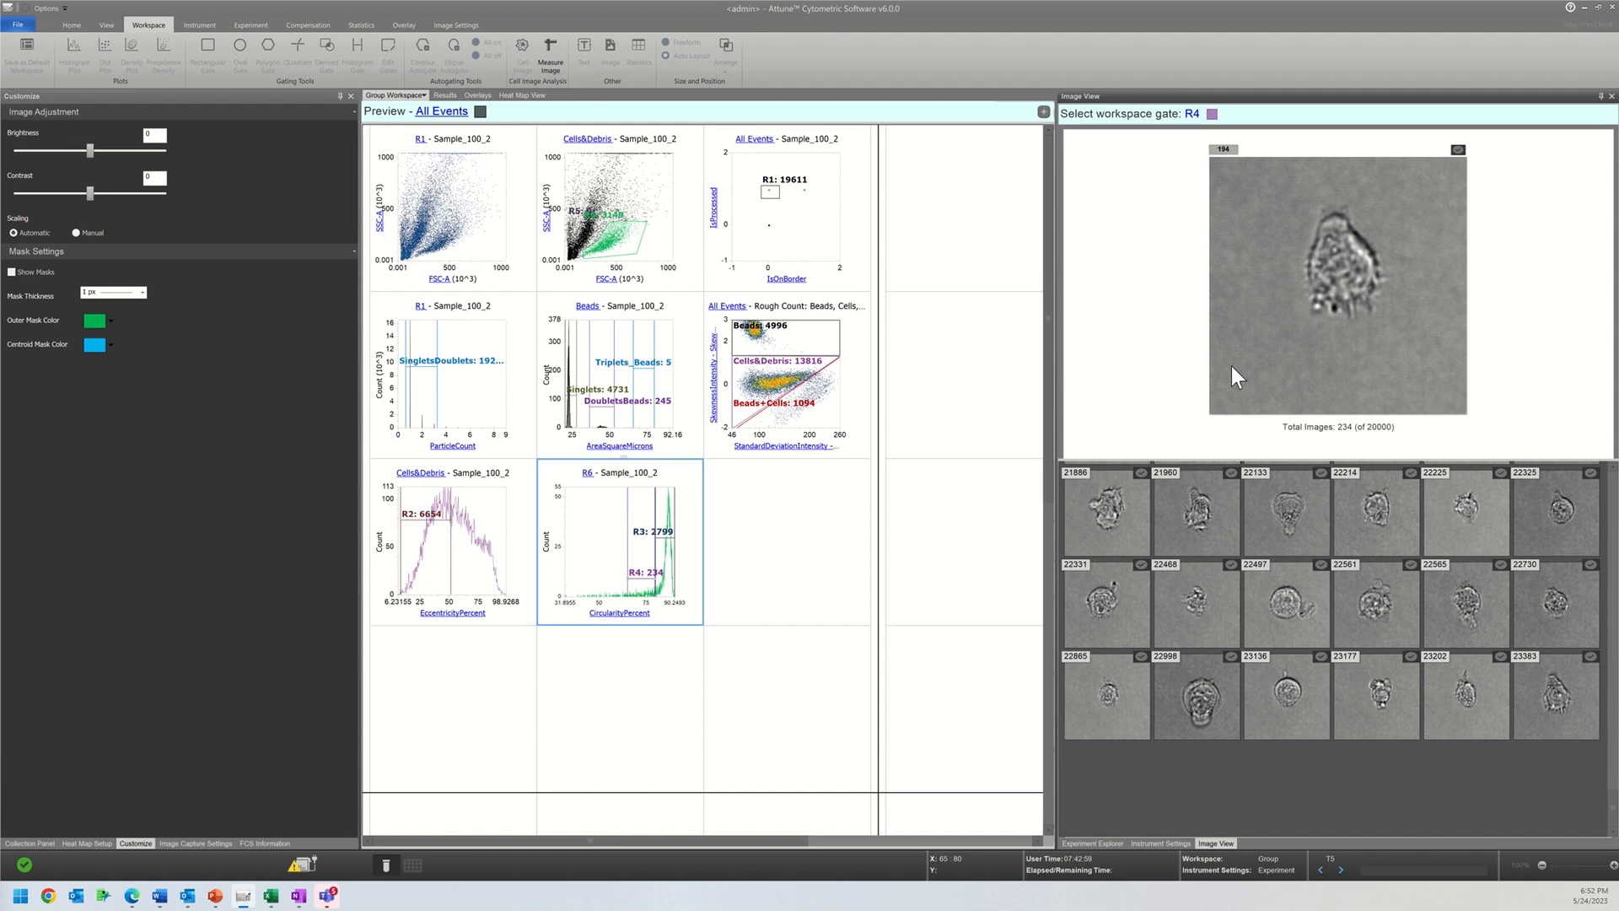
left_click(669, 538)
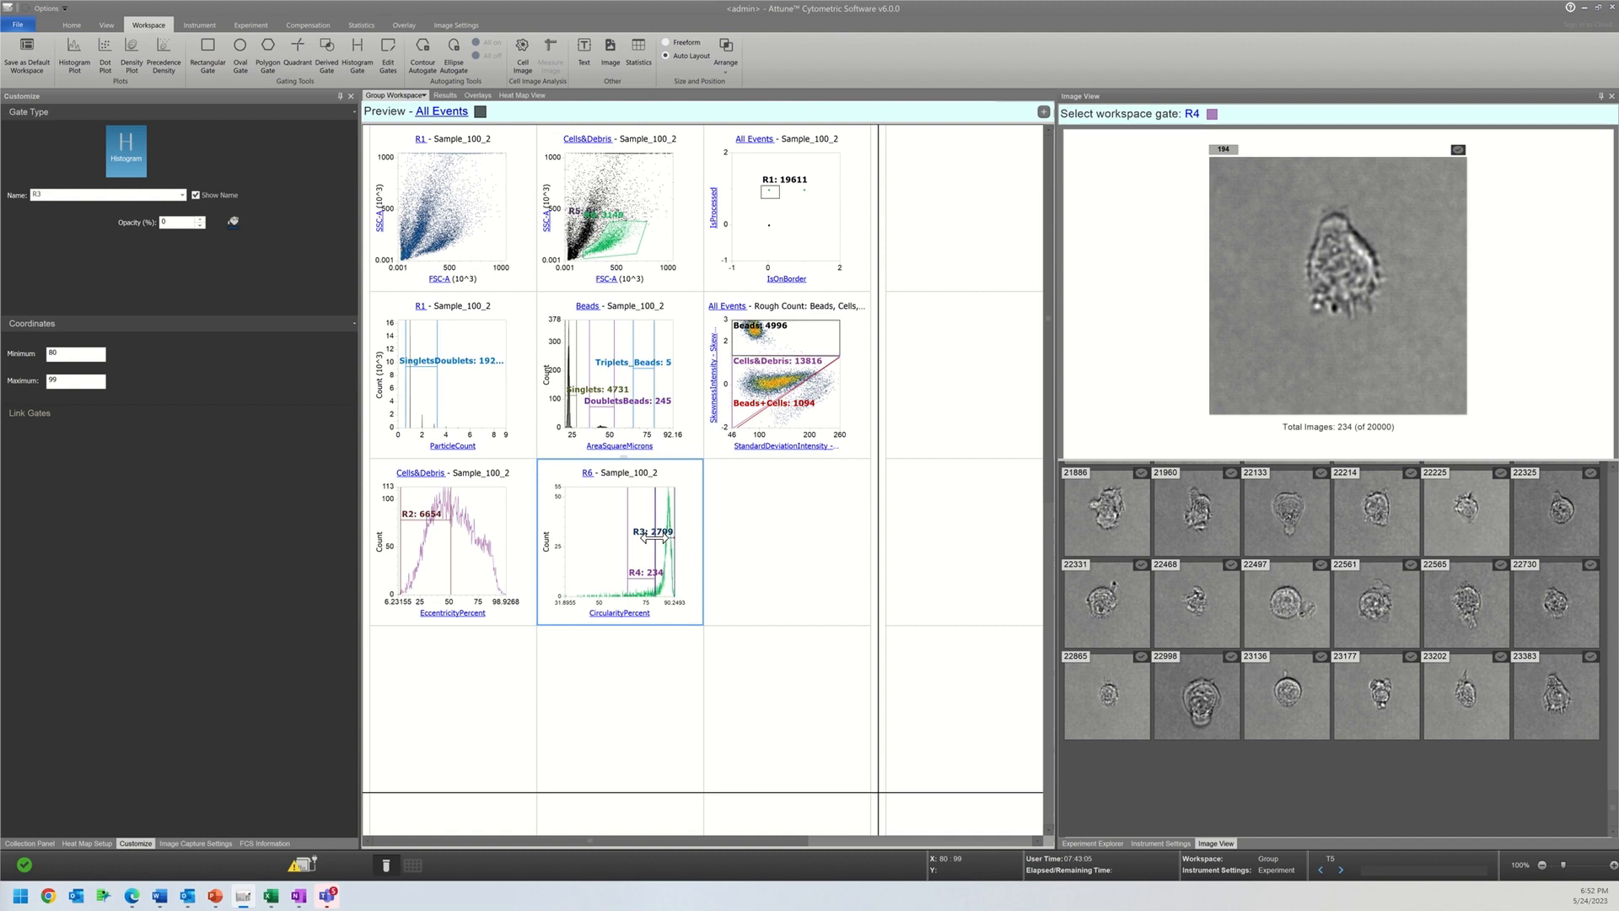
Step: Change the eccentricity histogram to plot MinorMajorRatioPercent for parent gate R6, and move gate R2 to the 75–100 range
left_click(419, 473)
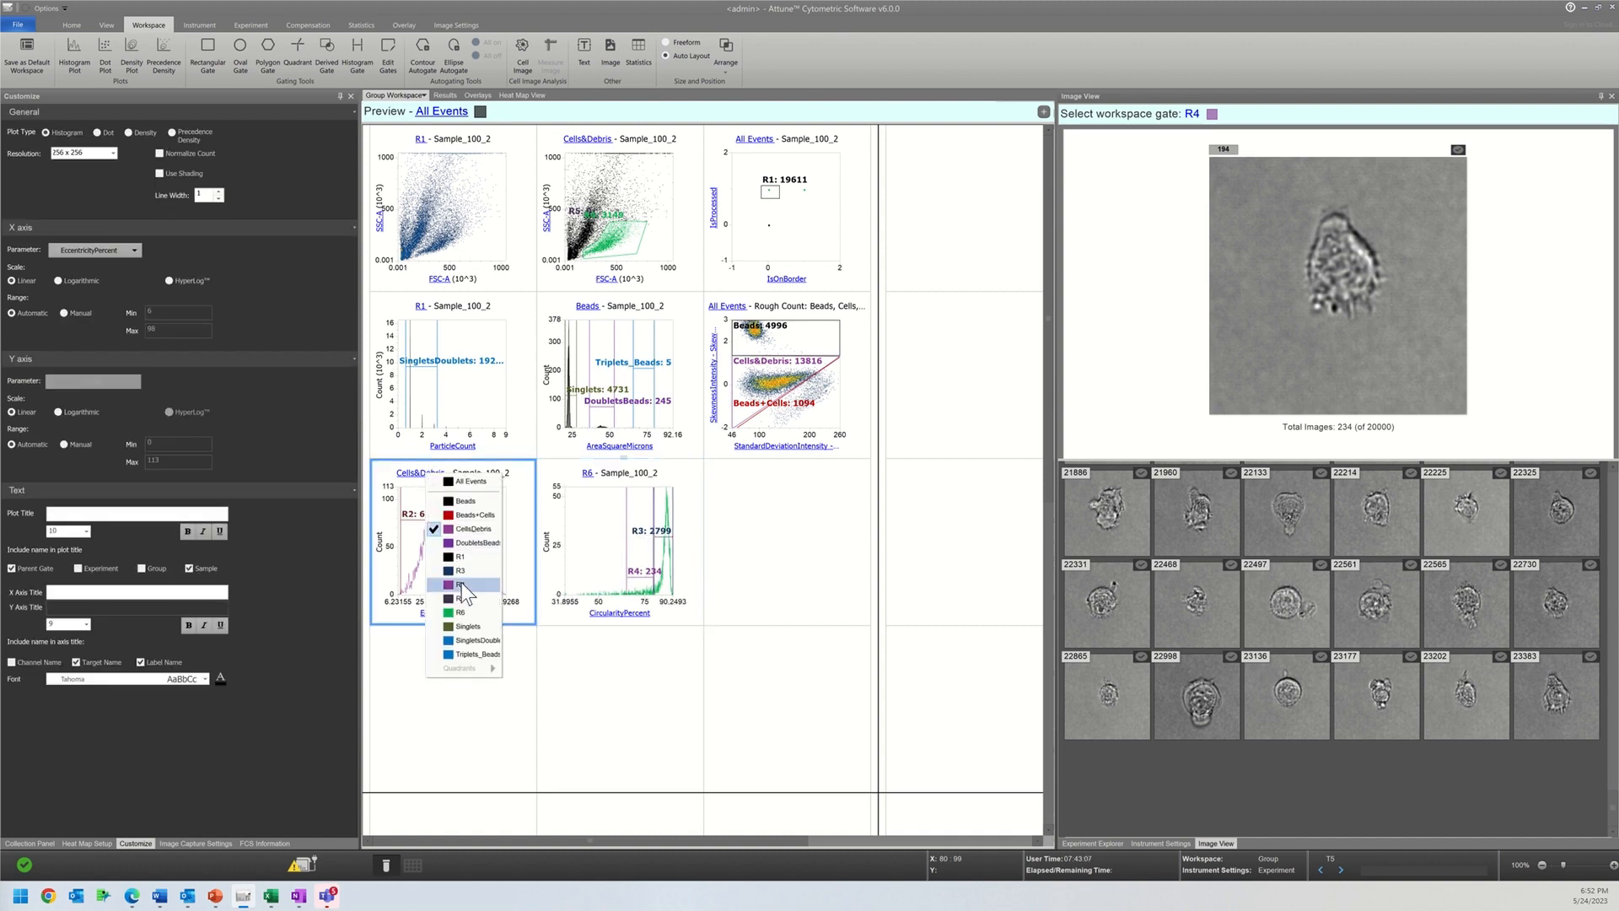
left_click(461, 612)
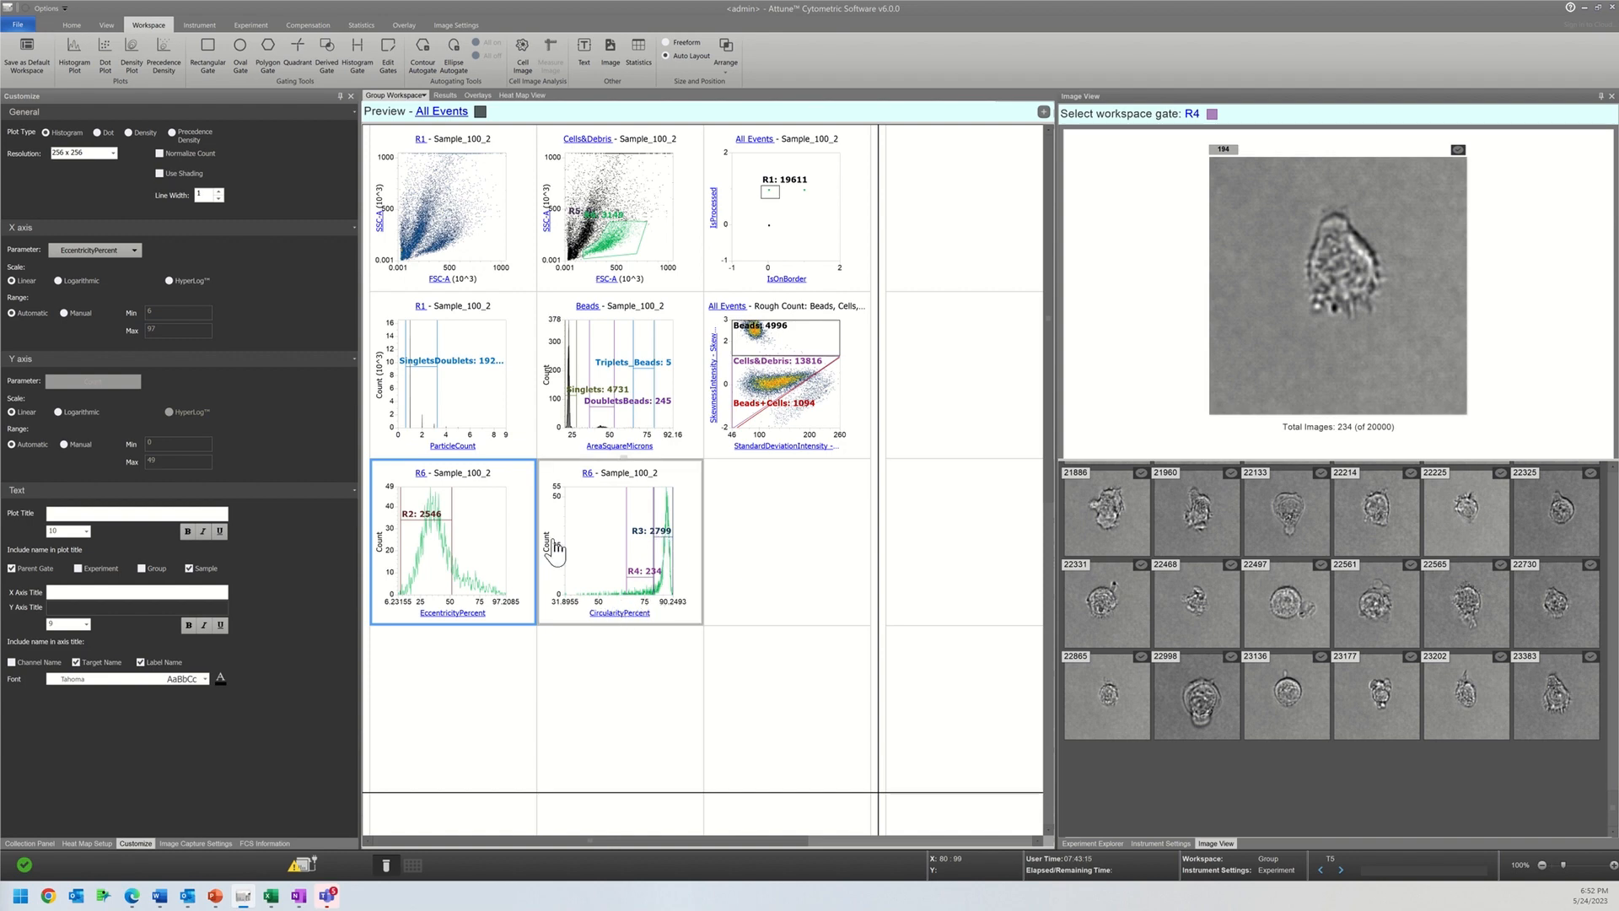
left_click(454, 614)
mouse_move(548, 552)
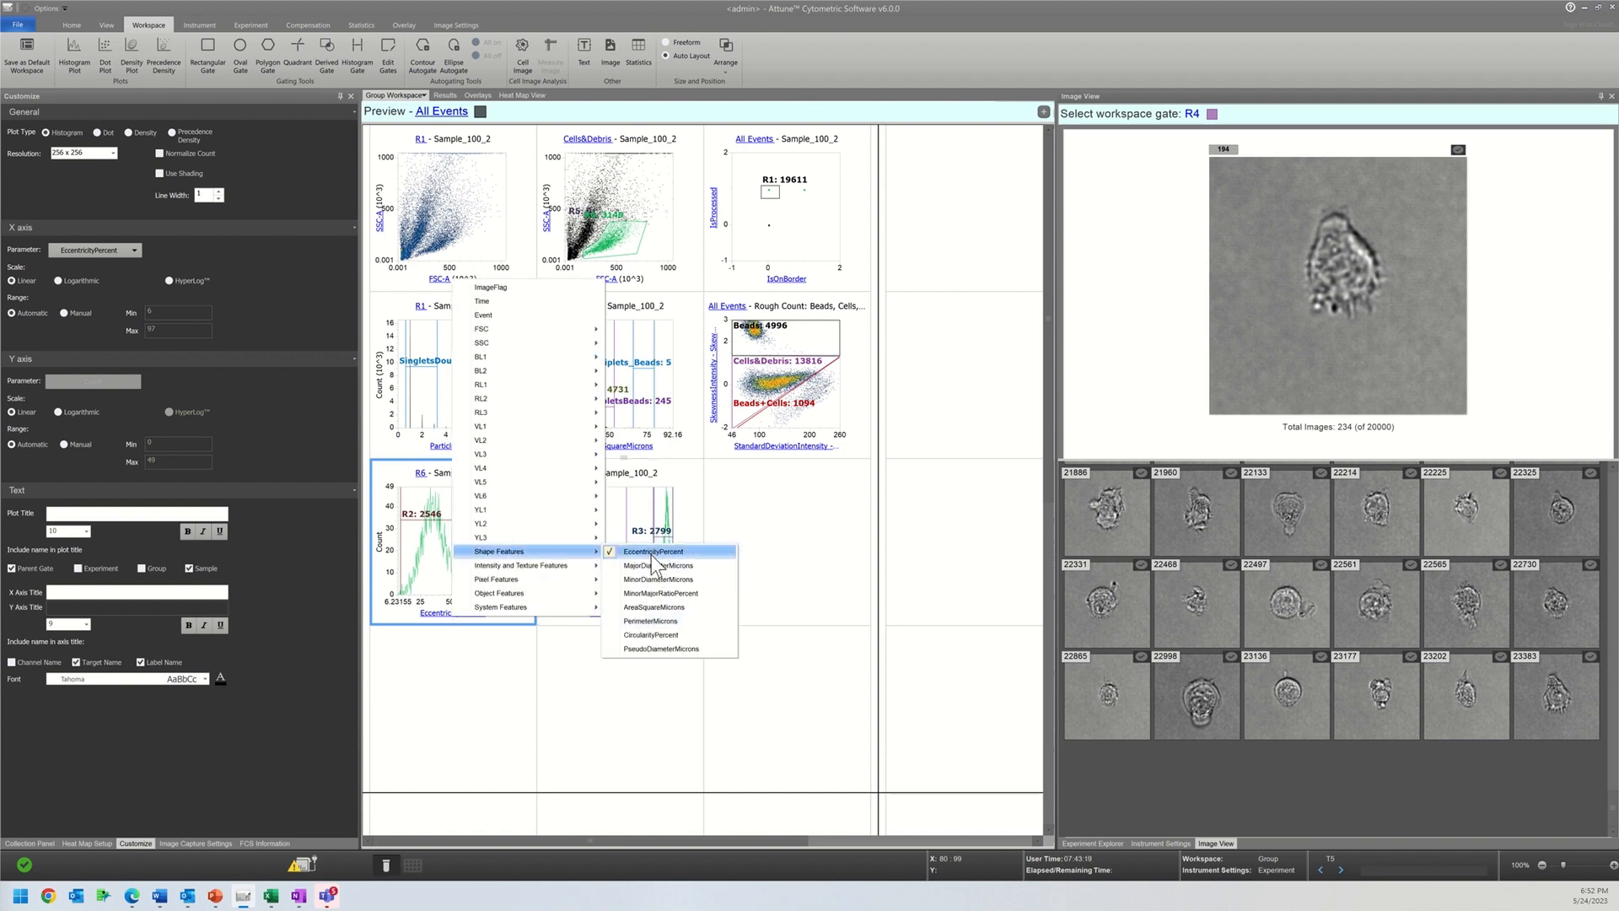
left_click(650, 594)
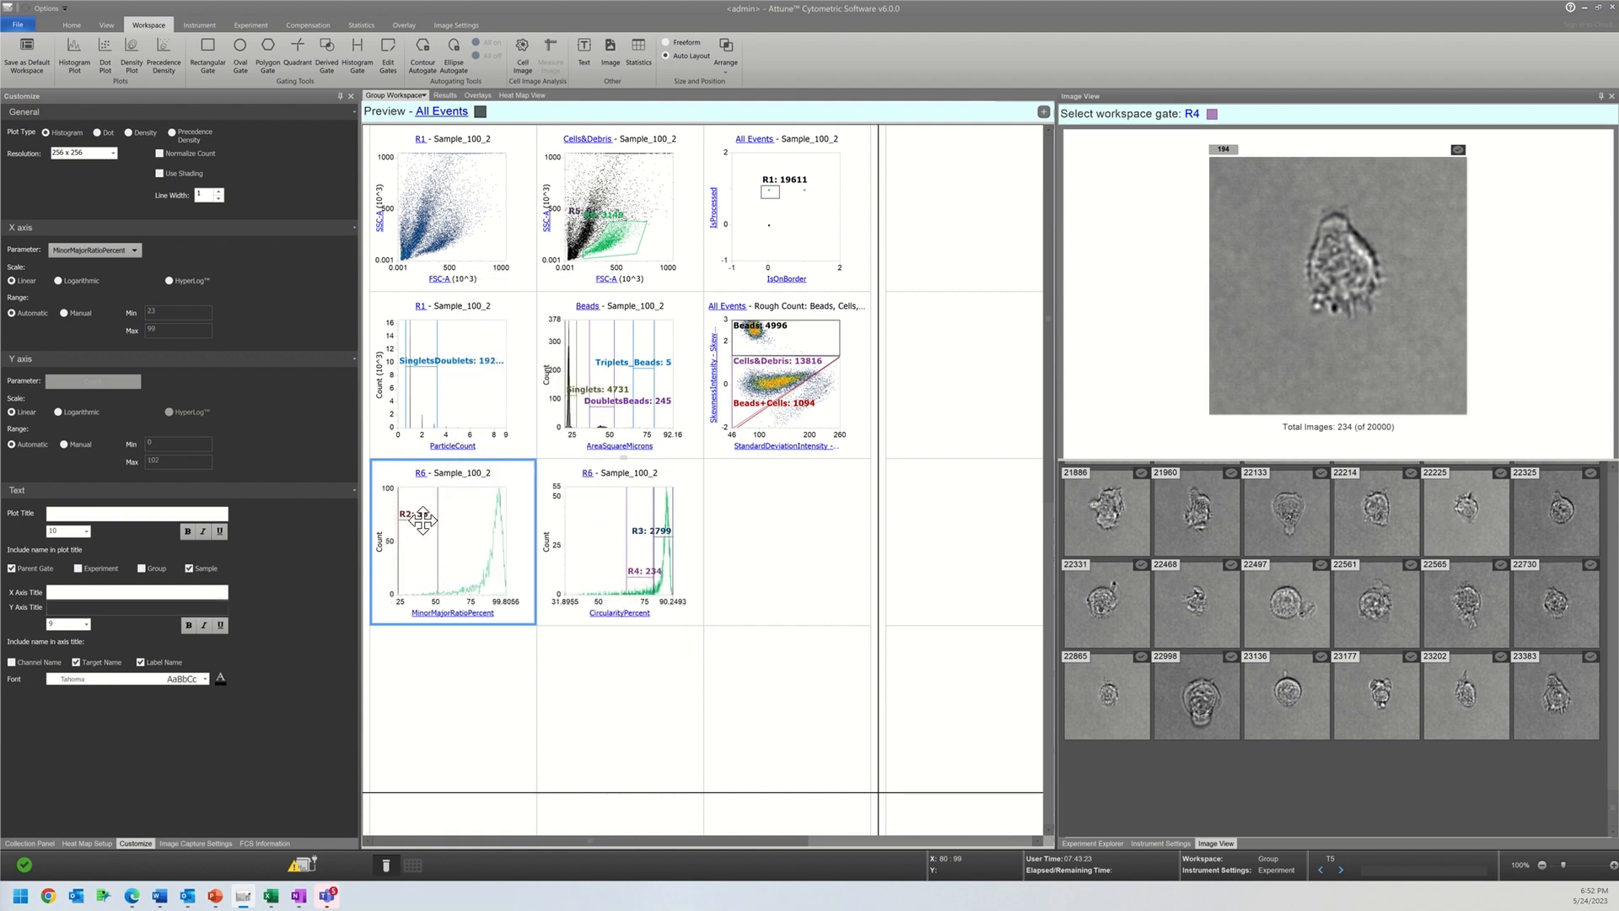
left_click_drag(420, 520, 471, 529)
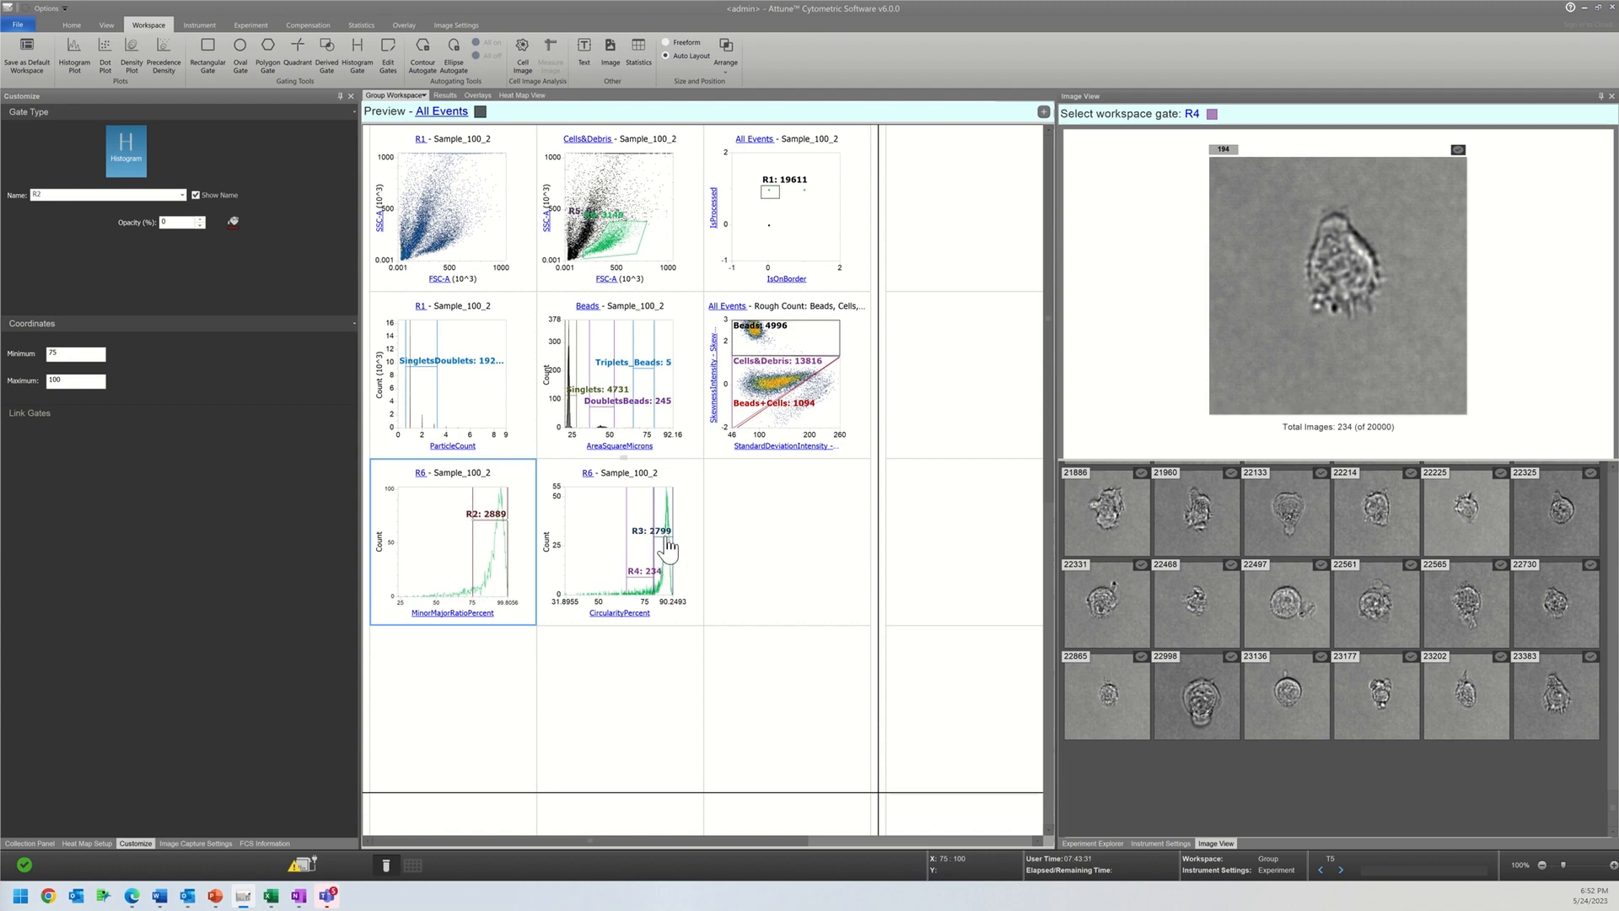
left_click(668, 547)
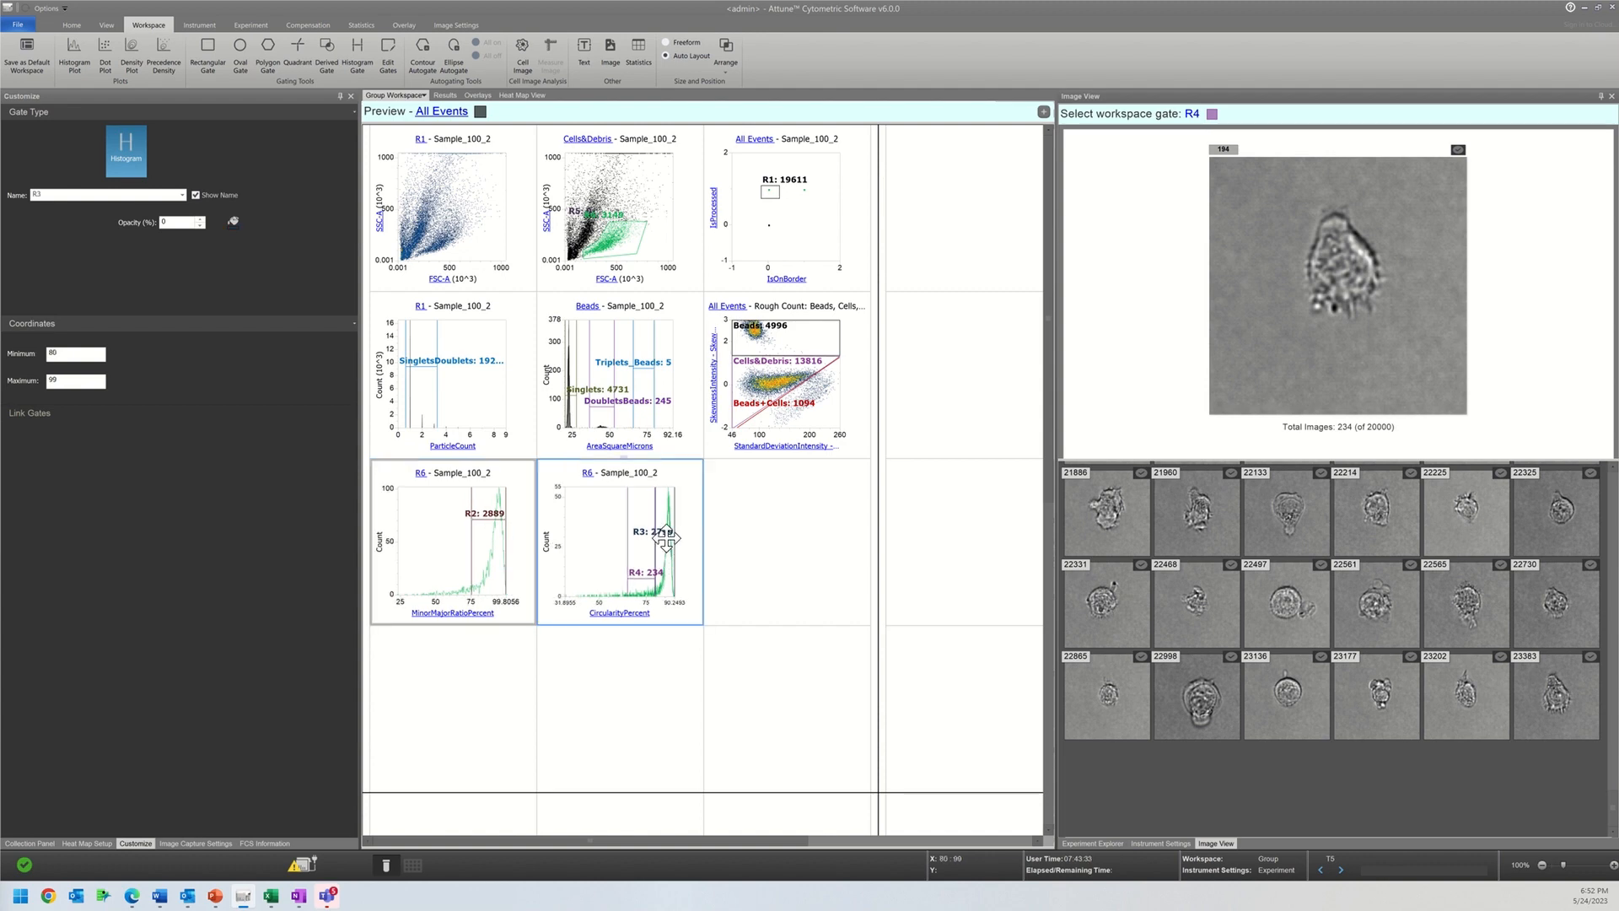
Step: Insert a new histogram plot in the empty workspace cell beside the CircularityPercent histogram
right_click(811, 528)
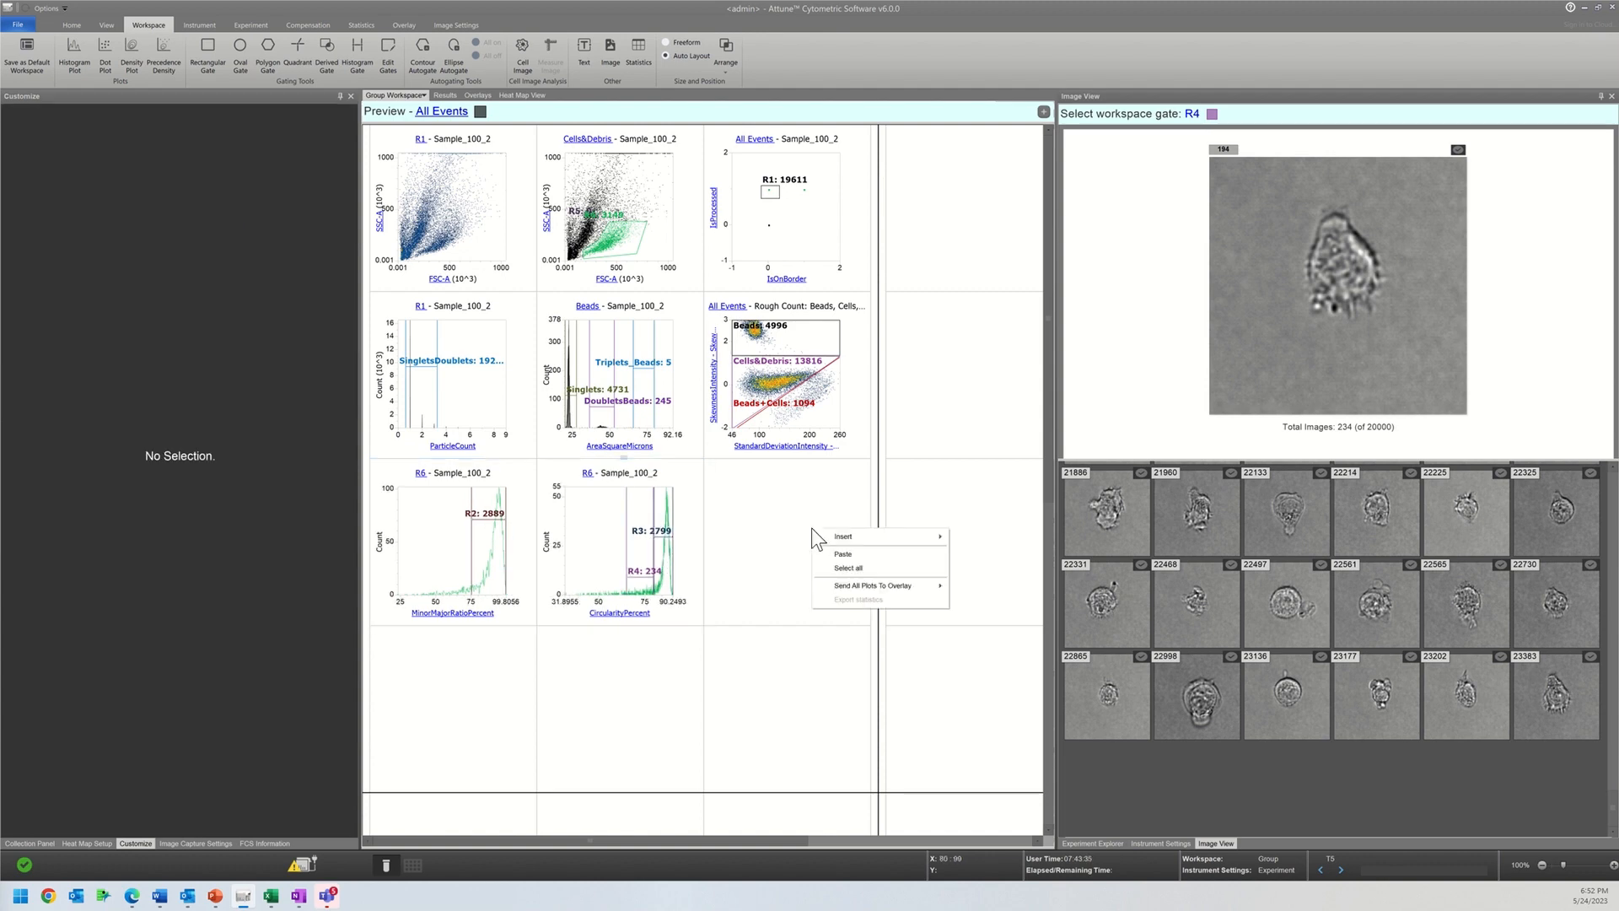
mouse_move(835, 539)
left_click(970, 539)
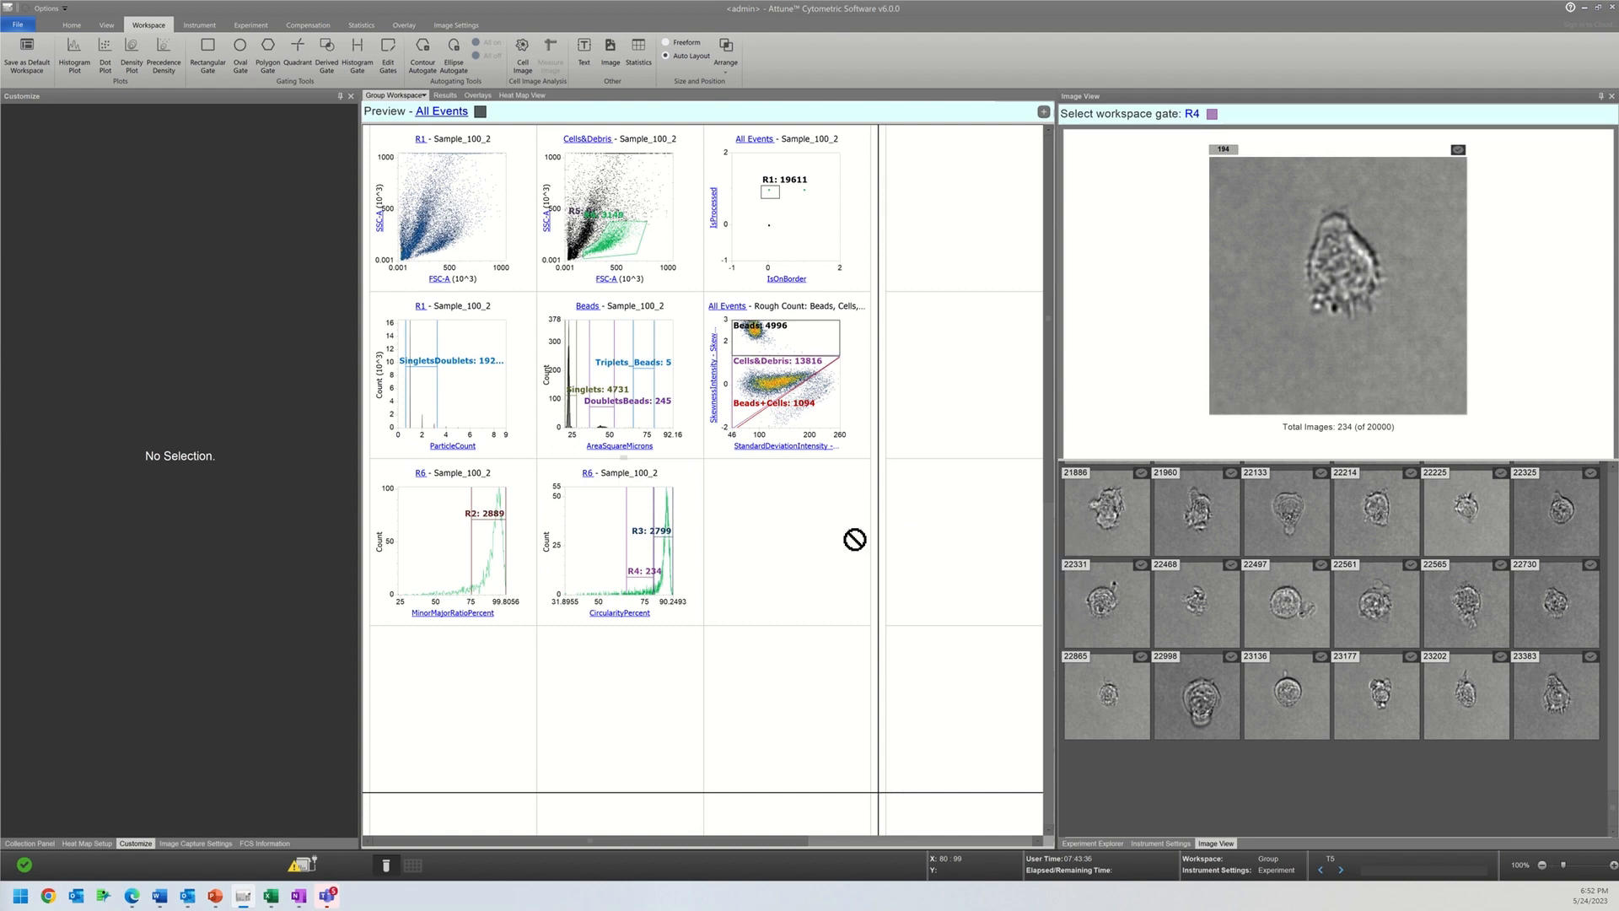
left_click(750, 541)
Step: Rename circularity gate R3 as Circularity and set it as the new histogram's parent gate
left_click(753, 474)
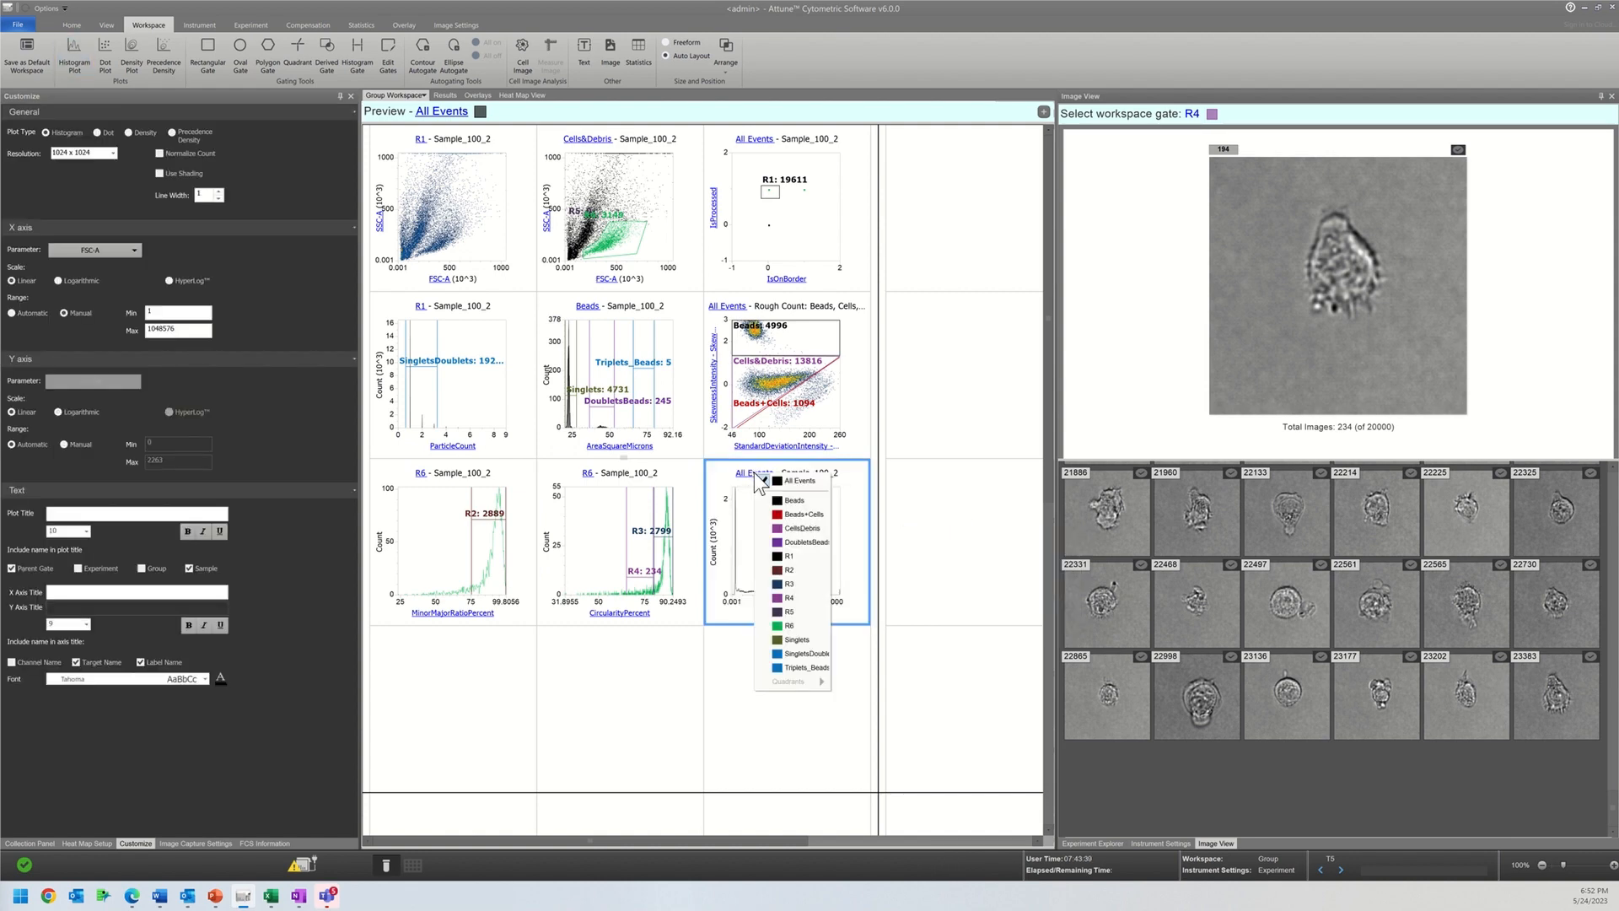
left_click(664, 538)
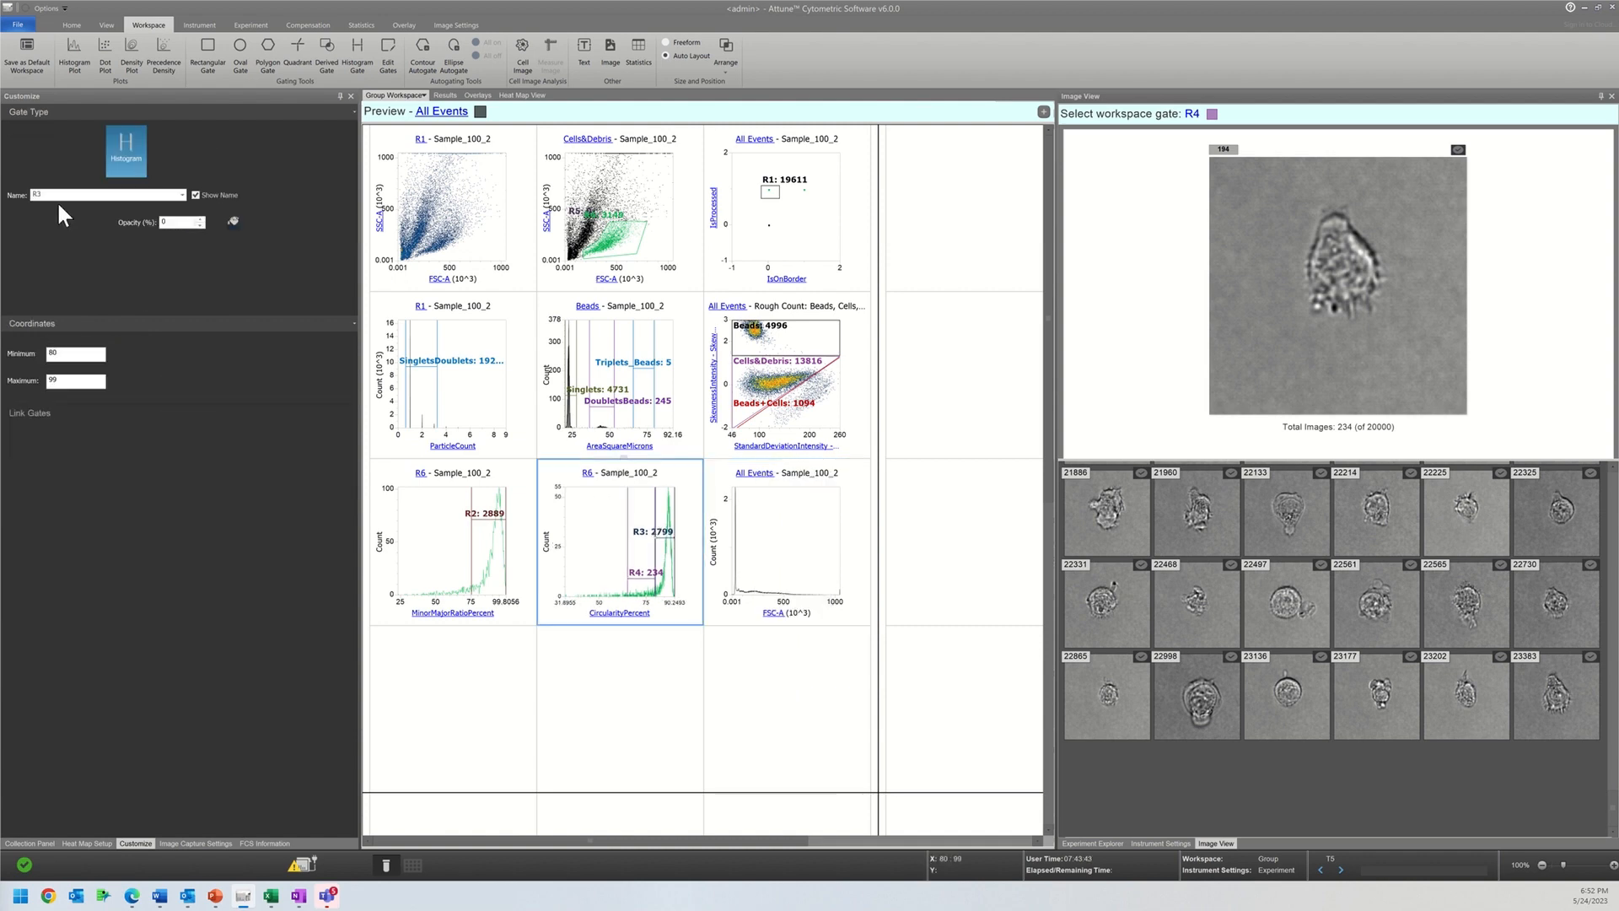
double_click(55, 193)
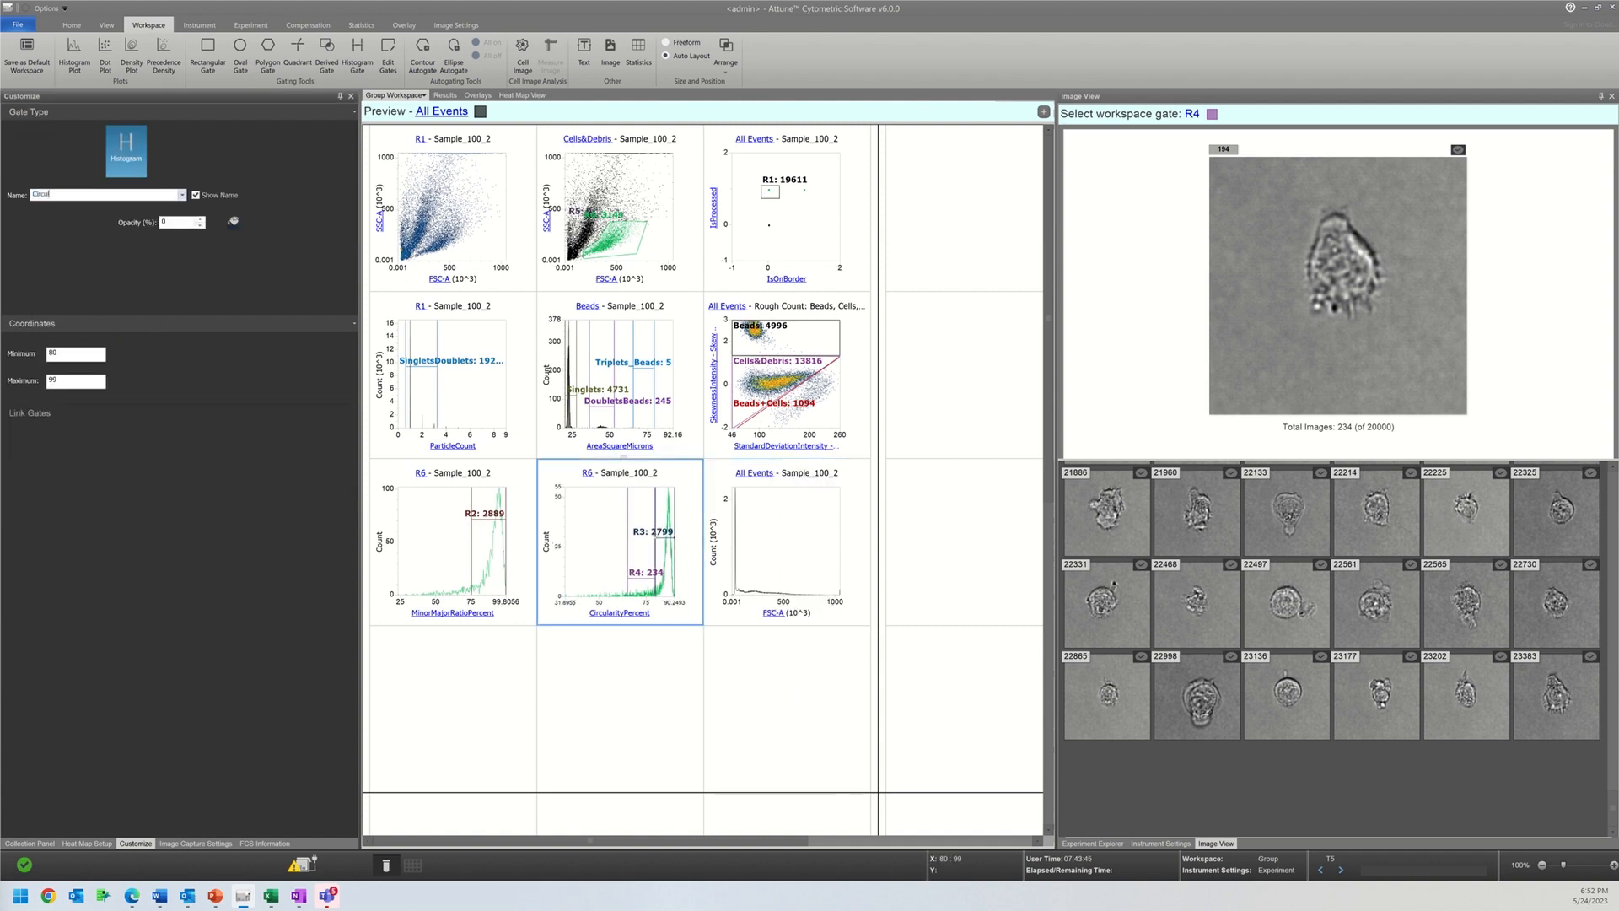
key("Return")
left_click(757, 472)
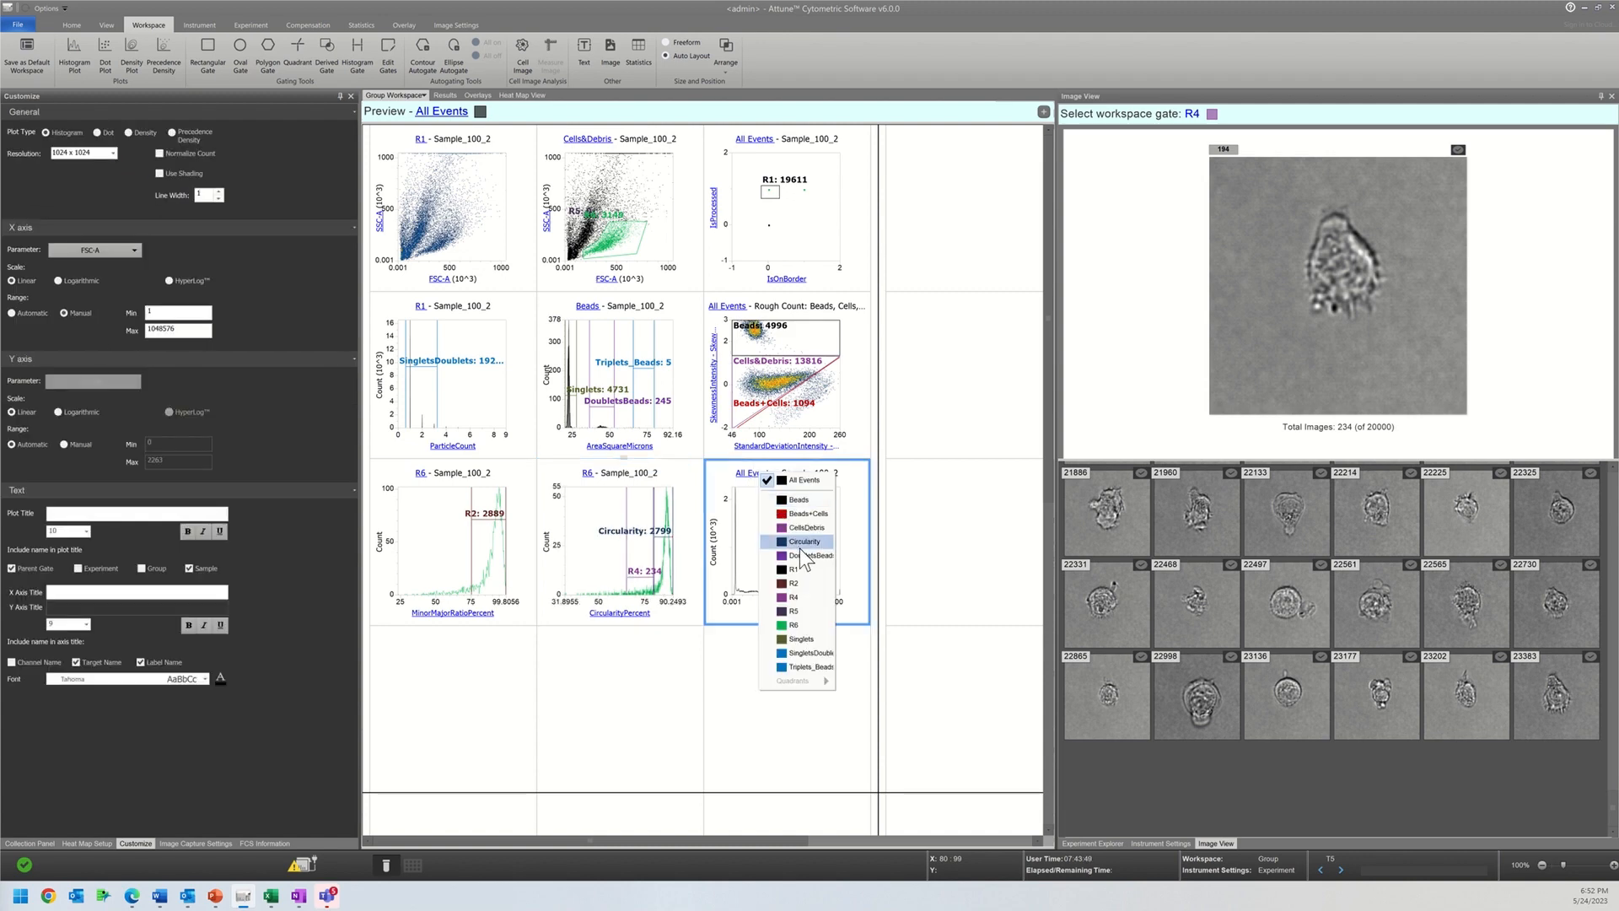
left_click(796, 540)
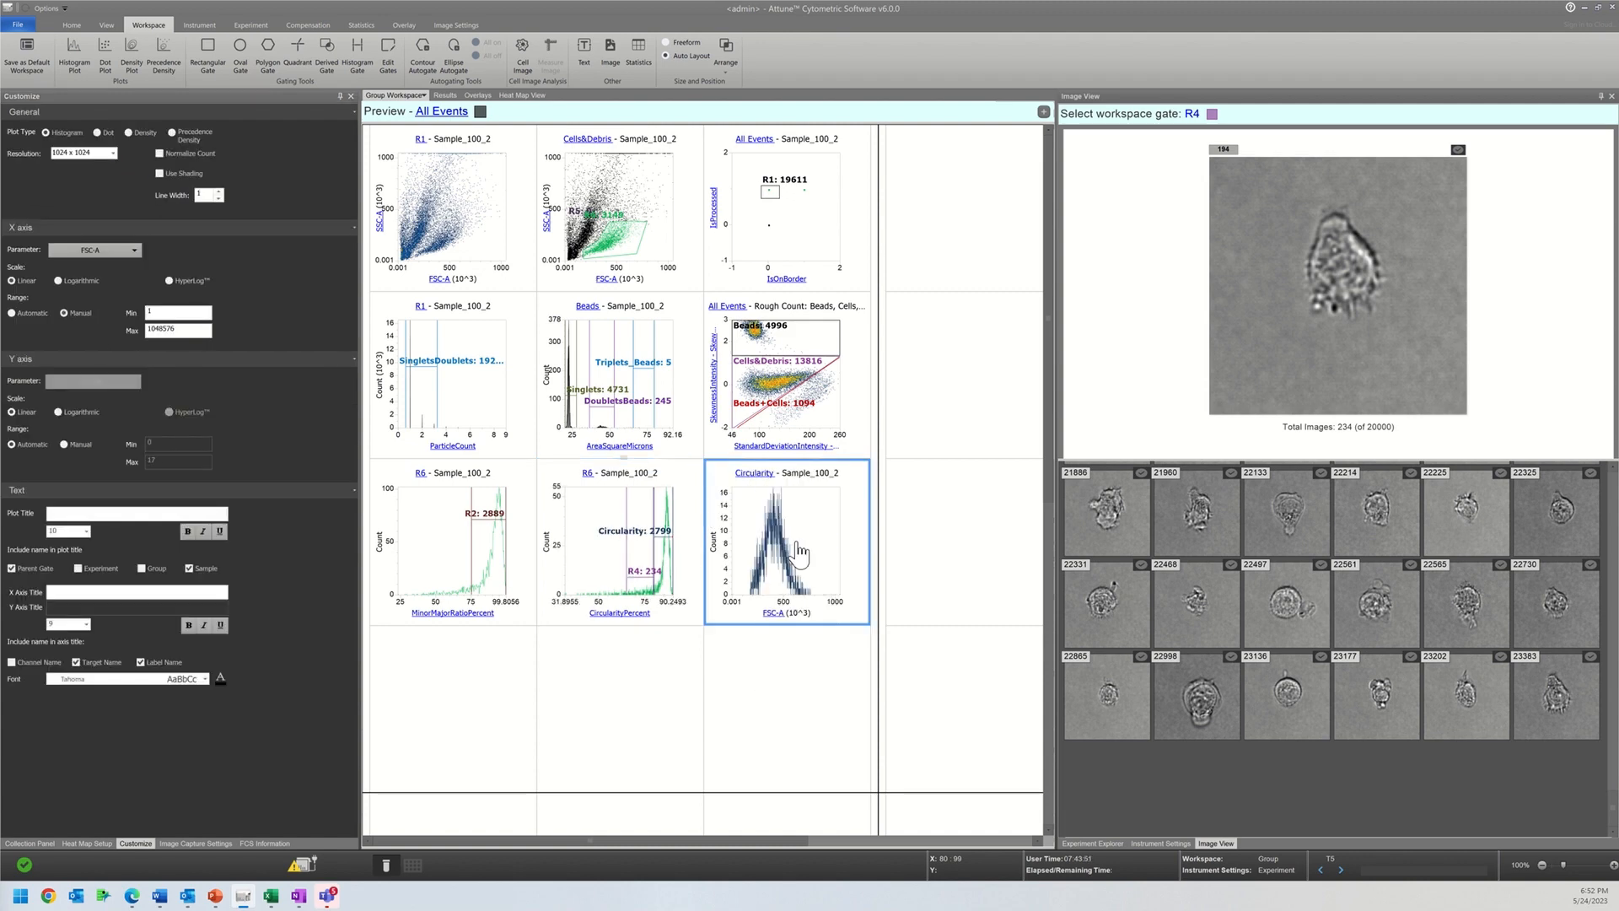
Step: Set the new histogram's X parameter to BL2-H and add a histogram gate over the lower peak, about 96 to 2678
left_click(771, 613)
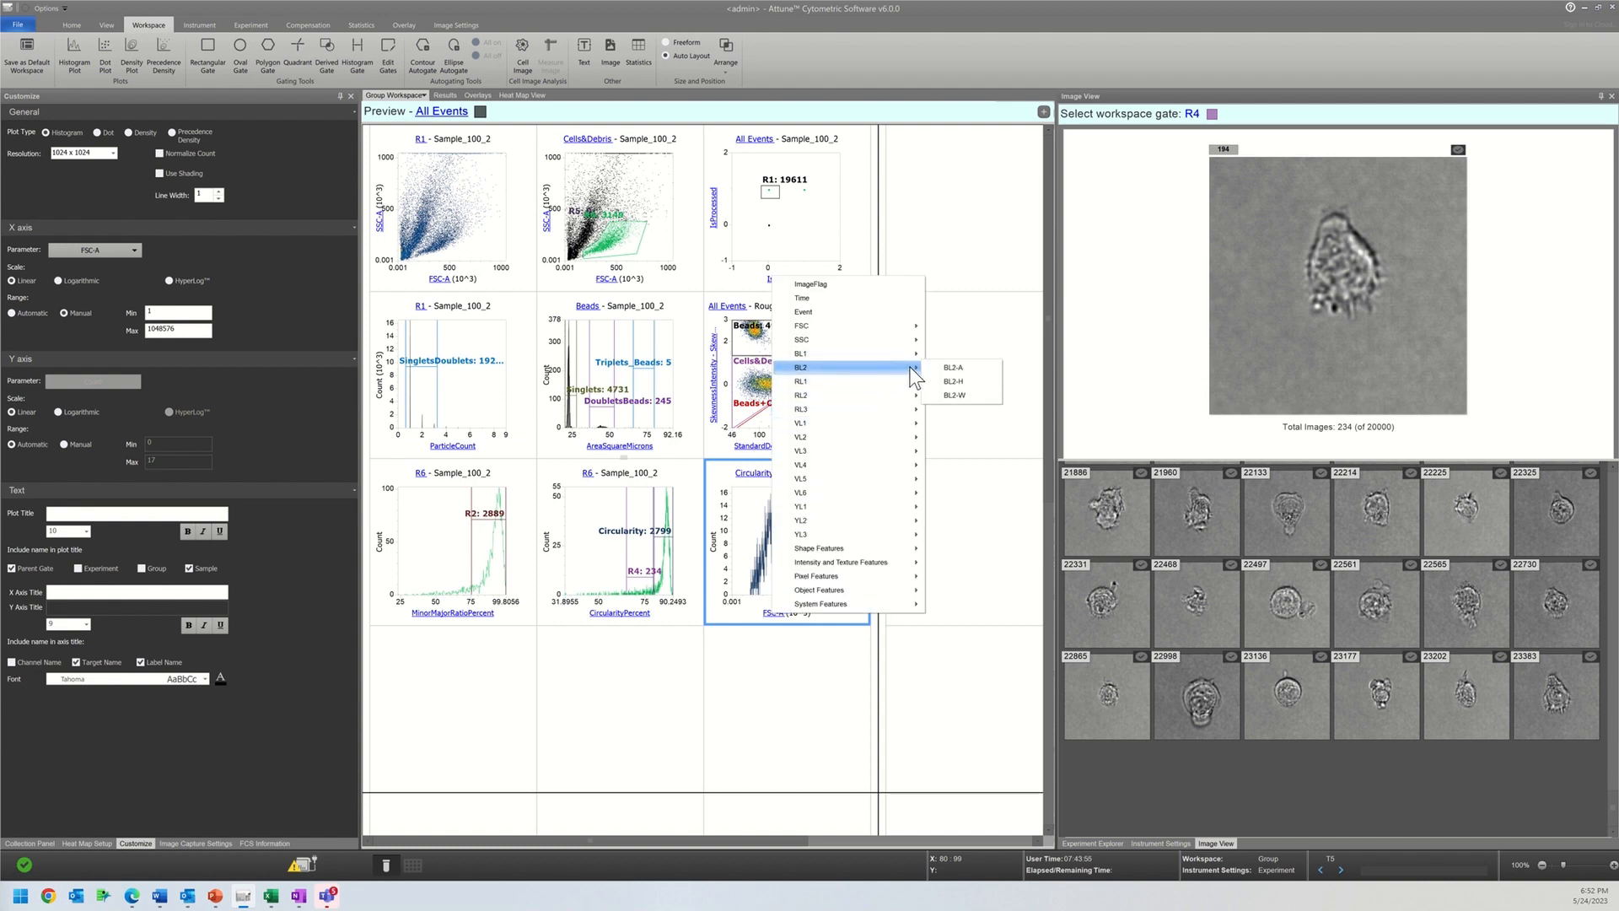
left_click(953, 381)
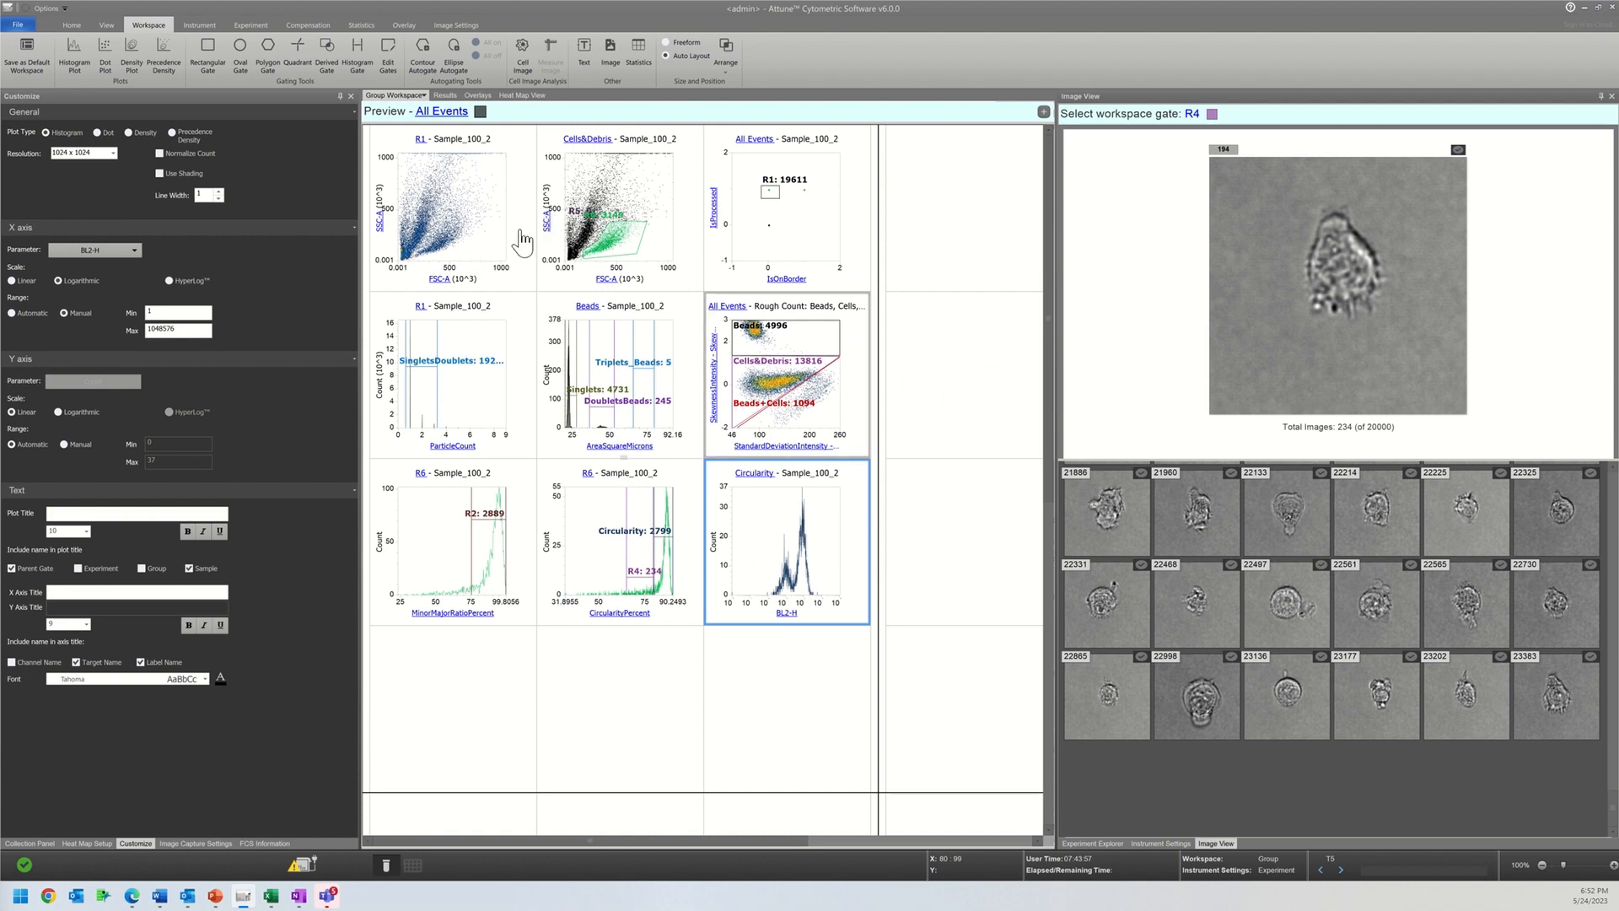
left_click(356, 60)
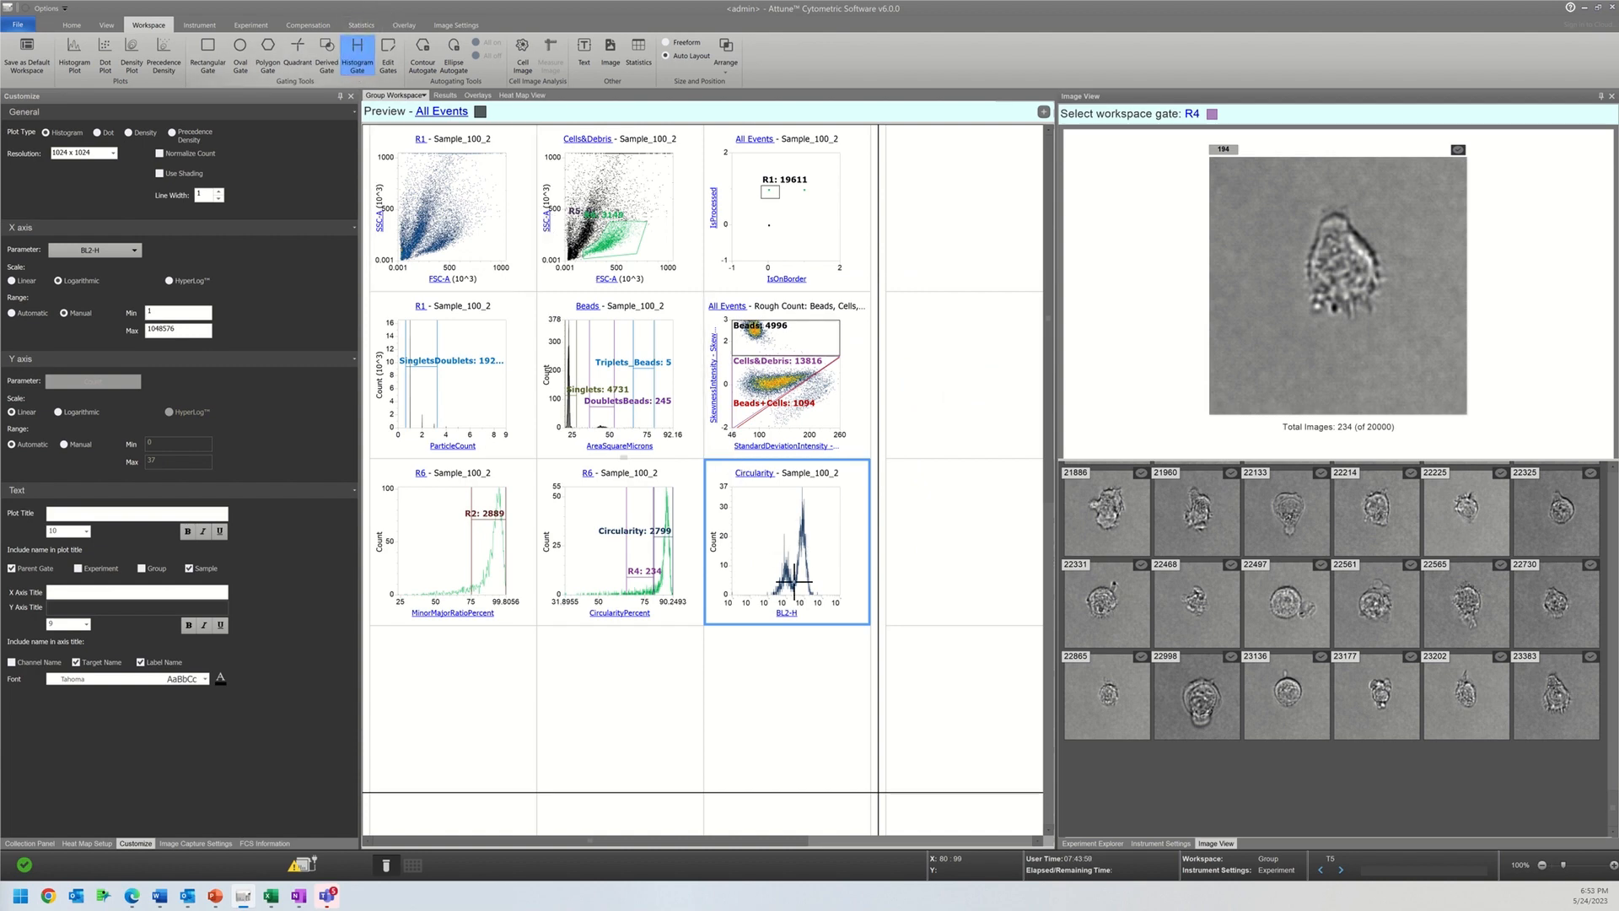
left_click_drag(794, 575, 767, 571)
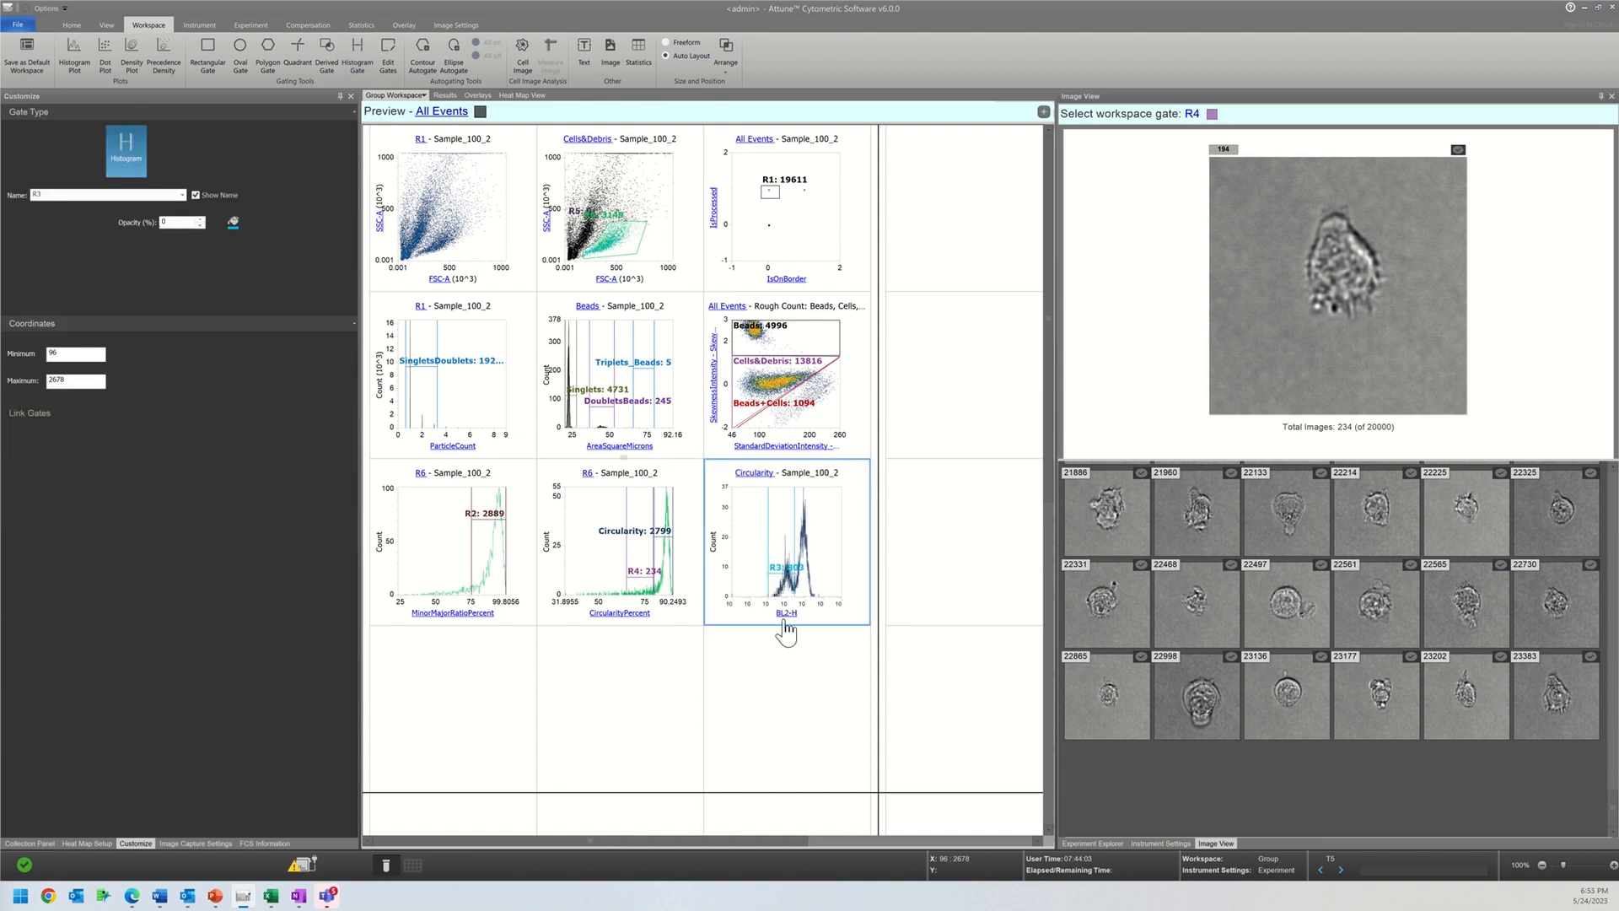
Step: Switch the Circularity histogram's X parameter to BL1-H and move gate R3 over the higher peak, about 6543 to 182871
left_click(783, 614)
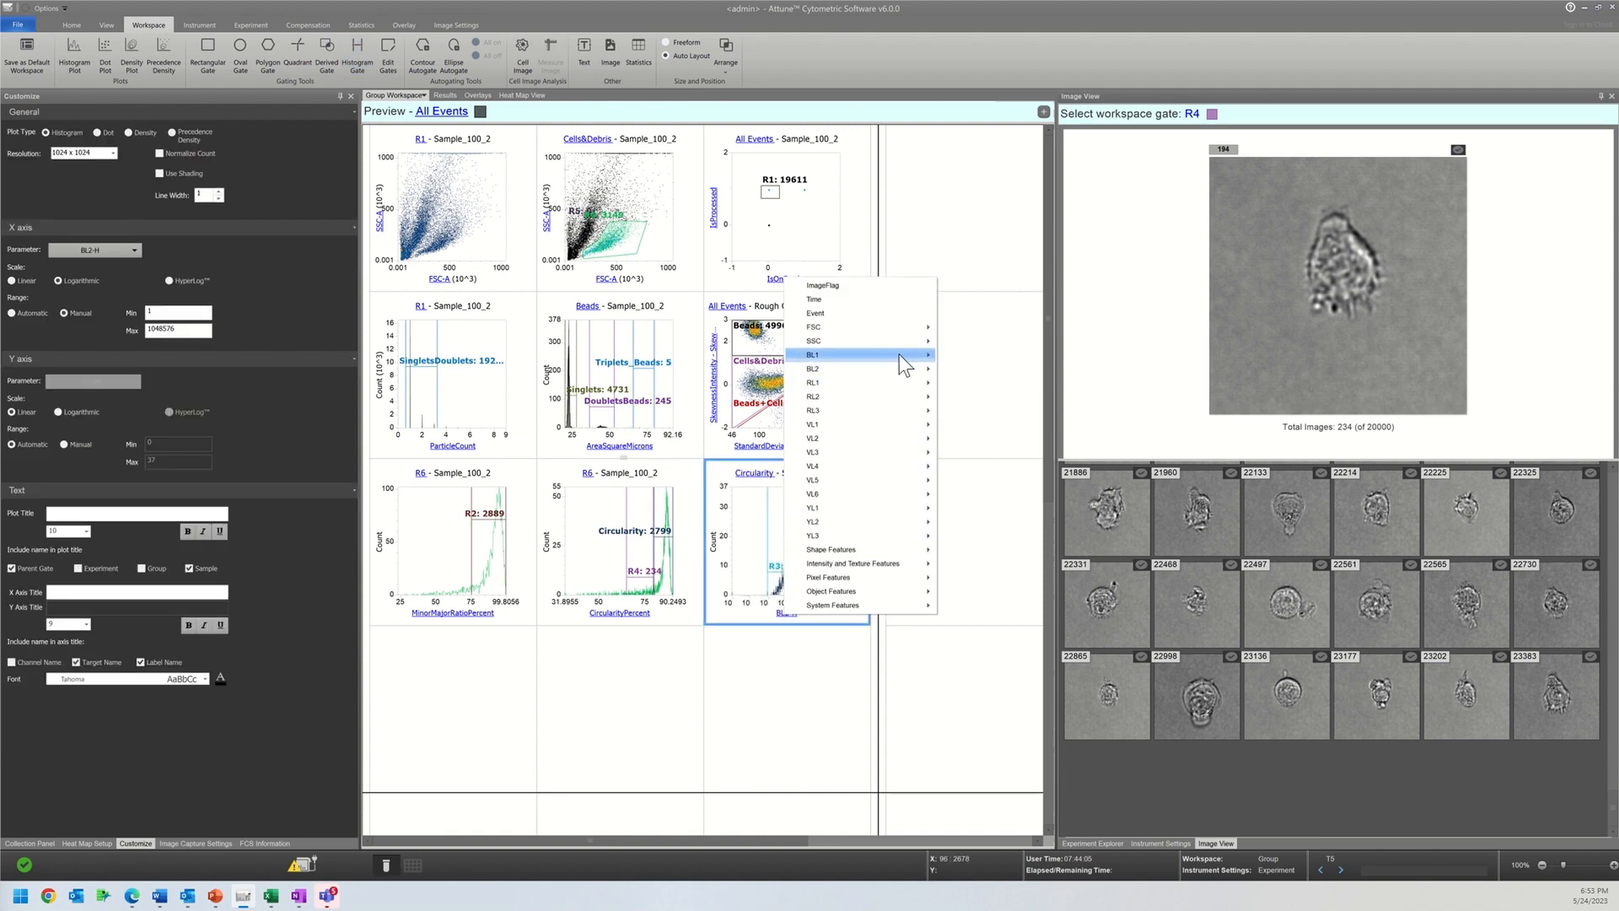
mouse_move(899, 354)
left_click(960, 368)
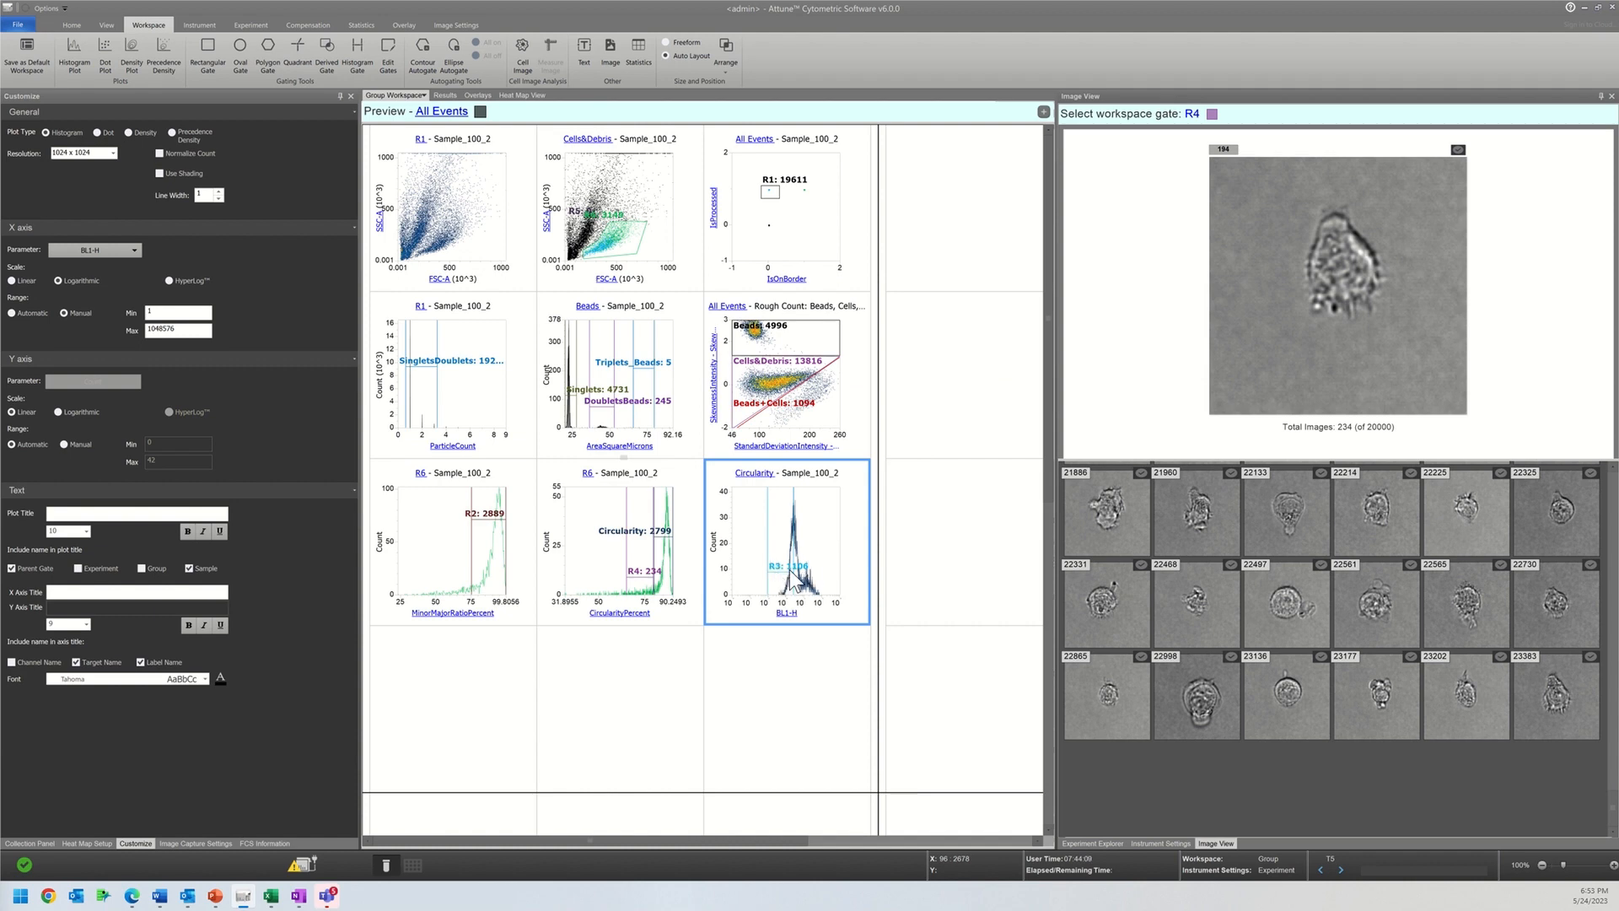
left_click_drag(785, 583, 806, 562)
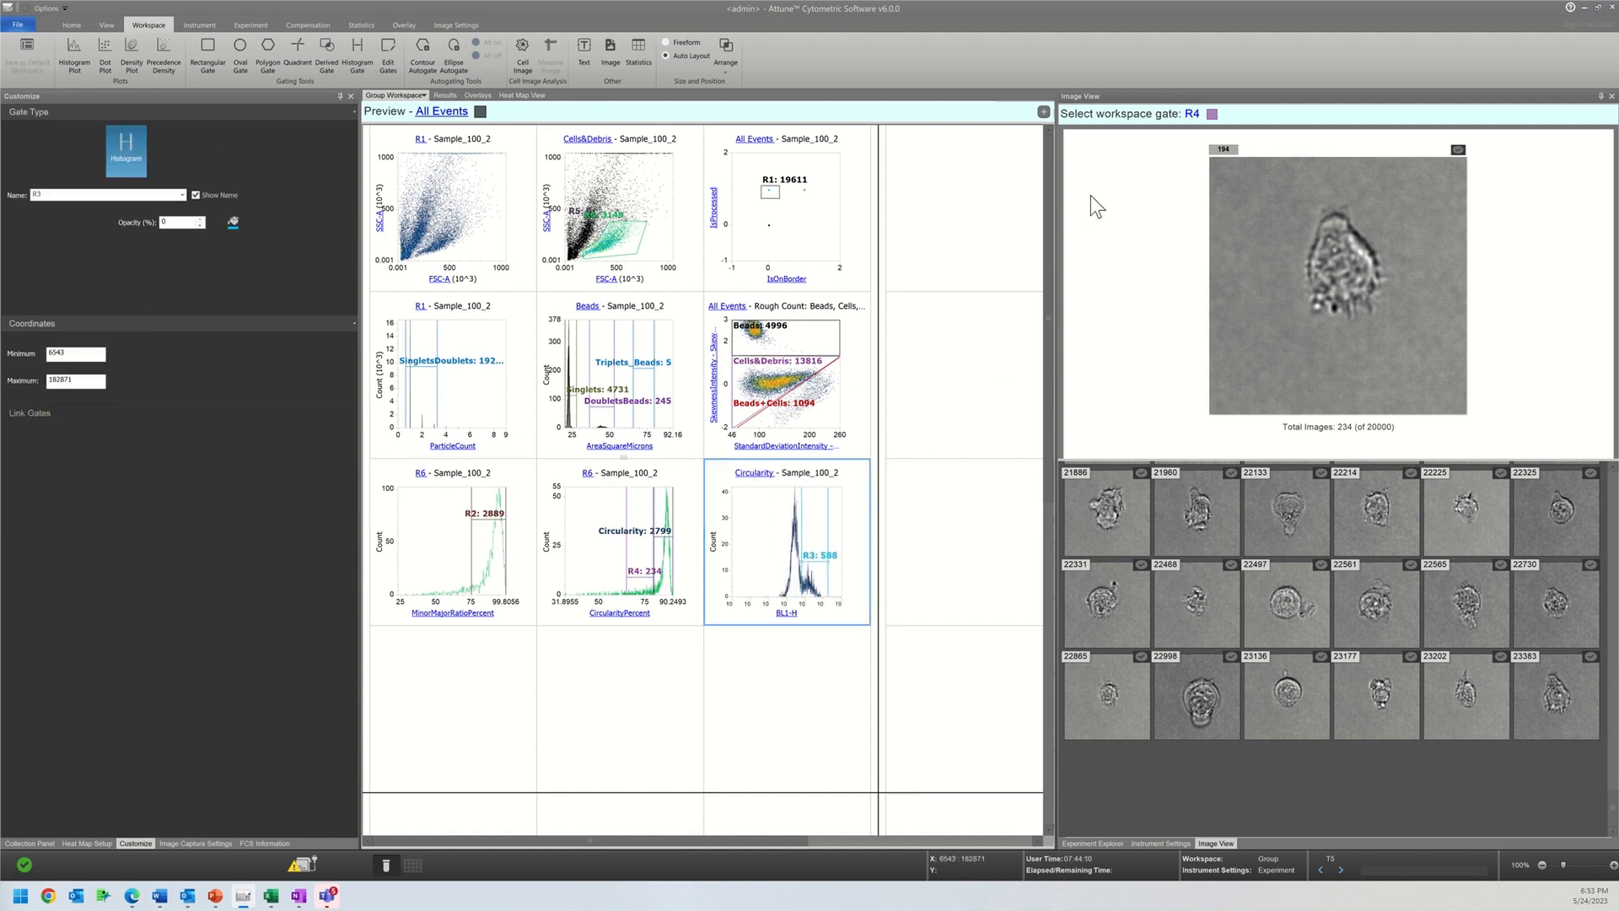
Step: Set the image view's population to gate R3 and examine the cell images in the higher BL1-H peak
left_click(1193, 115)
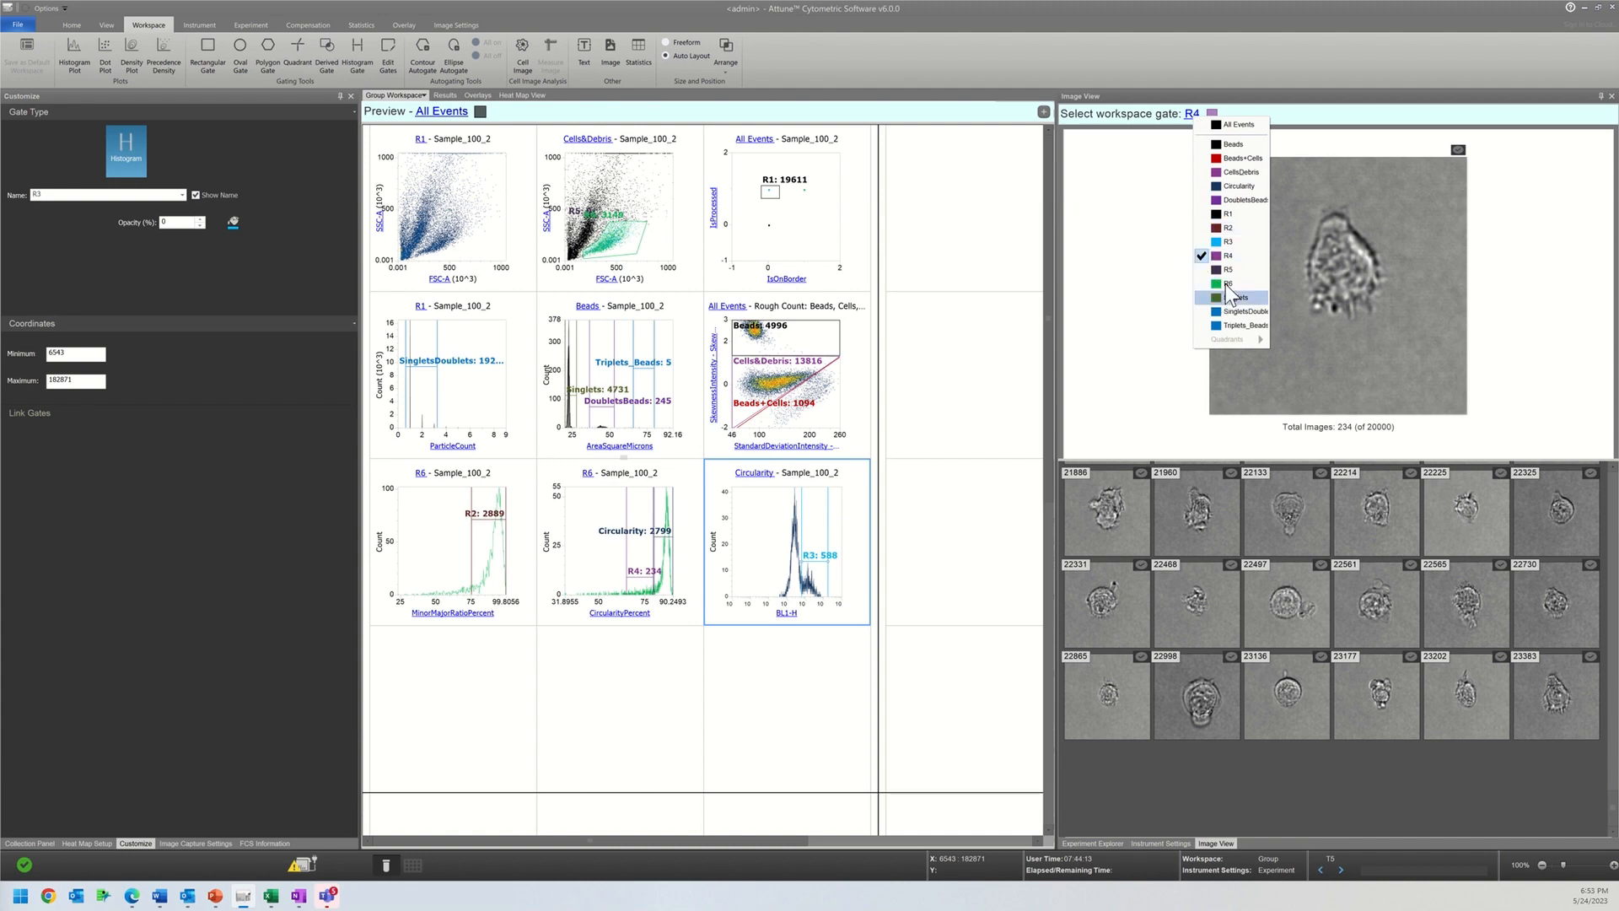
left_click(1227, 241)
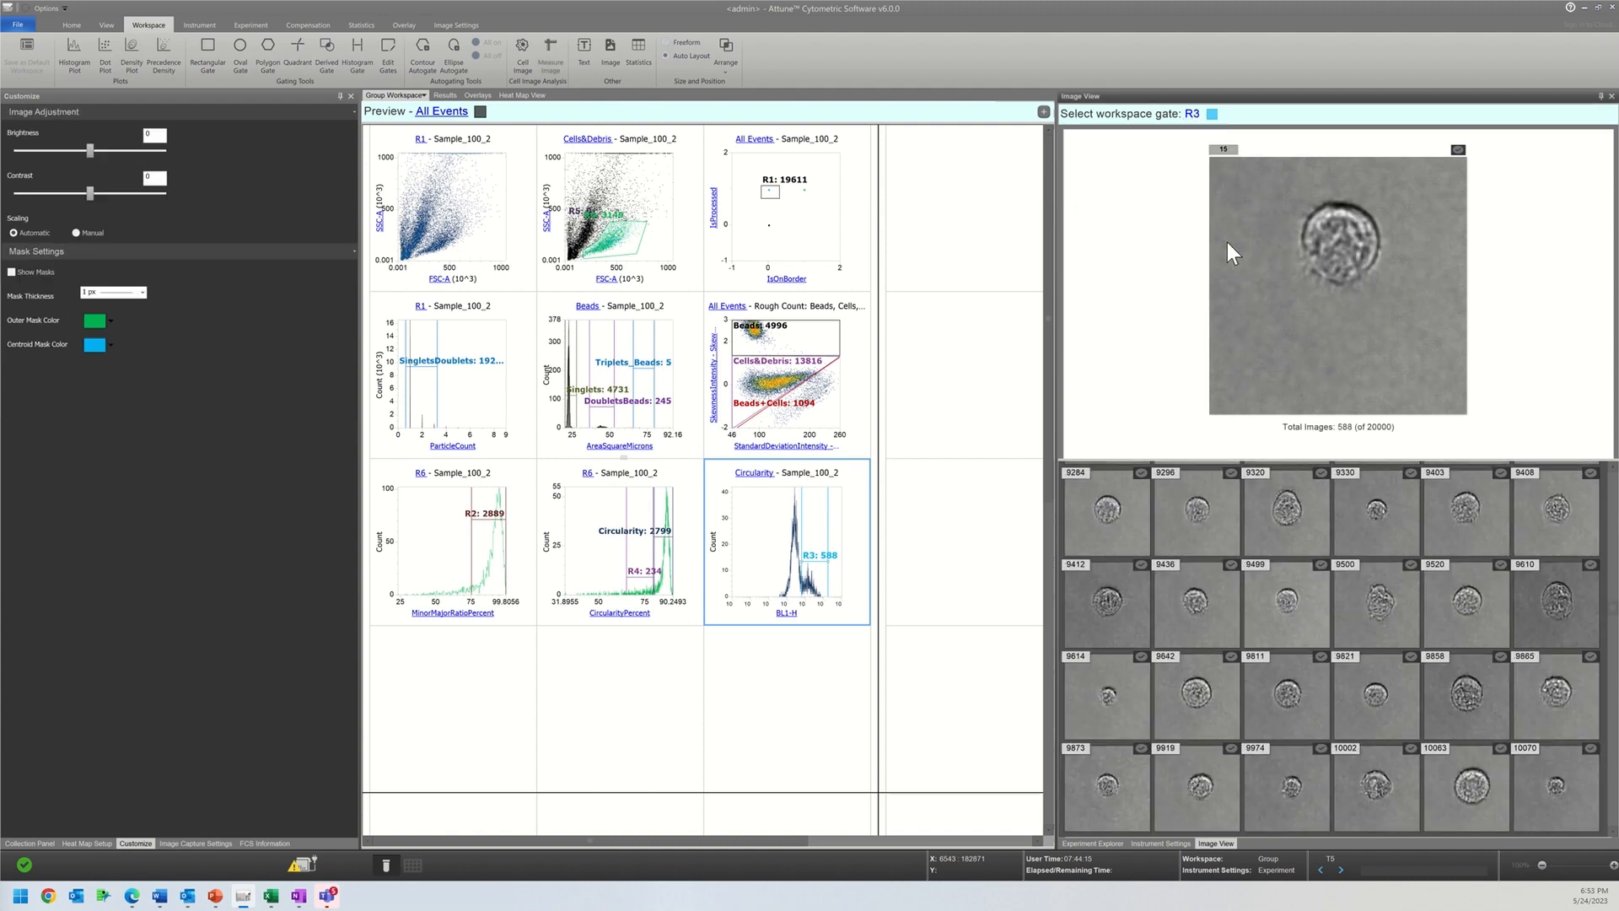
scroll(1236, 717, "down", 3)
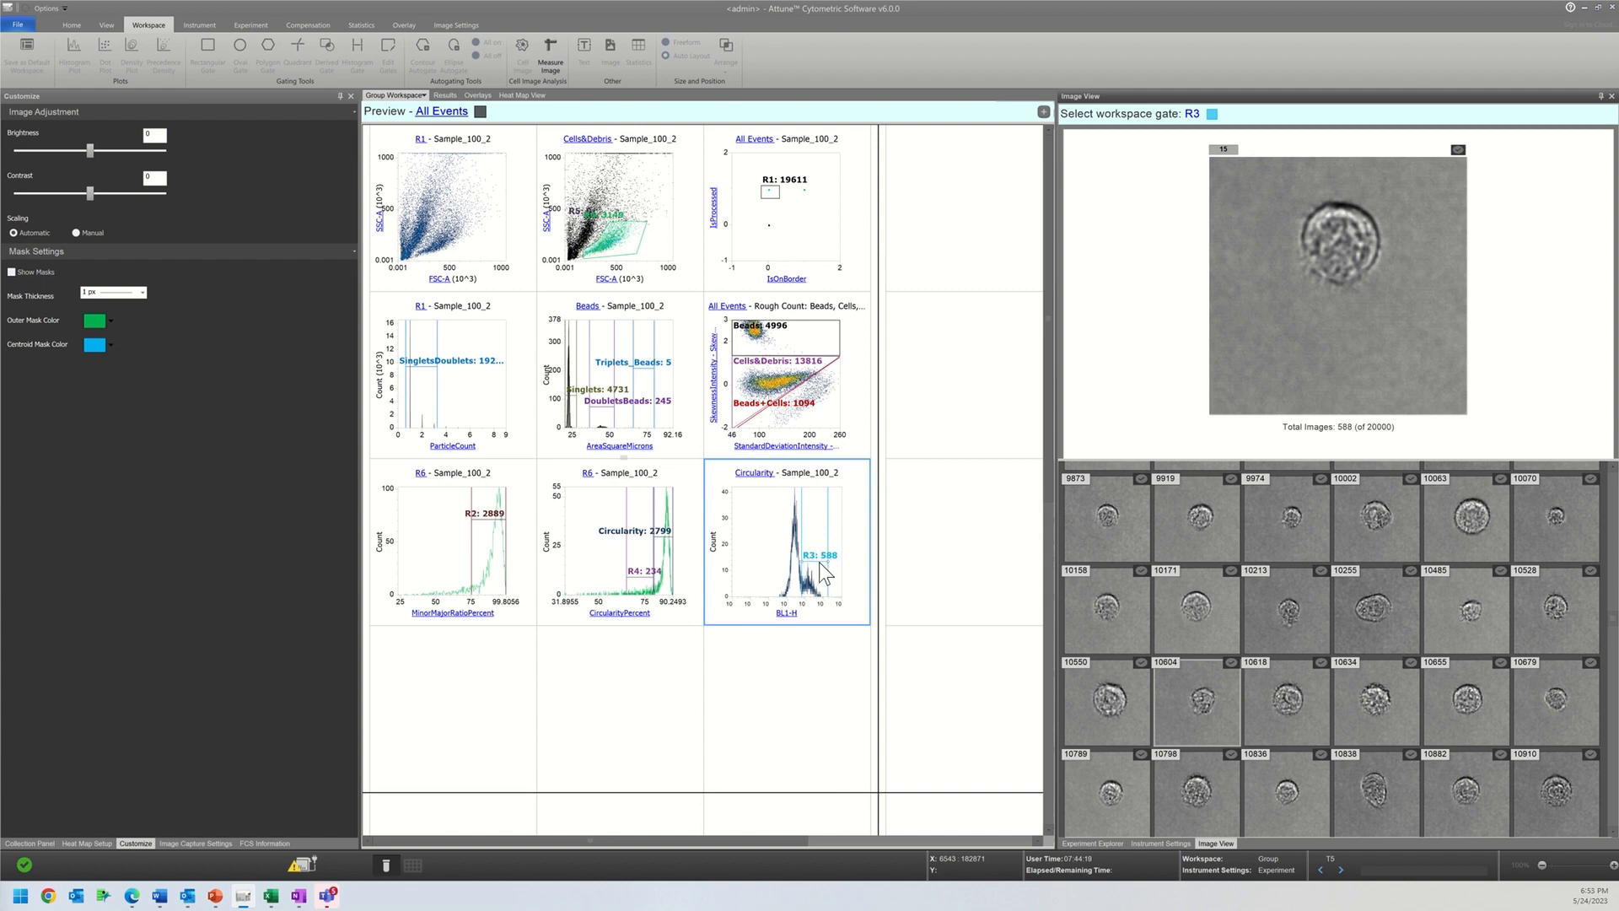
Step: Move gate R3 over the main BL1-H peak, about 275 to 7697, and enlarge the thumbnail area to examine its cells
left_click_drag(818, 557, 795, 557)
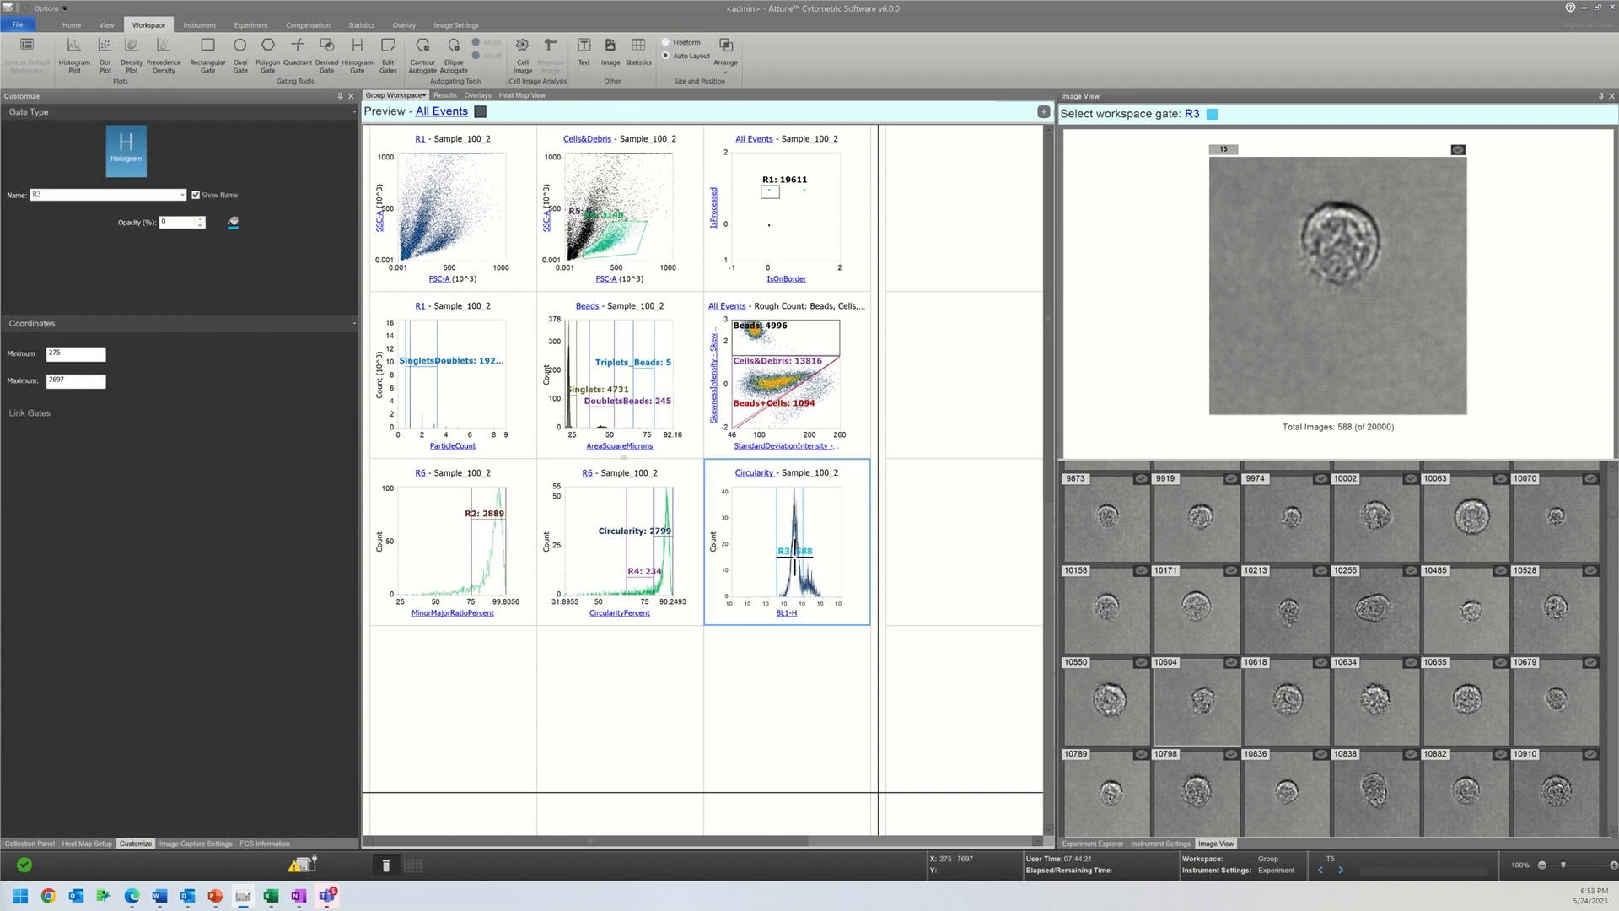
scroll(1253, 766, "down", 3)
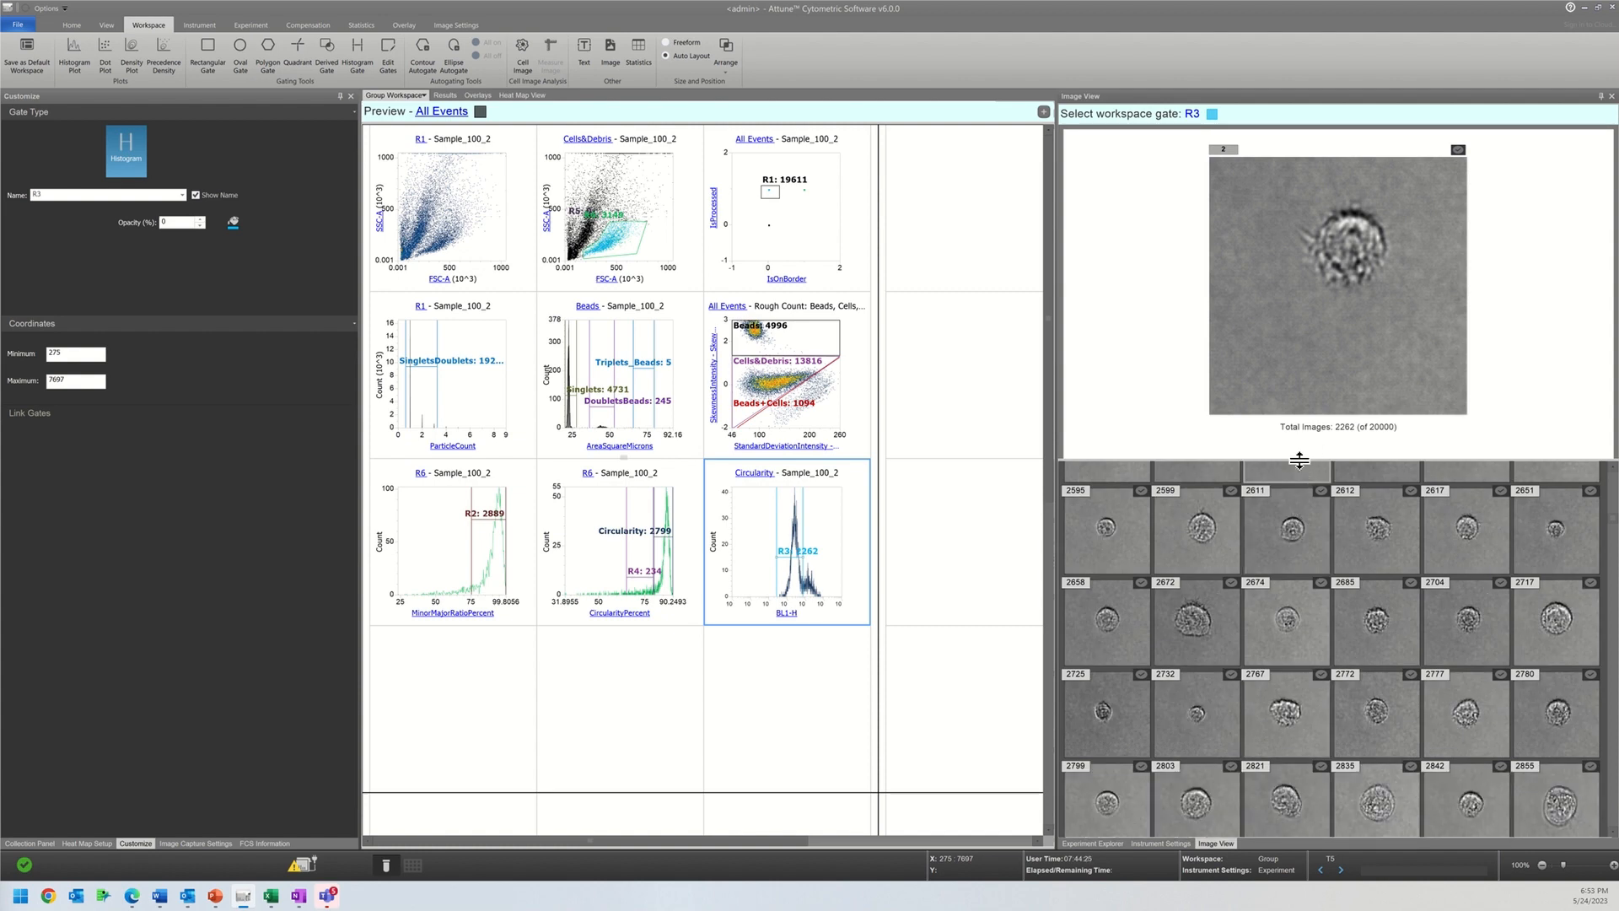
left_click_drag(1266, 232, 1256, 200)
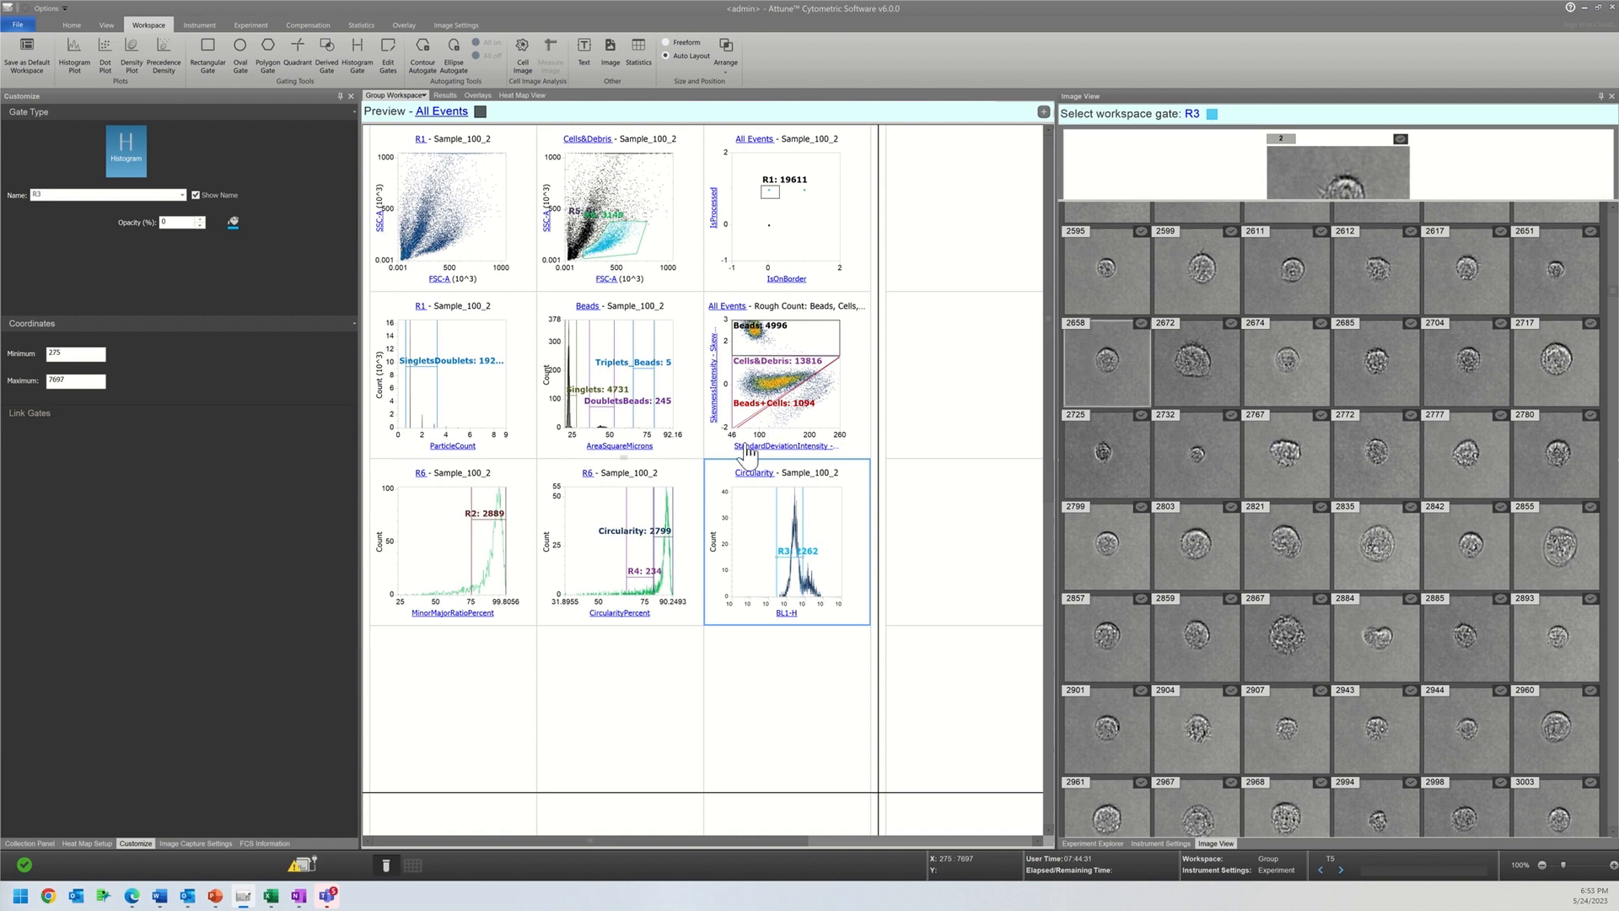
left_click(757, 472)
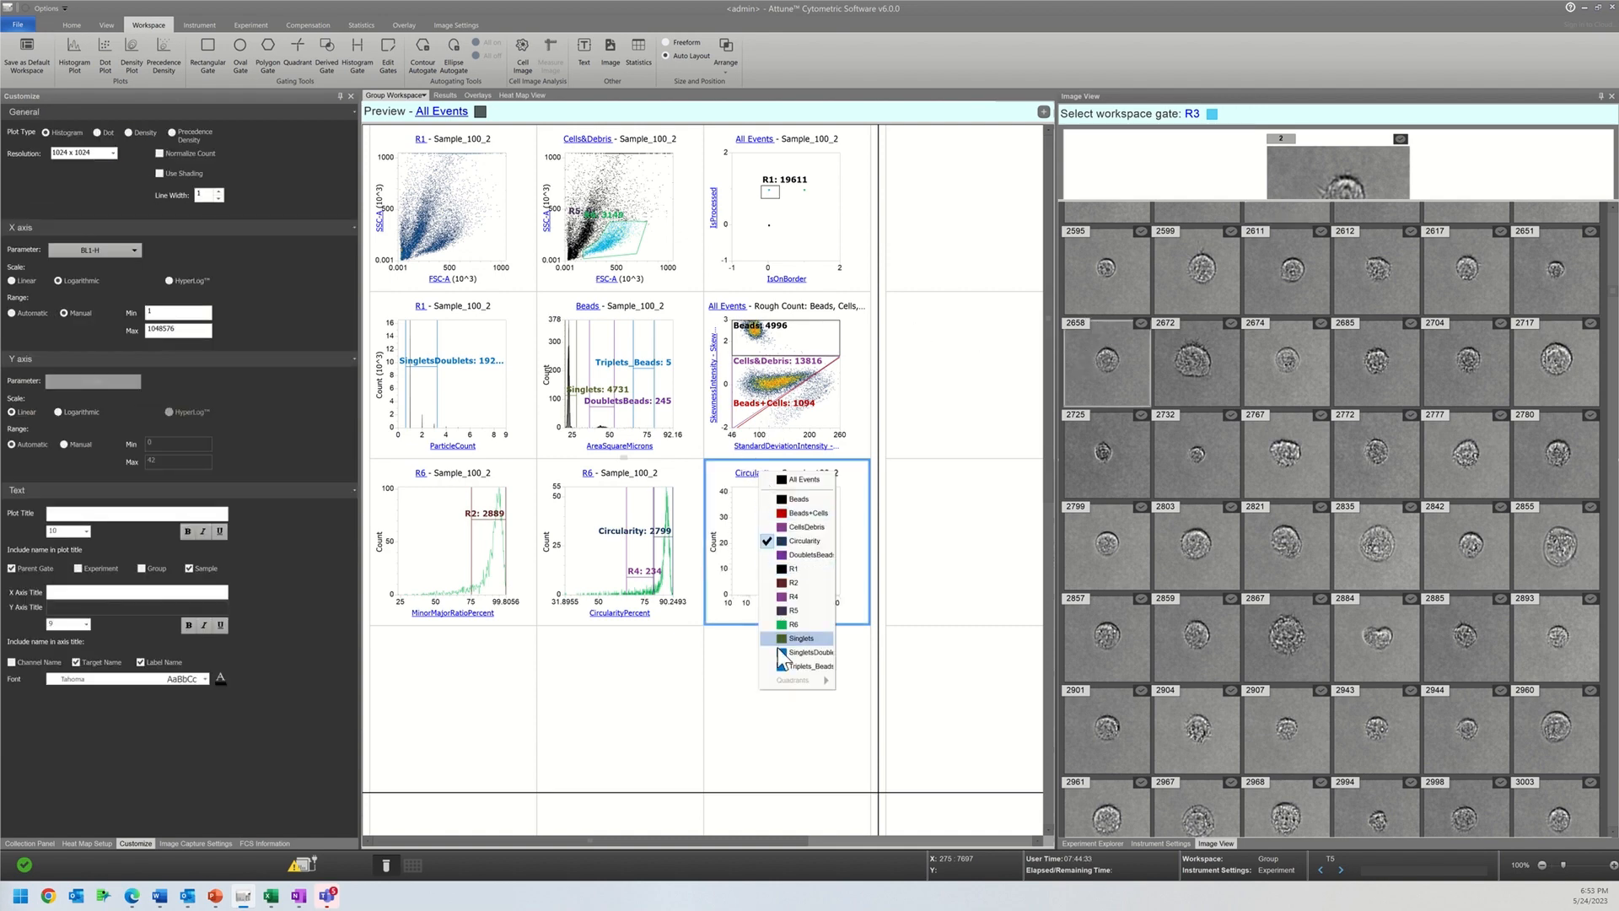
left_click(805, 556)
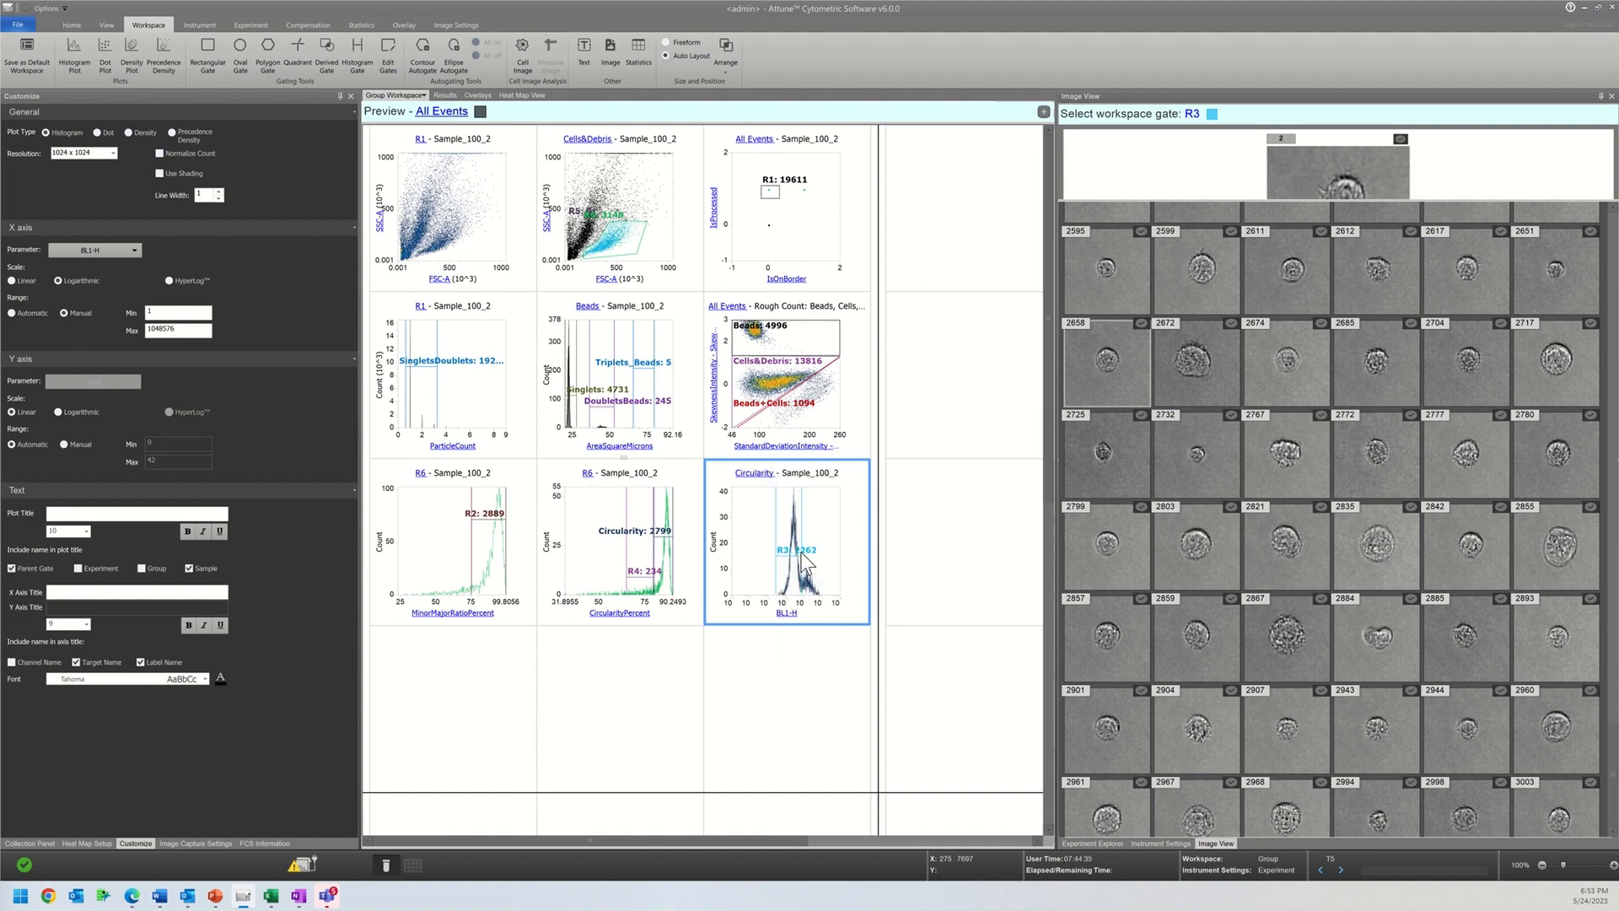
Step: Compare the BL1-H histogram for the DoubletsBeads and Cells&Debris populations, and set its parent gate back to Circularity
left_click(753, 477)
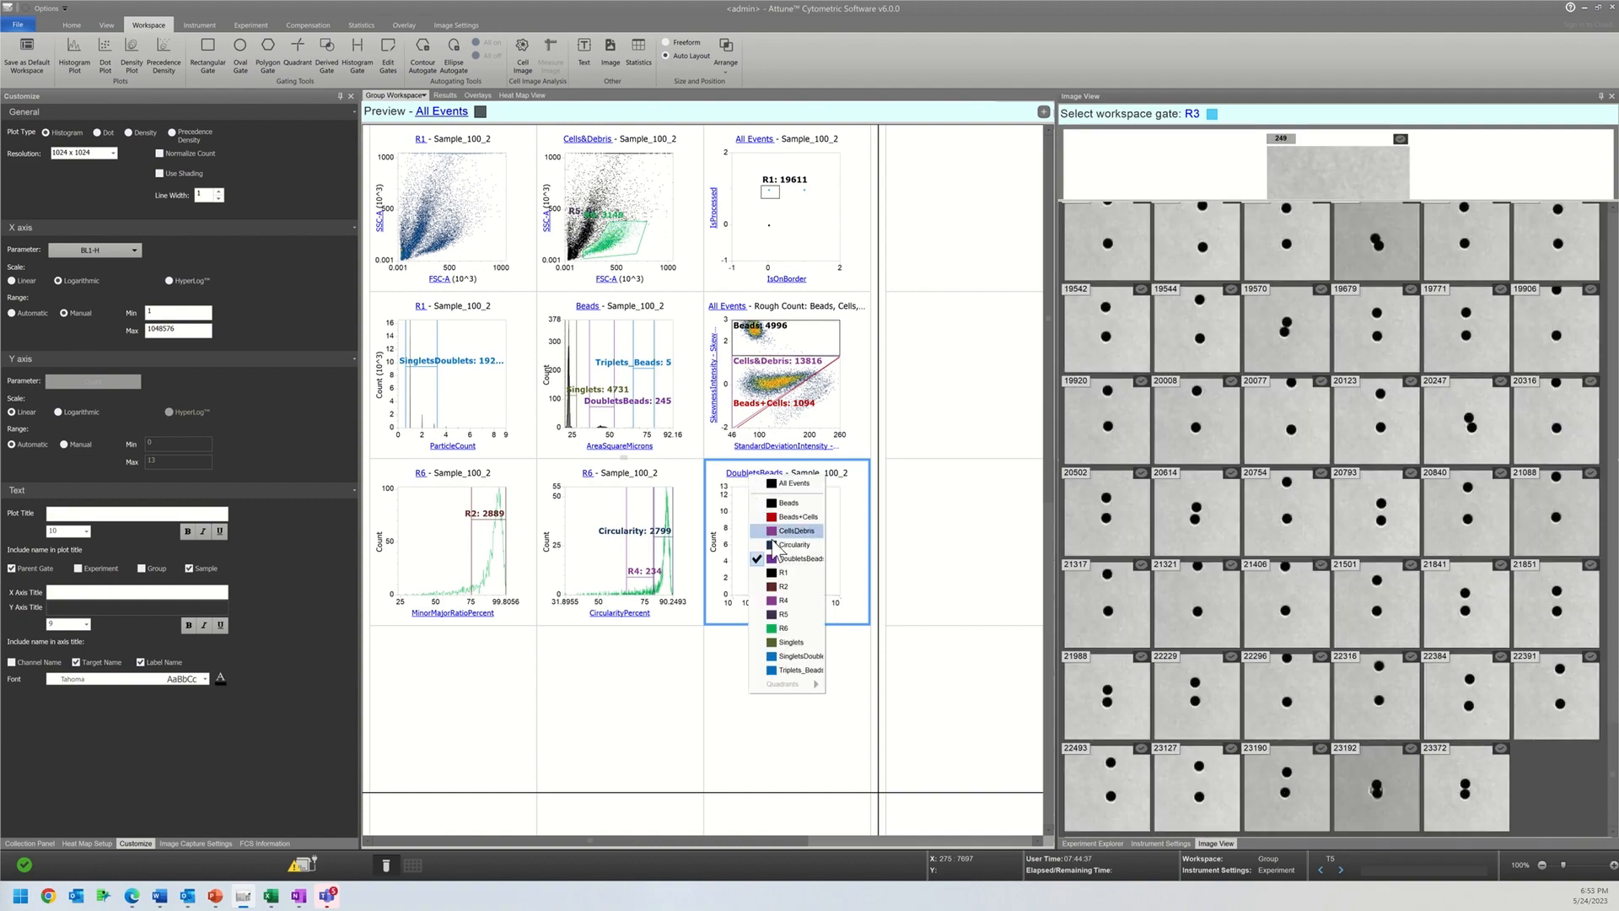
left_click(780, 542)
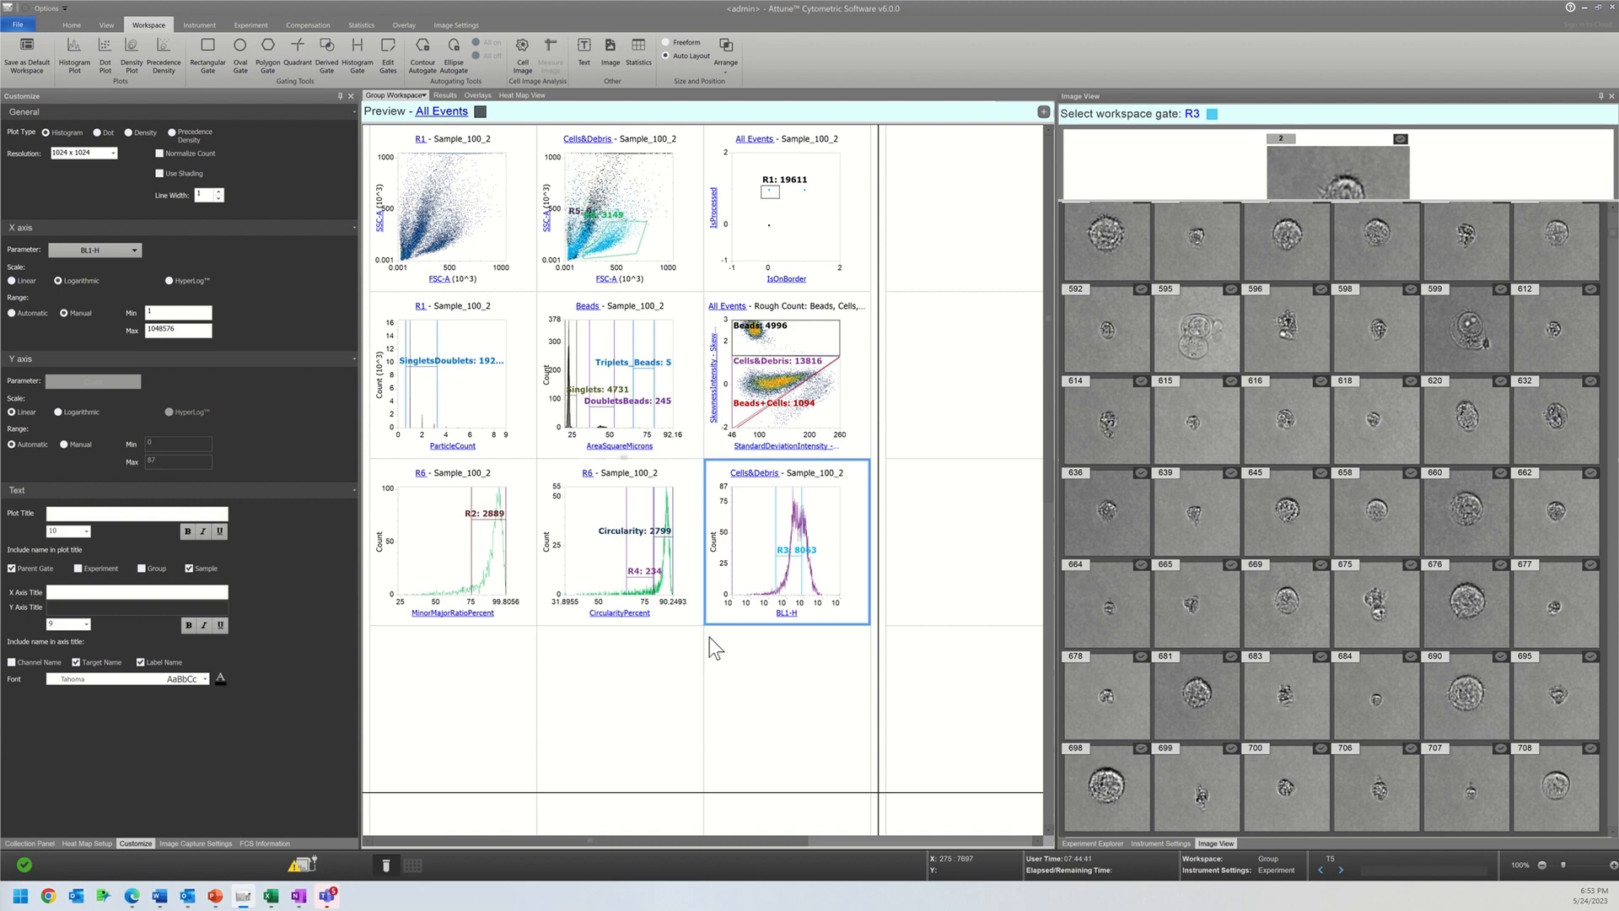
left_click(748, 476)
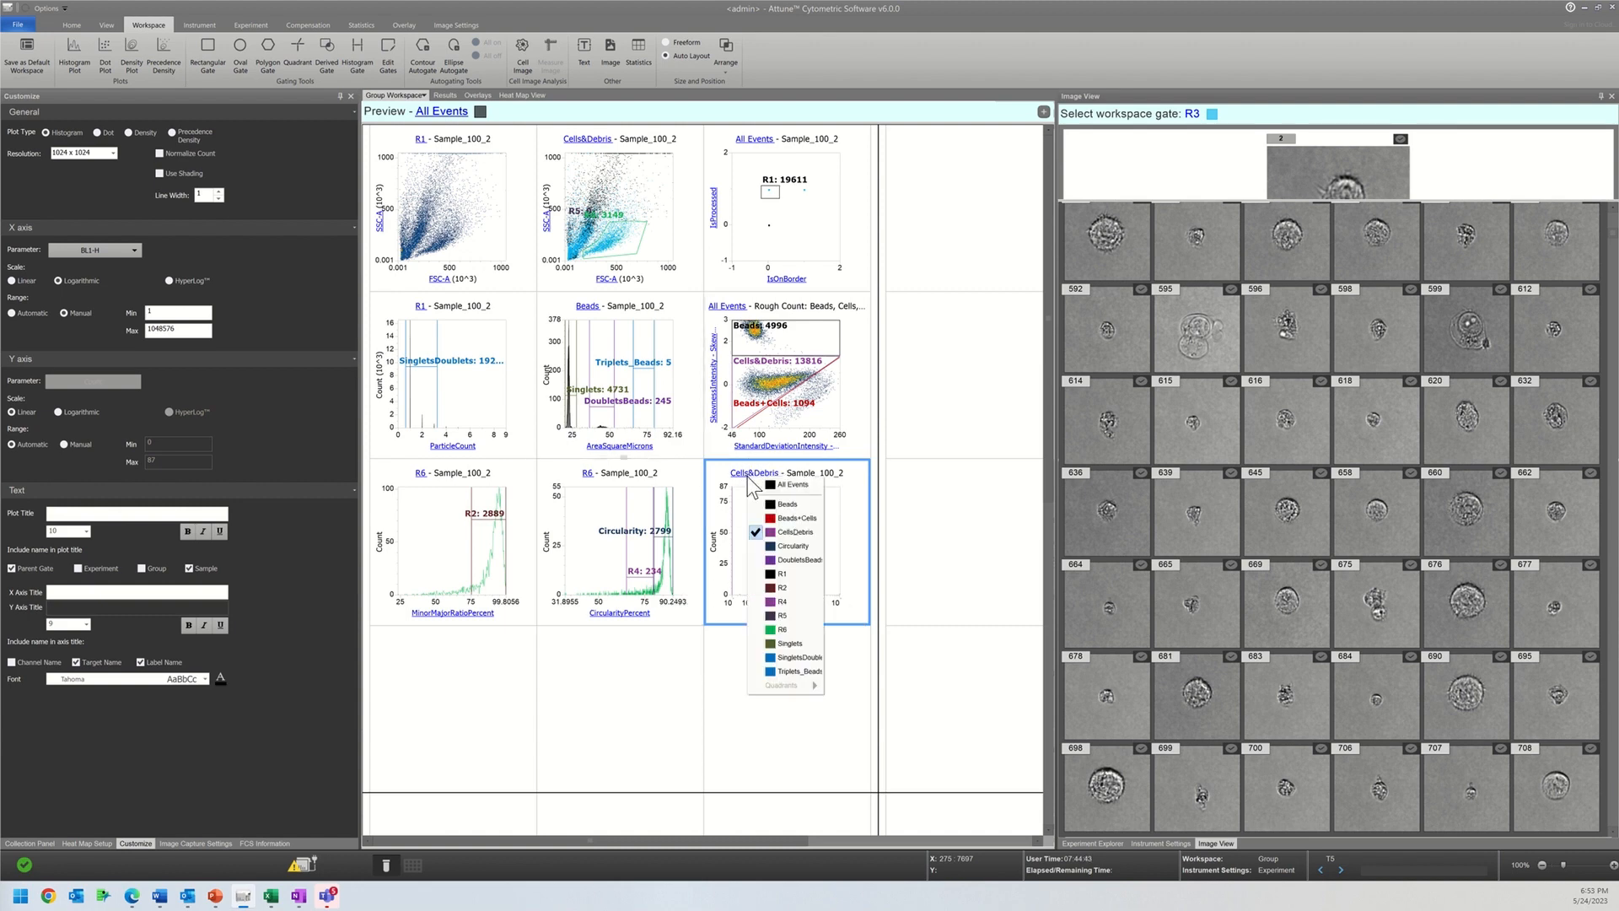
left_click(788, 545)
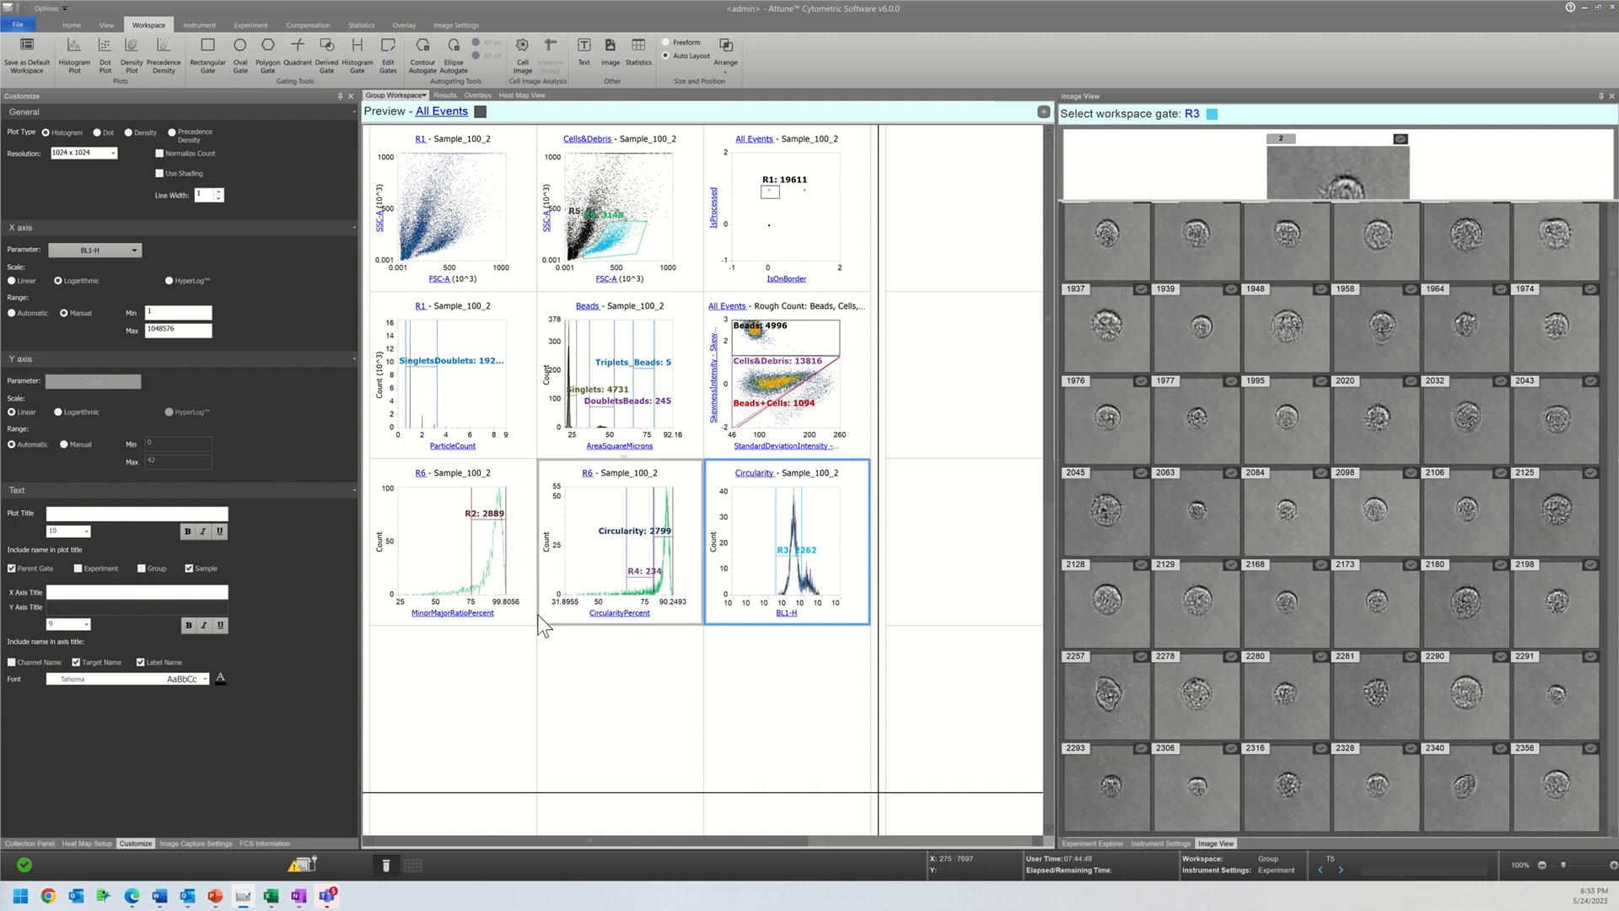
Step: Delete the MinorMajorRatioPercent histogram from the workspace
right_click(510, 606)
left_click(549, 763)
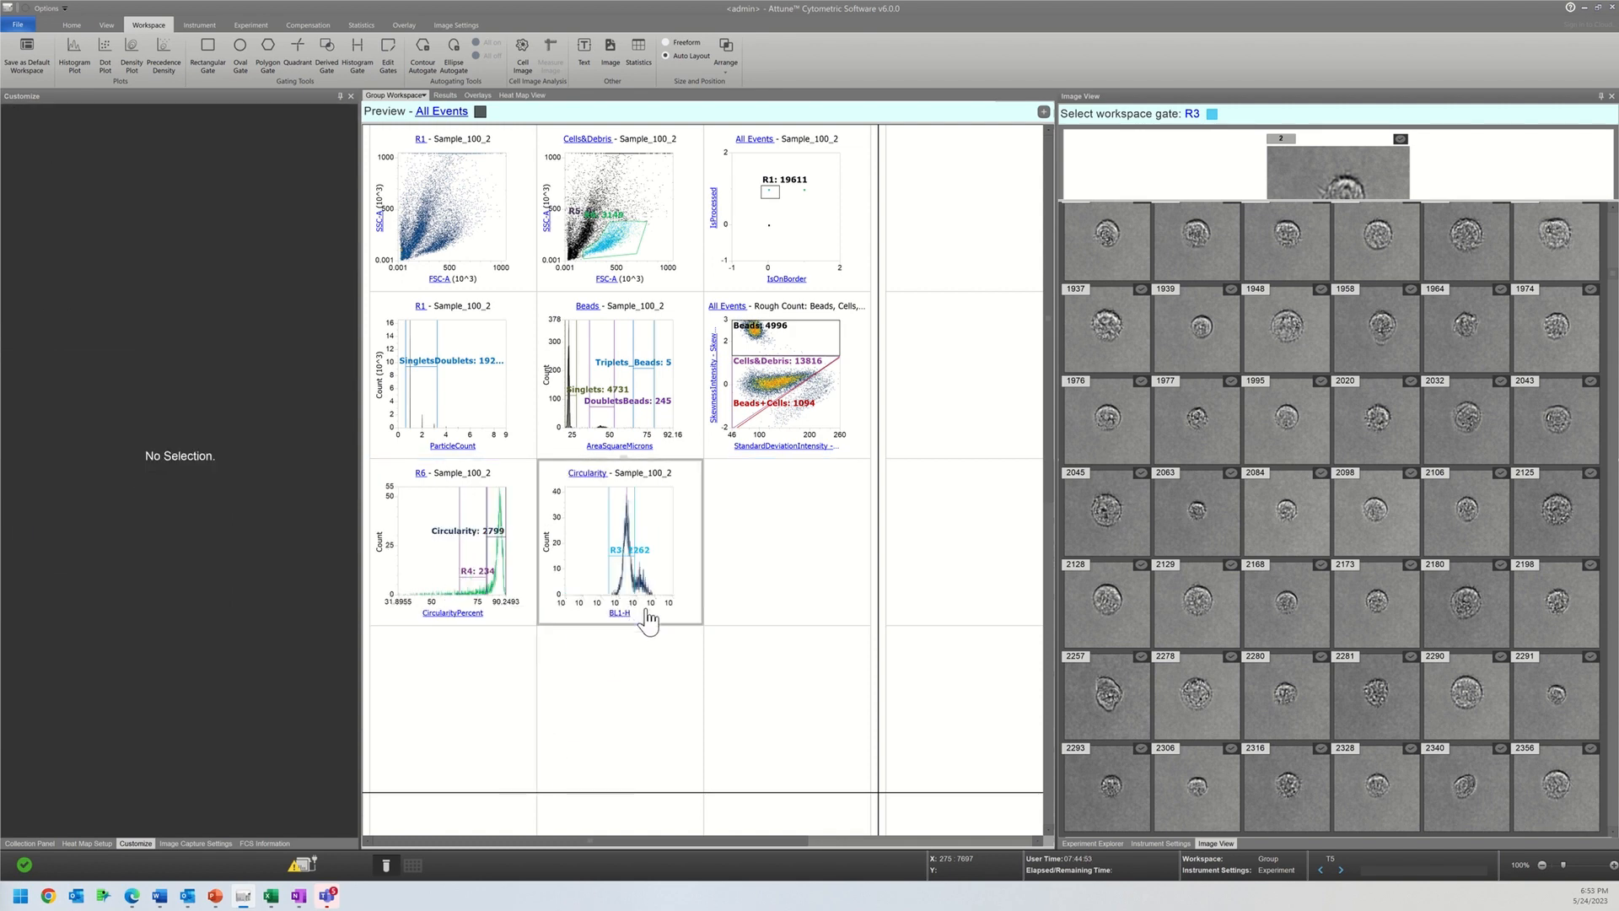
left_click(575, 602)
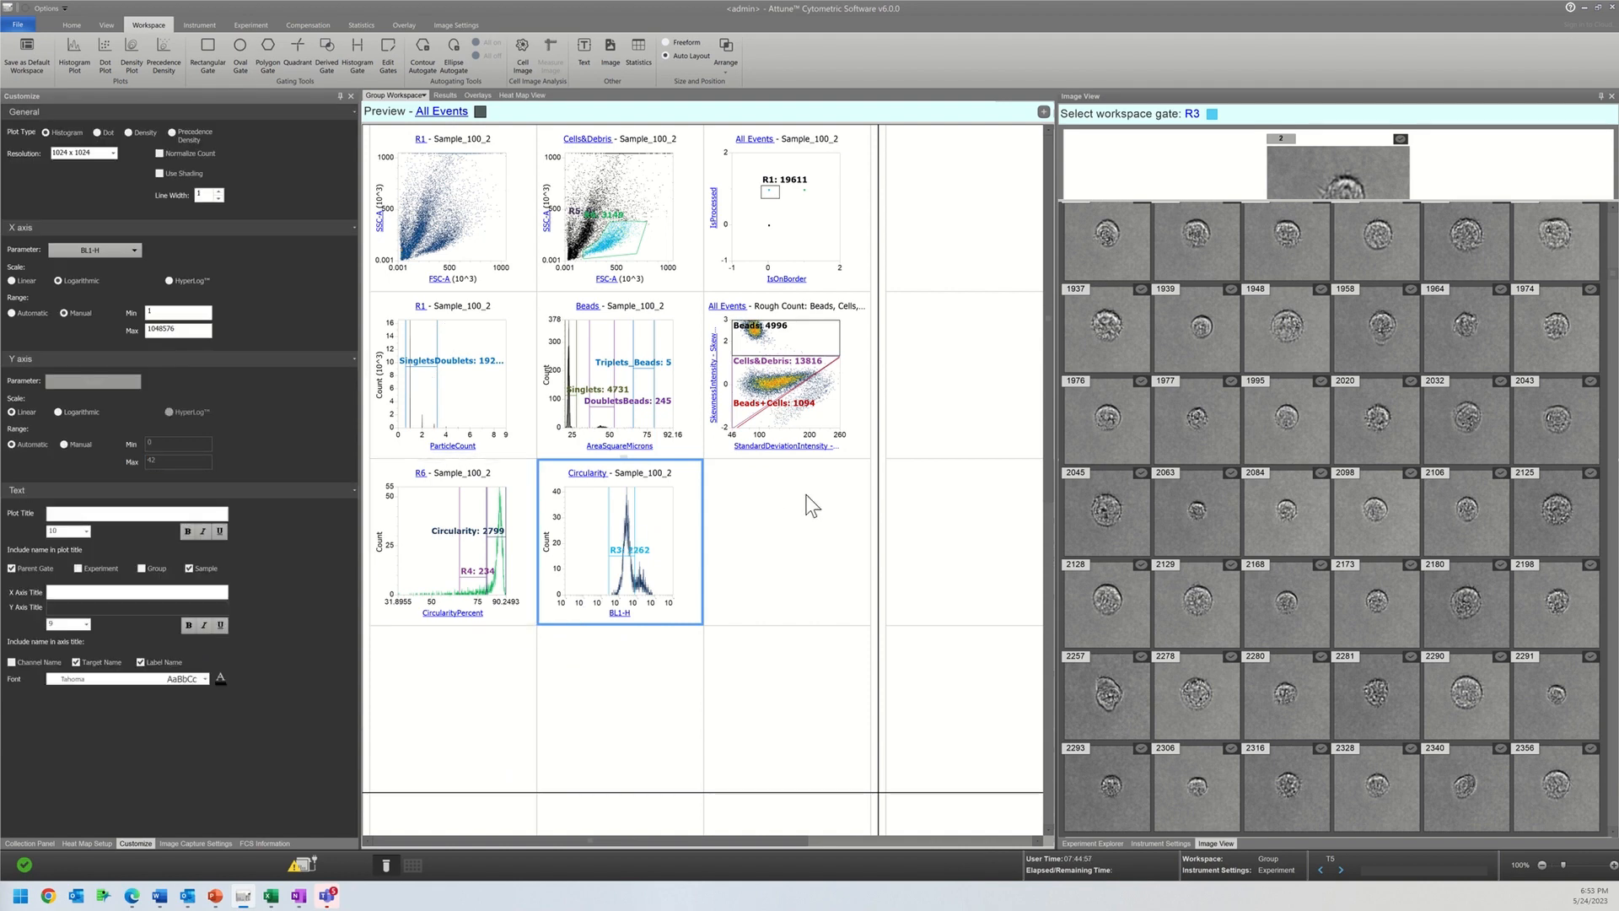
Step: Rename gate R3 on the Circularity population's BL1-H histogram as LiveCells
left_click(500, 619)
left_click(616, 573)
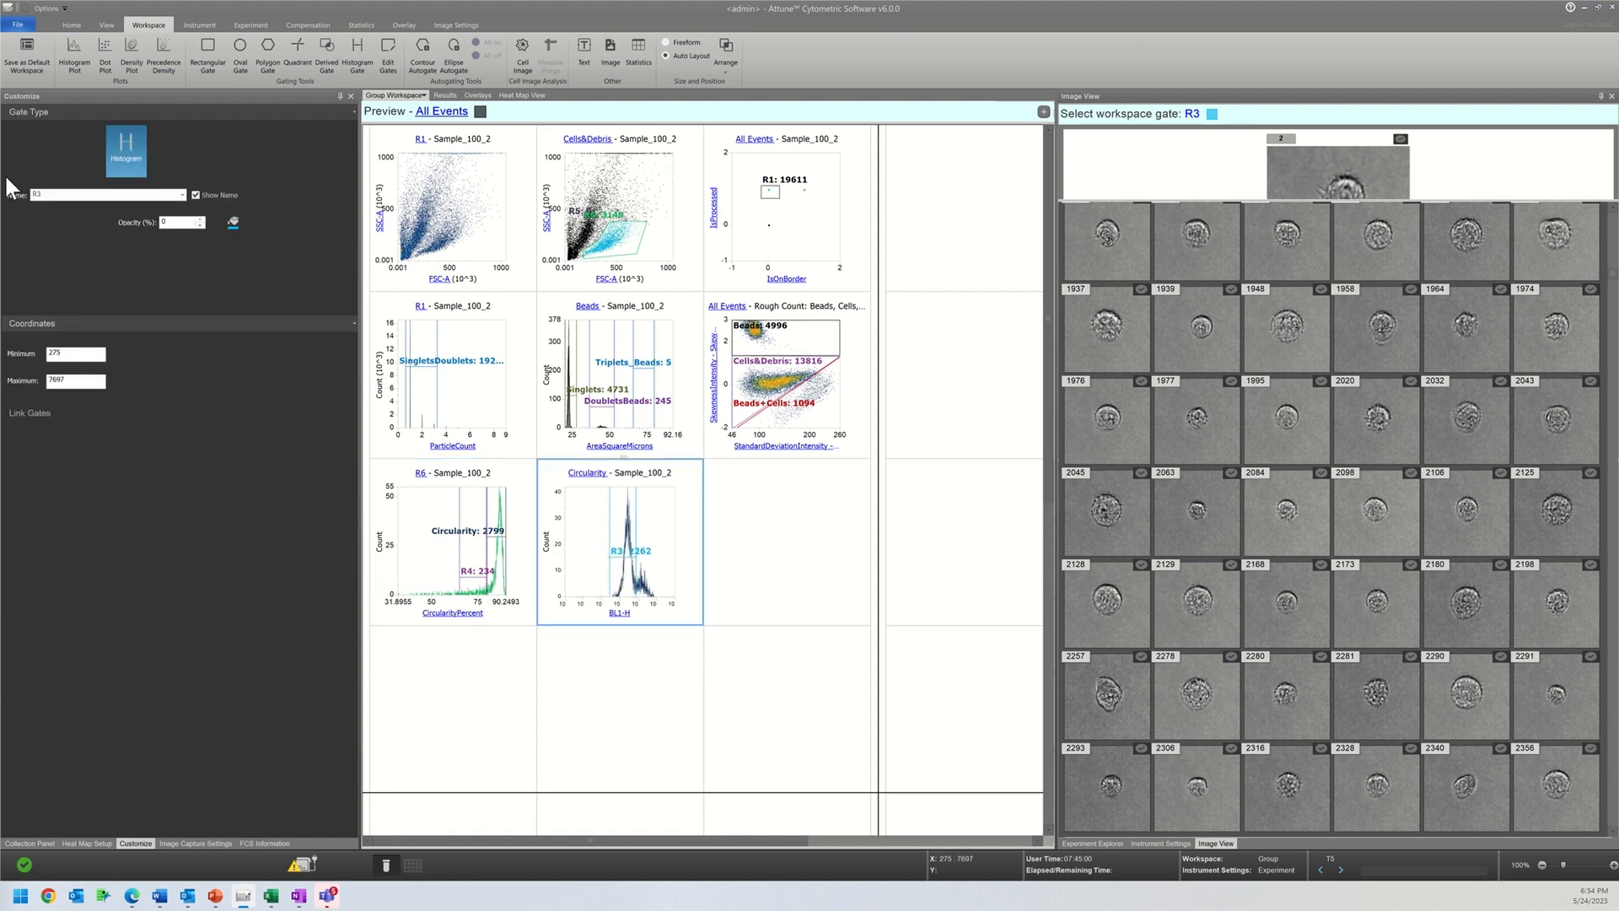
double_click(51, 194)
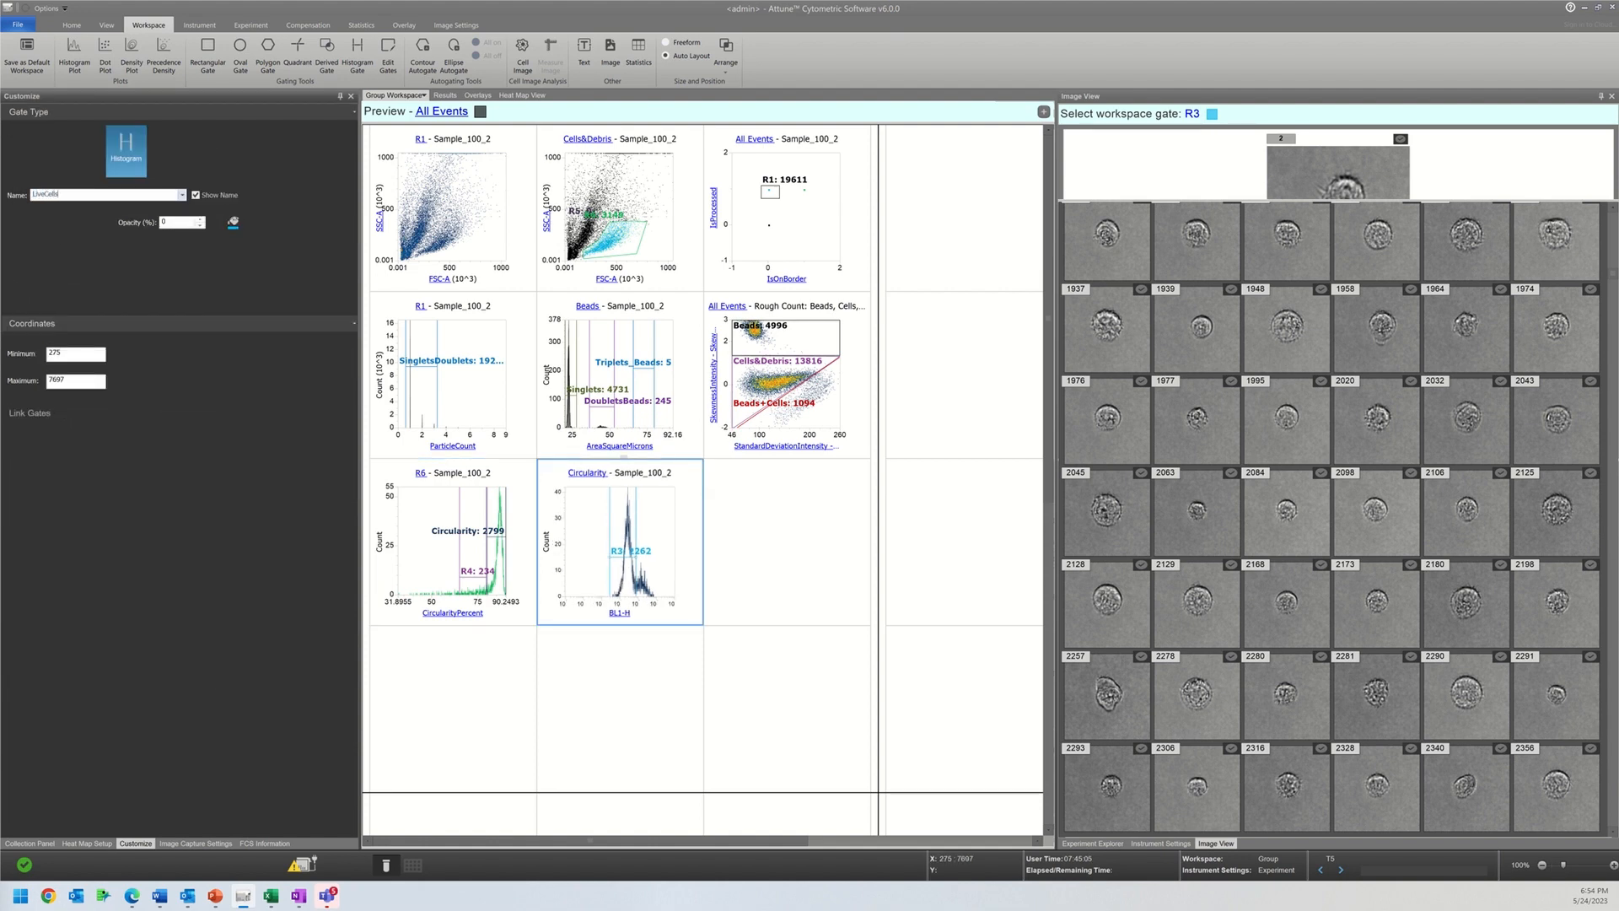
key("Return")
left_click(459, 661)
Step: Insert a statistics table at the start of the workspace's second page and review the statistics of all gates
right_click(458, 661)
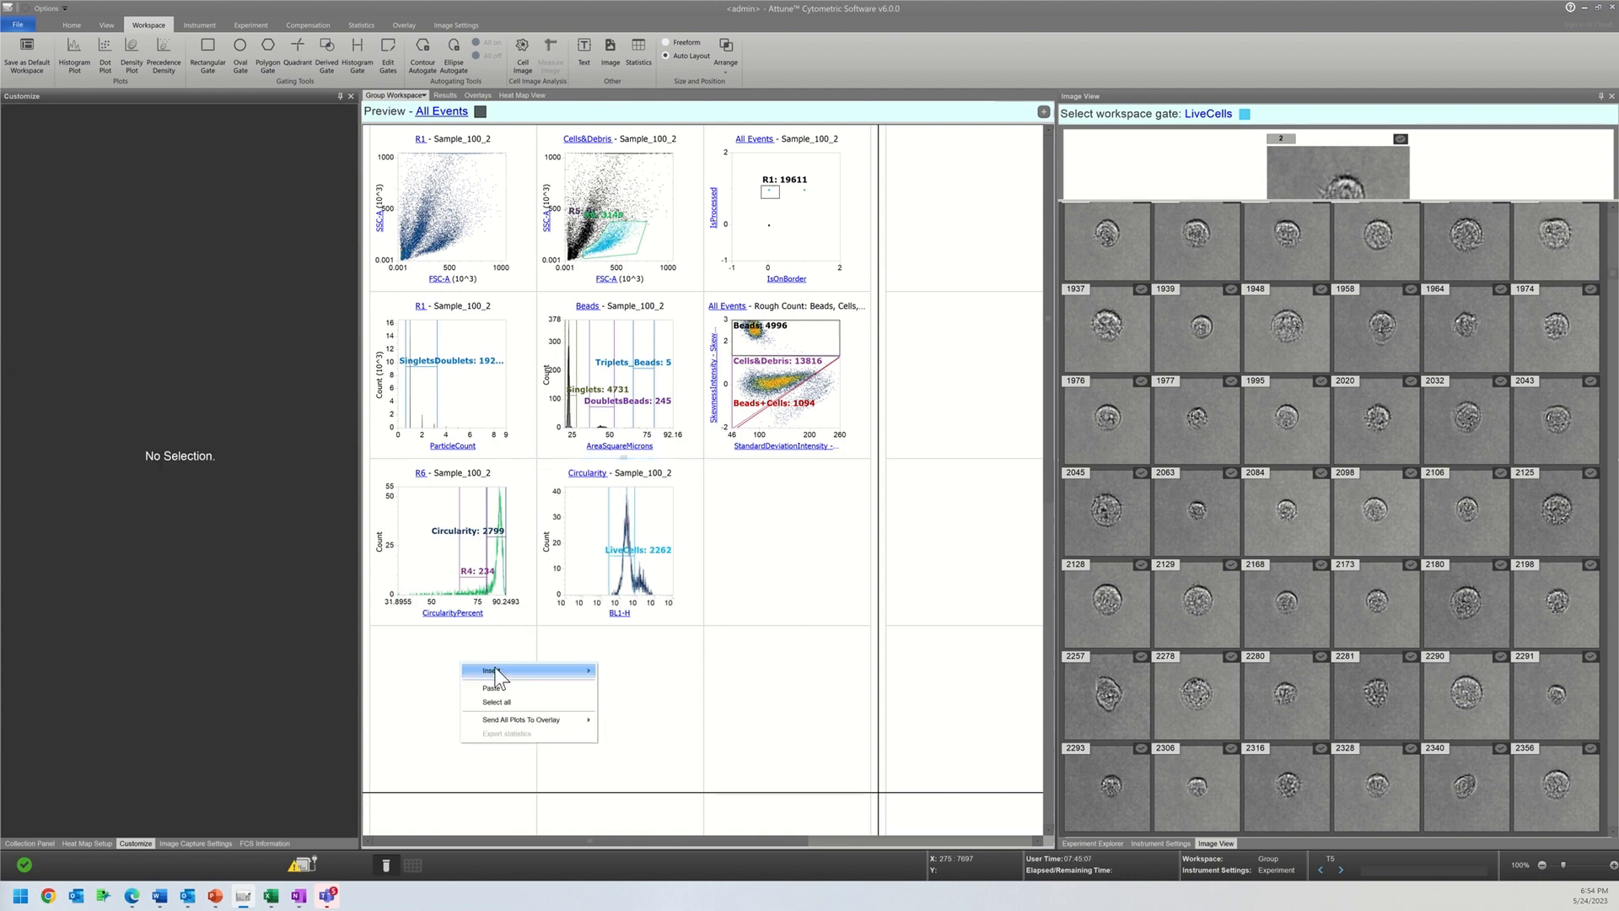
mouse_move(495, 669)
left_click(641, 730)
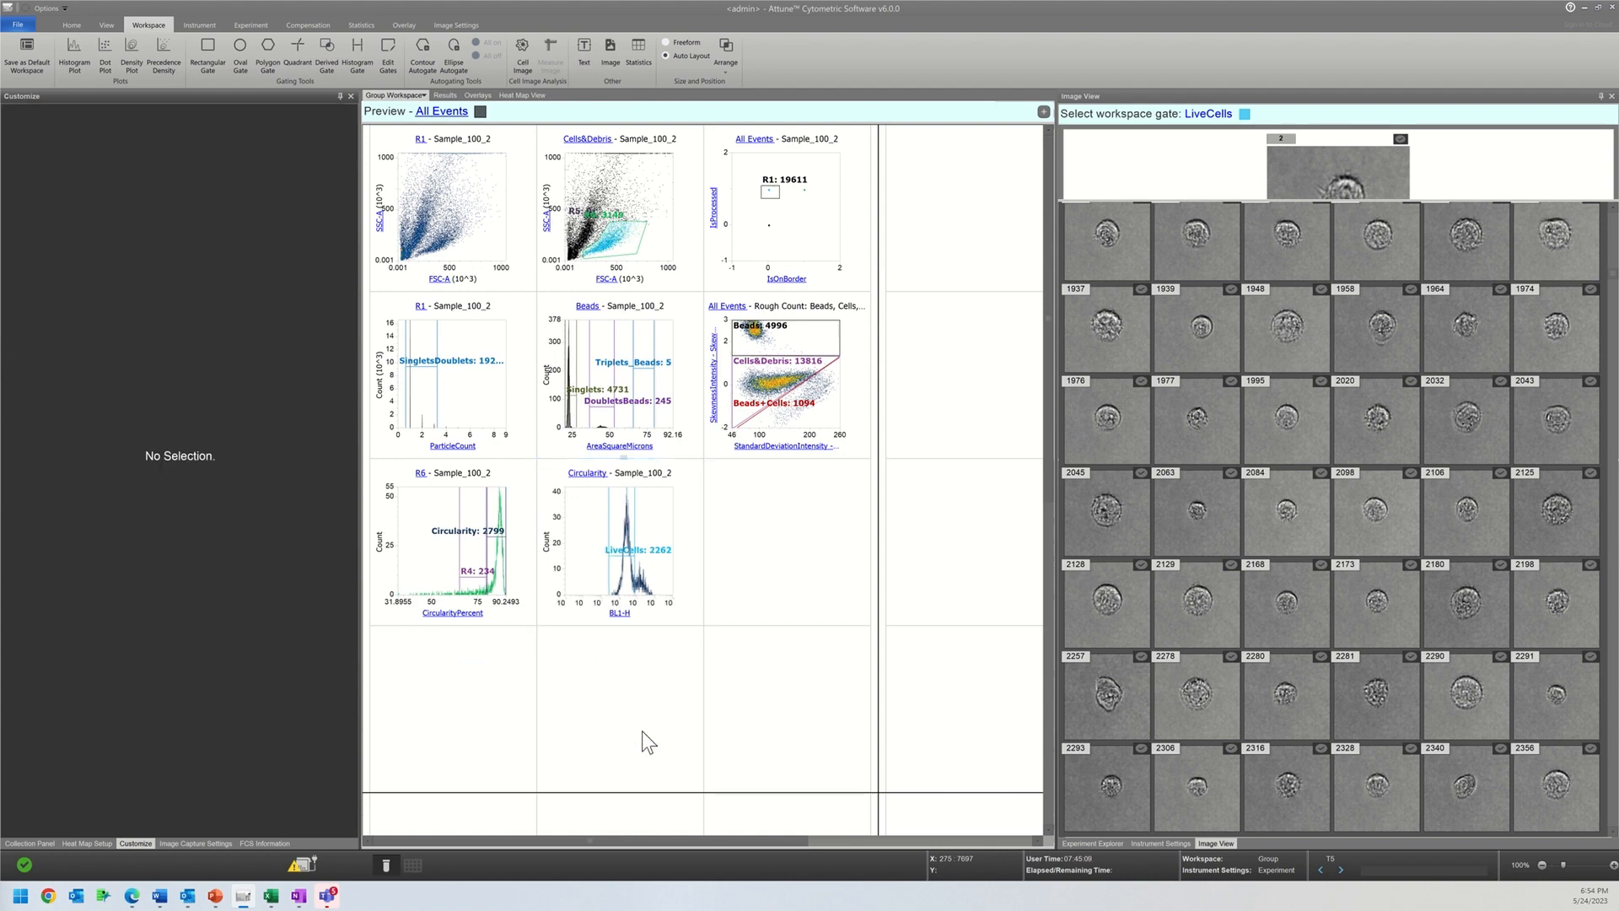
left_click(909, 428)
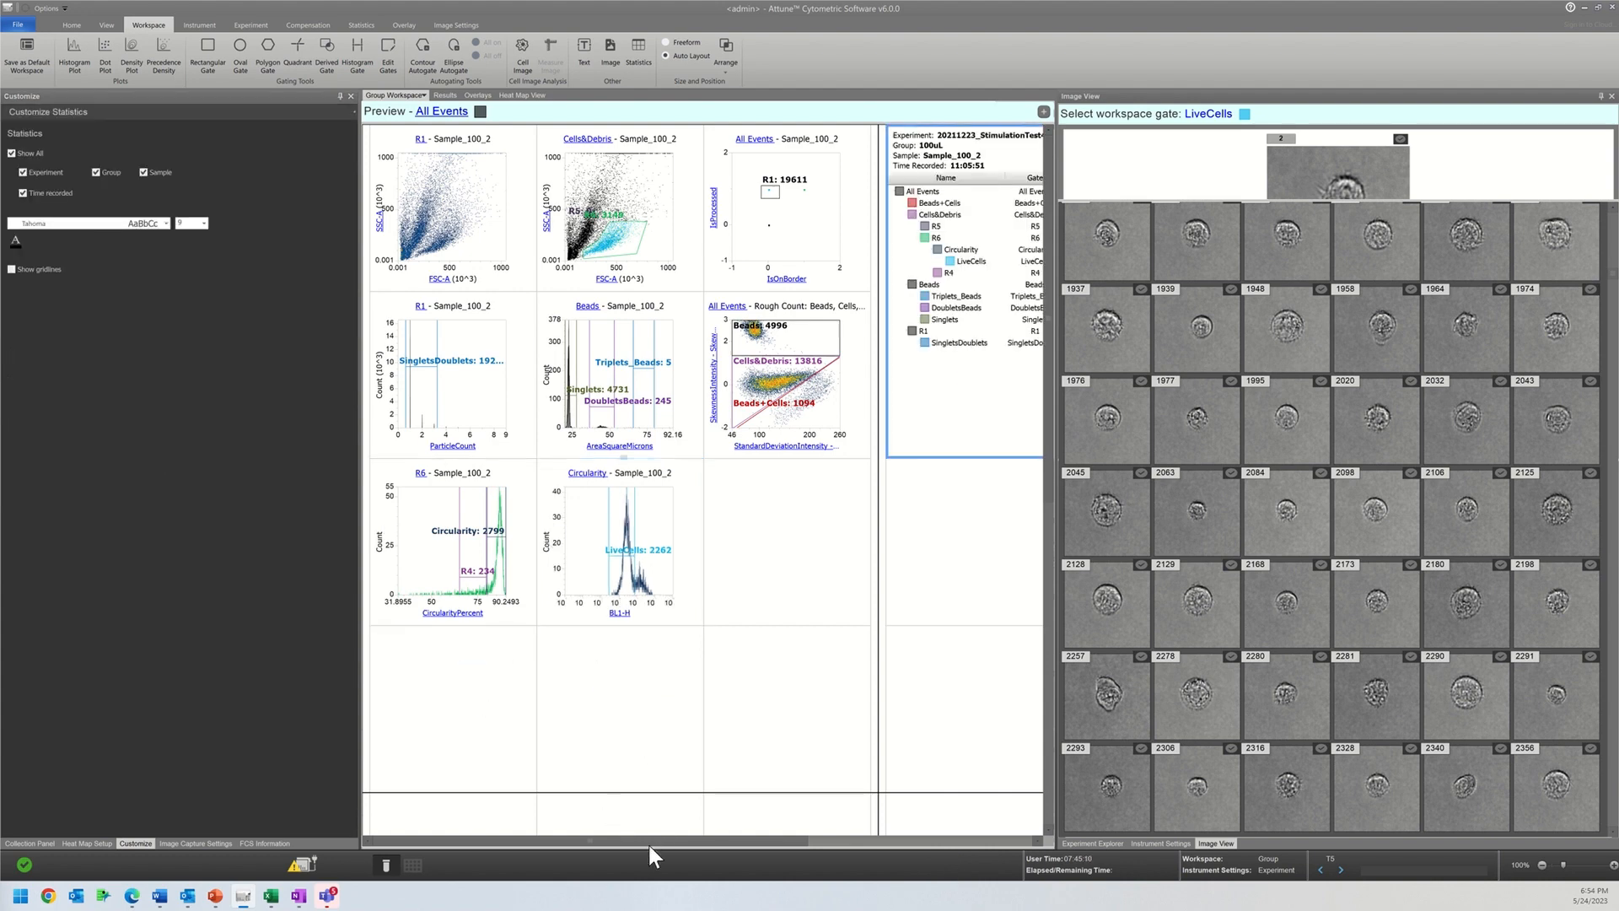
left_click_drag(650, 840, 907, 856)
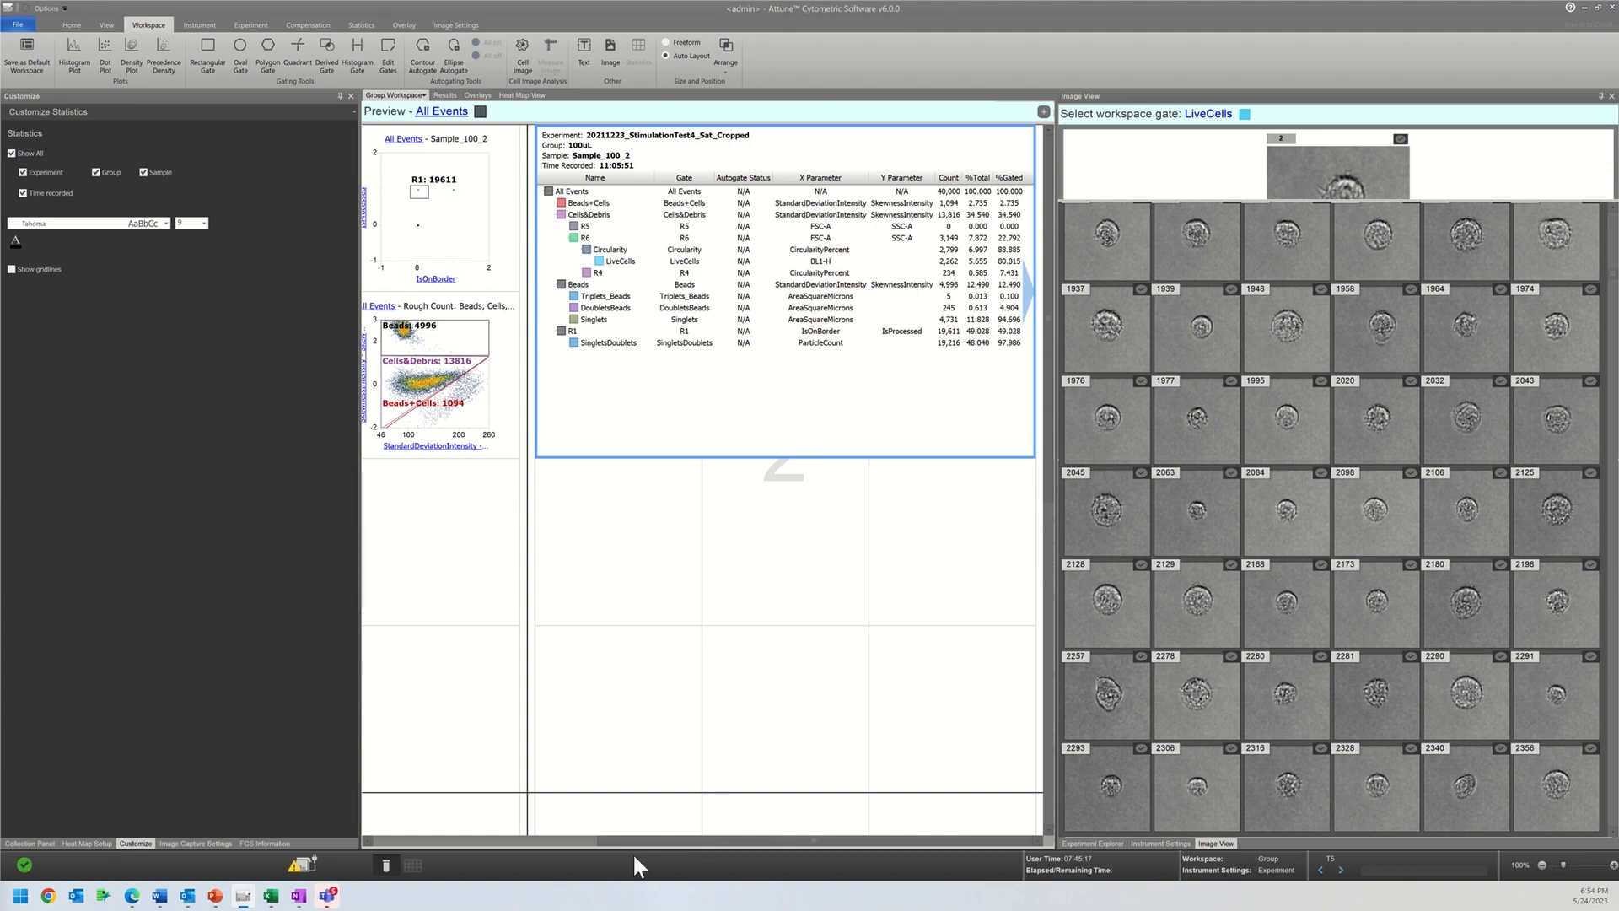
left_click_drag(692, 843, 539, 413)
left_click_drag(629, 837, 377, 831)
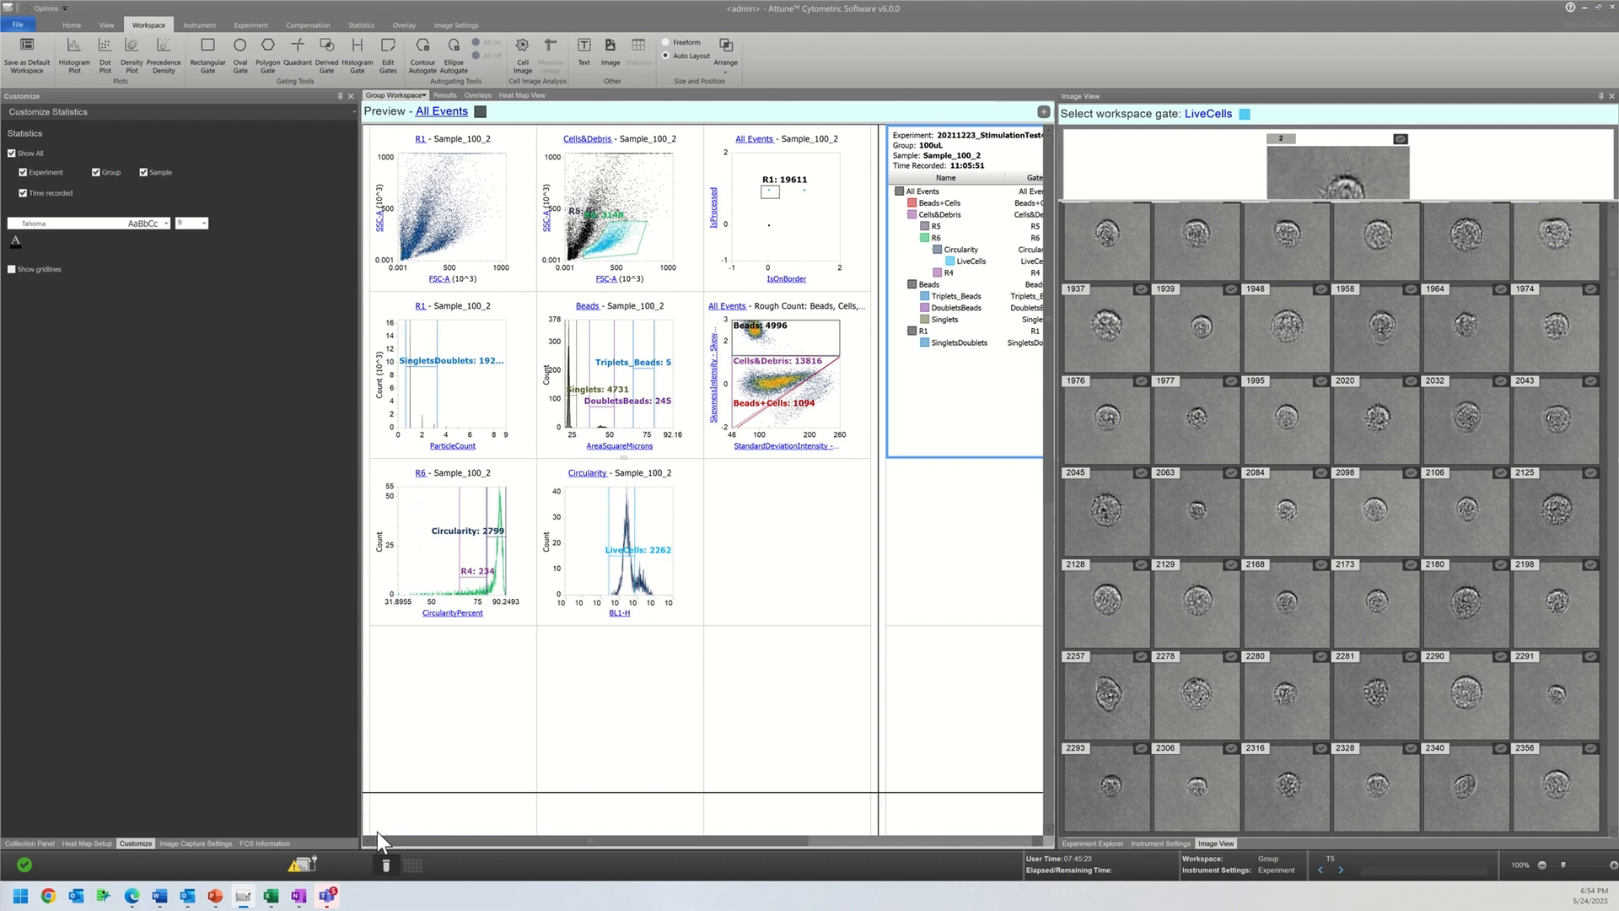
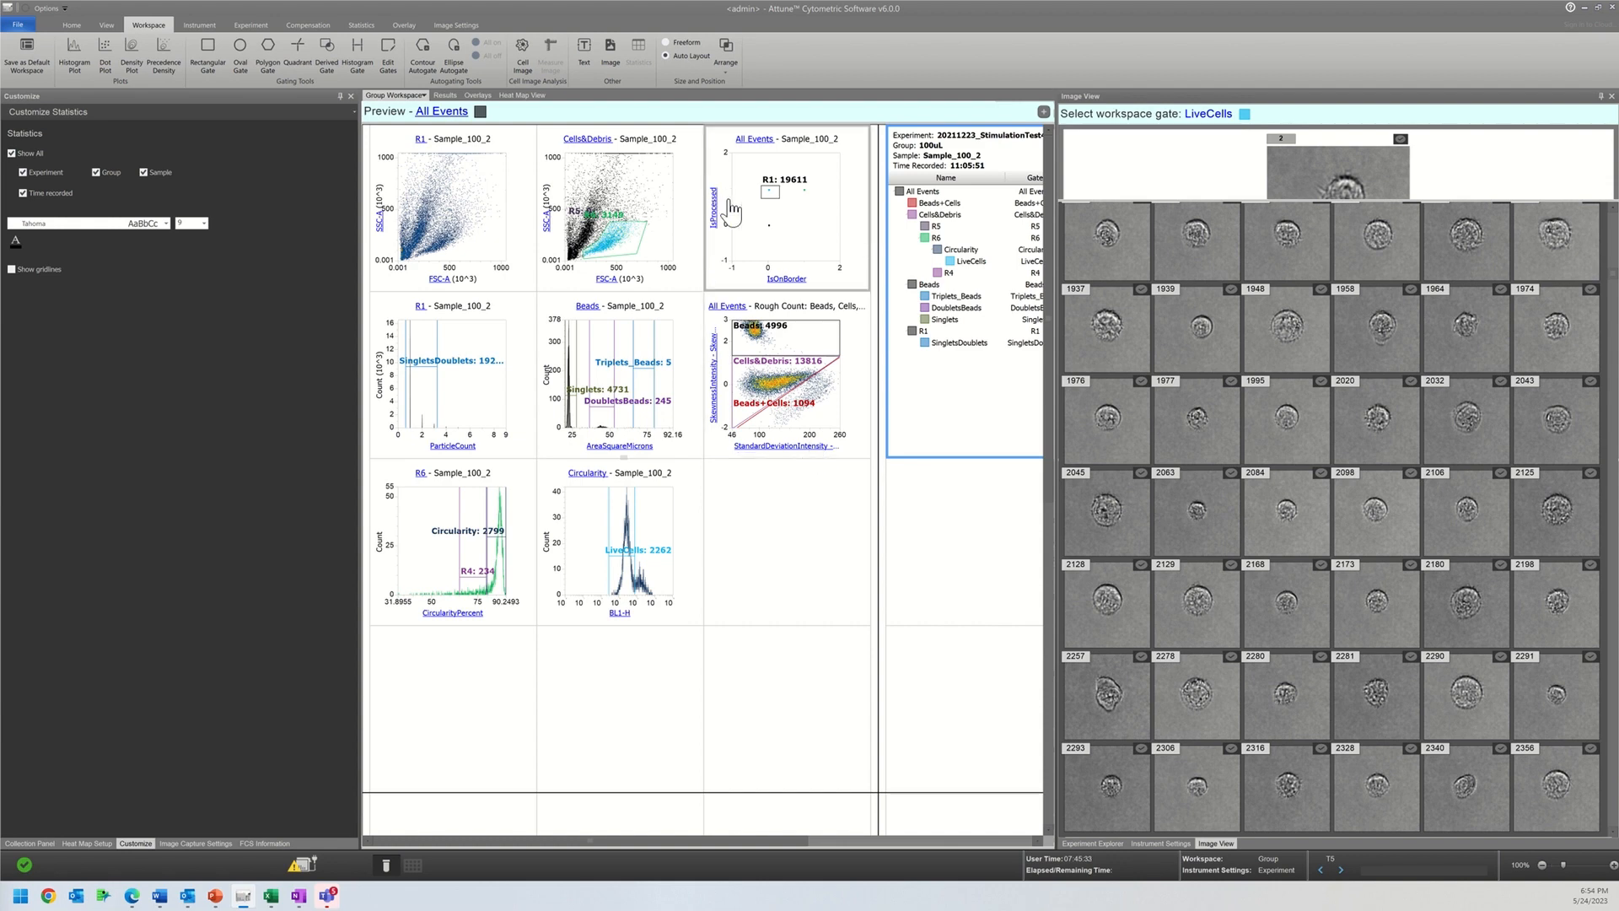
Step: Switch from the group workspace to the Experiment Workspace
left_click(423, 96)
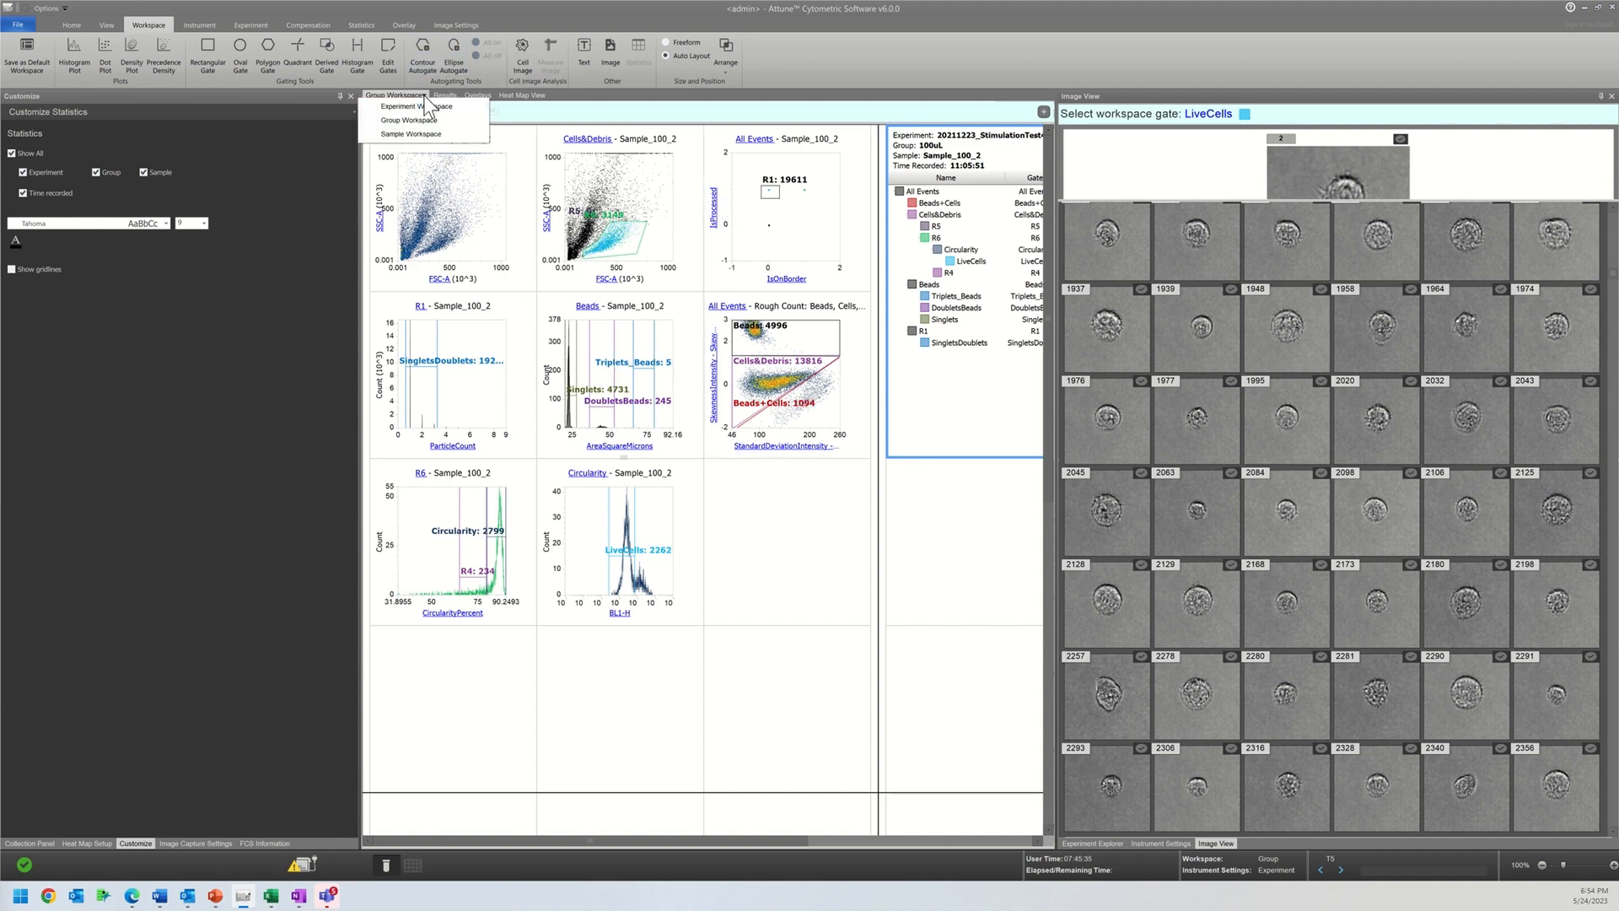
left_click(418, 119)
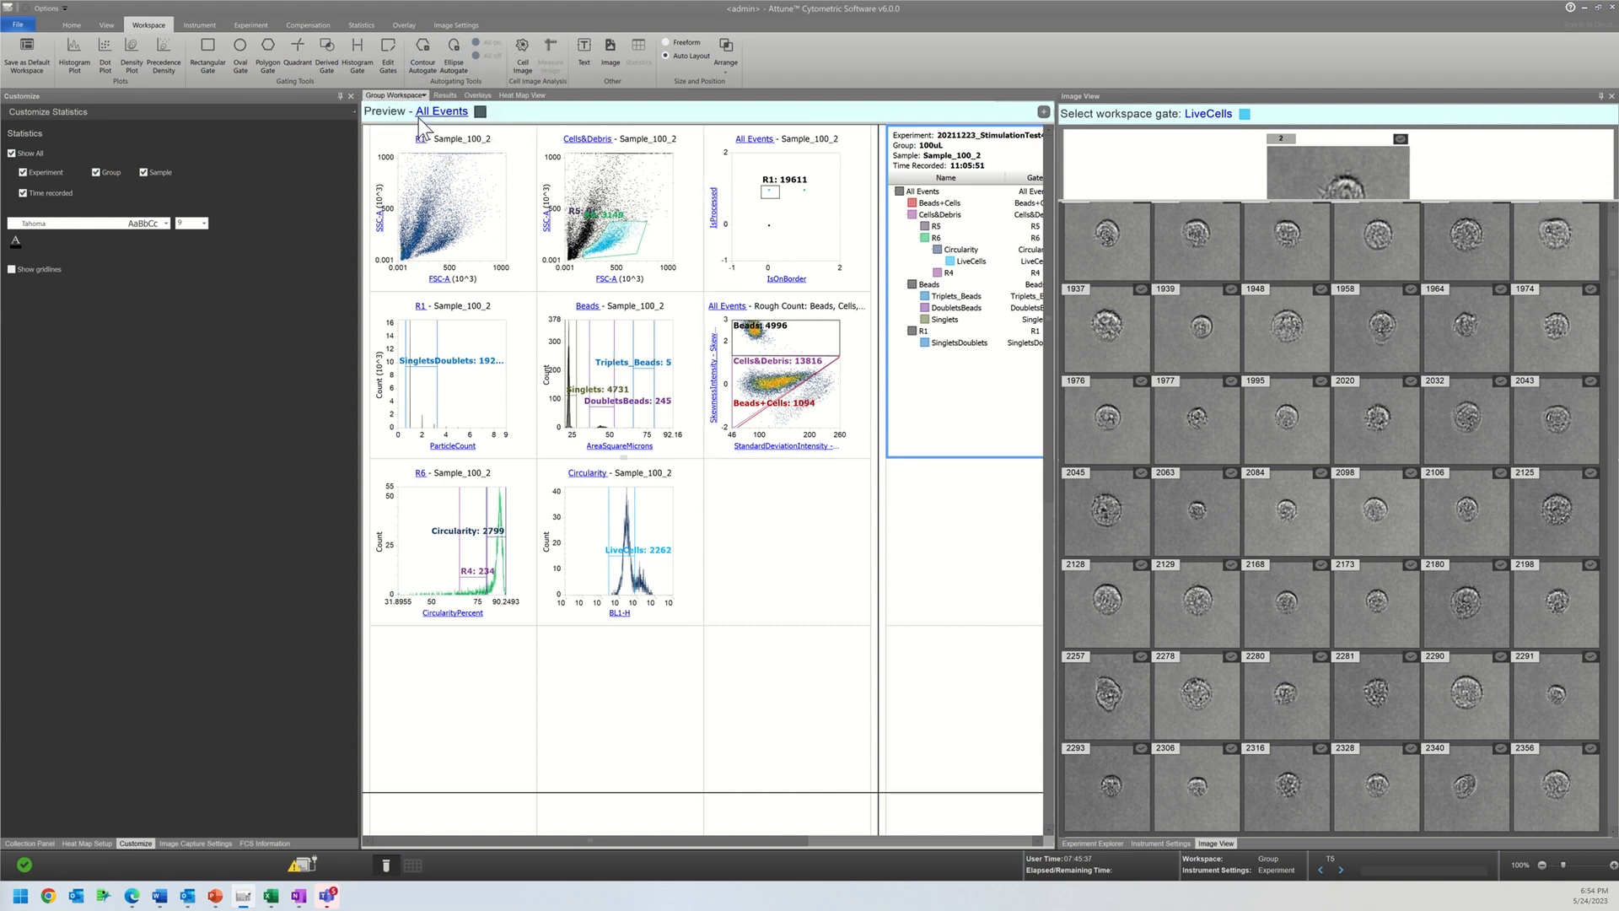
left_click(422, 97)
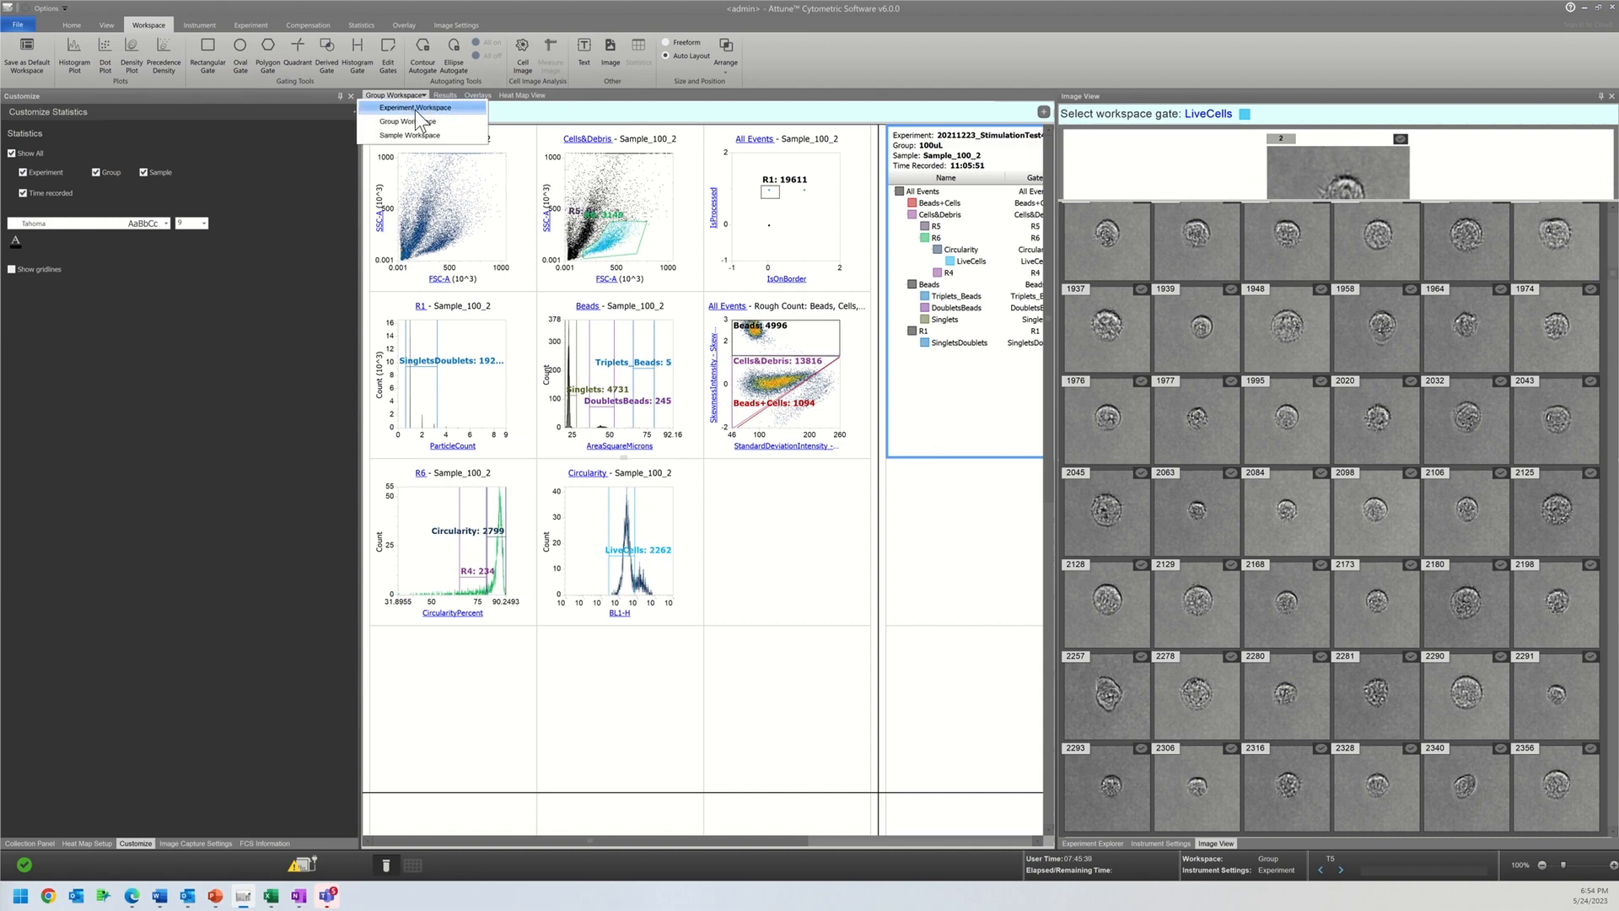
left_click(415, 109)
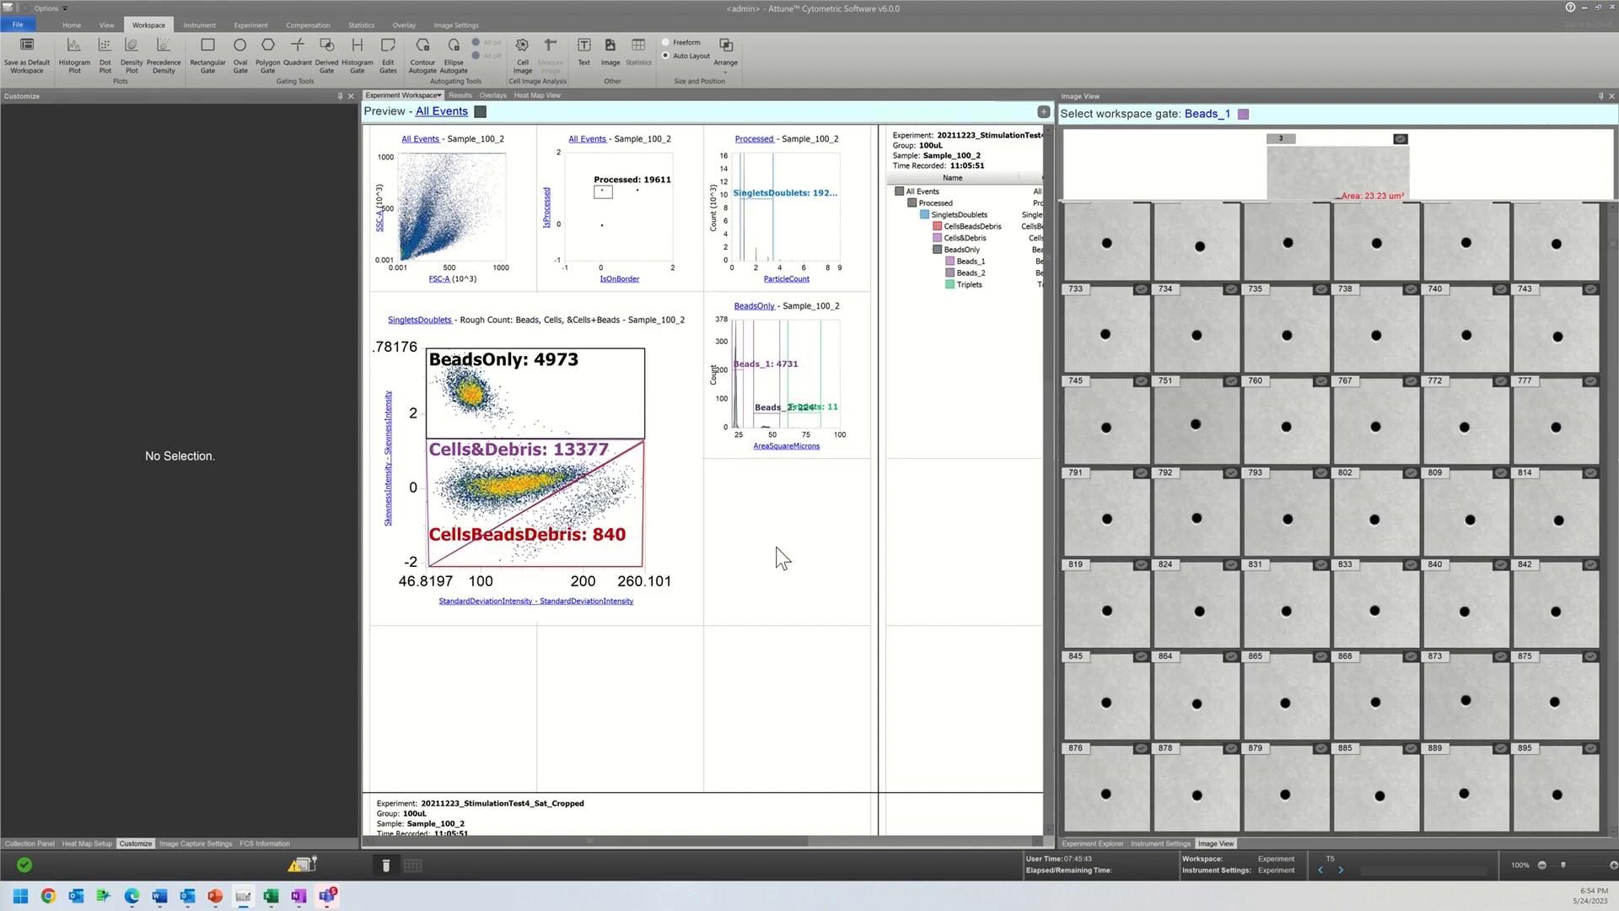
Step: Delete both statistics tables from the start of the experiment workspace's second page
right_click(931, 341)
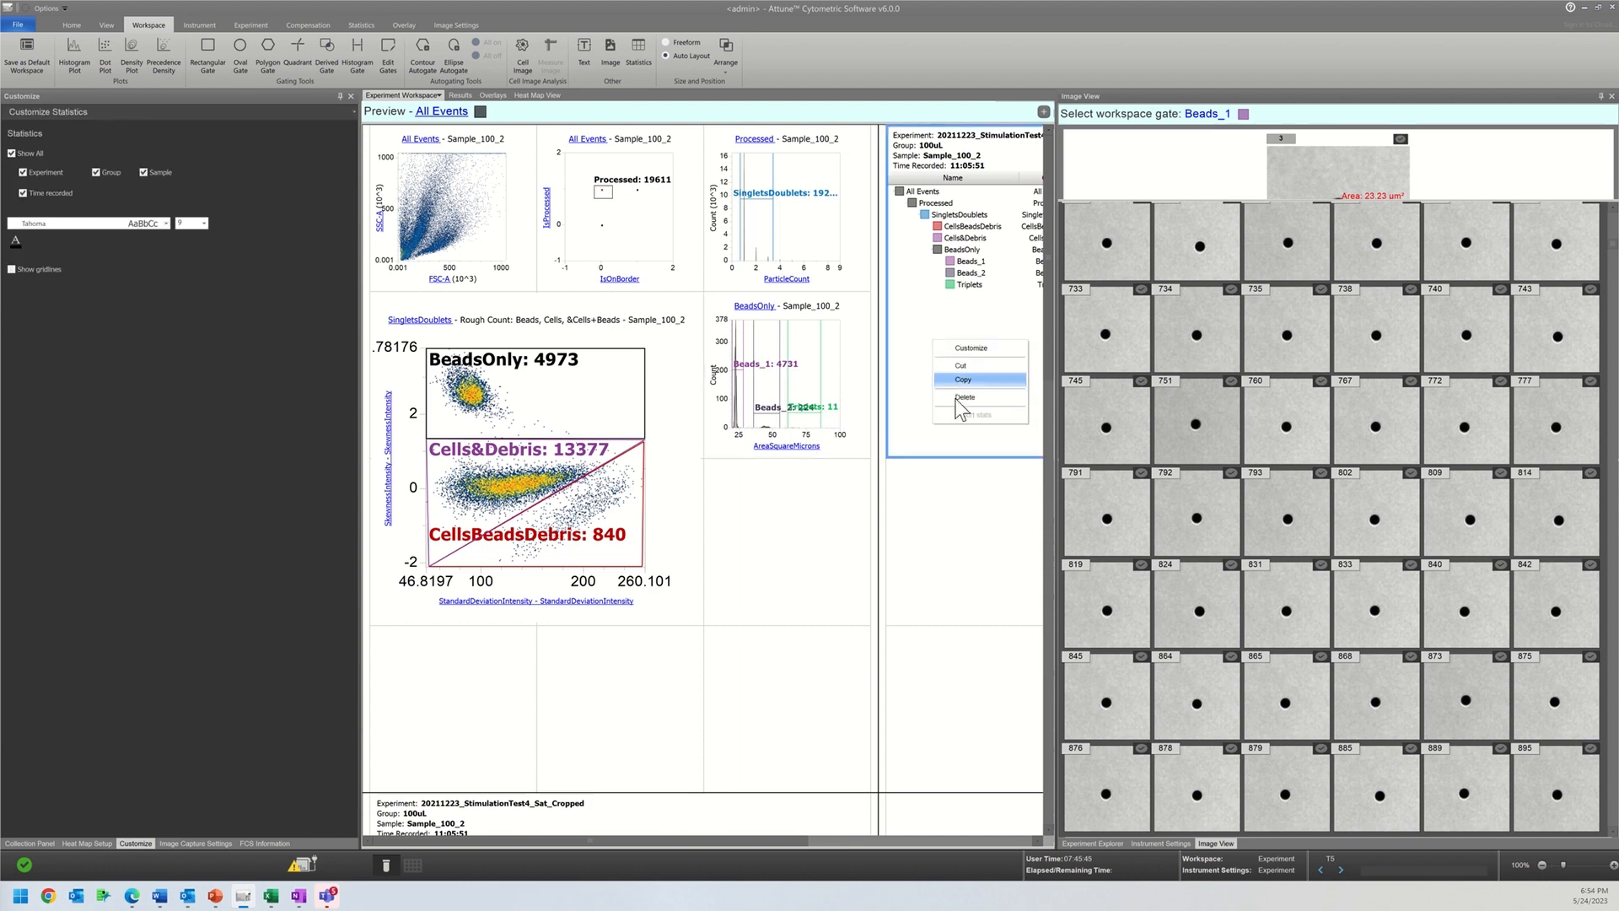
left_click(958, 401)
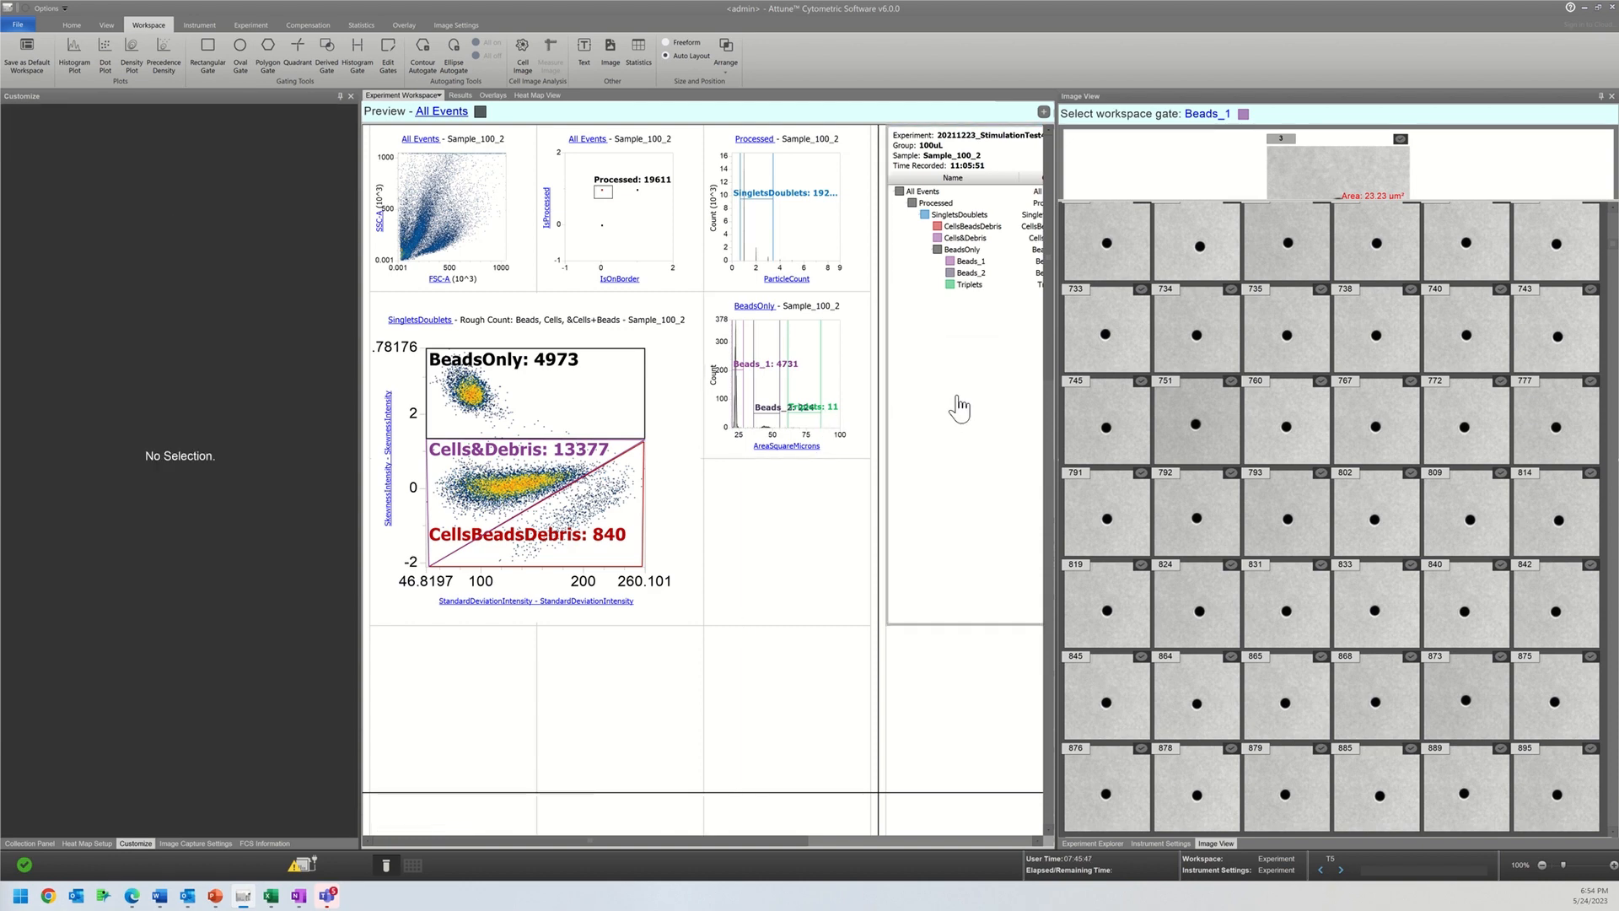
right_click(944, 365)
left_click(971, 420)
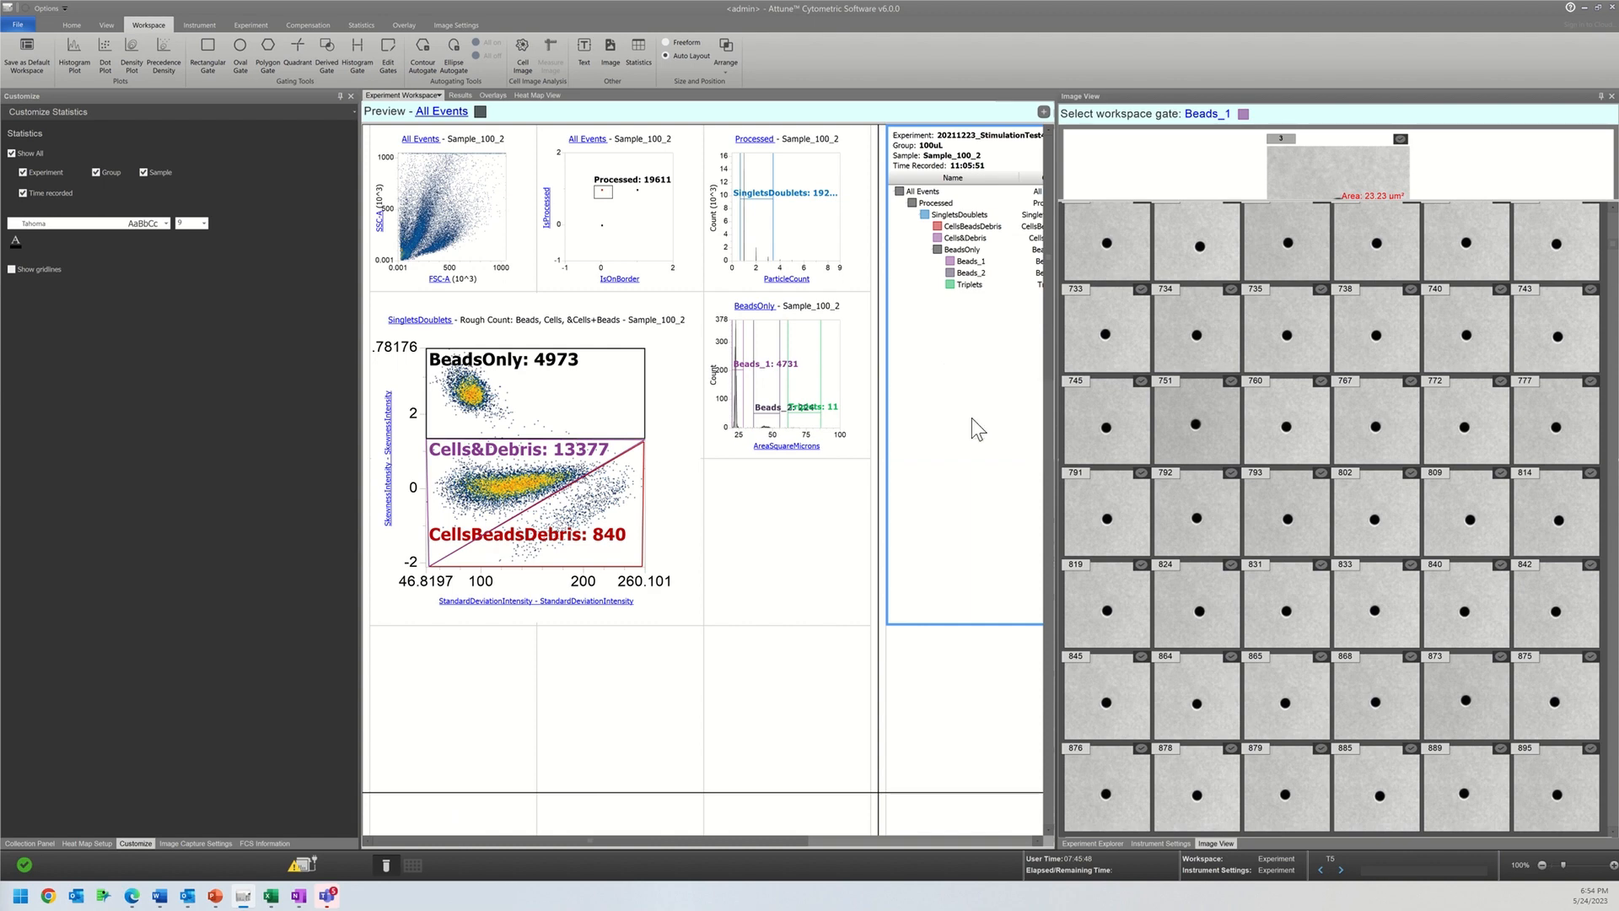
Step: Insert a histogram plot in the empty cell below the BeadsOnly AreaSquareMicrons histogram
right_click(782, 533)
mouse_move(814, 541)
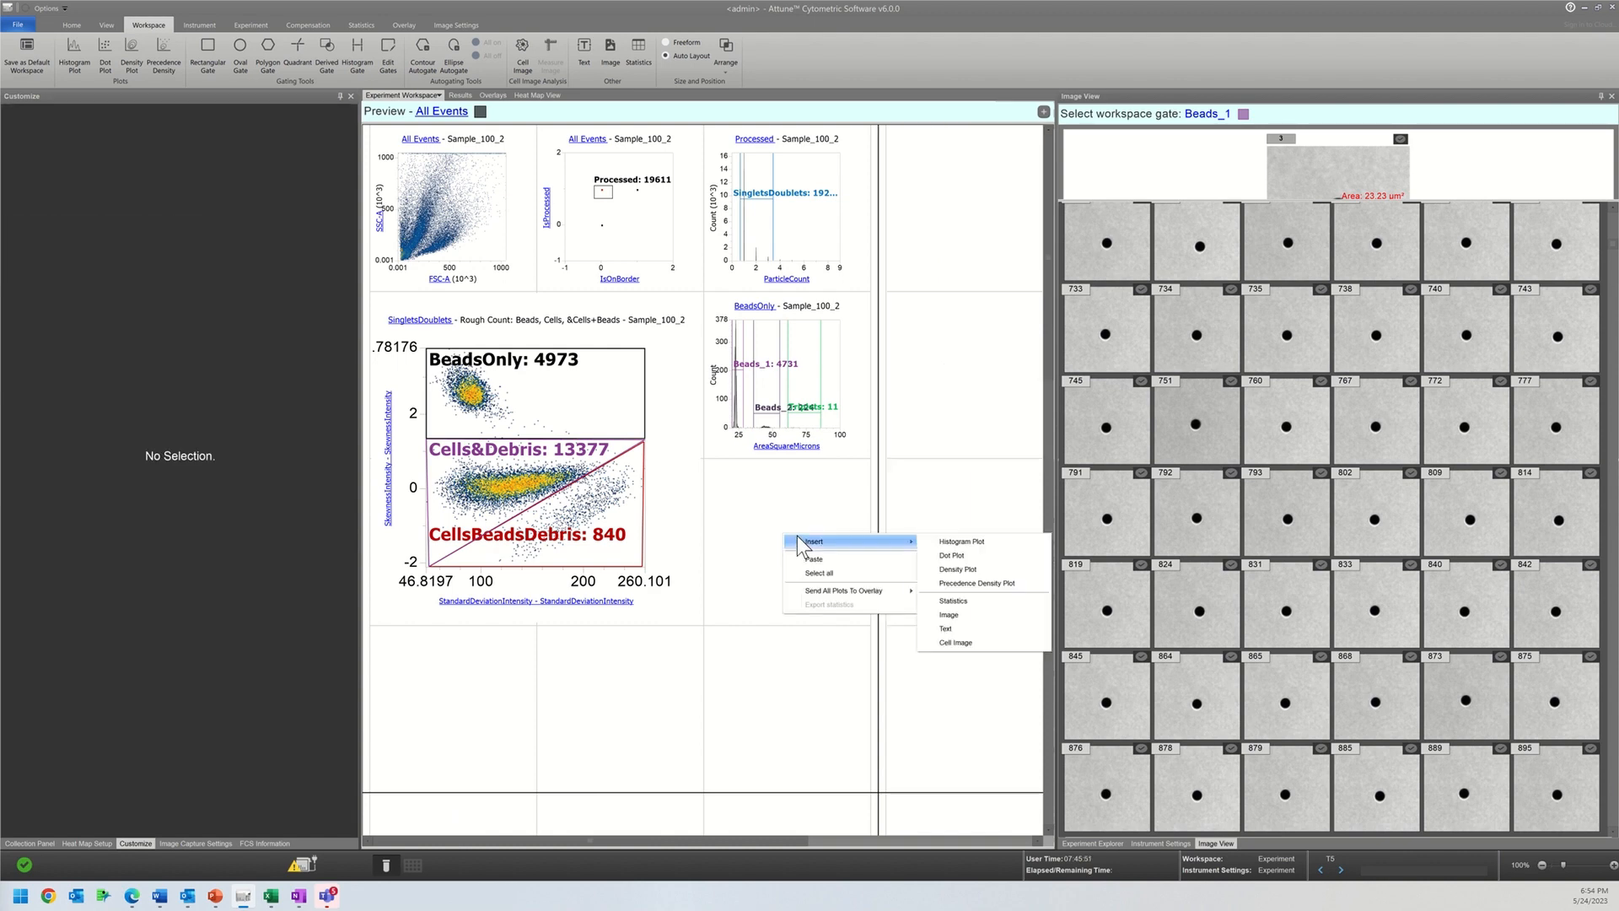
left_click(938, 541)
left_click(776, 523)
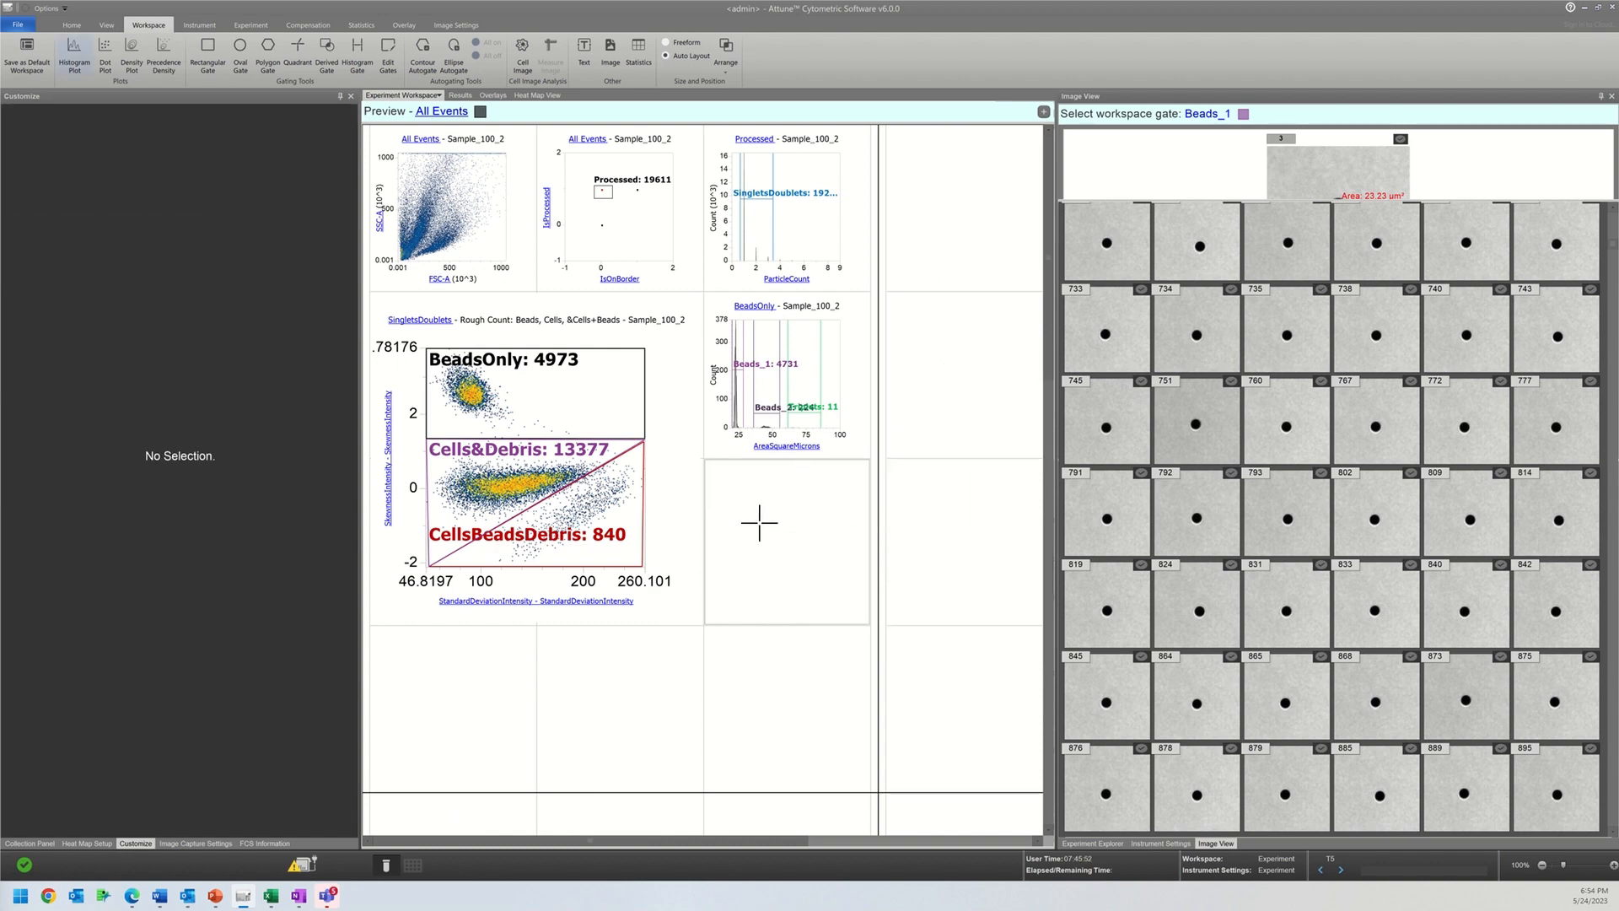
Step: Show the images of the CellsBeadsDebris gate and look through the gallery for cells together with beads
left_click(1207, 114)
left_click(1250, 206)
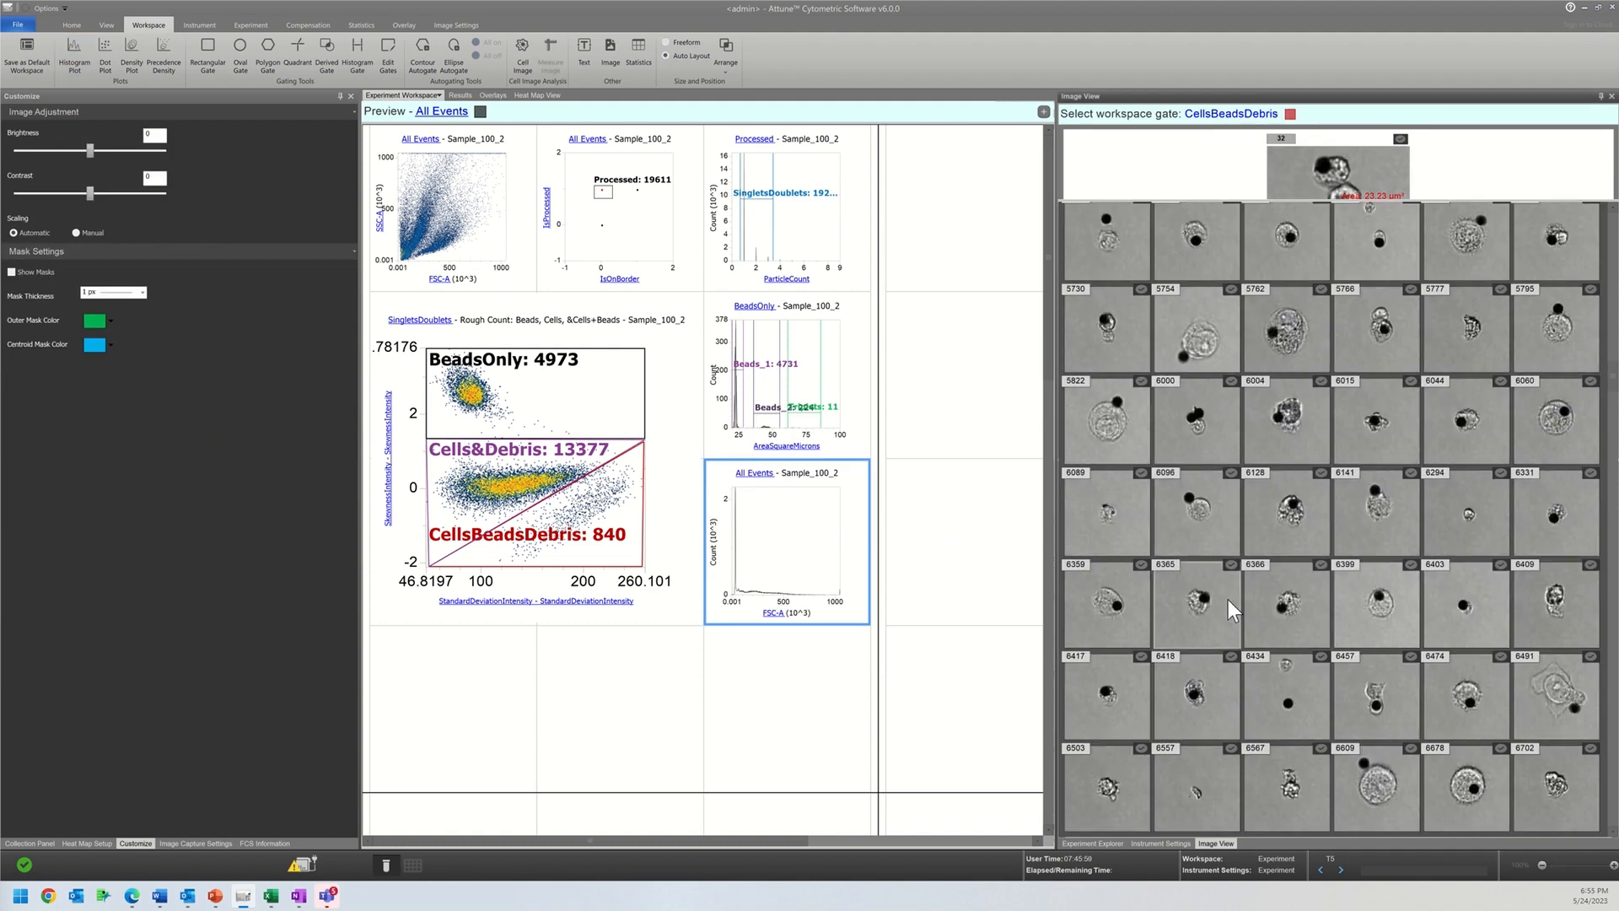
scroll(1228, 599, "down", 3)
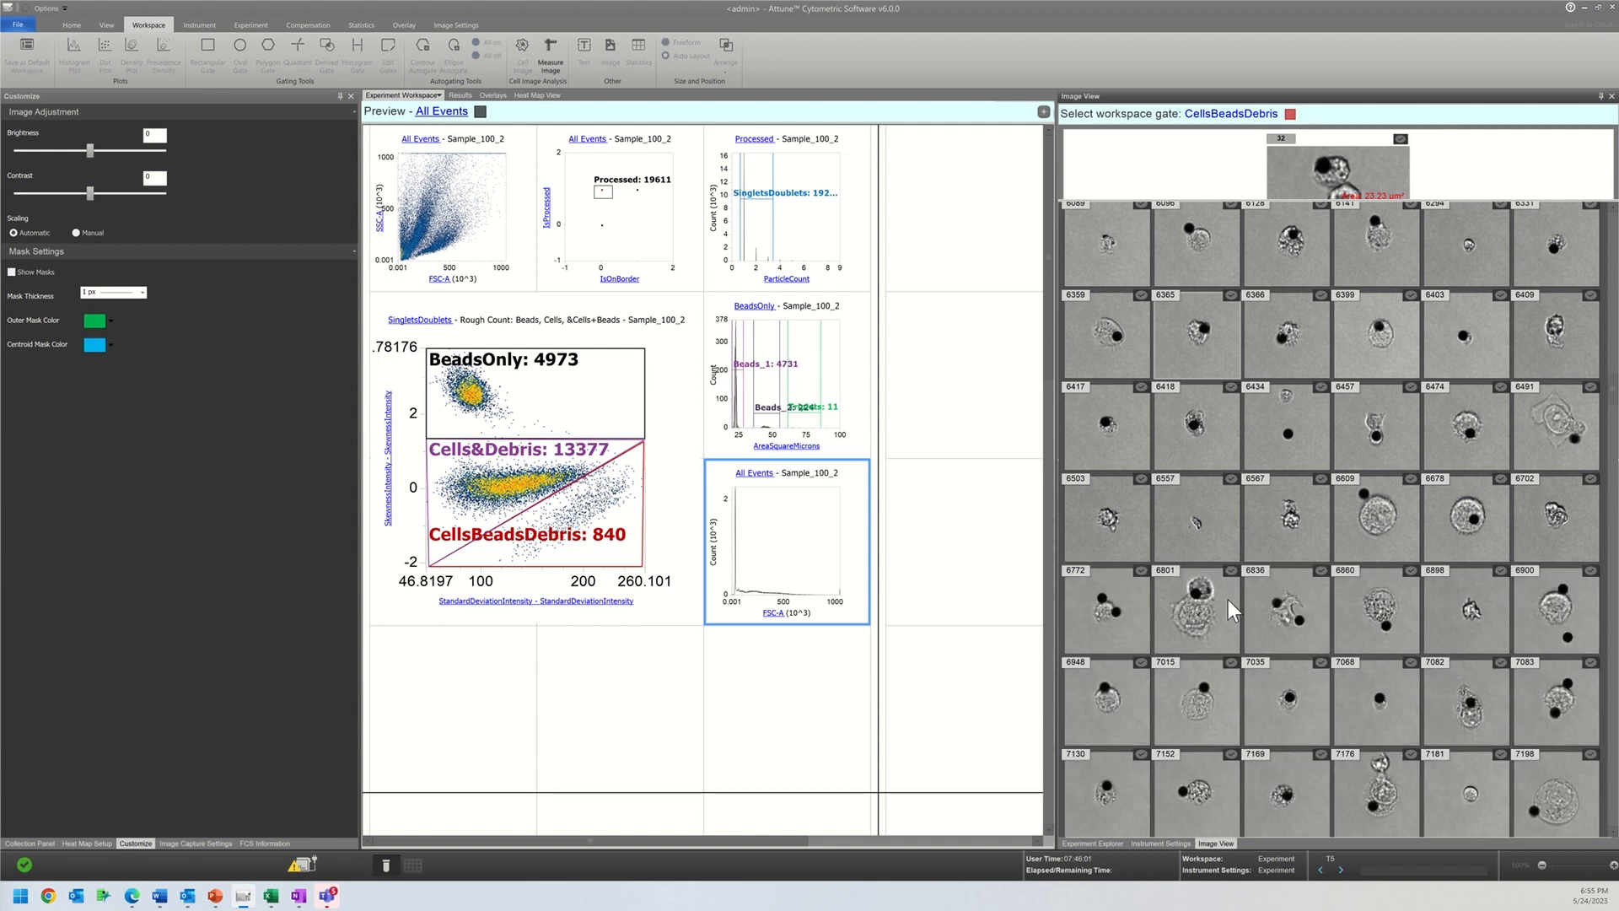
scroll(1228, 600, "down", 5)
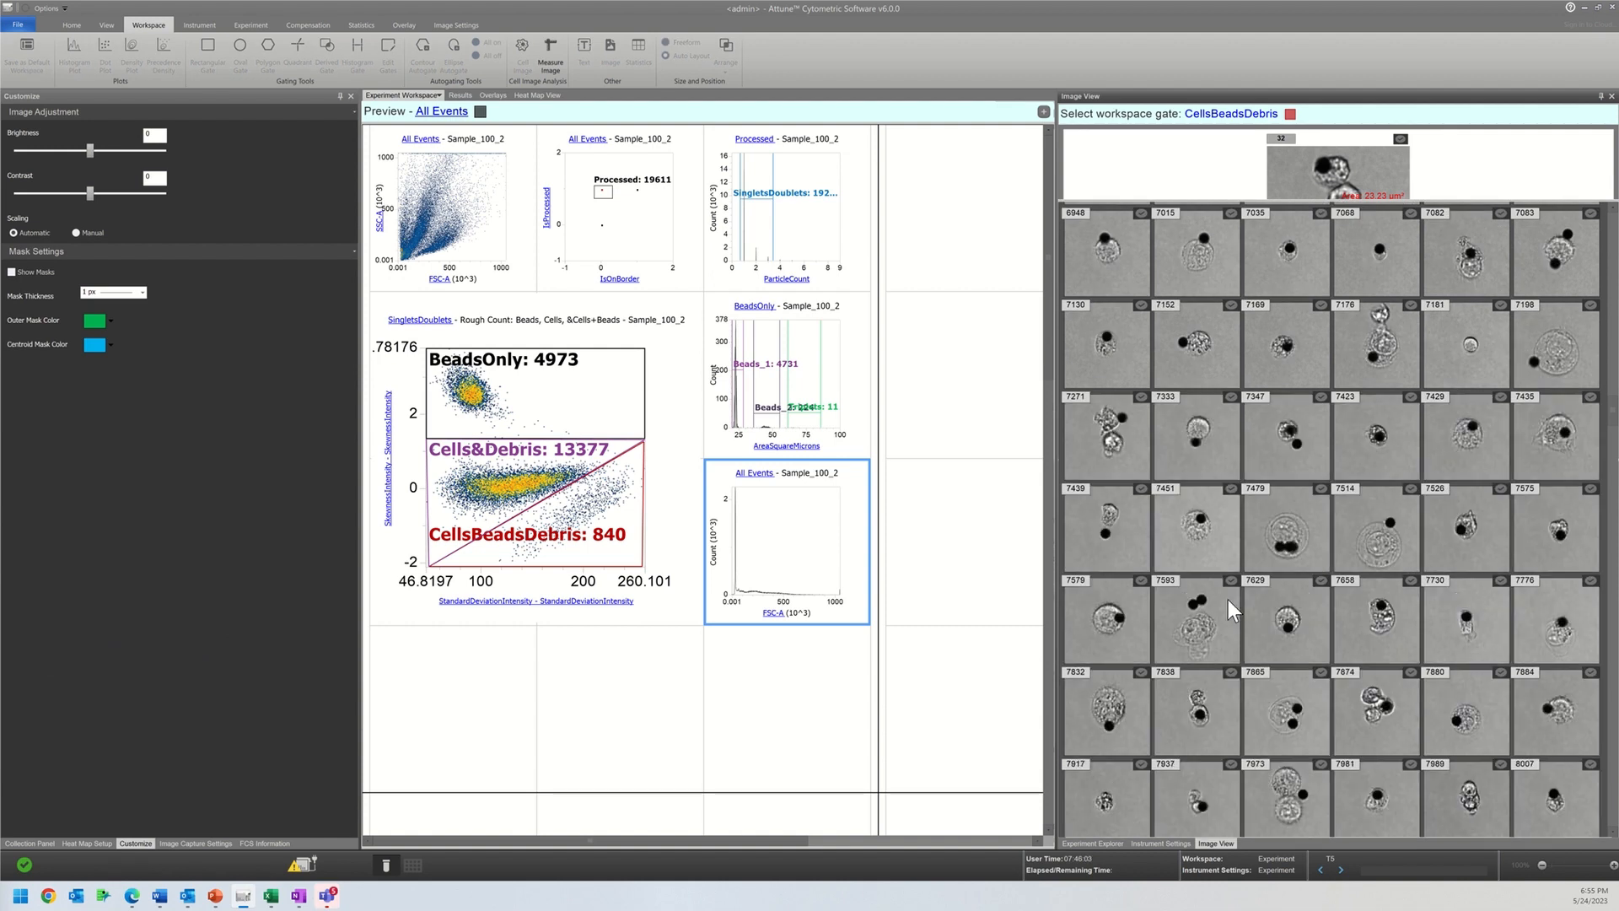
scroll(1227, 600, "down", 7)
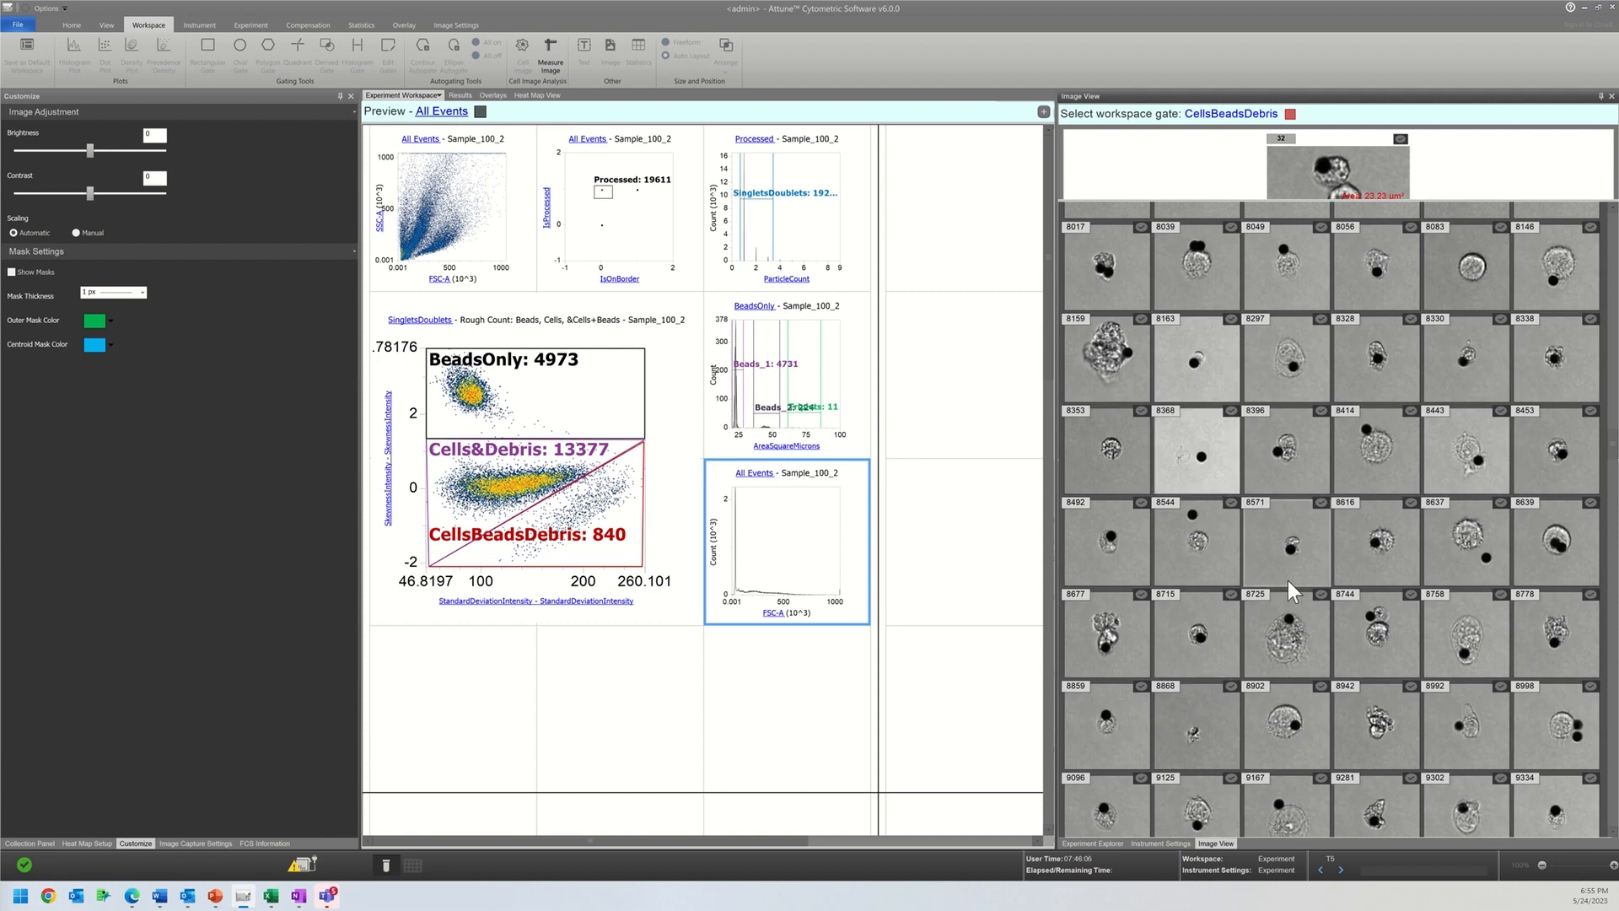
scroll(1288, 580, "down", 2)
scroll(1288, 580, "down", 2)
scroll(1288, 580, "down", 3)
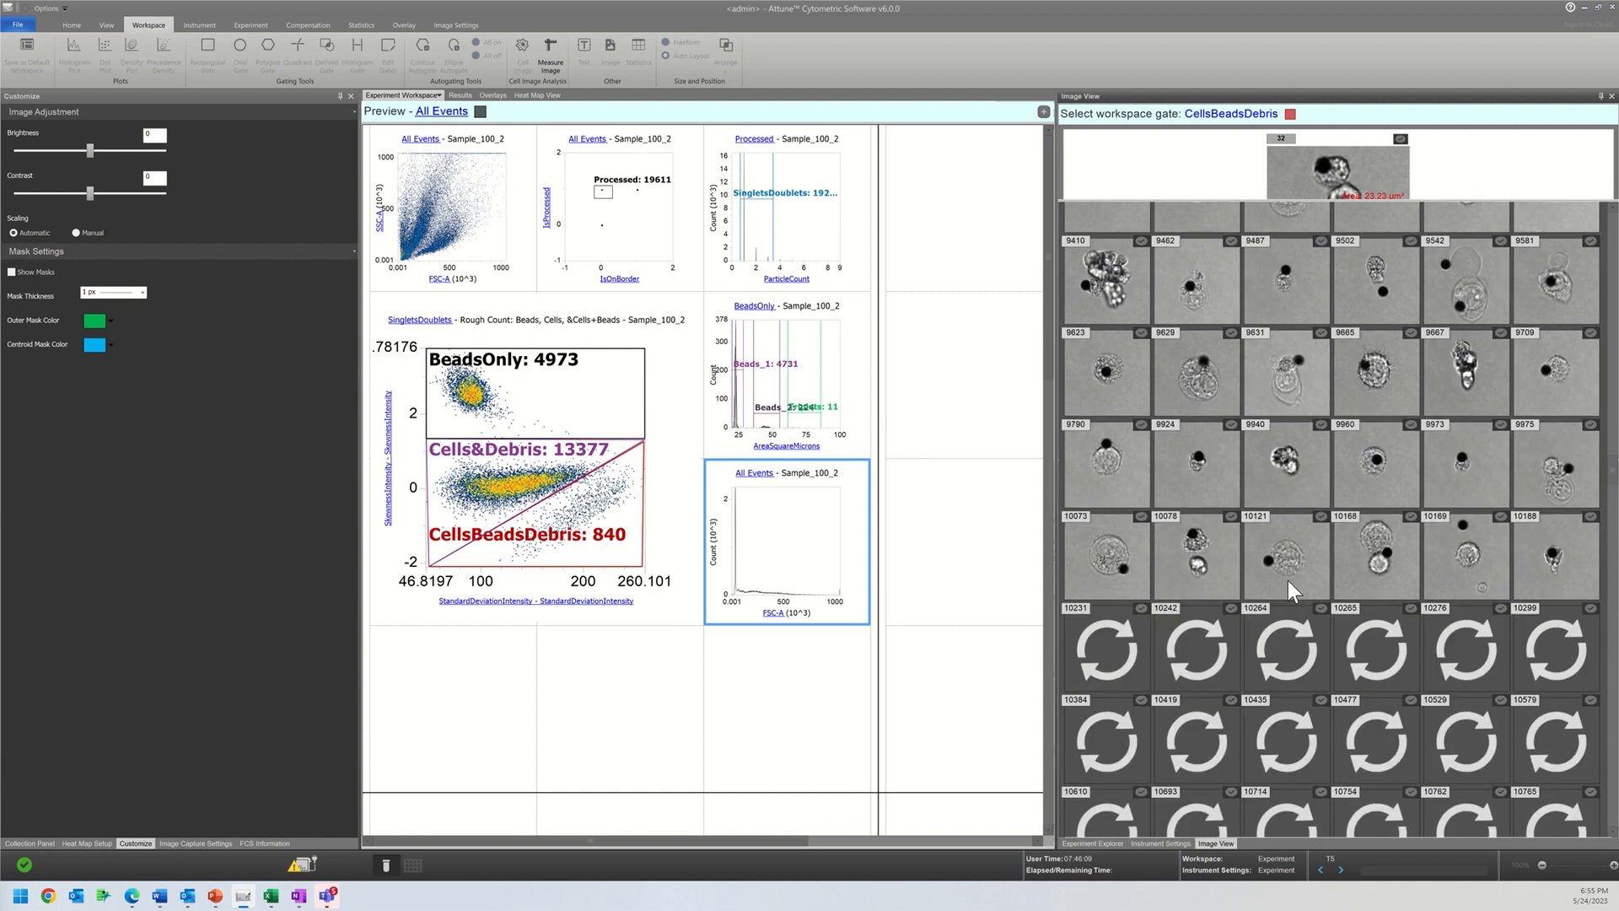
Step: Enlarge the single-image preview and inspect CellsBeadsDebris images 10169, 9790, 9665, 9960, 10276 and 10529
left_click(1476, 556)
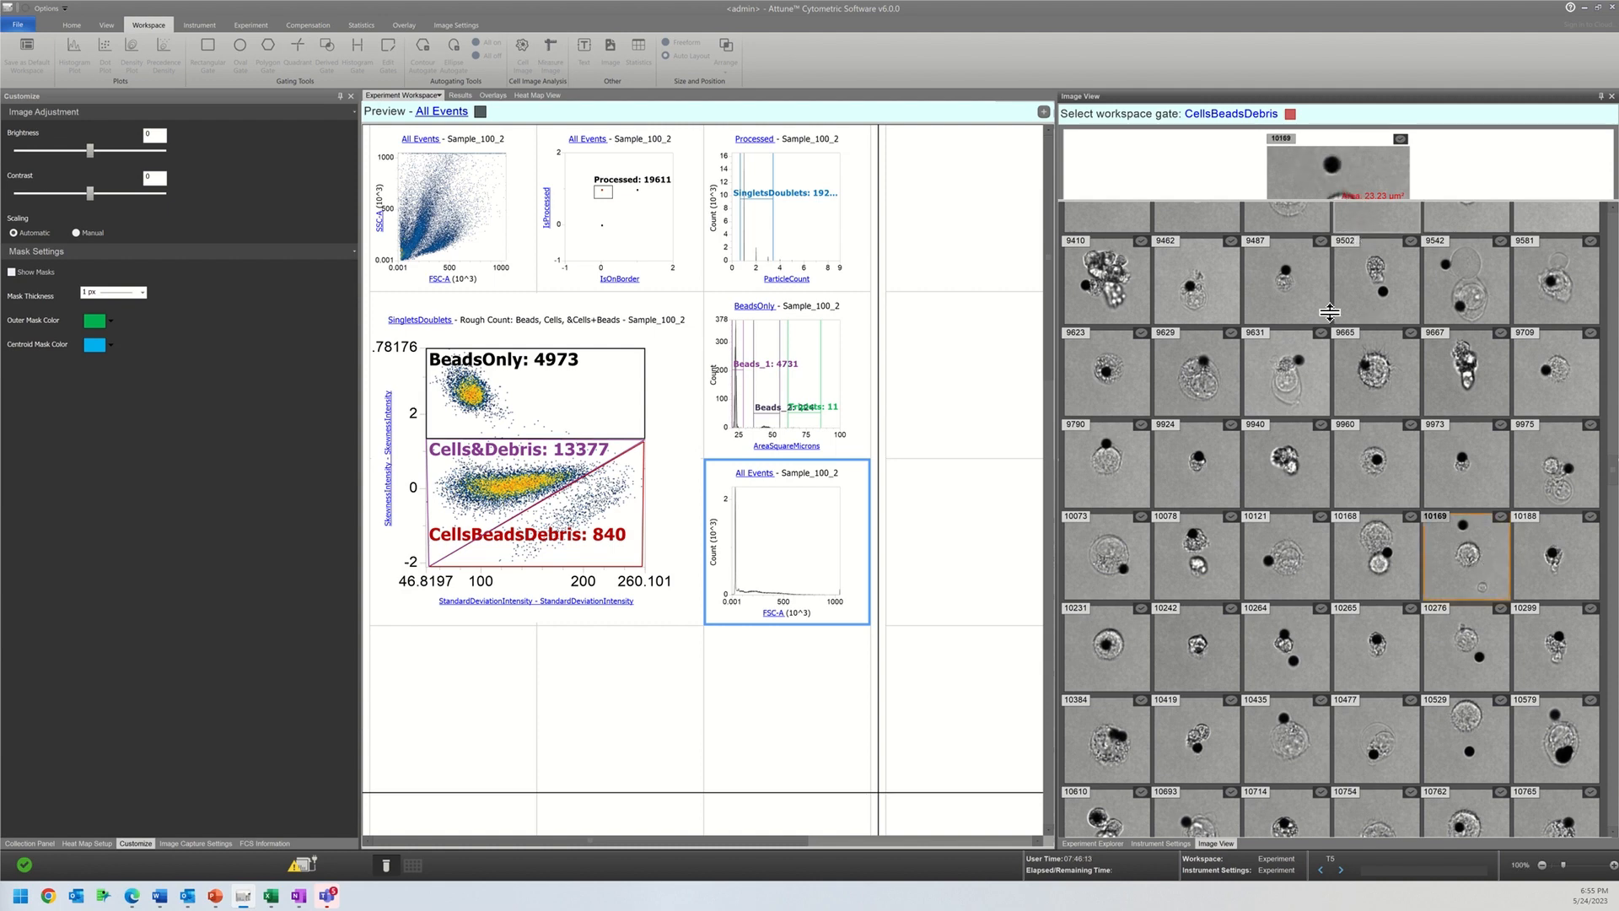
left_click_drag(1289, 201, 1289, 444)
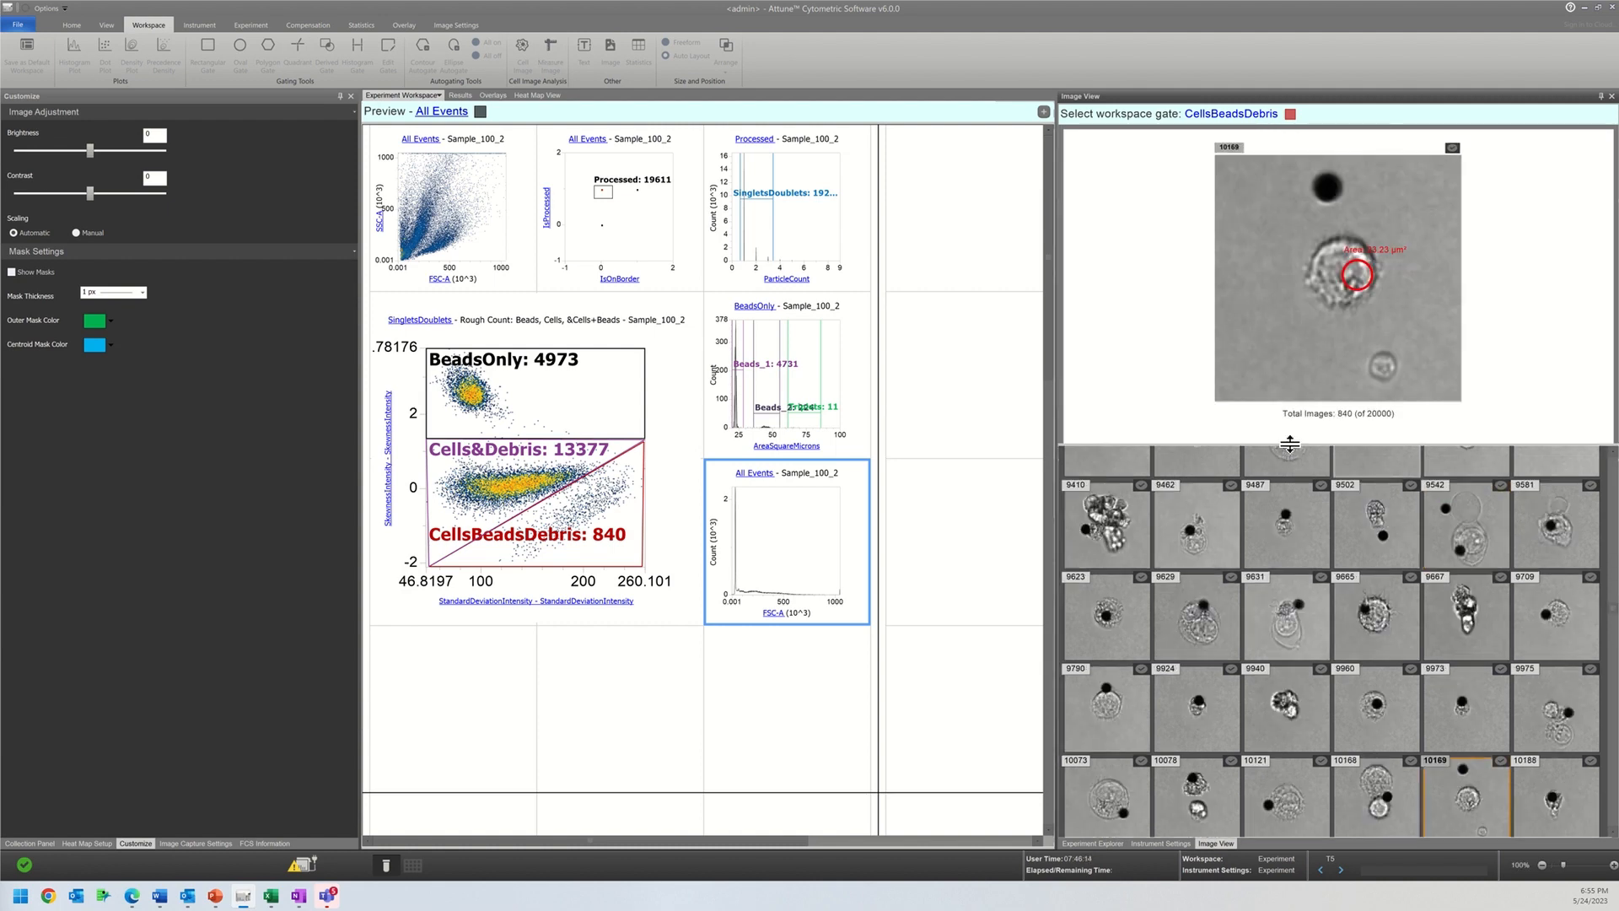
left_click(1100, 700)
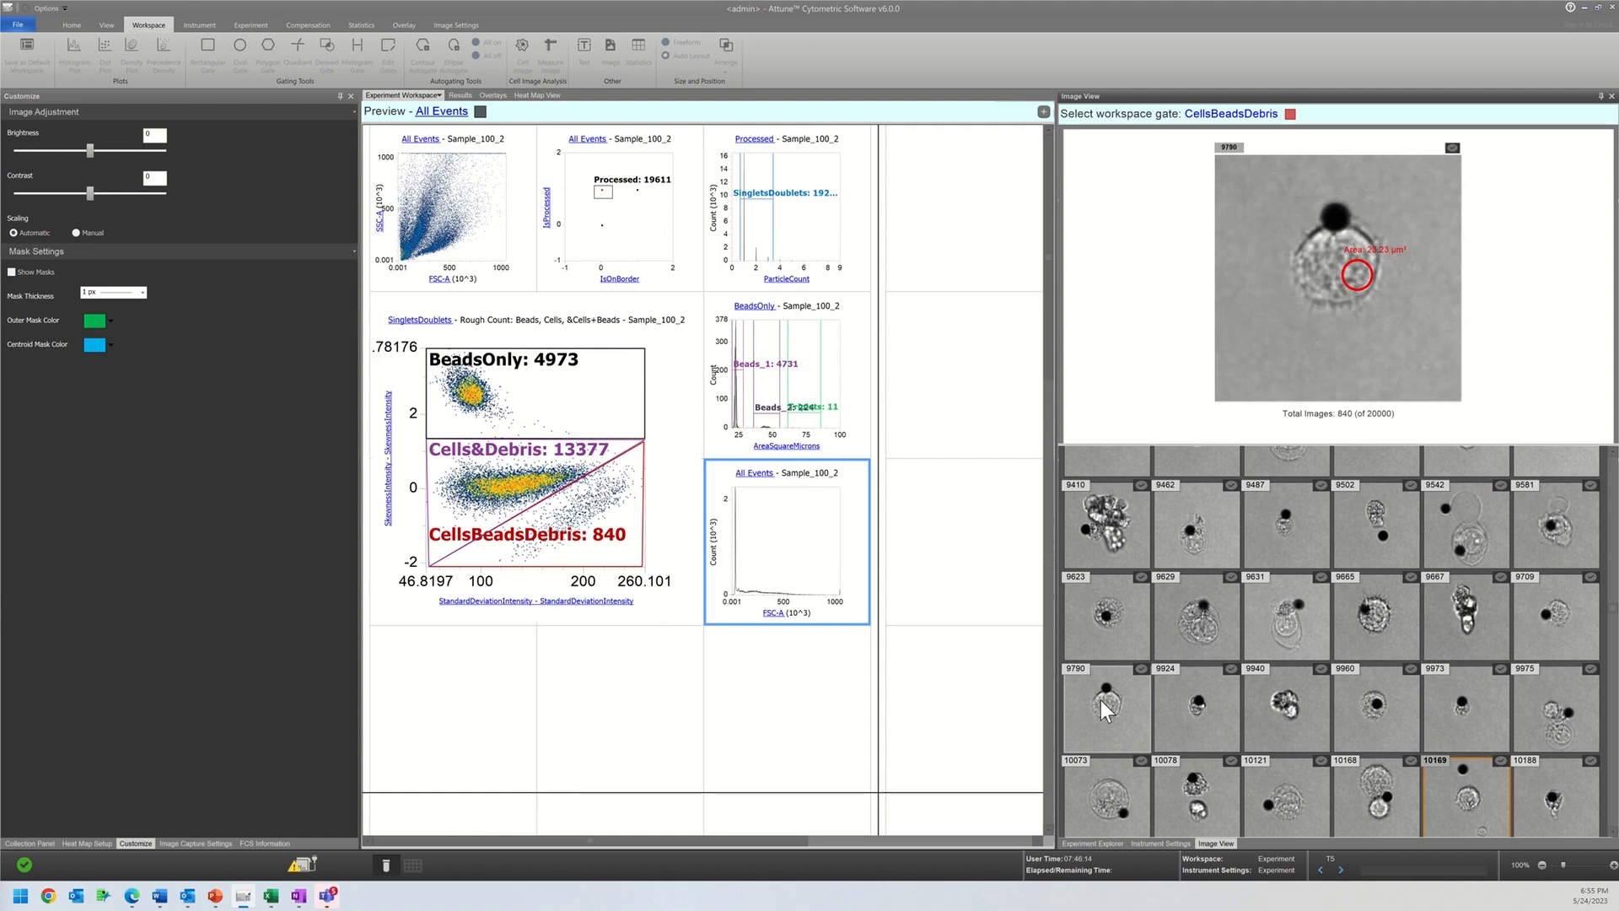
left_click(1373, 629)
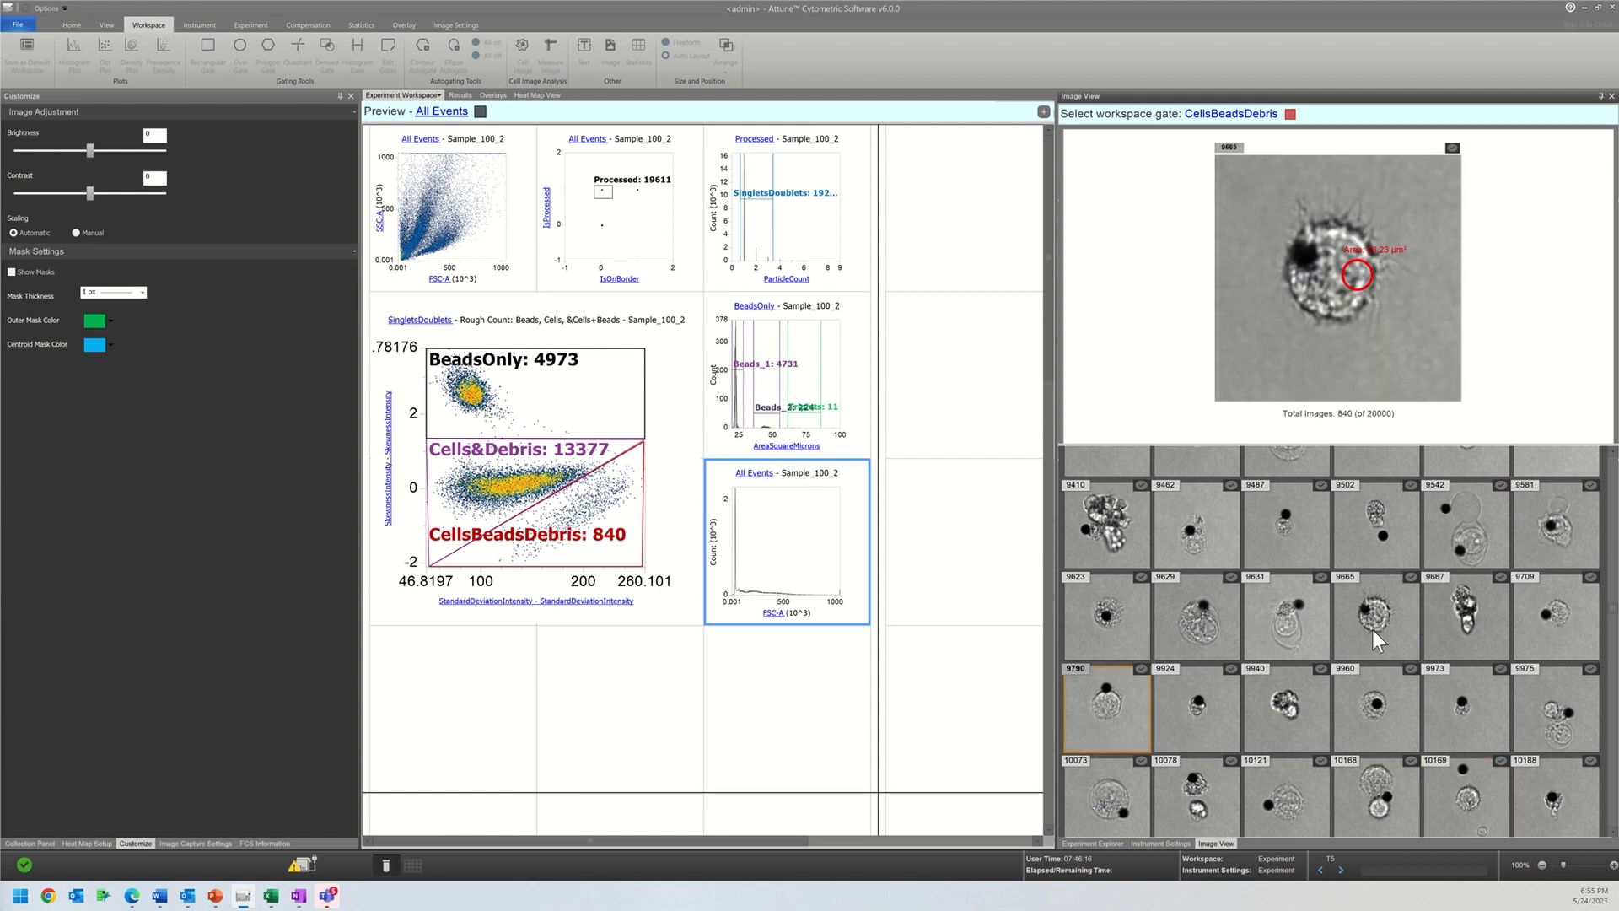
left_click(1374, 720)
scroll(1375, 720, "down", 2)
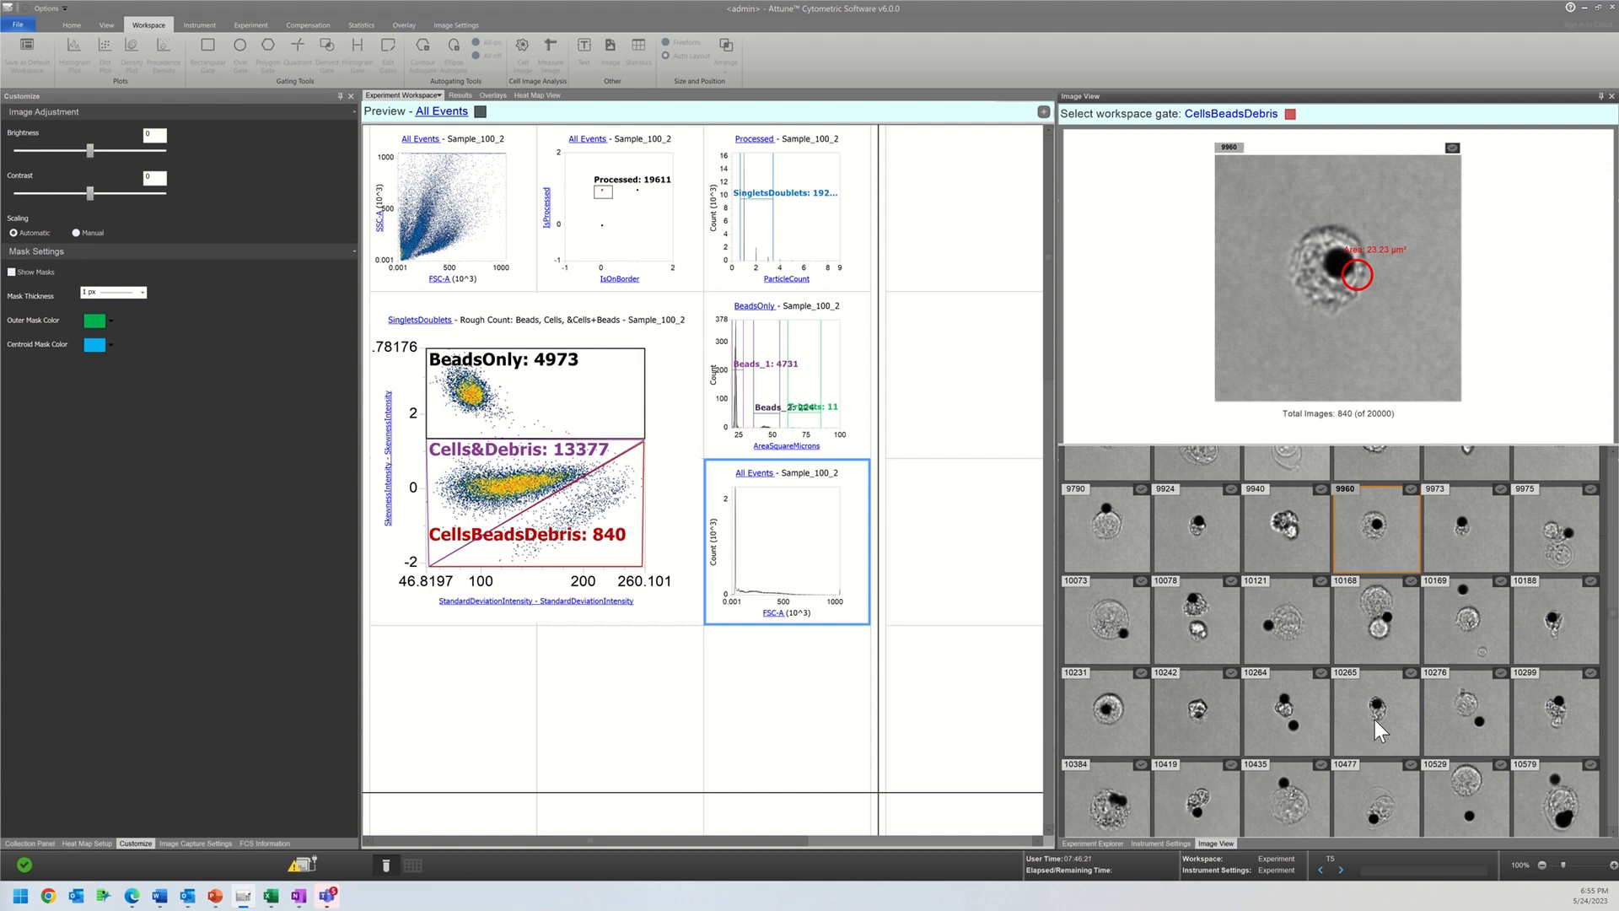
left_click(1450, 722)
left_click(1449, 813)
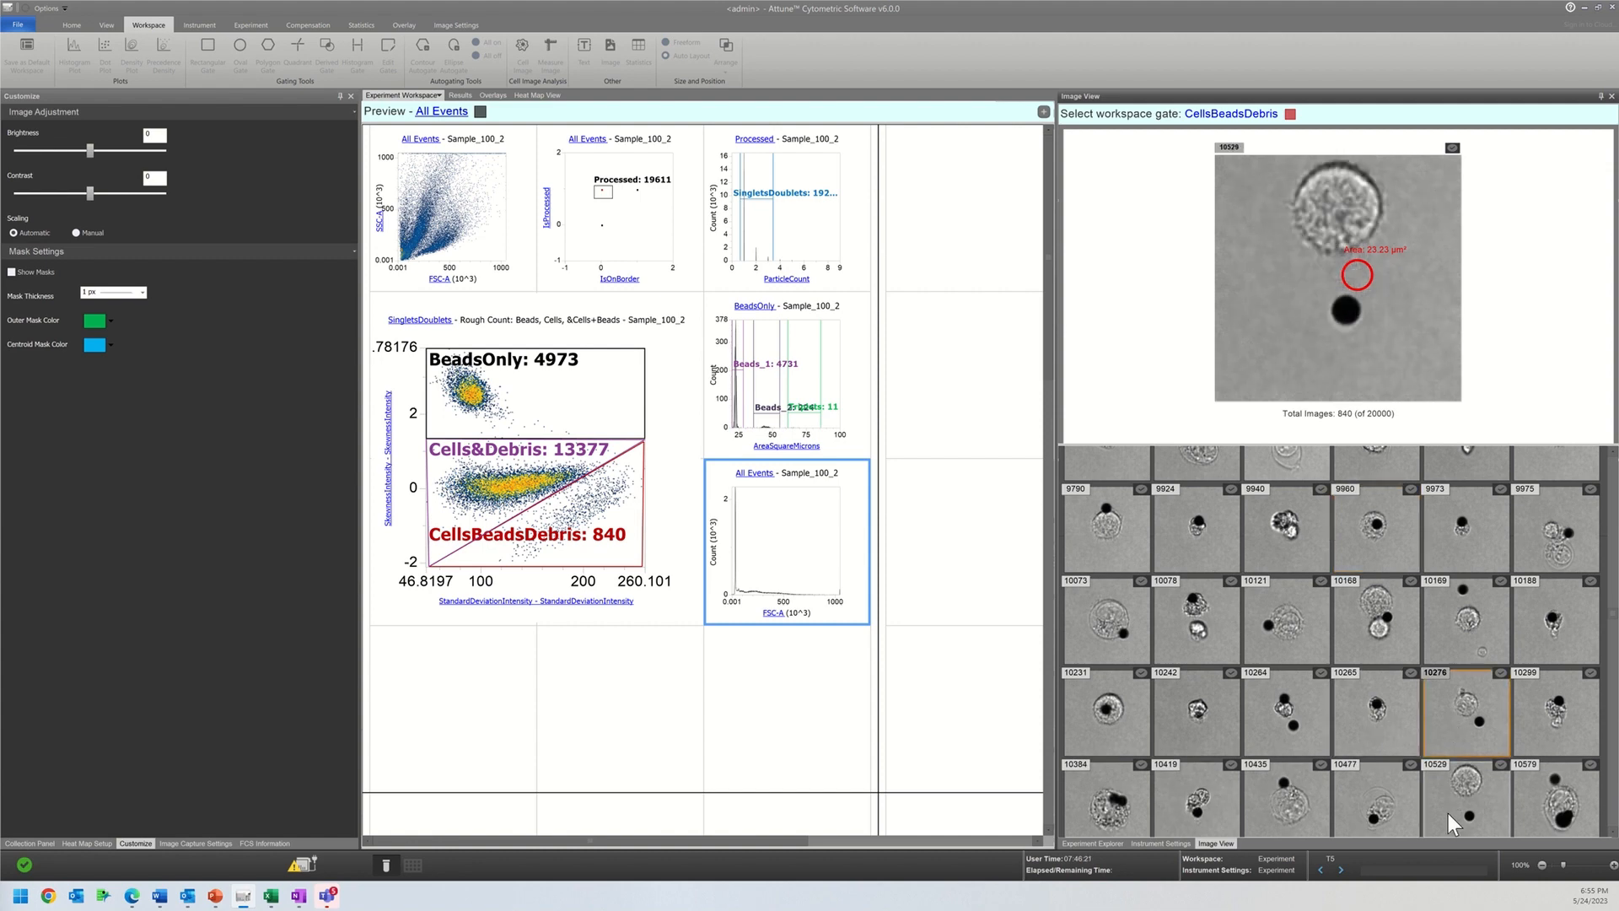
scroll(1448, 813, "down", 6)
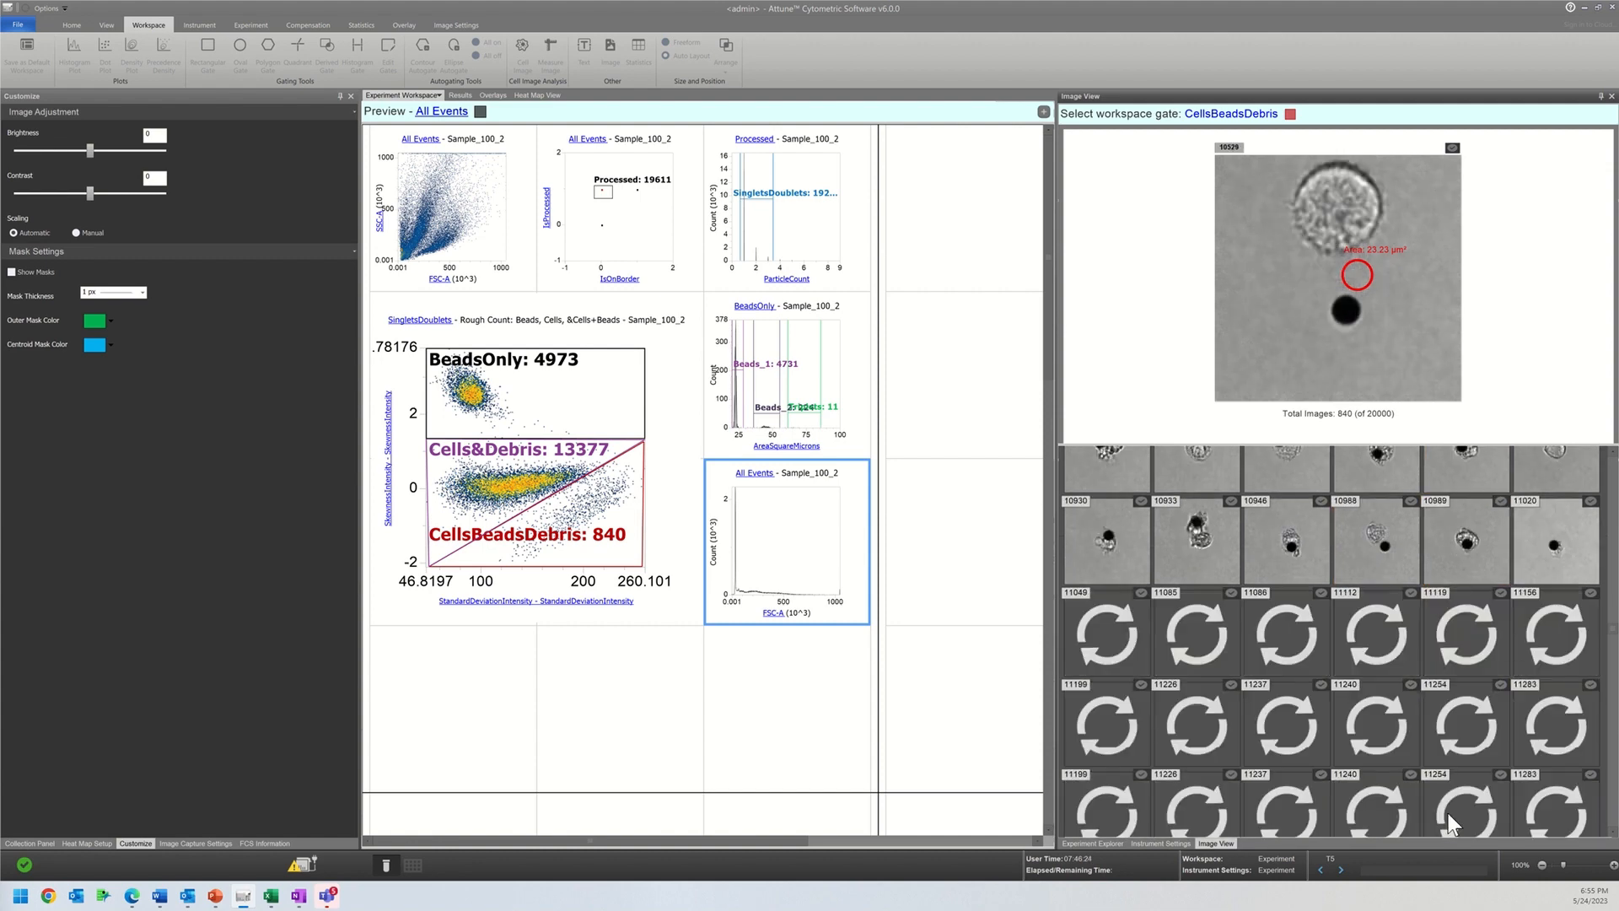
scroll(1449, 812, "up", 2)
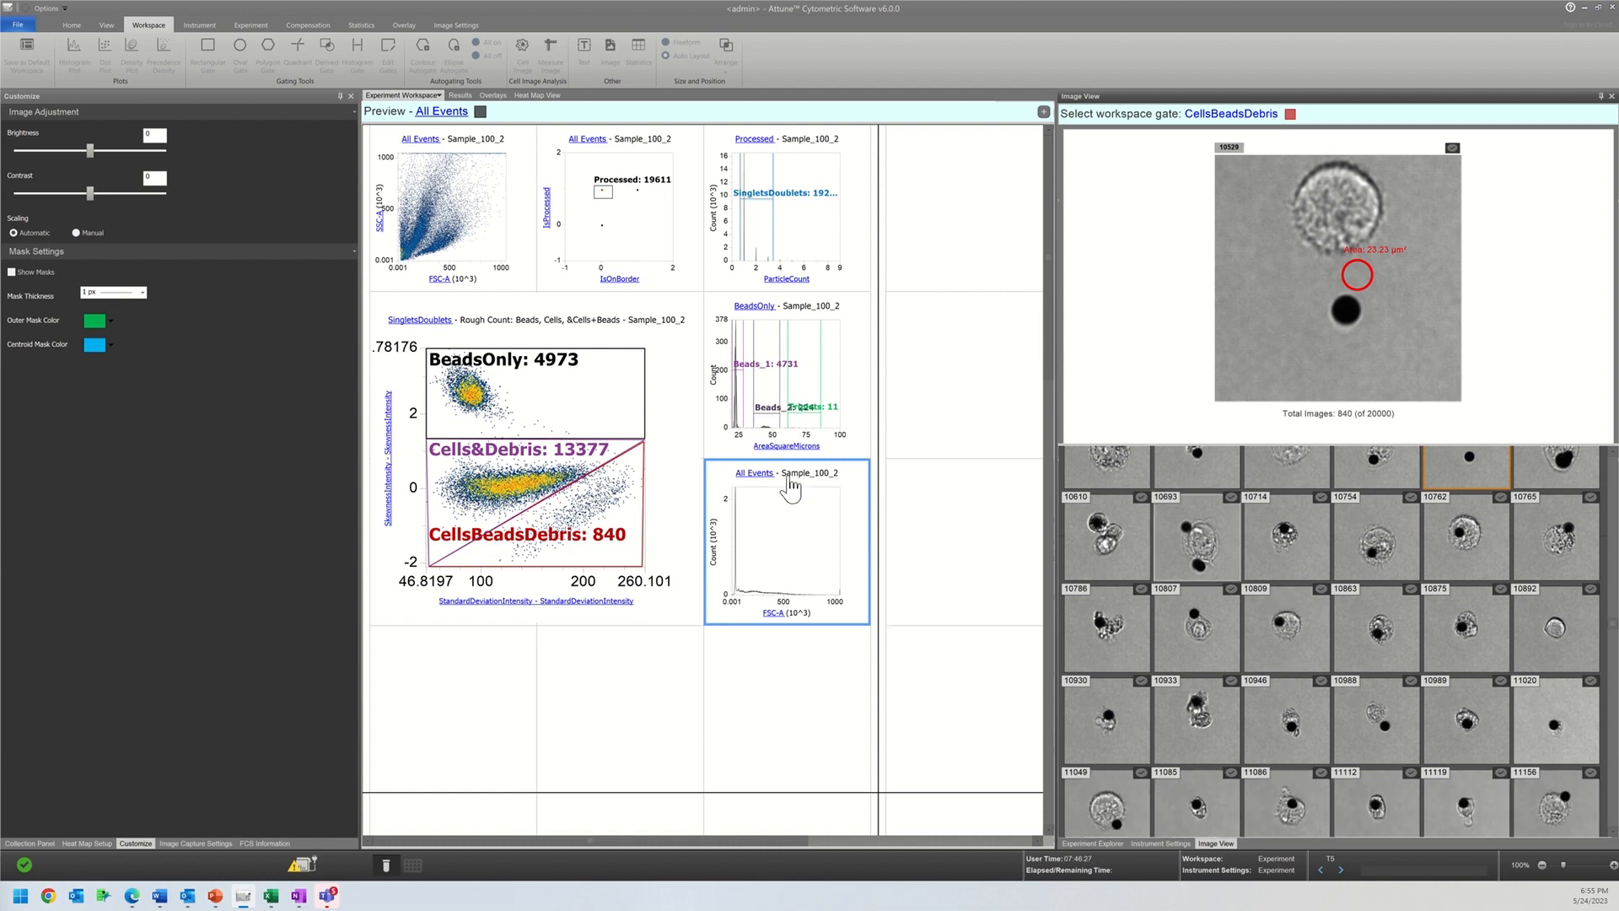
Step: Set the new FSC-A histogram's parent gate to CellsBeadsDebris and its resolution to 128 x 128
left_click(758, 475)
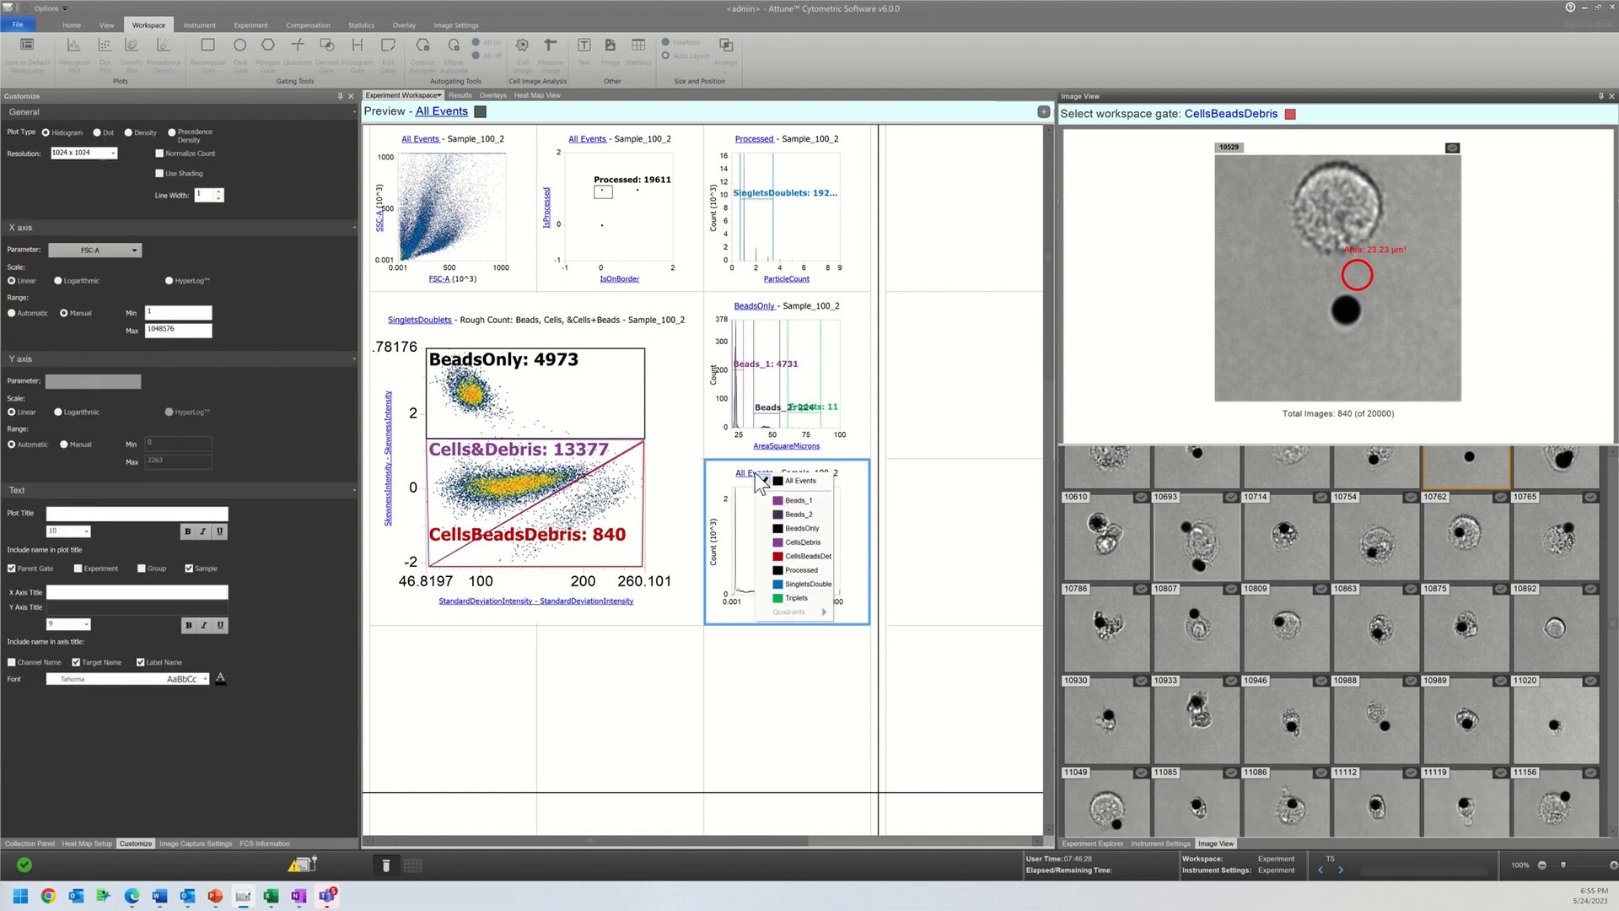
left_click(807, 557)
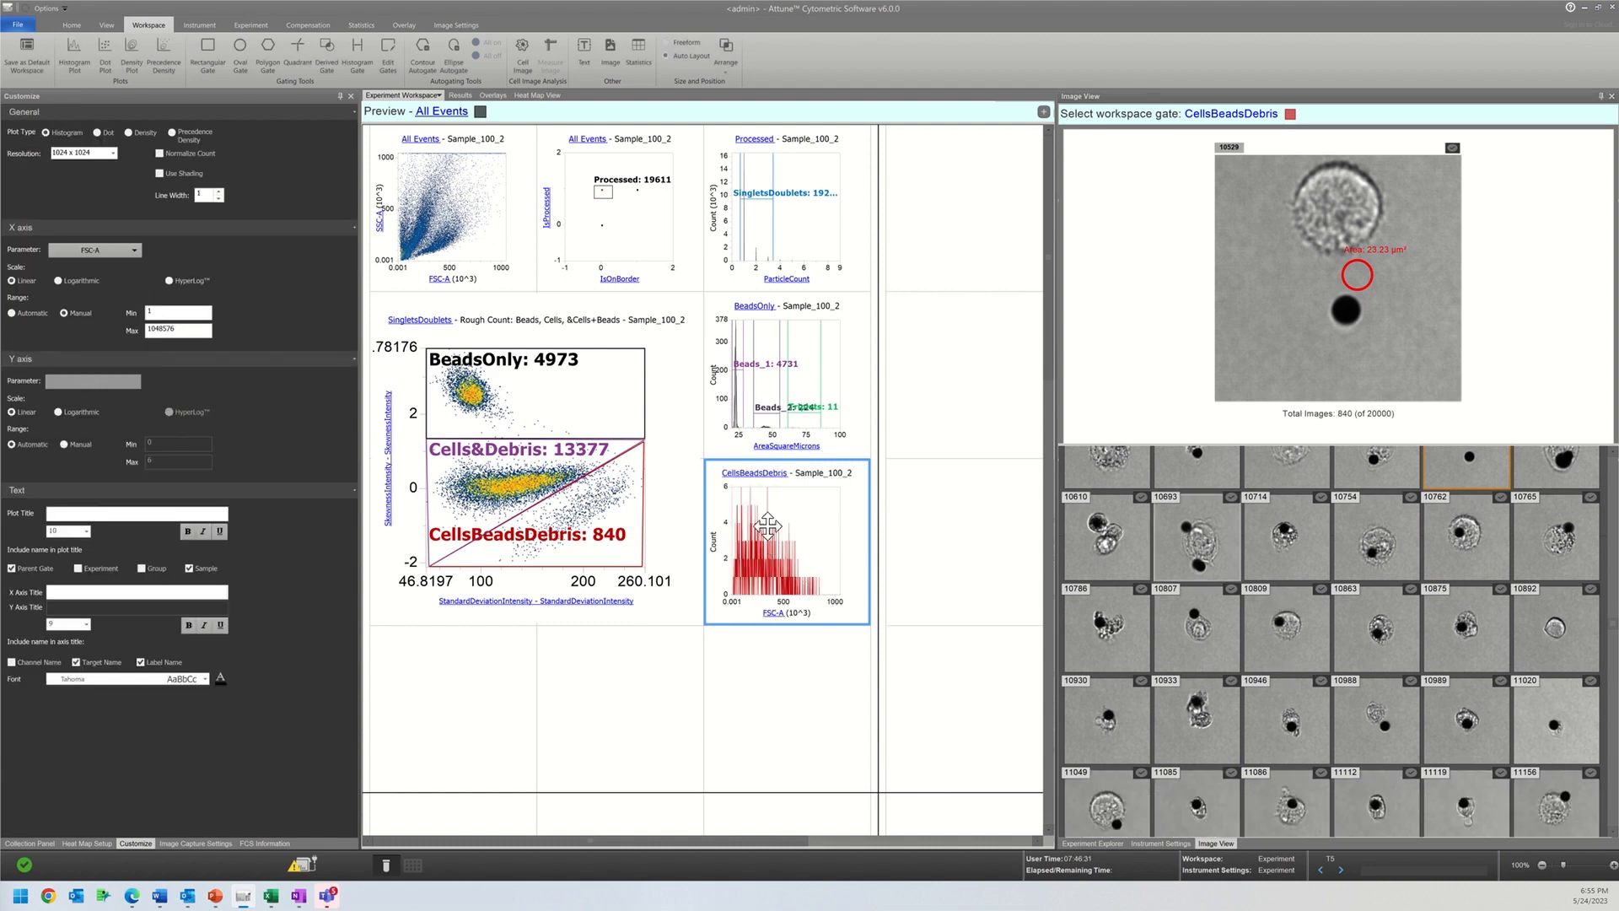
left_click(113, 154)
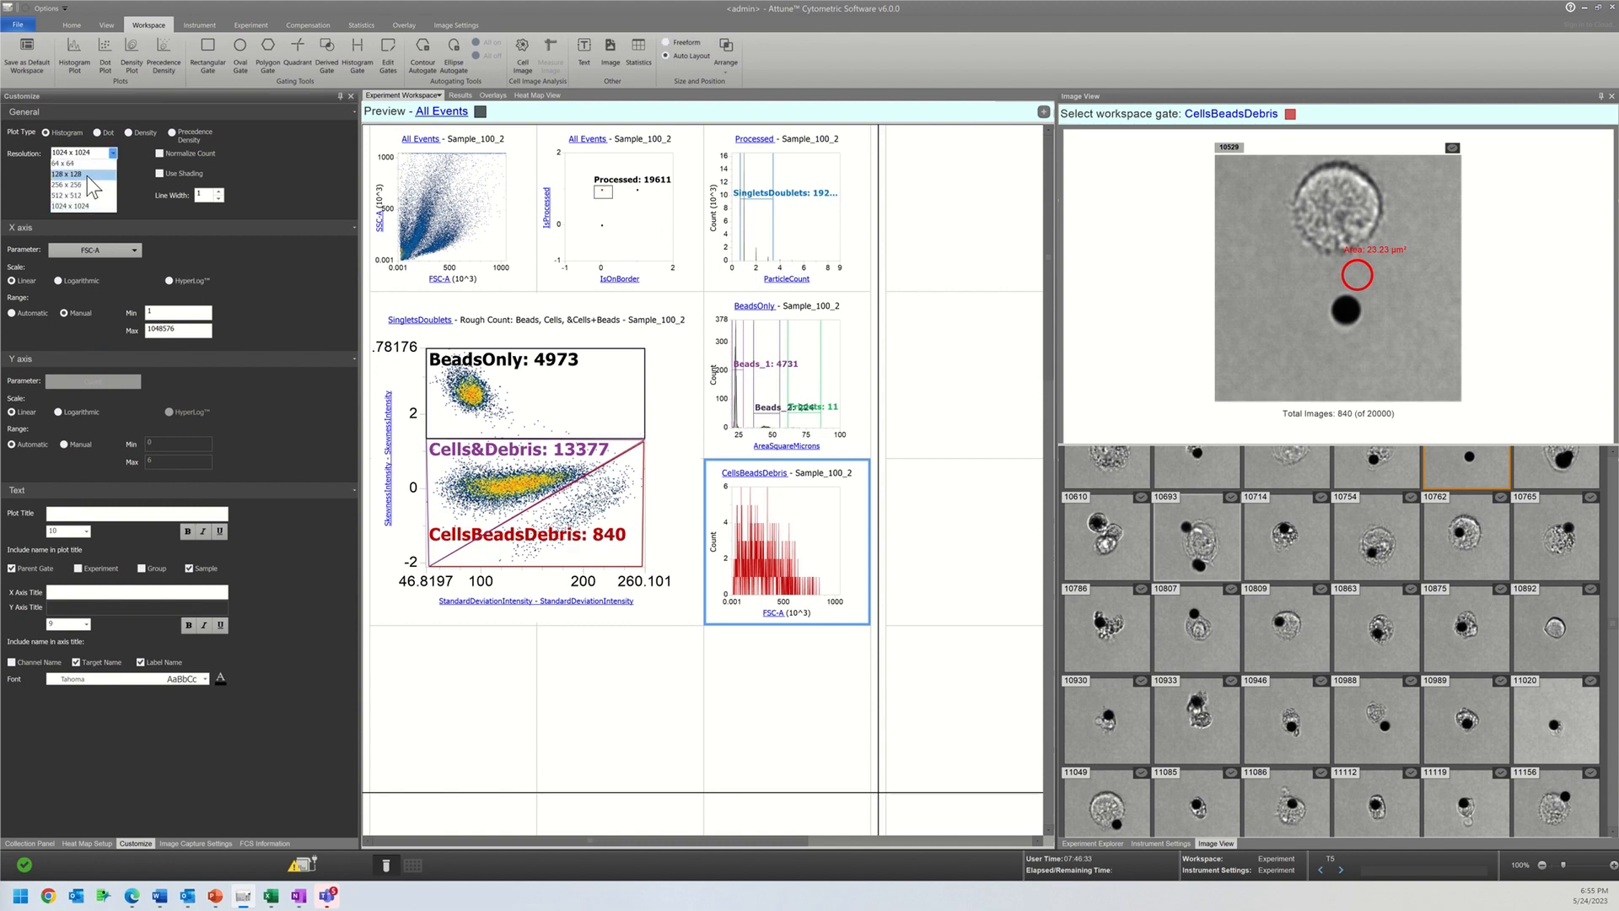
left_click(84, 174)
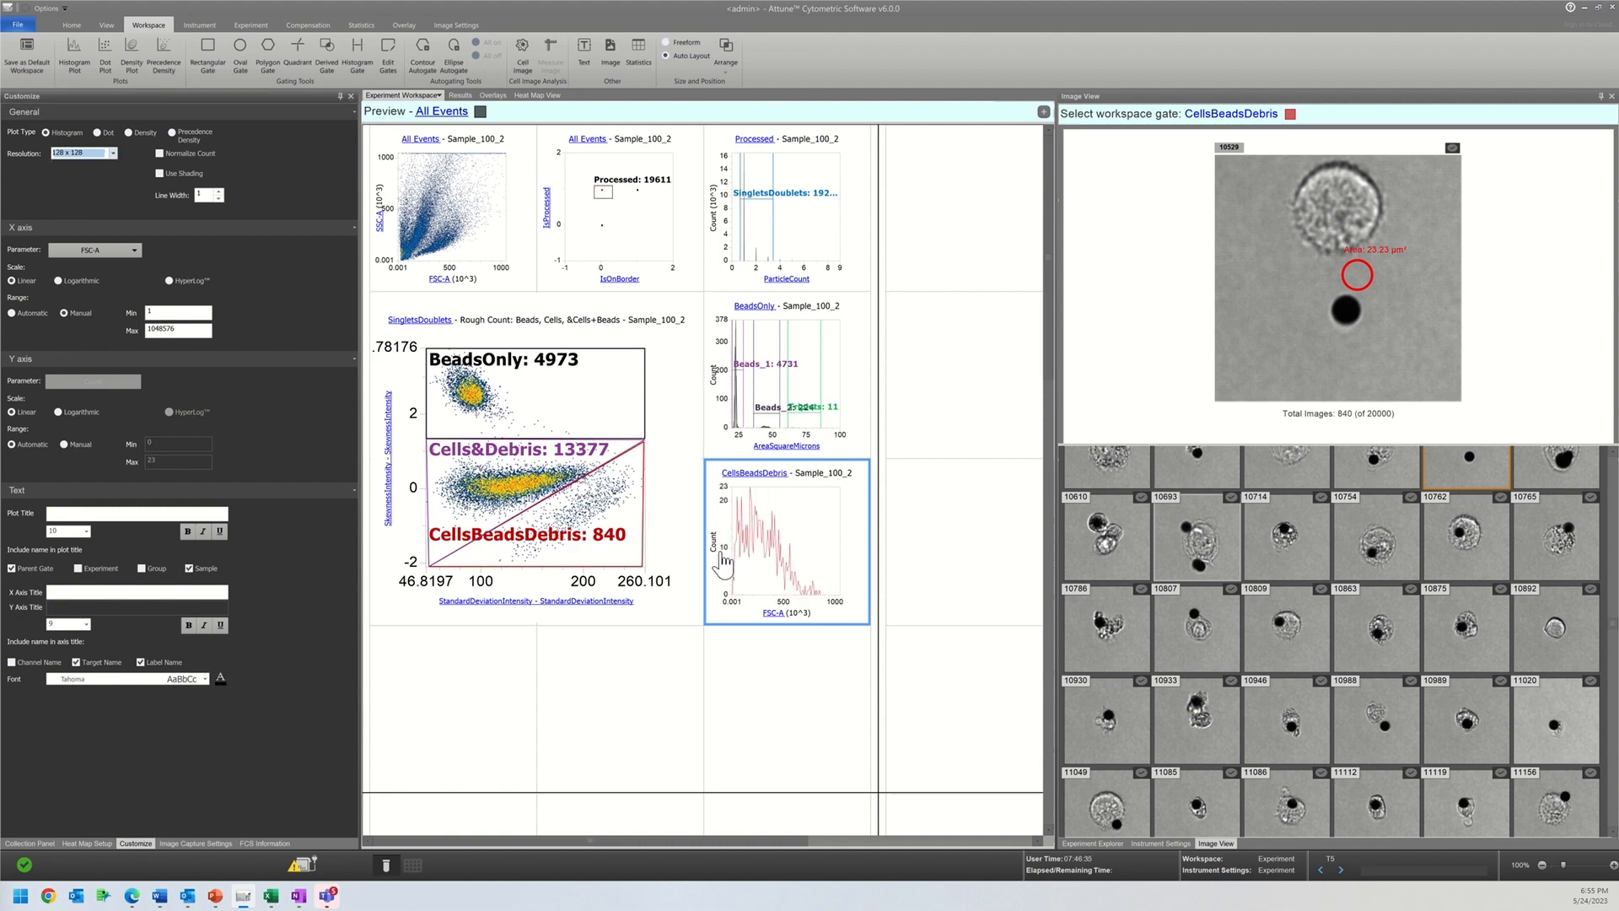
Step: Shrink the SingletsDoublets density plot to a single grid cell of the workspace
left_click(687, 598)
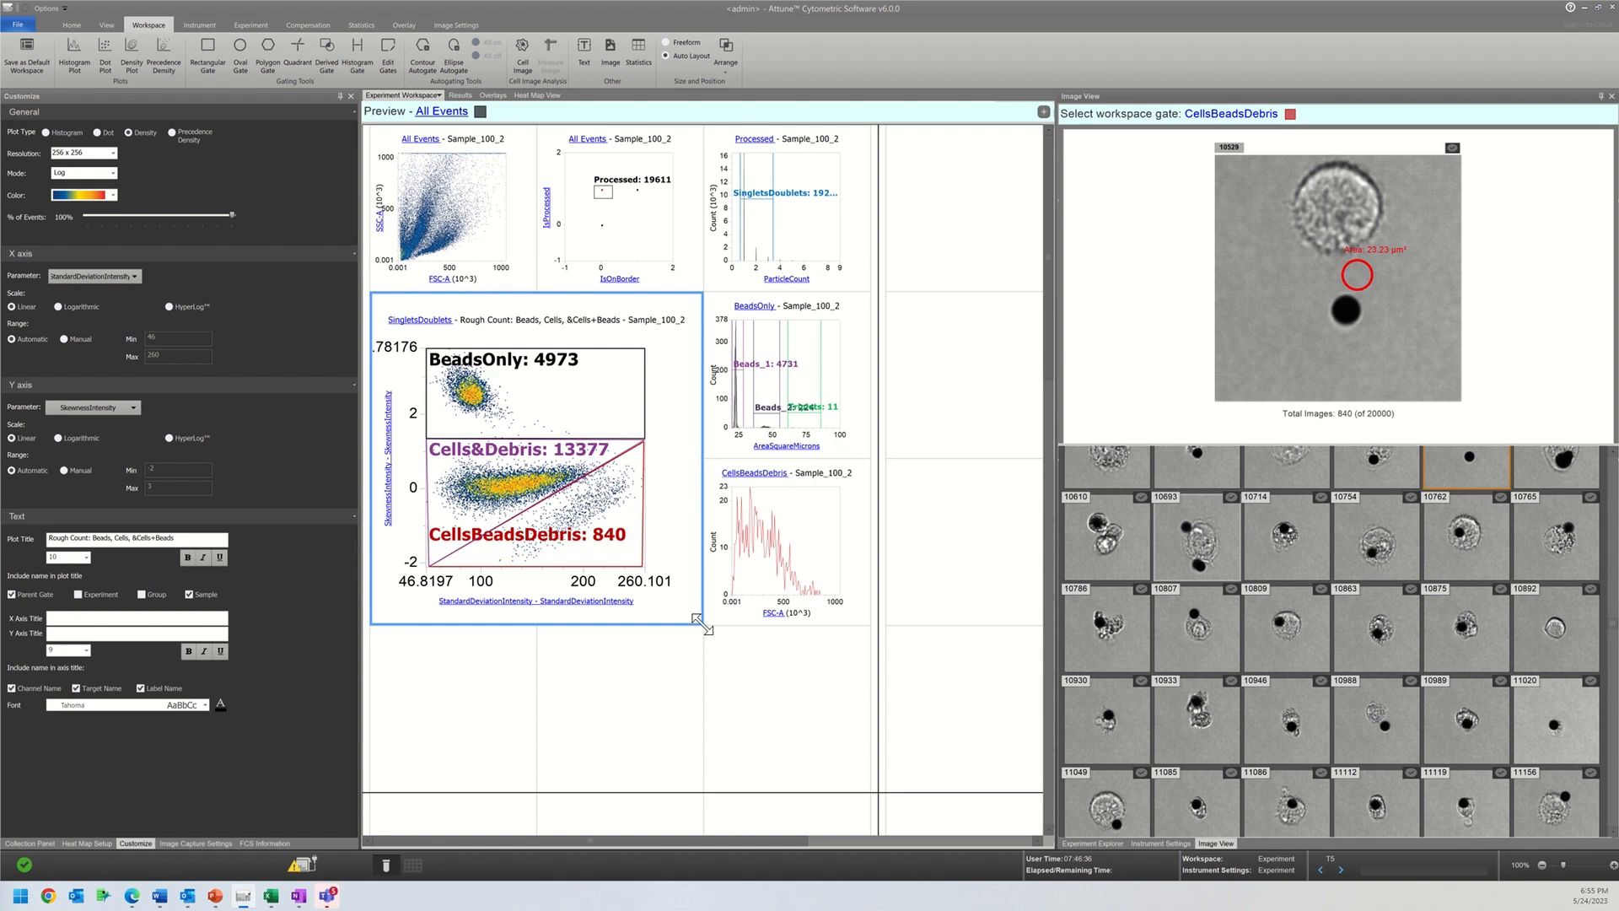
left_click_drag(700, 625, 462, 385)
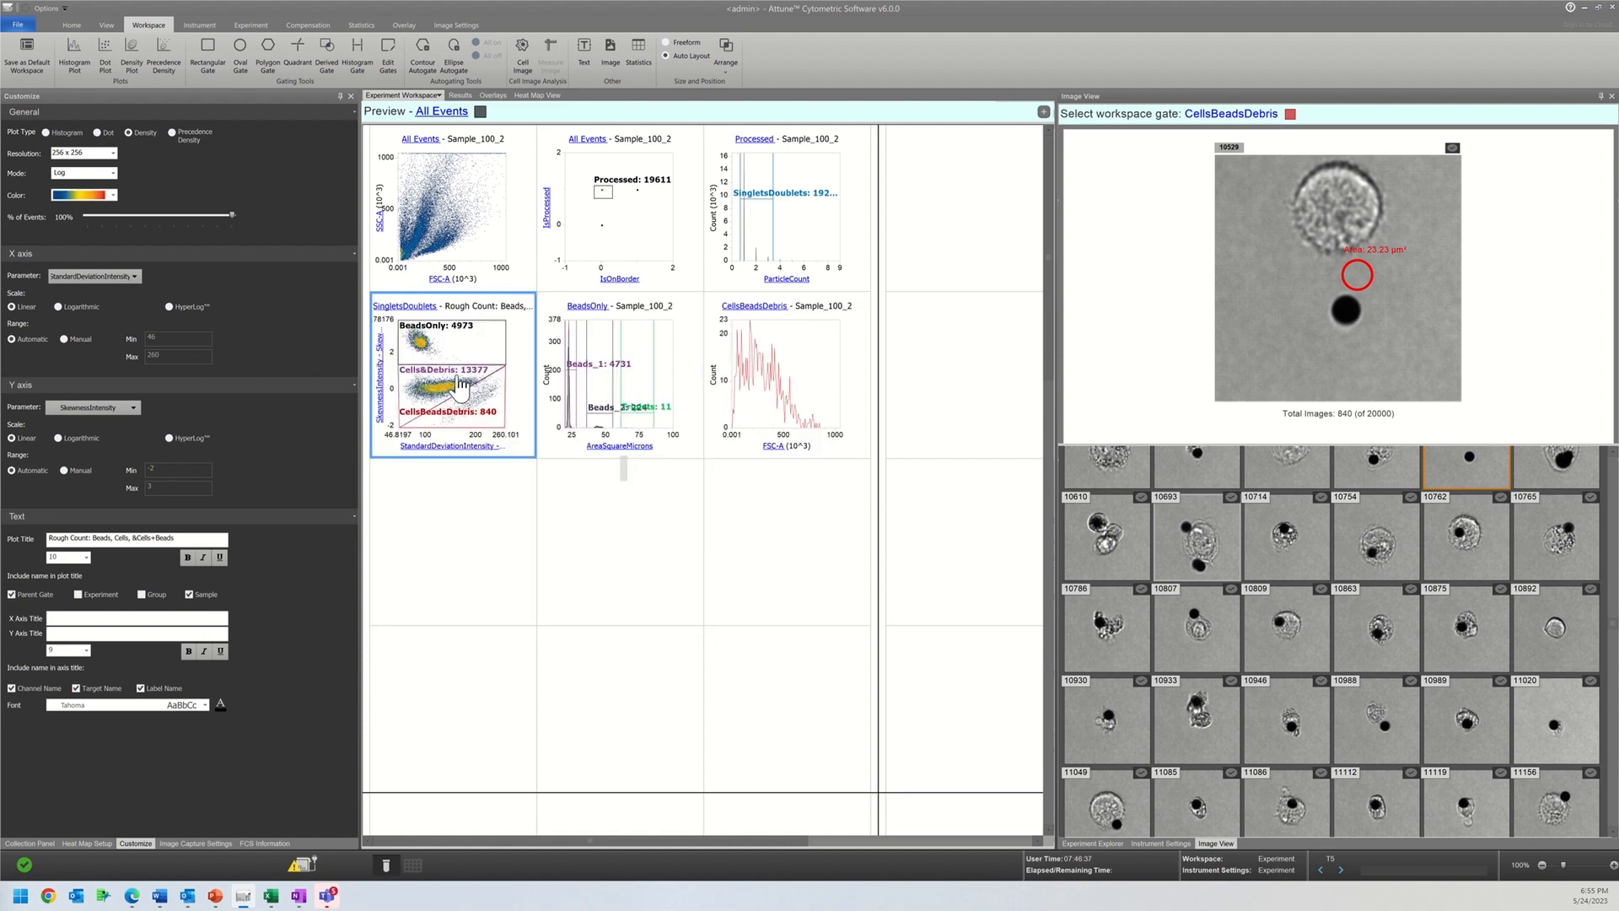
left_click(706, 437)
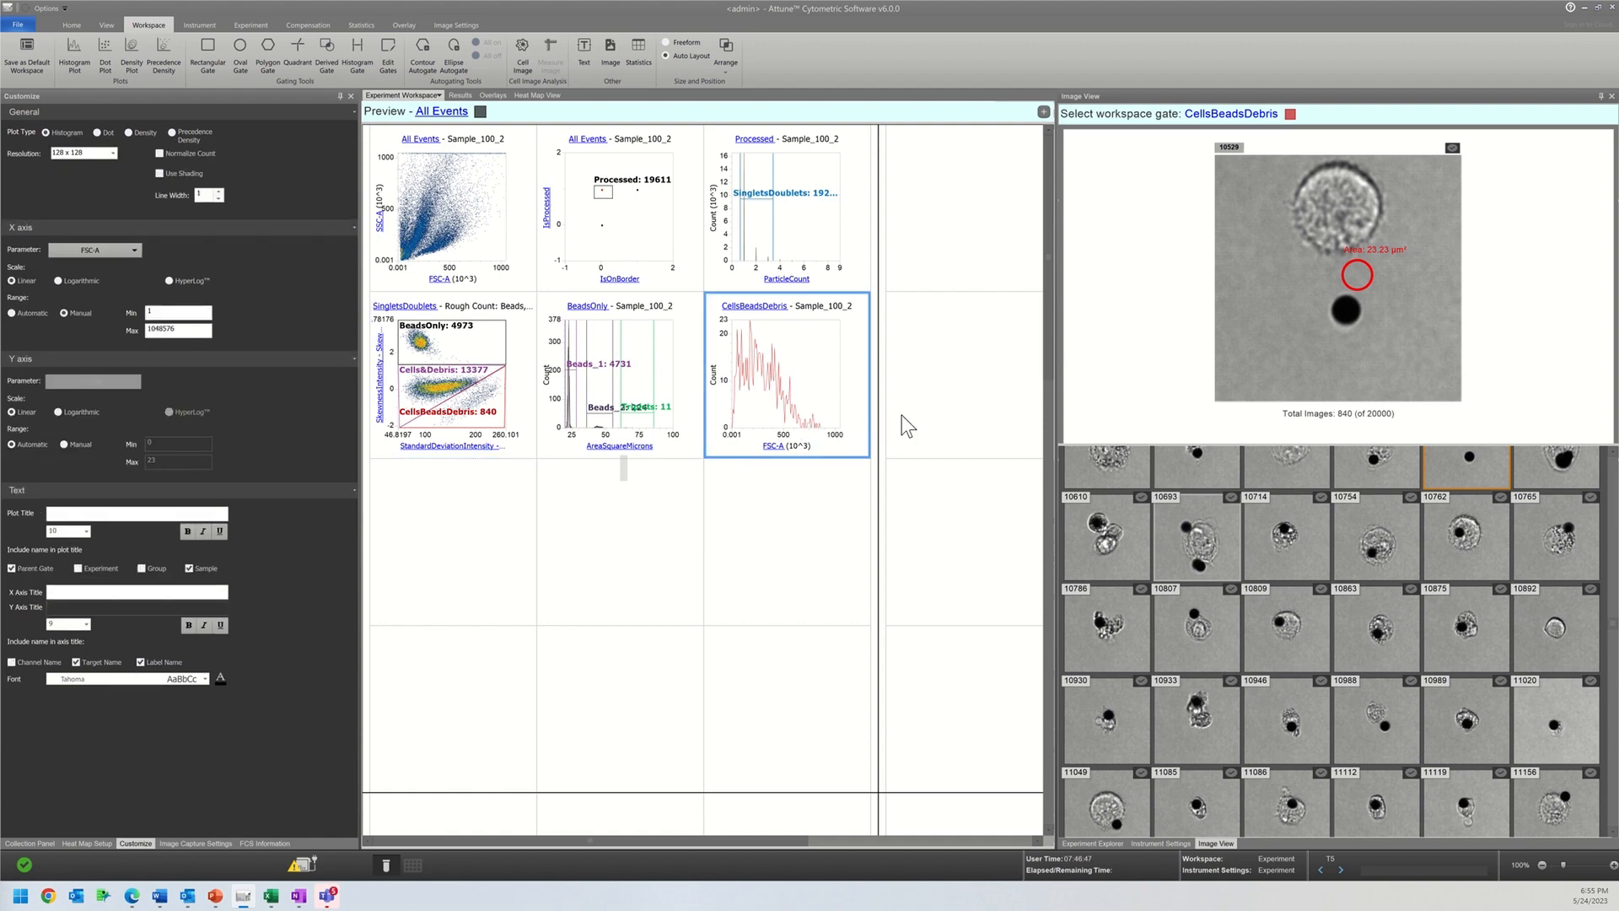
Step: Draw a histogram gate around particle count 2 on the Processed ParticleCount plot and colour it black
left_click(360, 62)
left_click_drag(751, 250, 763, 251)
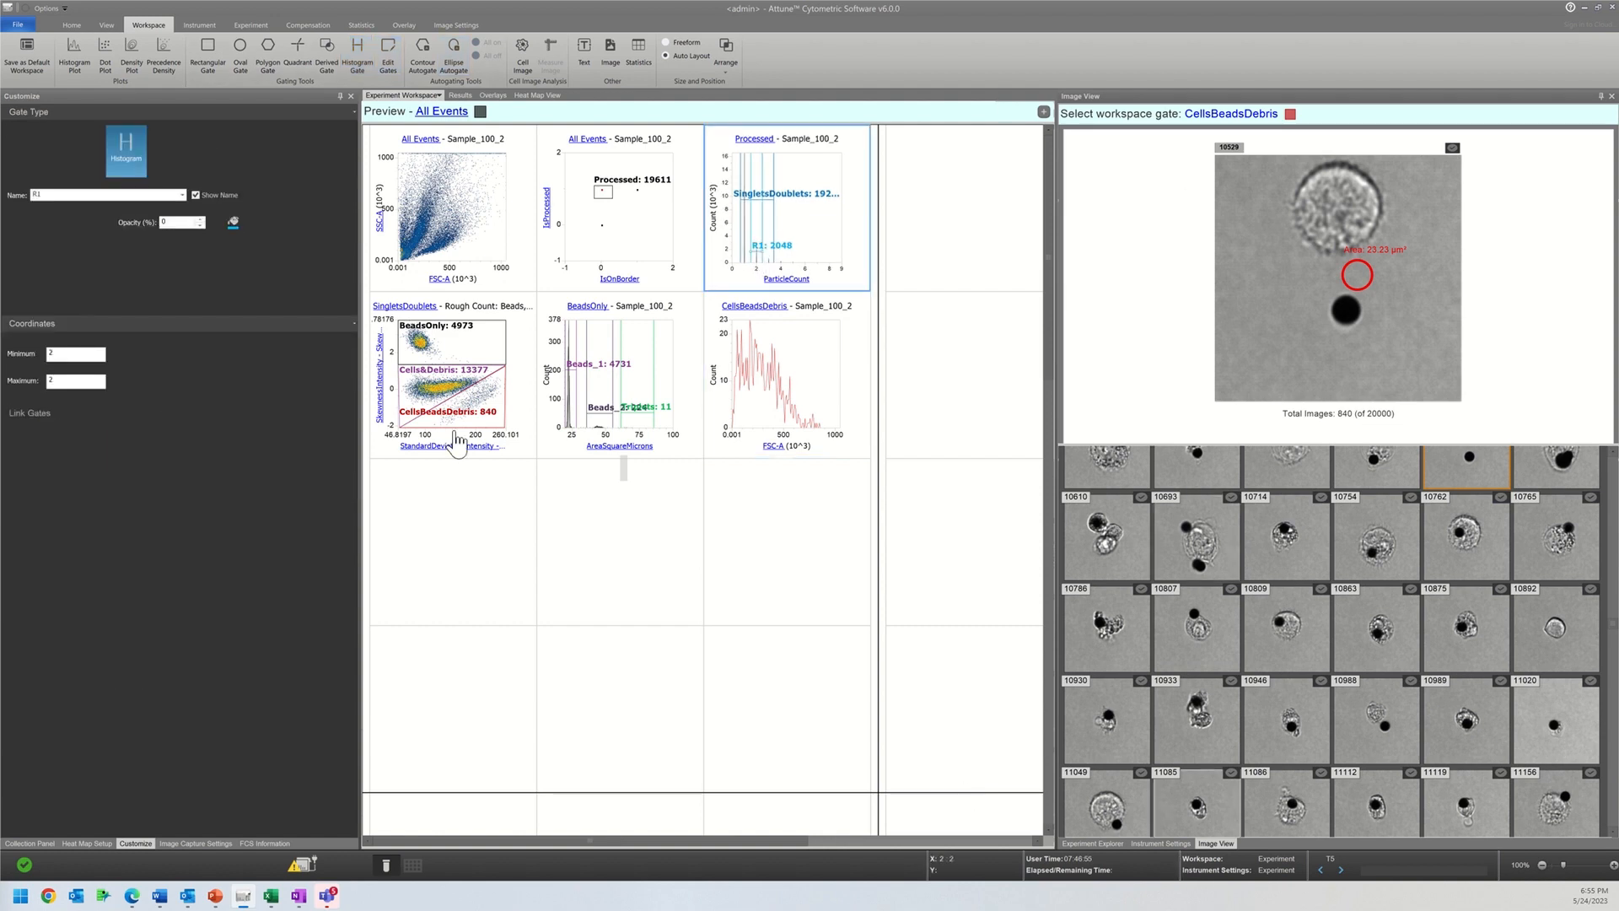
left_click(234, 224)
left_click(245, 240)
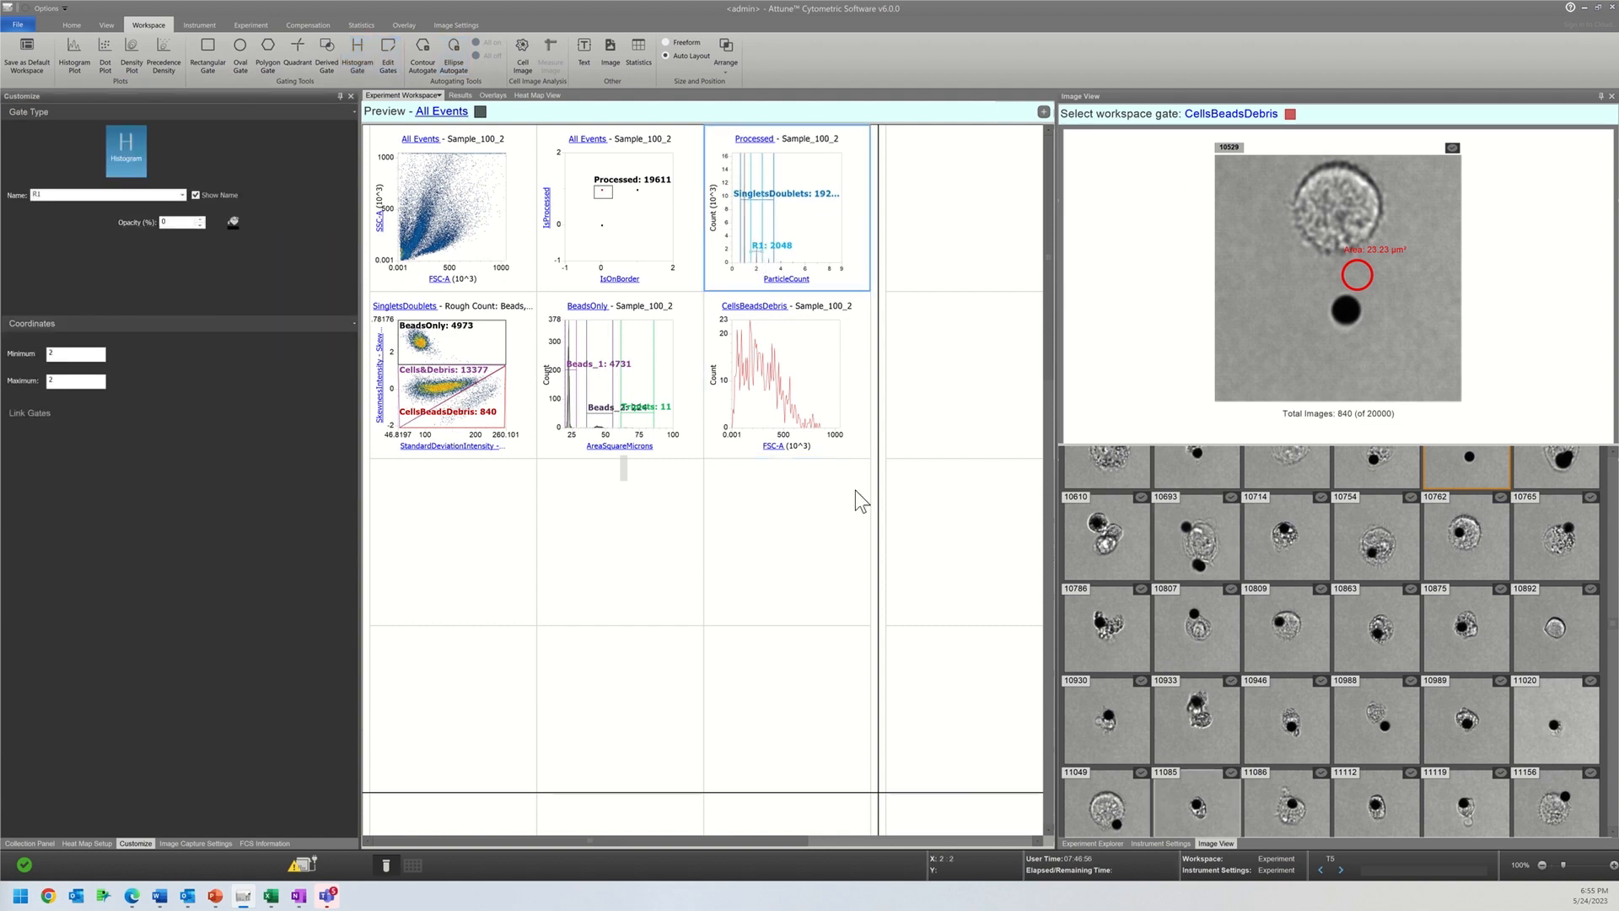
Step: Show the images of gate R1 and look through its gallery
left_click(1220, 118)
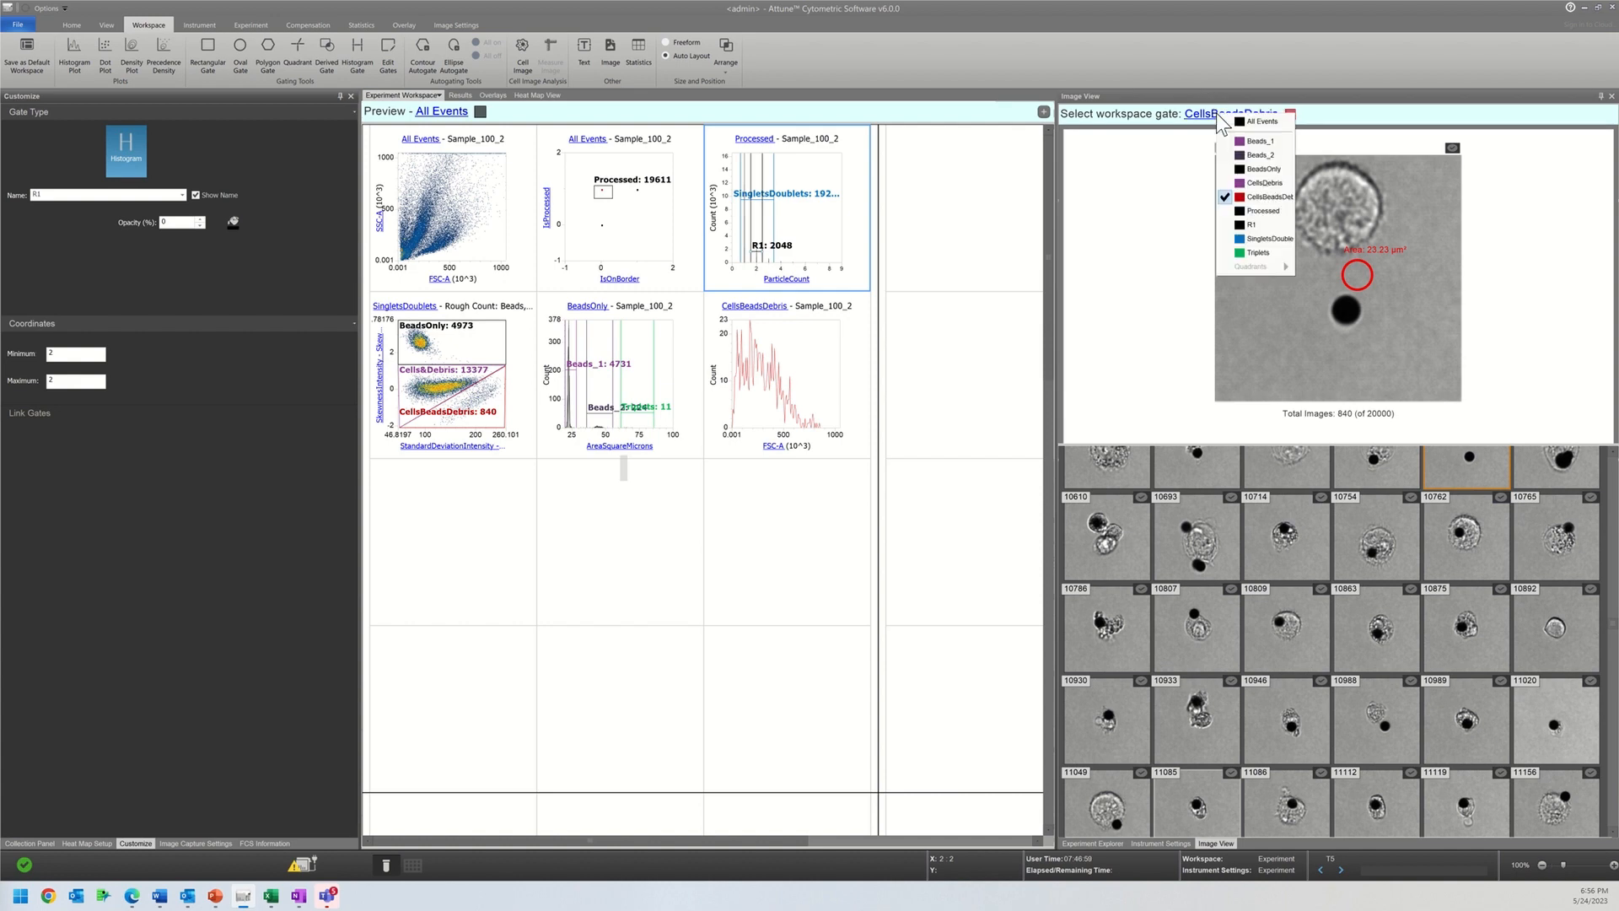
left_click(1246, 228)
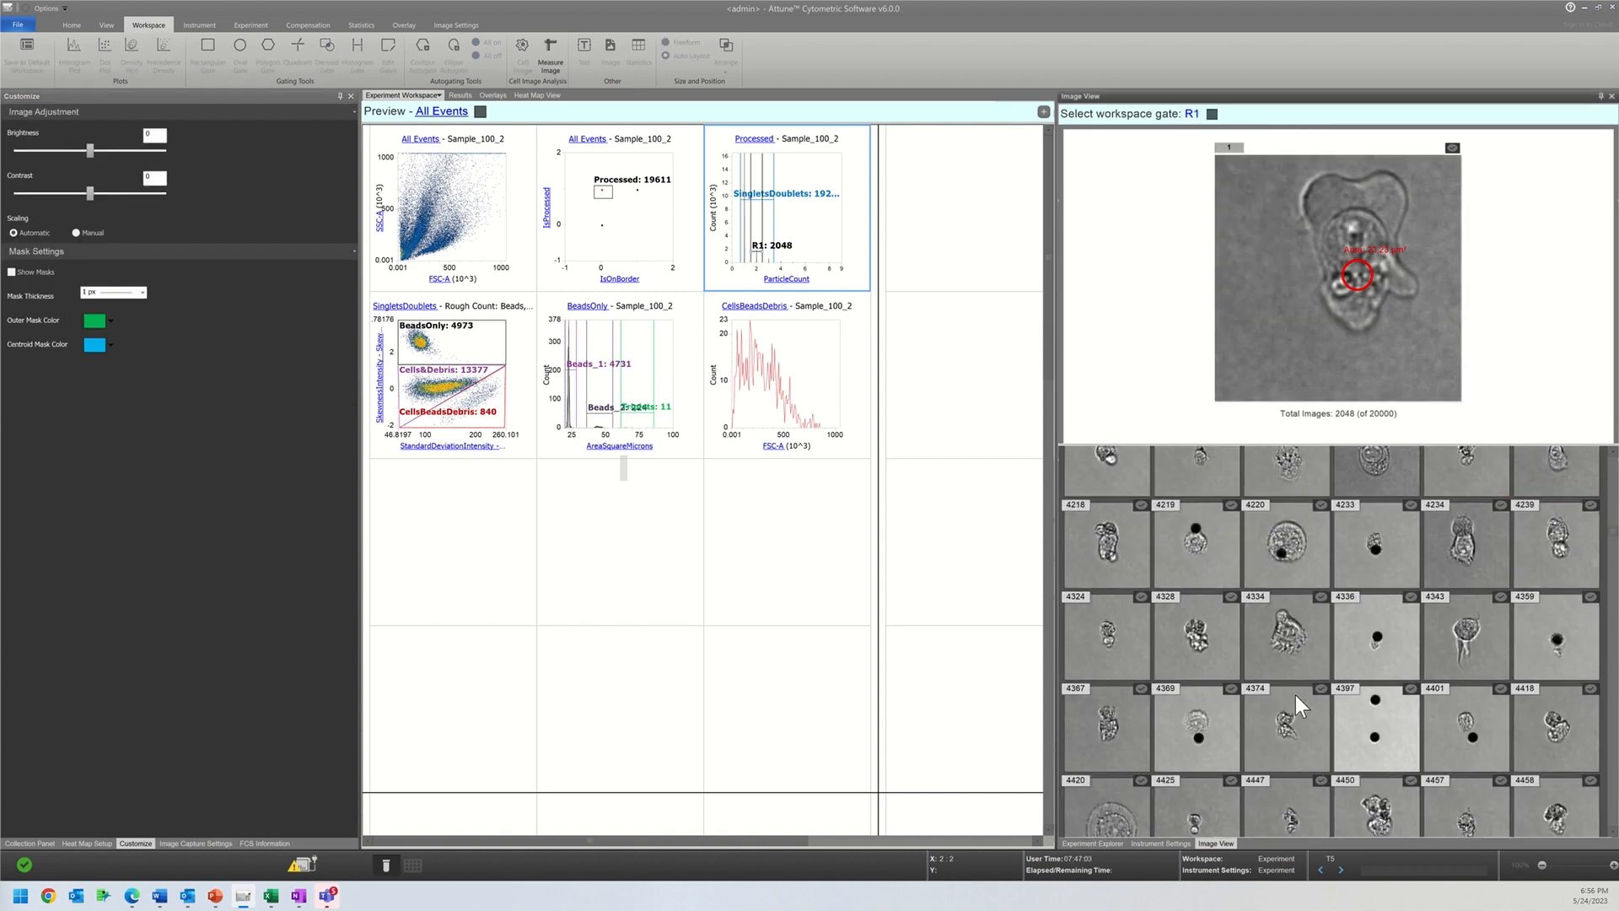
scroll(1295, 695, "down", 4)
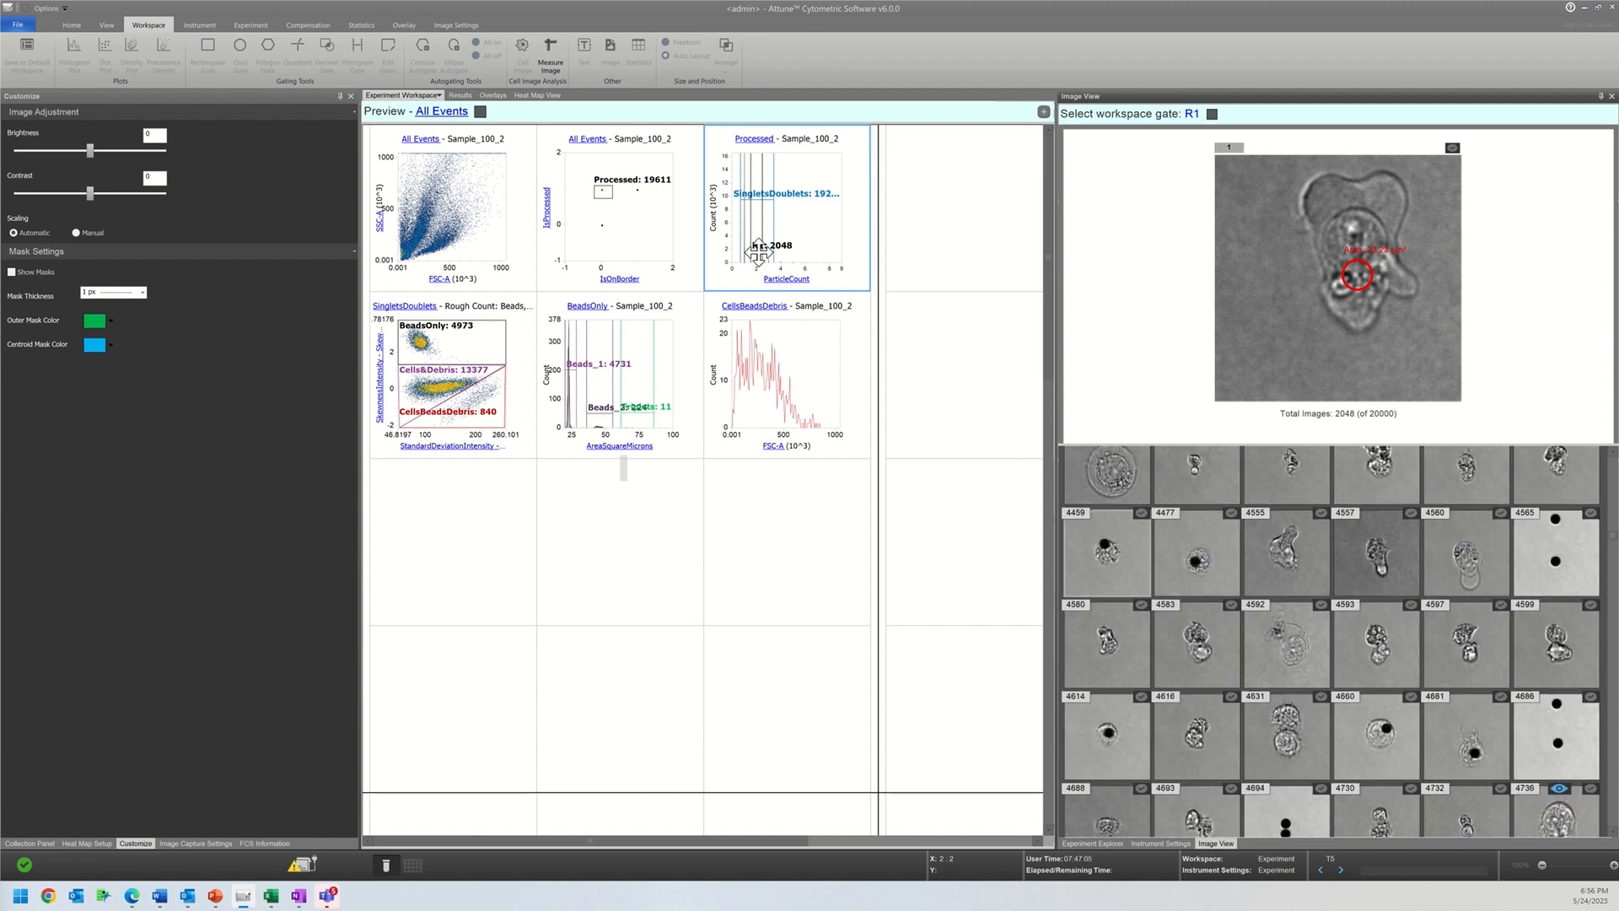
Step: Move gate R1 on the ParticleCount histogram to a minimum of 1 and a maximum of 2
left_click_drag(760, 261, 748, 250)
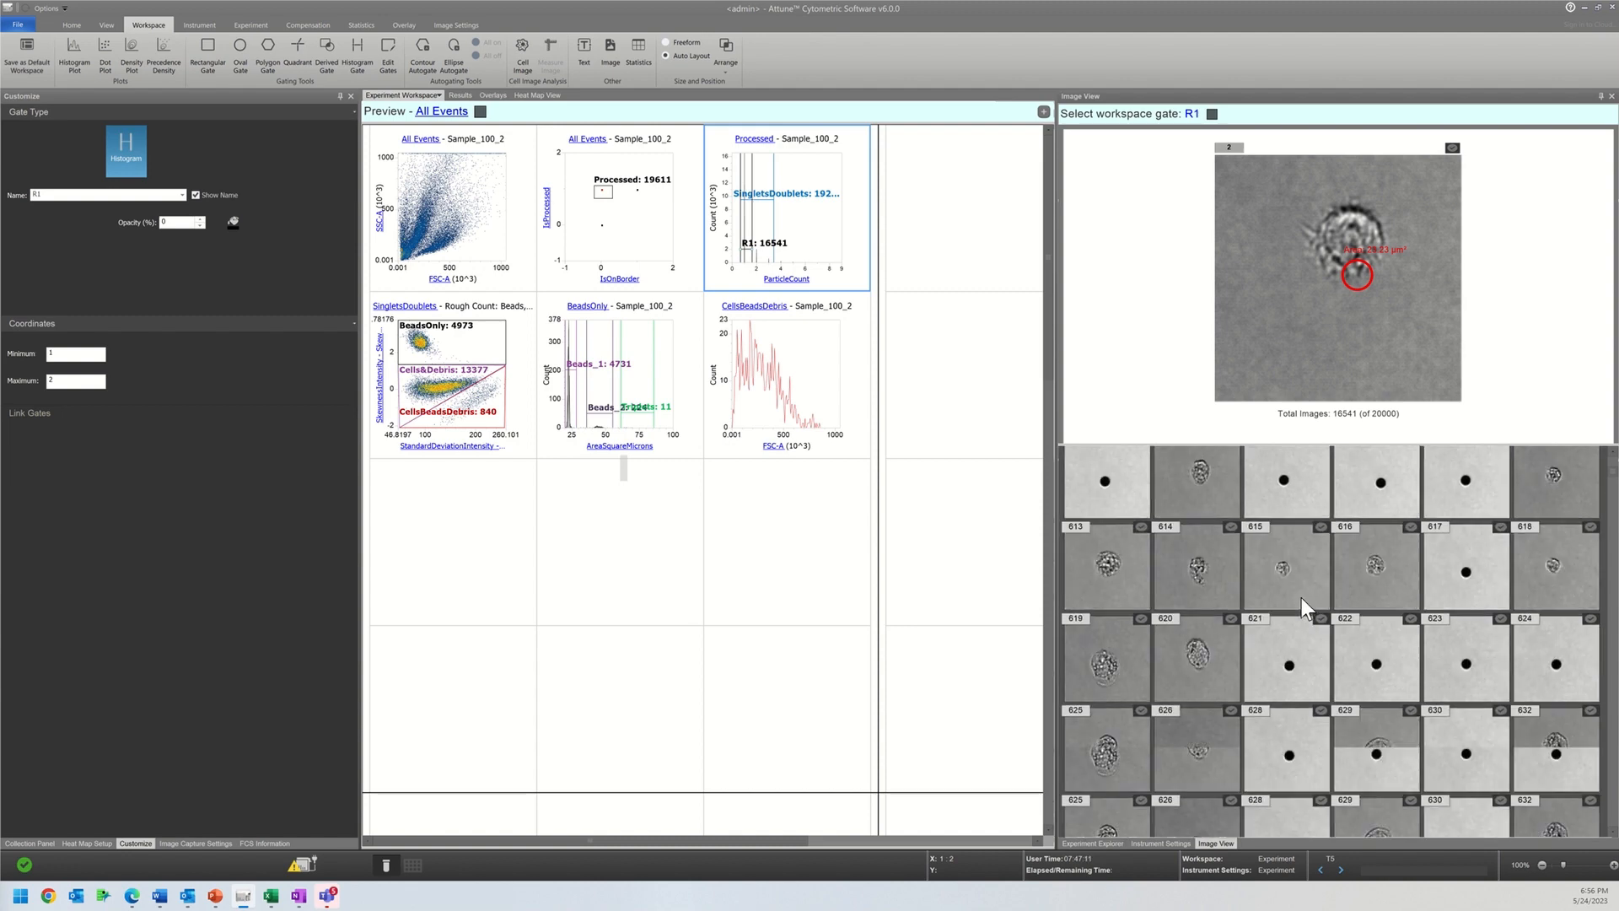
Step: Look through the gallery of gate R1 and move the gate on the ParticleCount histogram to a minimum and maximum of 2
scroll(1302, 599, "down", 6)
scroll(1302, 599, "down", 5)
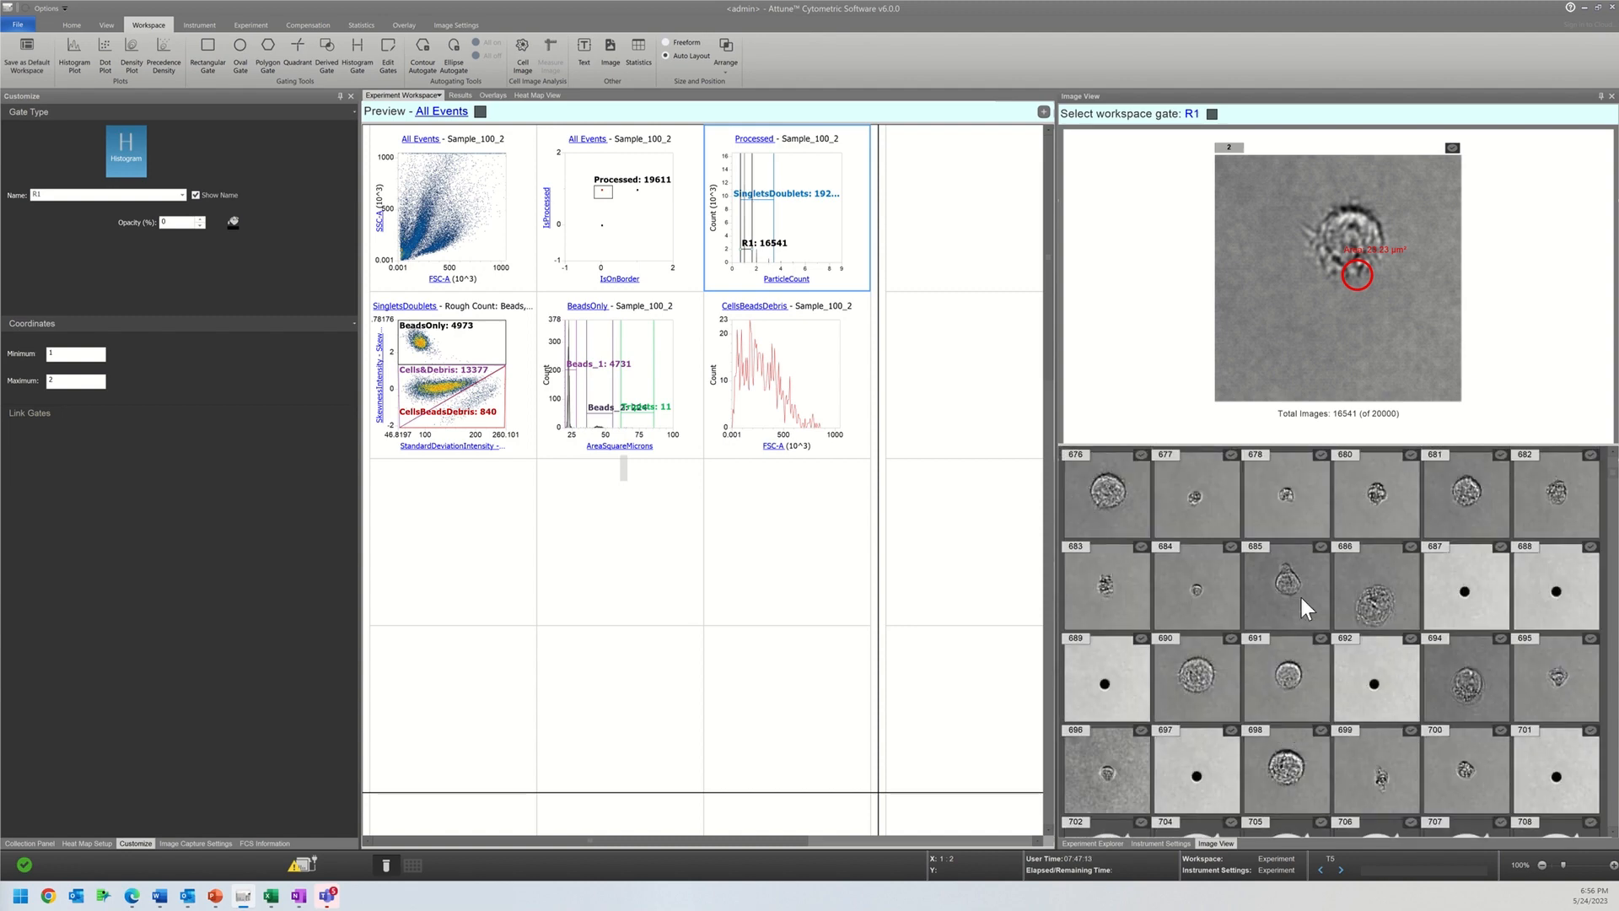
scroll(1302, 597, "down", 5)
scroll(1302, 599, "down", 5)
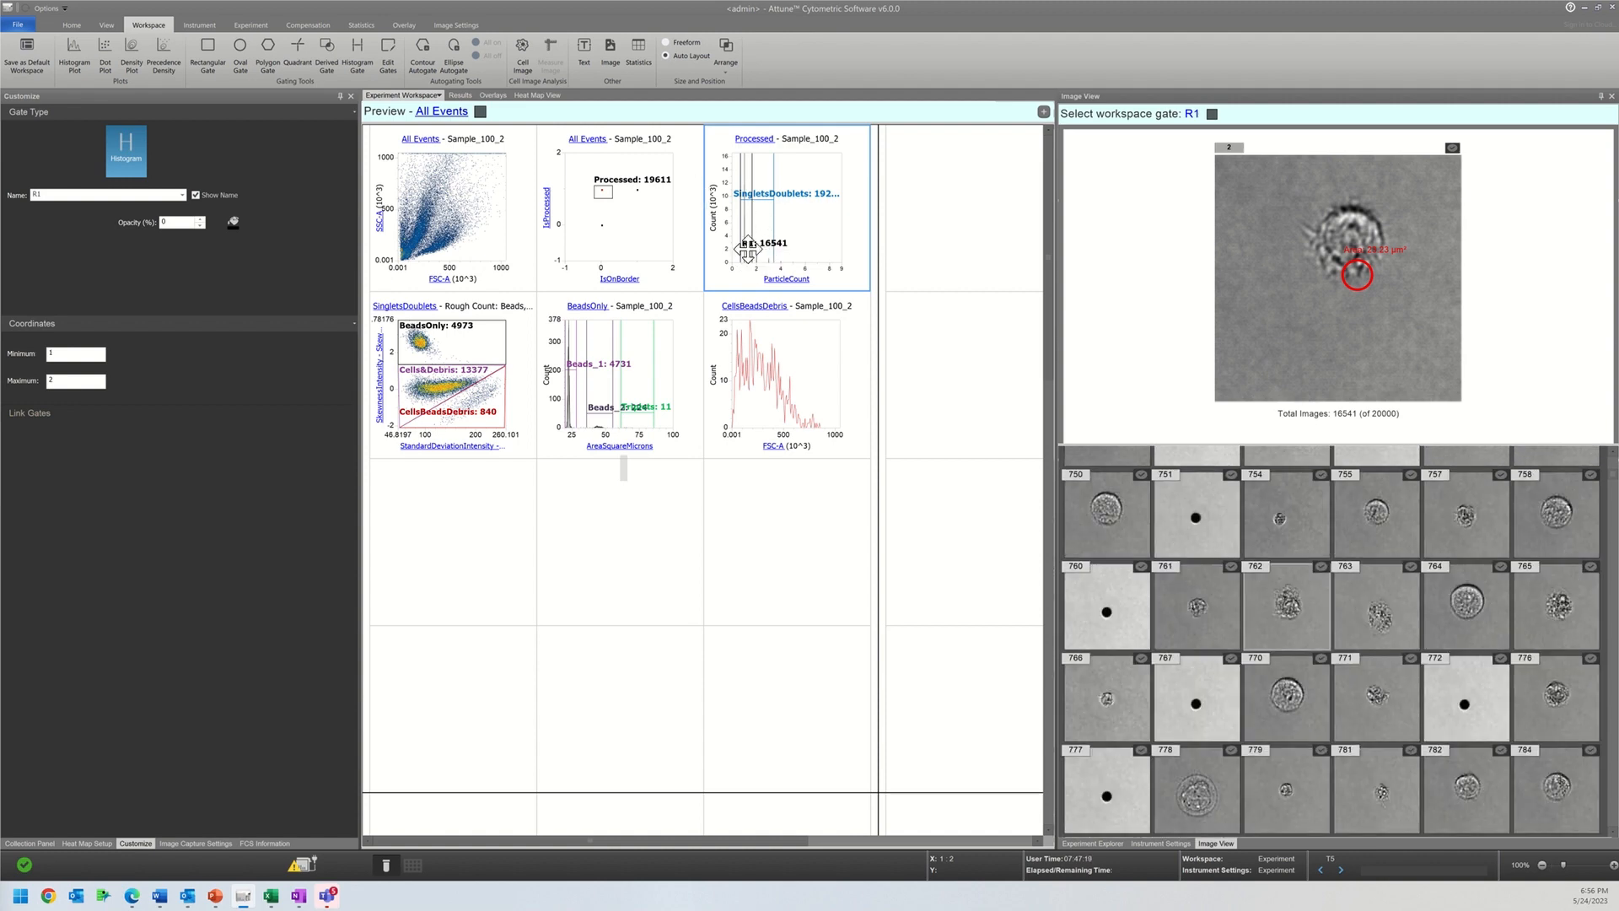
left_click_drag(747, 250, 753, 239)
left_click(752, 248)
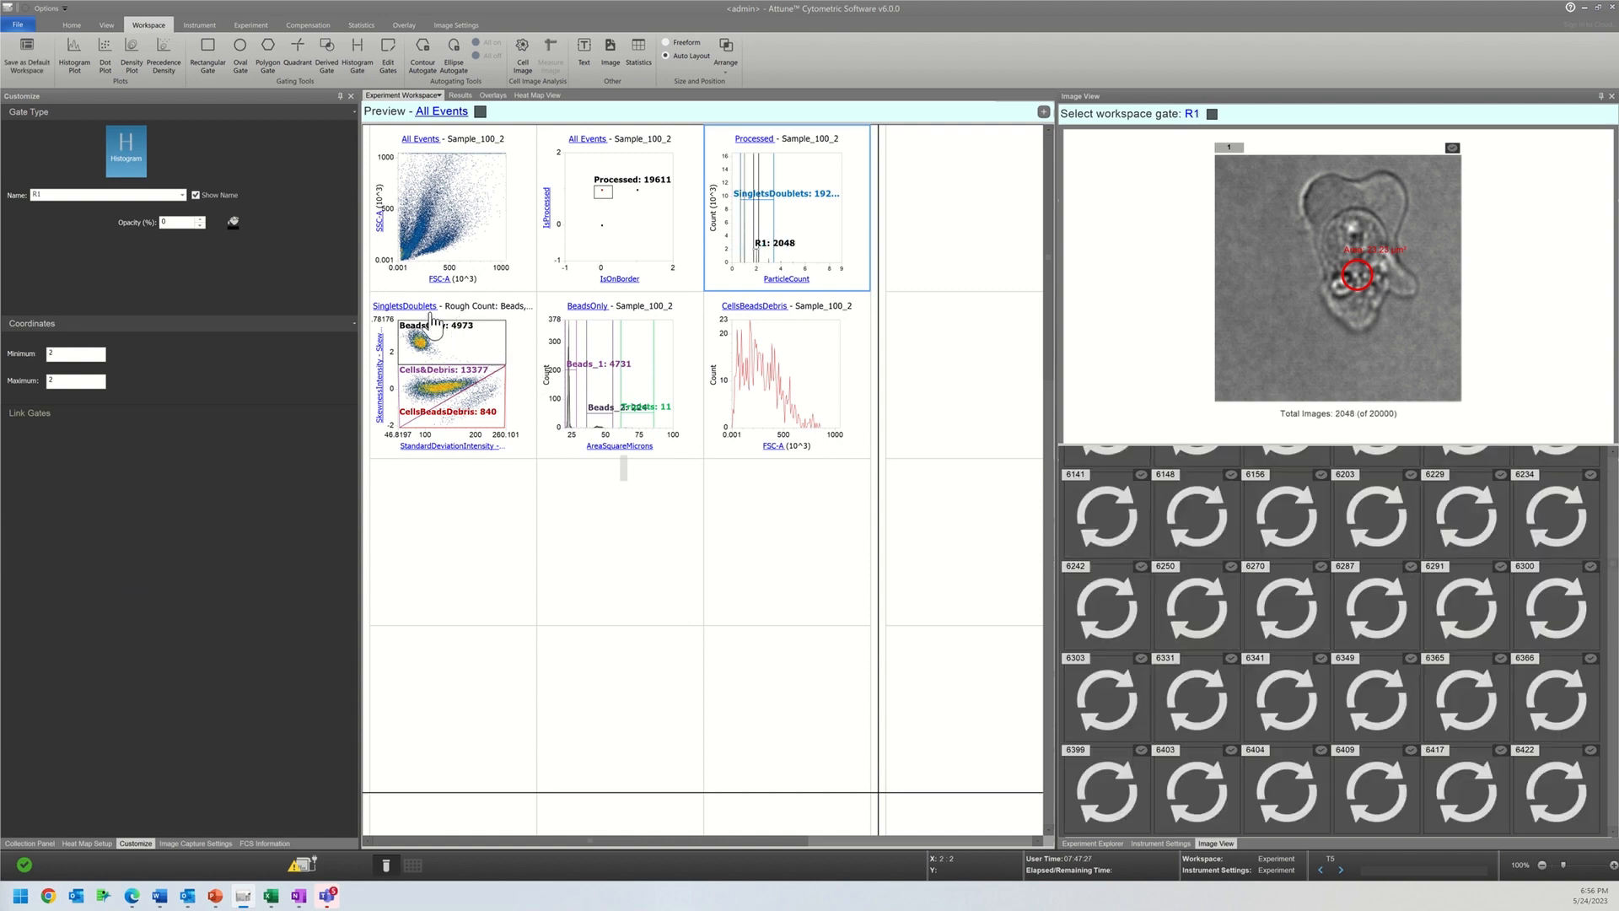
Step: Switch the parent gate of the Rough Count density plot to R1 for comparison and return it to SingletsDoublets
left_click(419, 310)
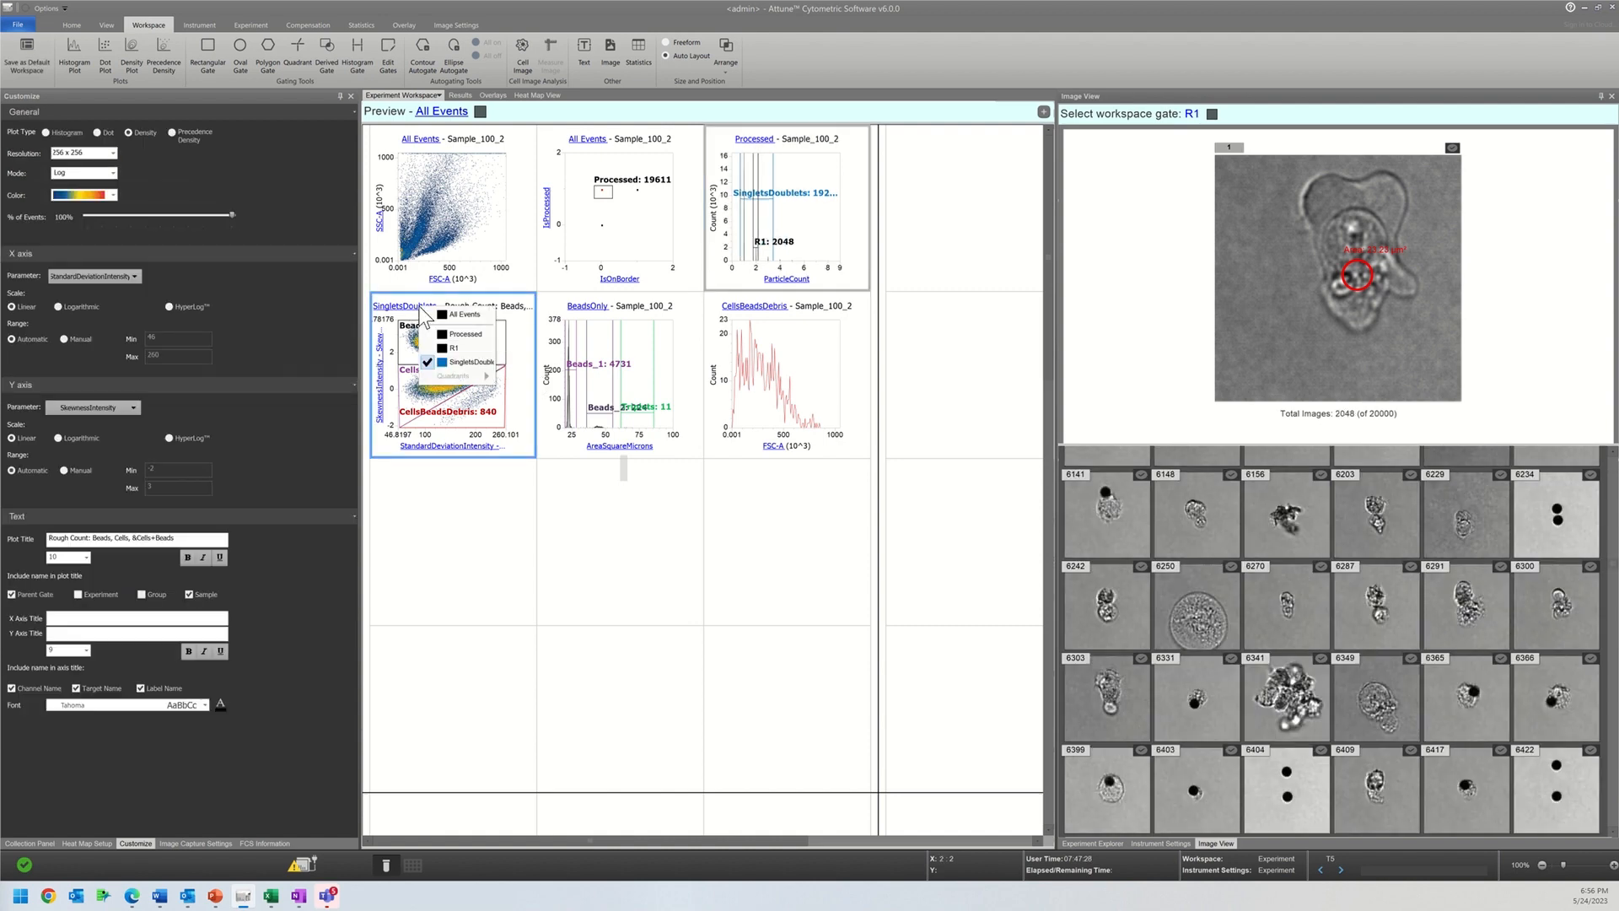
left_click(453, 348)
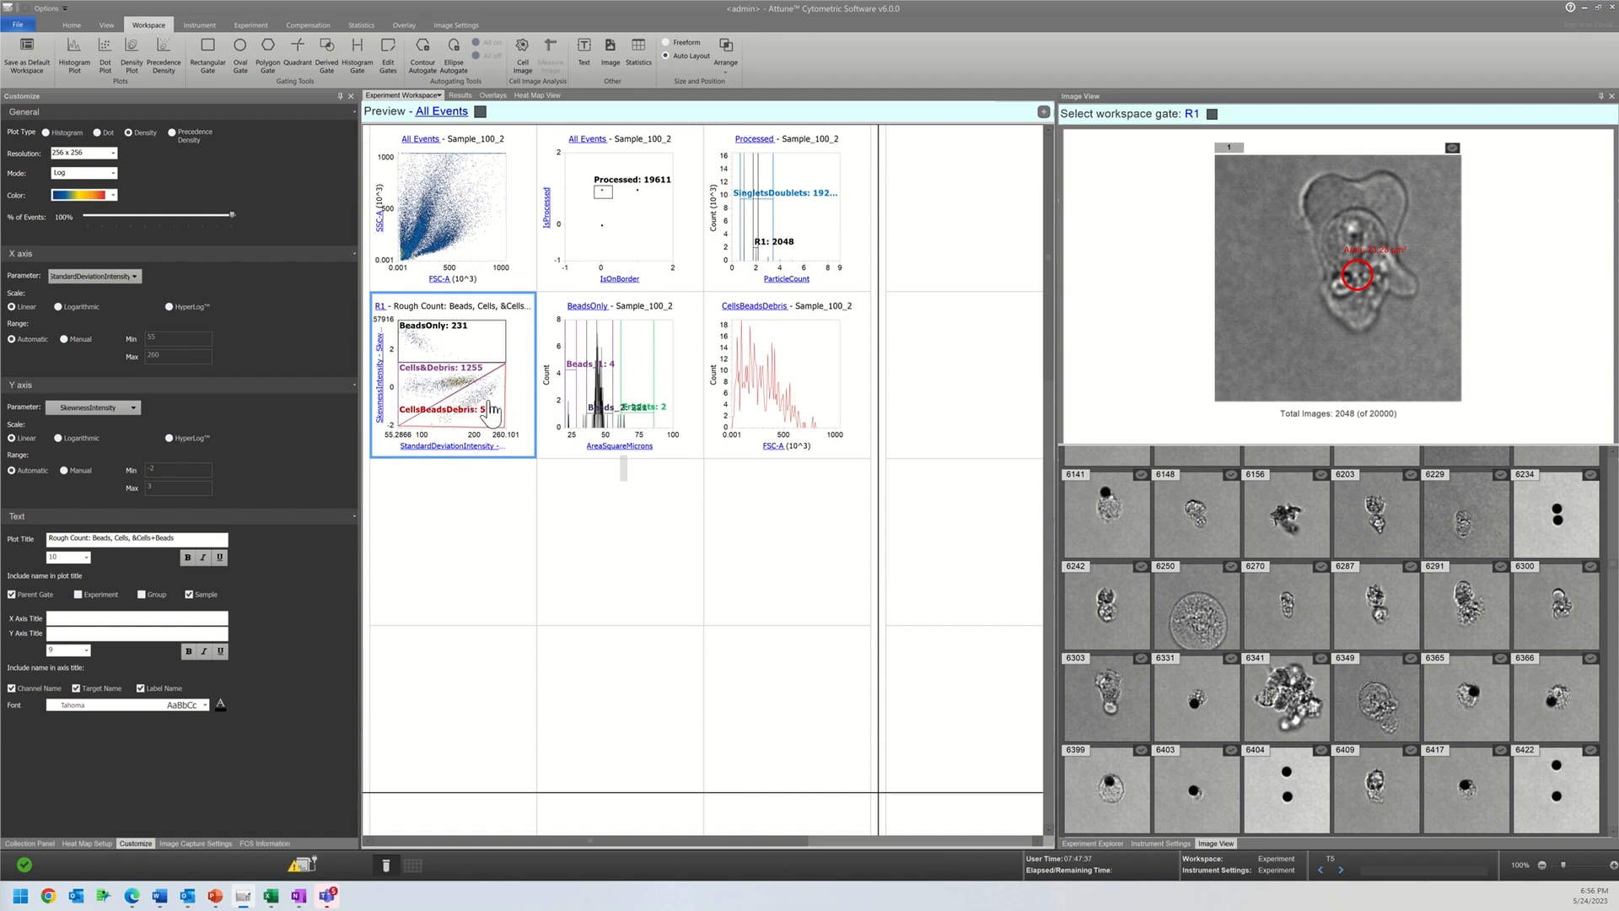
left_click(379, 306)
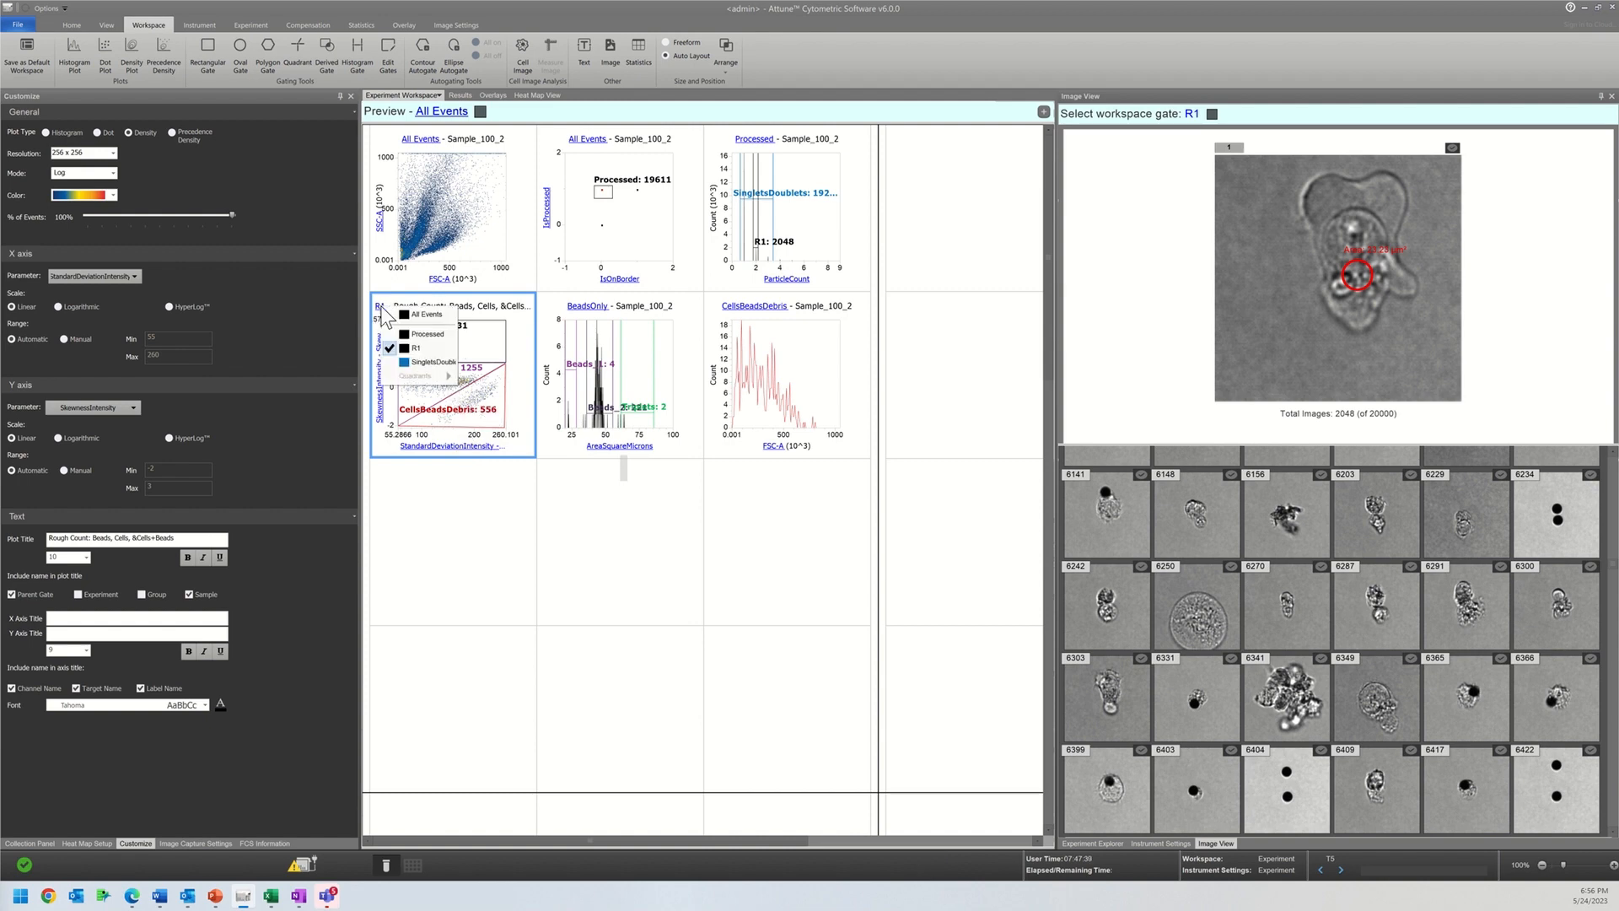
left_click(410, 362)
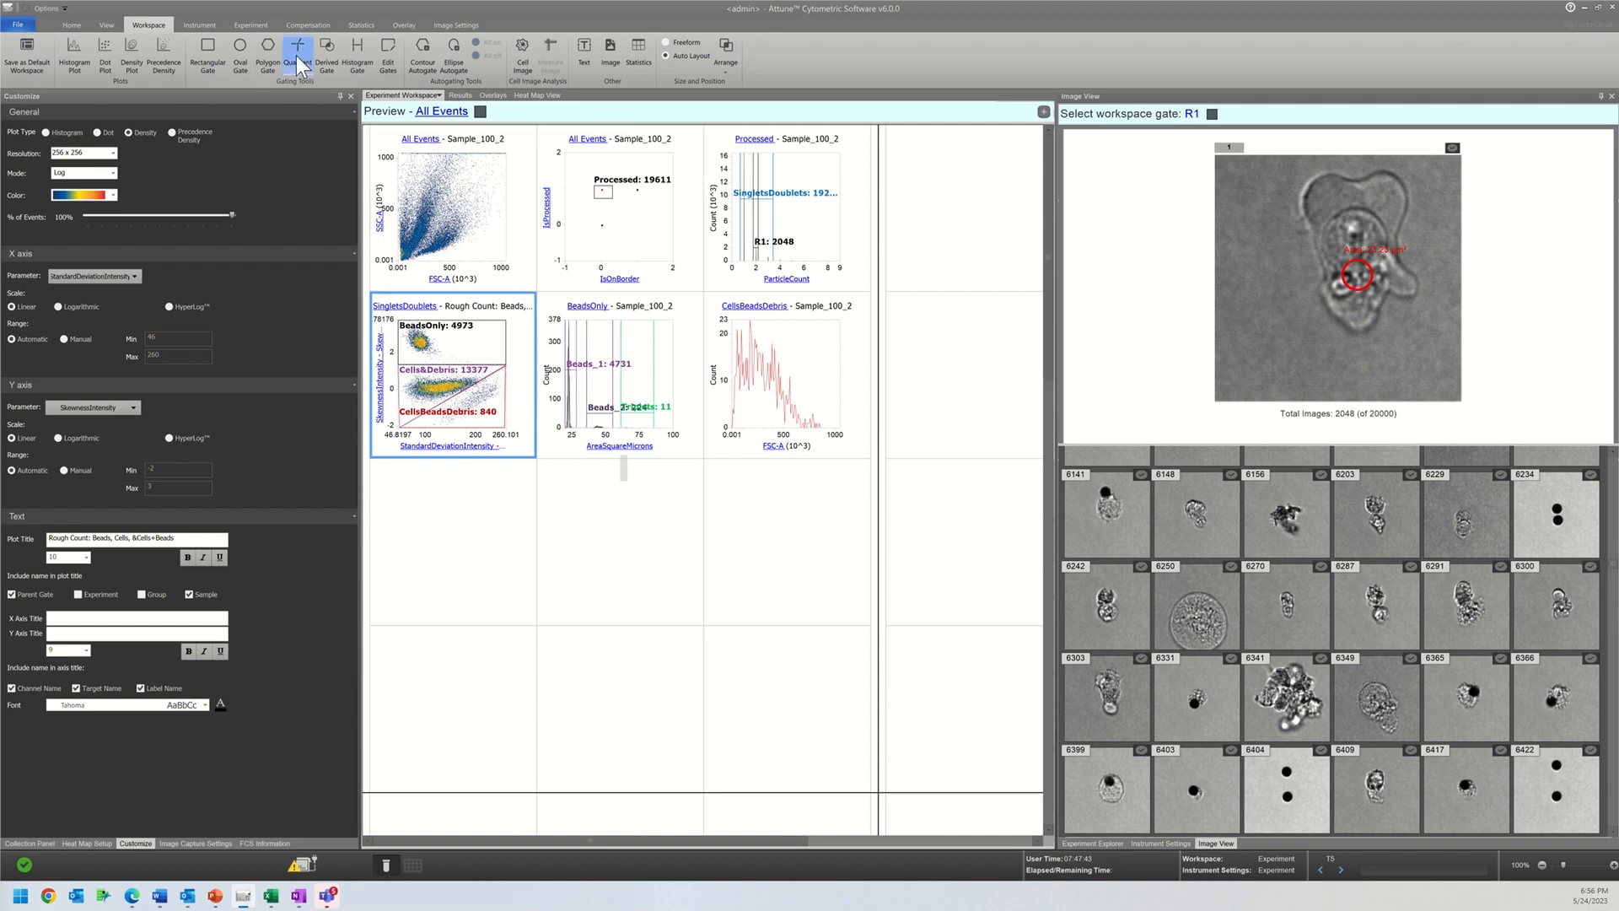
Step: Draw a histogram gate around particle count 1 on the Processed ParticleCount plot and make it the Rough Count plot's parent gate
left_click(357, 54)
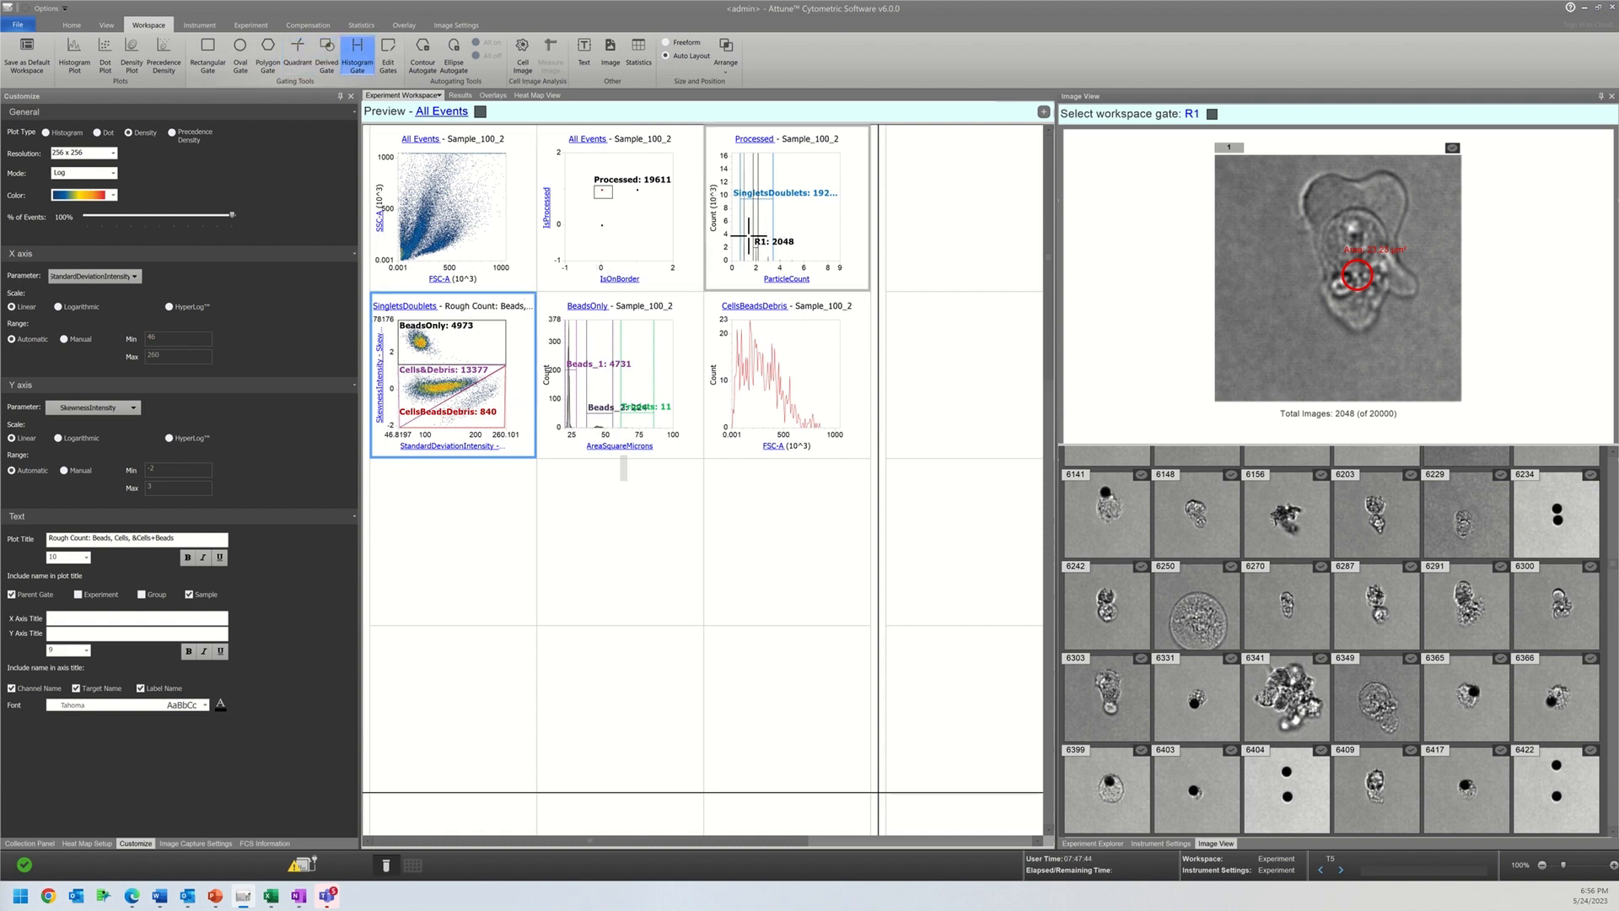
left_click_drag(750, 237, 737, 236)
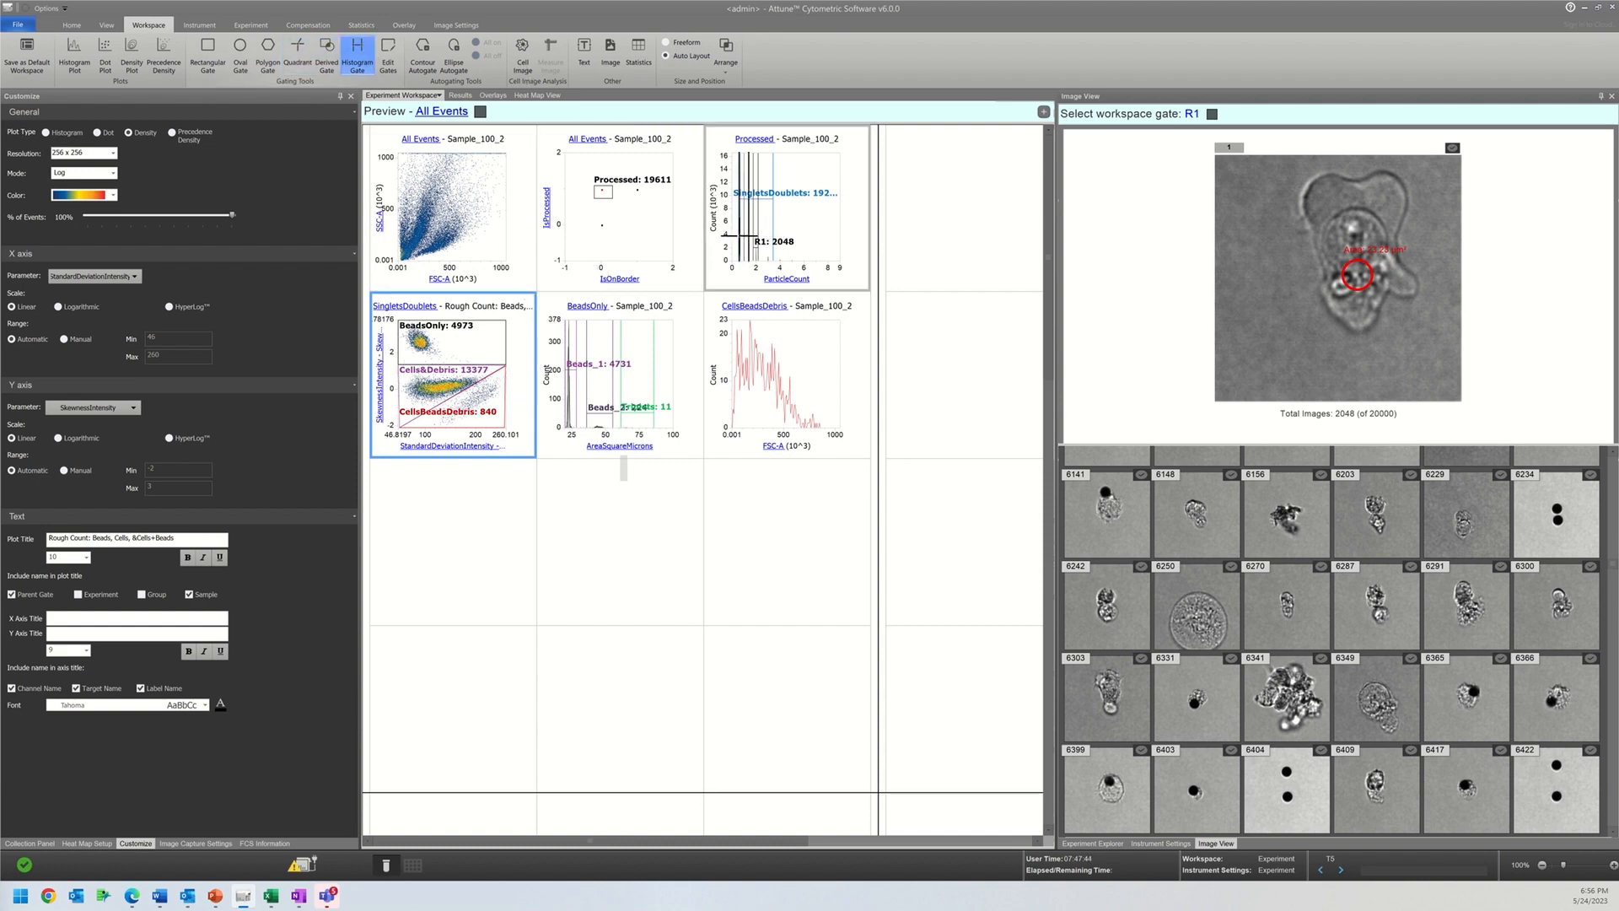
left_click(396, 311)
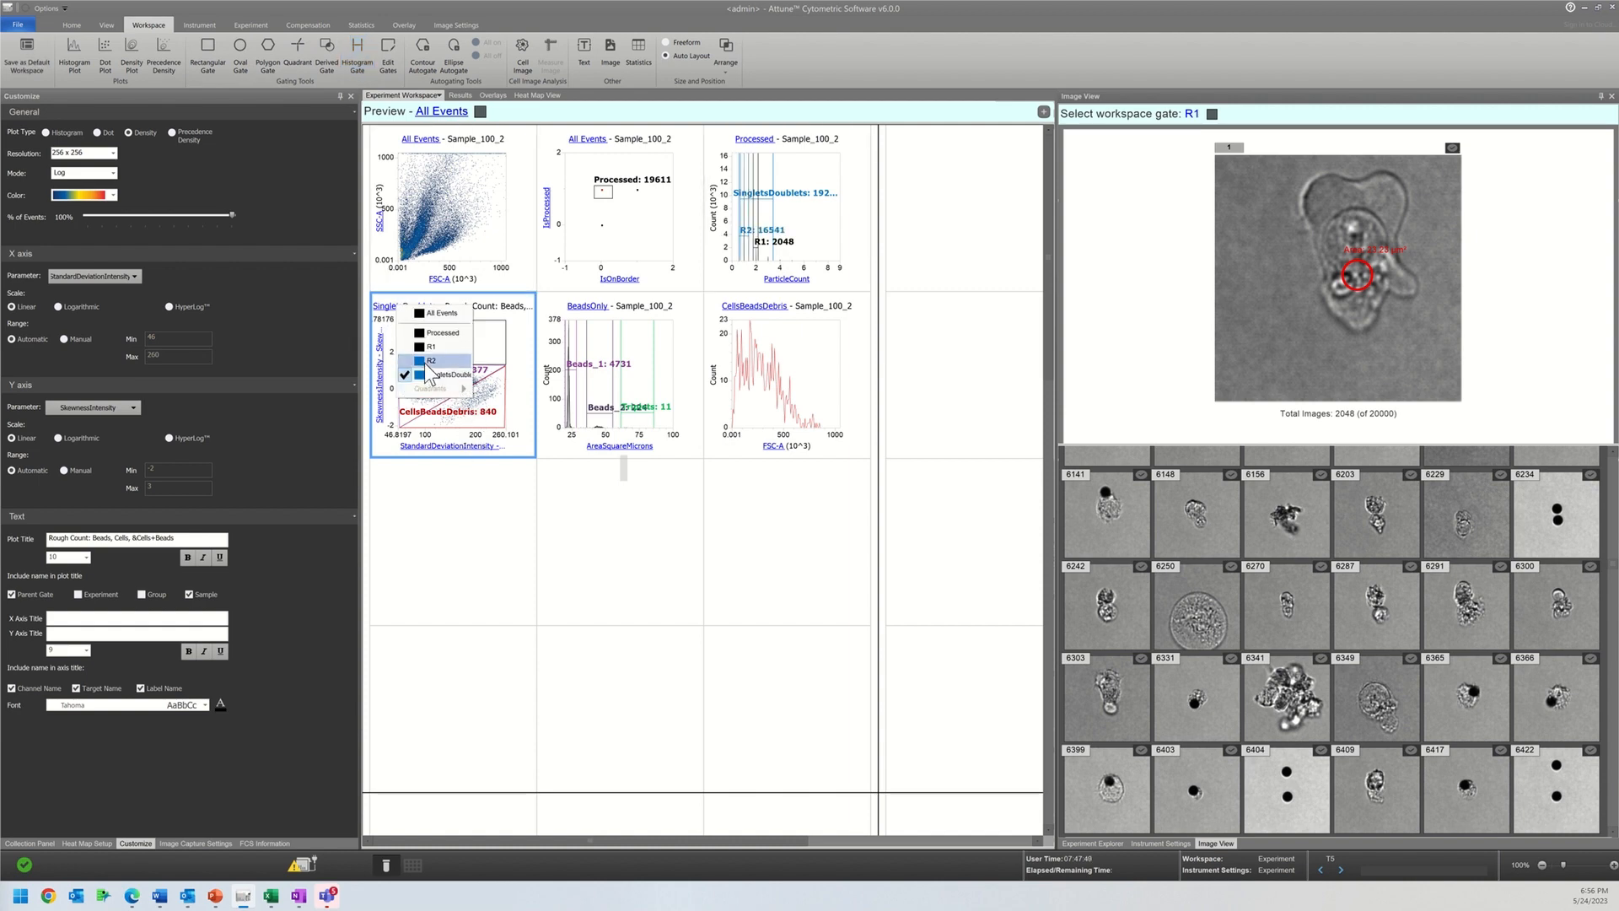
left_click(430, 362)
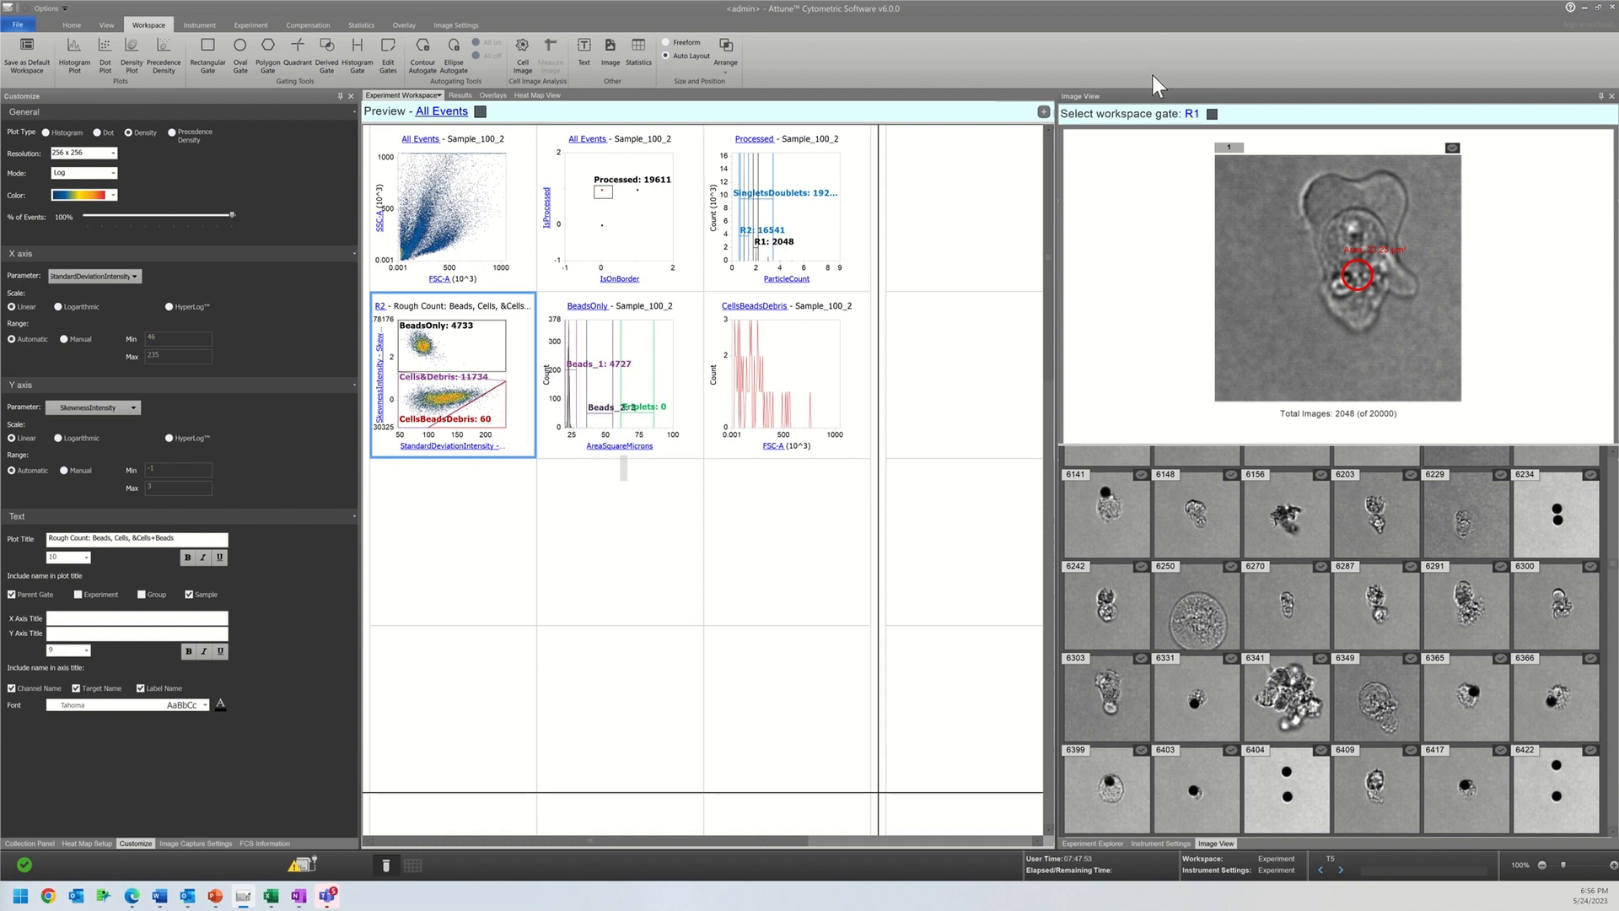
Step: Show the images of the CellsBeadsDebris gate and look through its gallery
left_click(1211, 114)
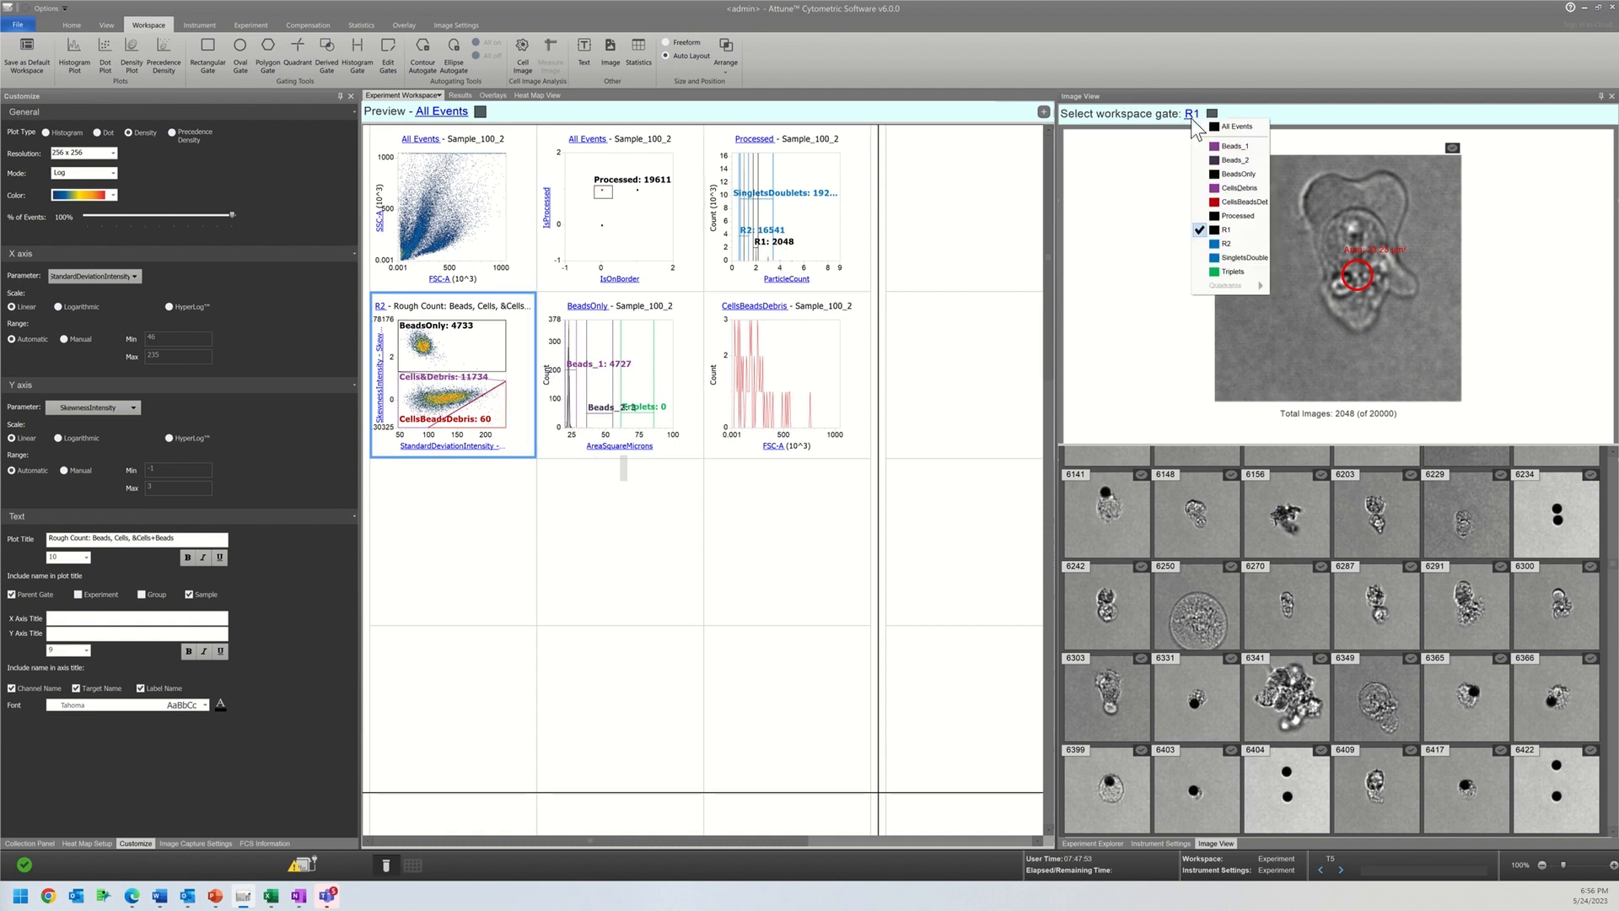
left_click(1233, 203)
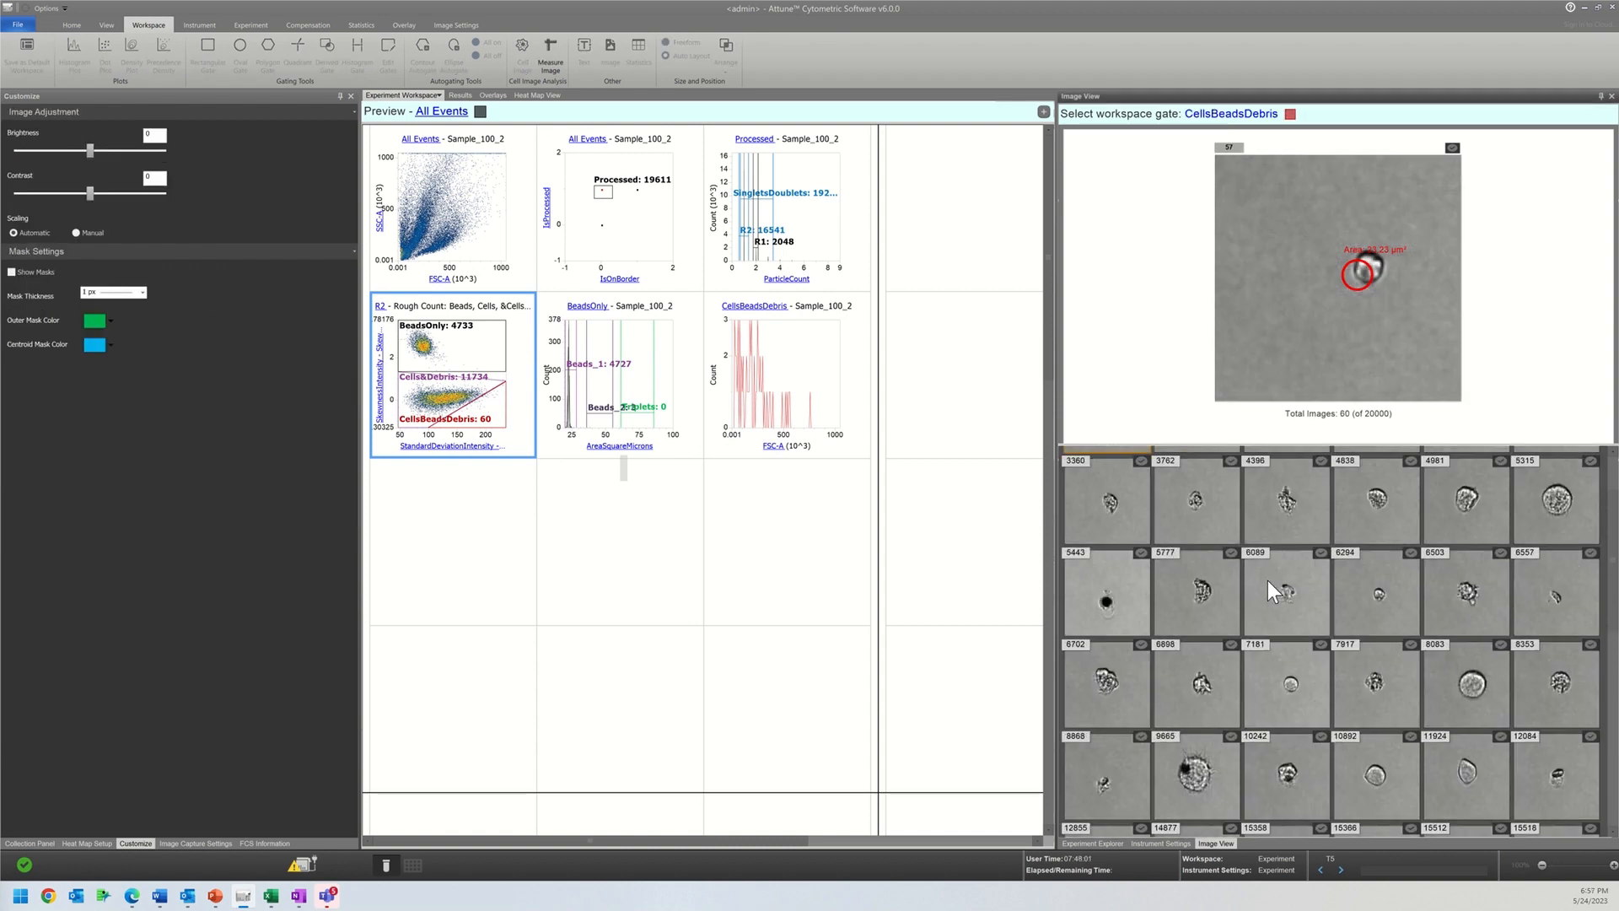
scroll(1232, 594, "up", 1)
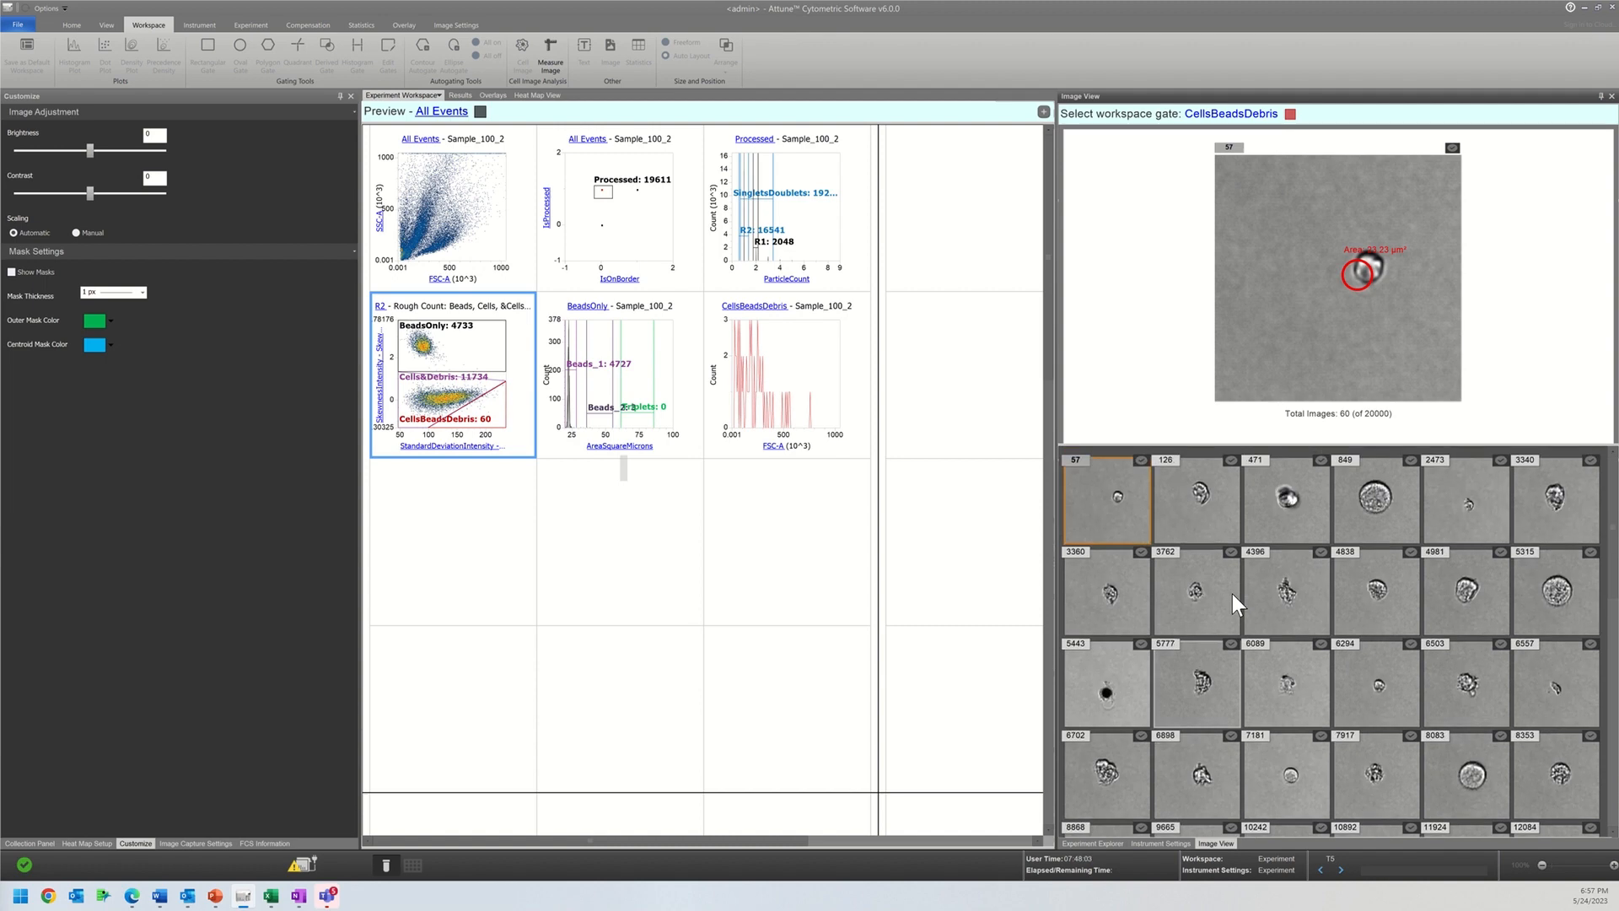
scroll(1232, 593, "down", 6)
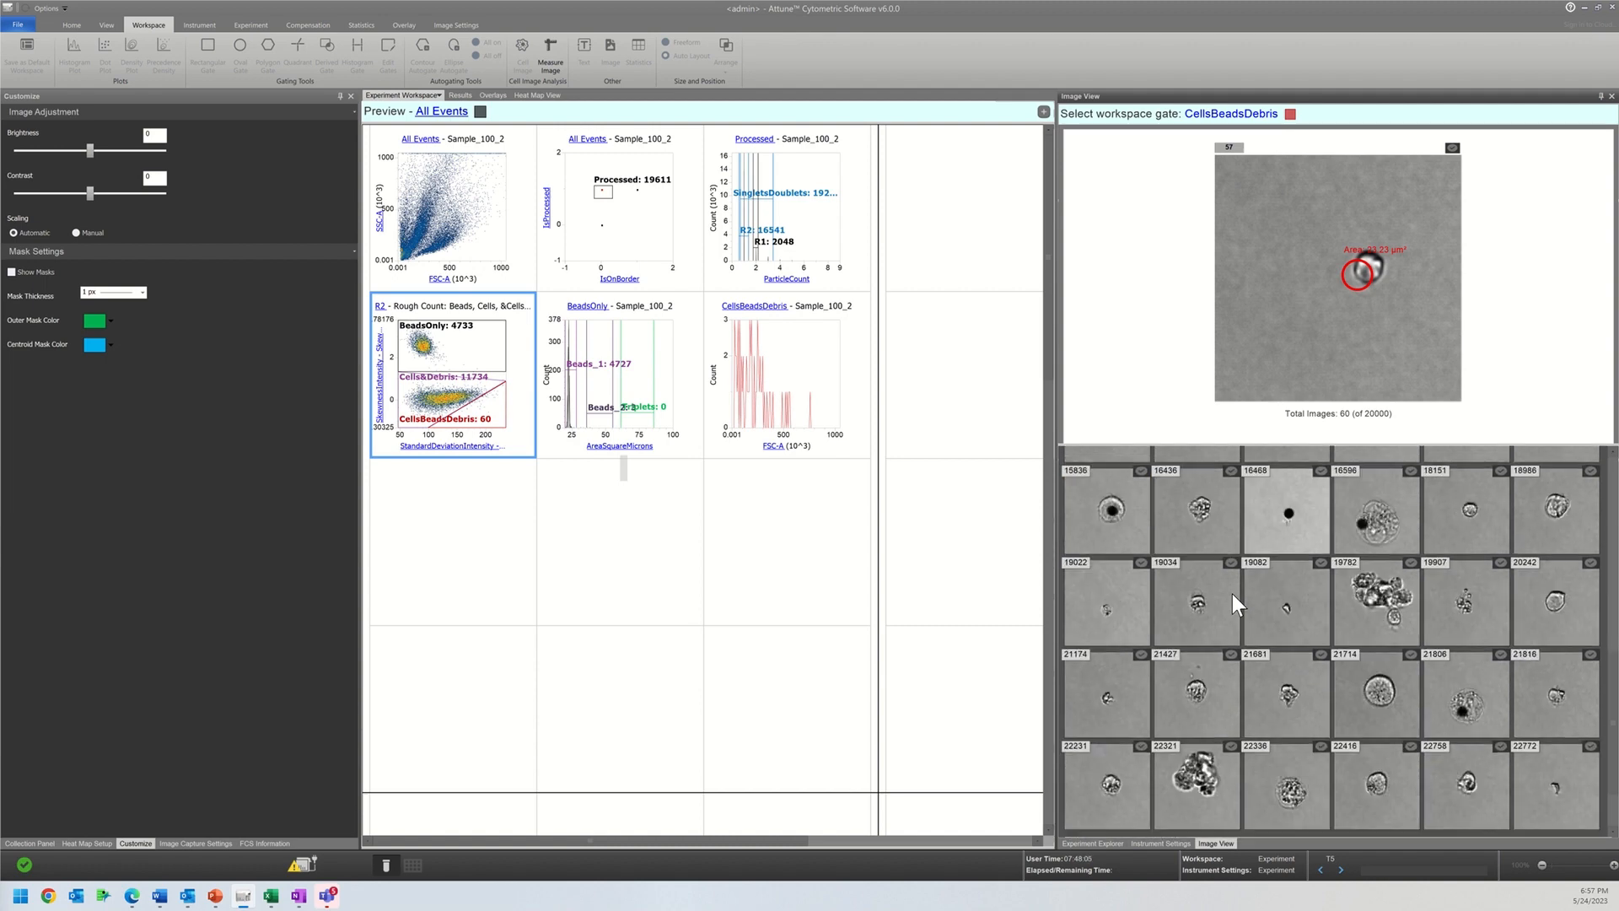
scroll(1232, 594, "up", 2)
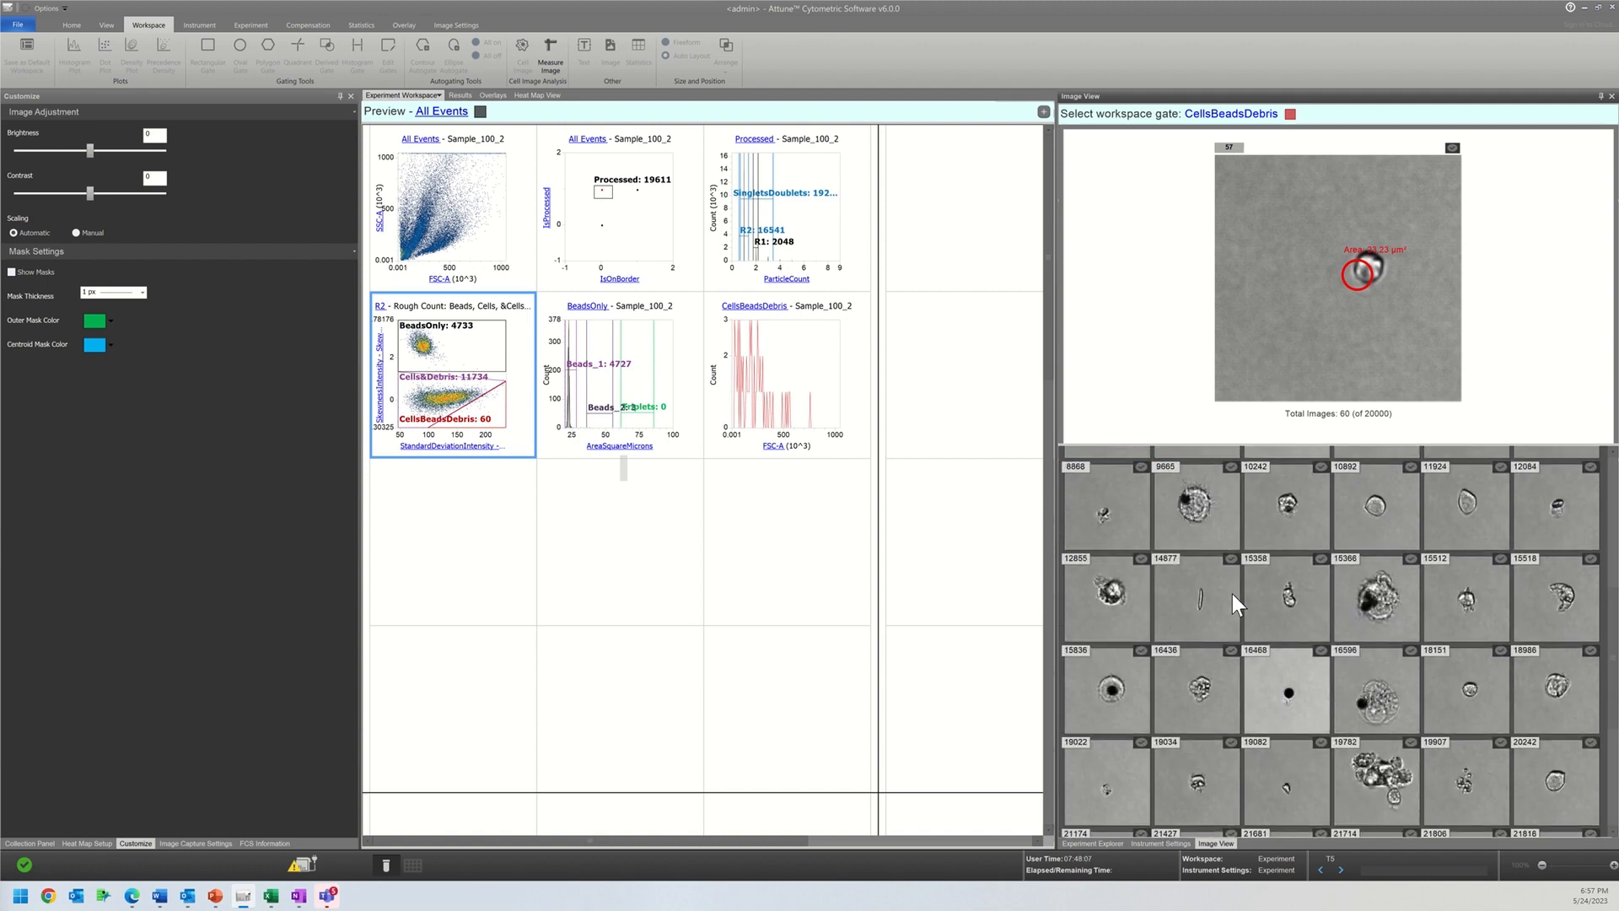
scroll(1232, 593, "down", 2)
scroll(1232, 593, "up", 2)
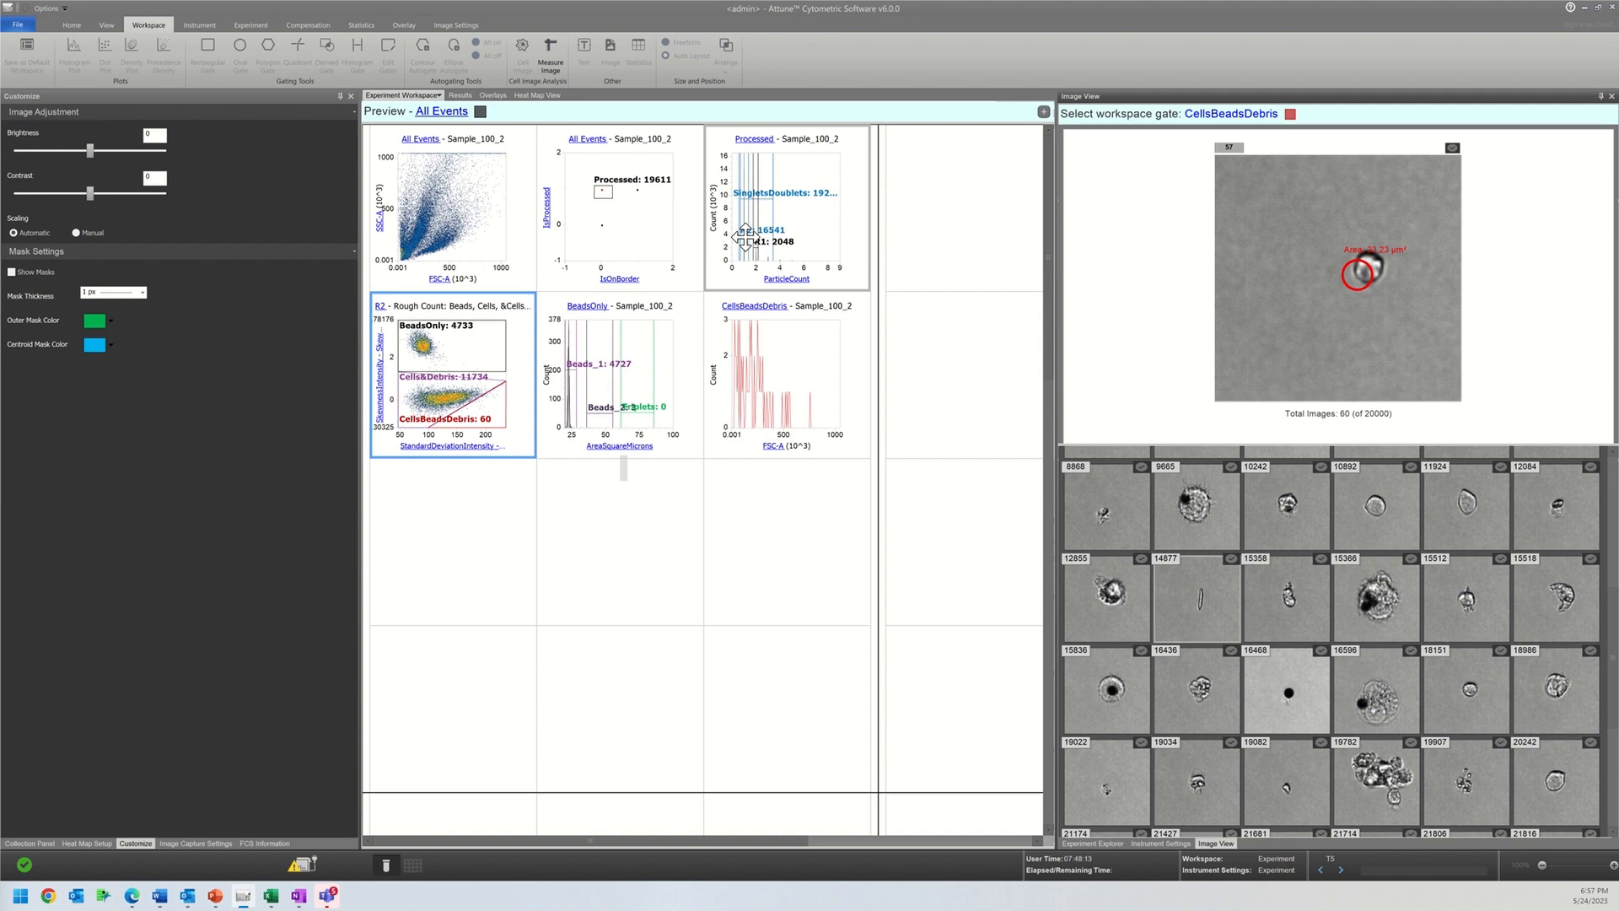
Step: Move gate R2 on the ParticleCount histogram to a minimum and maximum of 2 and review the CellsBeadsDebris images
left_click_drag(744, 239, 757, 243)
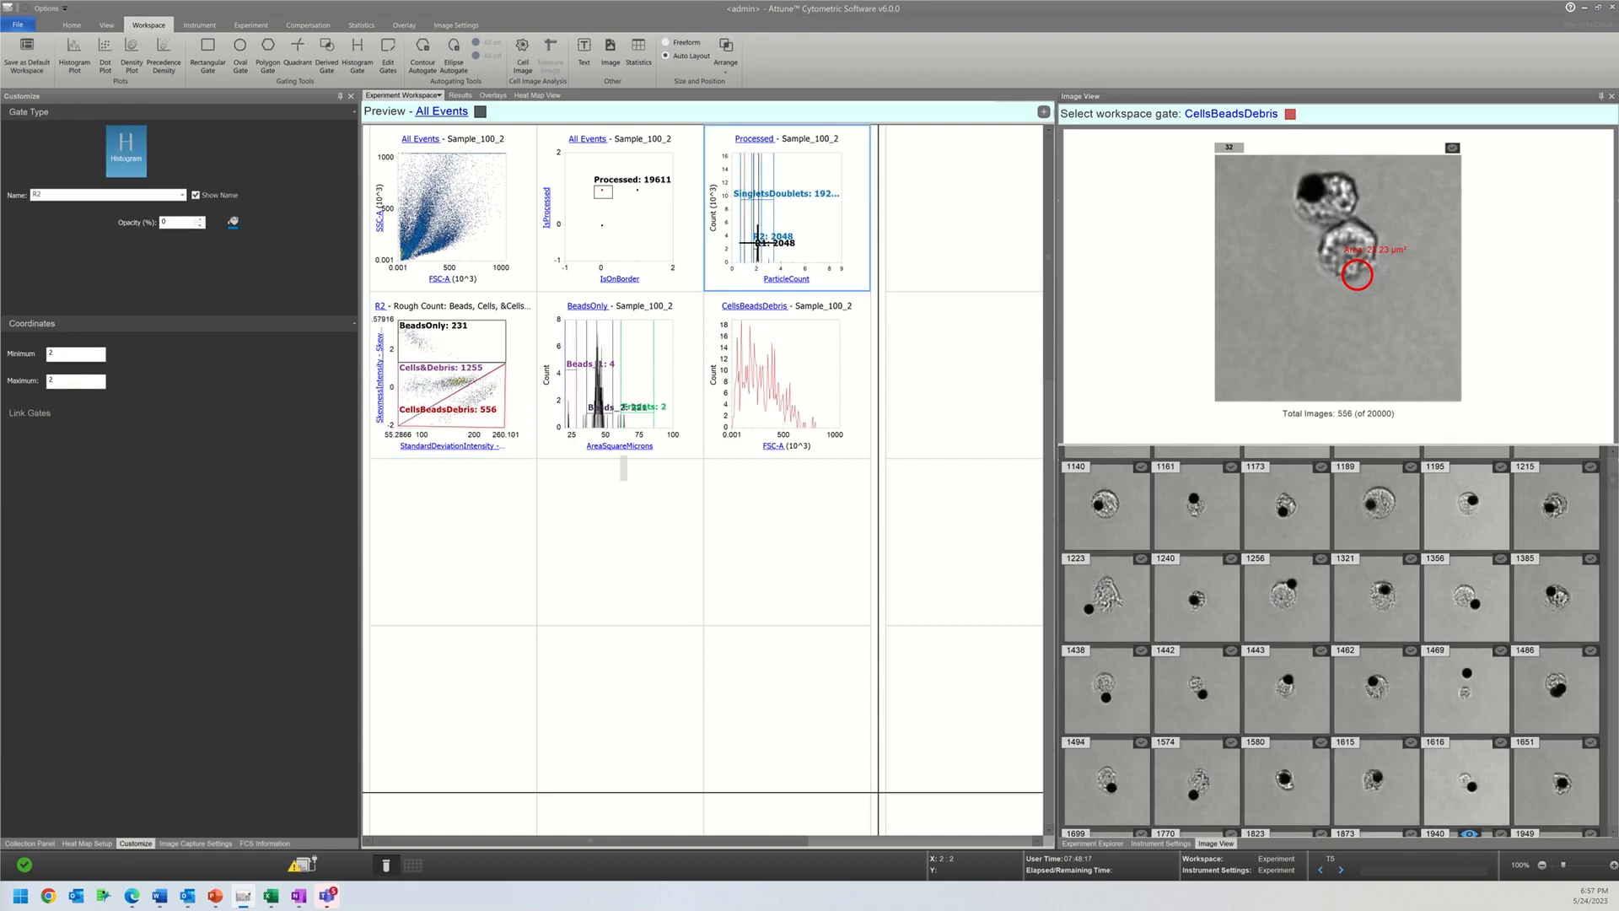
scroll(1238, 636, "down", 10)
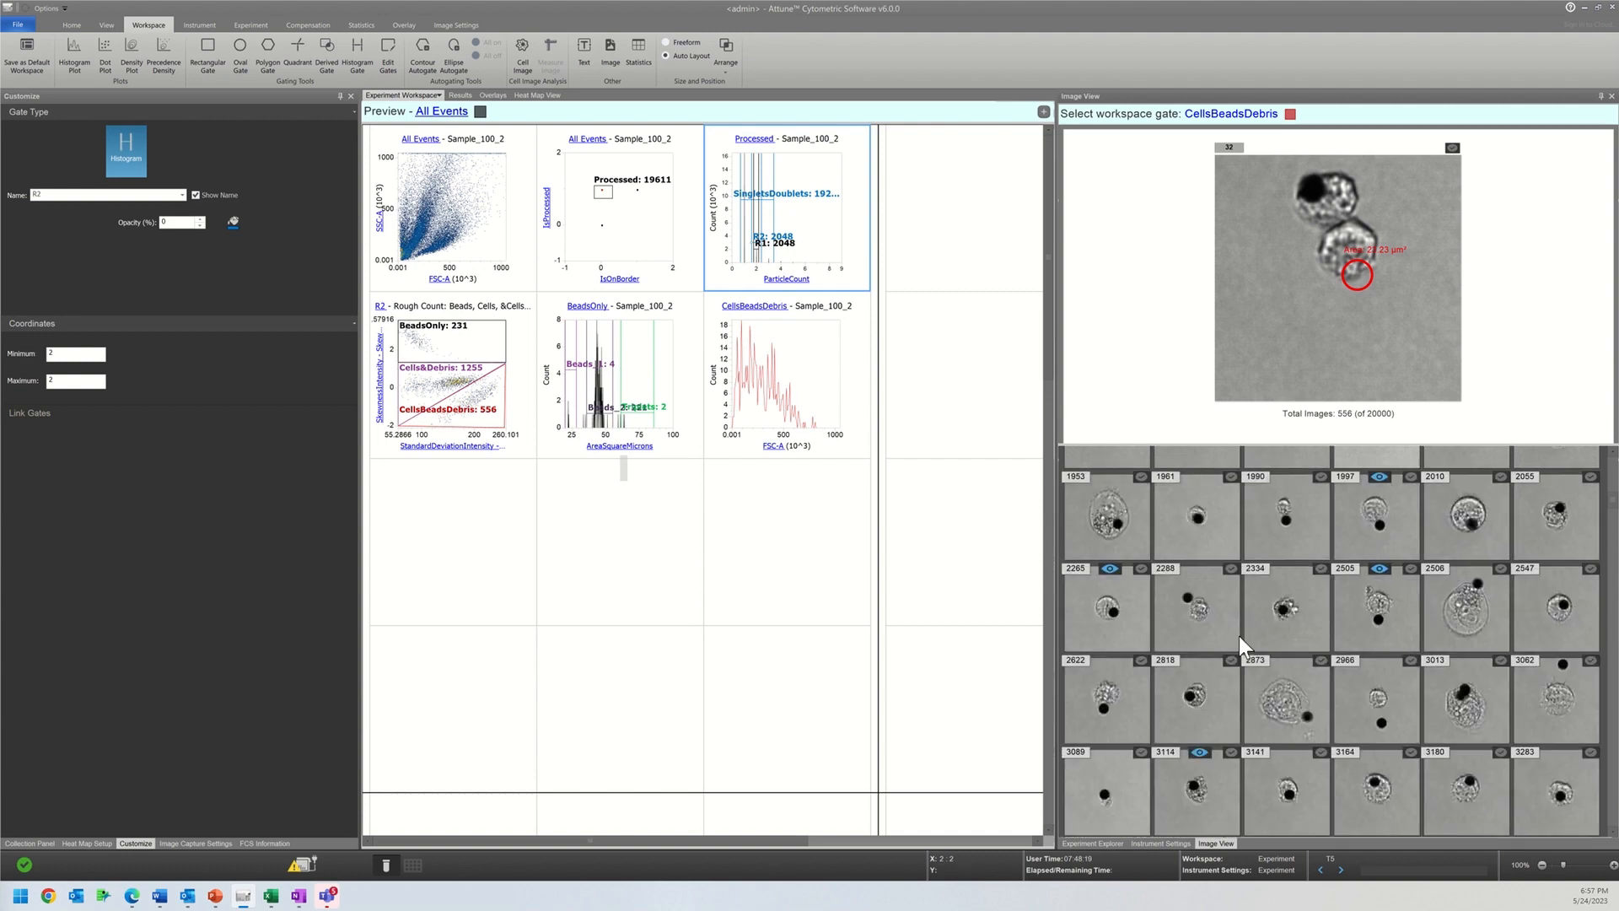
scroll(1238, 636, "down", 10)
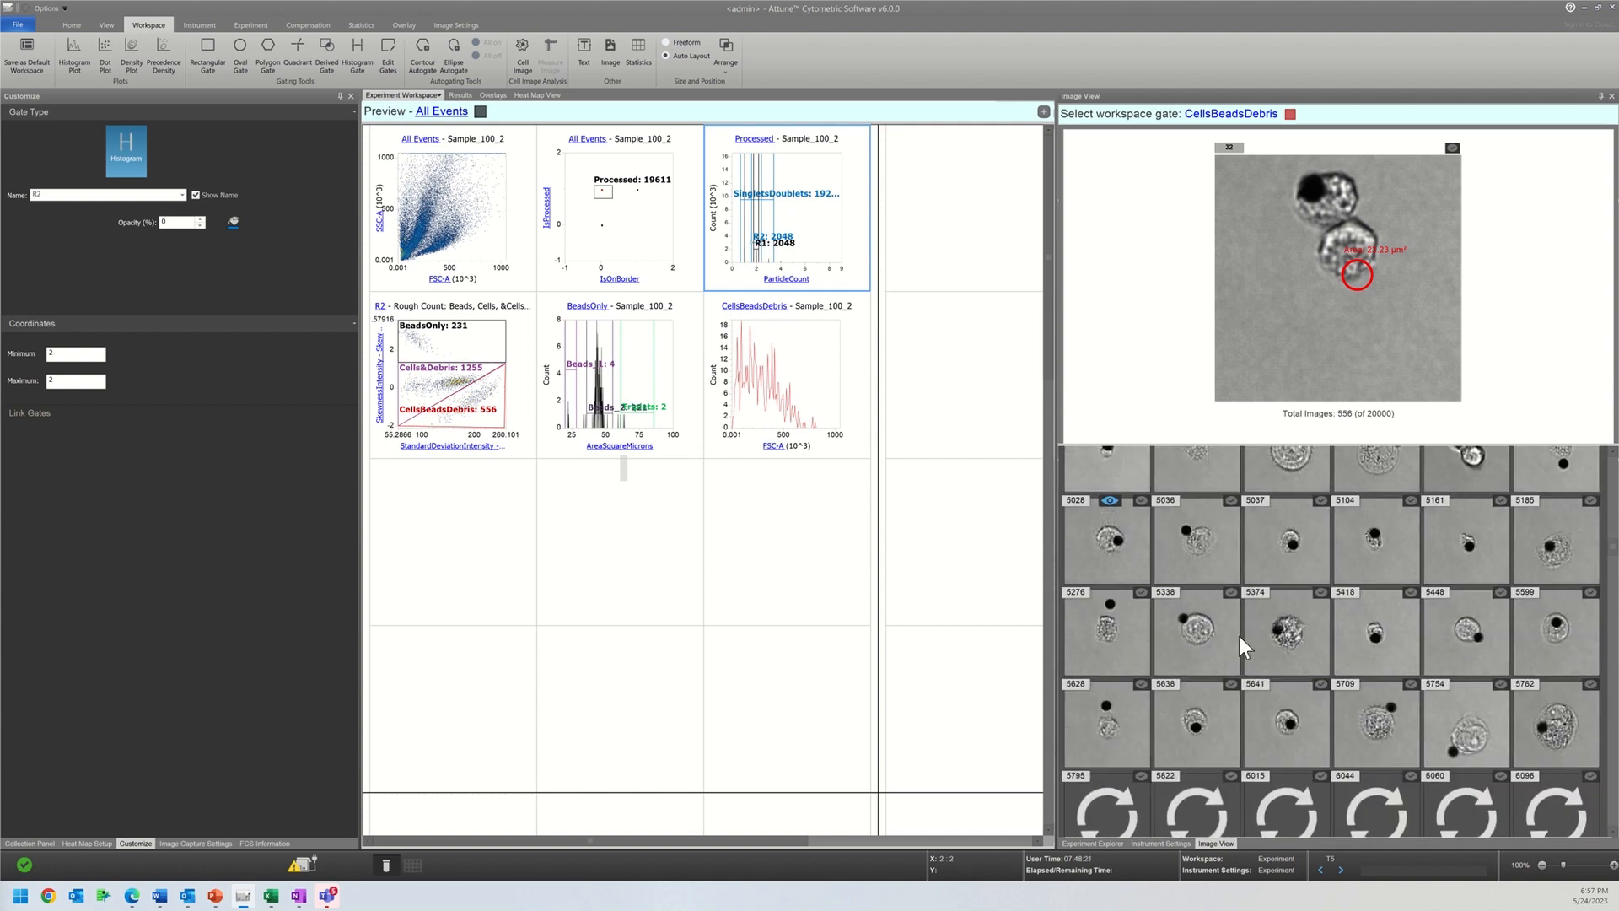
scroll(1237, 636, "down", 10)
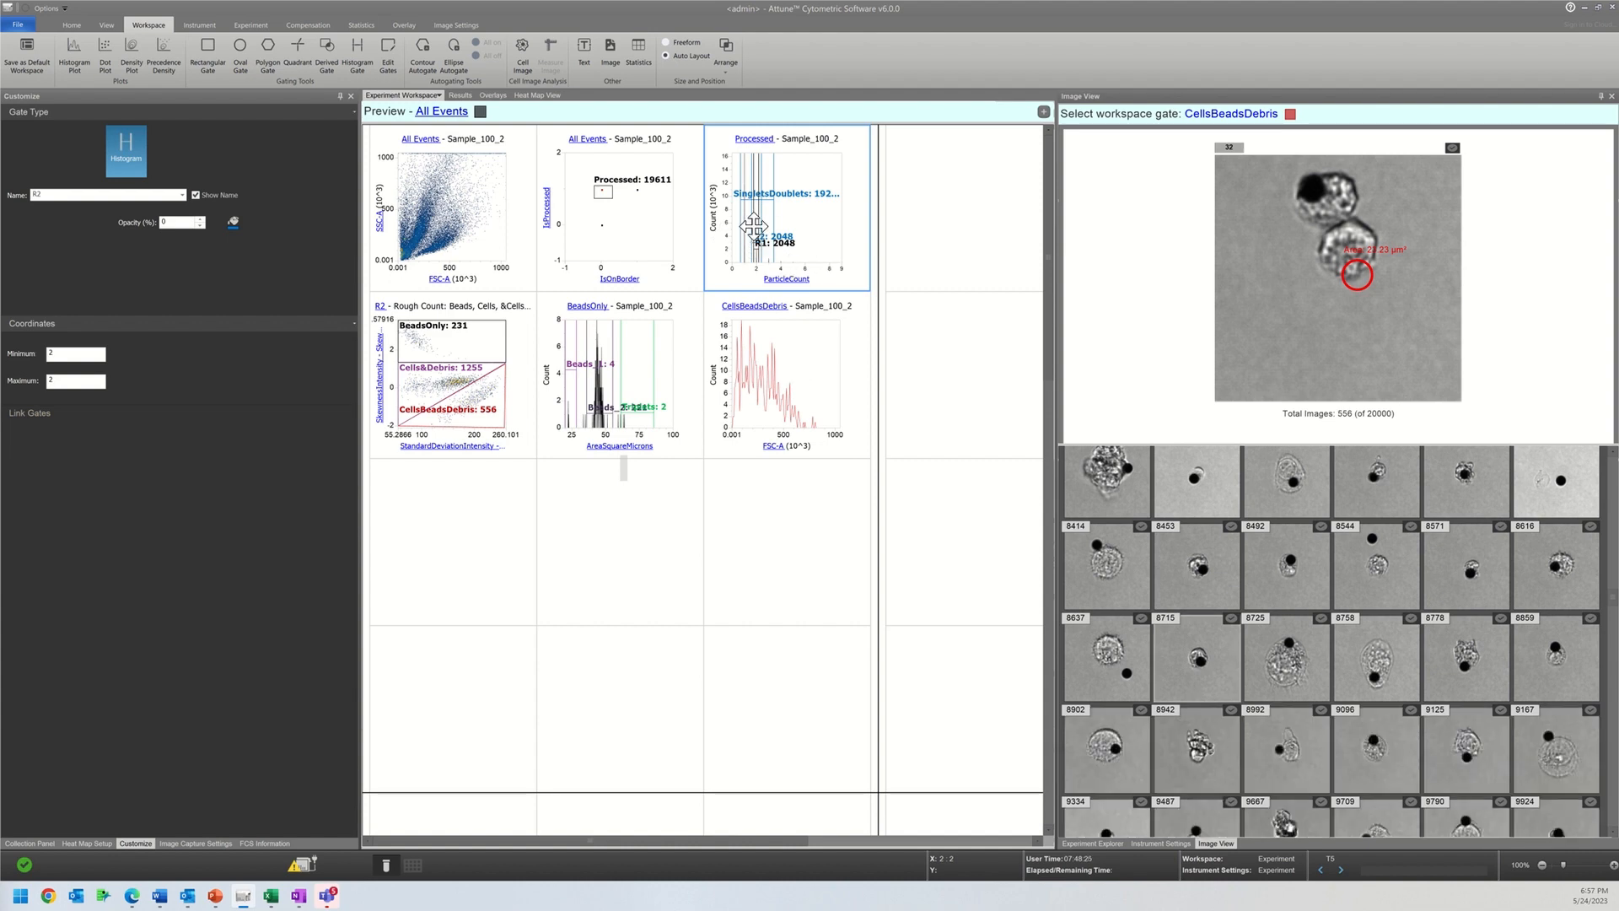
Step: Try gate R1 at a minimum of 1 and a maximum of 2 on the ParticleCount histogram and return its minimum to 2
left_click(739, 223)
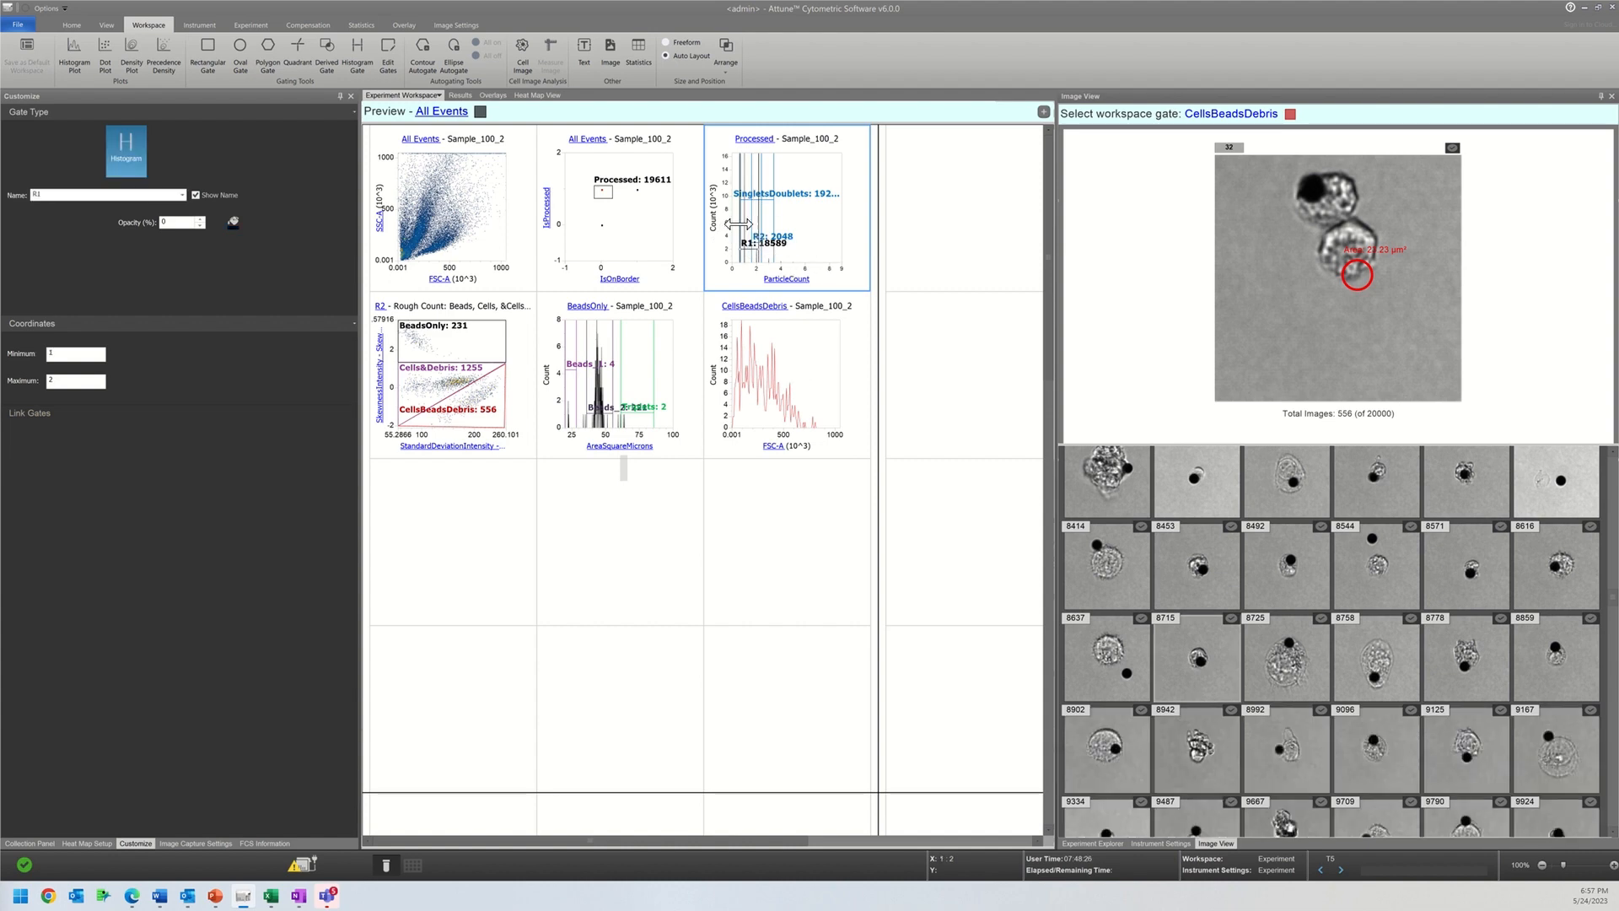
left_click_drag(741, 237, 751, 236)
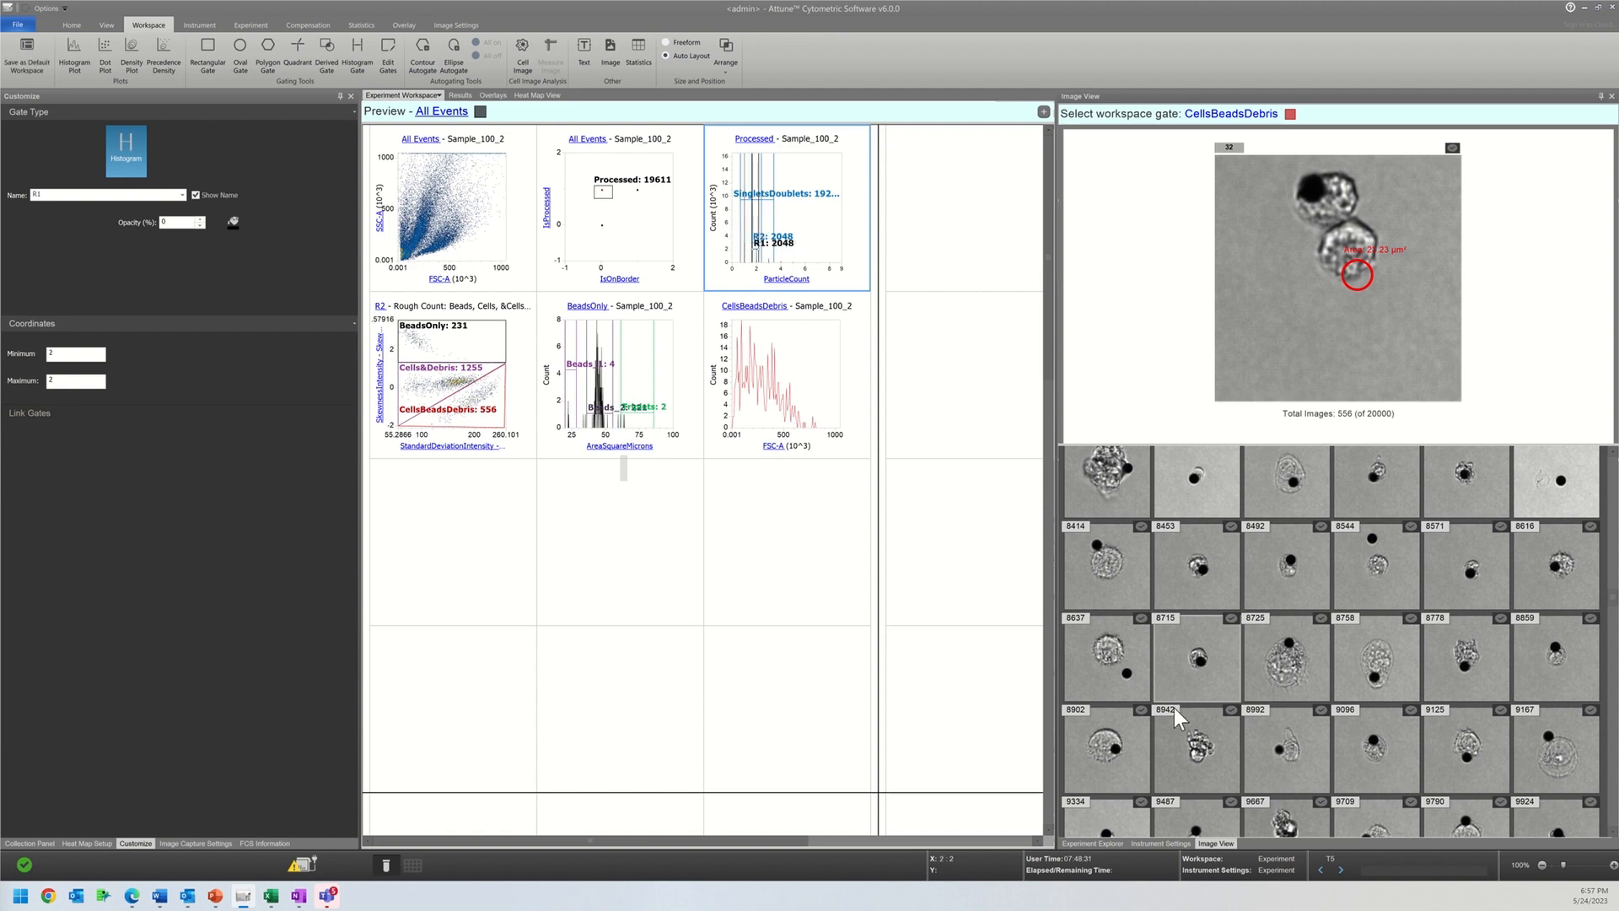
scroll(1241, 772, "down", 1)
Step: Set the parent gate of the Rough Count density plot to SingletsDoublets
left_click(737, 395)
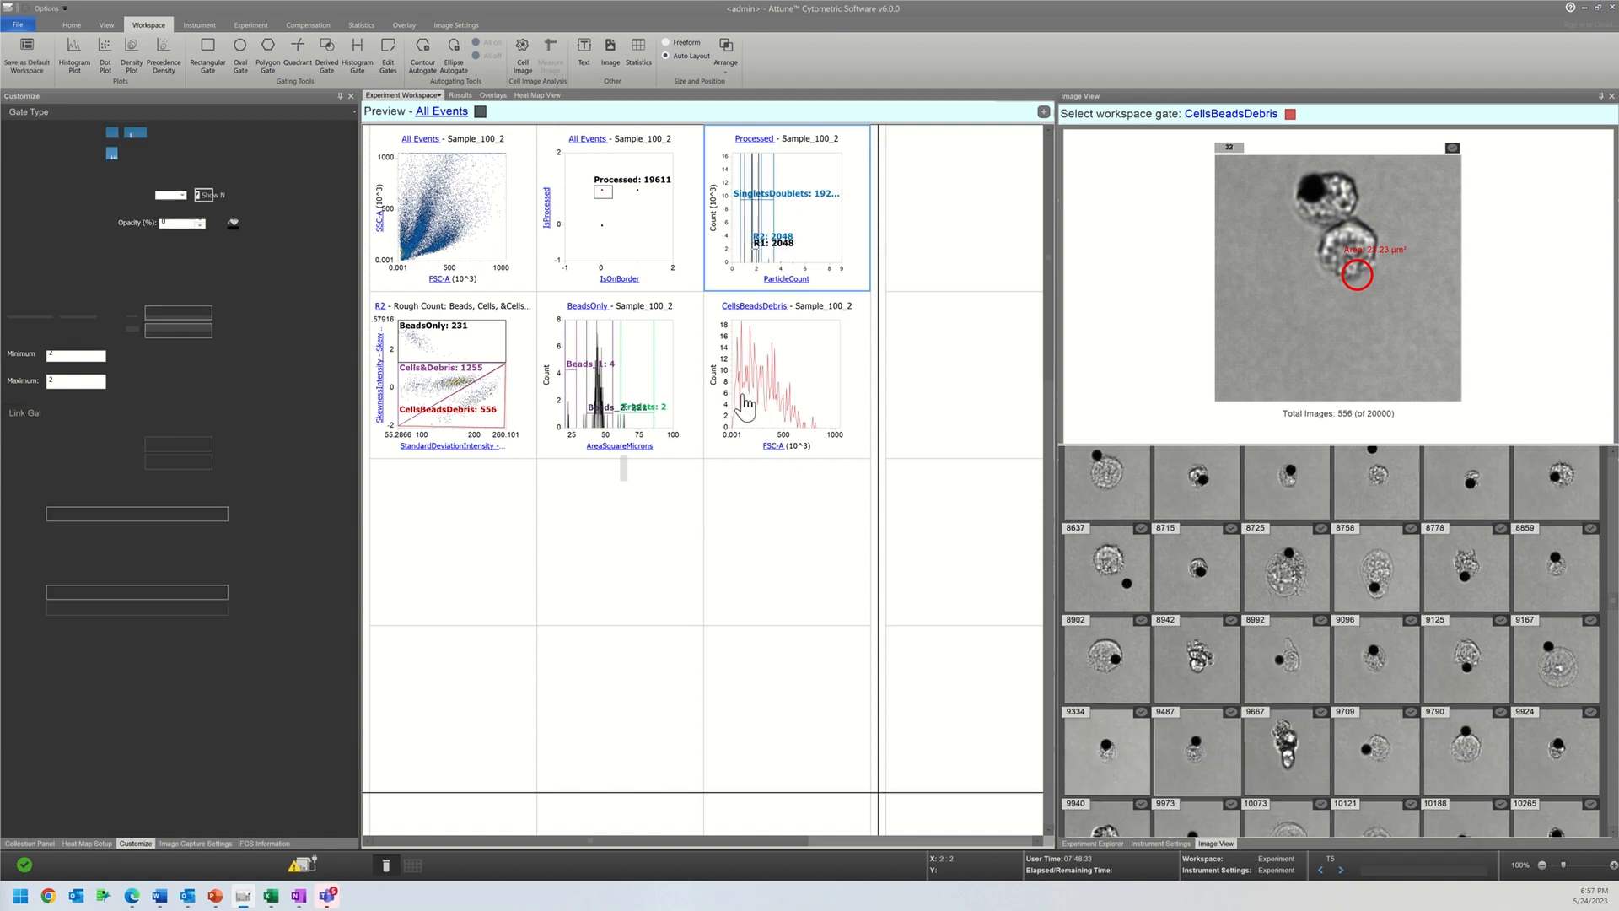
left_click(574, 307)
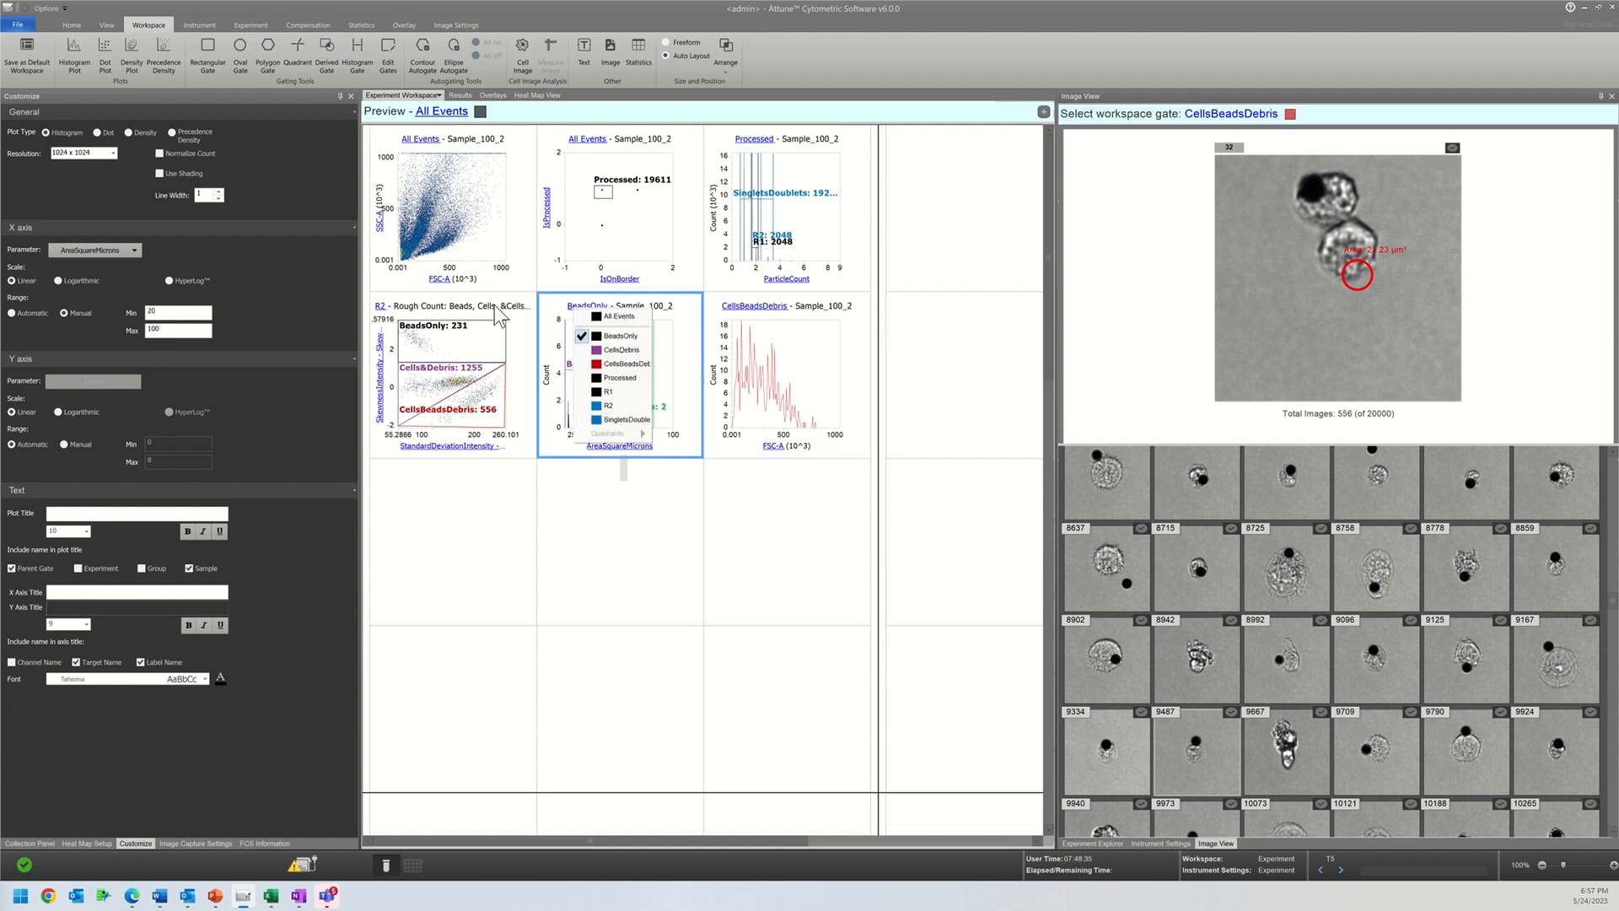
left_click(456, 317)
left_click(379, 306)
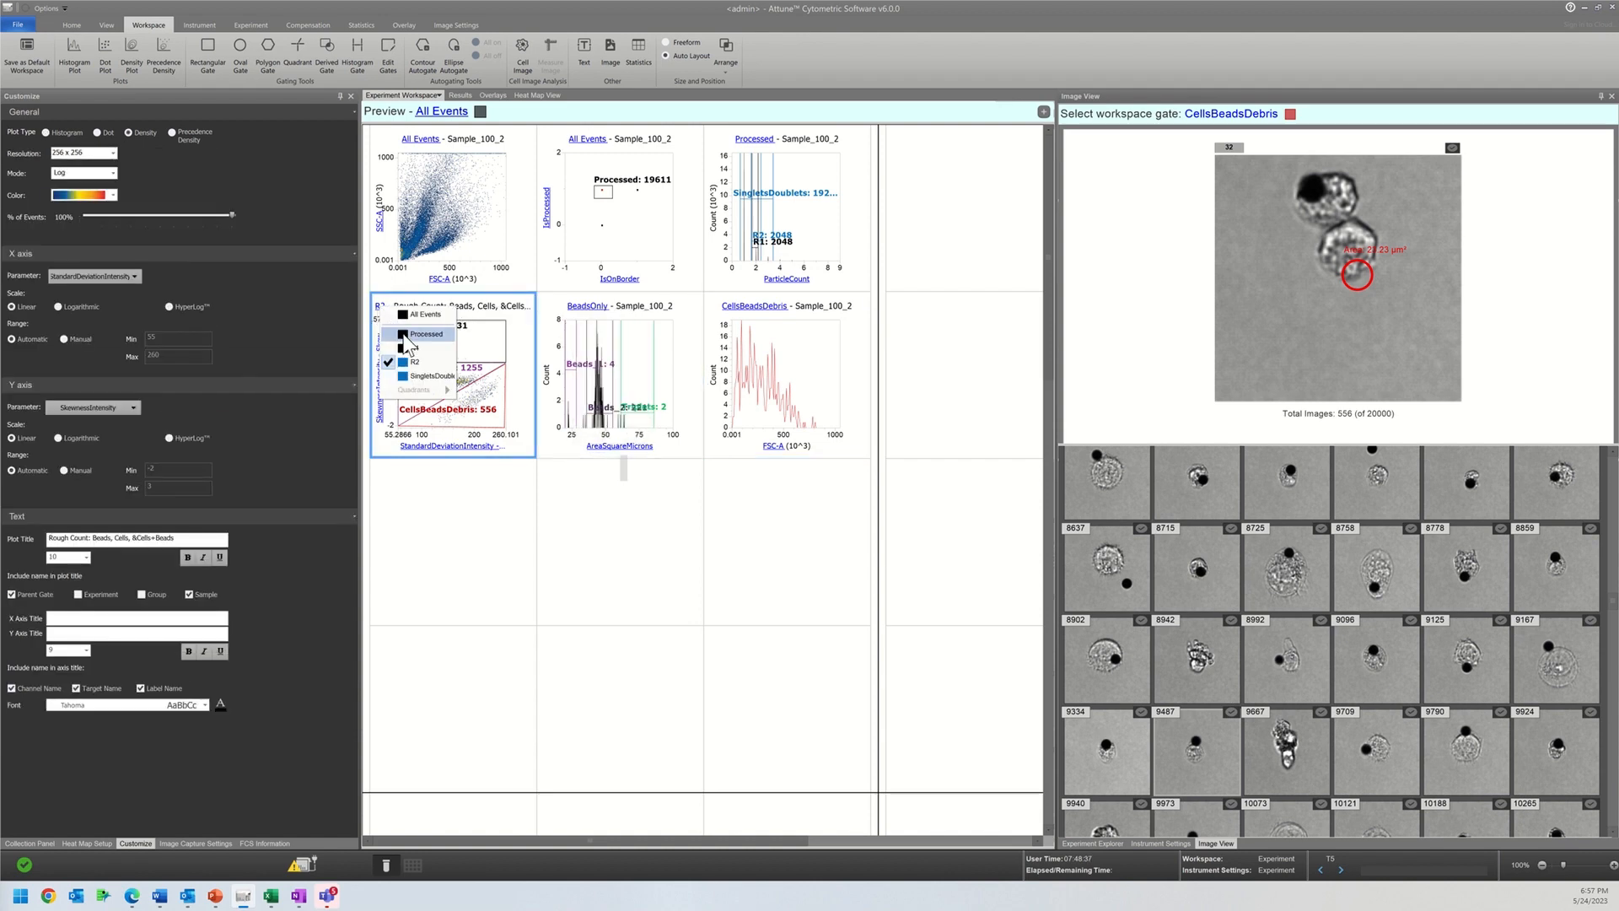
left_click(414, 376)
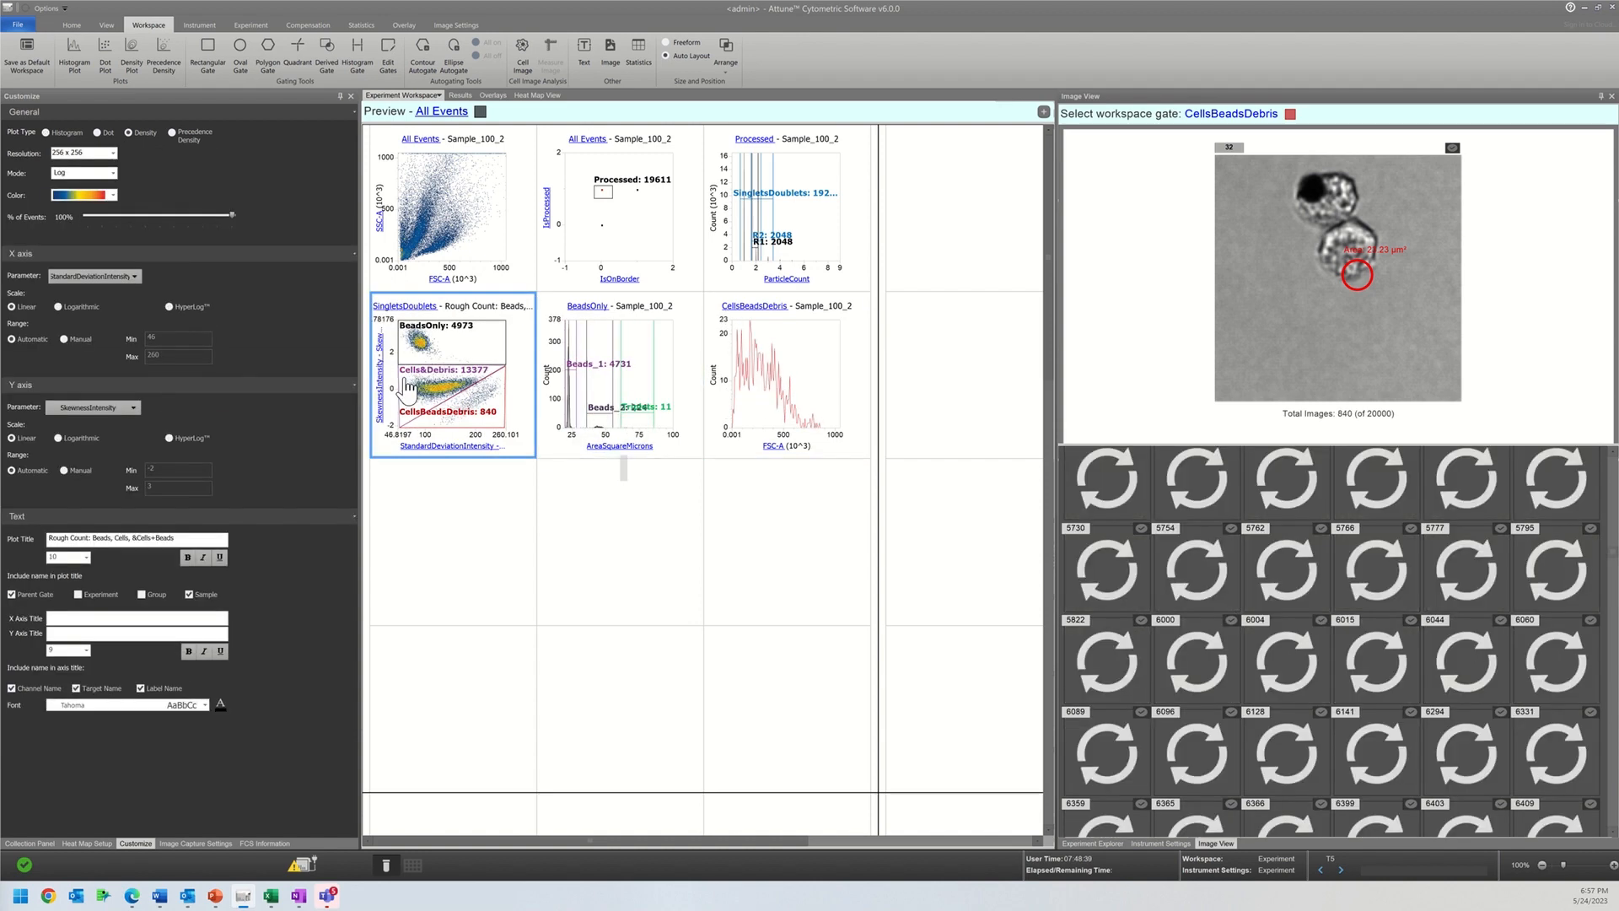
Step: Keep CellsBeadsDebris as the parent gate of the FSC-A histogram and change its X axis parameter to the CircularityPercent shape feature
left_click(748, 310)
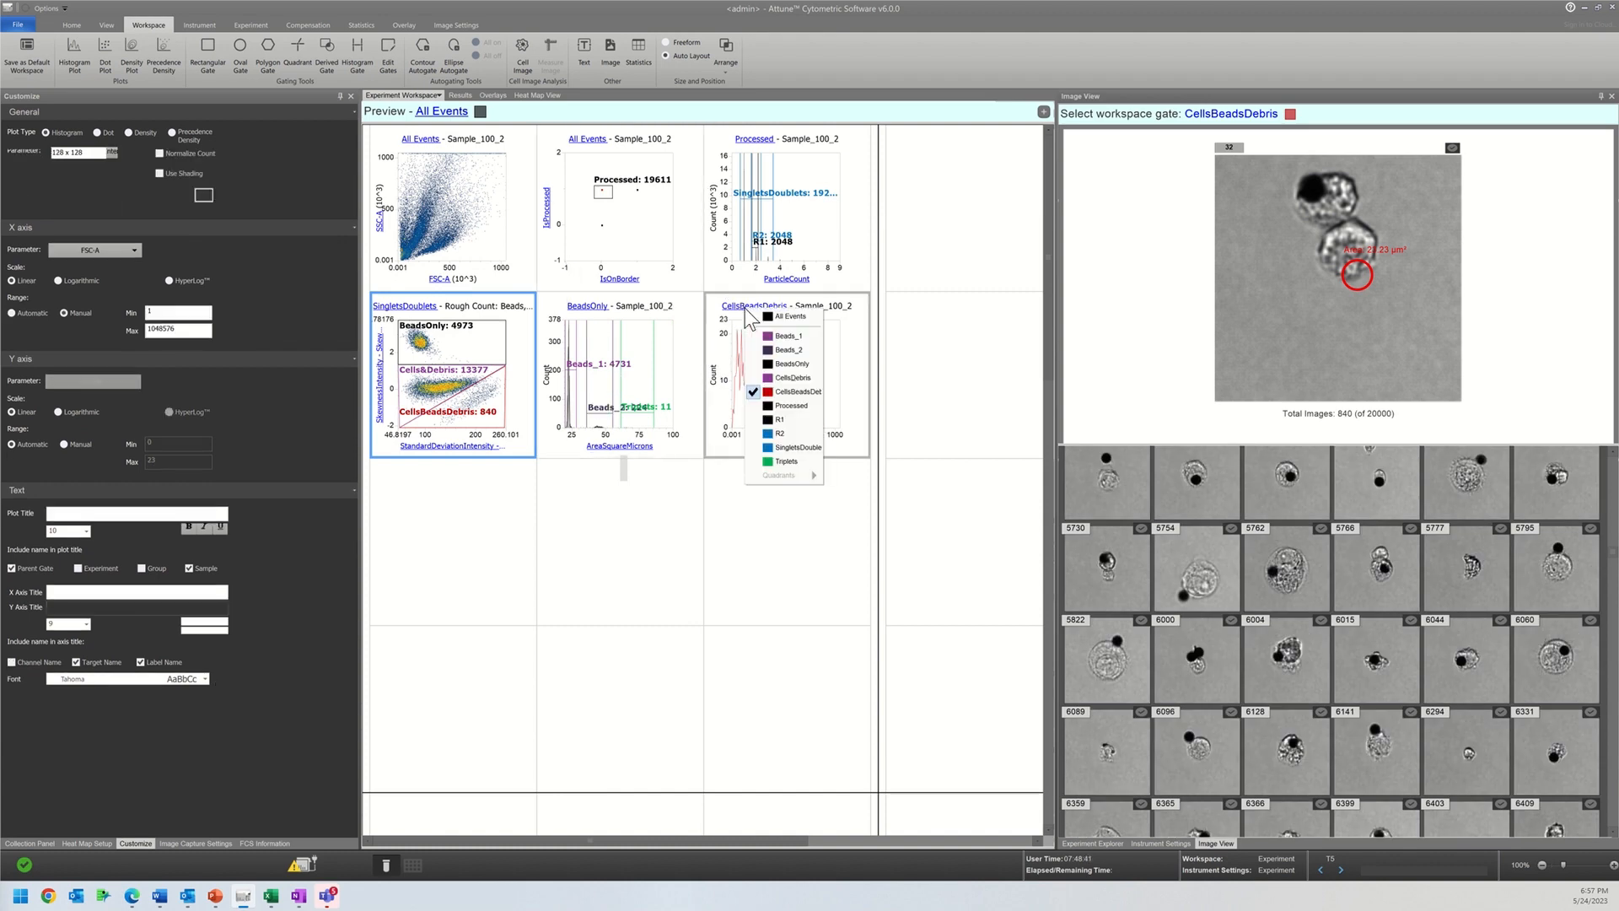
left_click(765, 393)
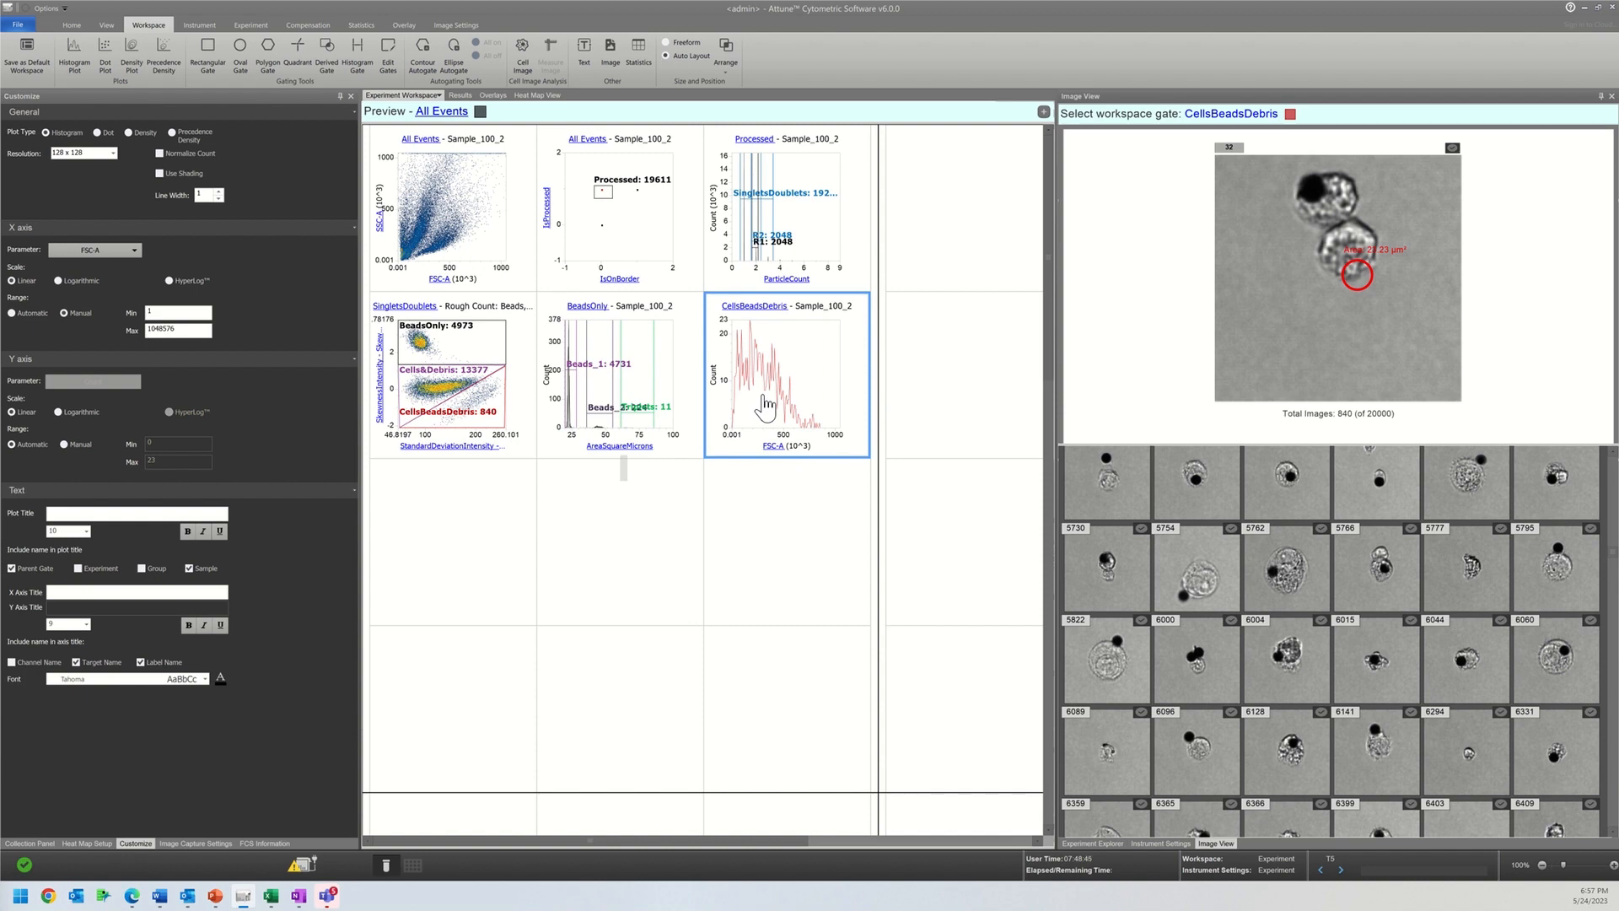
left_click(772, 445)
mouse_move(909, 723)
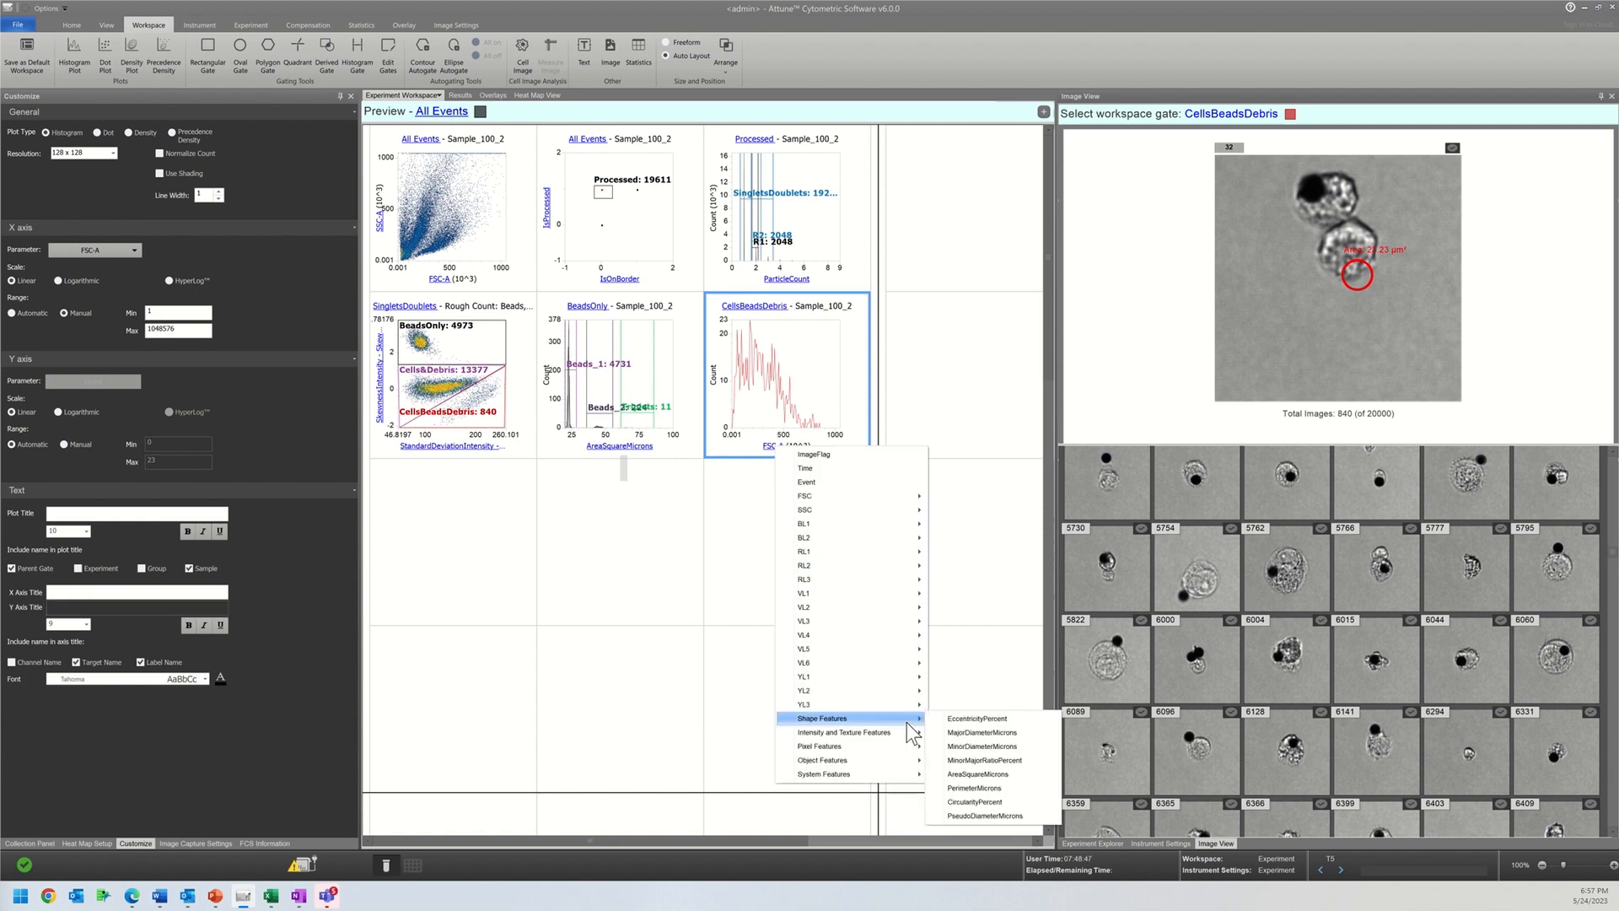
left_click(950, 816)
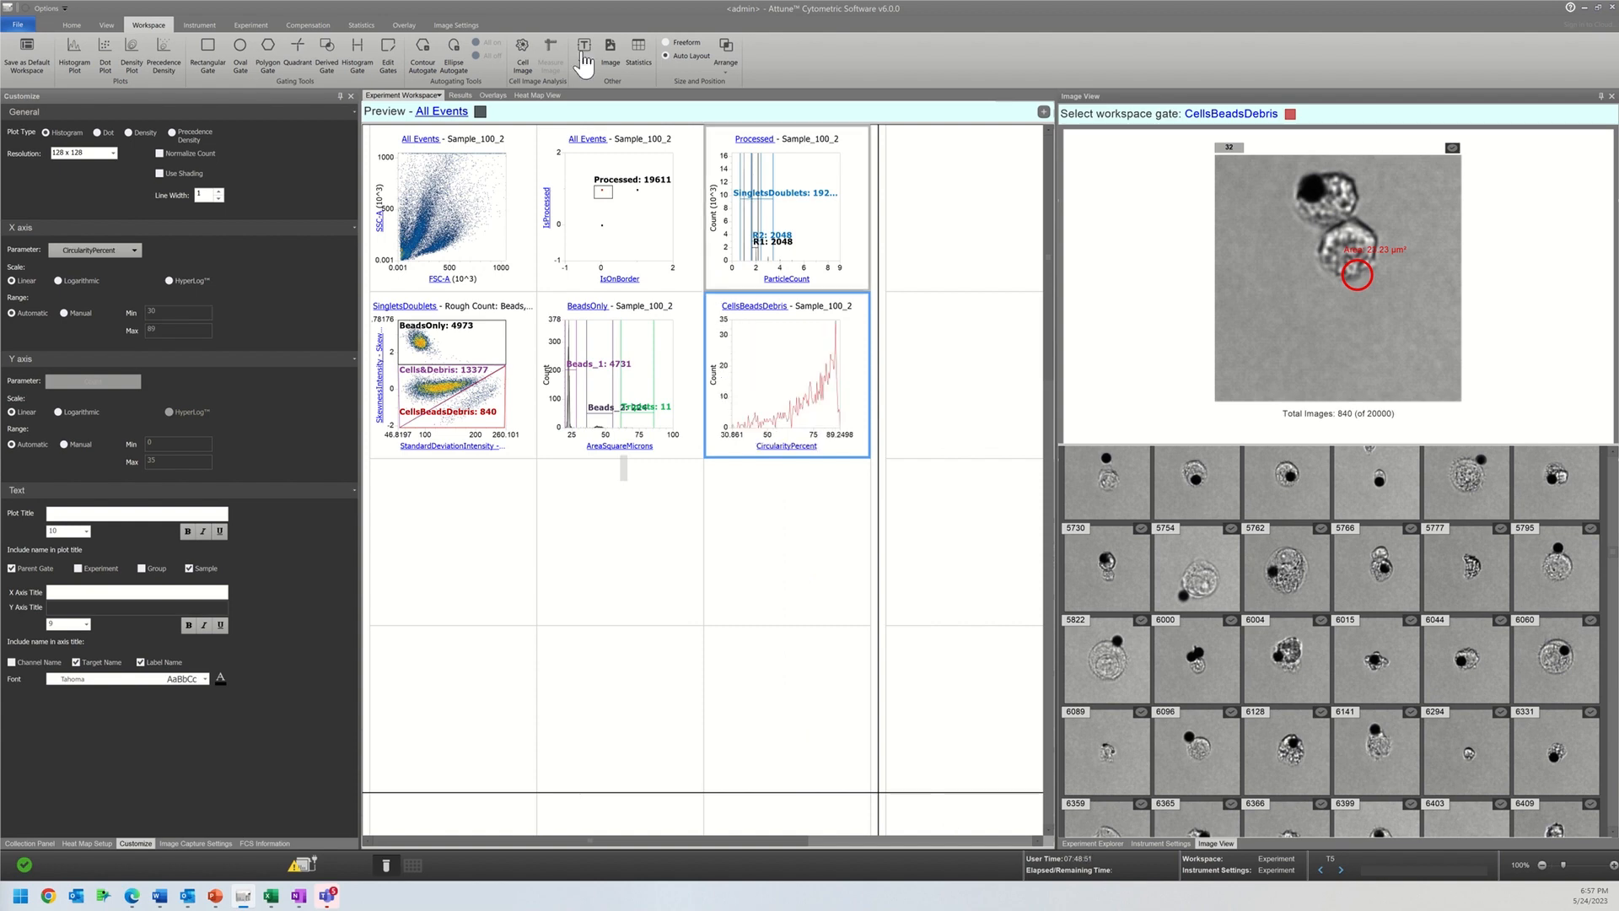
Step: Draw a histogram gate over the low-circularity half of the CellsBeadsDebris CircularityPercent plot and look through the images in that gate
left_click(356, 55)
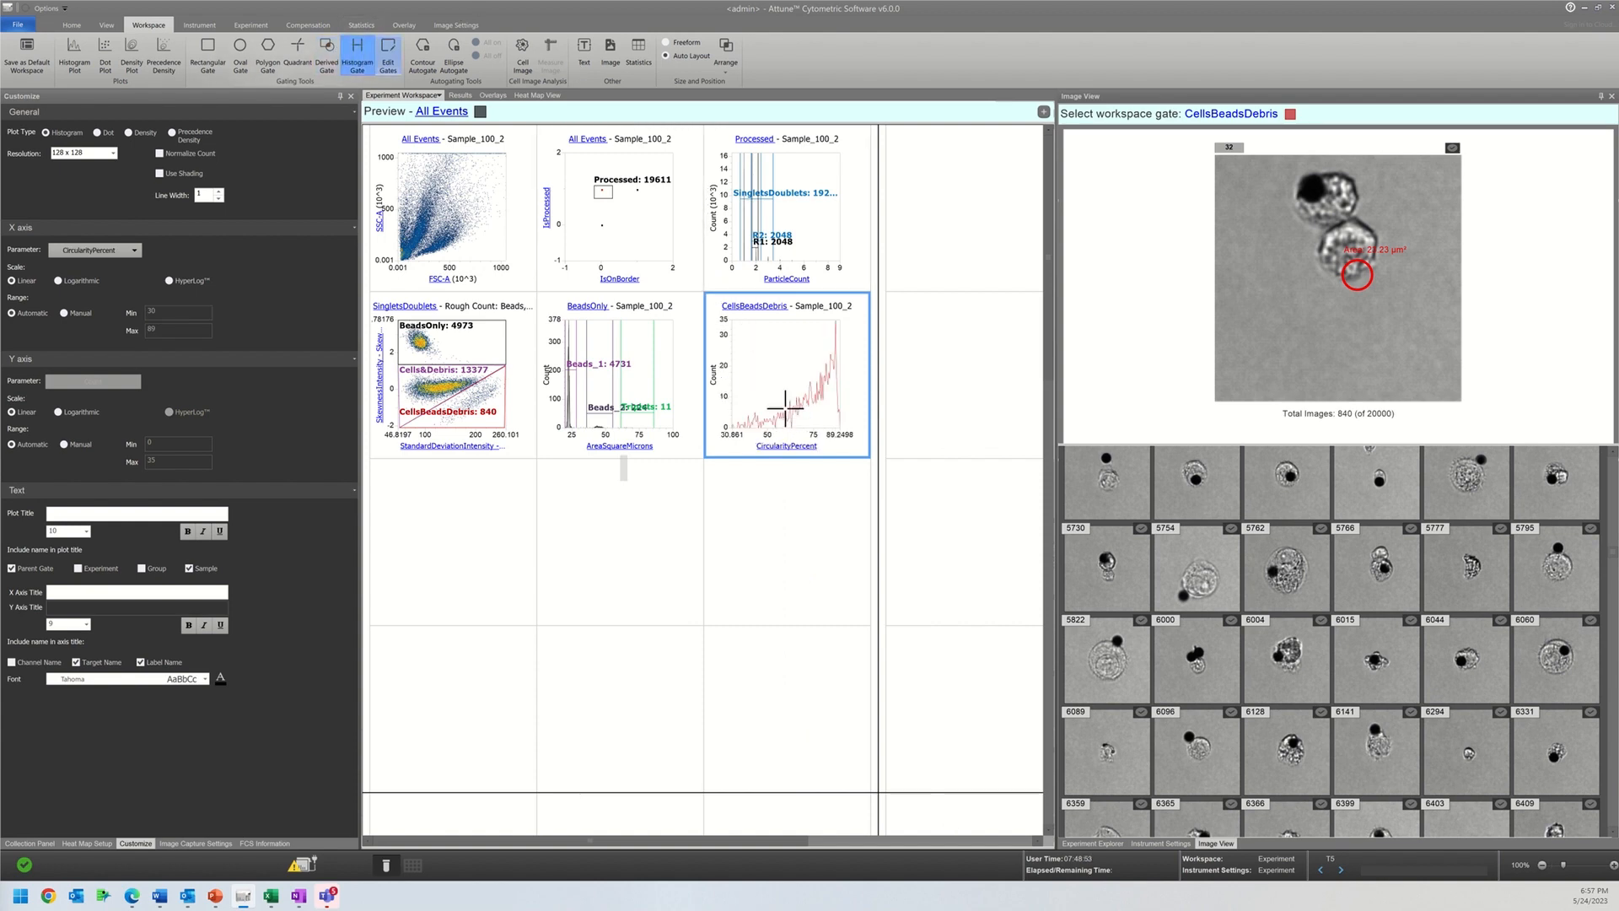
left_click_drag(718, 405, 785, 406)
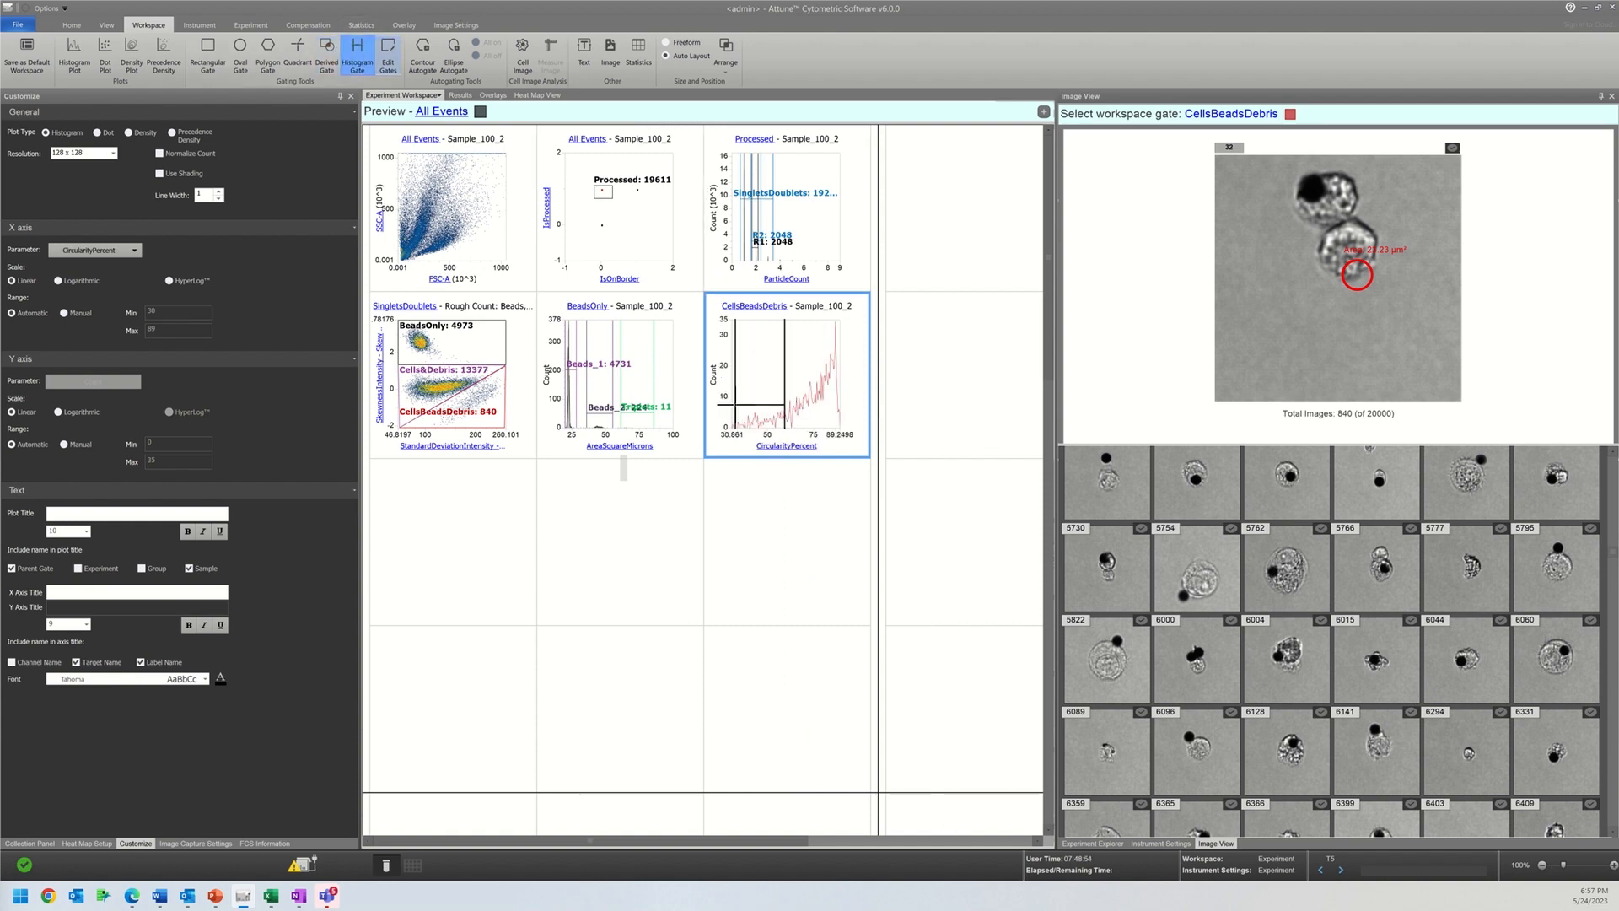
left_click(1226, 119)
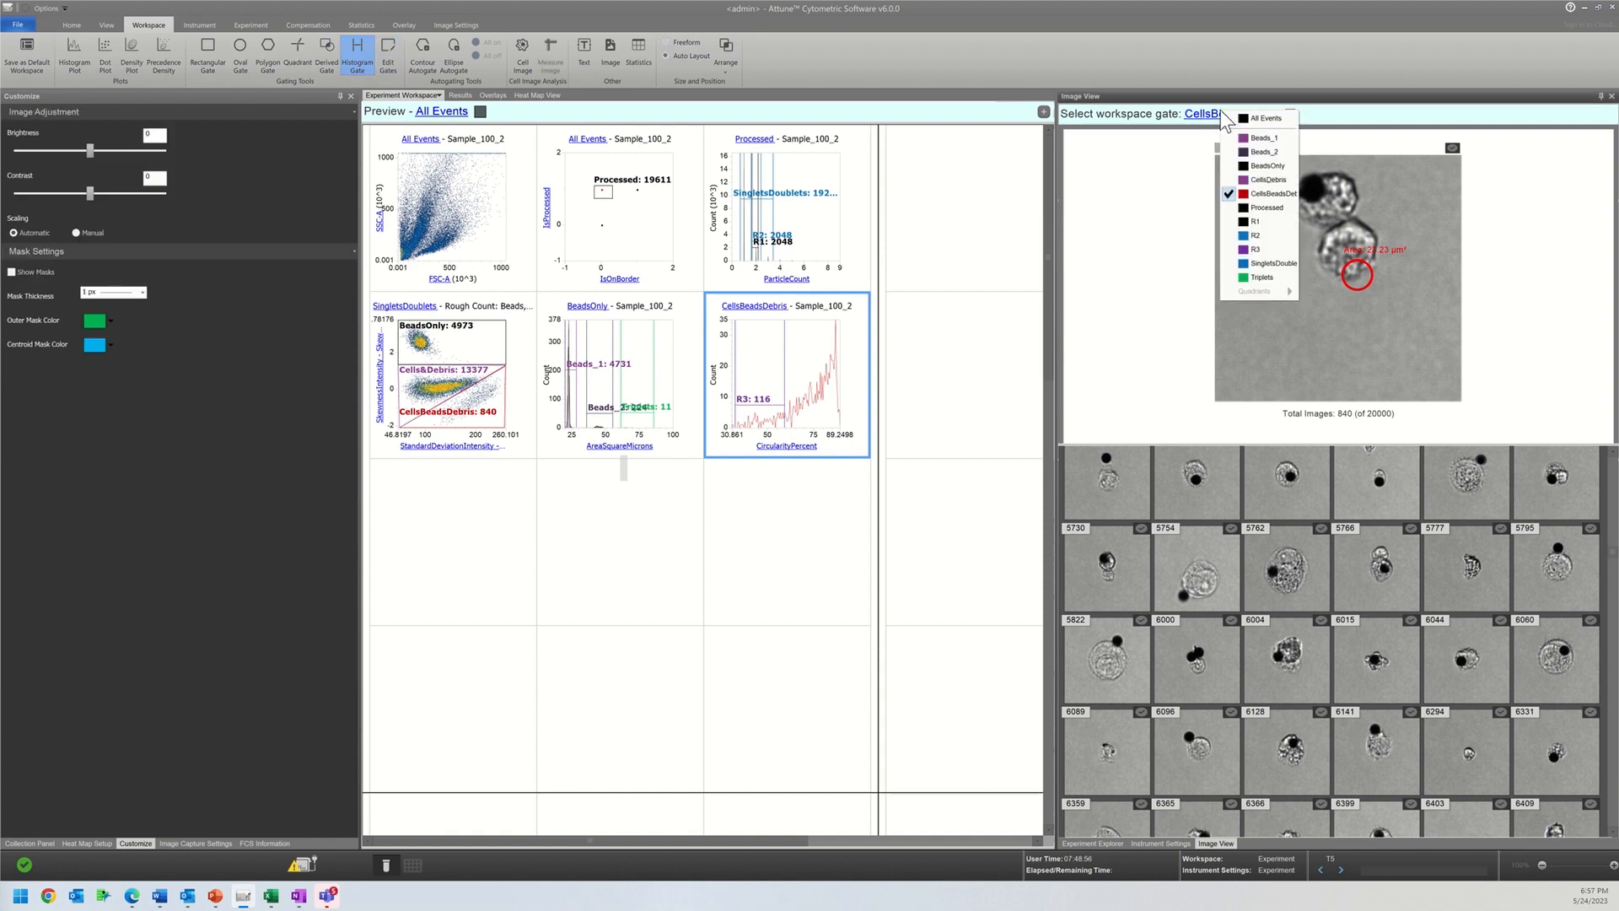
left_click(1259, 250)
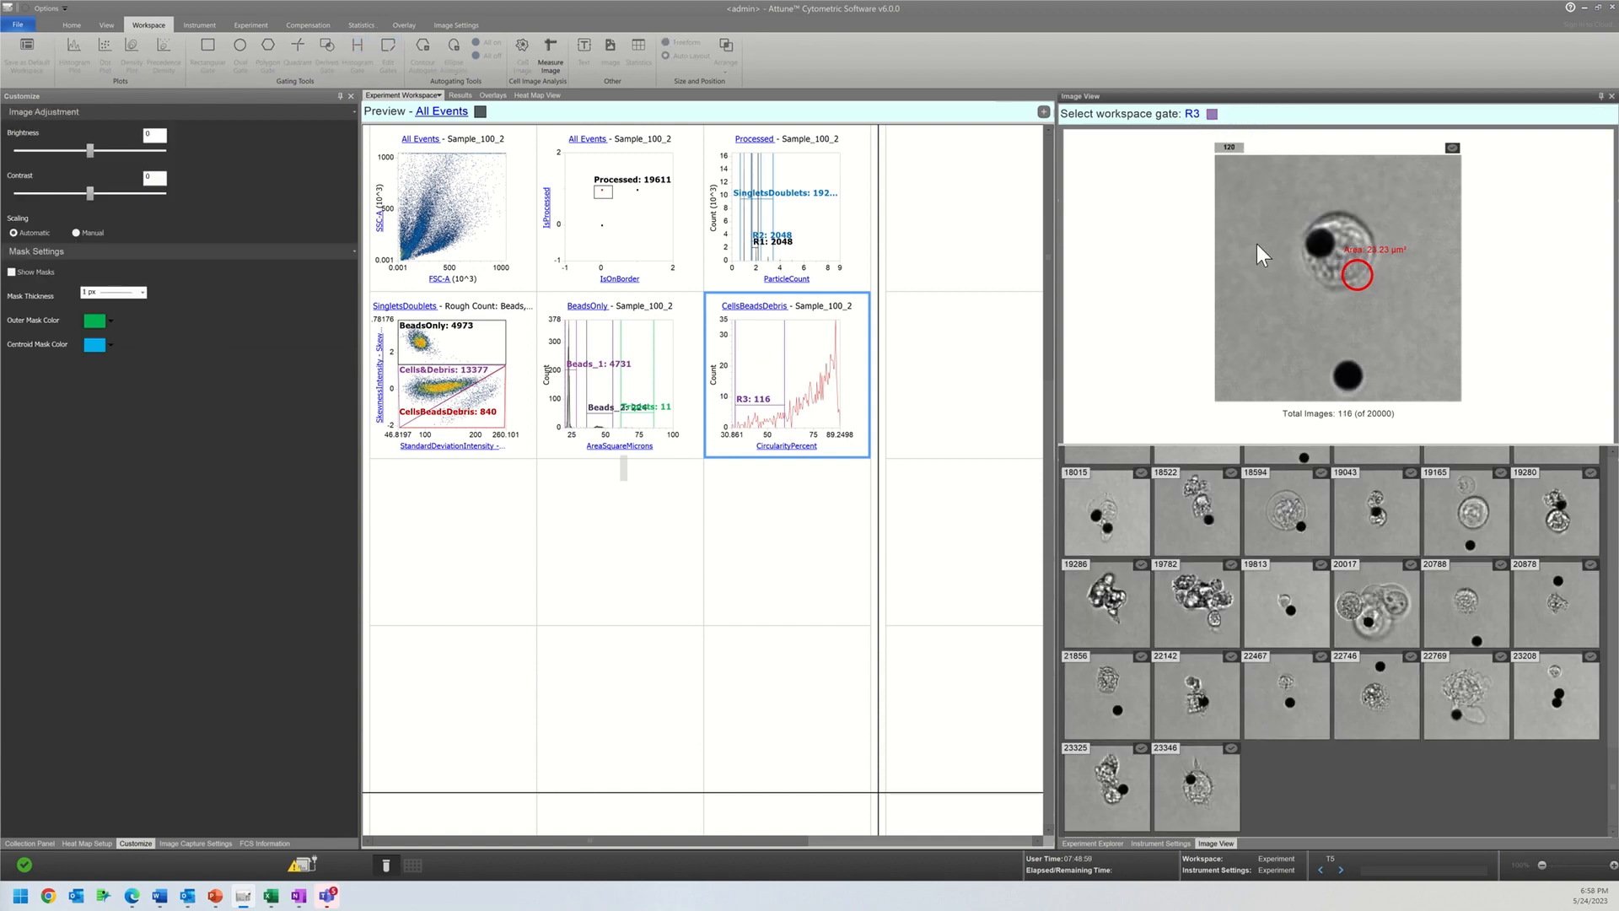
scroll(1315, 547, "up", 5)
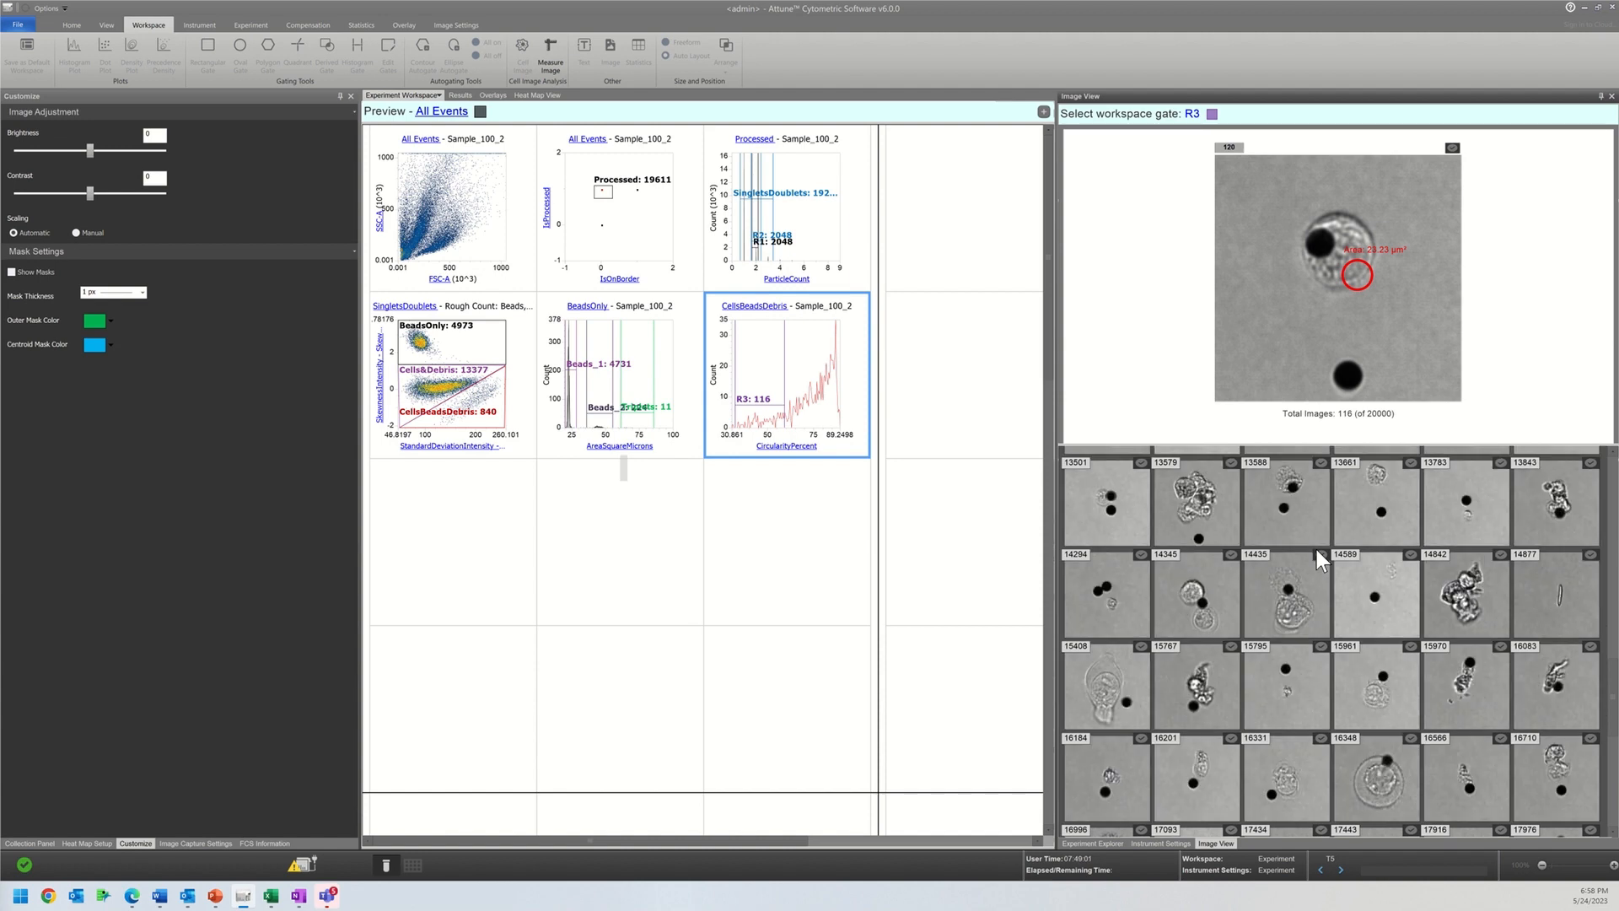
Step: Move gate R3 to the high-circularity peak of the CellsBeadsDebris histogram, narrowing its range to about 70 to 89
scroll(1314, 545, "up", 5)
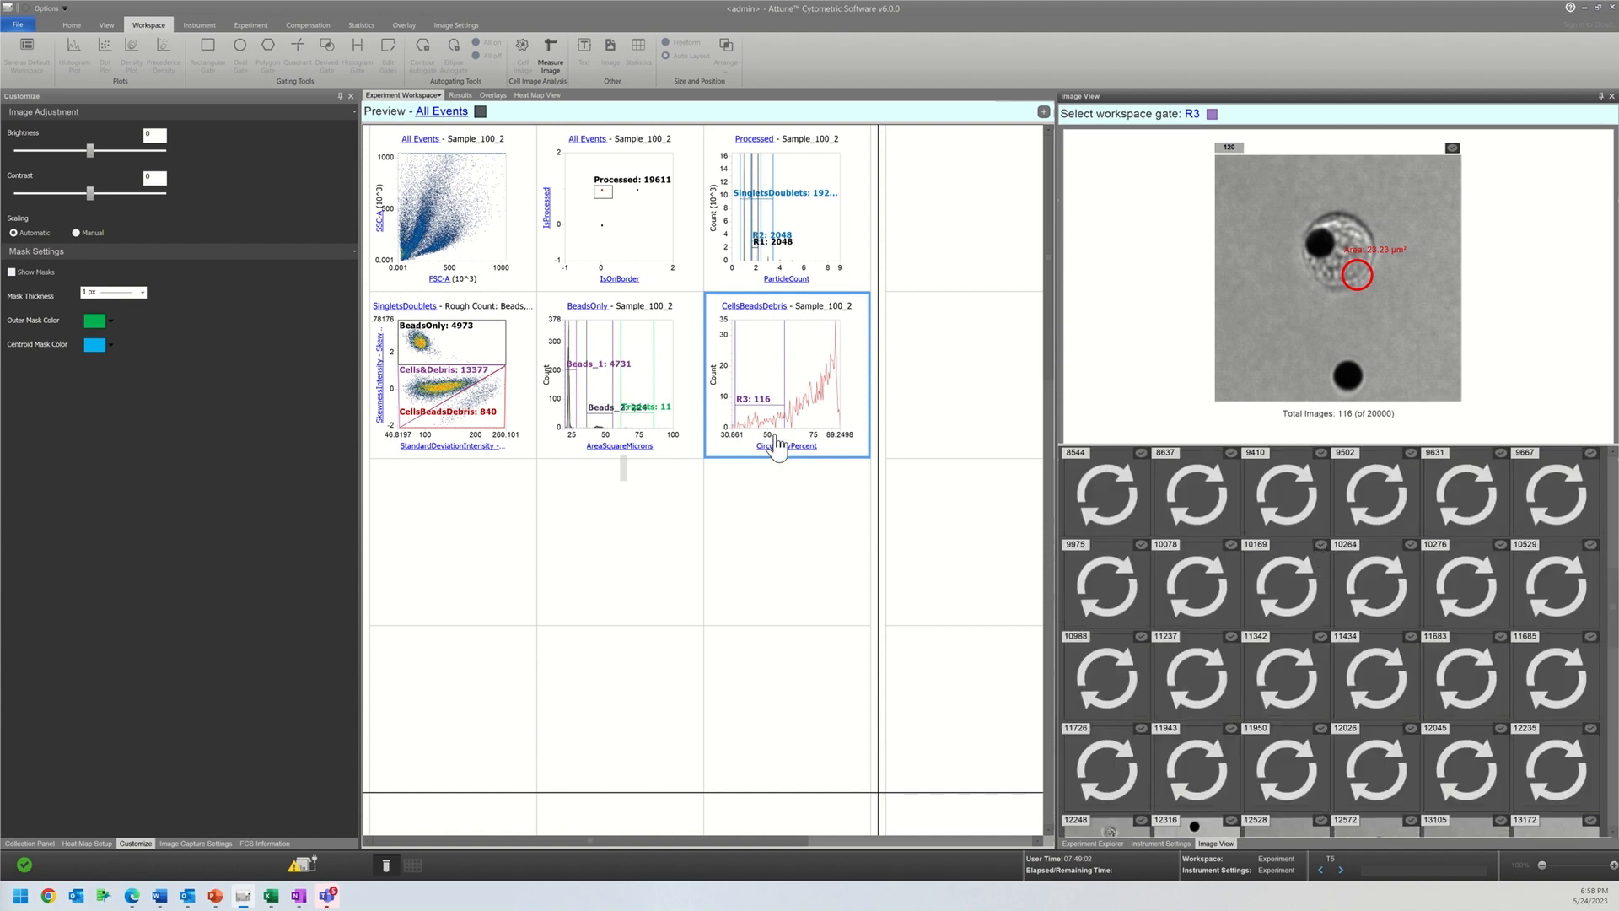
left_click_drag(778, 405, 844, 410)
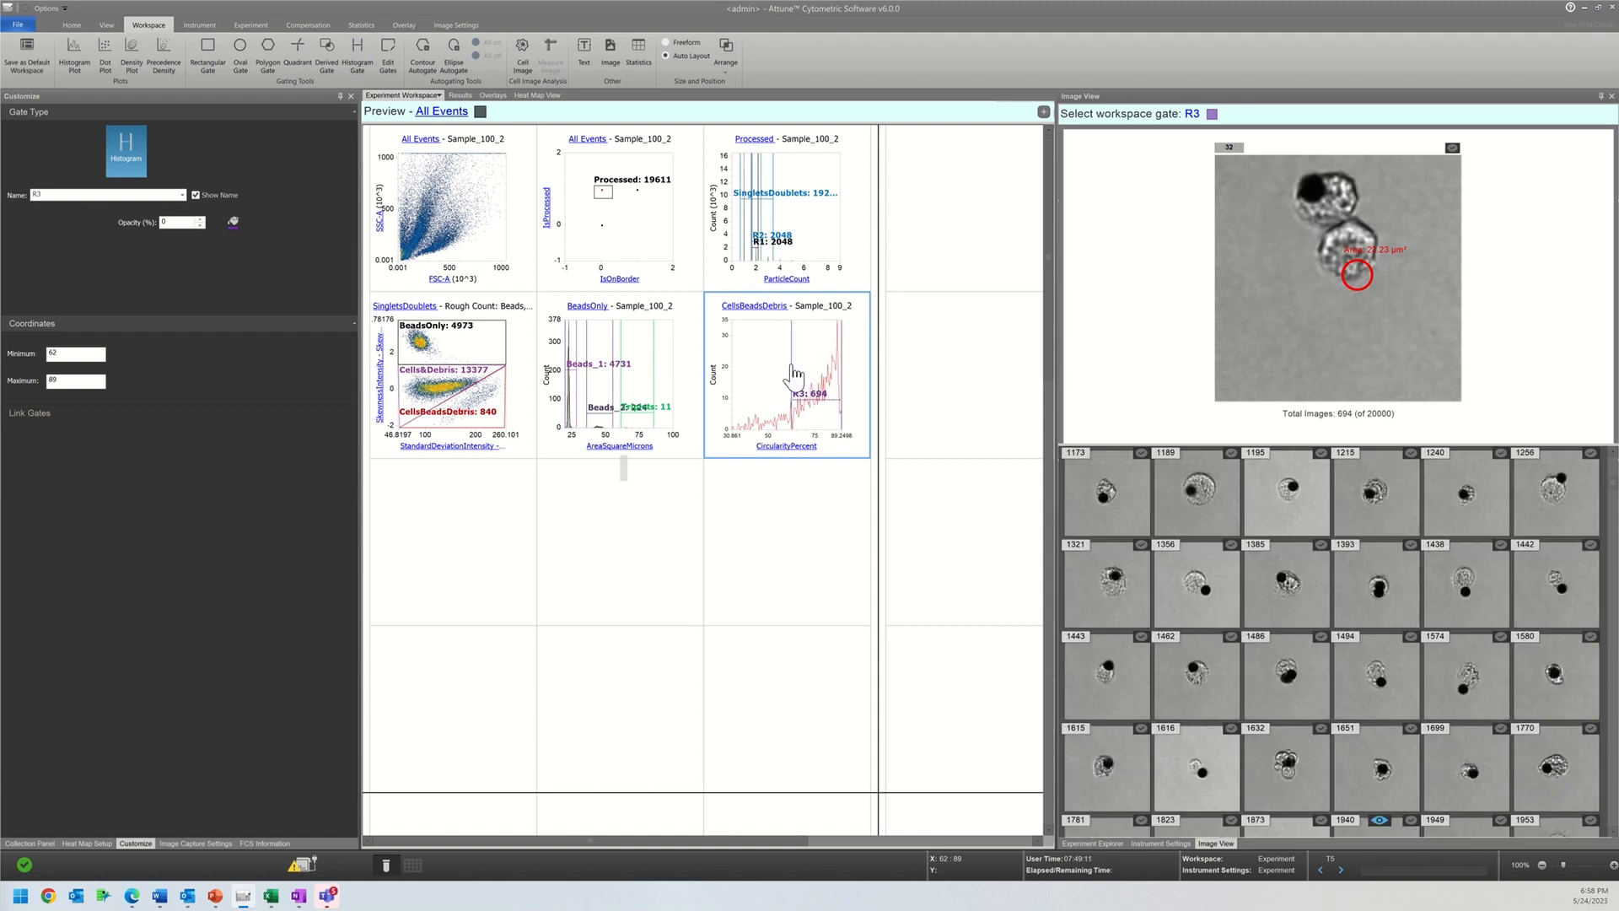
left_click_drag(794, 374, 804, 367)
Step: Change the X axis parameter of the CellsBeadsDebris histogram to the EccentricityPercent shape feature
left_click(786, 445)
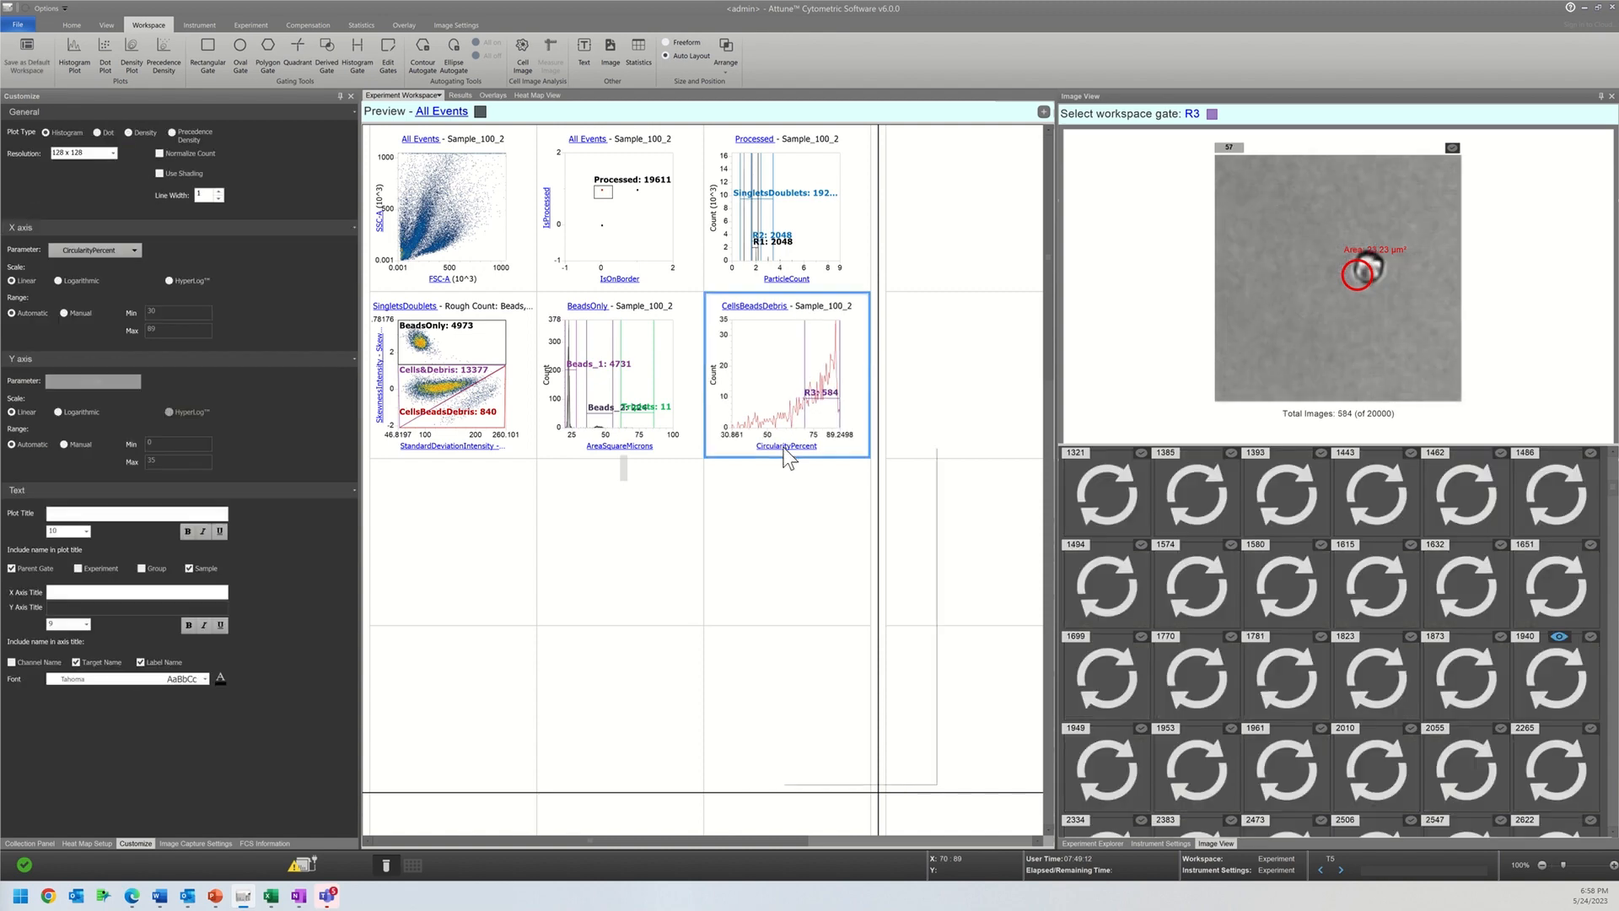
mouse_move(880, 777)
mouse_move(888, 718)
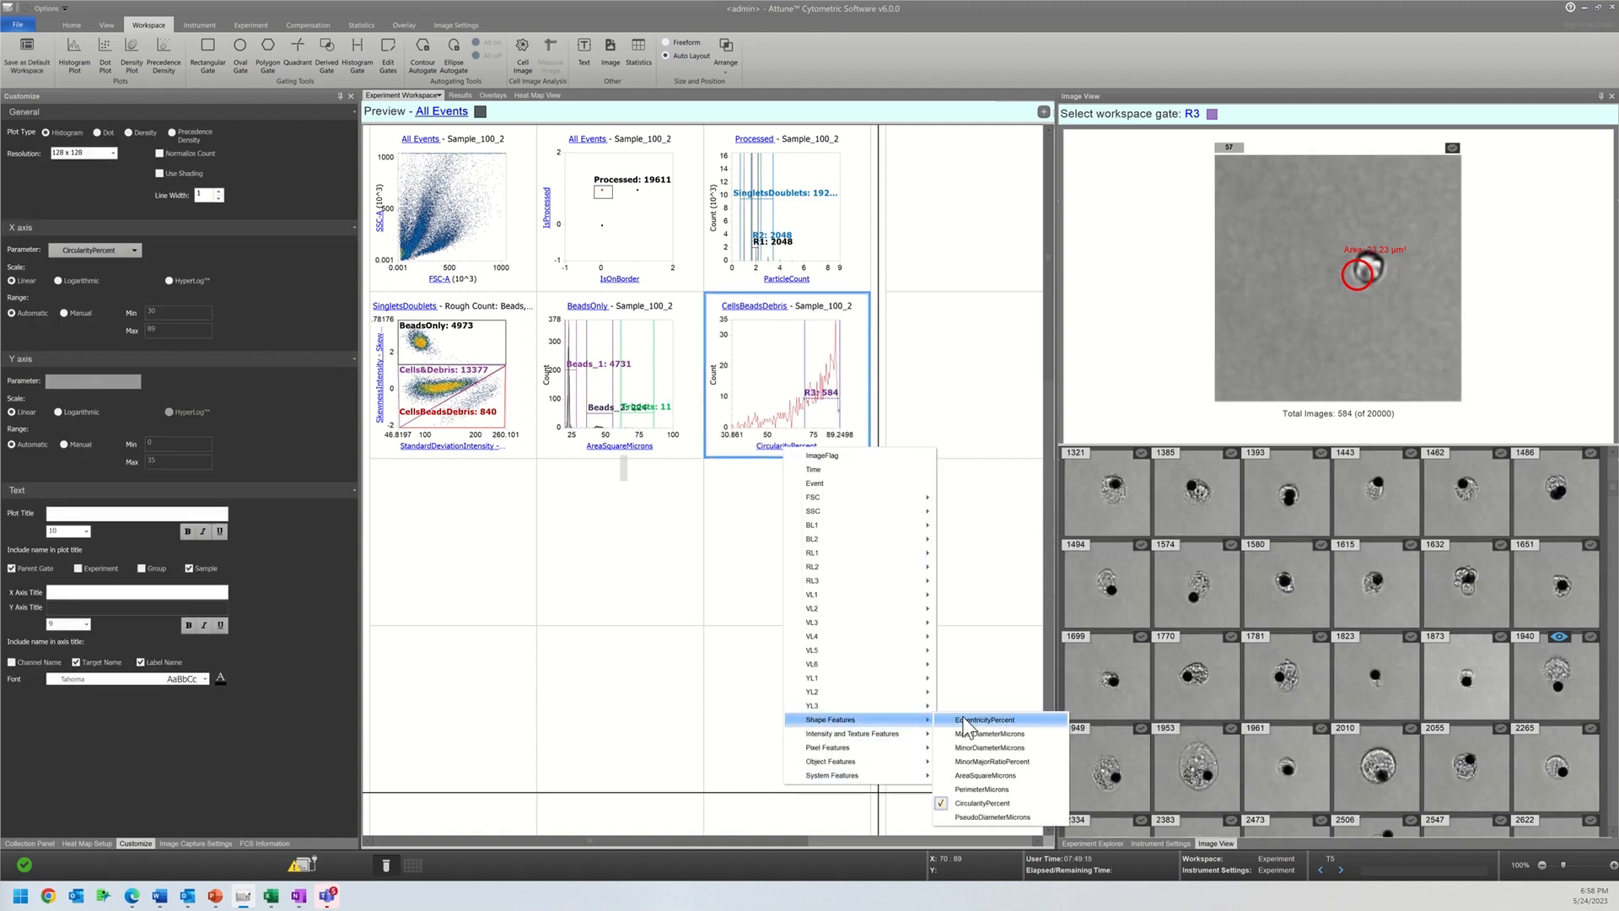
left_click(965, 720)
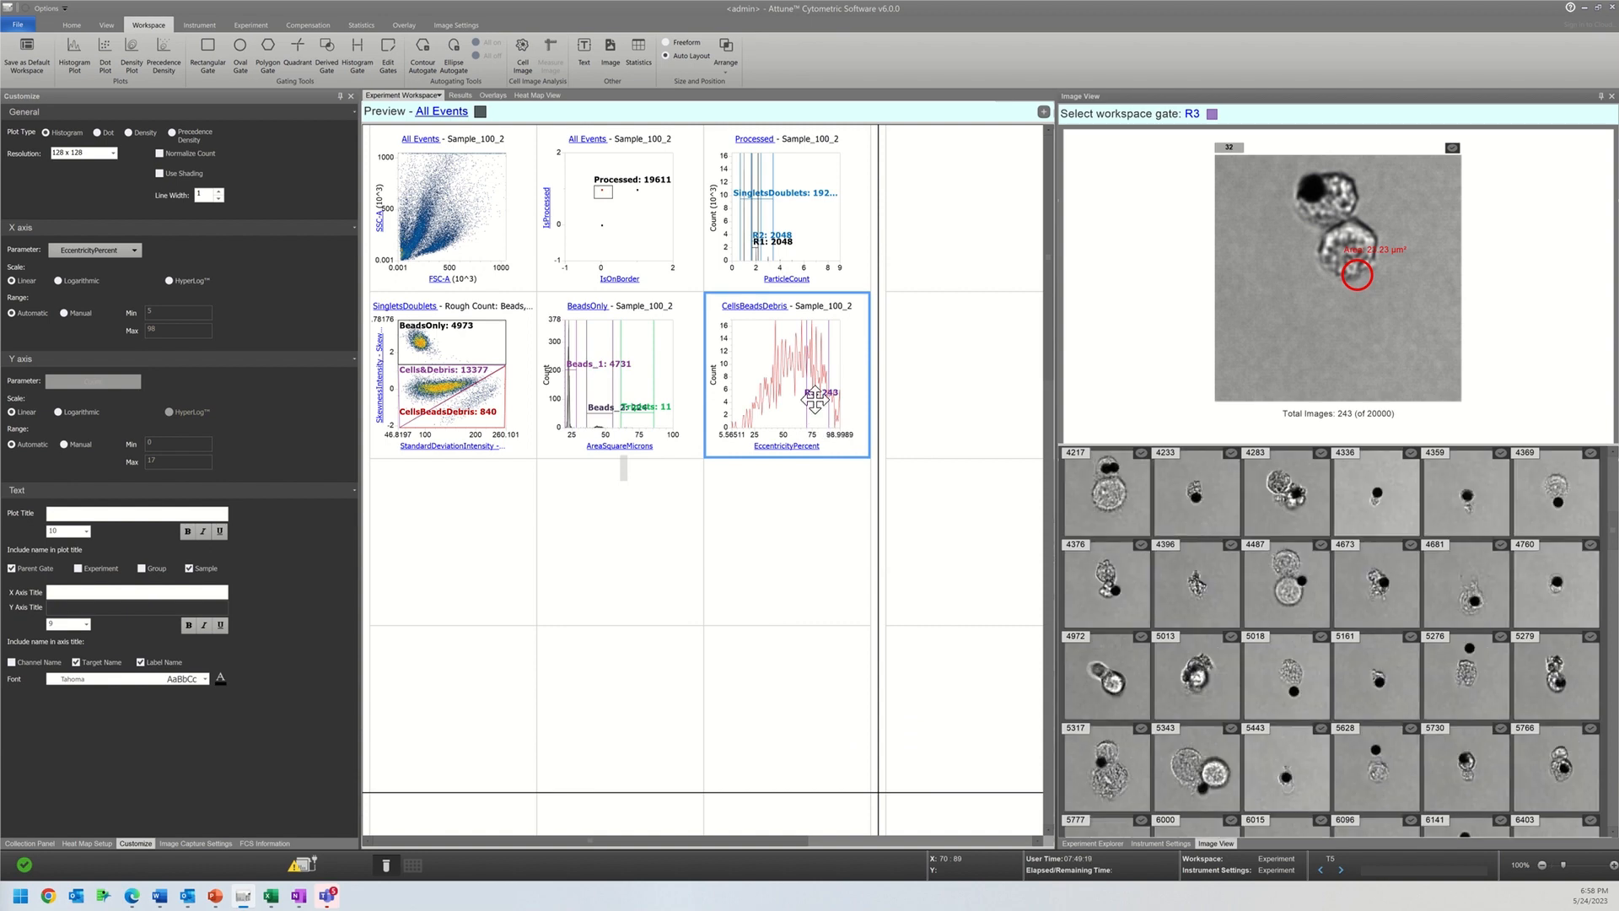
Step: Move gate R3 to the low-eccentricity end, spanning about 14 to 50, and look through the gated images
left_click_drag(815, 398, 750, 395)
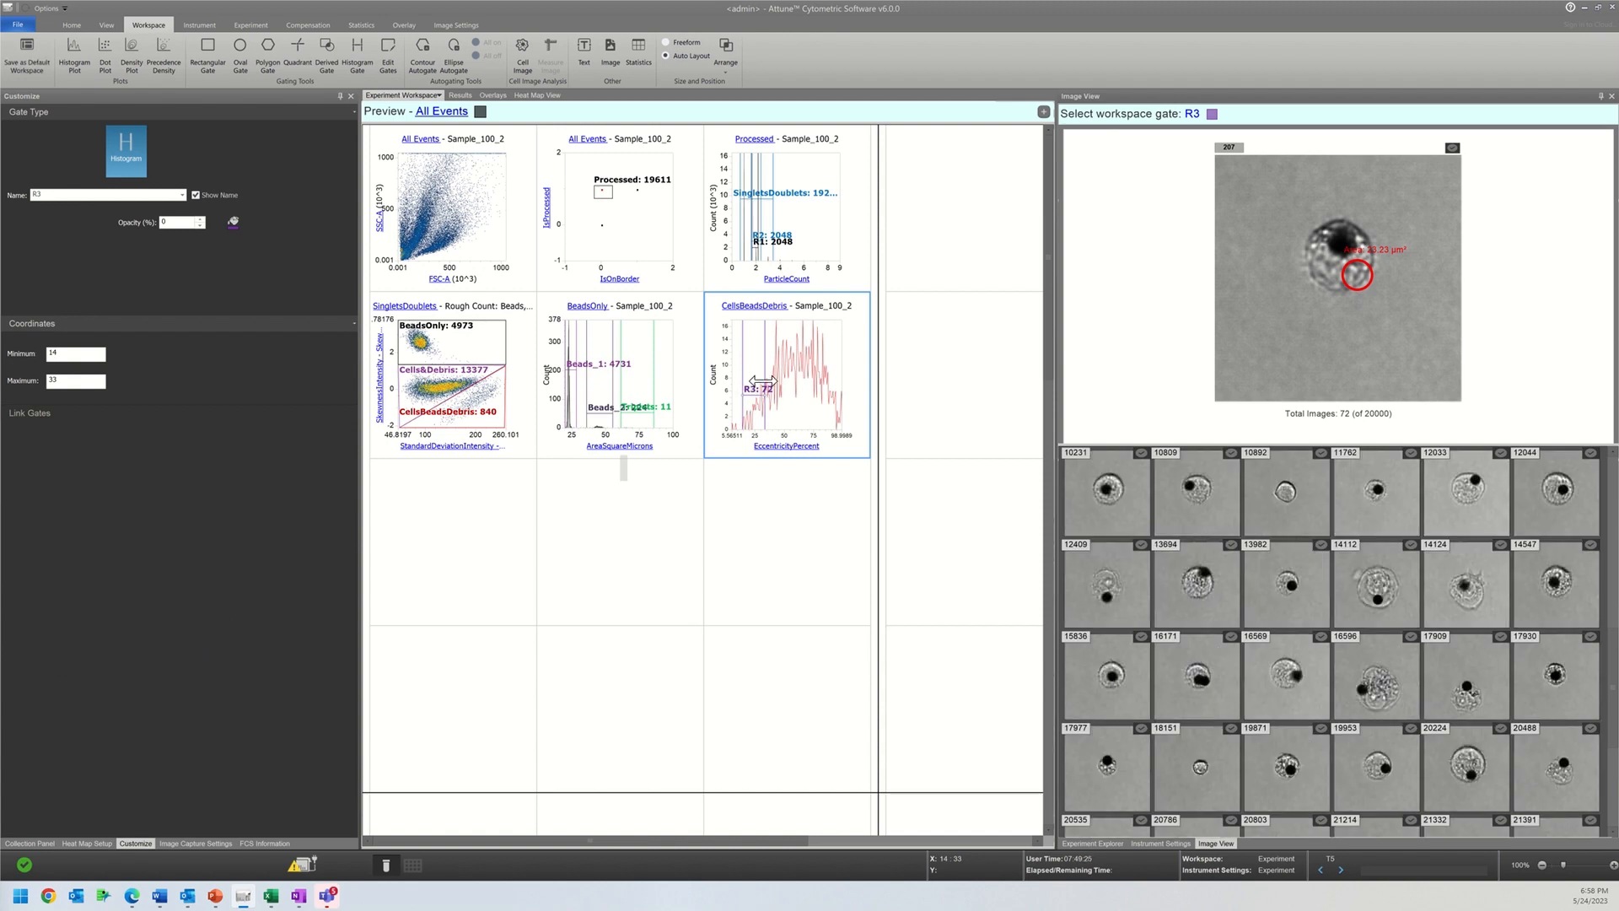
left_click_drag(798, 381, 784, 383)
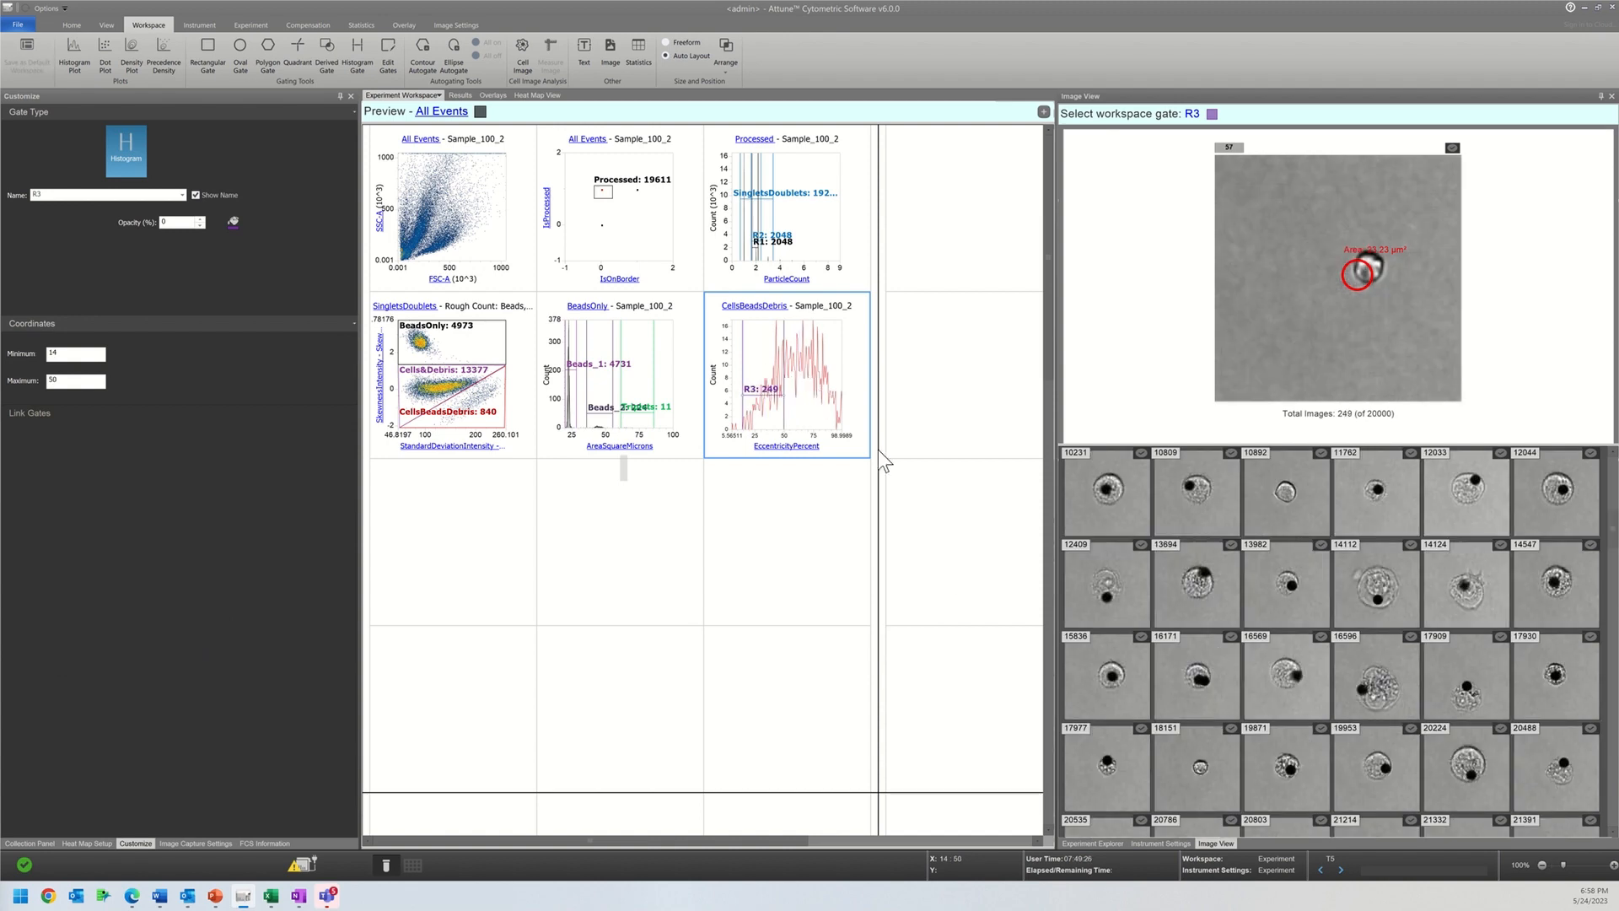
scroll(1262, 741, "down", 5)
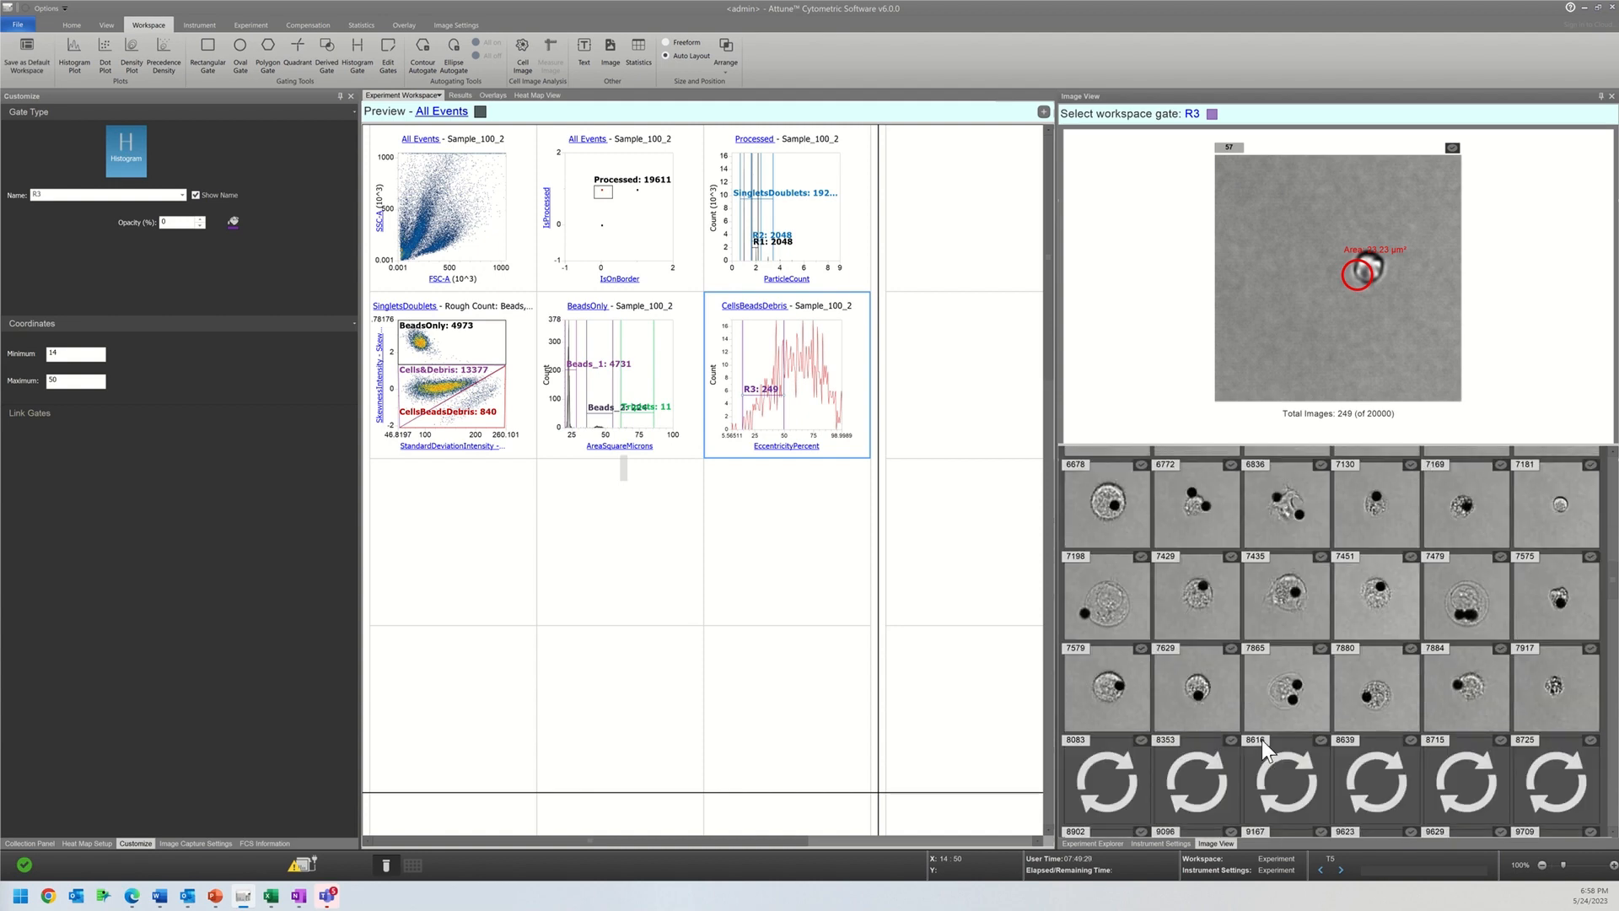
scroll(1261, 740, "down", 2)
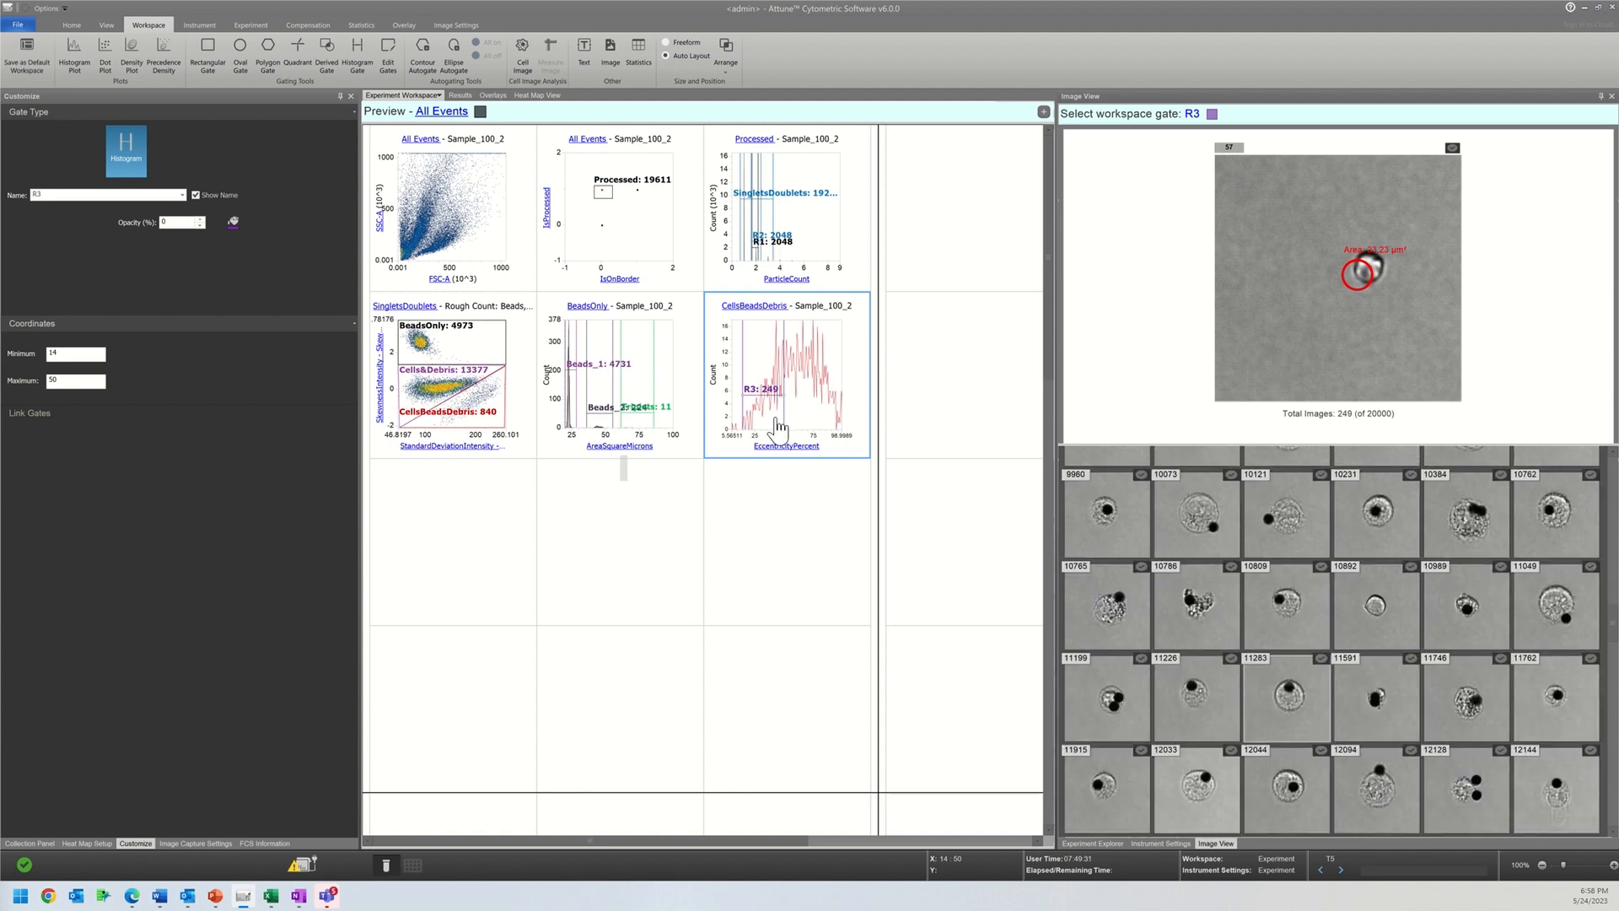
Step: Shift gate R3 to about 50 to 75 on the EccentricityPercent histogram and extend its minimum down to about 23
left_click_drag(760, 362, 813, 364)
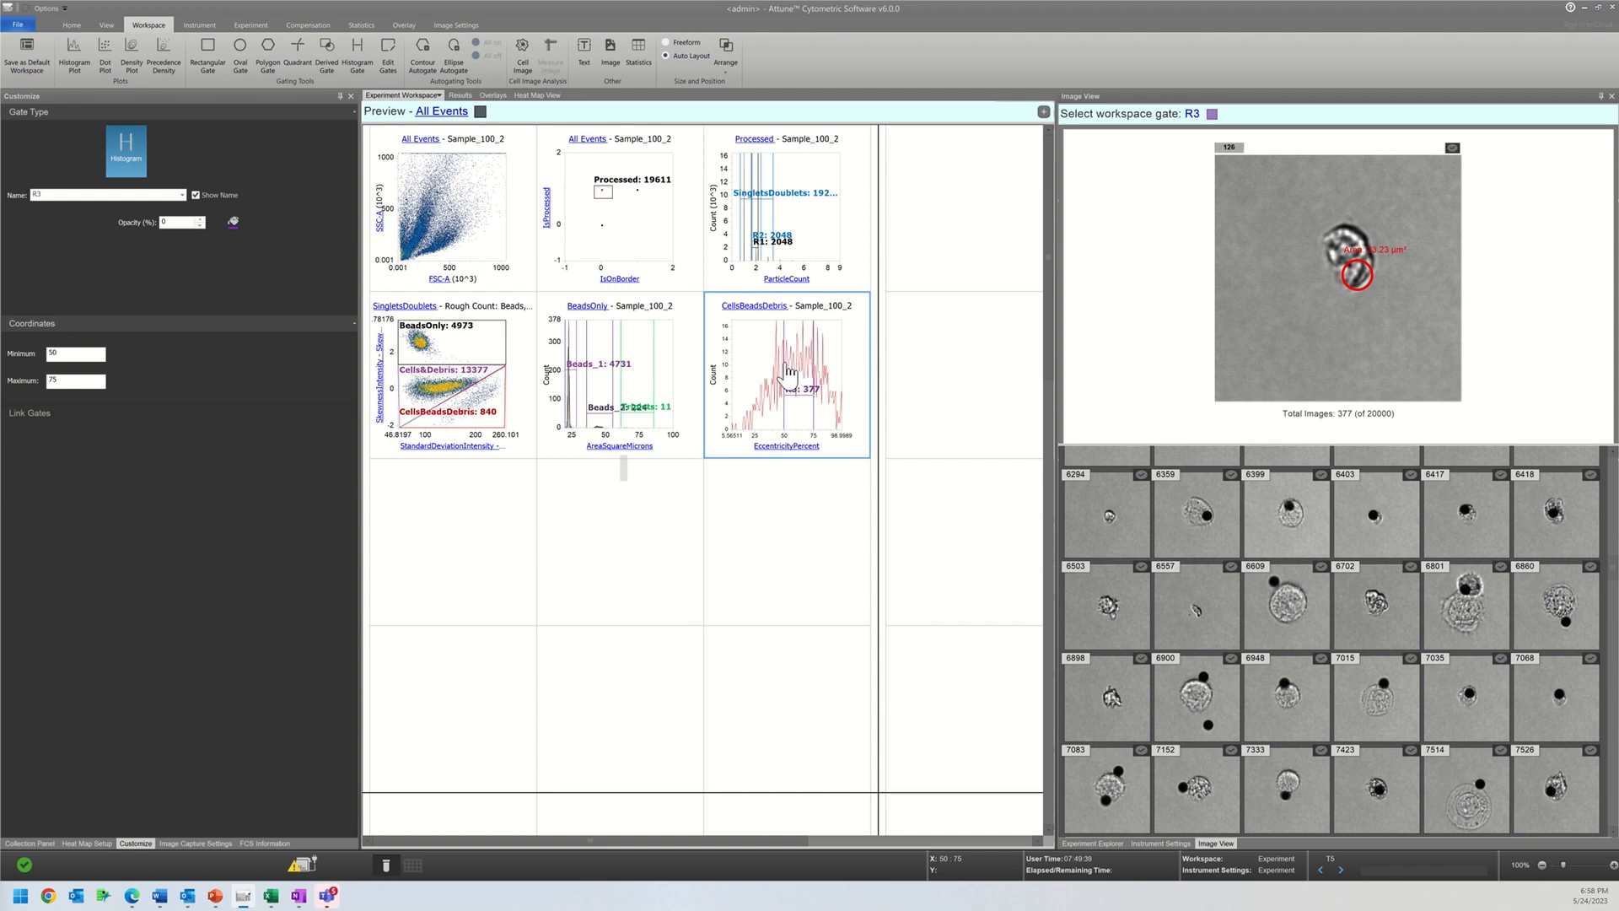
left_click_drag(786, 371, 750, 369)
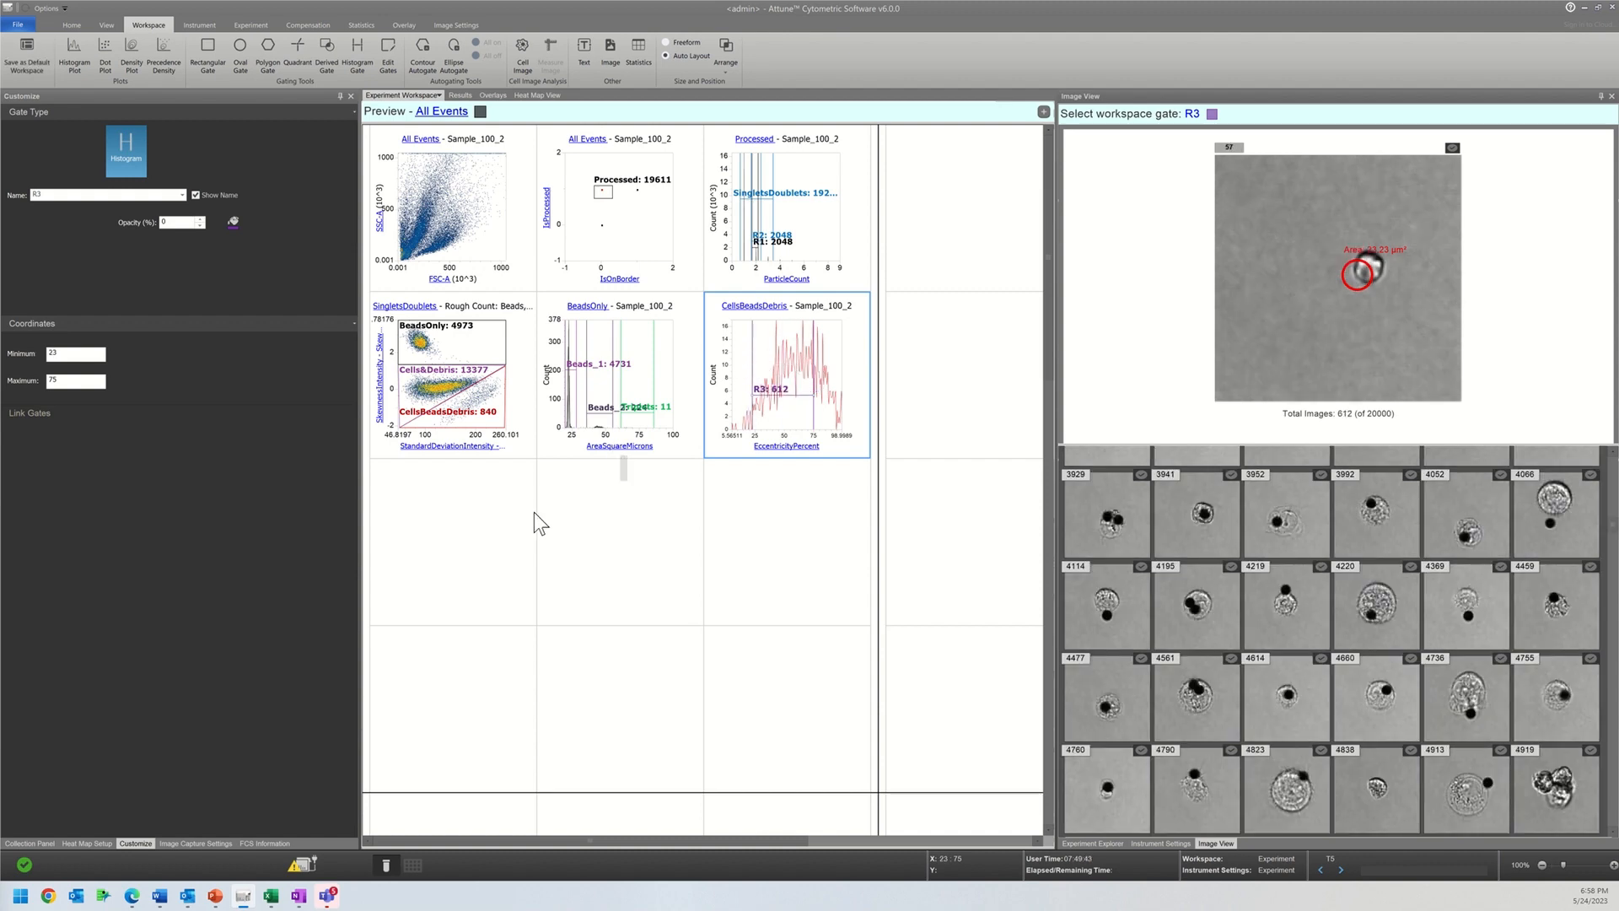
Step: Insert a histogram plot in the empty cell below the Rough Count density plot and set its X axis parameter to BL1-A
right_click(474, 499)
mouse_move(490, 507)
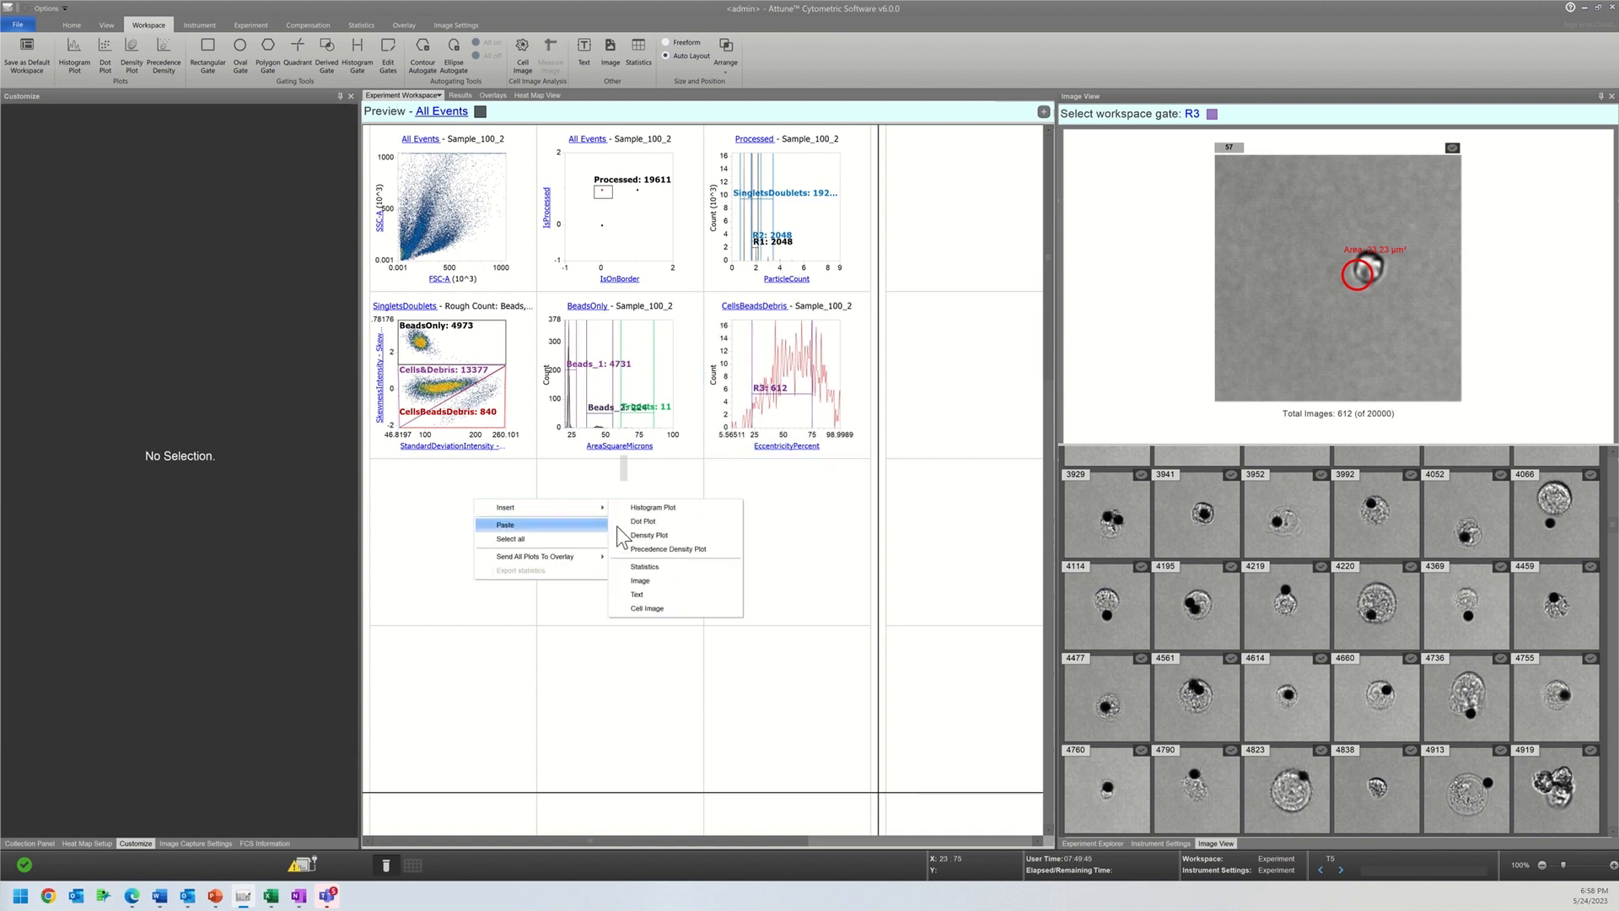
left_click(651, 507)
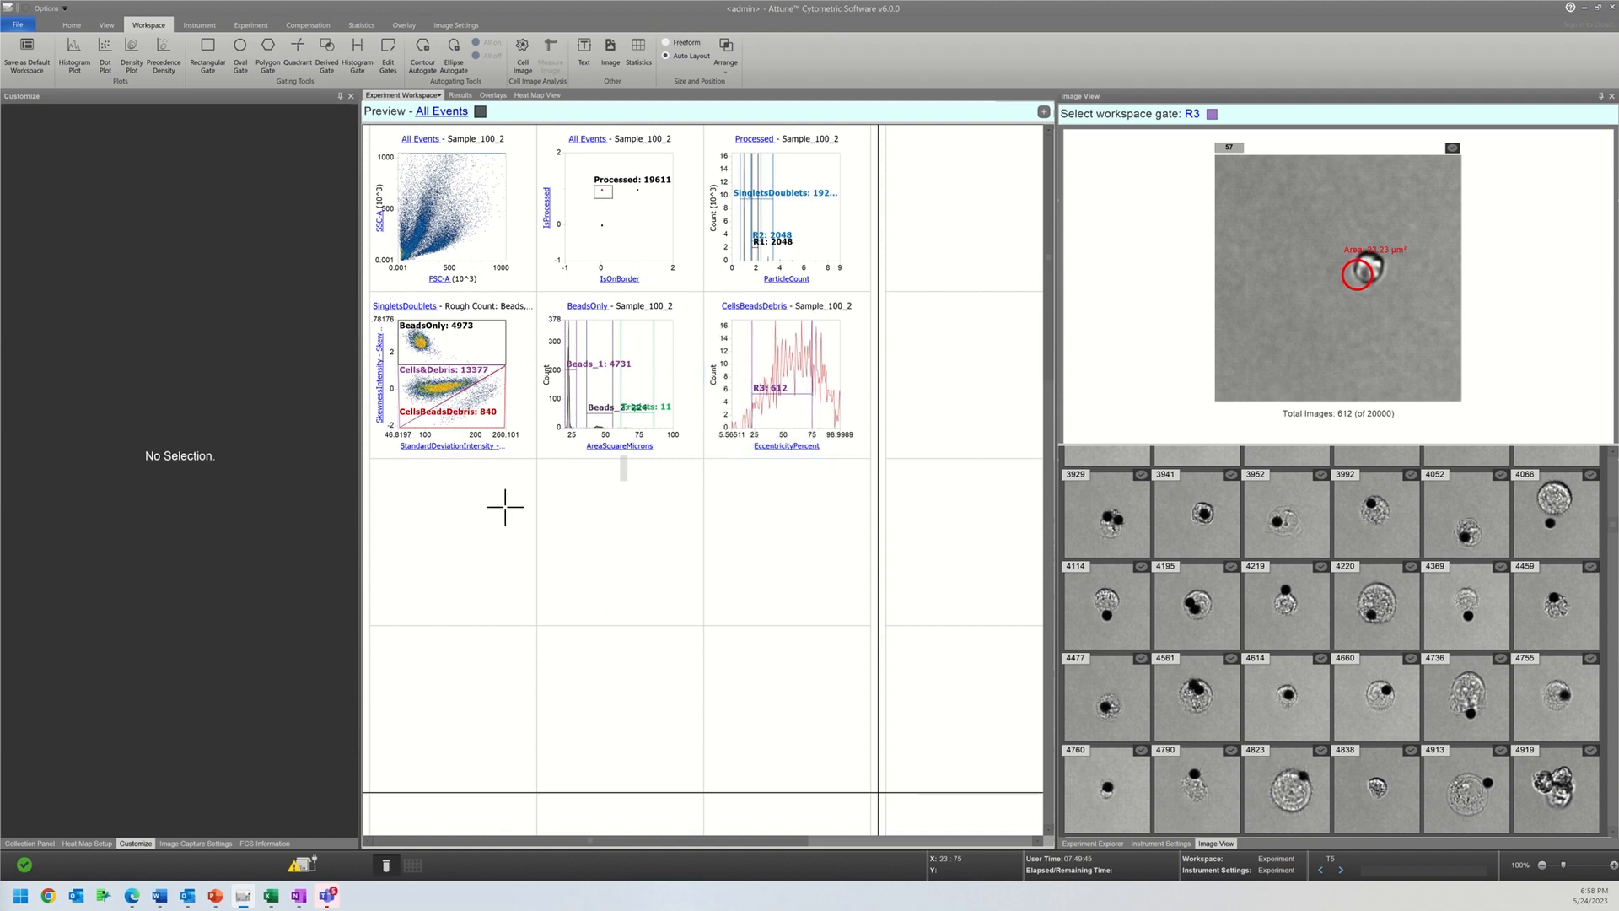
left_click(413, 504)
left_click(436, 616)
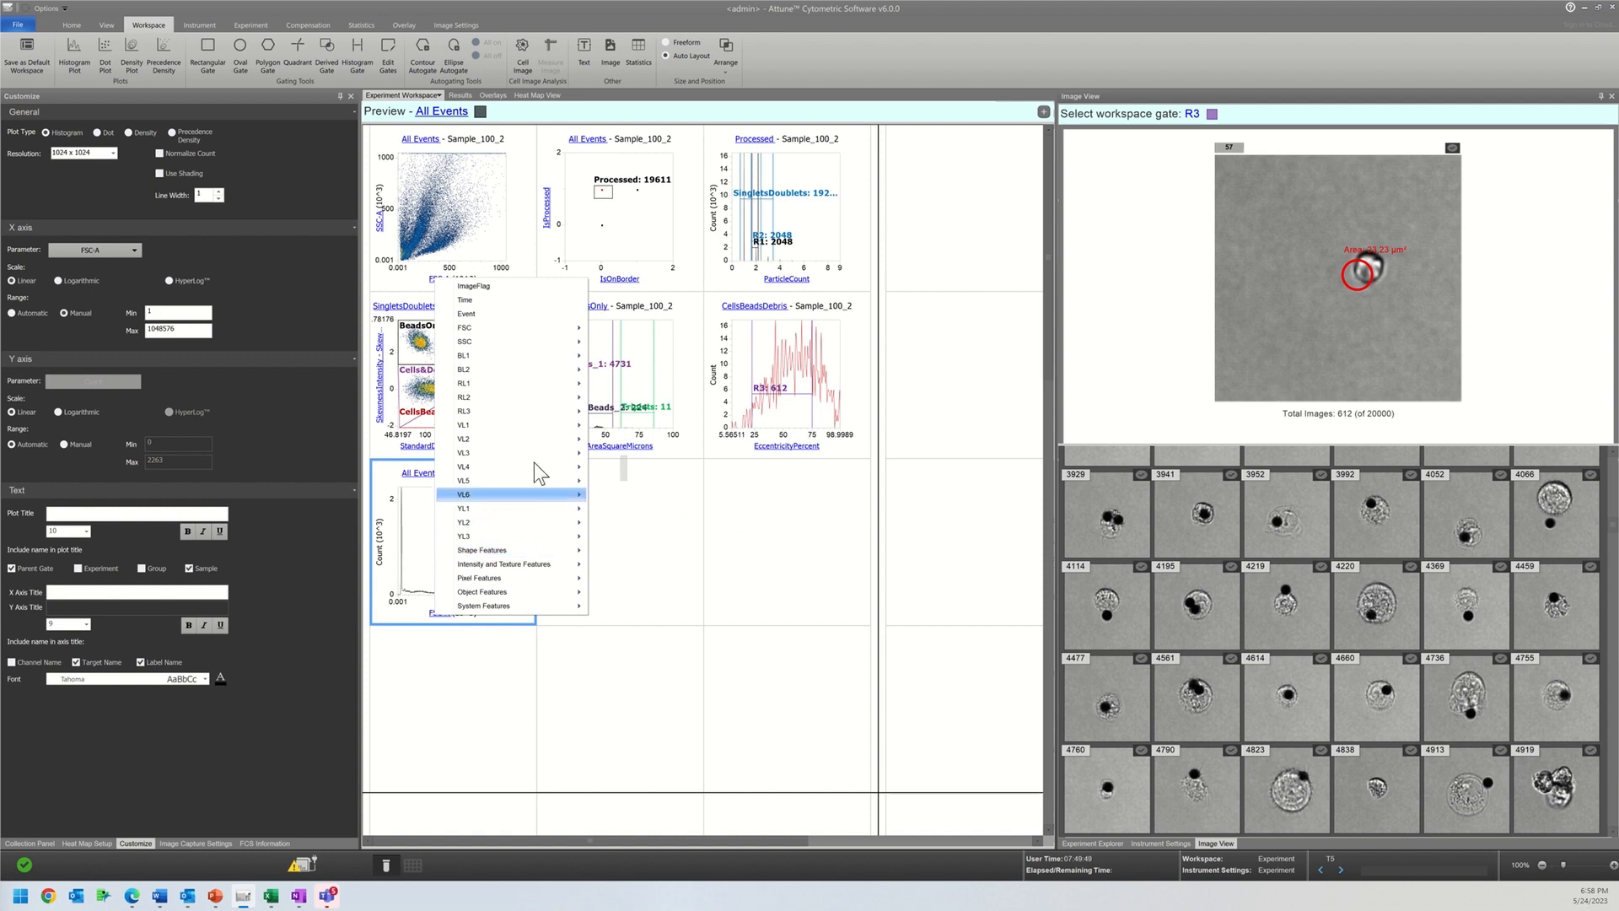
left_click(612, 355)
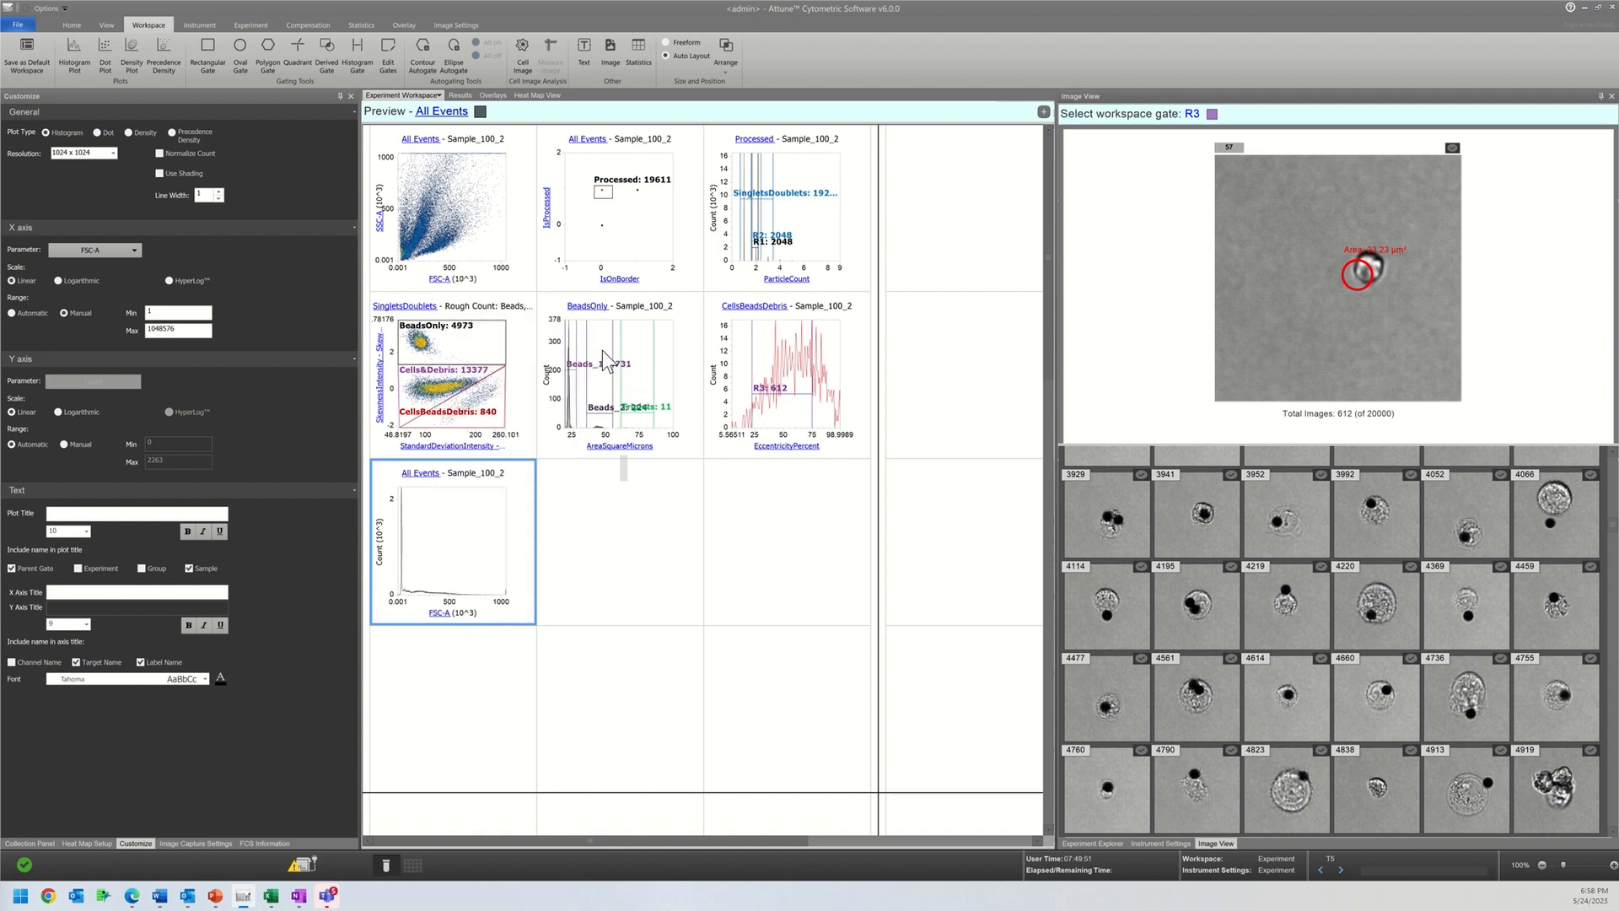
Step: Set the parent gate of the BL1-A histogram to R3
left_click(436, 474)
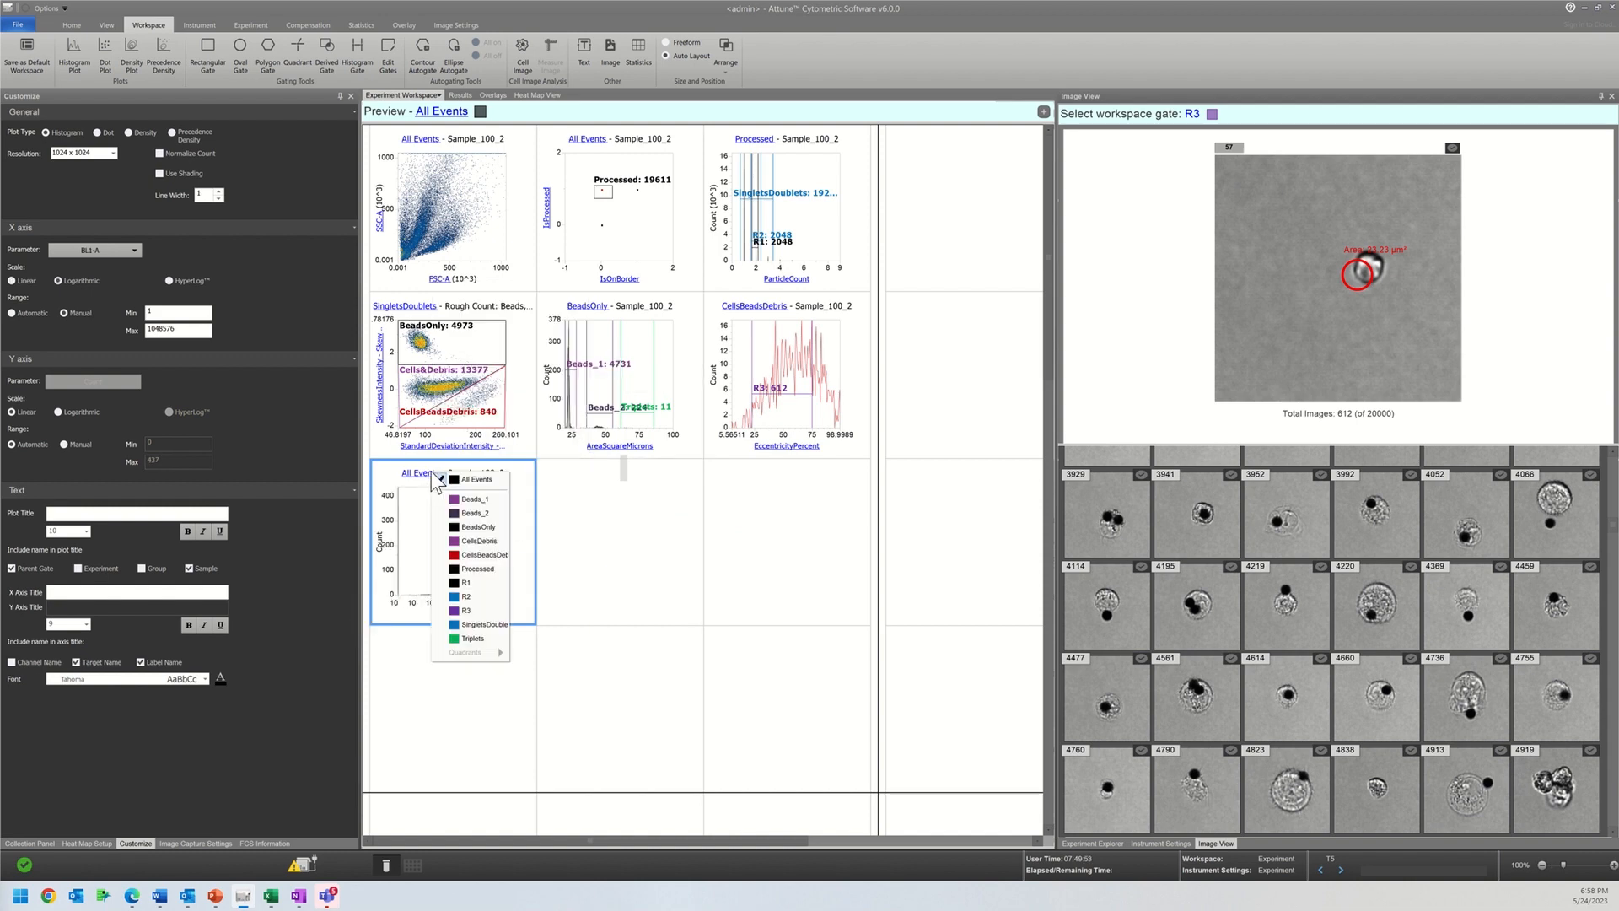
left_click(460, 611)
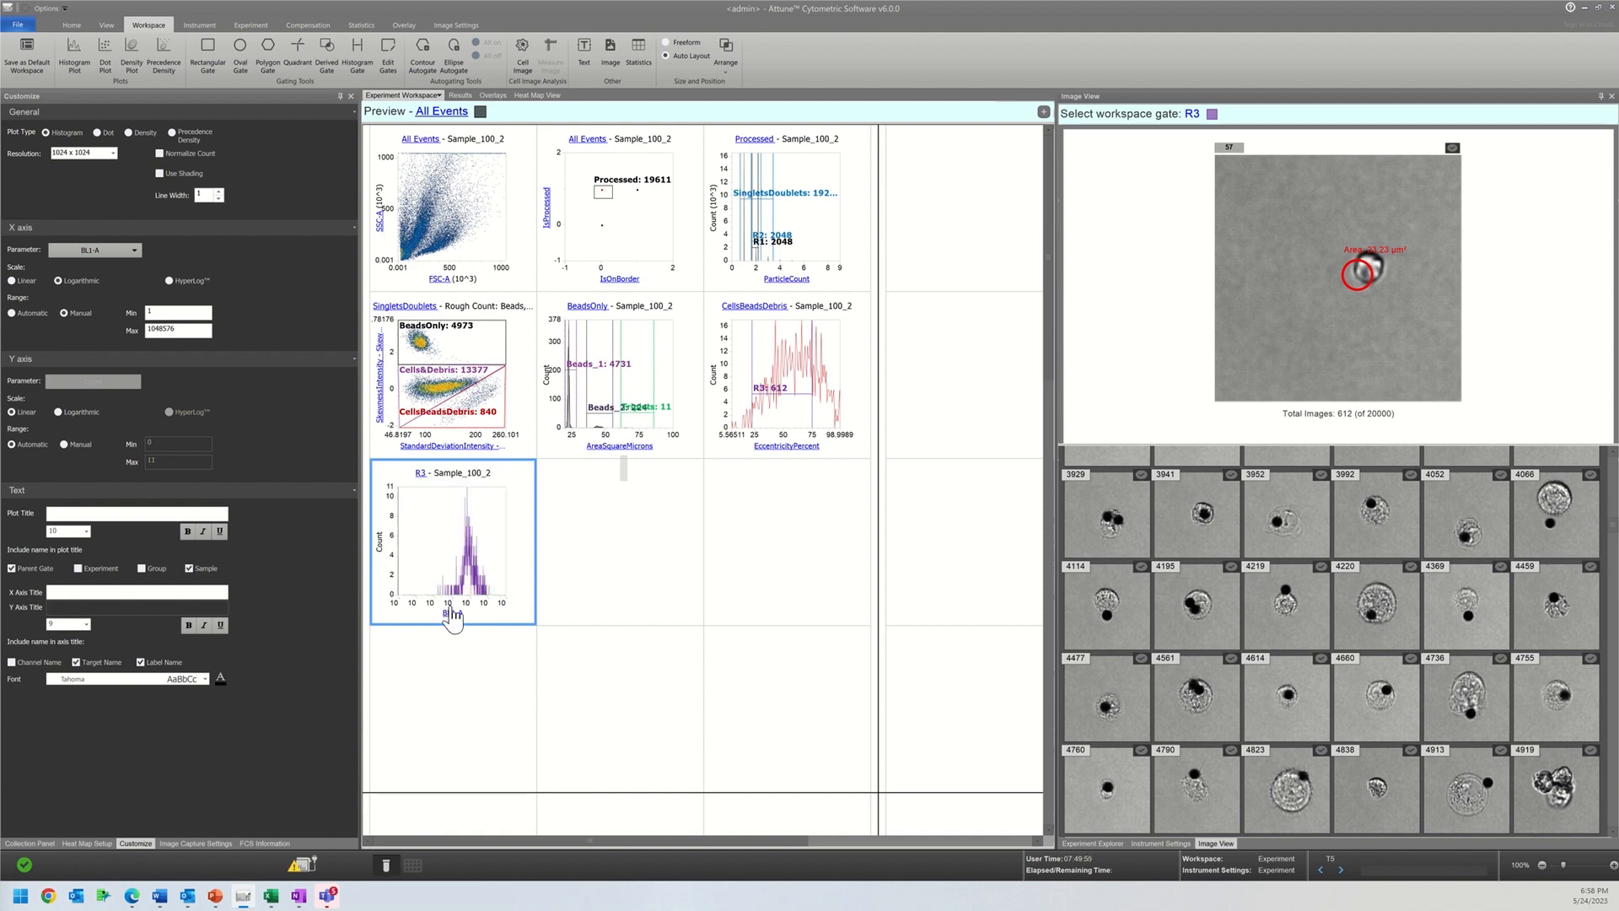
left_click(419, 478)
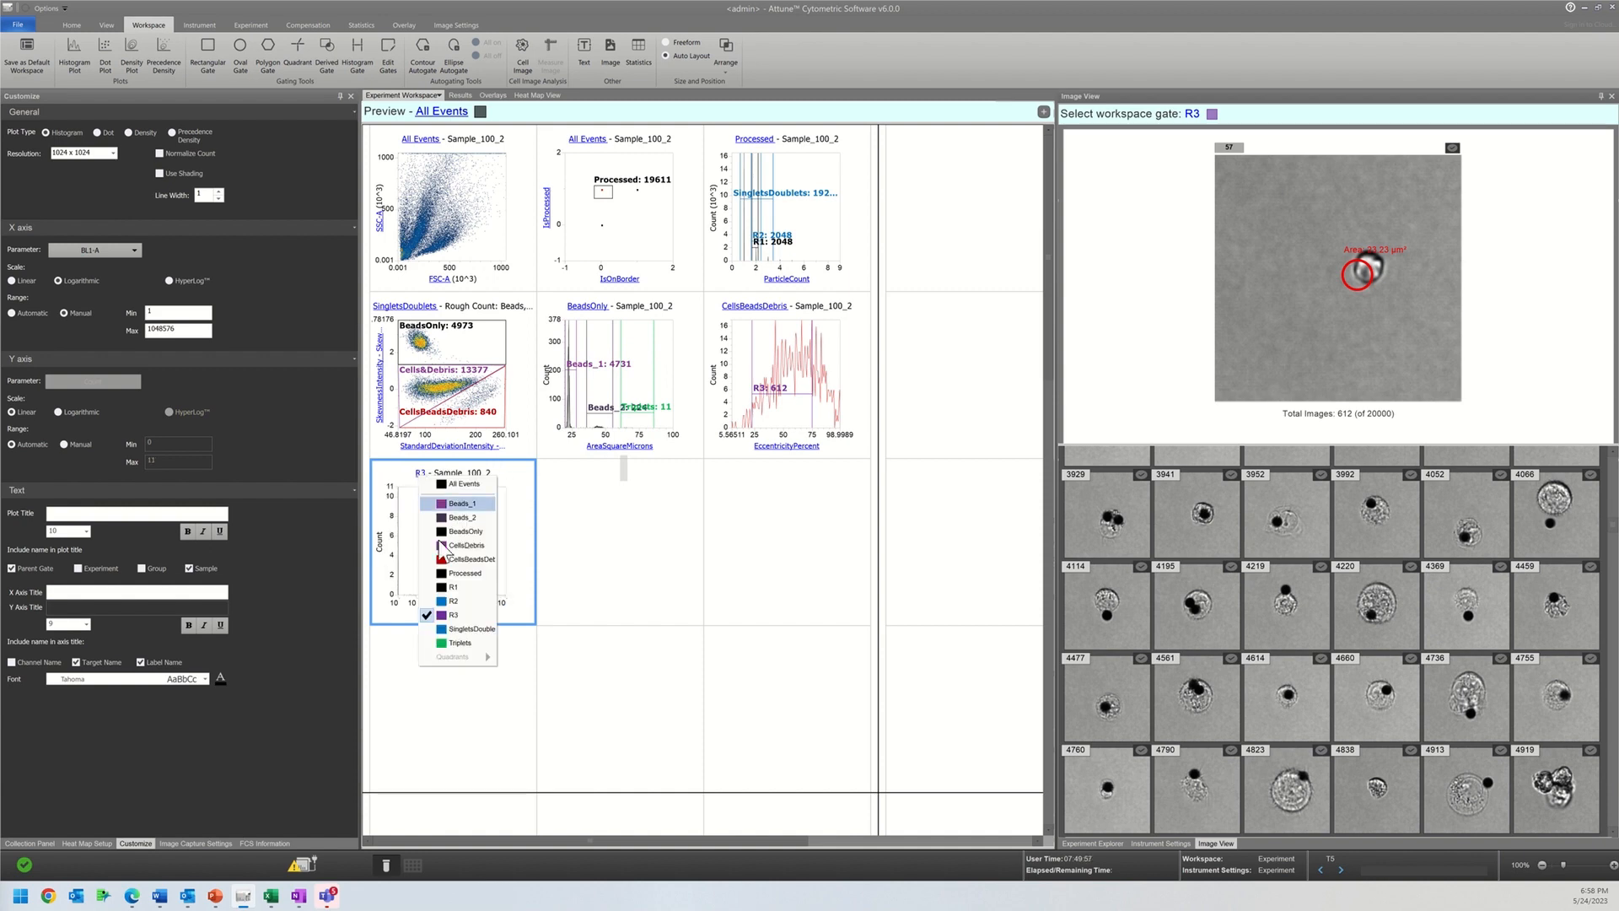
left_click(391, 507)
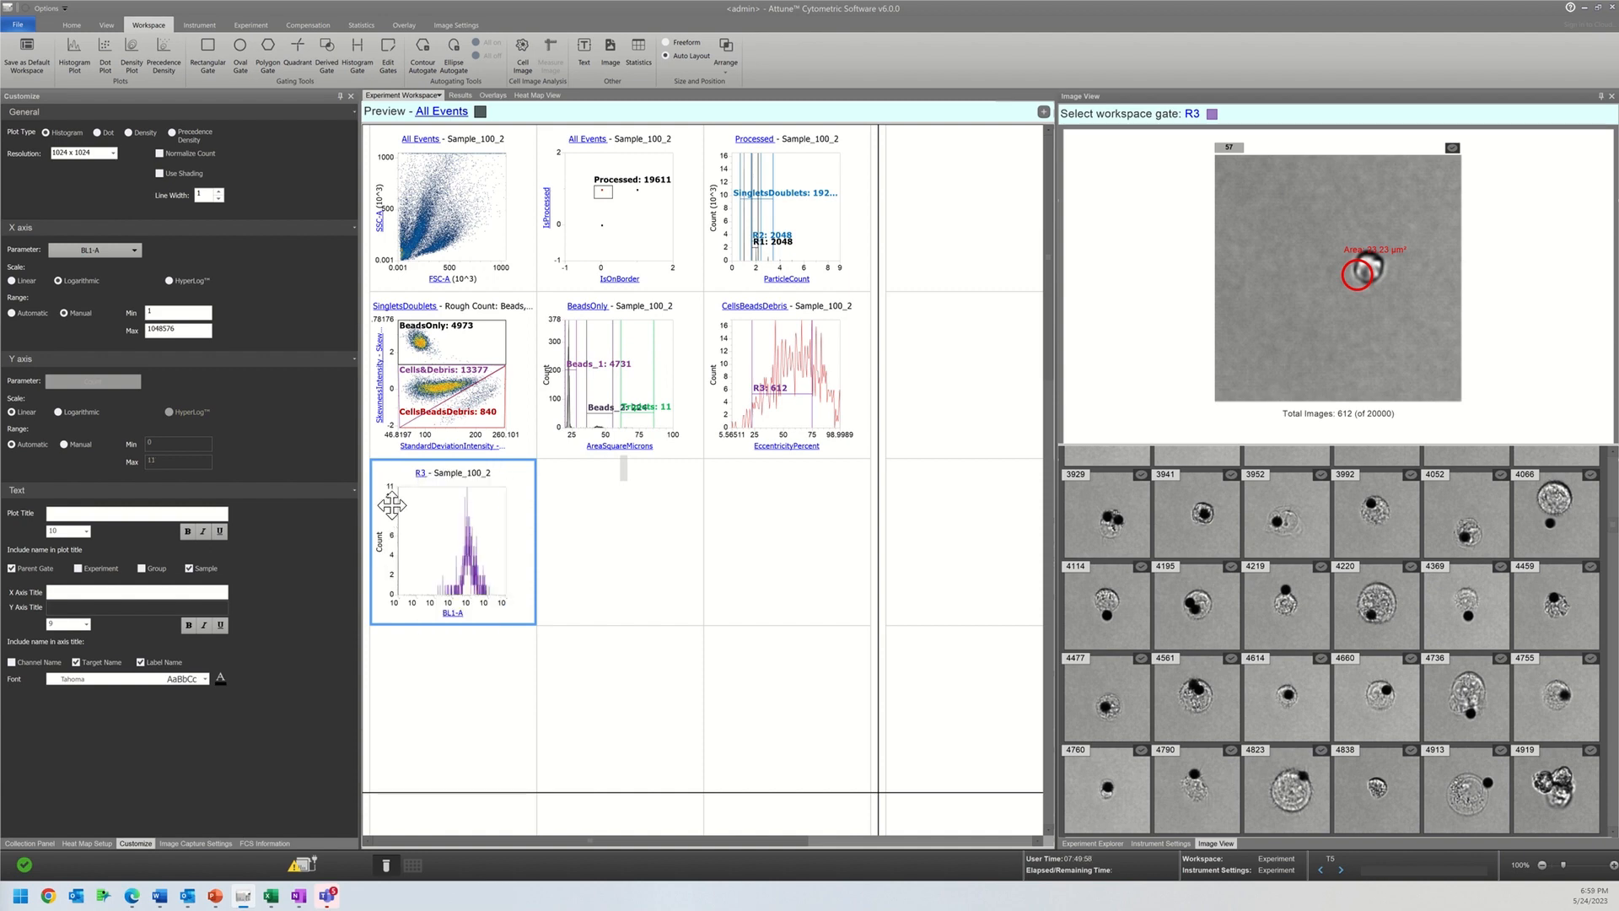
Step: Try BL2-A on the new histogram's X axis, return it to BL1-A and set the plot resolution to 128 x 128
left_click(453, 613)
left_click(625, 371)
left_click(453, 613)
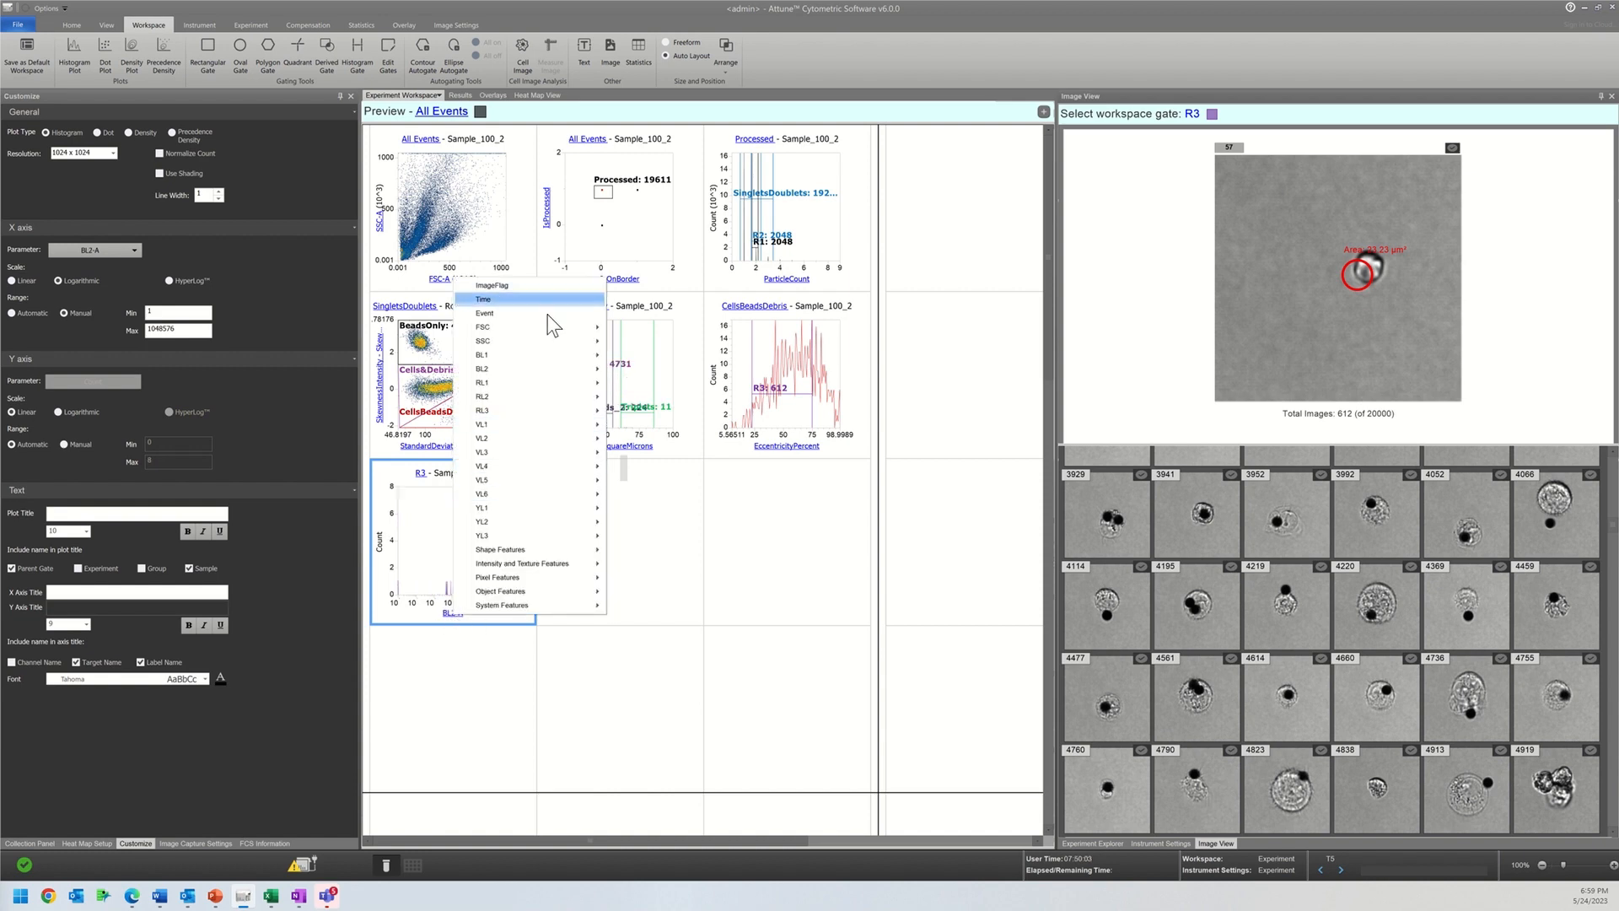
mouse_move(582, 361)
left_click(633, 355)
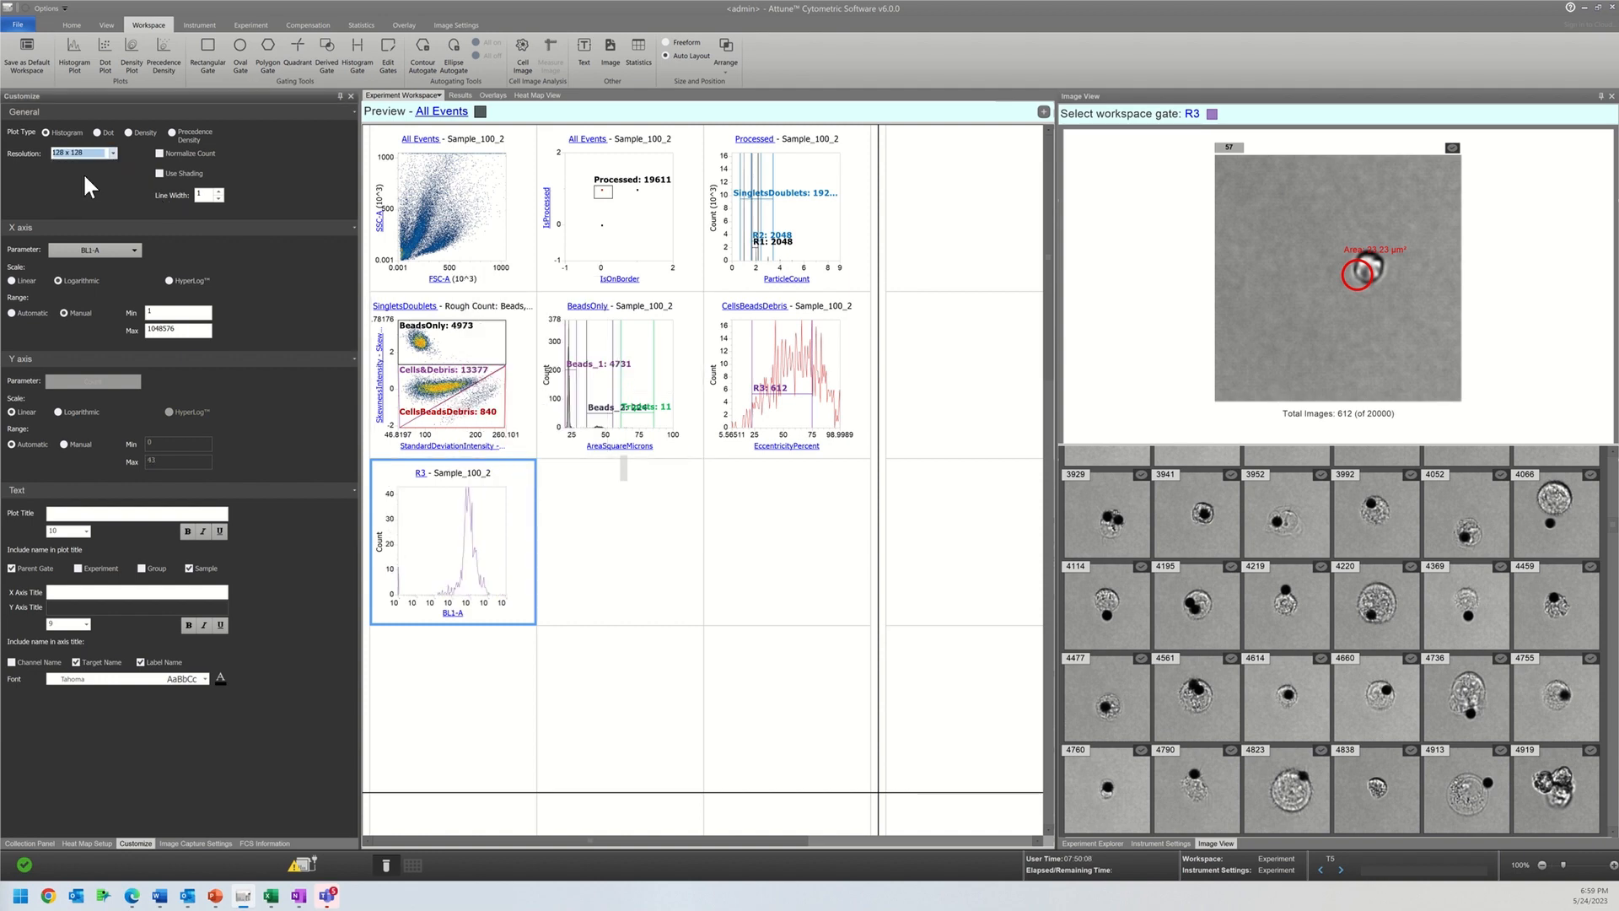
Step: Set the parent gate of the BL1-A histogram to Cells&Debris
left_click(420, 474)
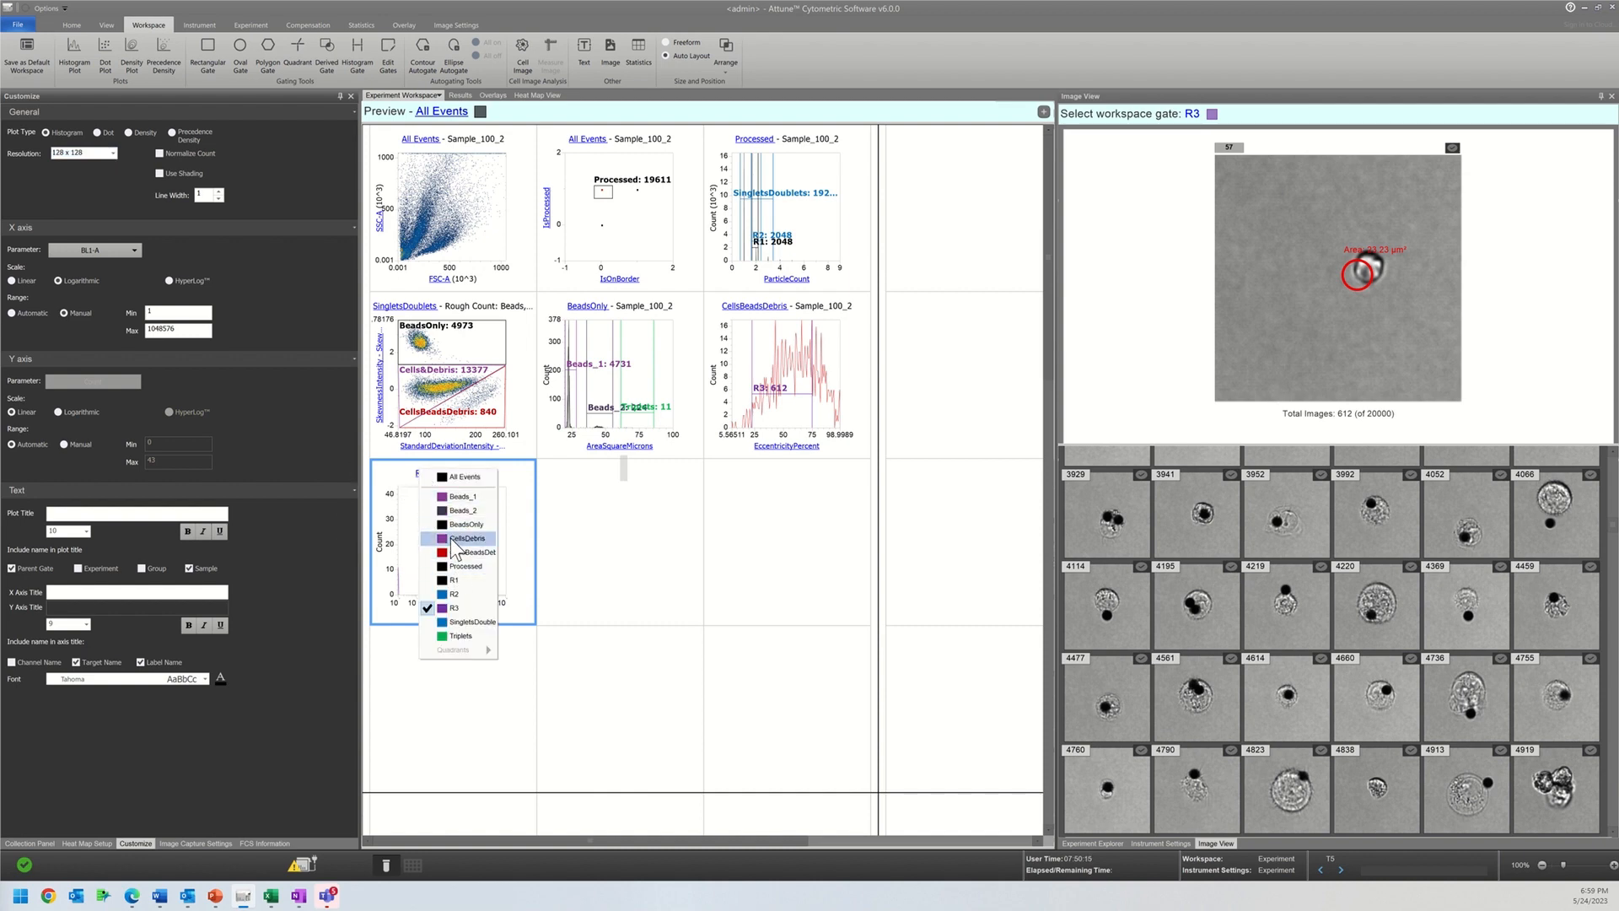
left_click(454, 544)
left_click(437, 474)
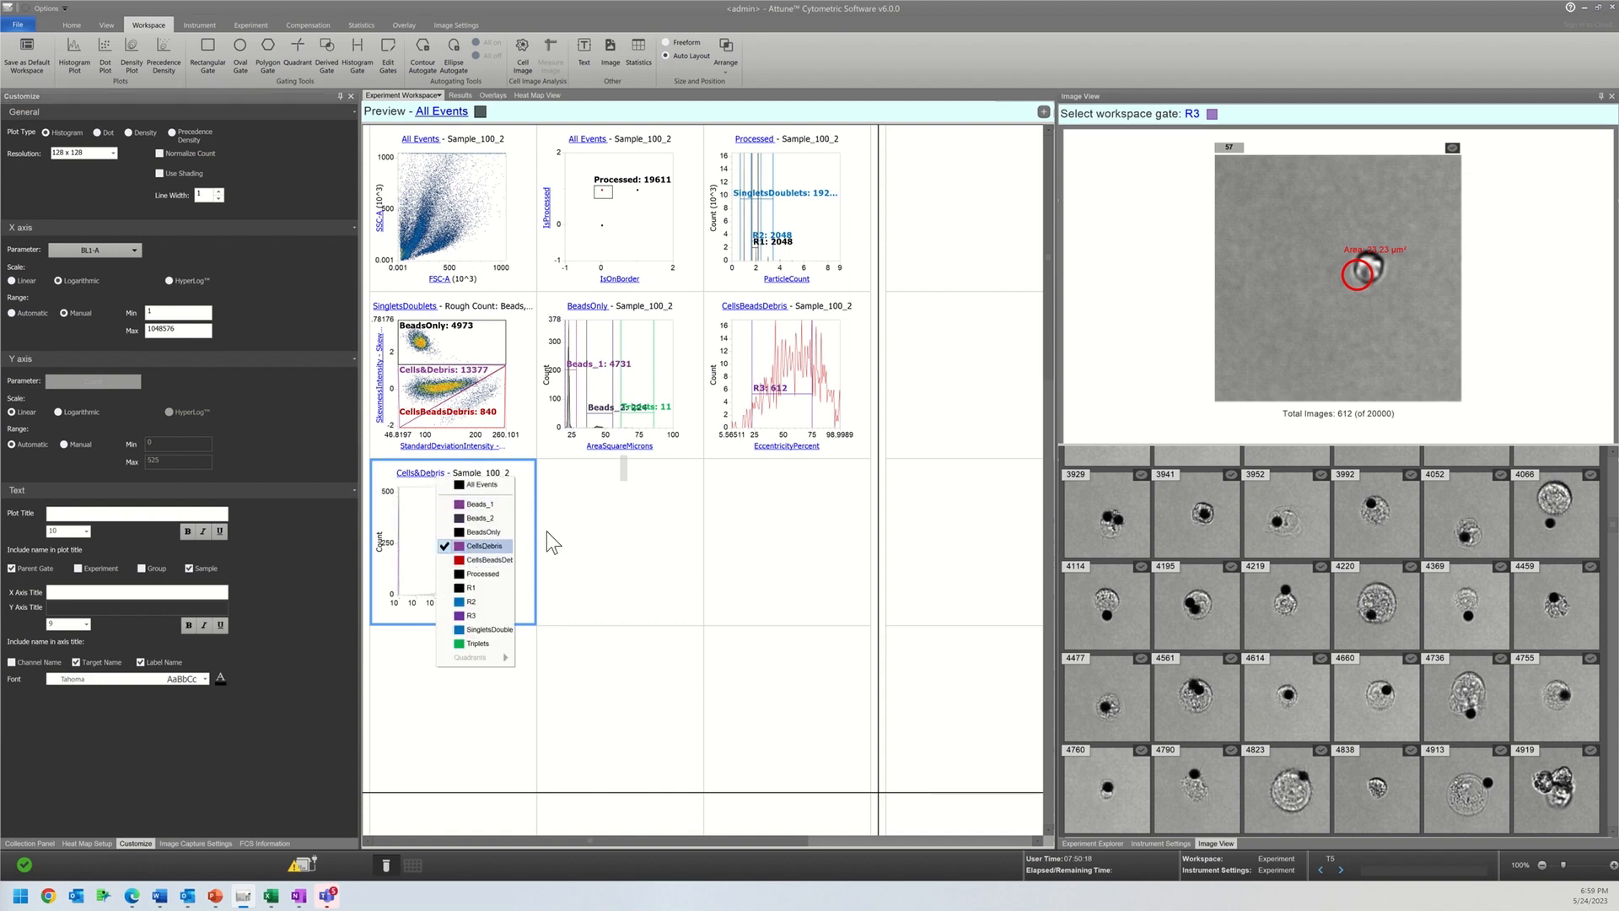
left_click(671, 569)
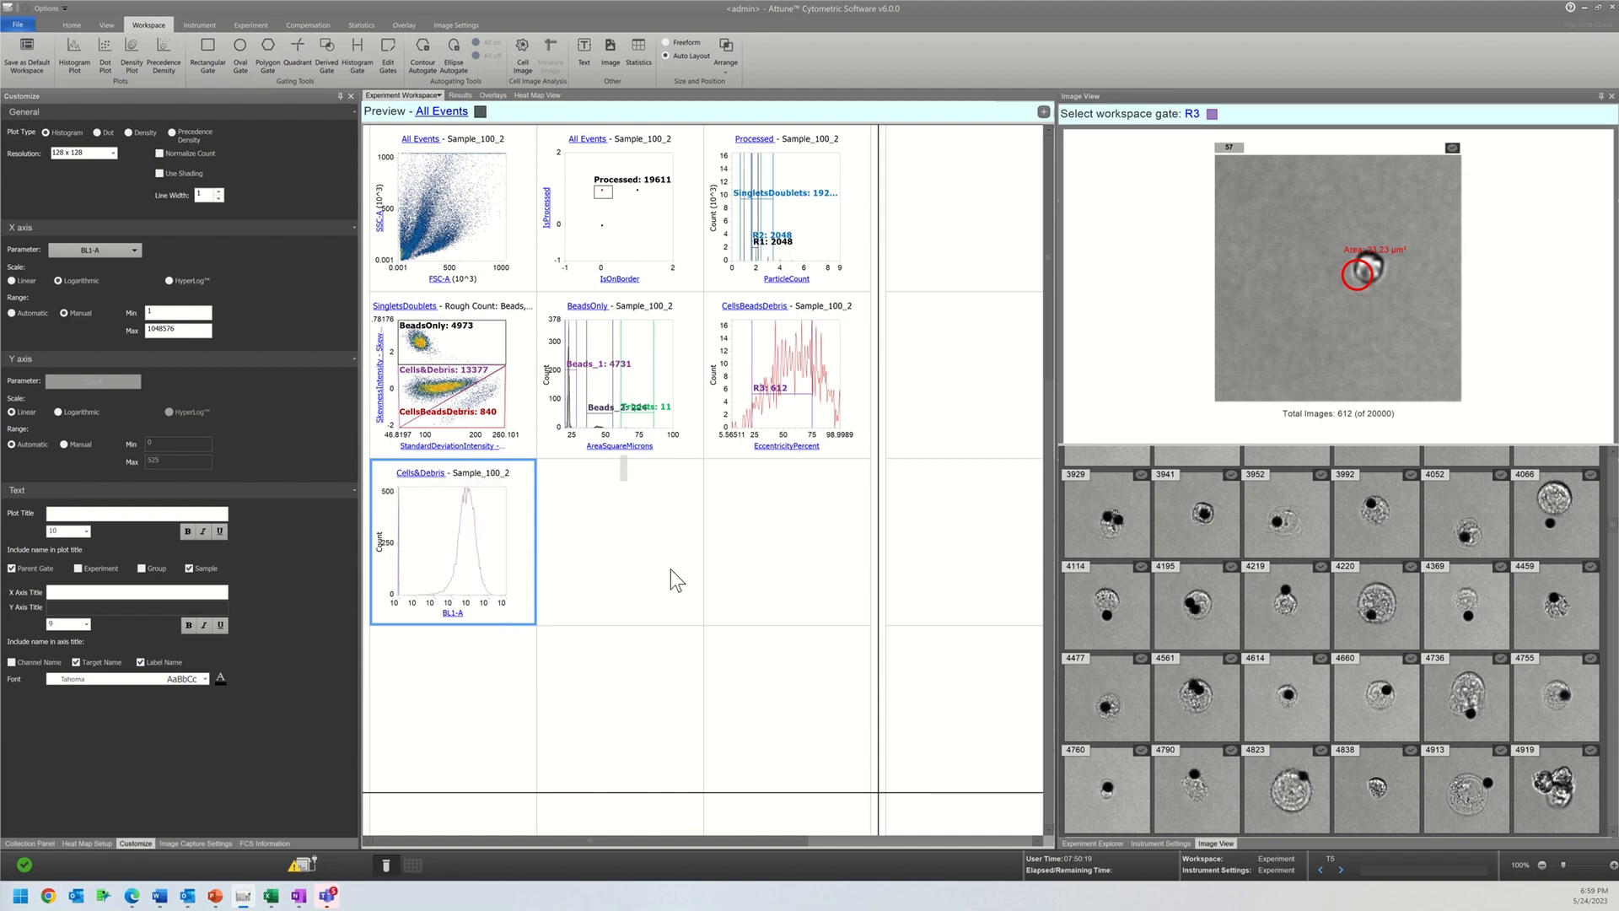
Step: Copy the CellsBeadsDebris EccentricityPercent histogram from the experiment workspace
left_click(437, 98)
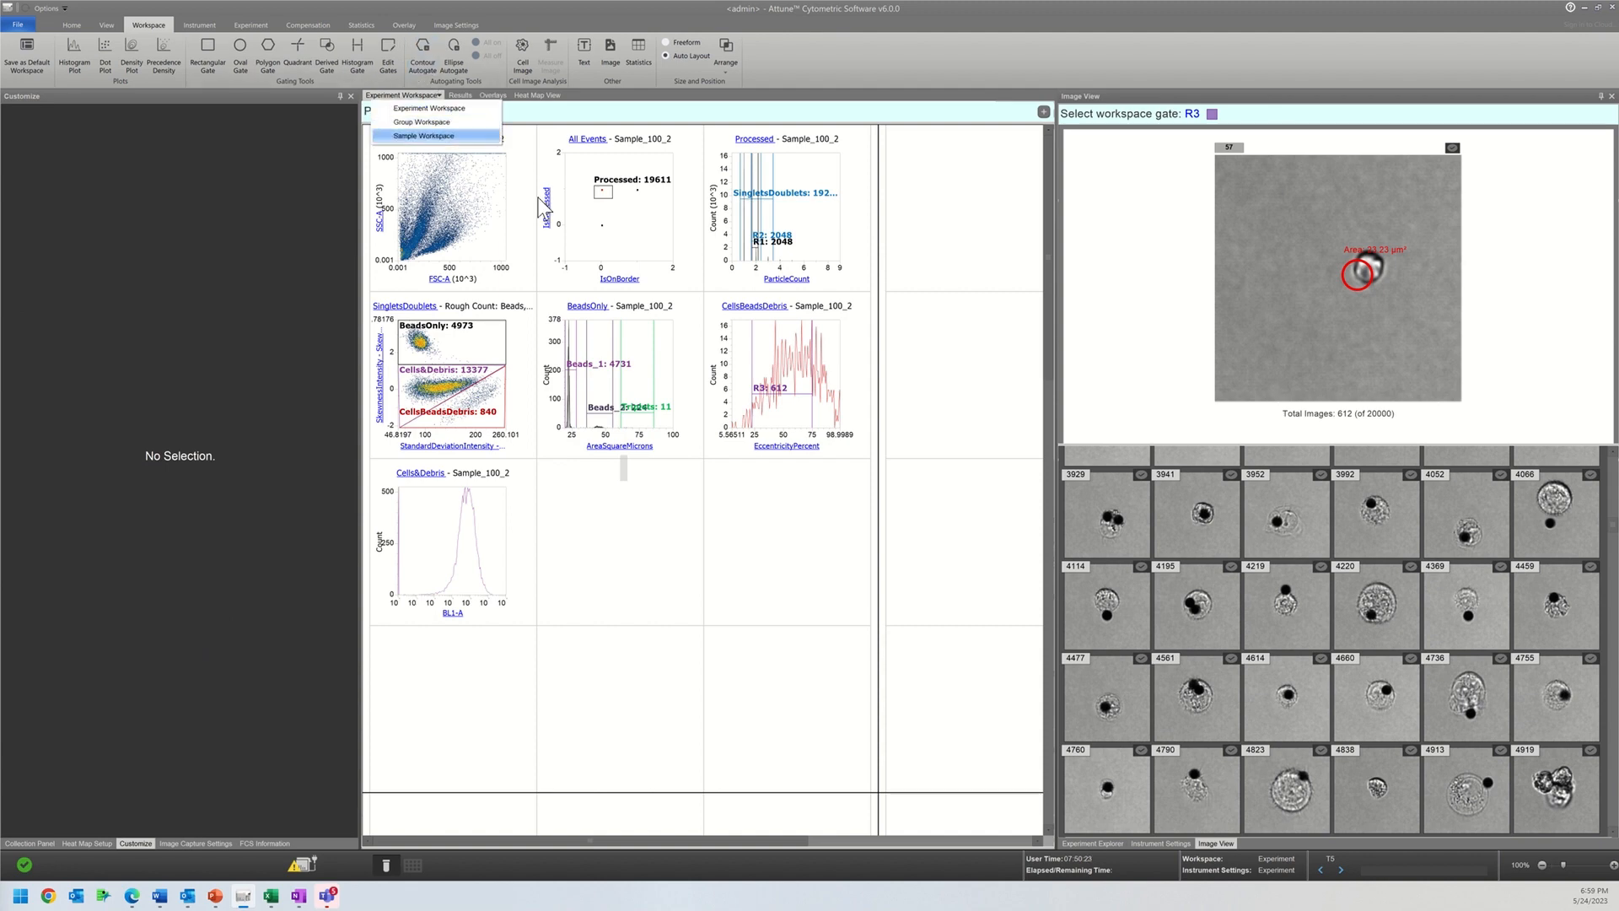
left_click(730, 447)
right_click(729, 447)
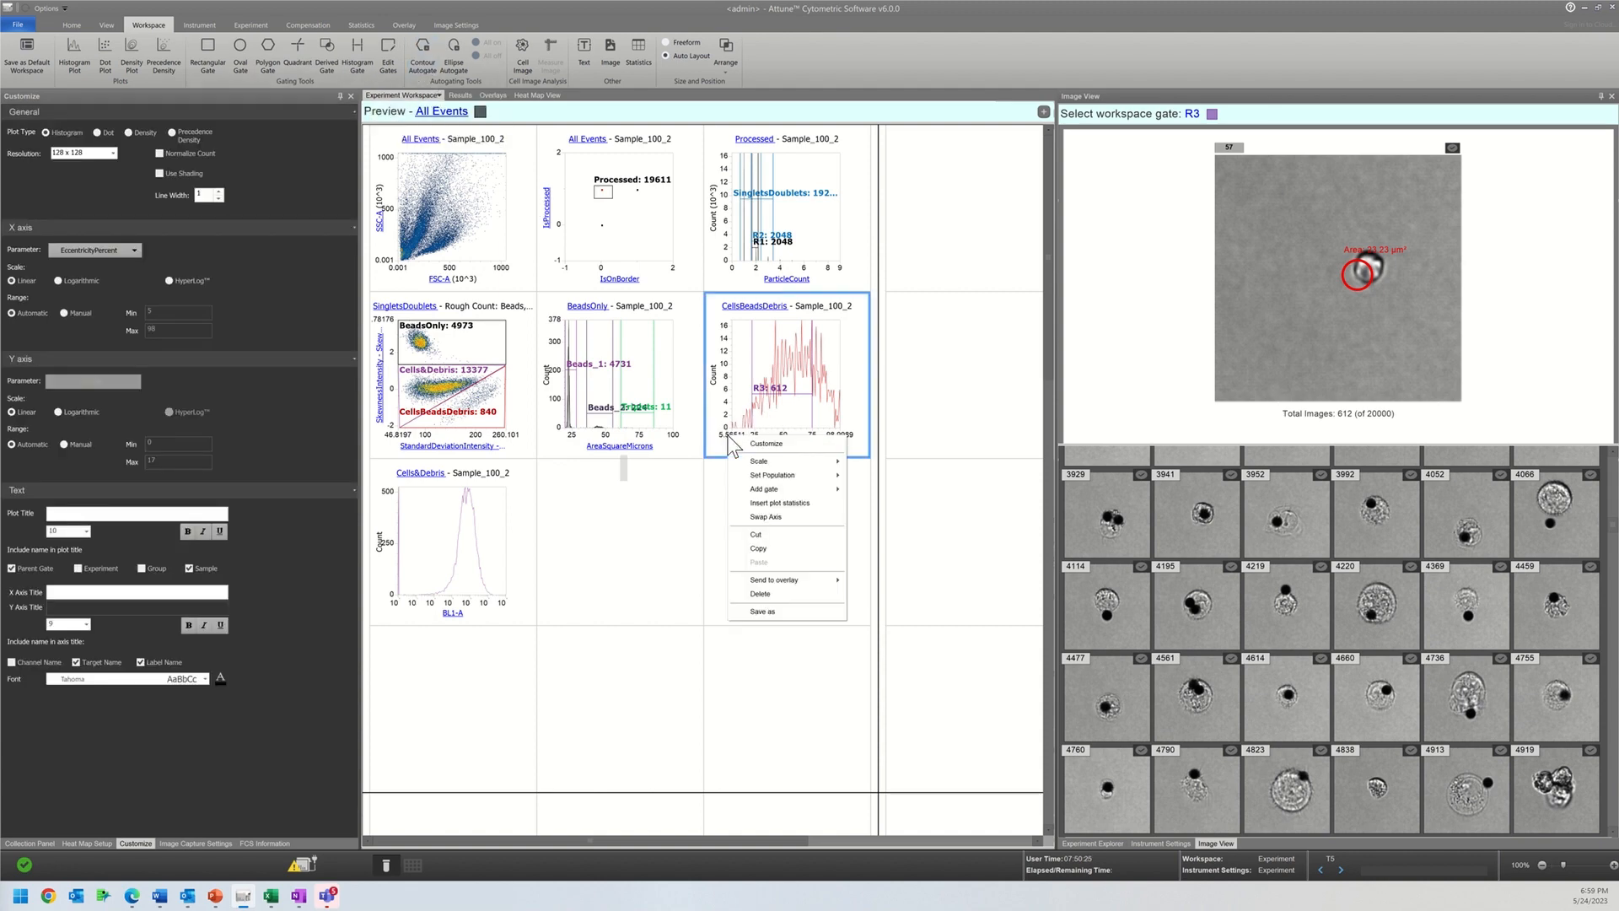
left_click(761, 560)
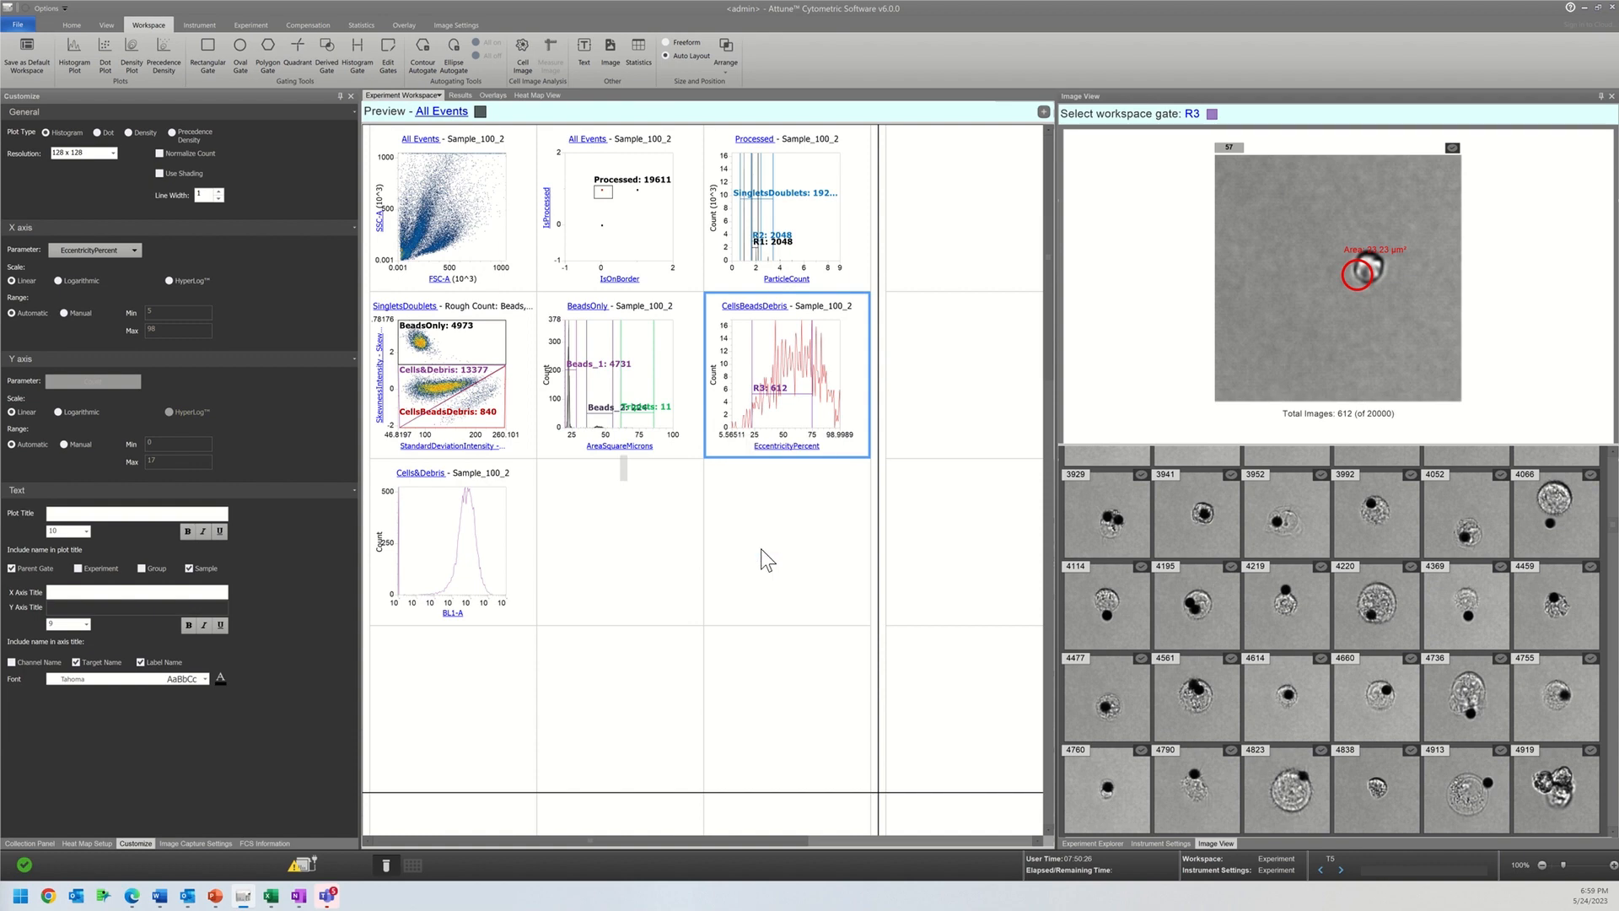
Step: Switch to the group workspace and paste the copied histogram into the empty cell beside the Circularity BL1-H plot
left_click(436, 96)
left_click(425, 121)
right_click(751, 591)
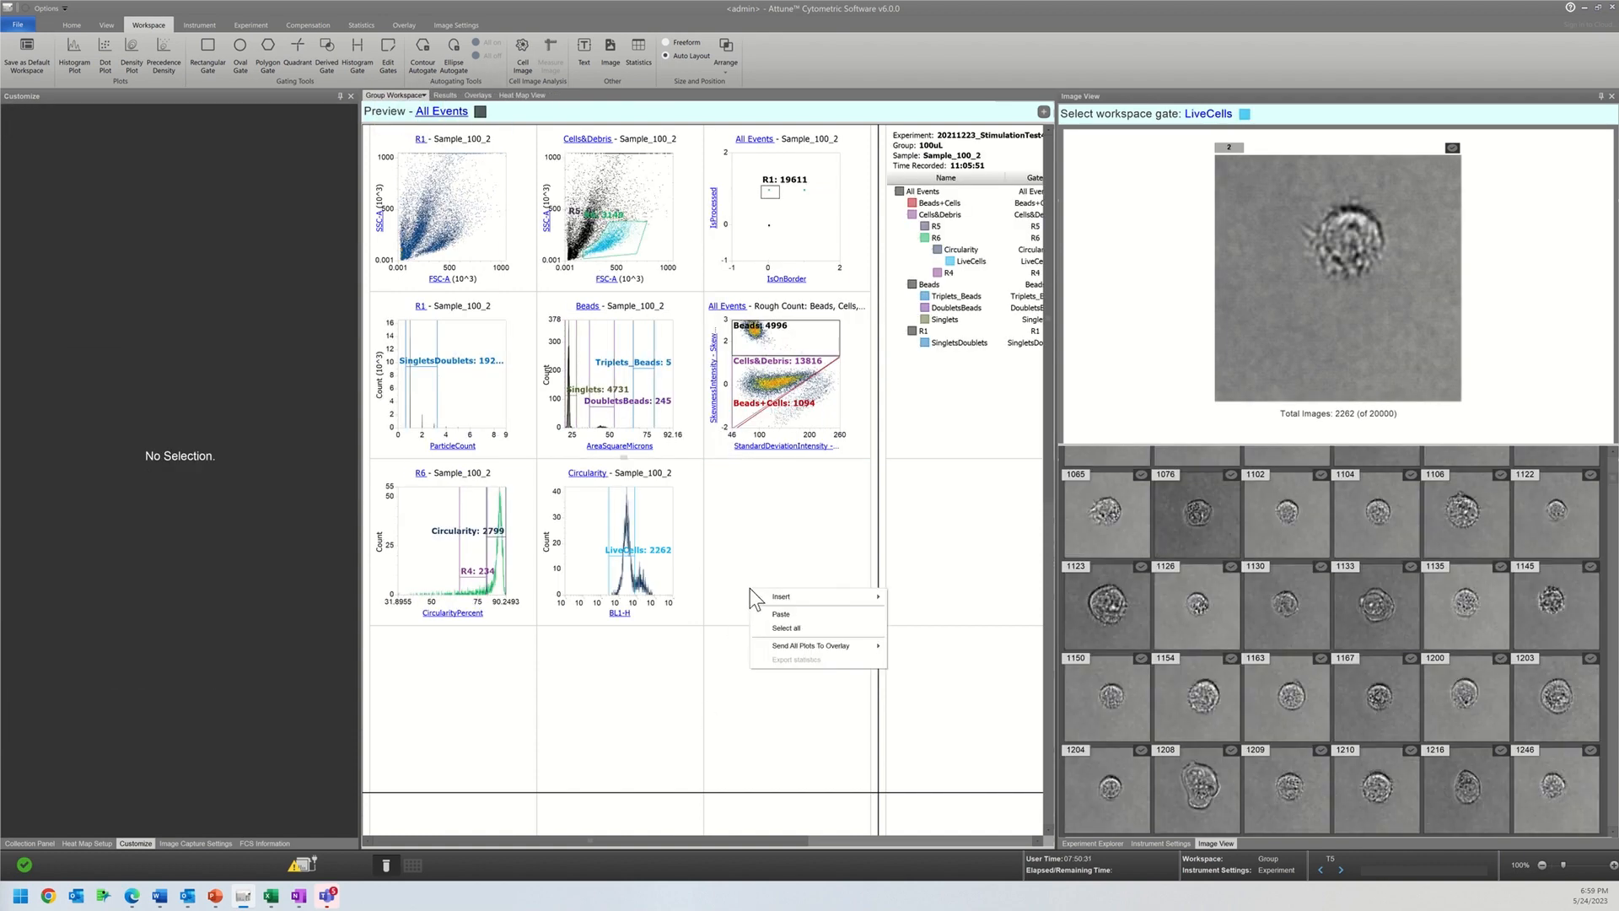
mouse_move(843, 596)
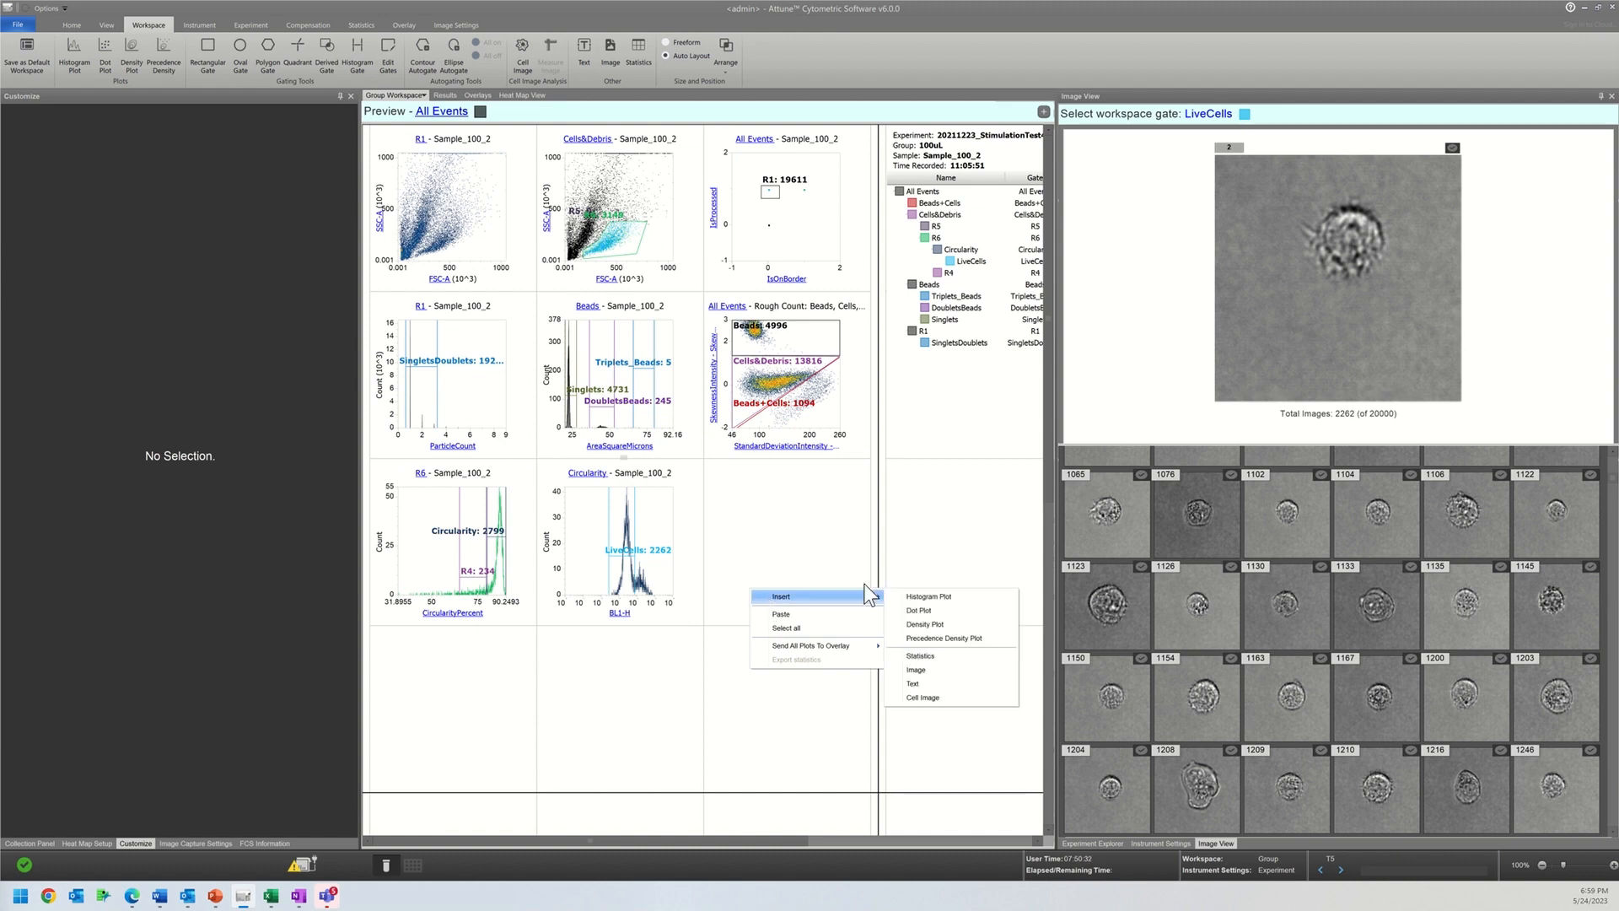
right_click(799, 549)
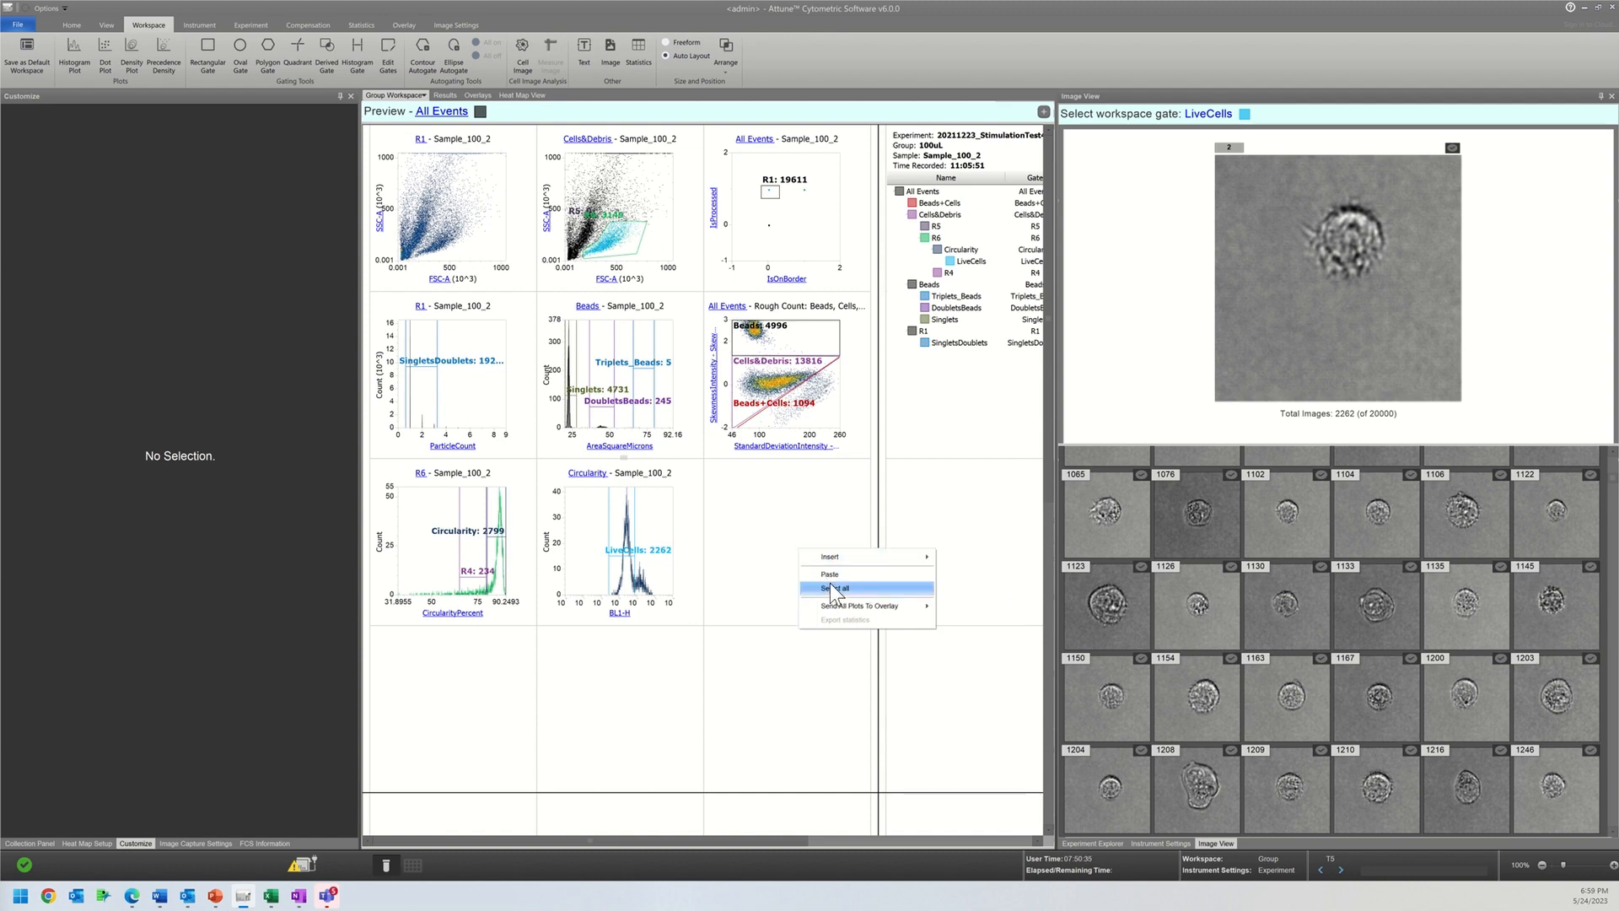
left_click(827, 575)
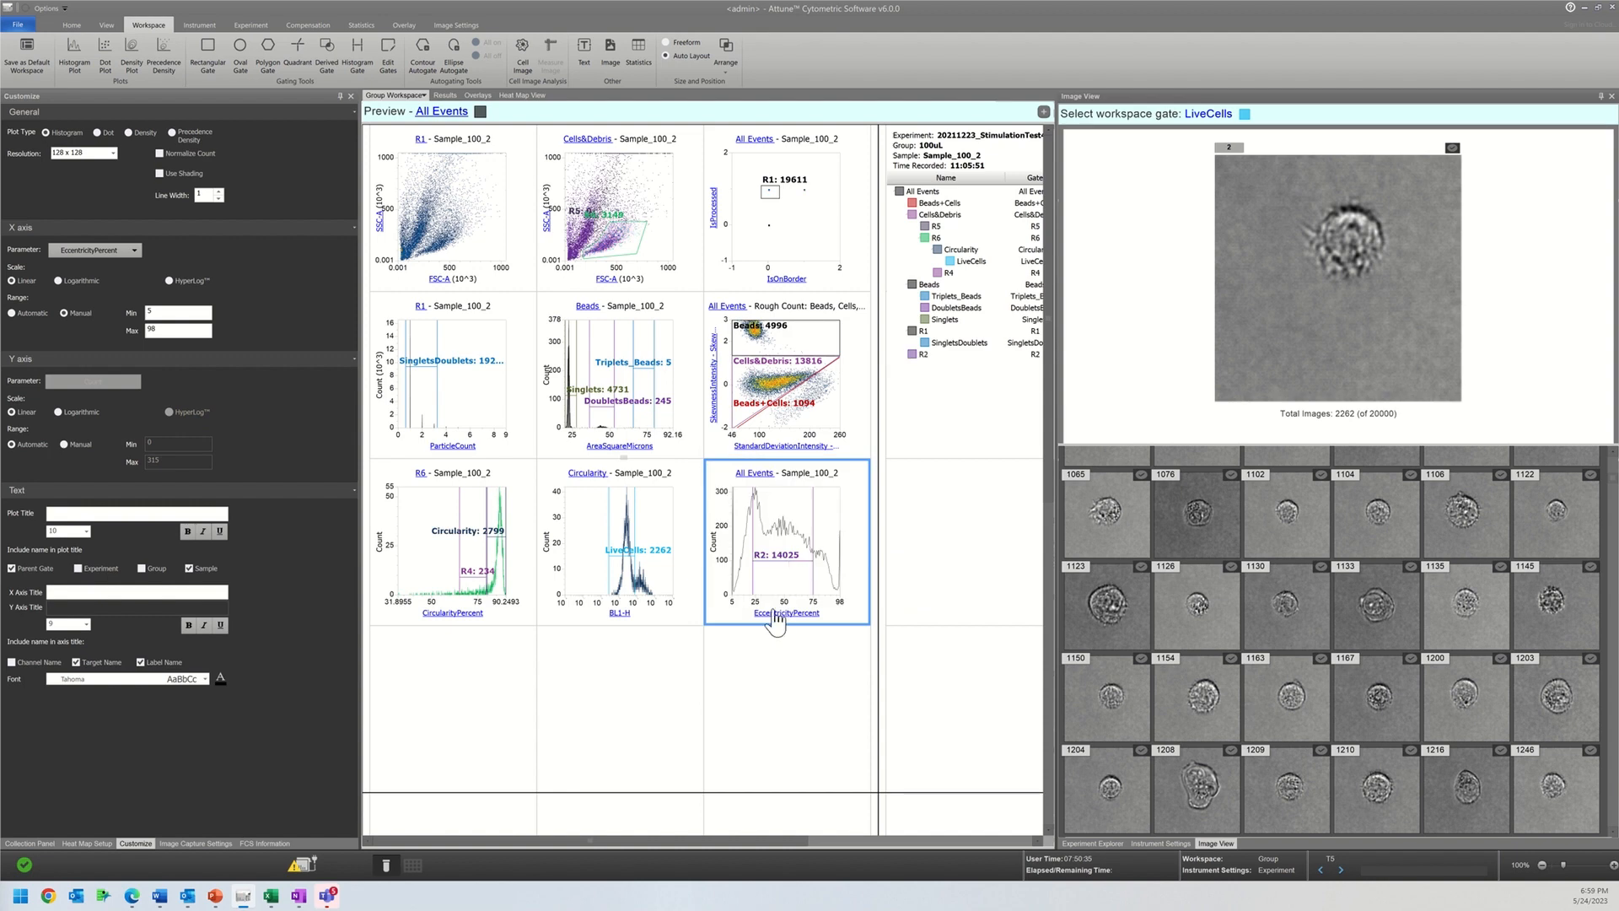
Step: Set the parent gate of the pasted EccentricityPercent histogram to LiveCells and view the parent gate choices of the Rough Count plot
left_click(756, 475)
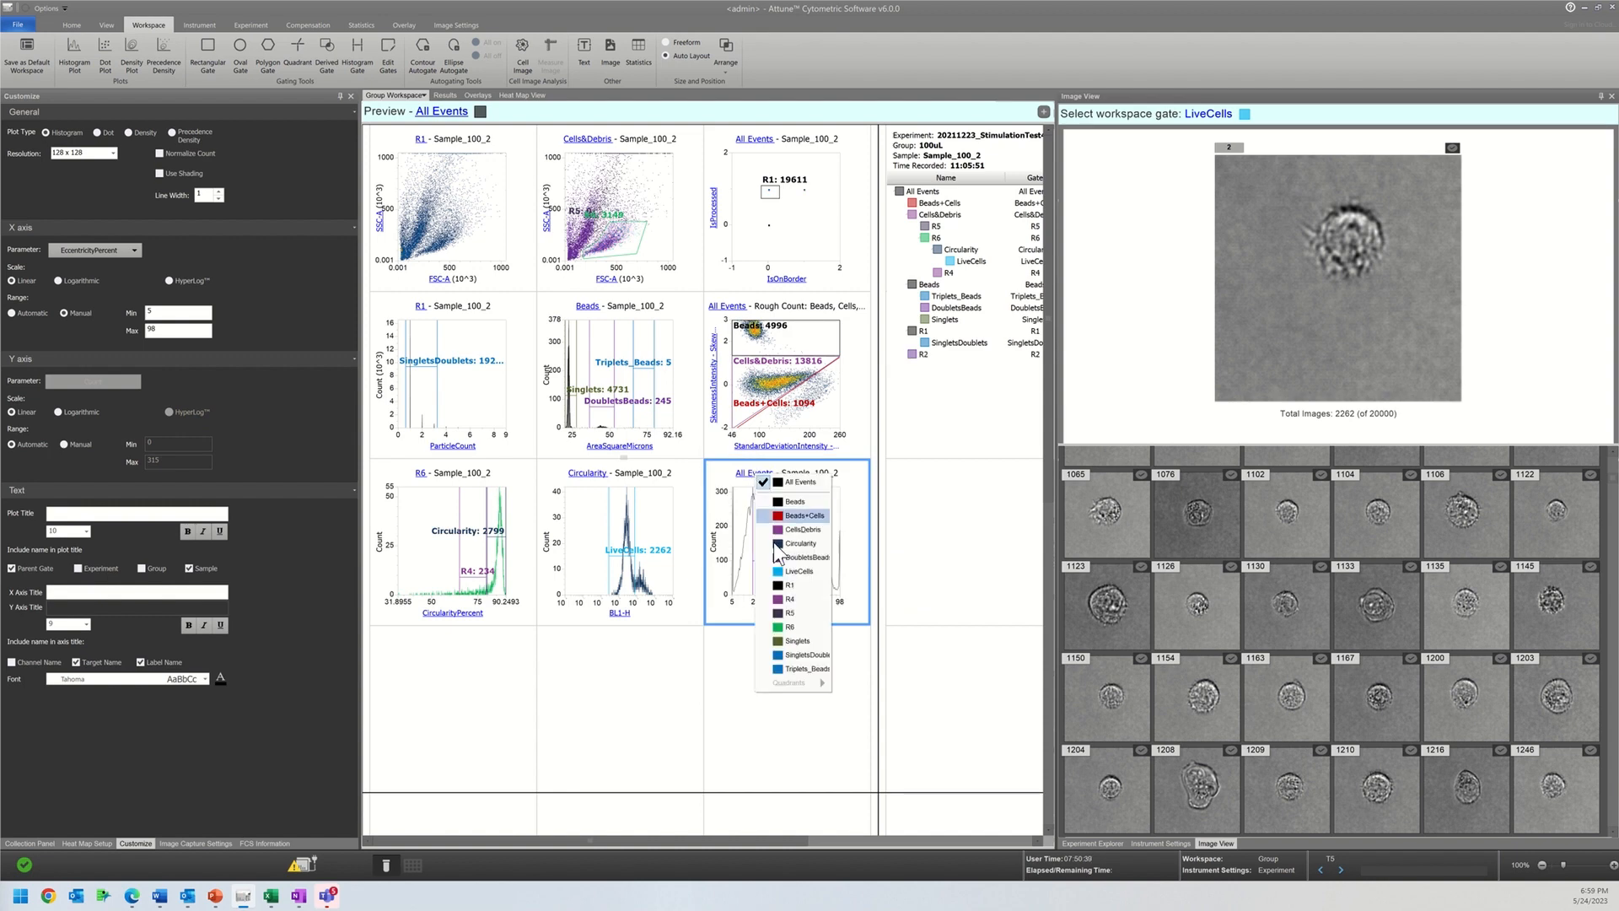
left_click(793, 571)
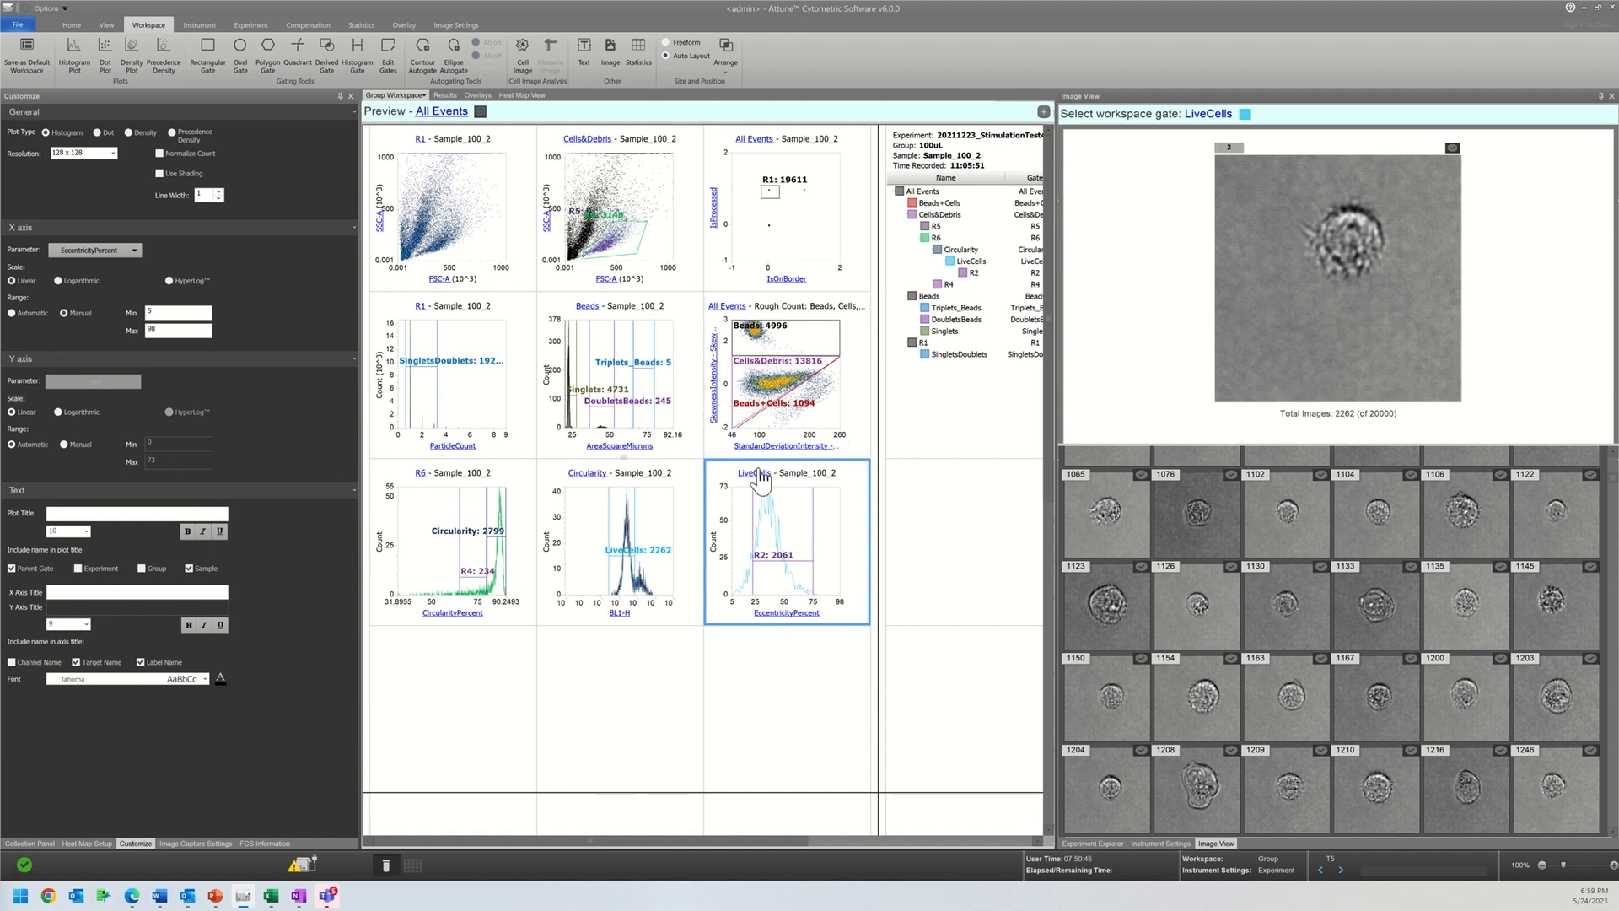
left_click(731, 306)
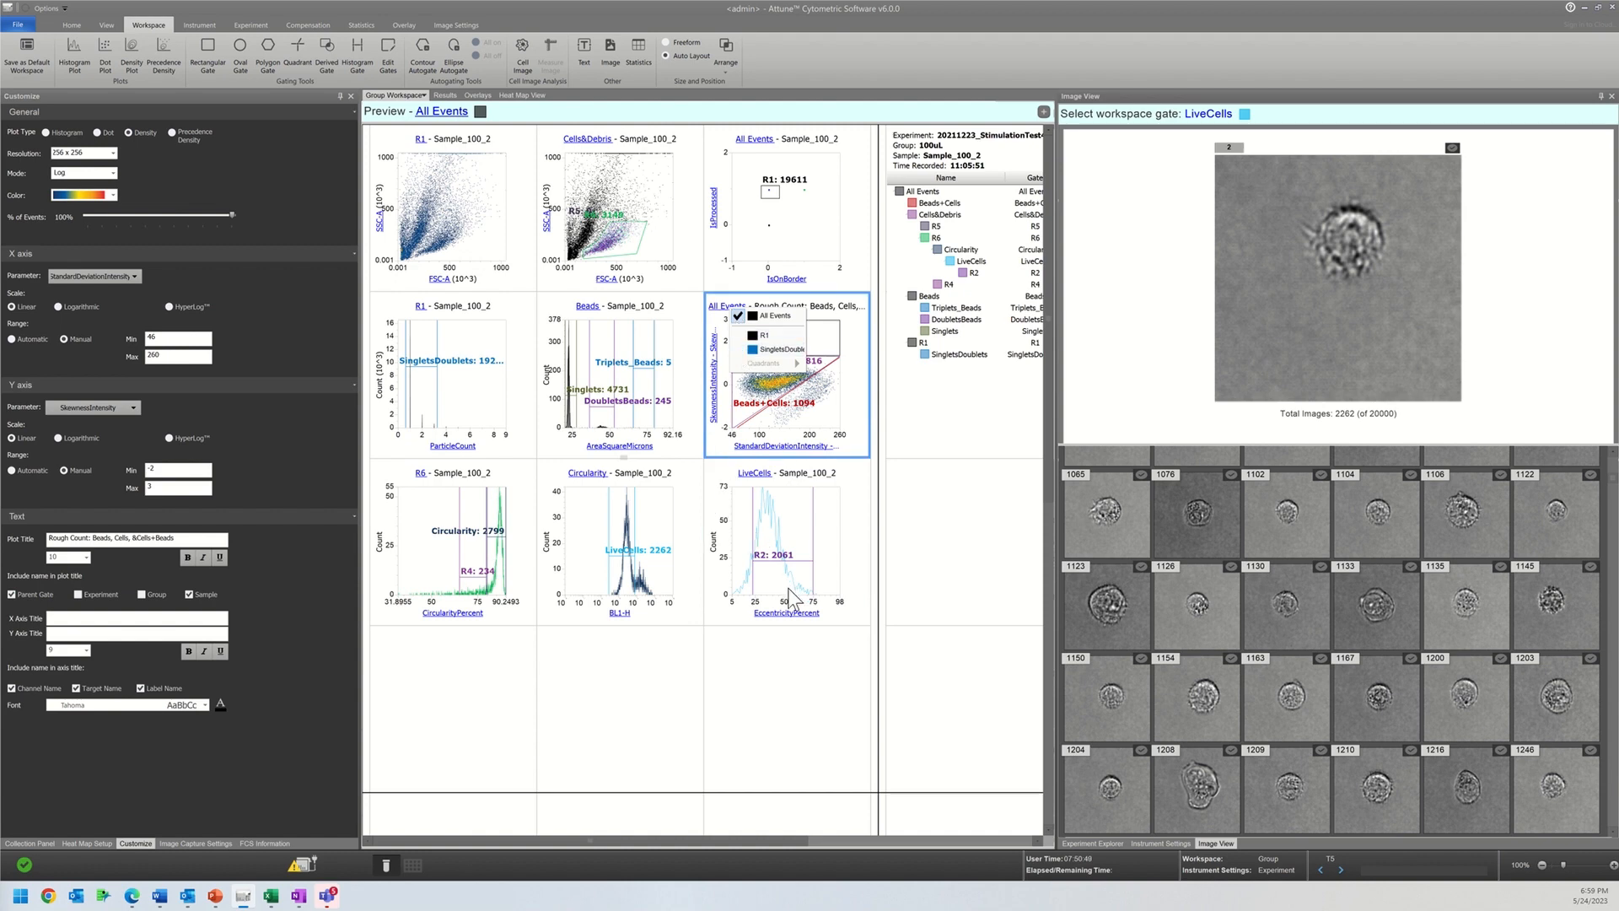
Step: Set the parent gate of the EccentricityPercent histogram to Beads+Cells
left_click(777, 622)
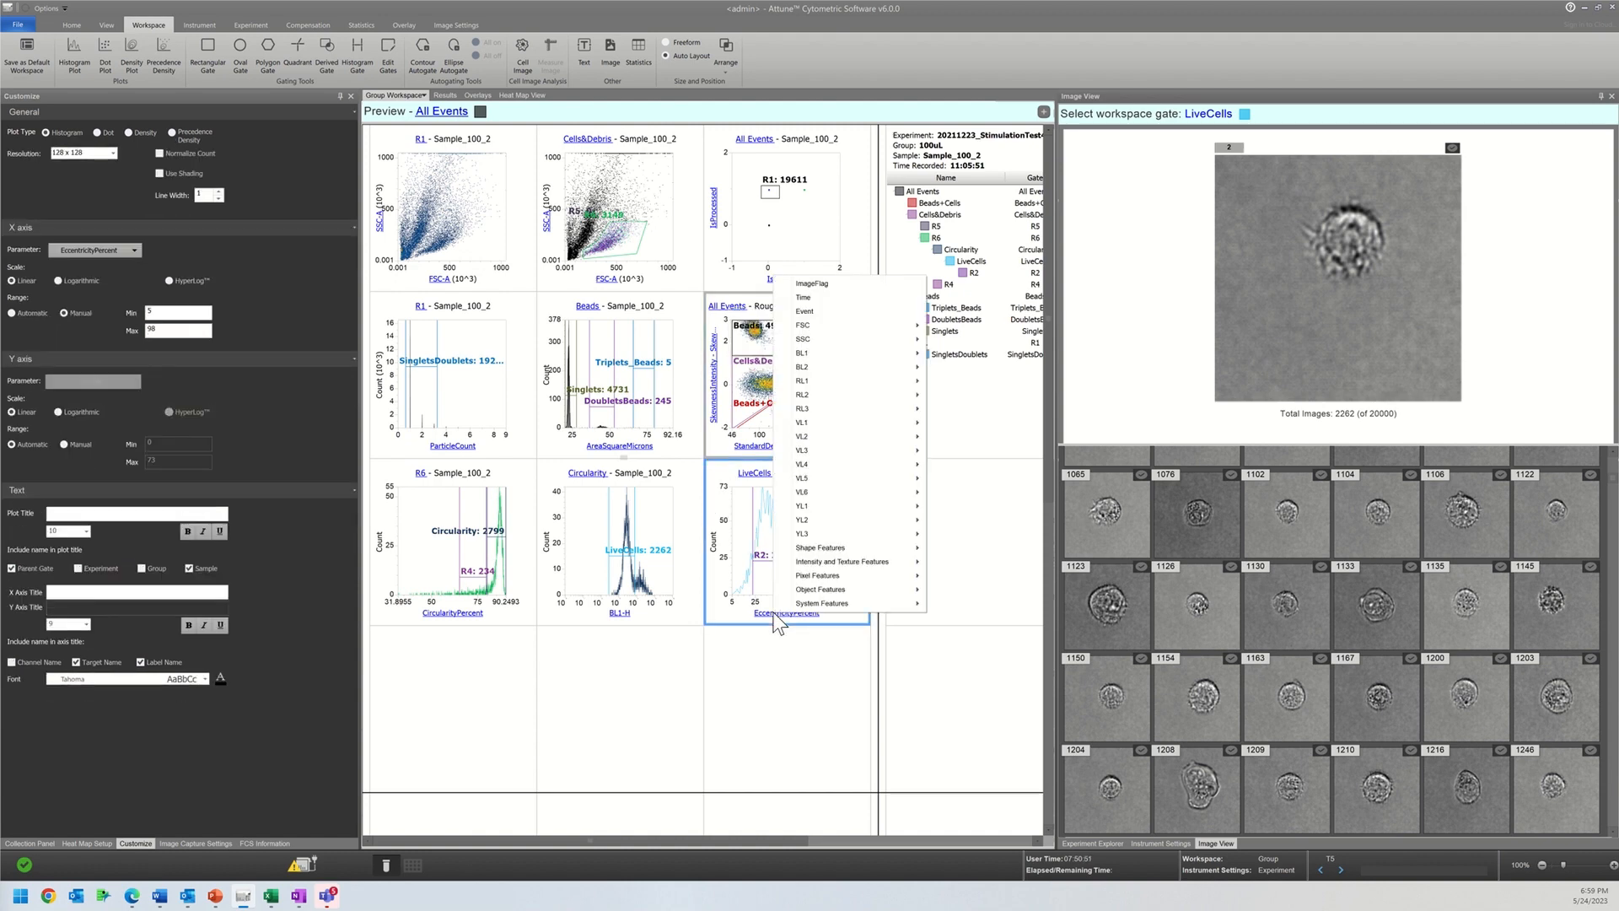
left_click(737, 532)
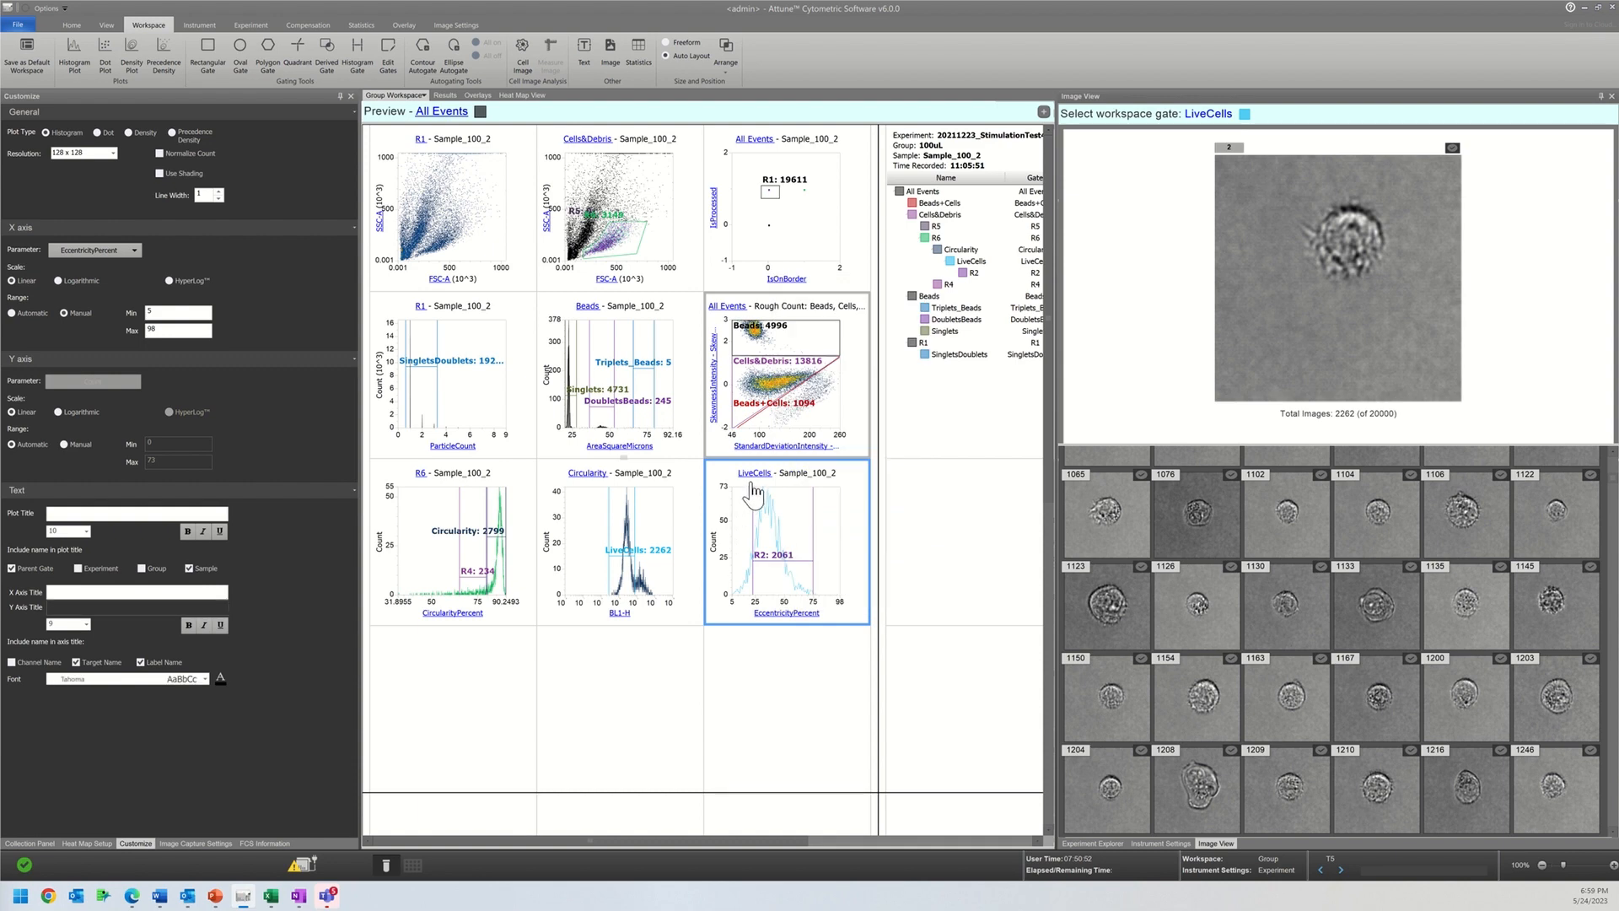
left_click(755, 483)
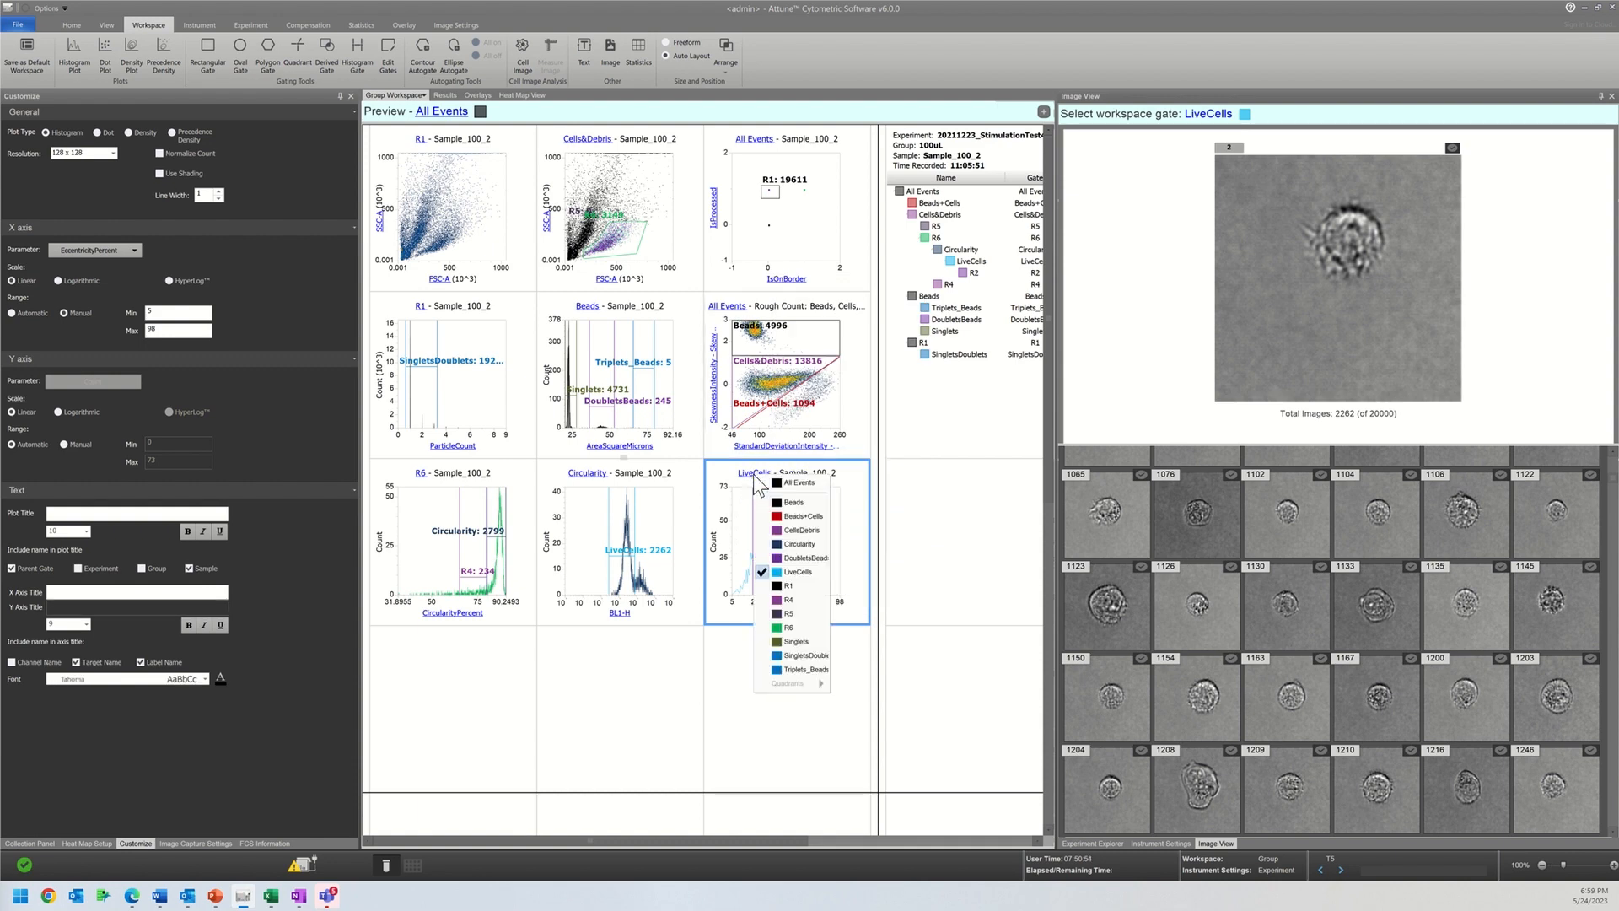
left_click(775, 529)
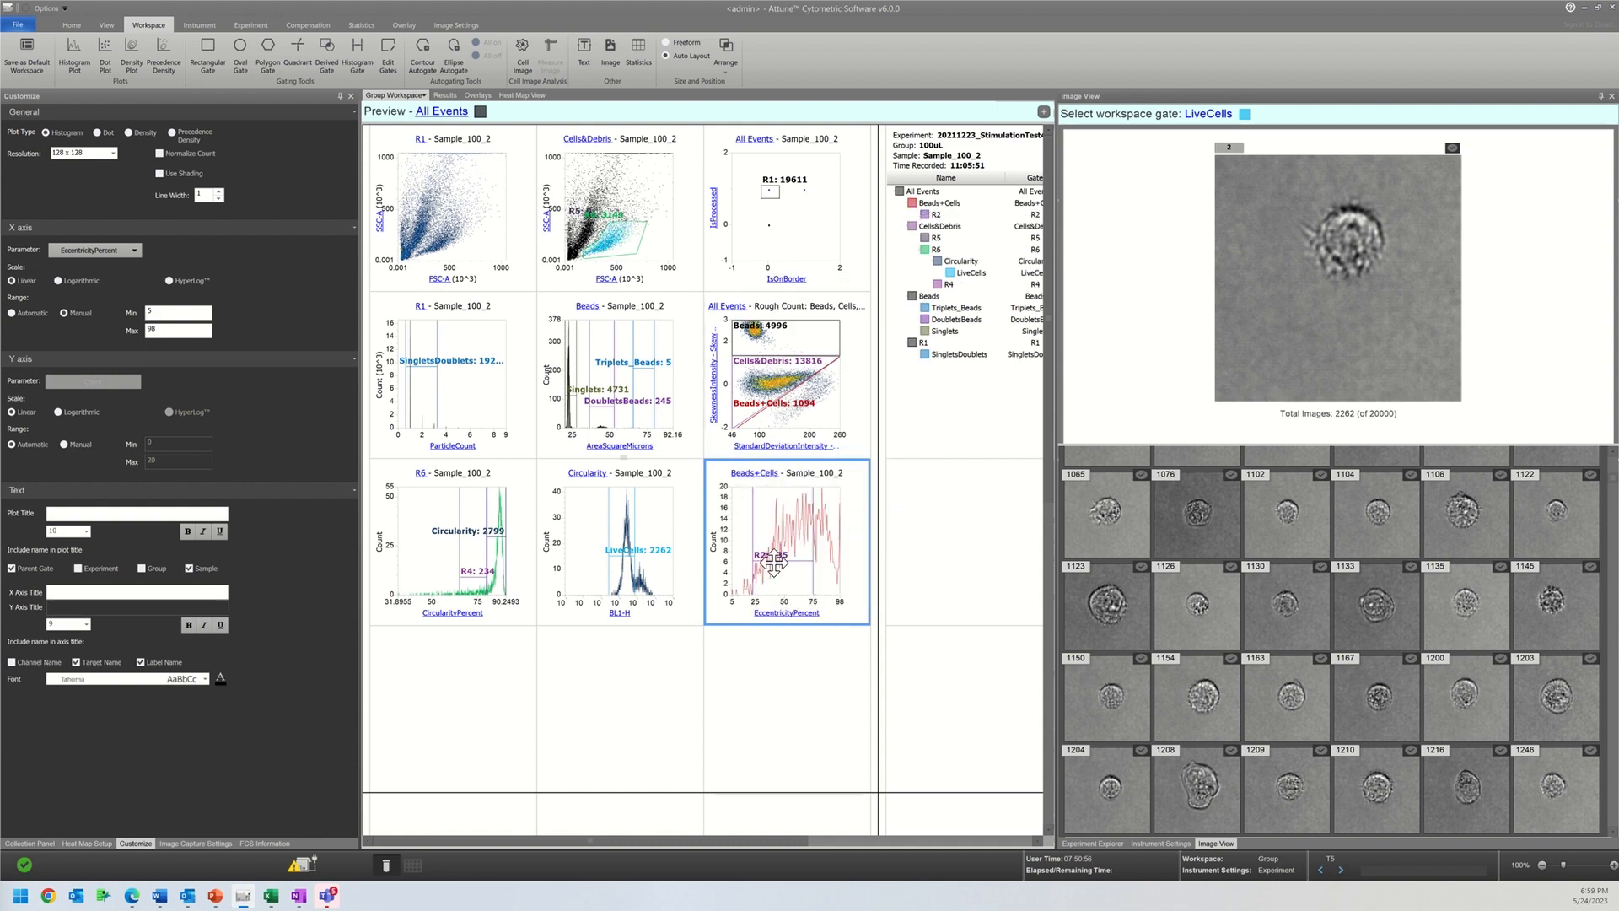
Step: Examine the R2 and LiveCells gate limits and the Circularity BL1-H, Rough Count and EccentricityPercent plots
left_click(775, 576)
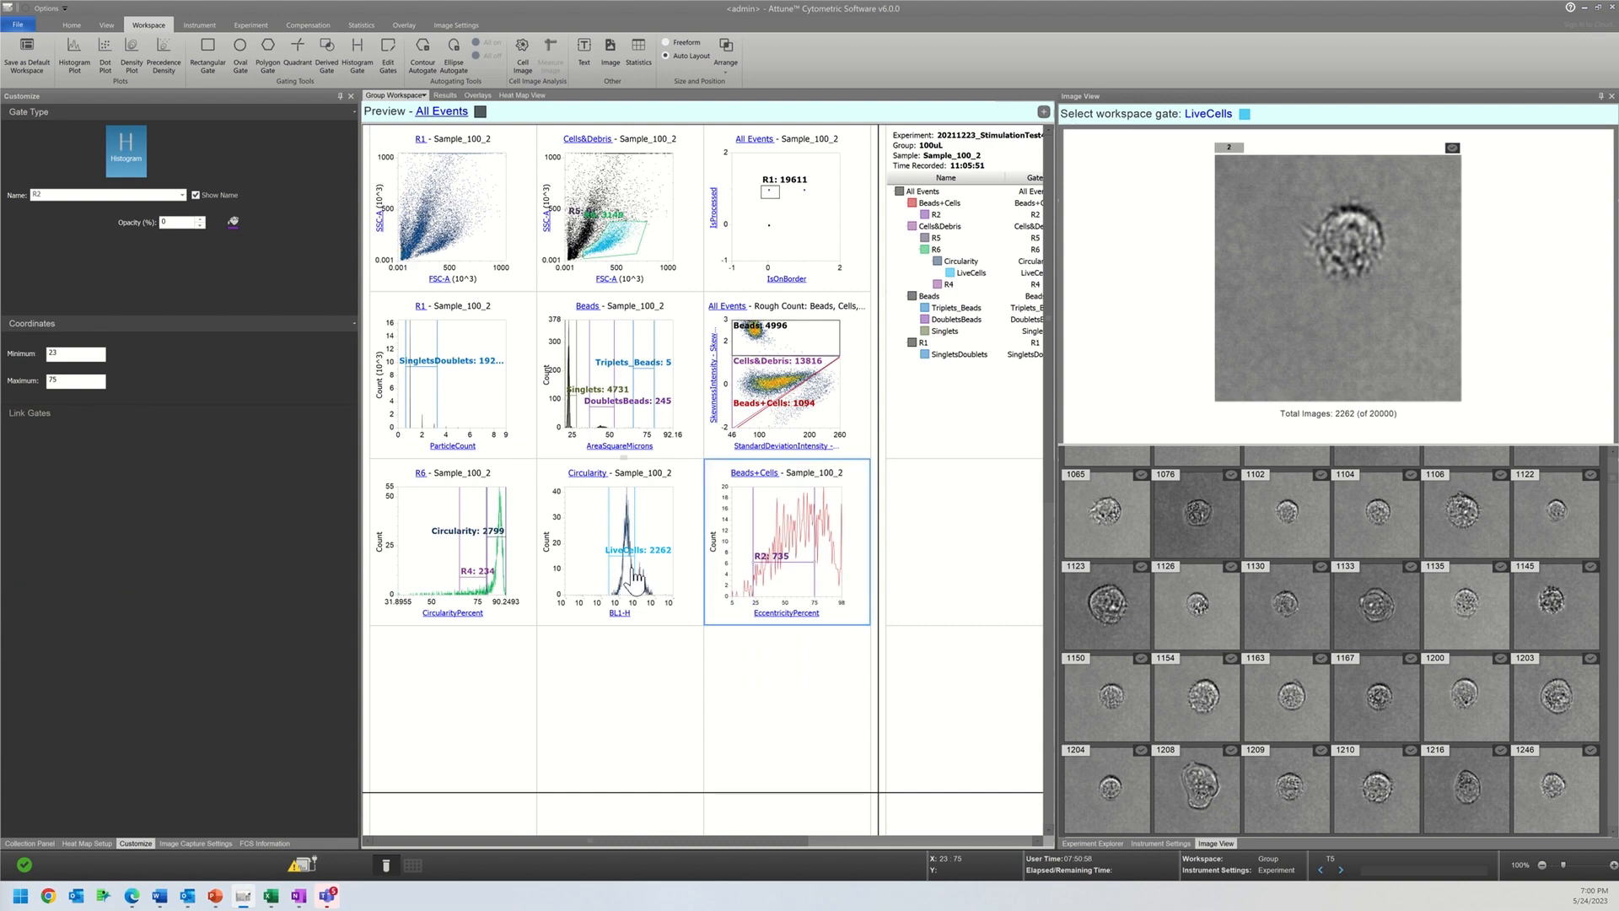
left_click(635, 568)
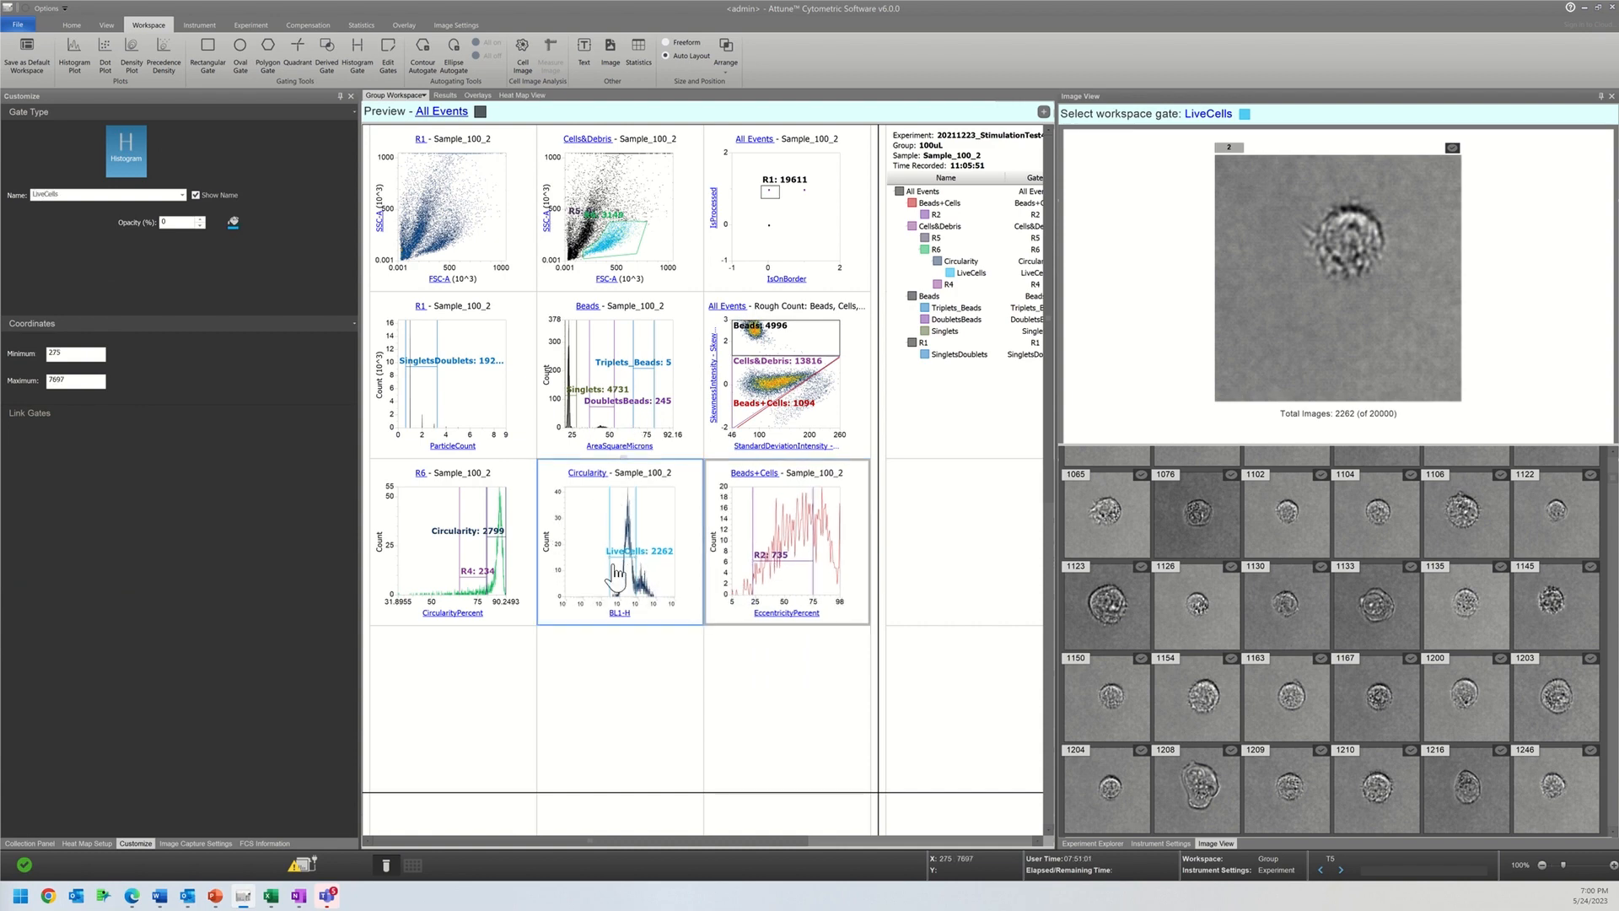
left_click(582, 478)
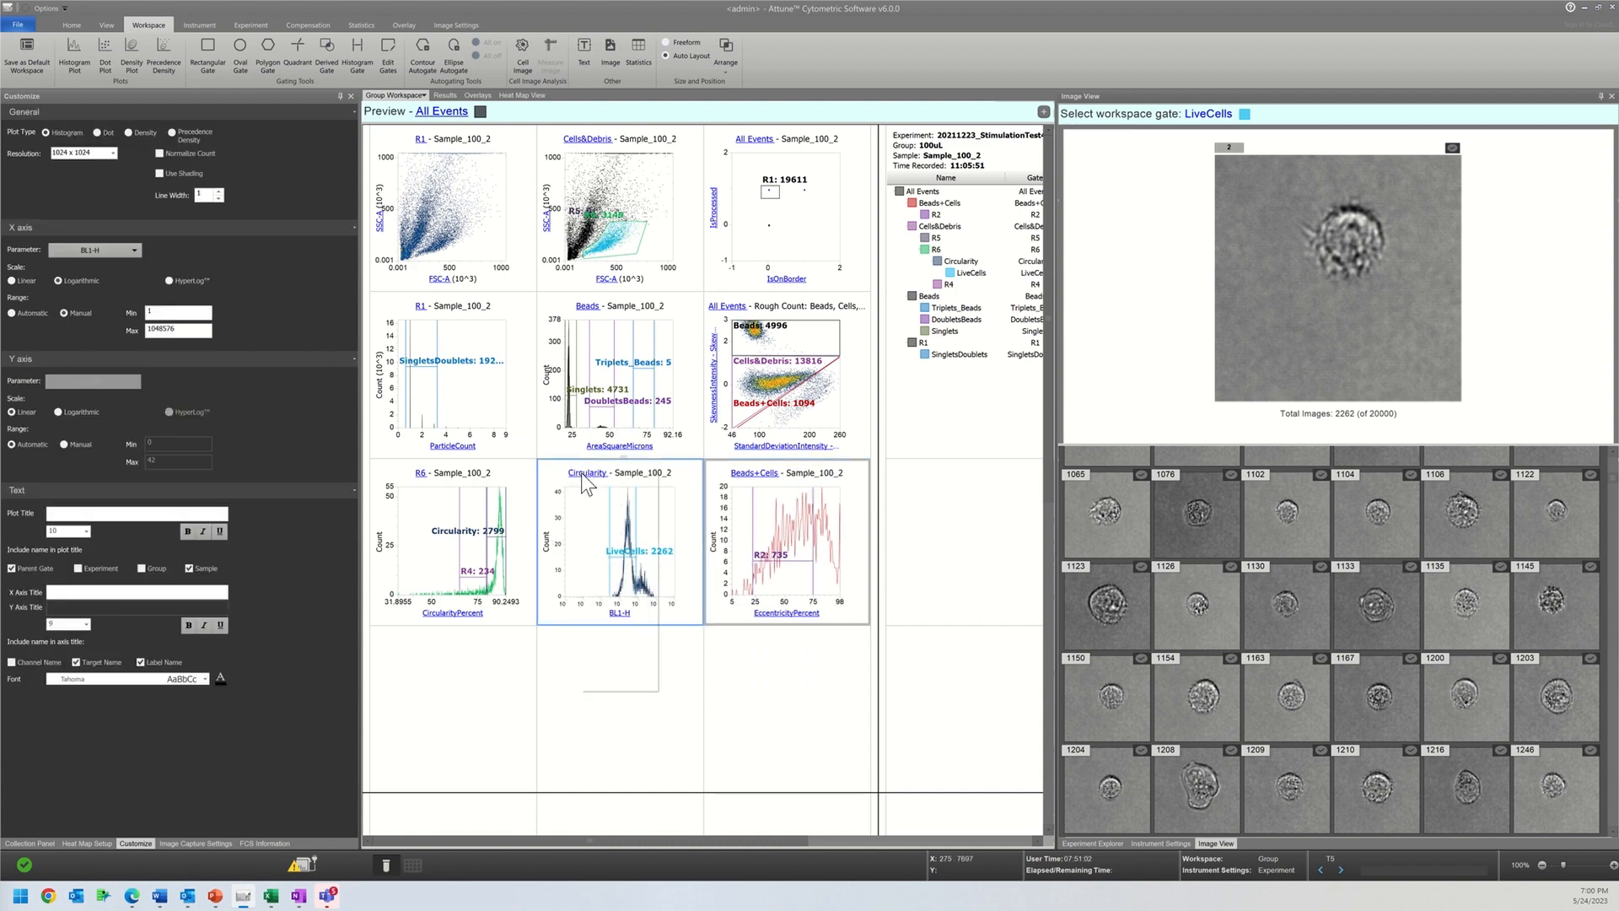
left_click(805, 405)
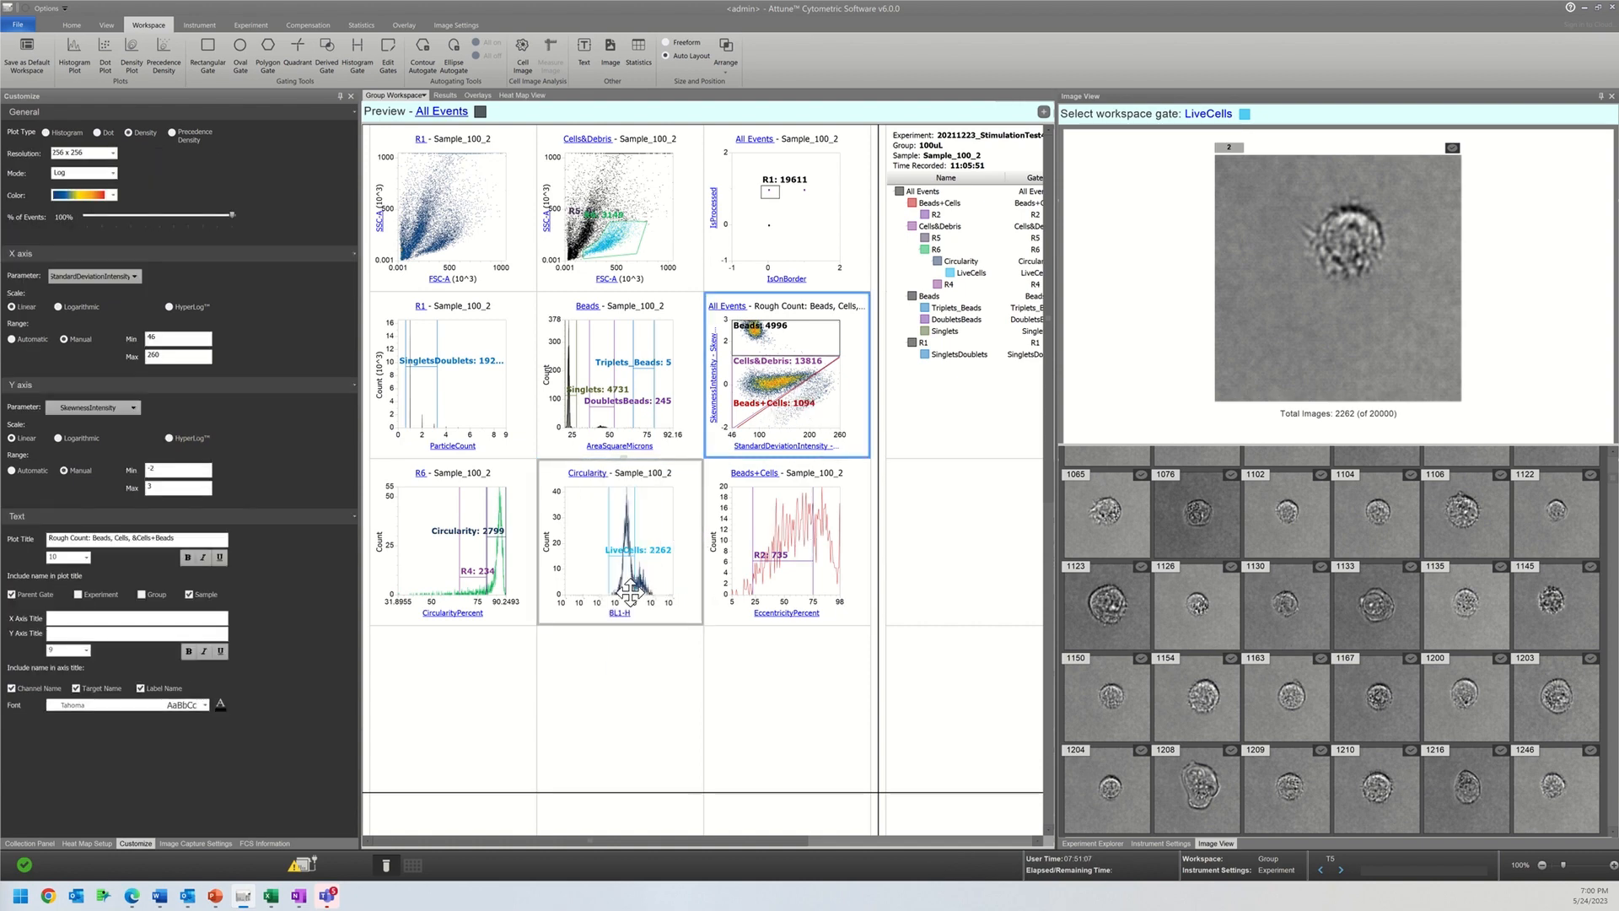
left_click(633, 560)
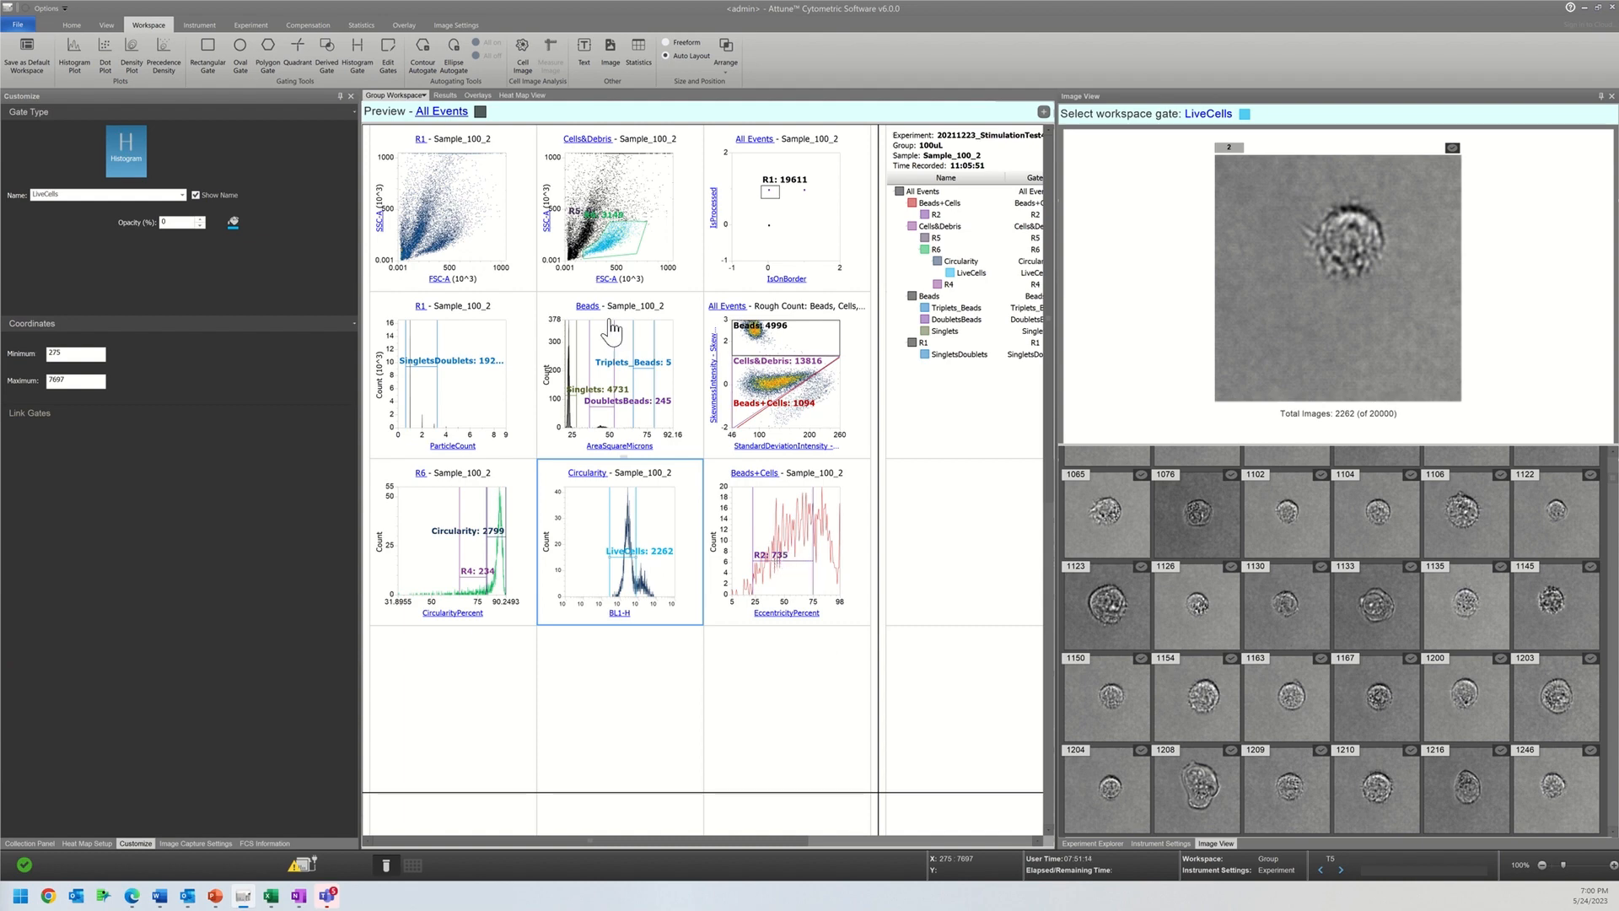
left_click(424, 96)
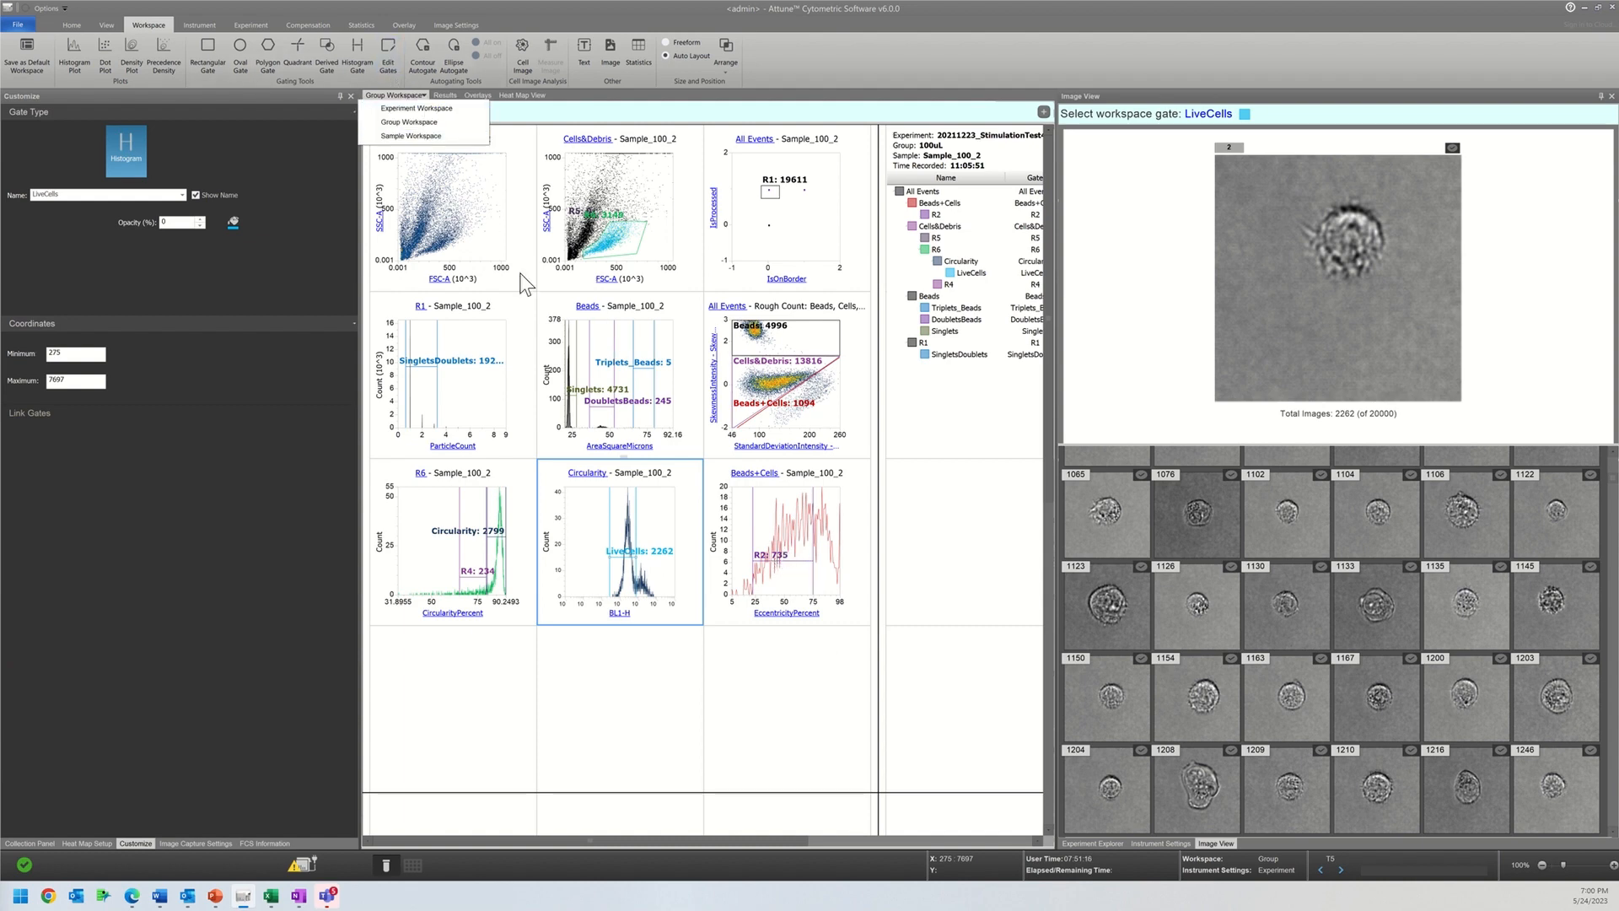
left_click(780, 595)
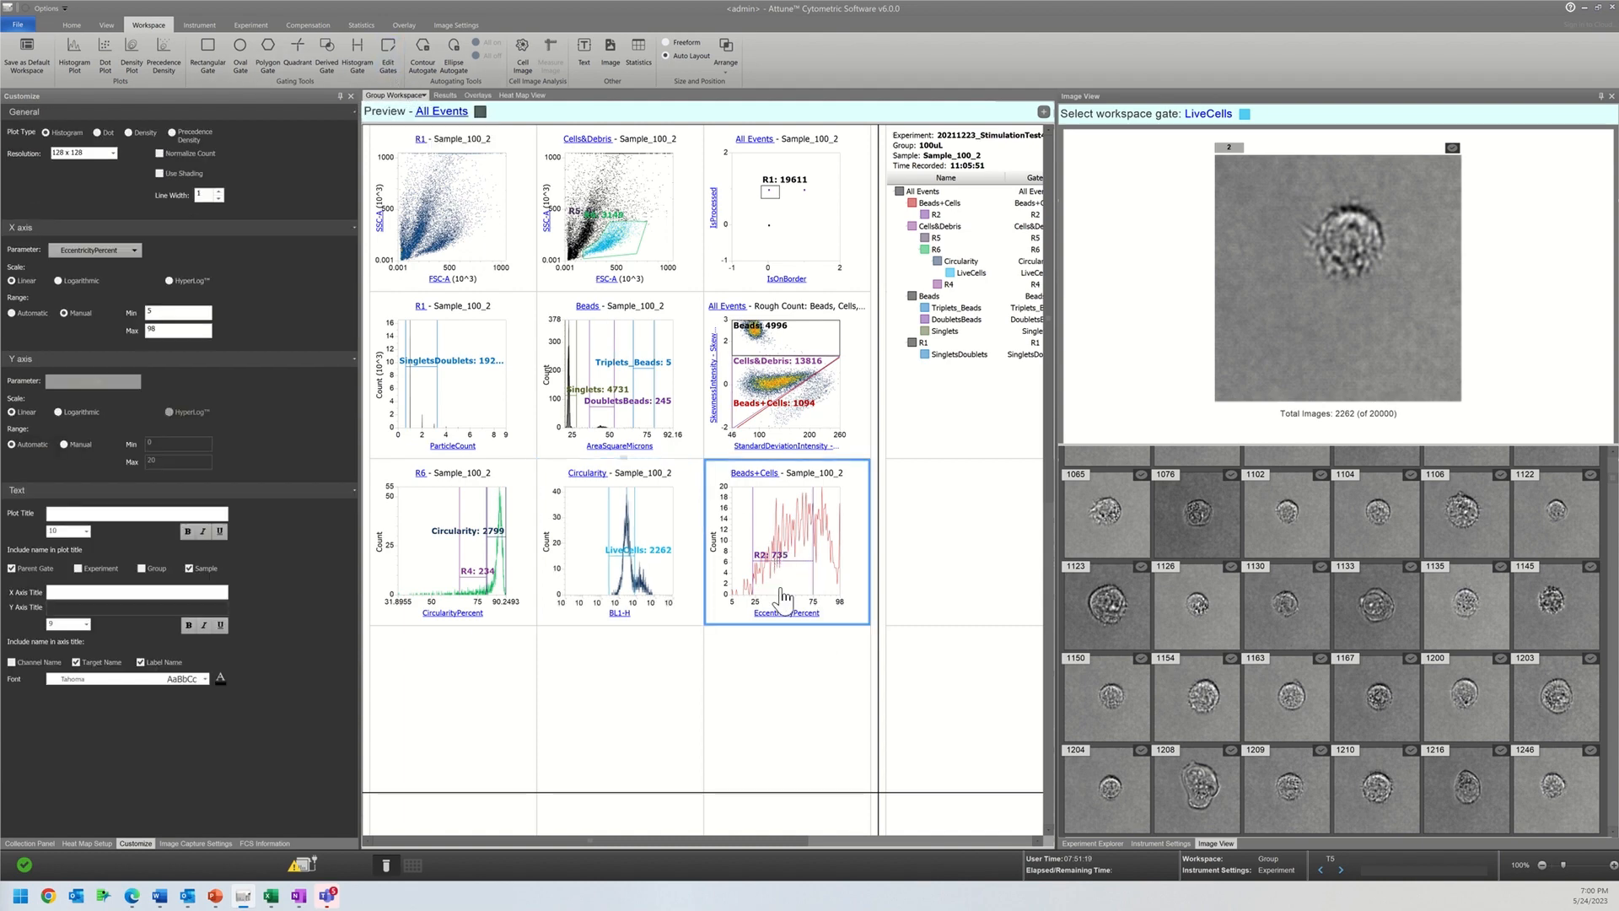
Step: Insert a new histogram plot in the empty cell below the CircularityPercent plot
left_click(456, 648)
right_click(455, 648)
mouse_move(489, 655)
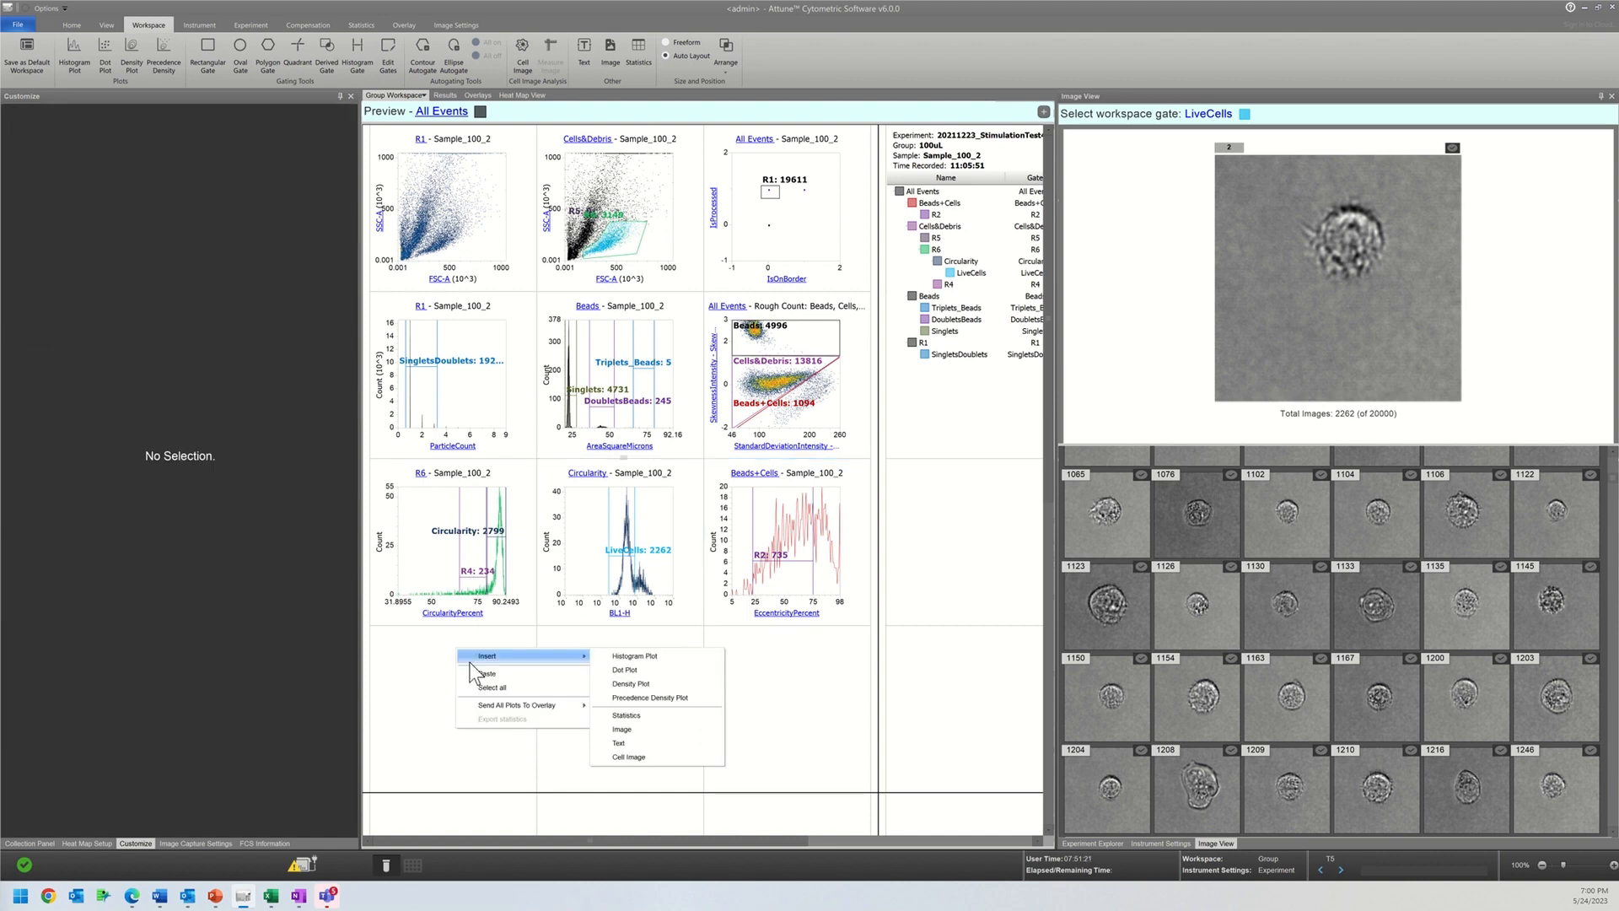
left_click(628, 668)
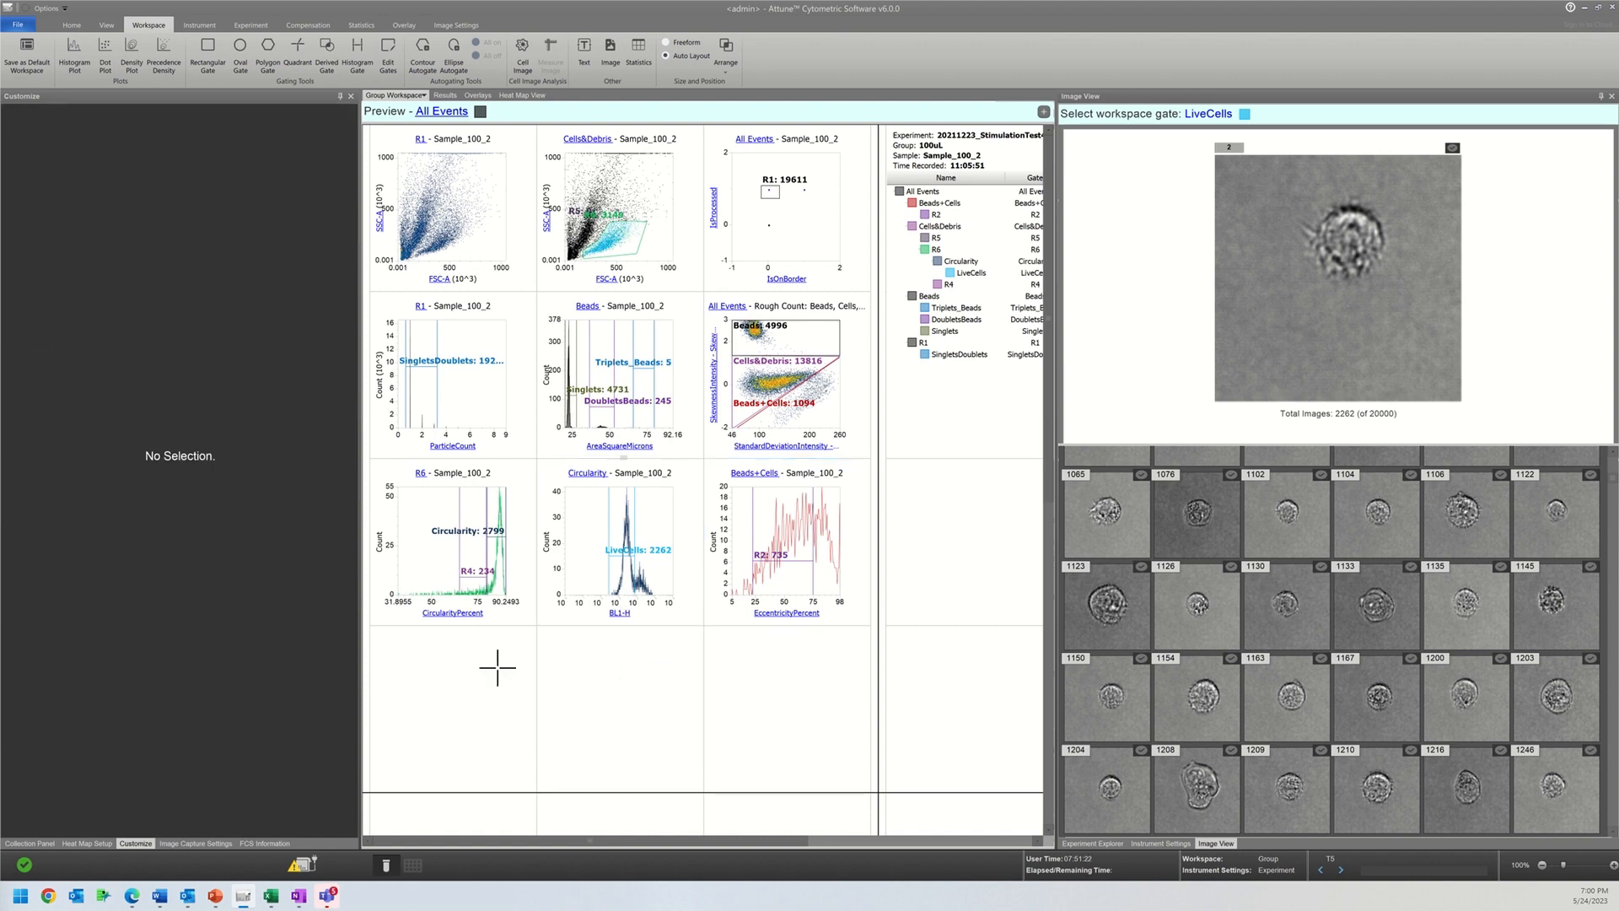
left_click(419, 663)
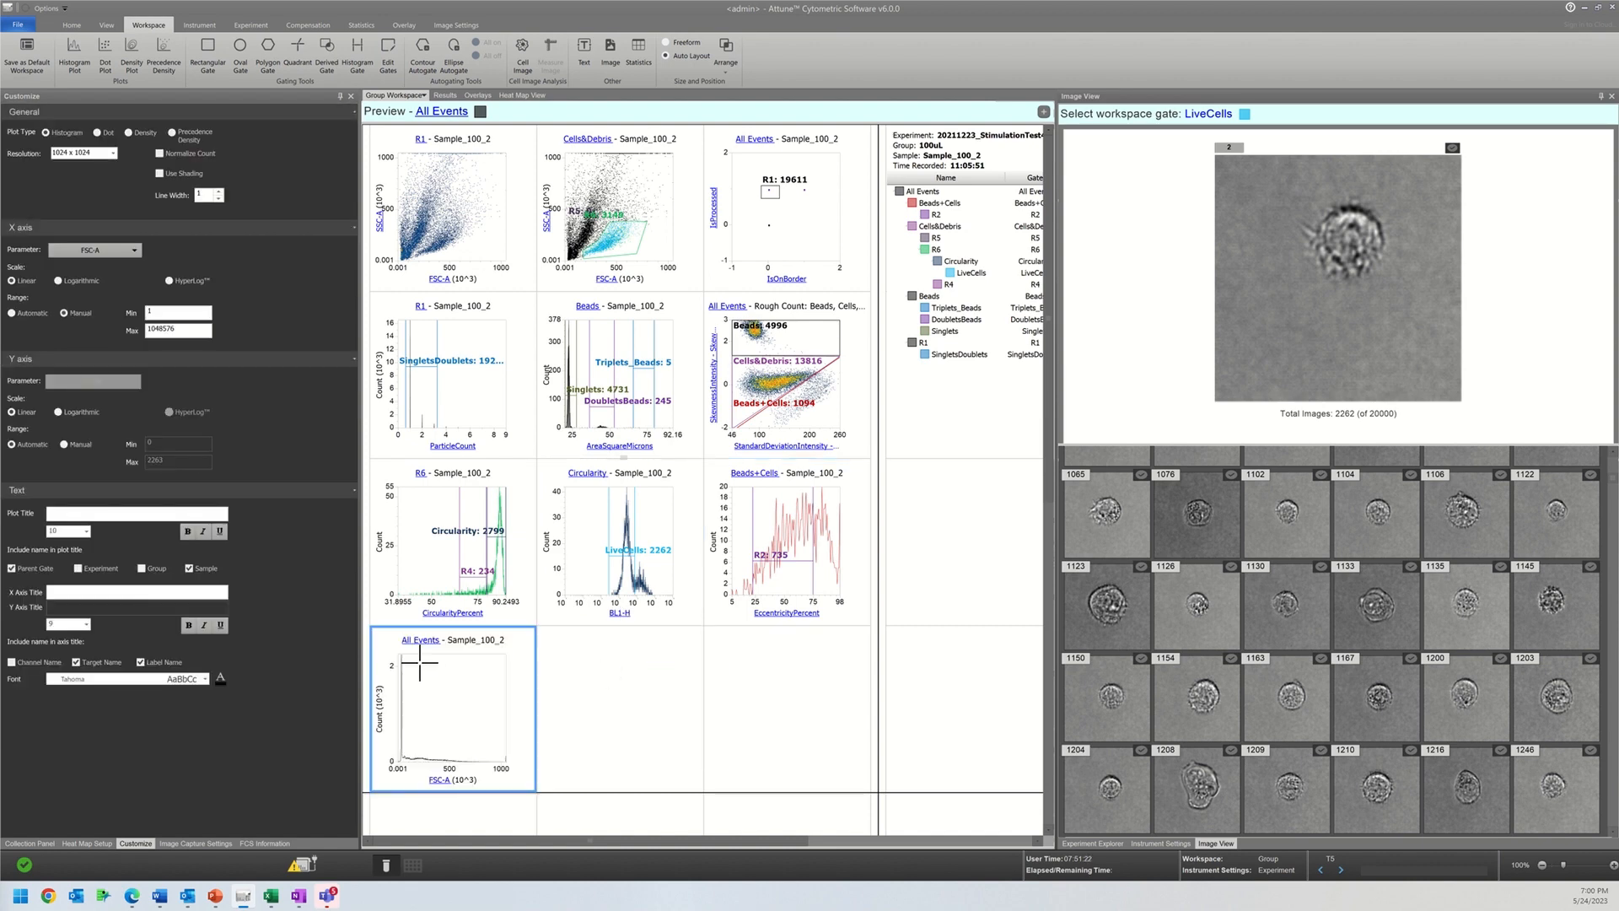
Step: Set the new histogram's X parameter to BL1-H and its parent gate to R2
left_click(438, 780)
mouse_move(534, 518)
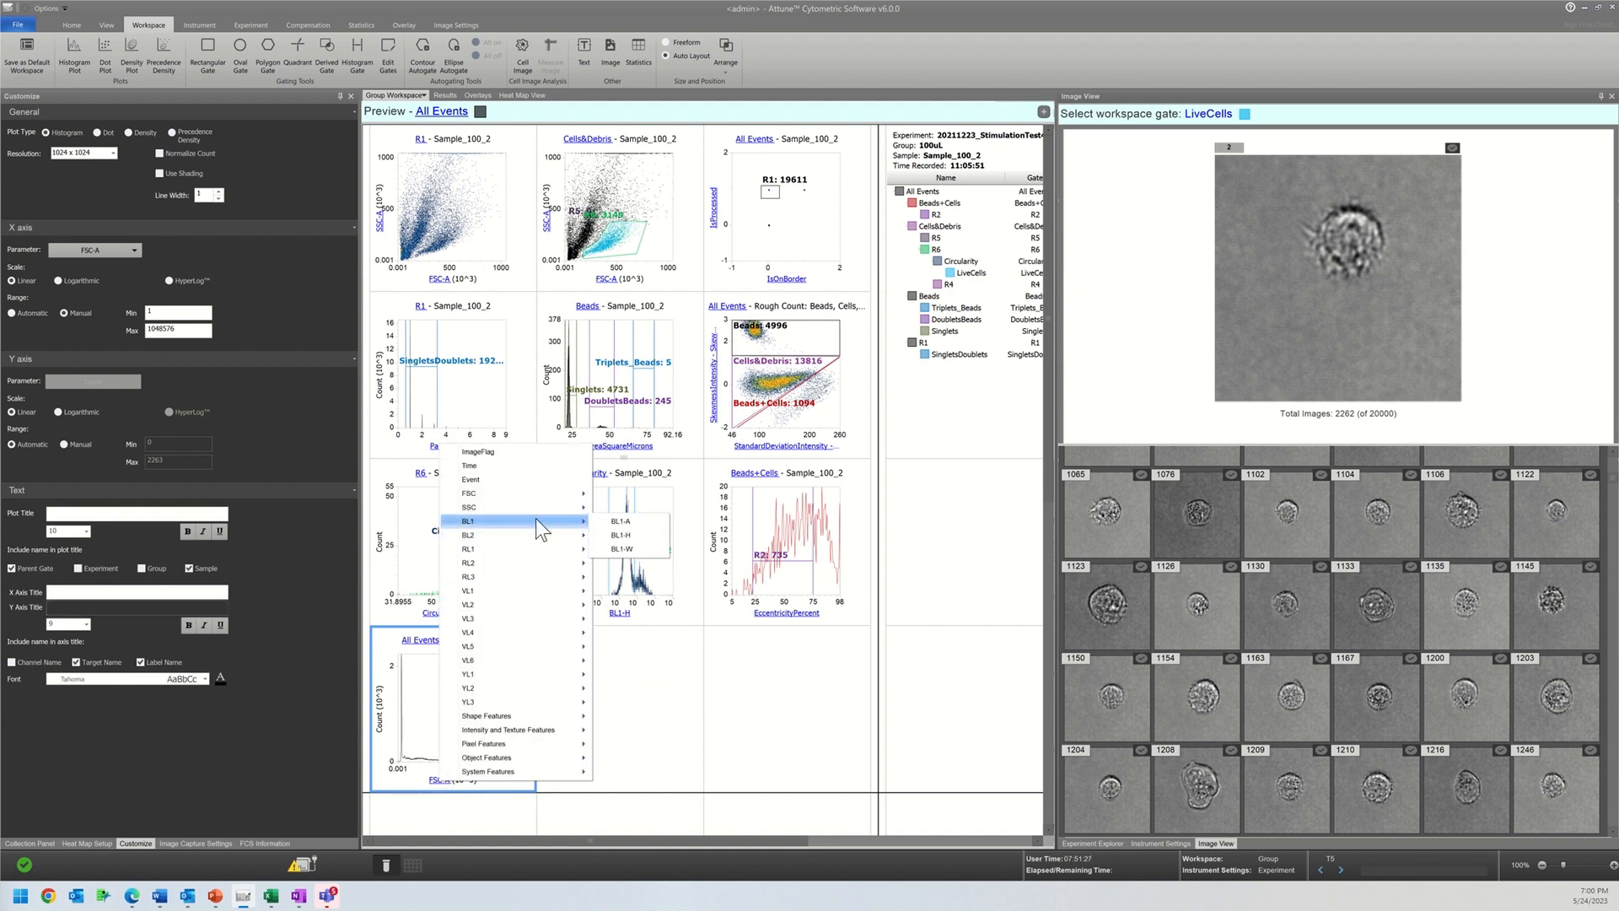
left_click(620, 535)
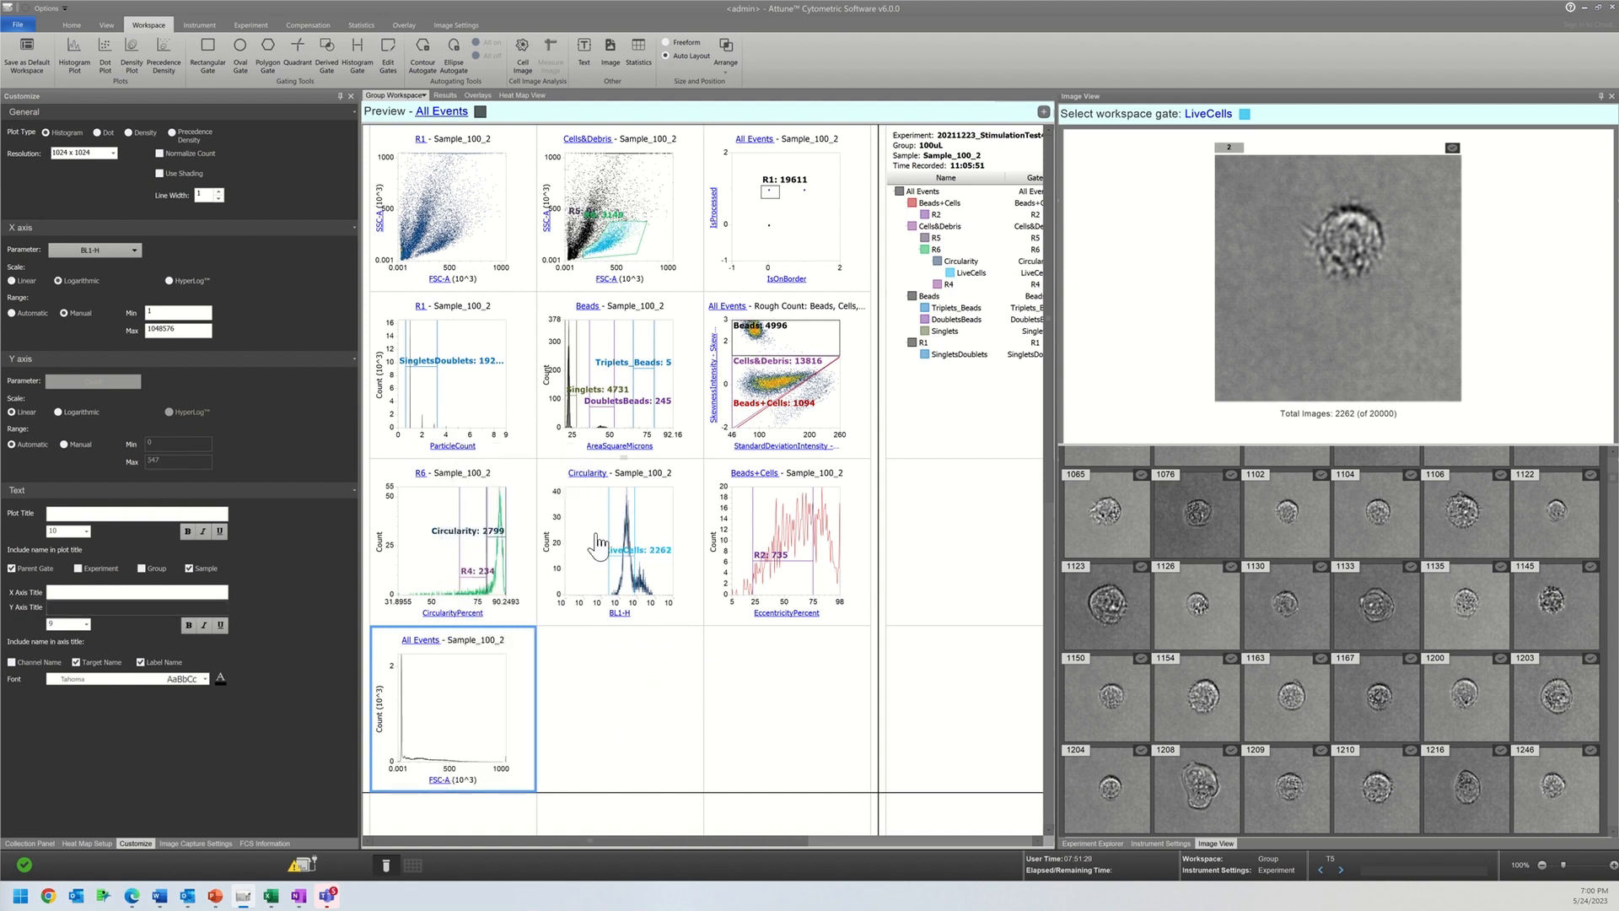
left_click(426, 641)
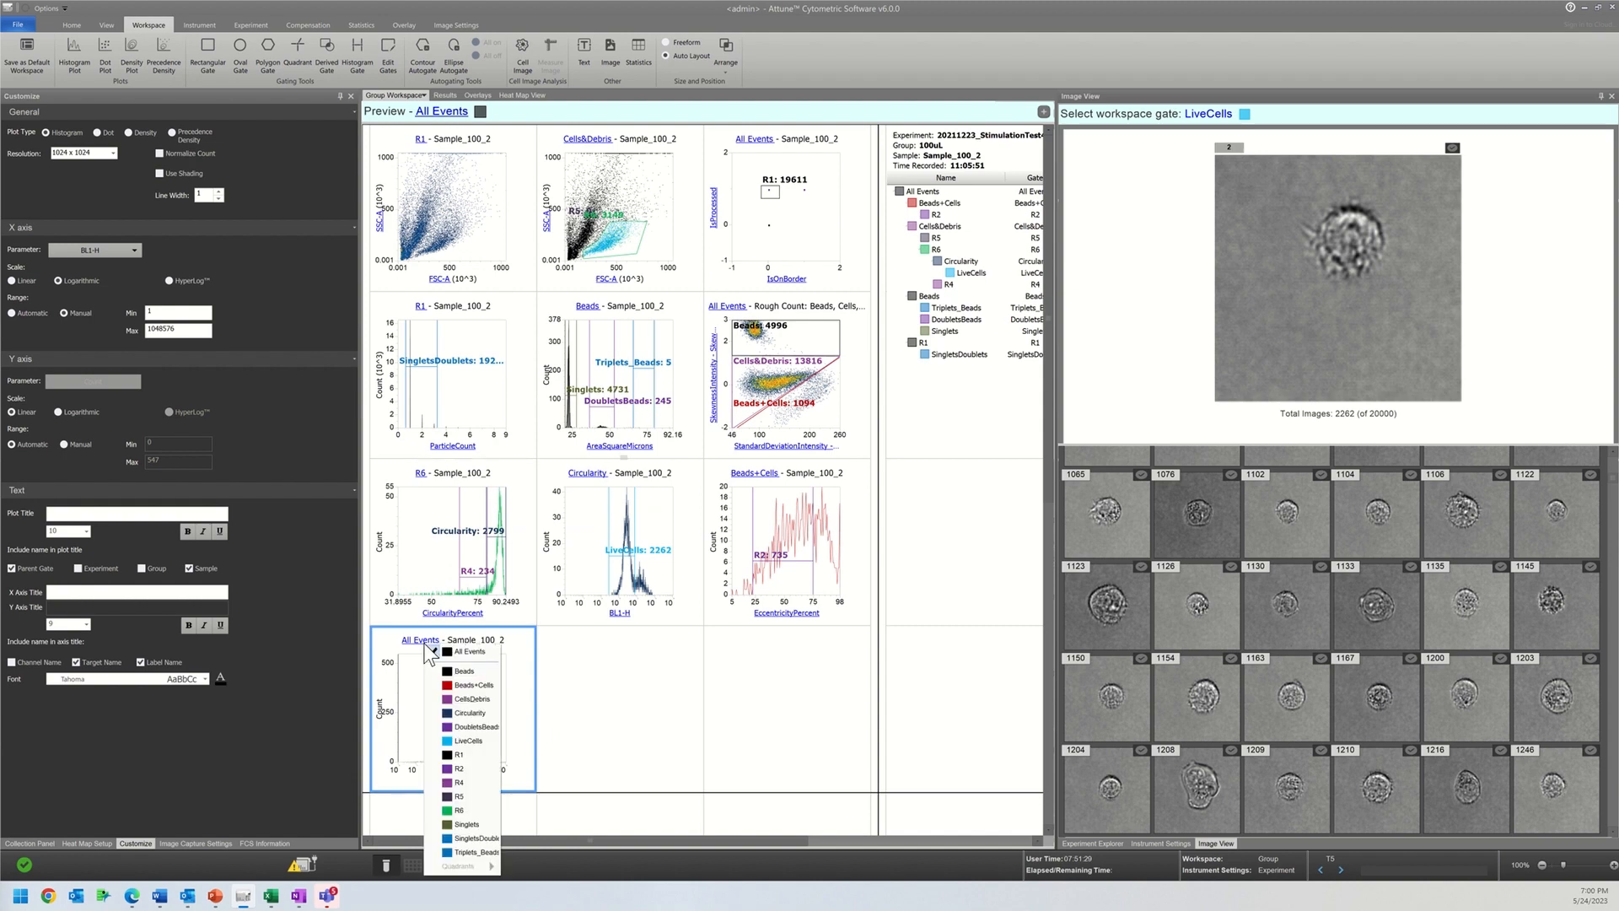
left_click(460, 768)
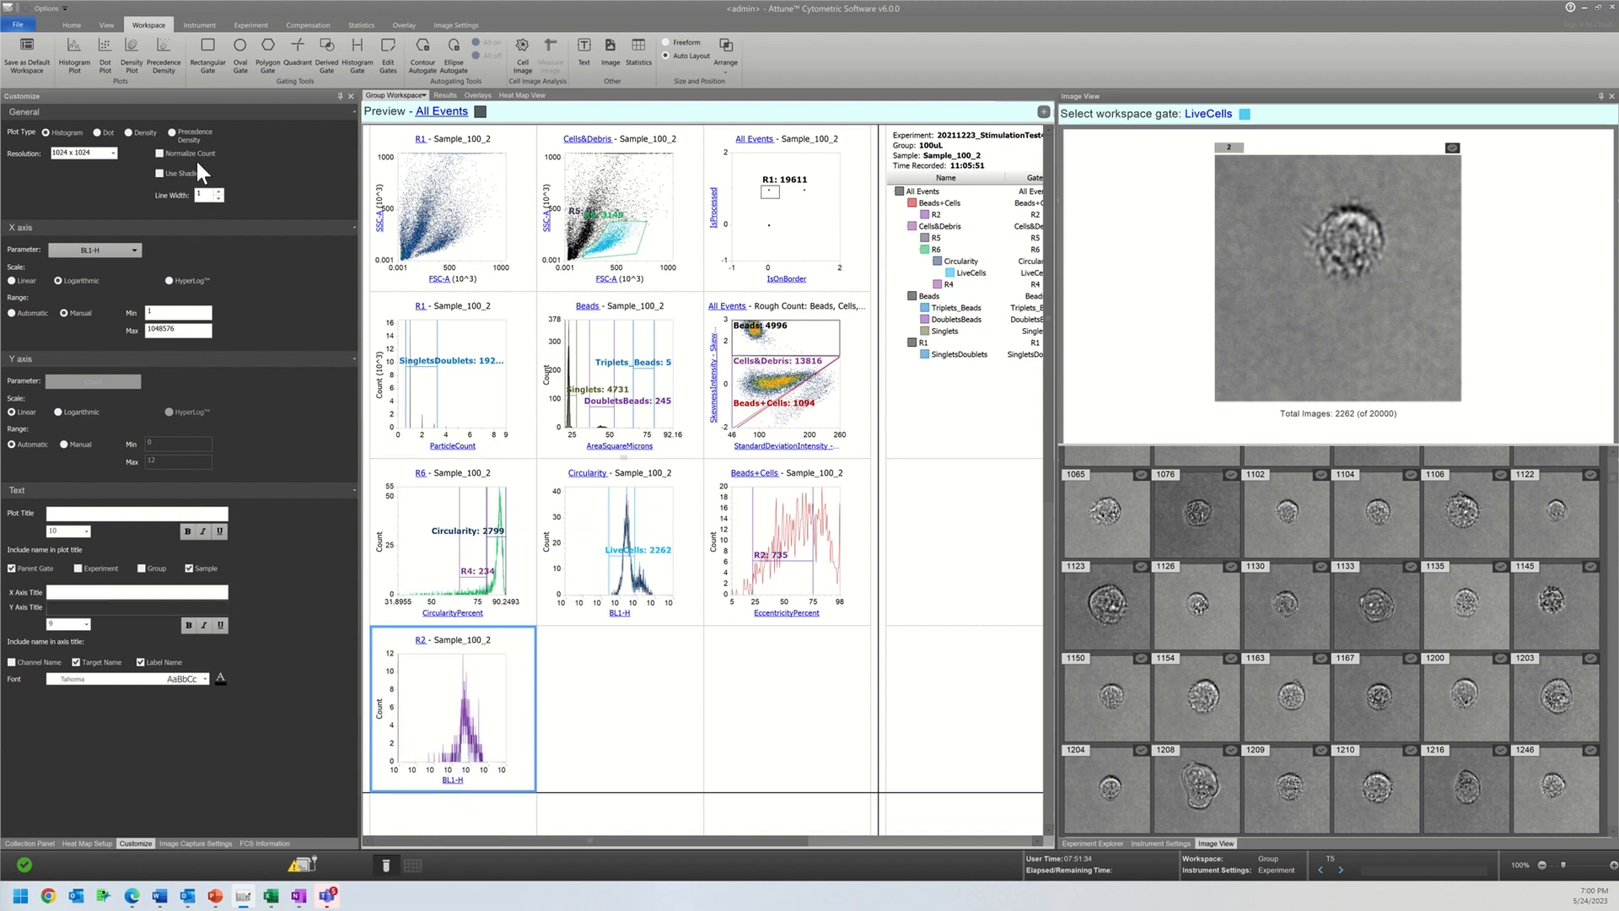
Step: Draw a histogram gate starting at about 32 on the R2 BL1-H plot and set its maximum to 7697
left_click(352, 58)
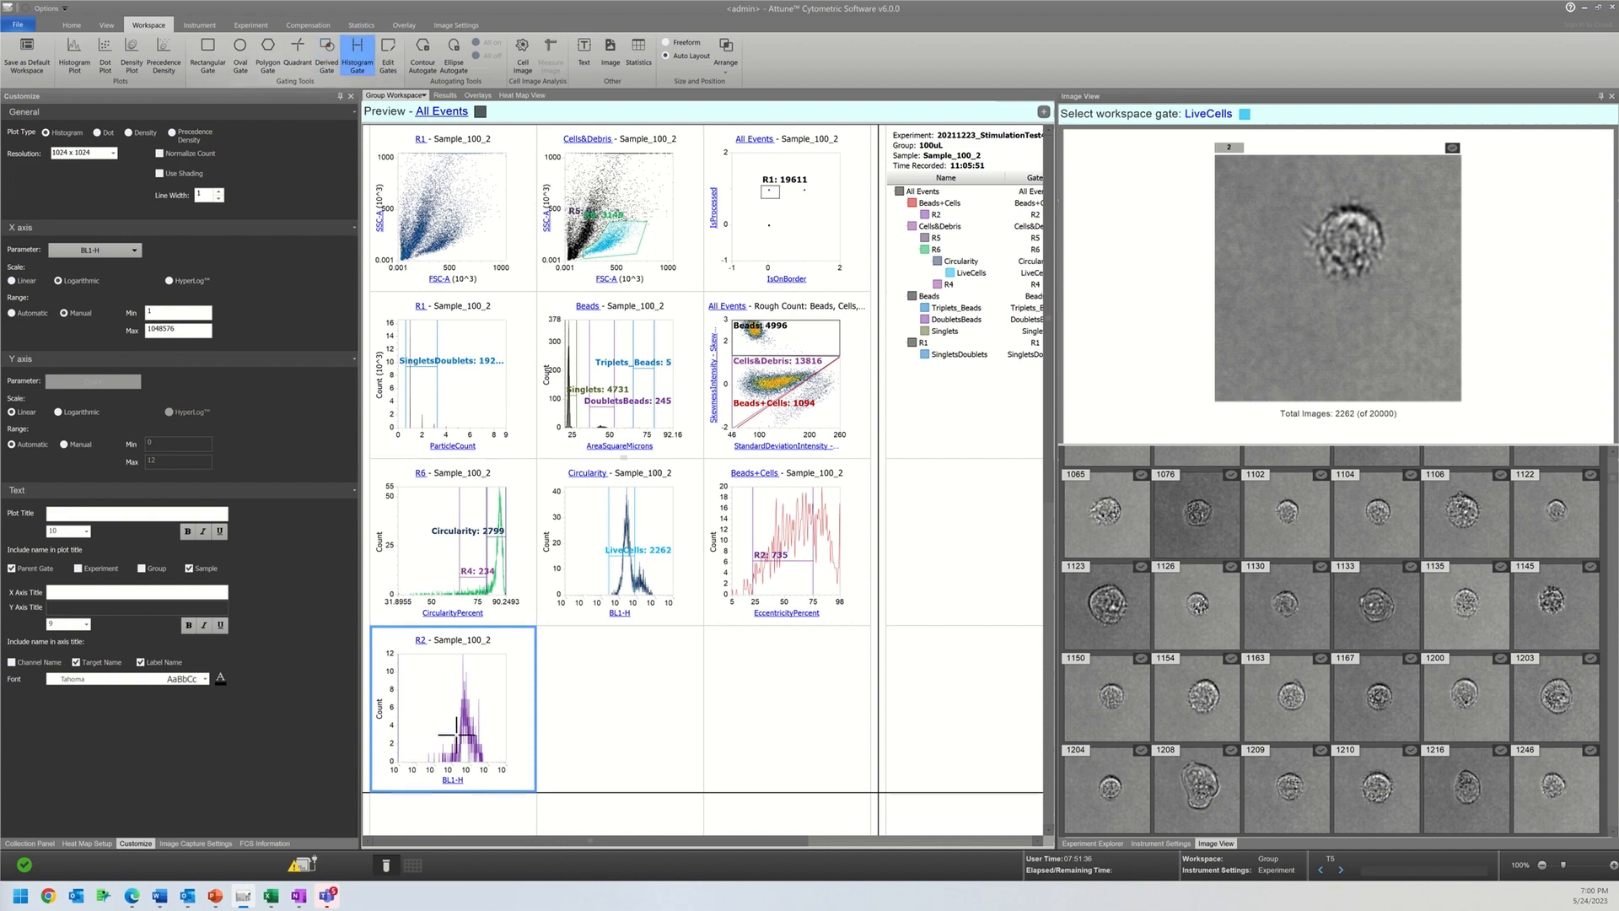
left_click_drag(425, 725, 425, 706)
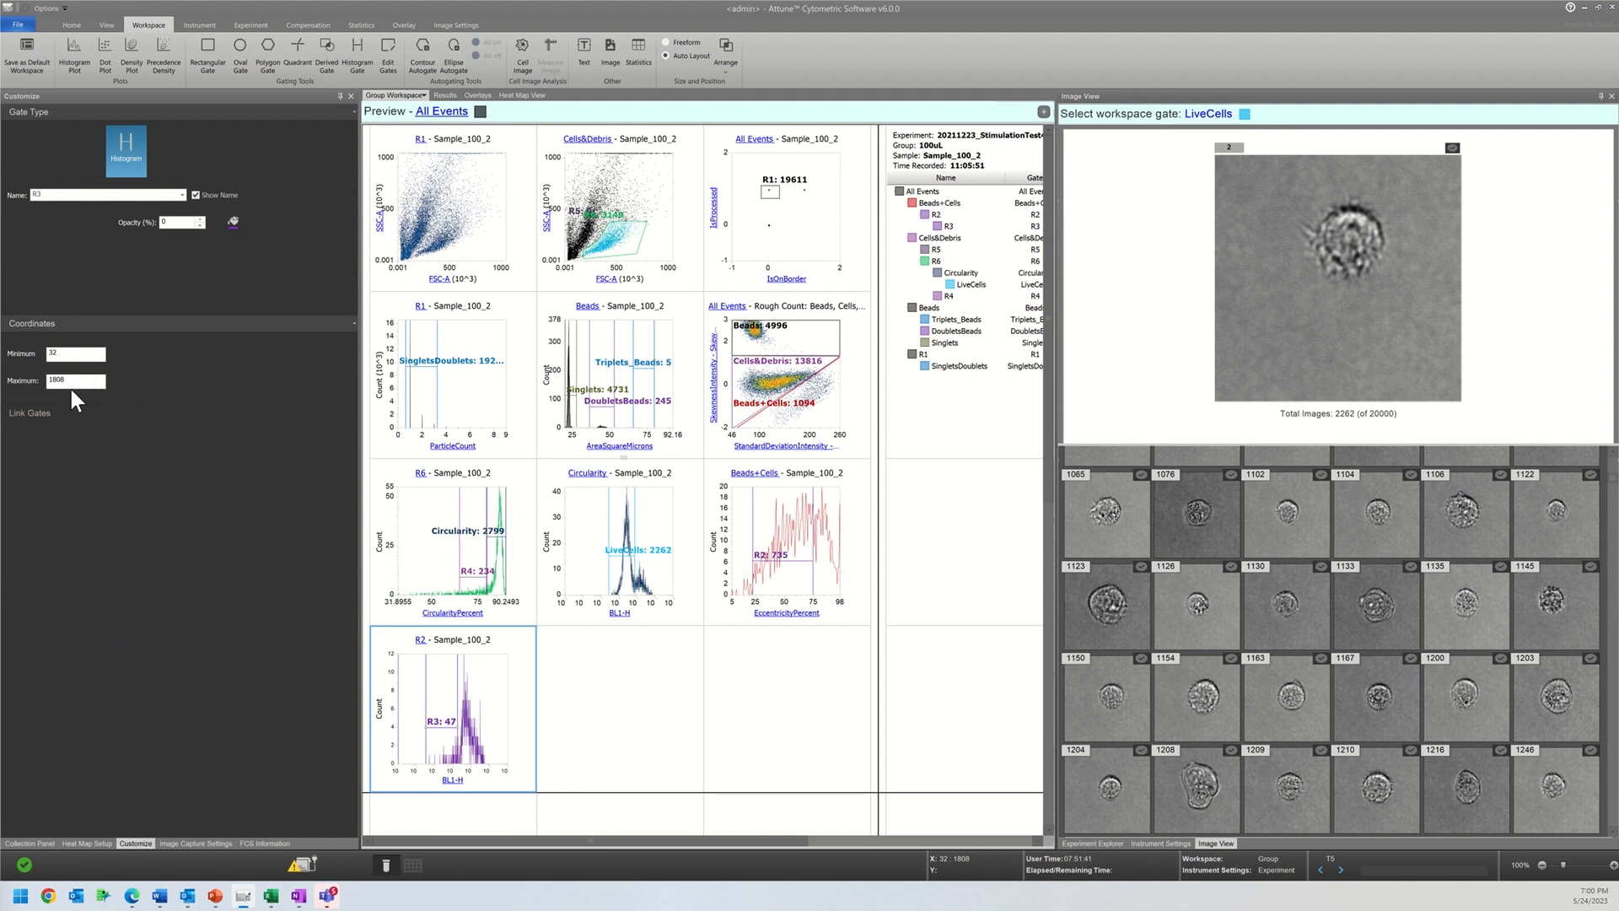
left_click(75, 385)
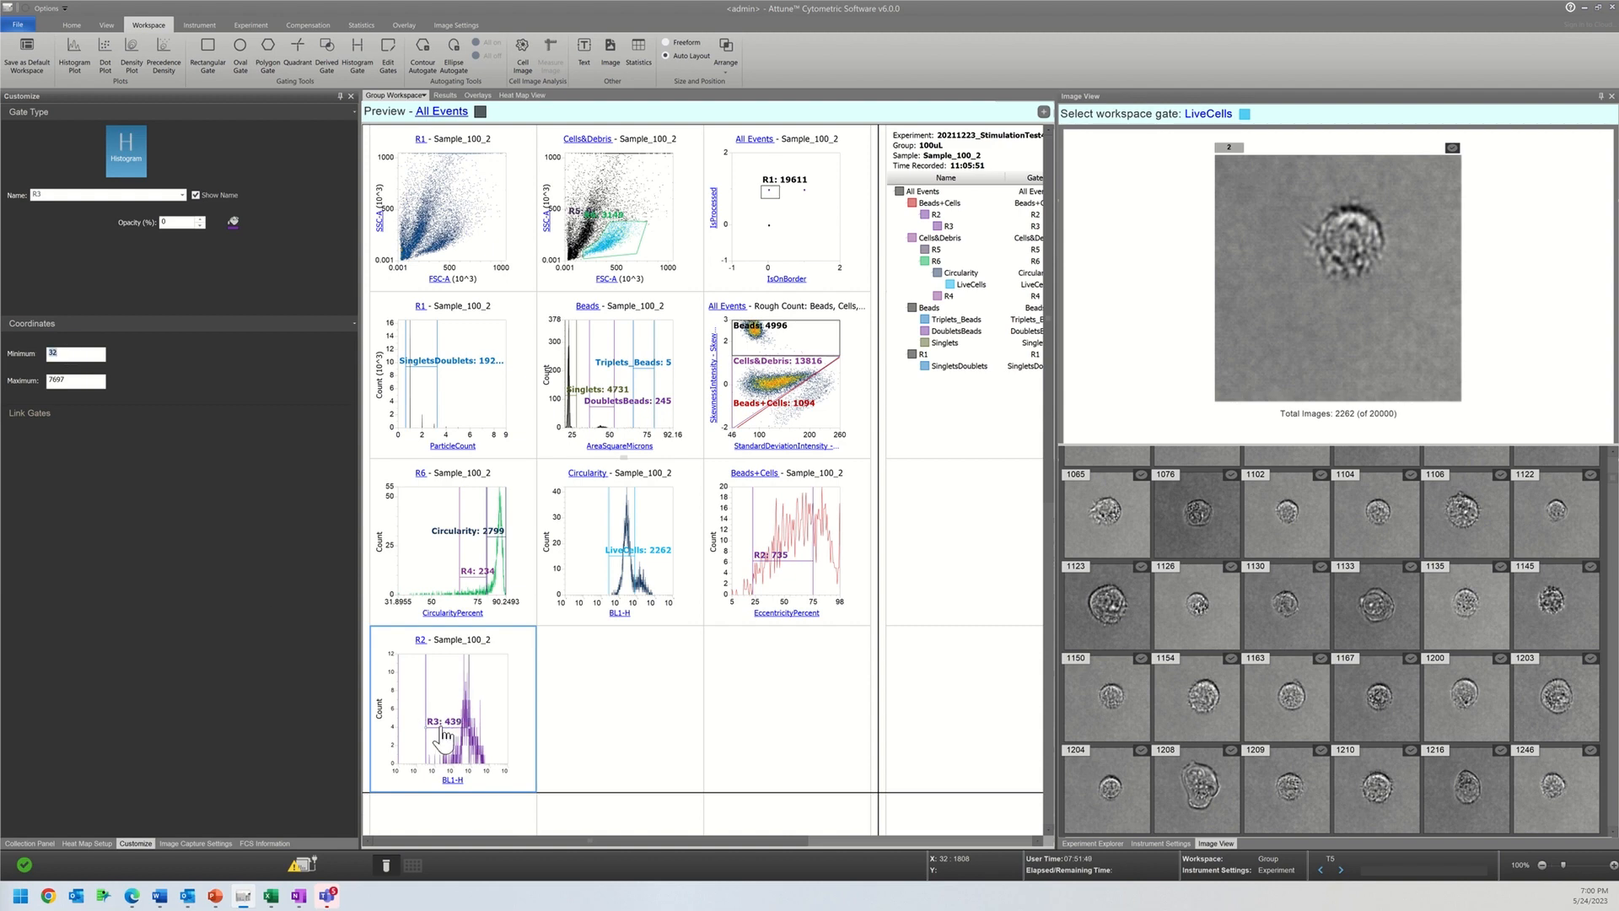
Step: Change the colour of the R2 gate on the EccentricityPercent histogram to black
left_click(793, 561)
left_click(235, 223)
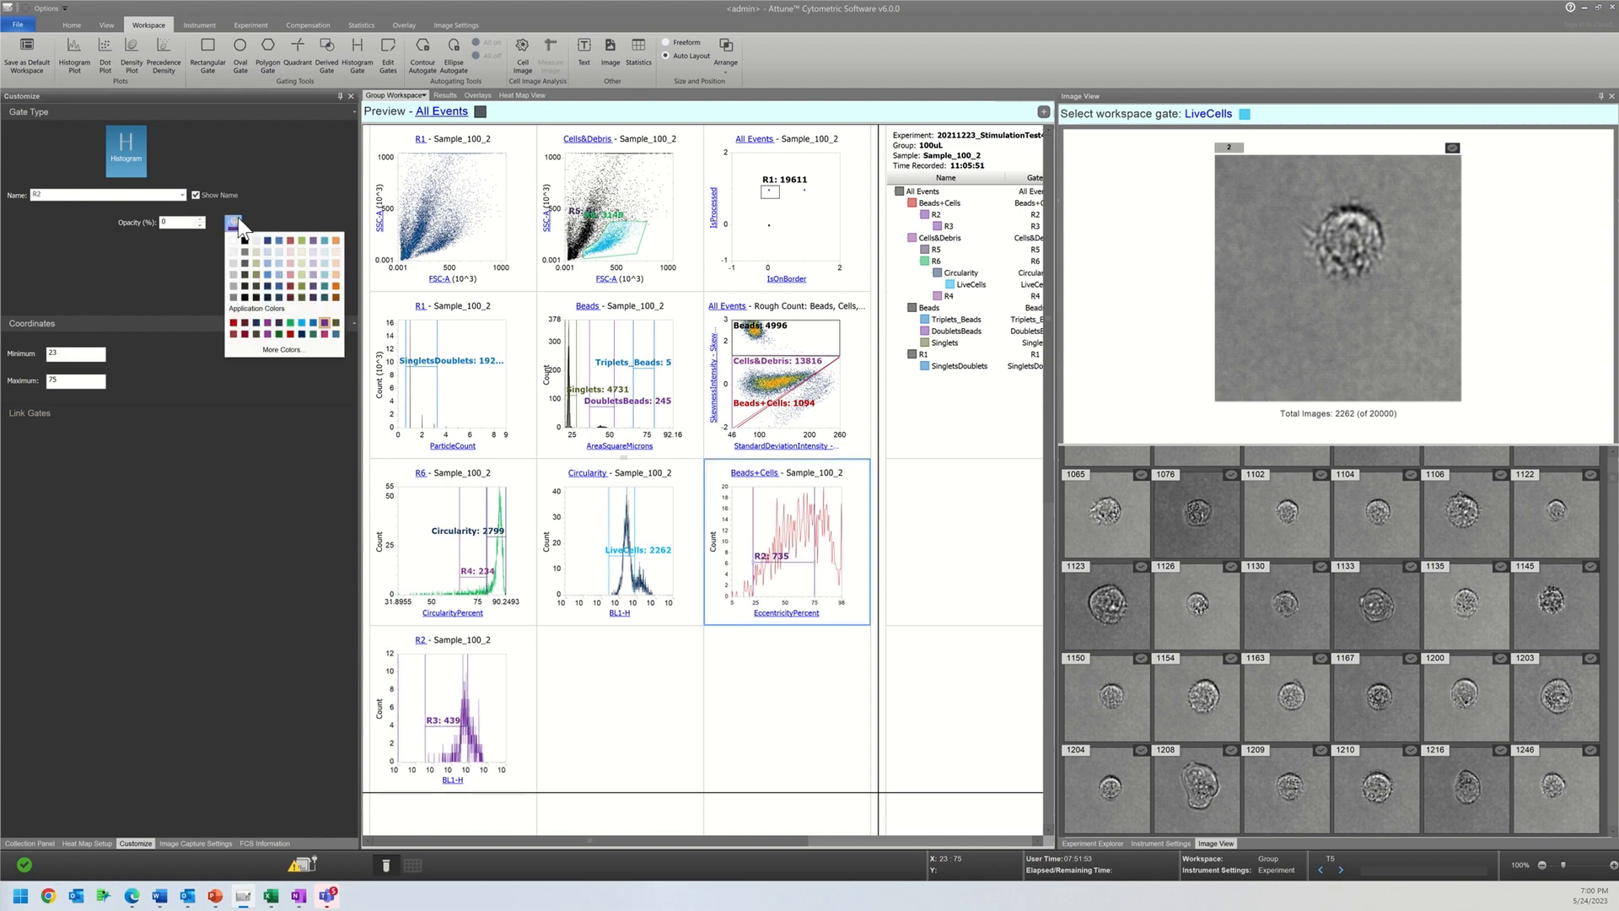
left_click(245, 240)
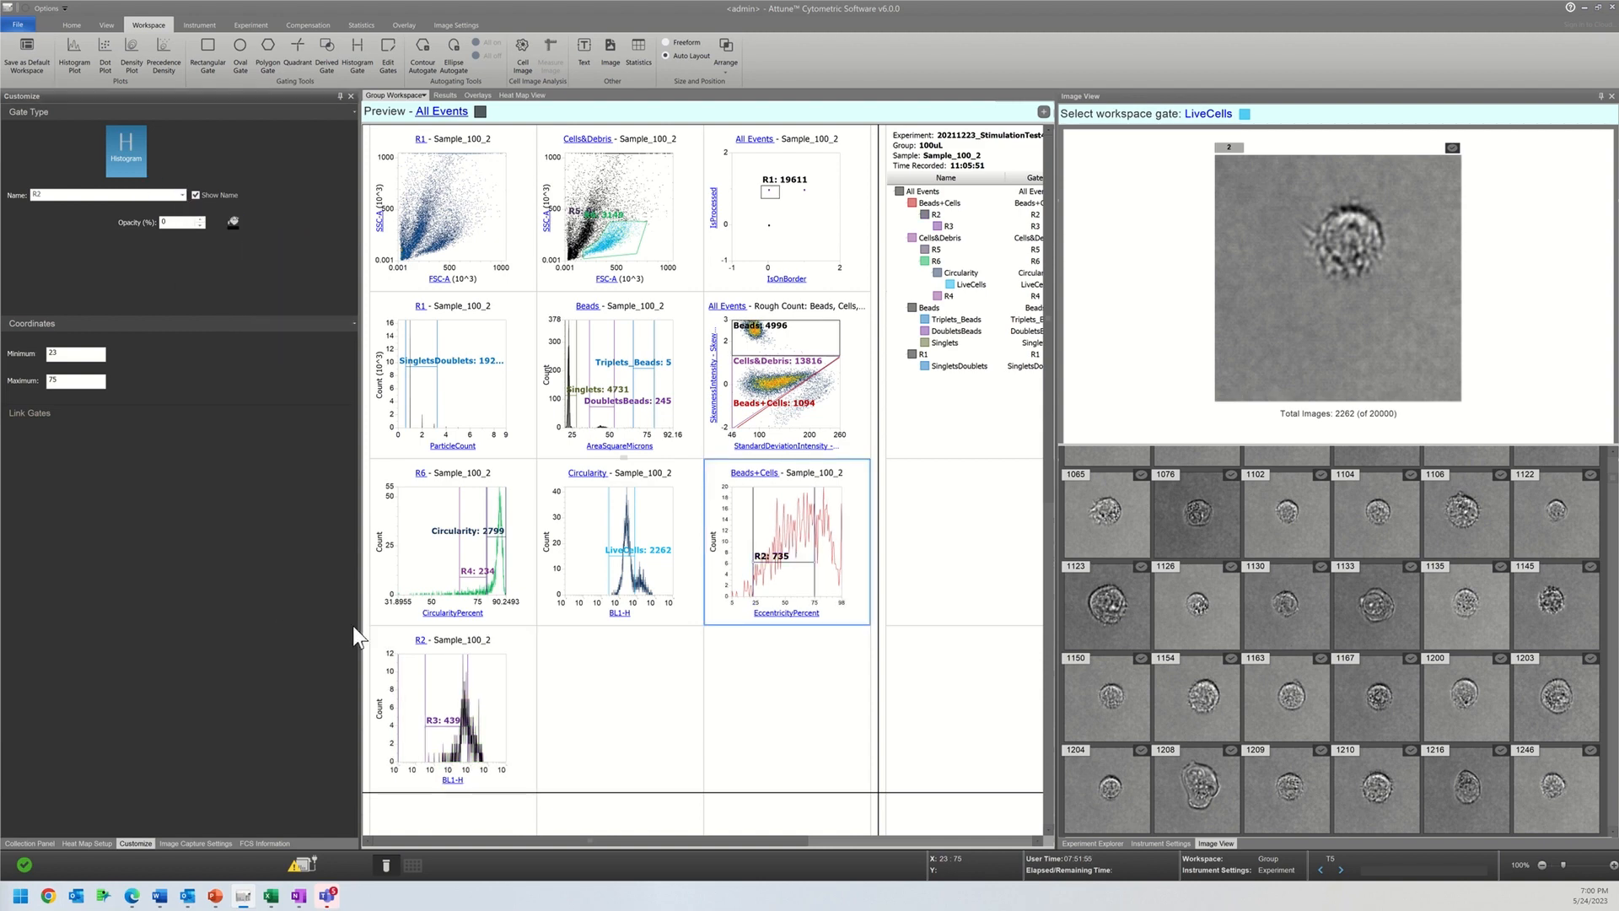
Step: Compare the minimum coordinate of the LiveCells gate with that of the R3 gate
left_click(615, 582)
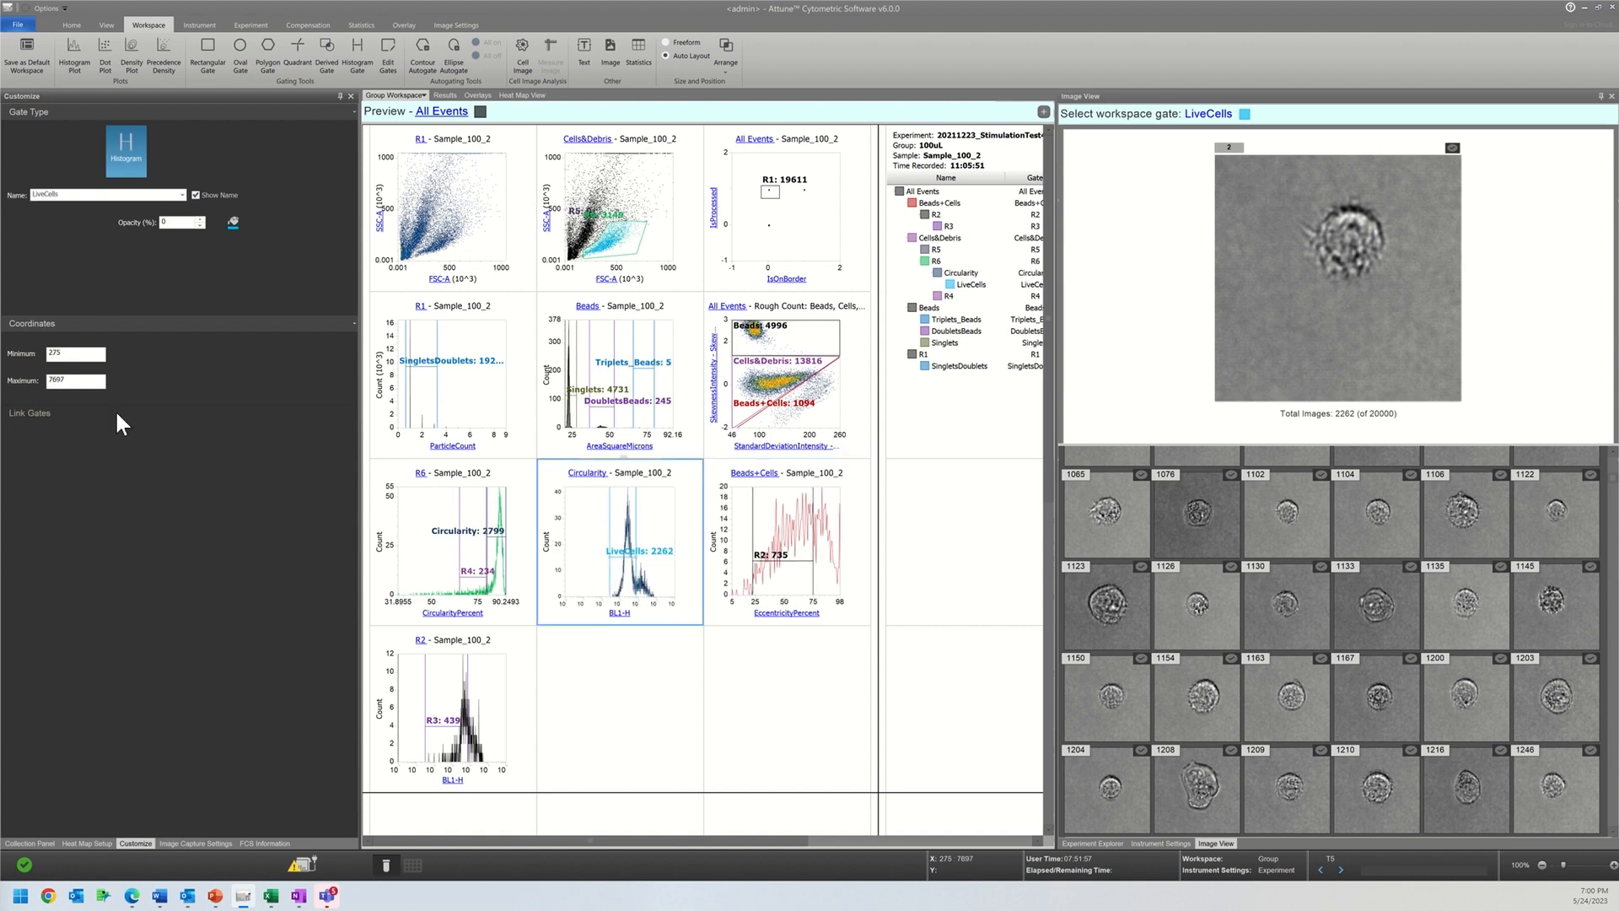
left_click(63, 352)
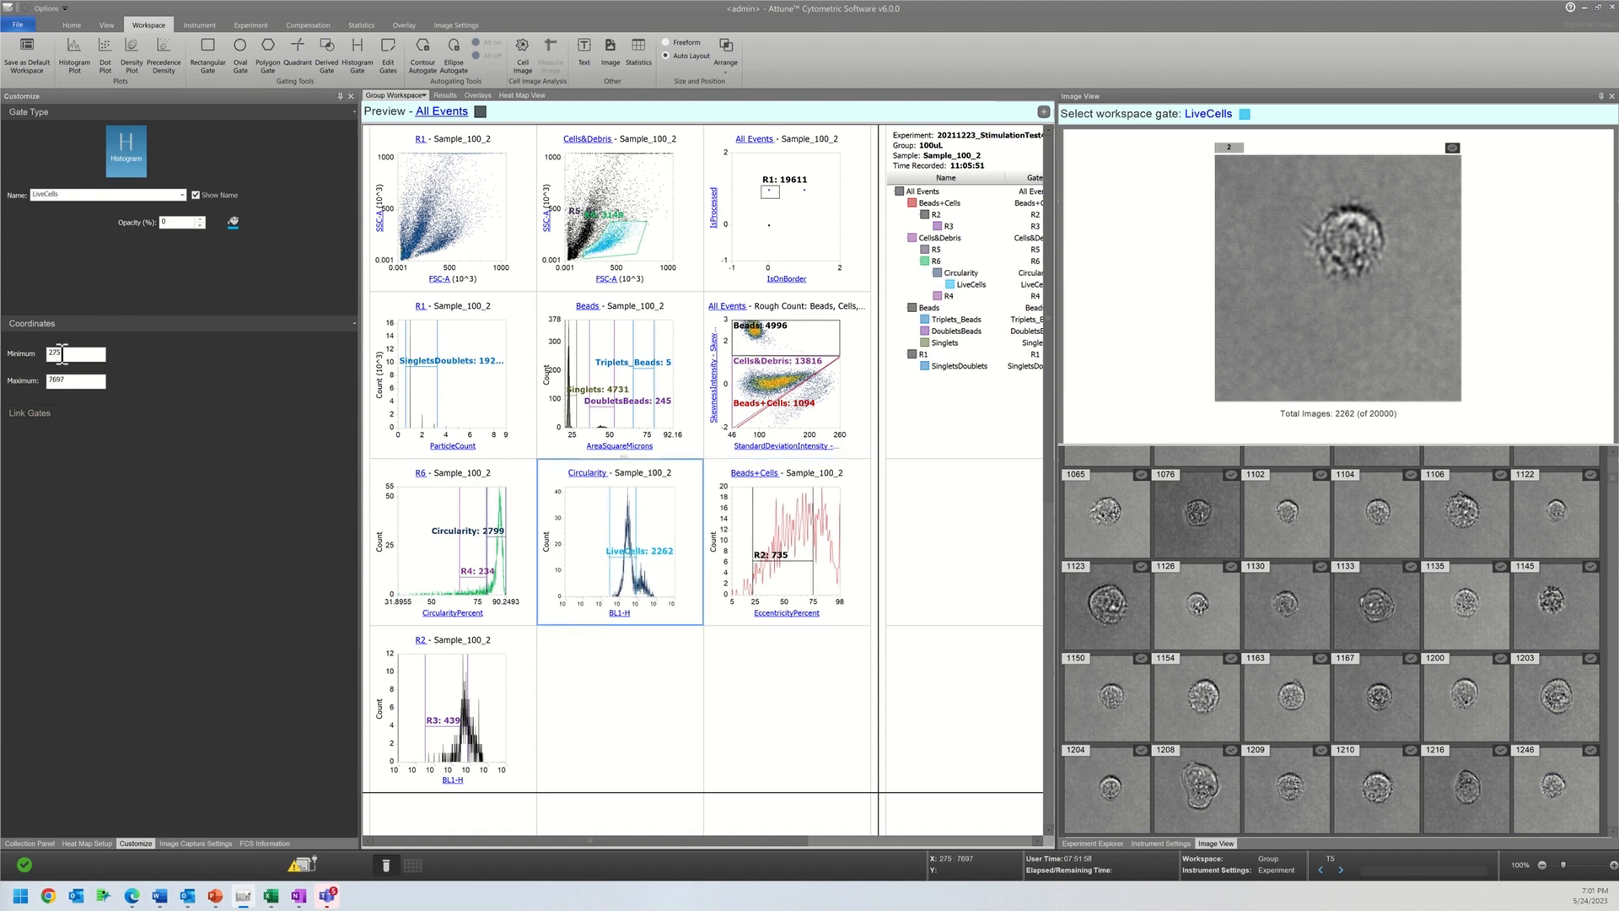
left_click(419, 721)
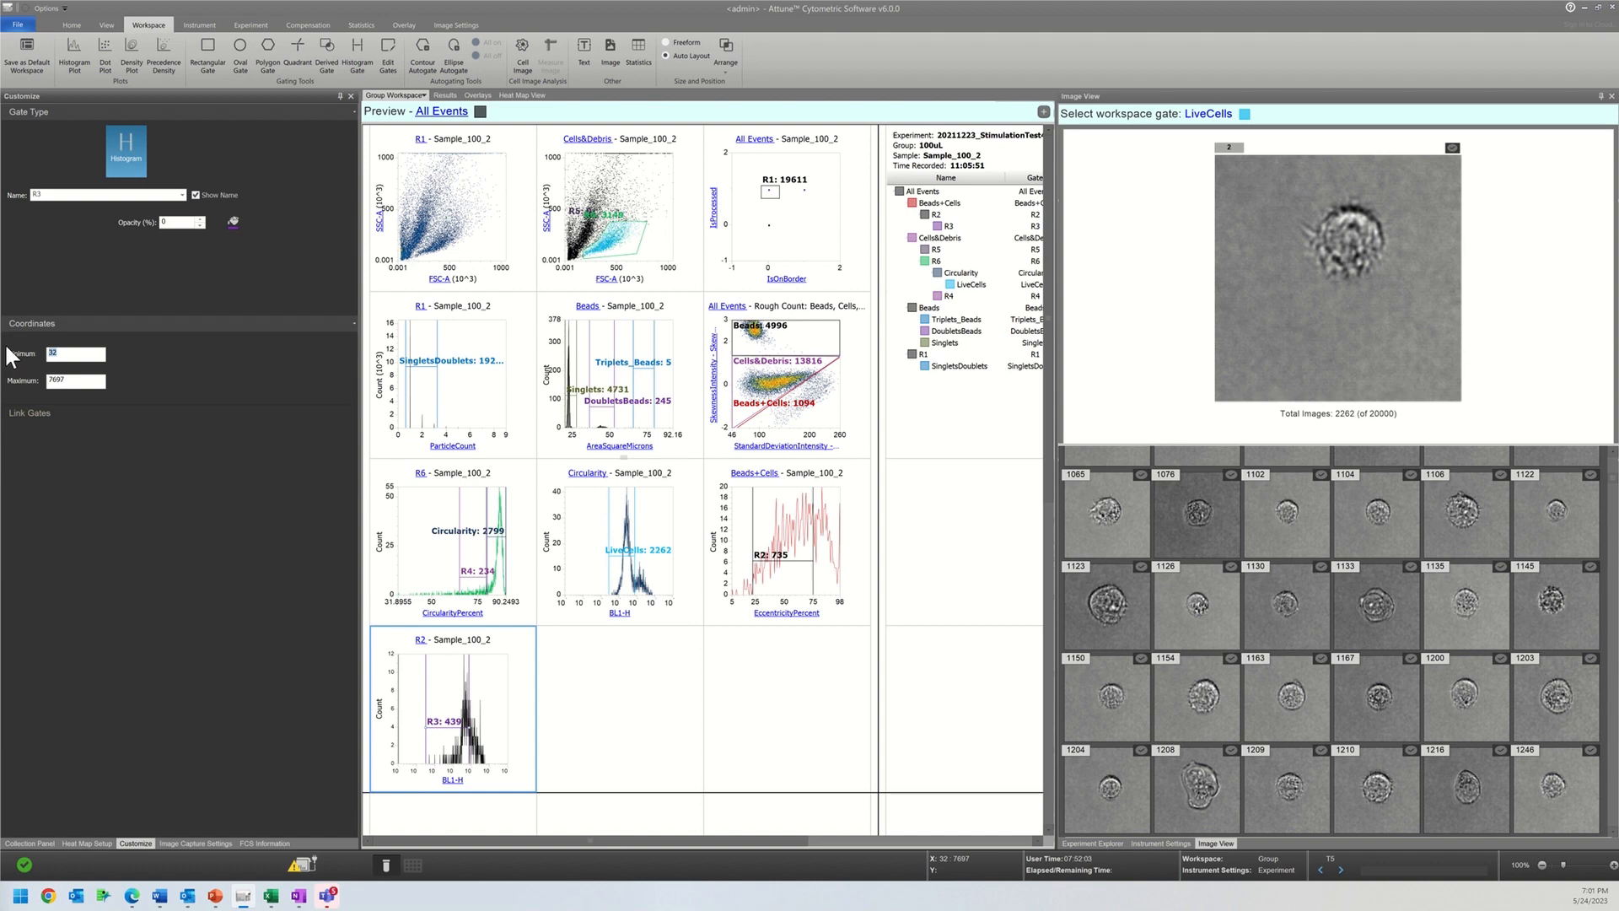
left_click(506, 764)
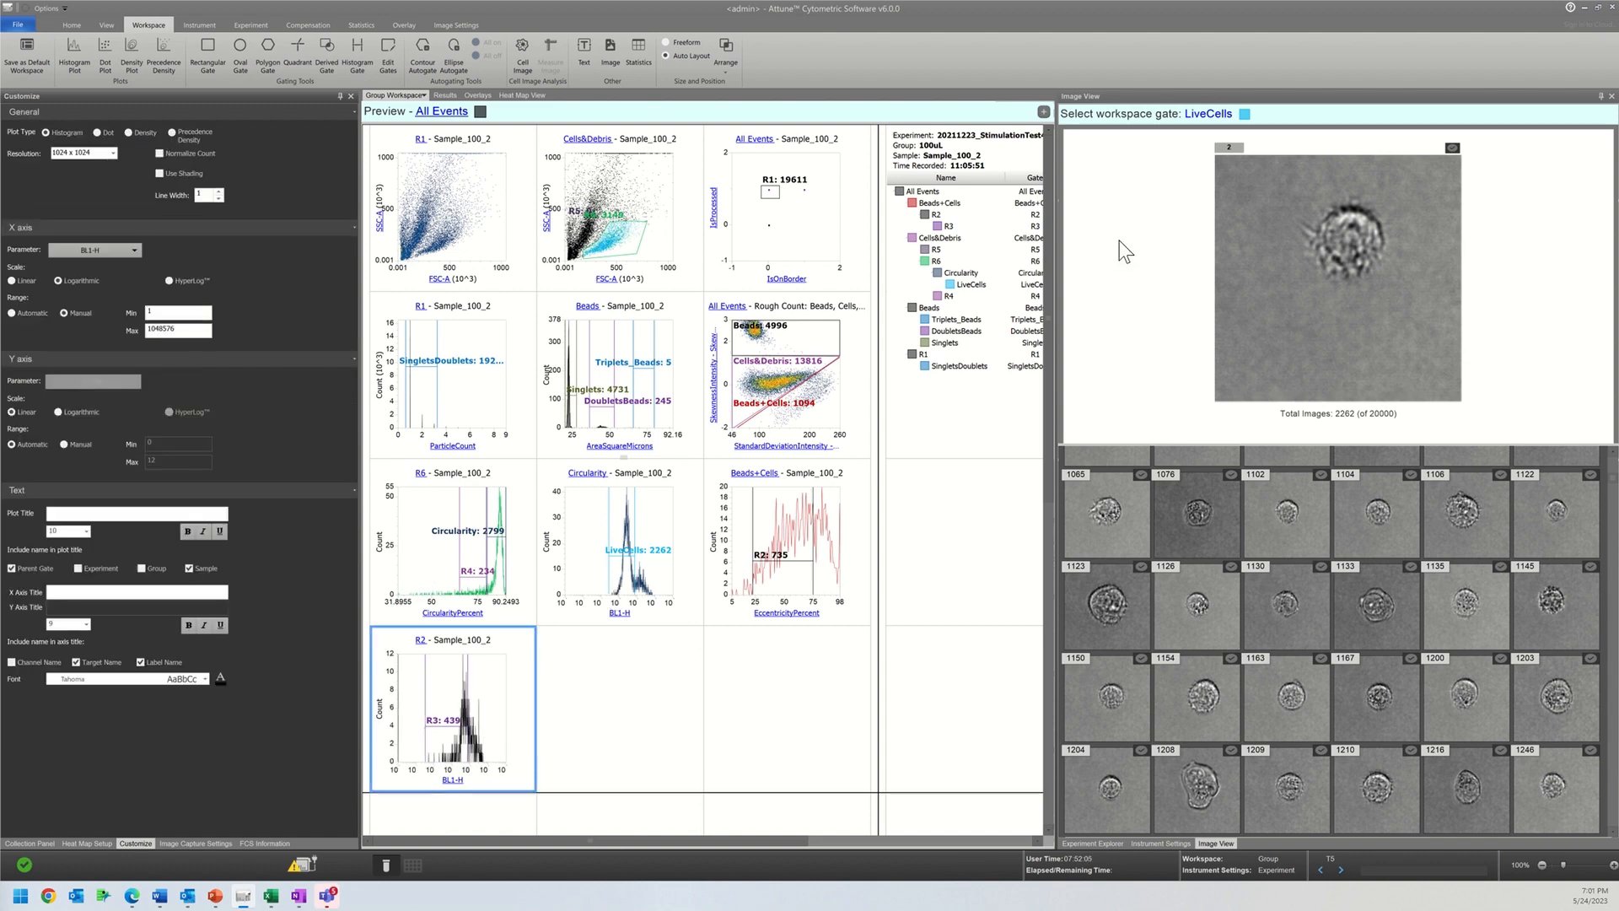
Step: Show the images of gate R3 and look through the bead-cell thumbnails
left_click(1216, 115)
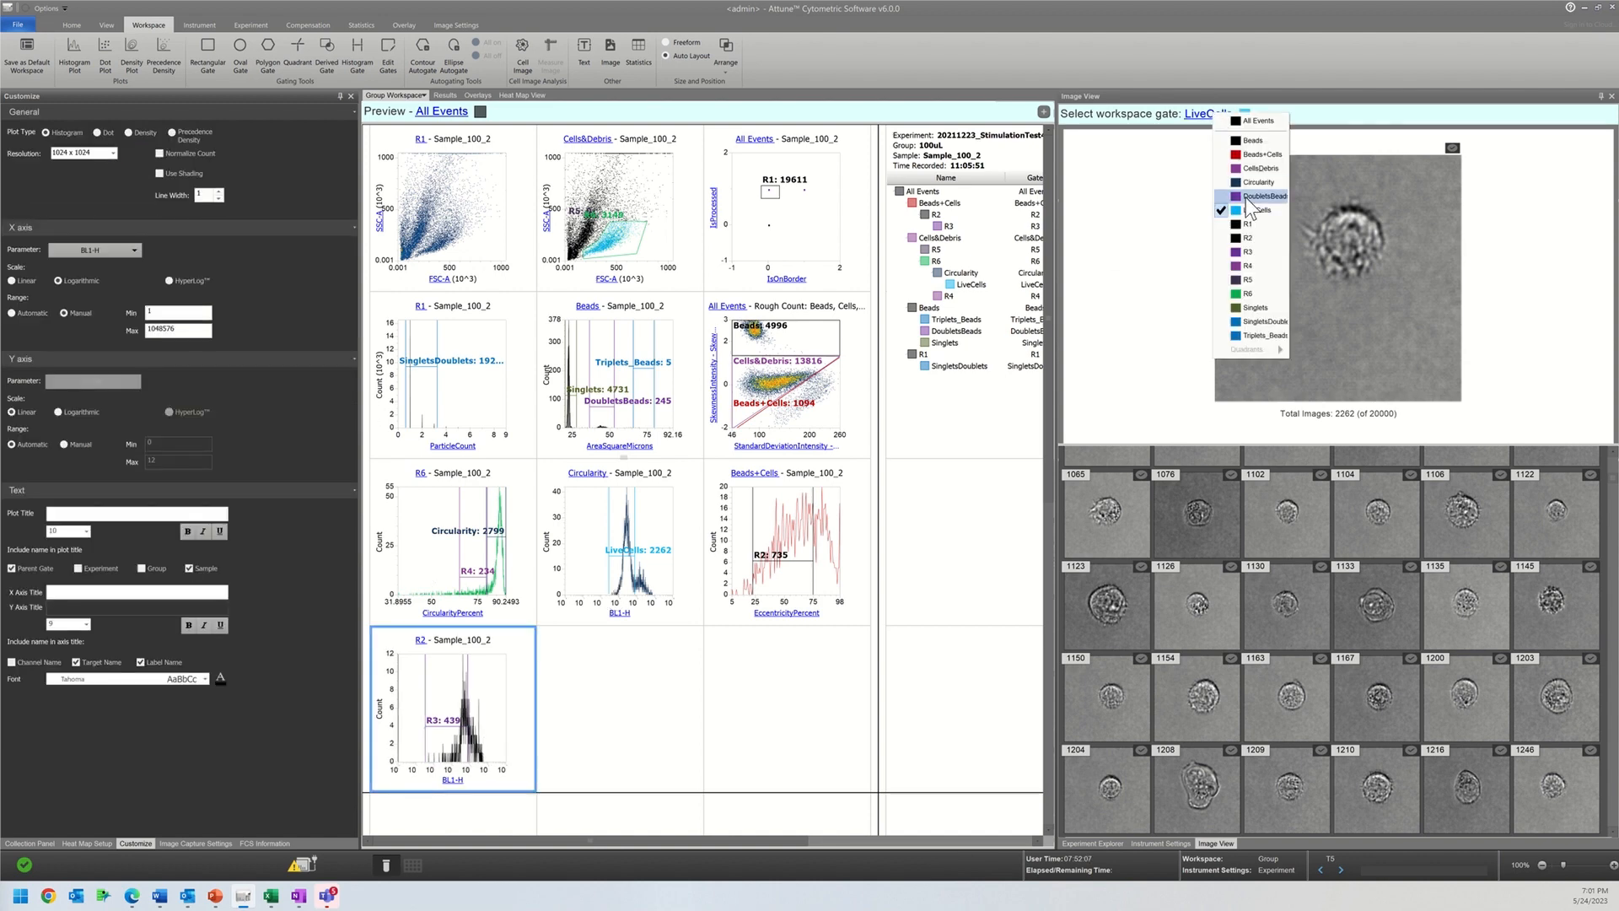
left_click(1250, 252)
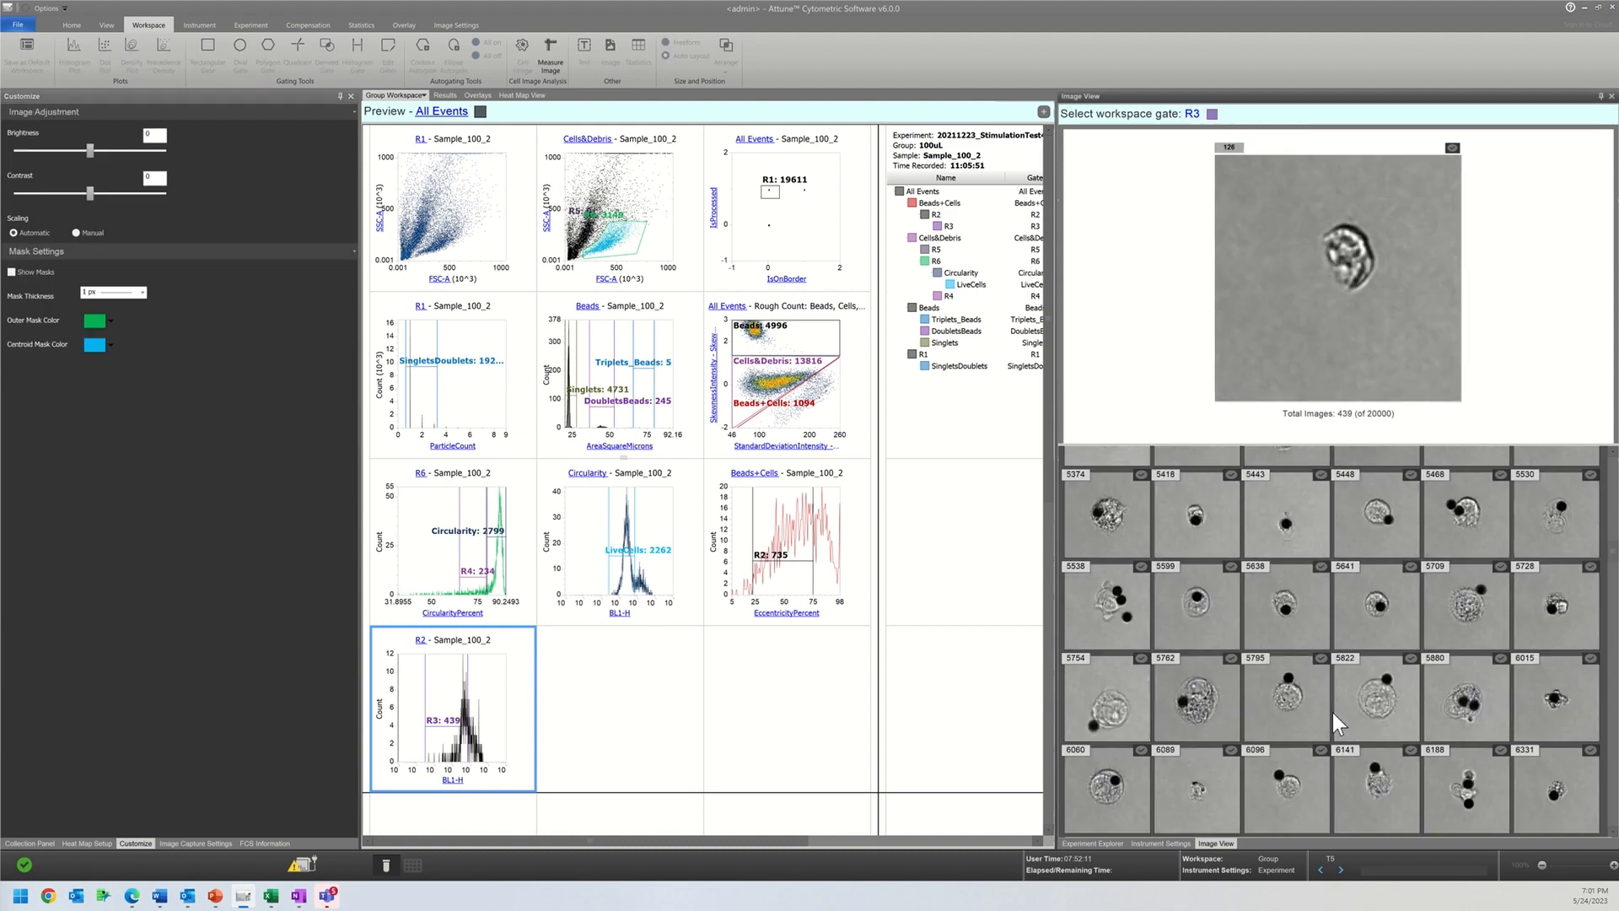
scroll(1332, 711, "up", 5)
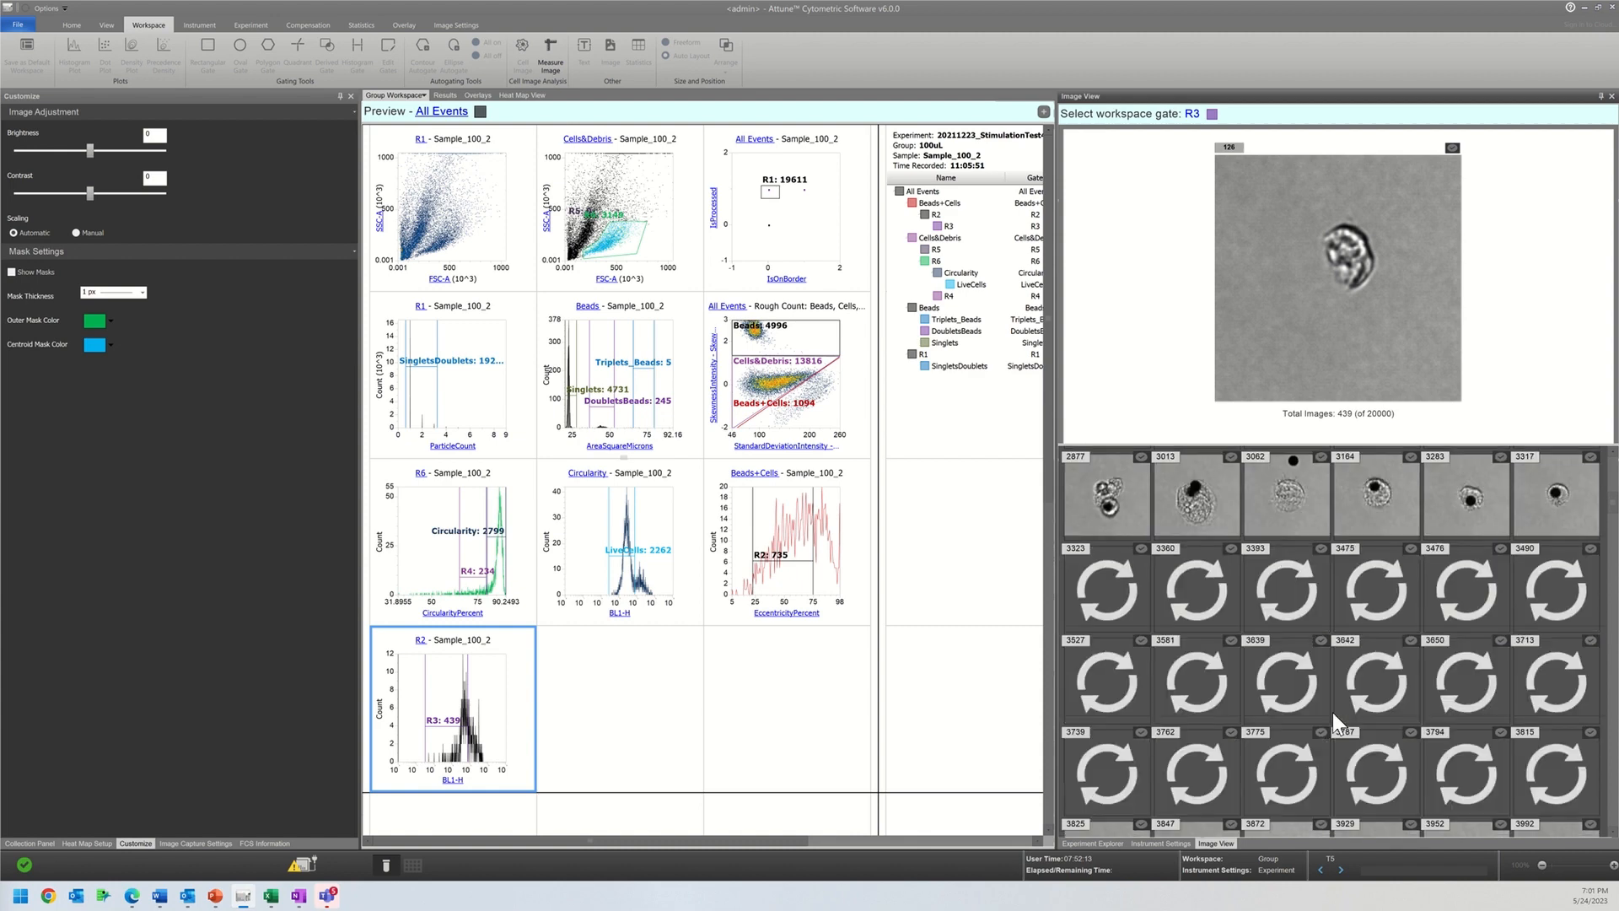
scroll(1332, 711, "up", 1)
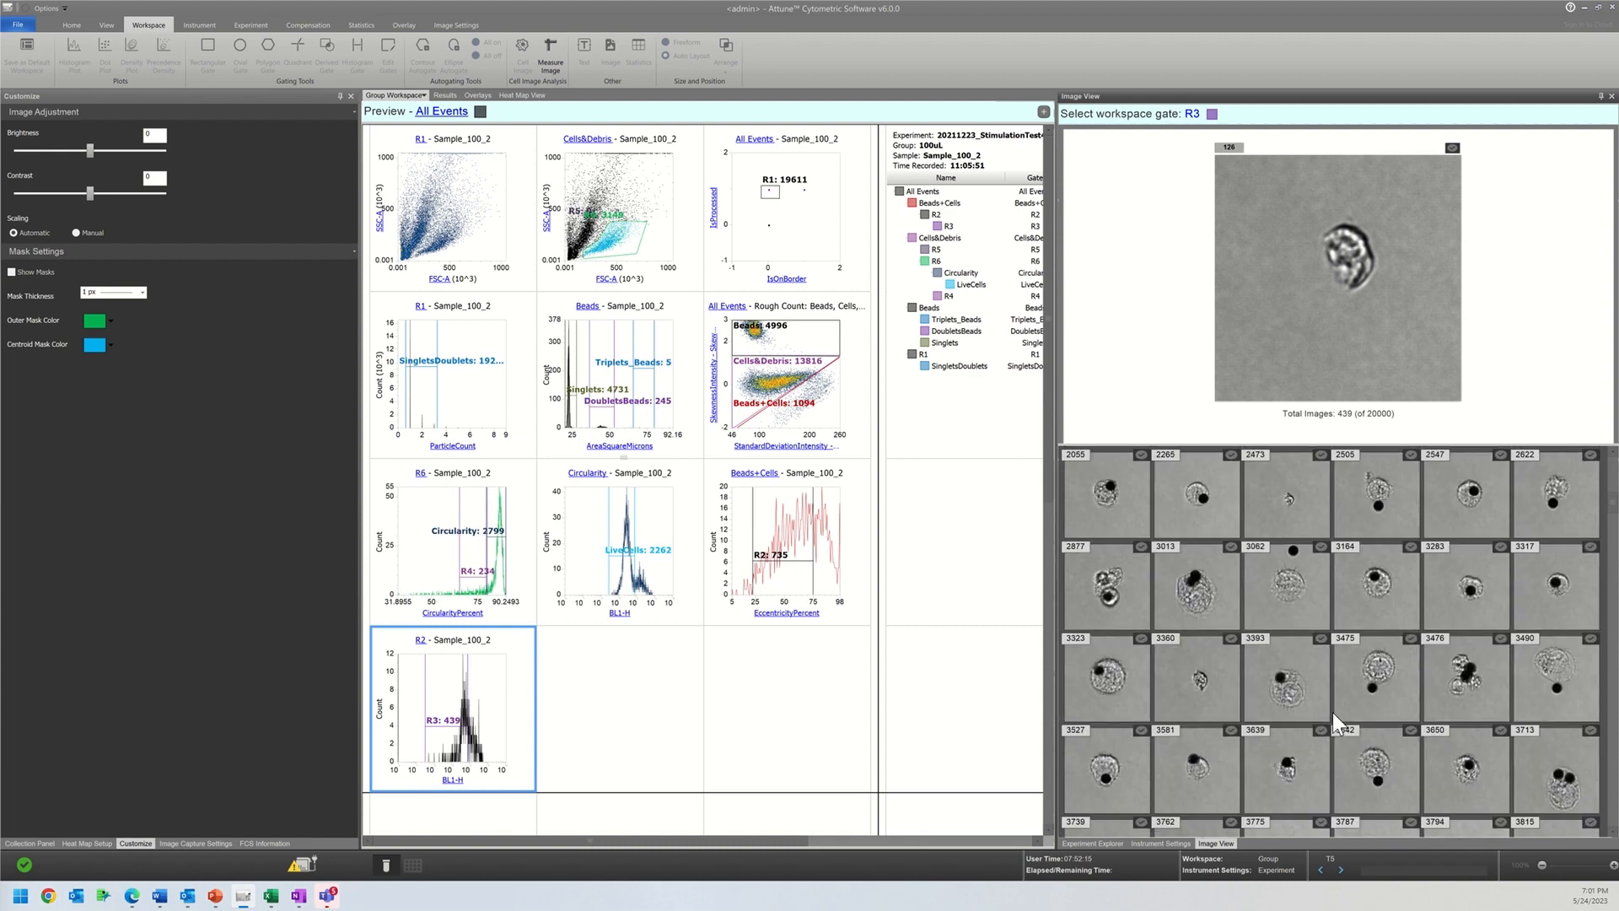
scroll(1332, 711, "up", 5)
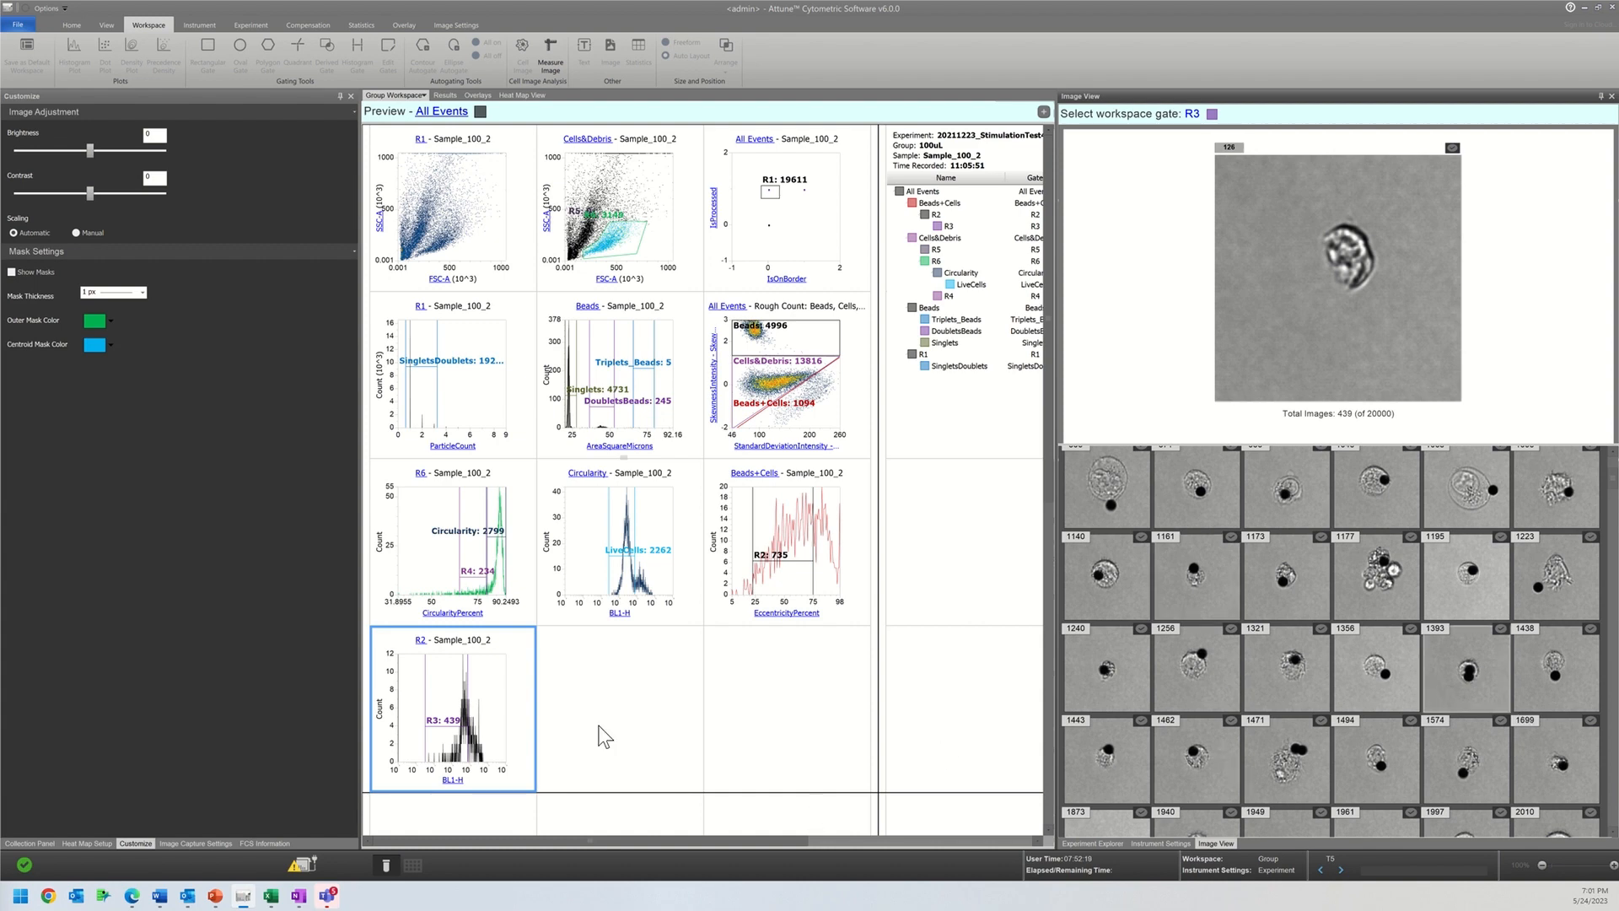
Step: Insert a histogram plot beside the R2 BL1-H histogram and set its X-axis parameter to AreaSquareMicrons
right_click(611, 696)
mouse_move(675, 704)
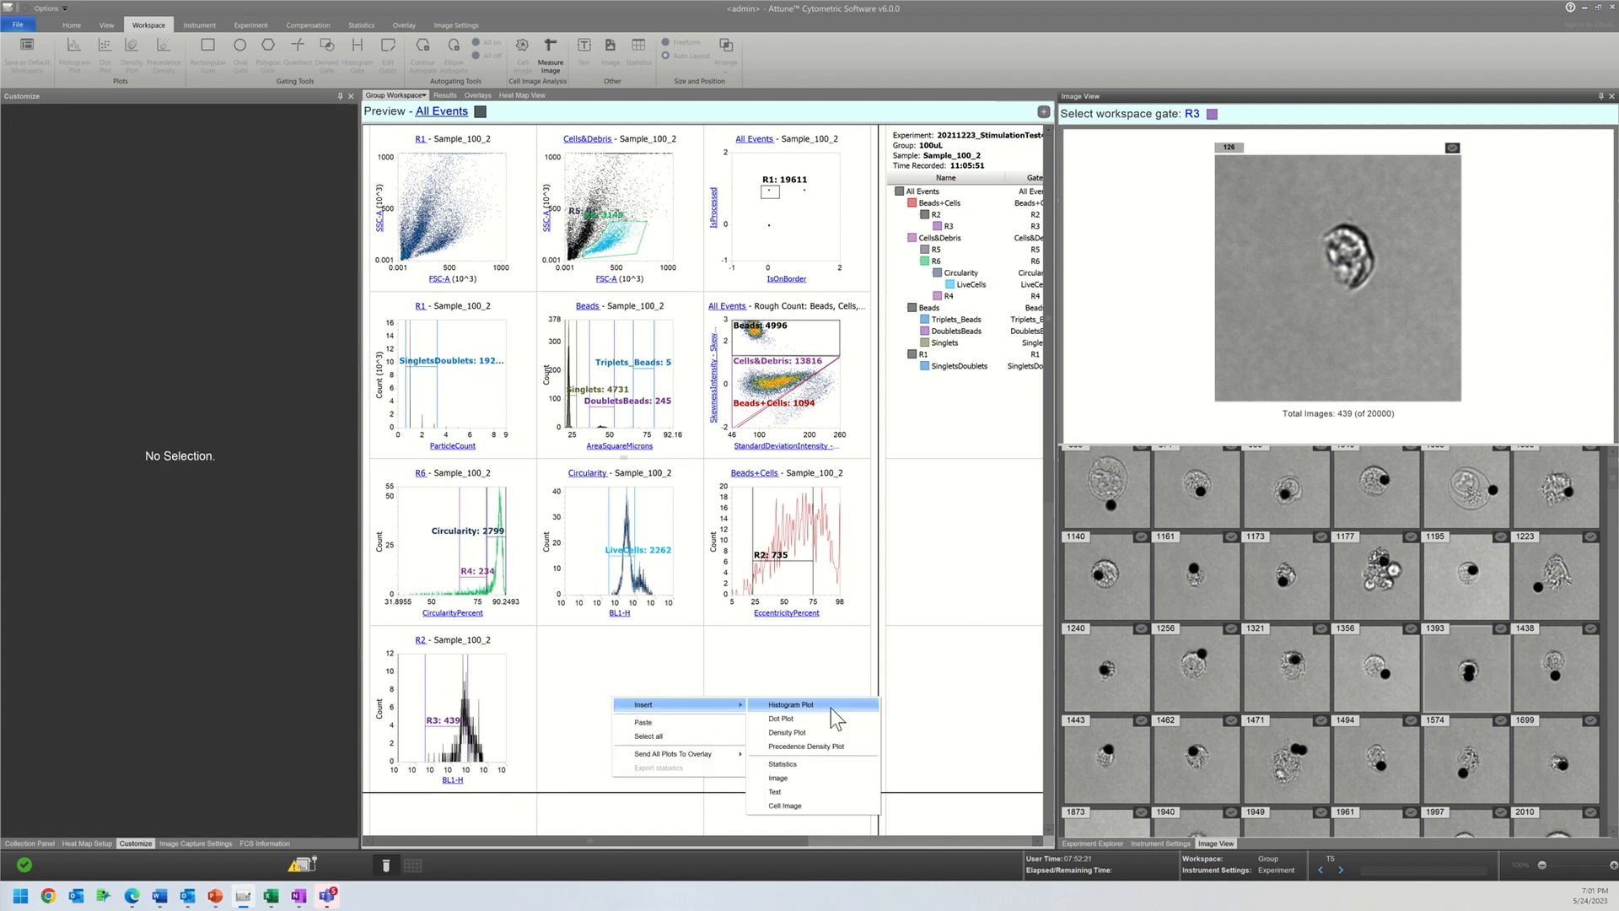
left_click(832, 705)
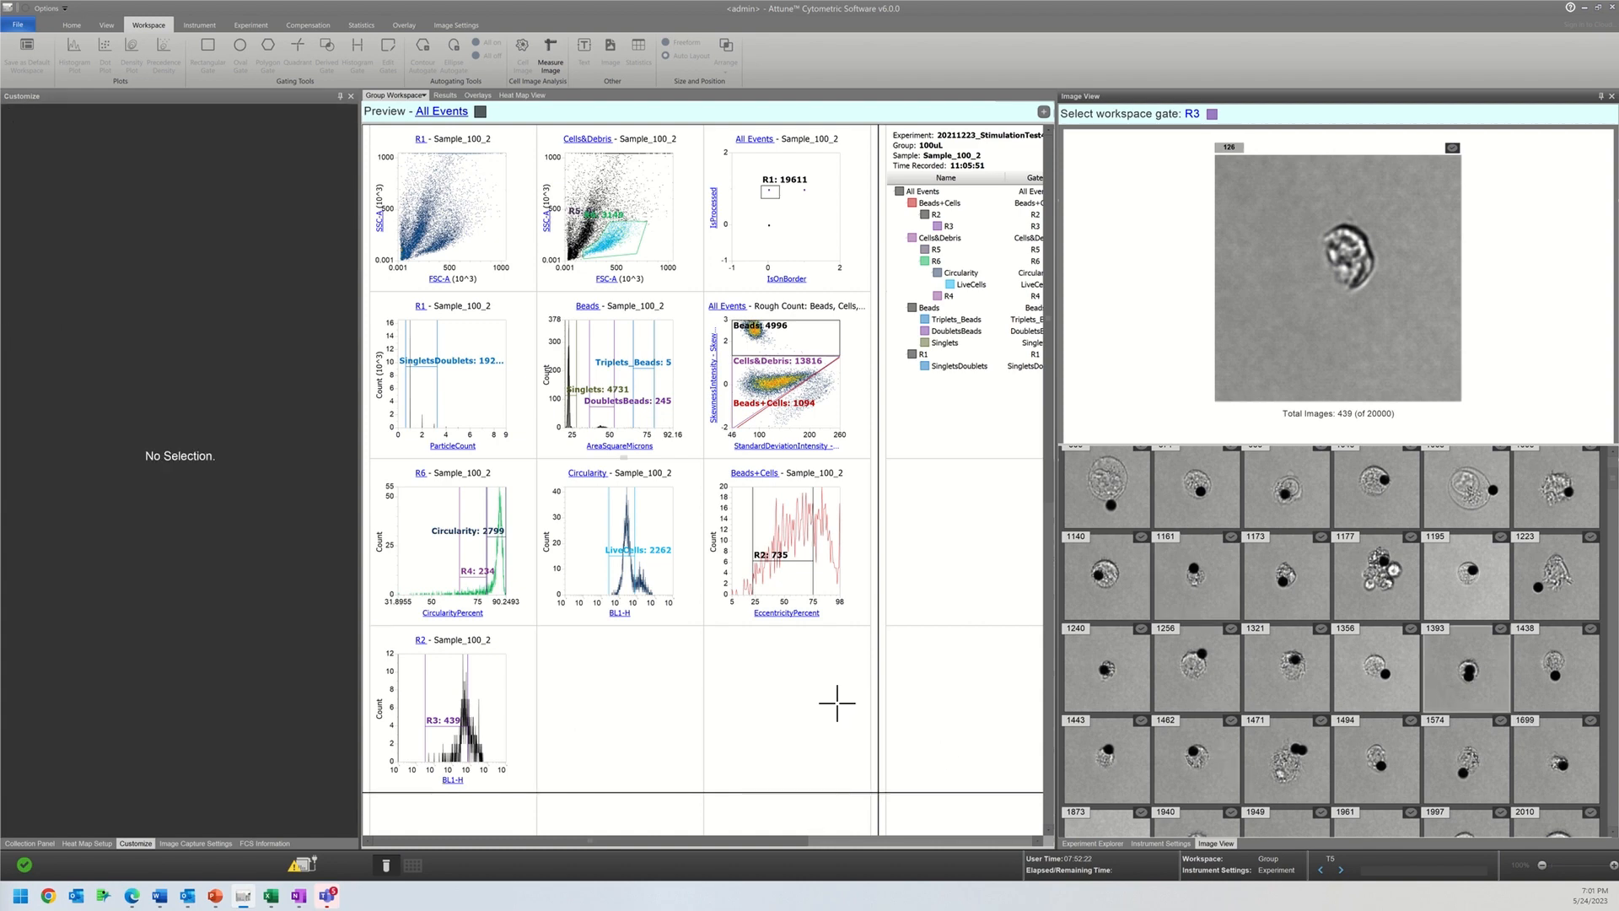
left_click(598, 707)
left_click(600, 779)
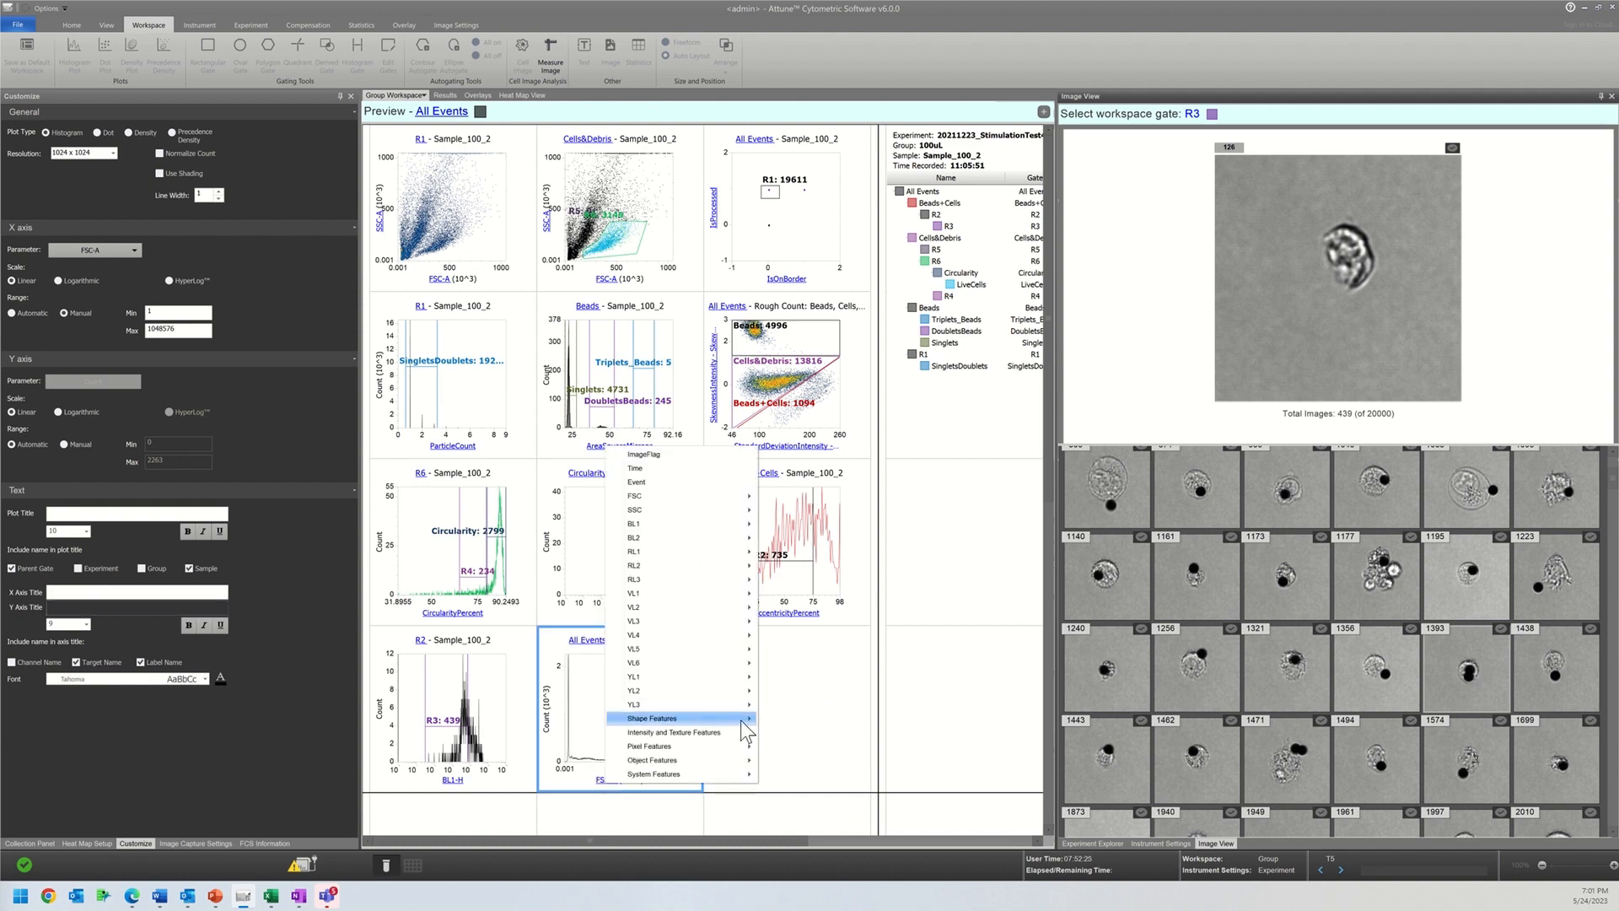
mouse_move(745, 721)
left_click(810, 780)
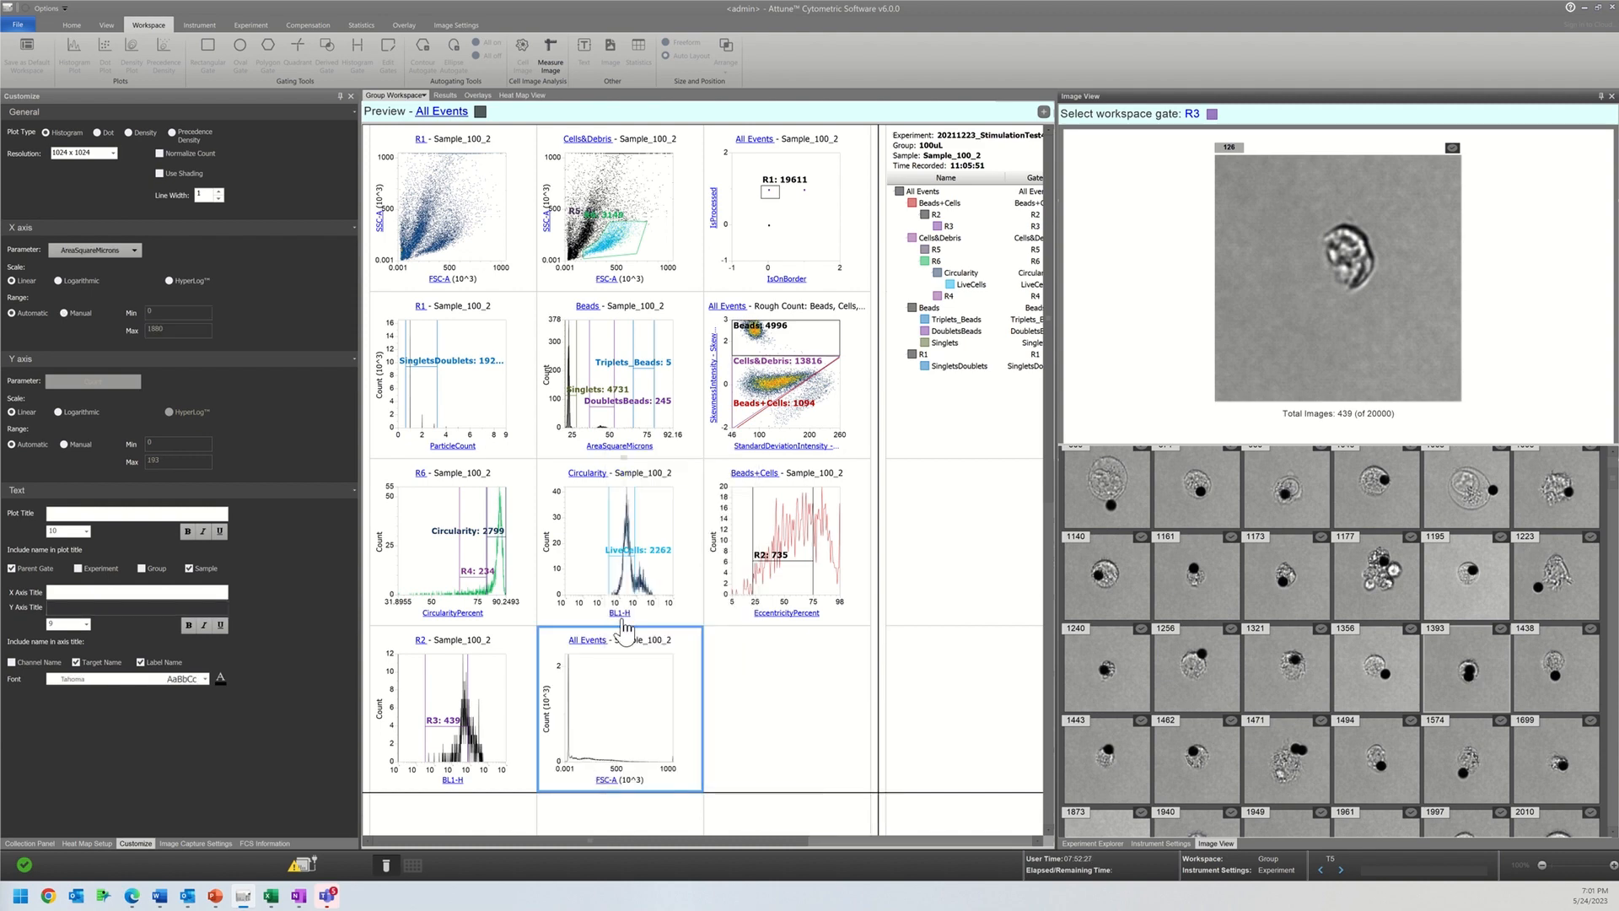
Step: Restrict the AreaSquareMicrons histogram to gate R3 and set its resolution to 128 x 128
left_click(587, 640)
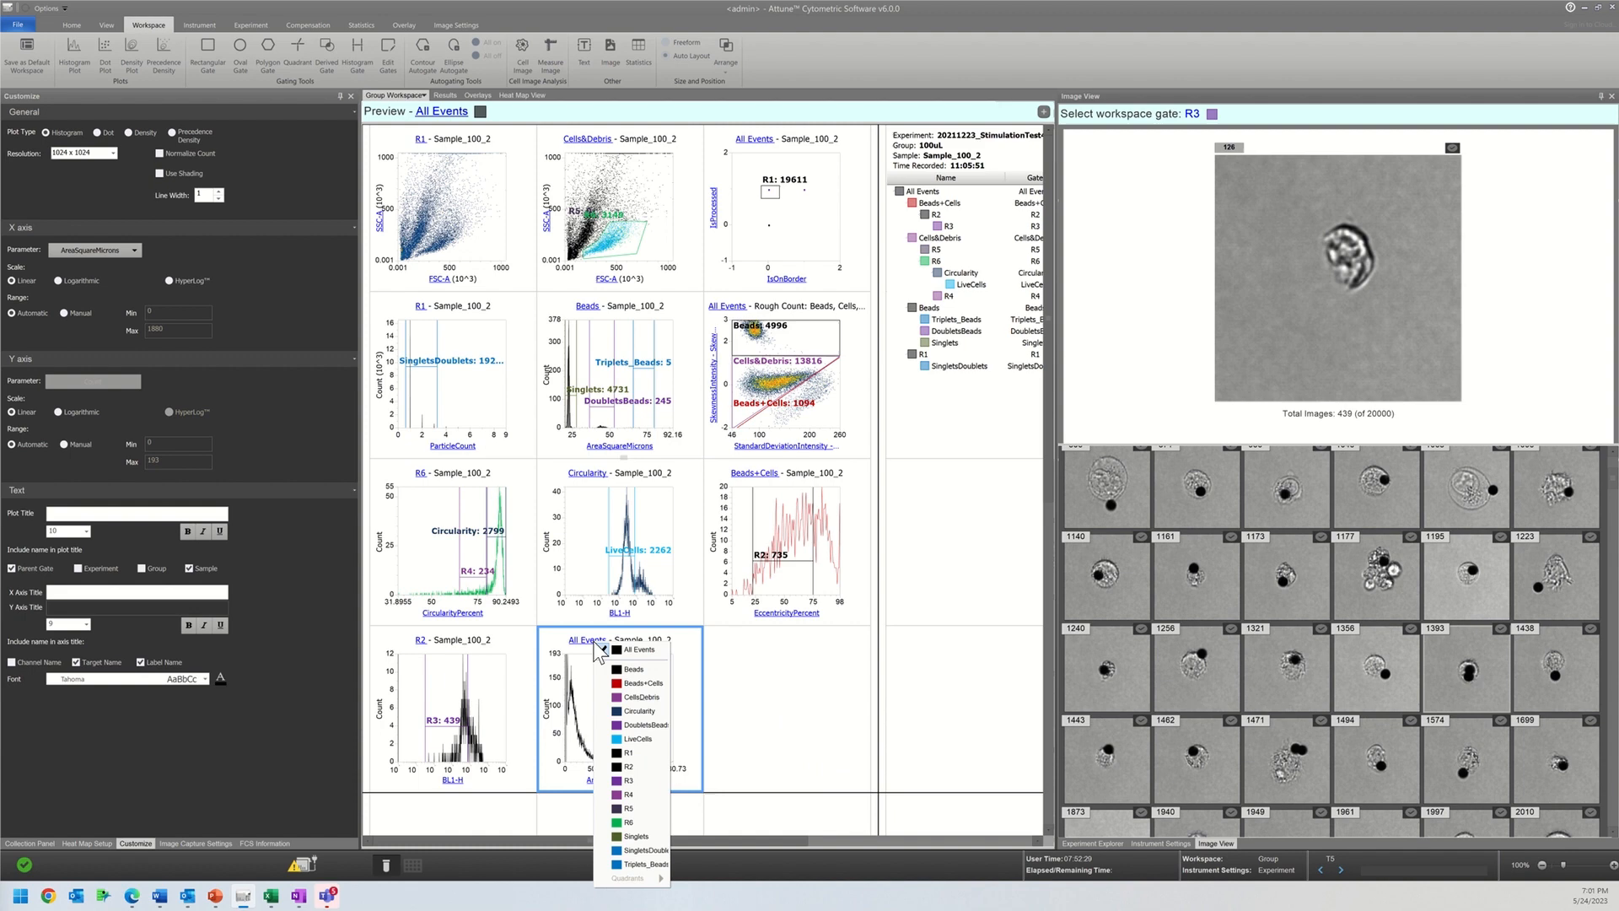
left_click(636, 792)
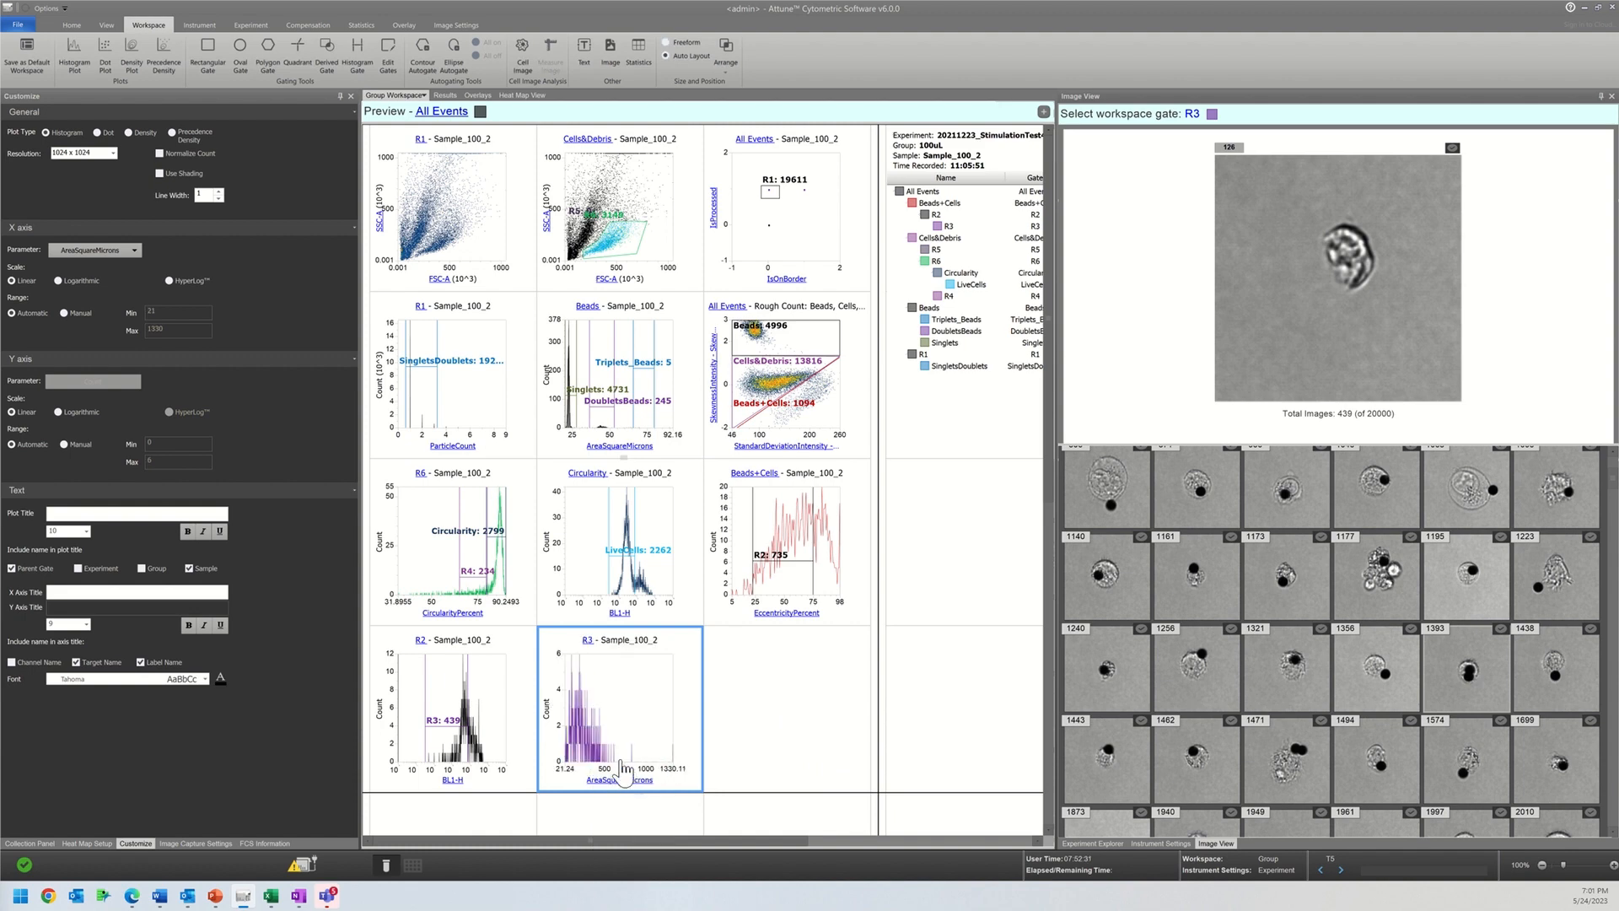
left_click(93, 154)
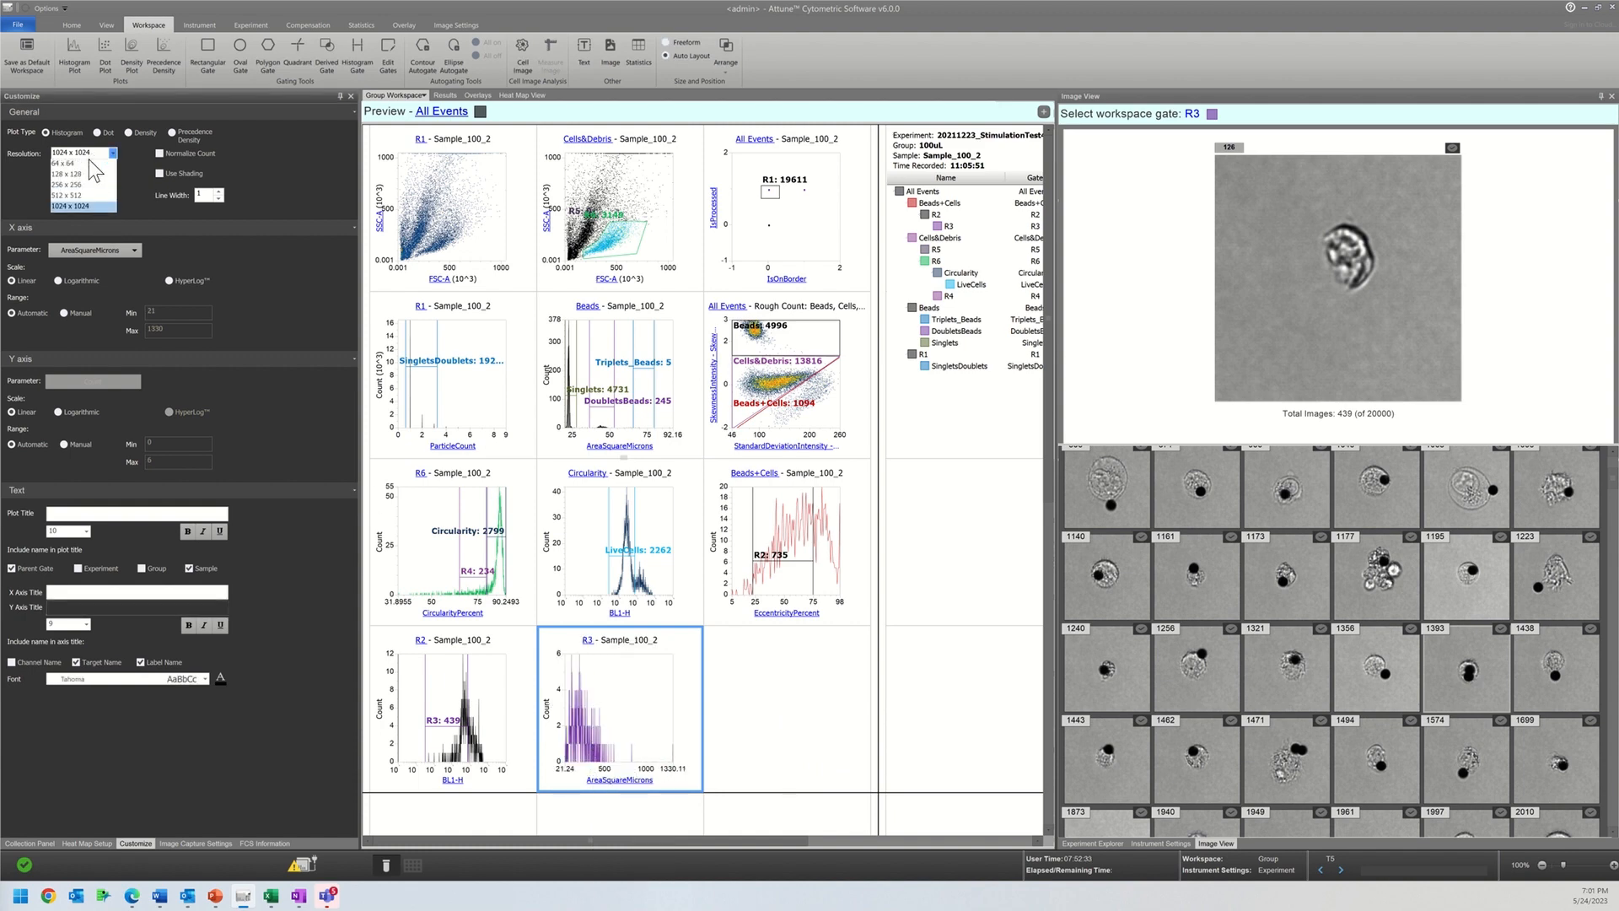
left_click(80, 164)
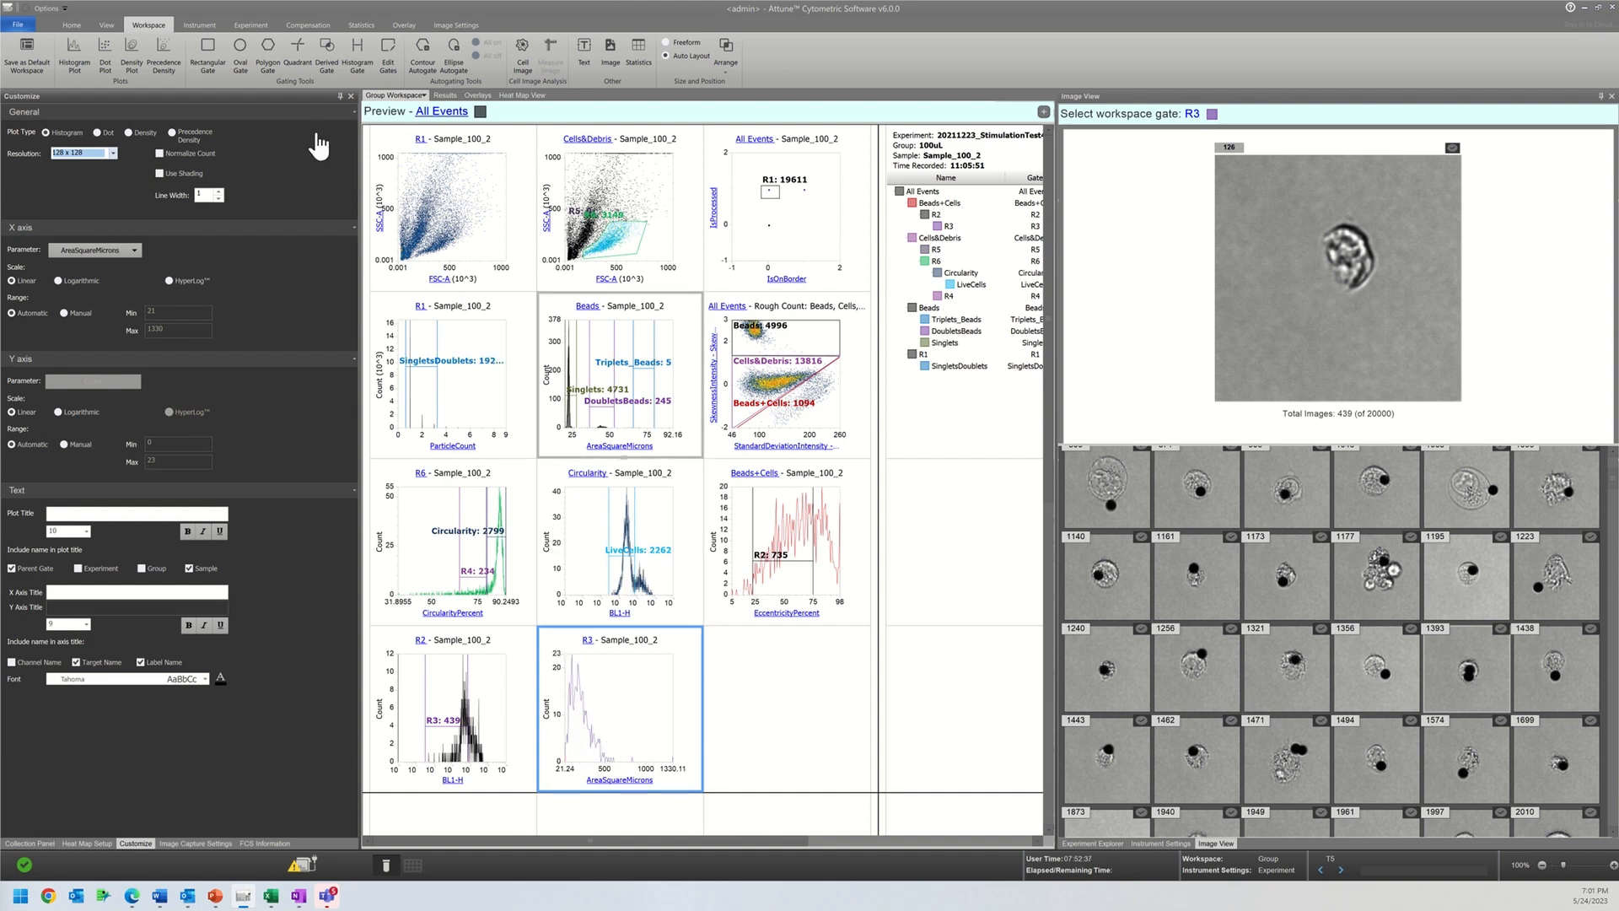
Step: Draw a histogram gate from about 72 to 467 on the R3 AreaSquareMicrons plot
left_click(357, 59)
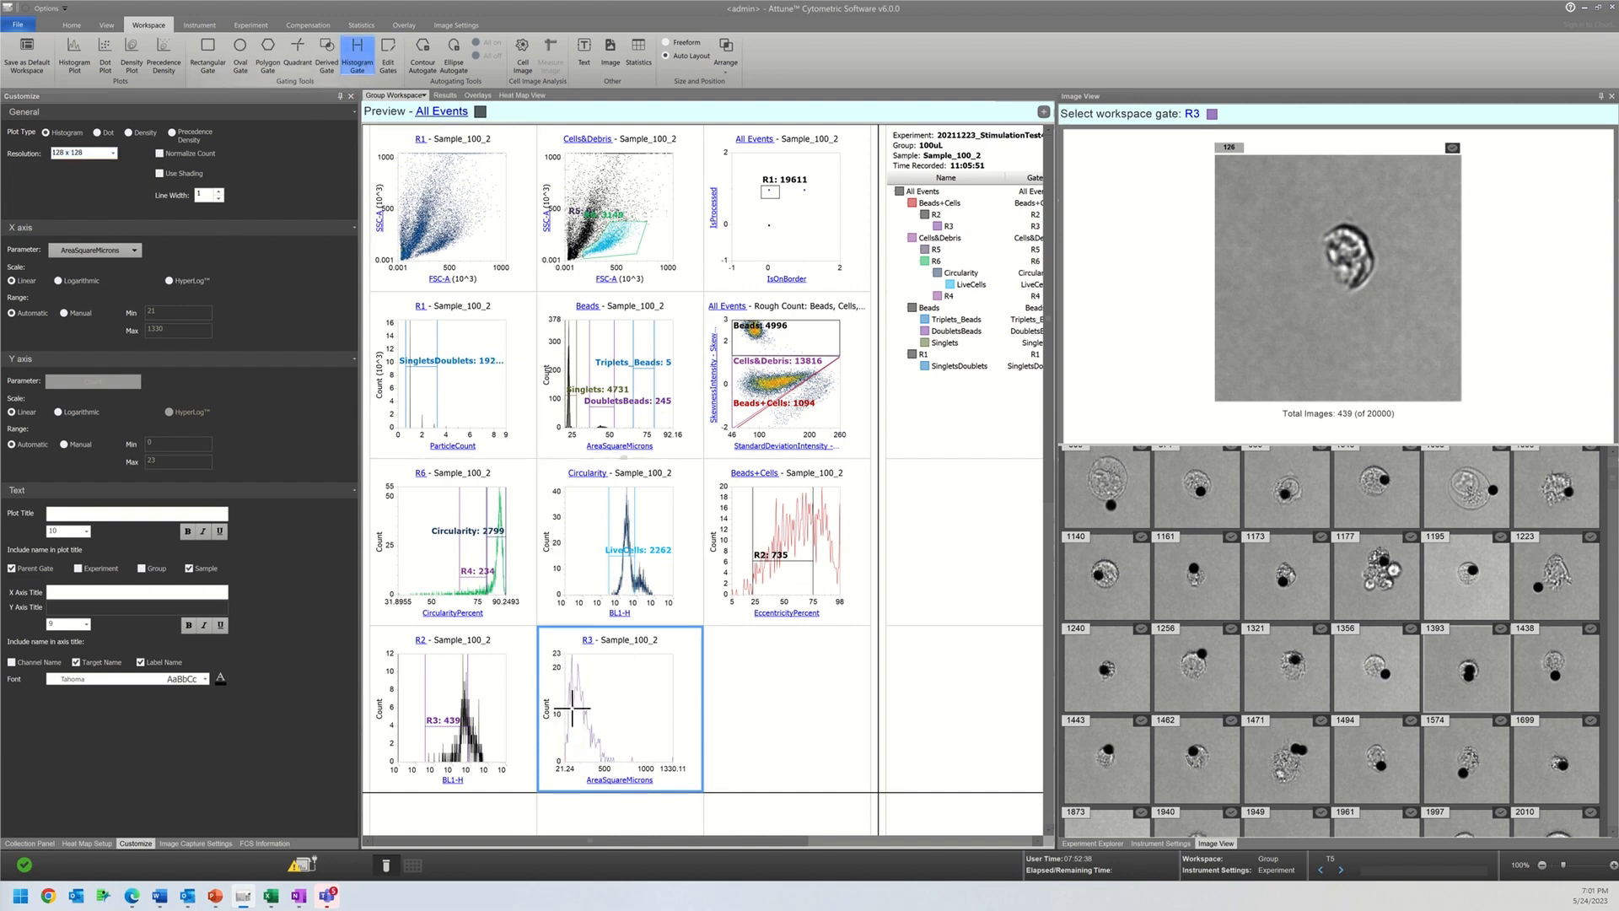
left_click_drag(570, 718, 602, 719)
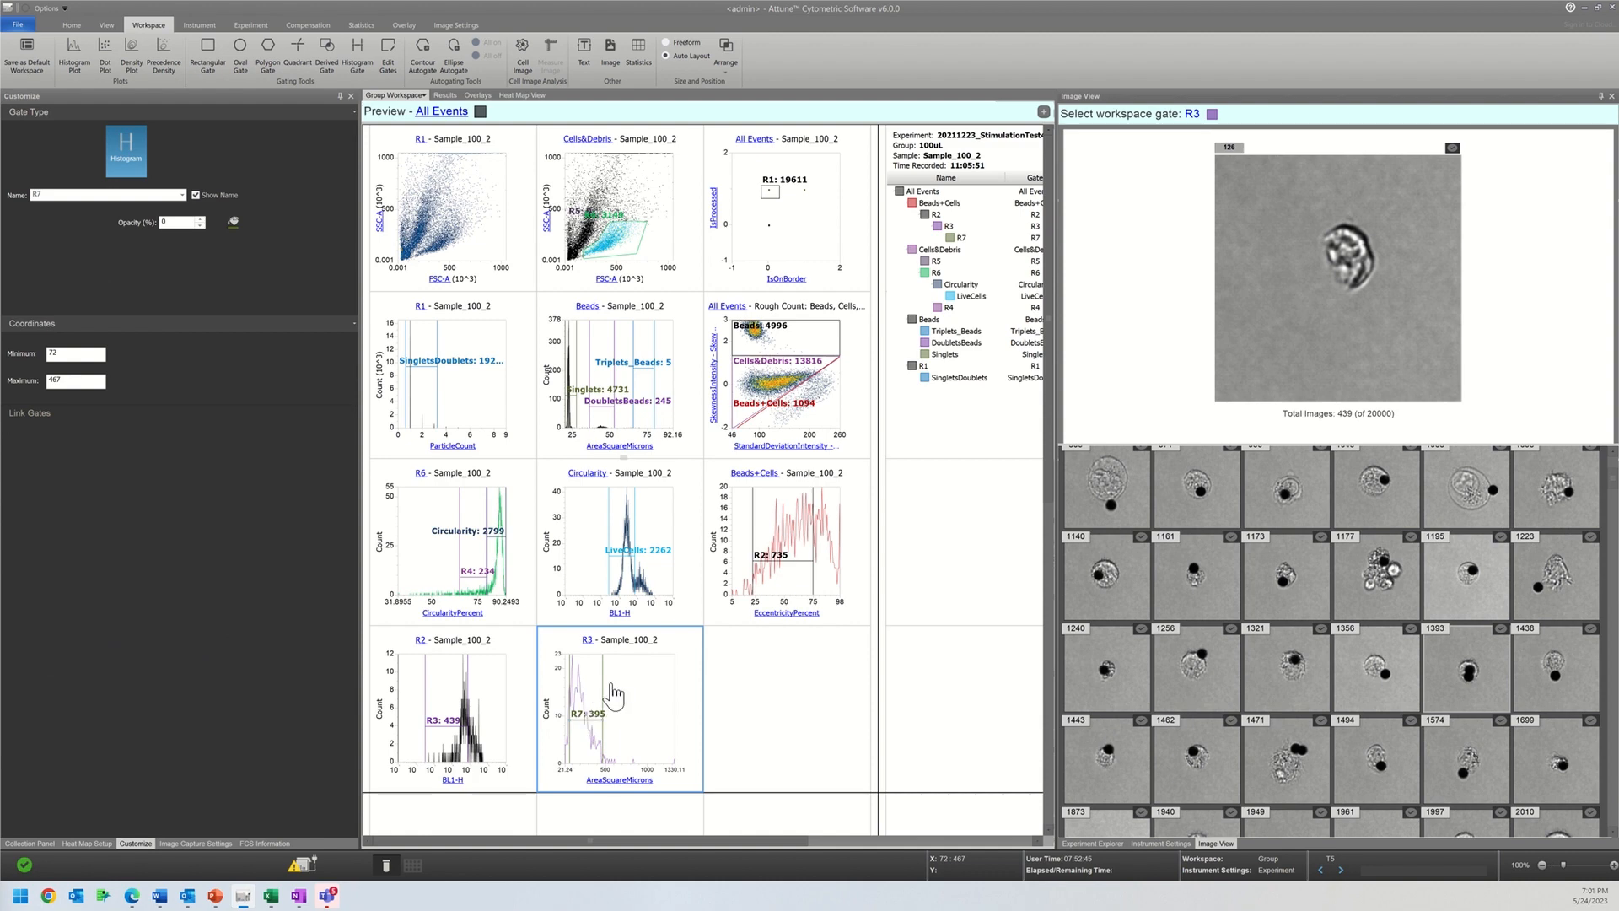
left_click_drag(538, 626, 544, 696)
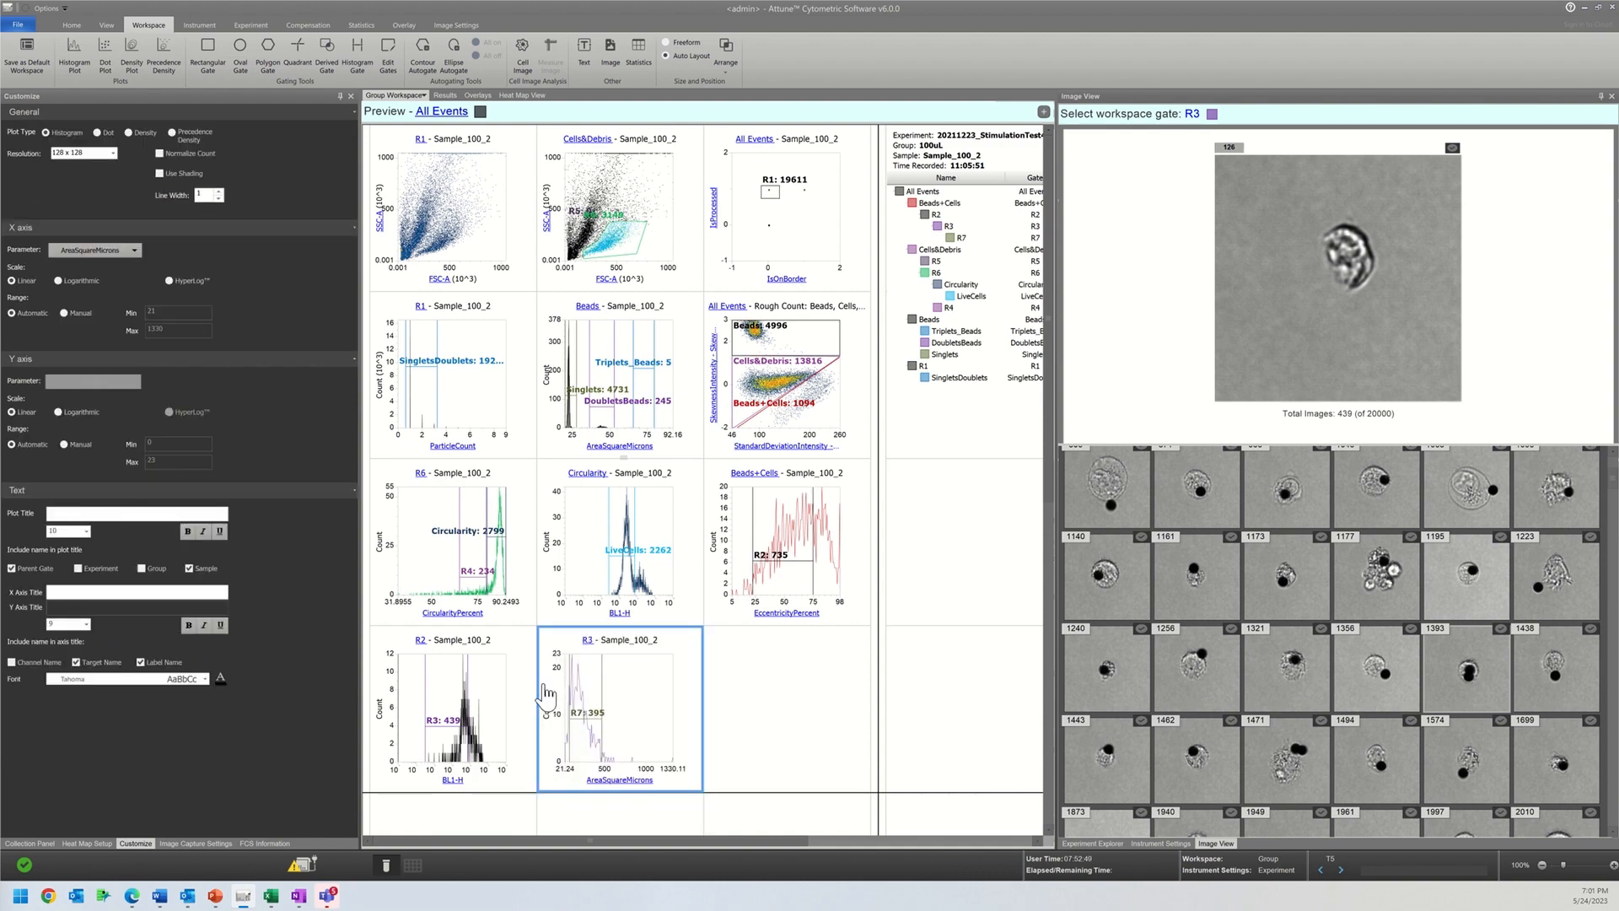
left_click(586, 719)
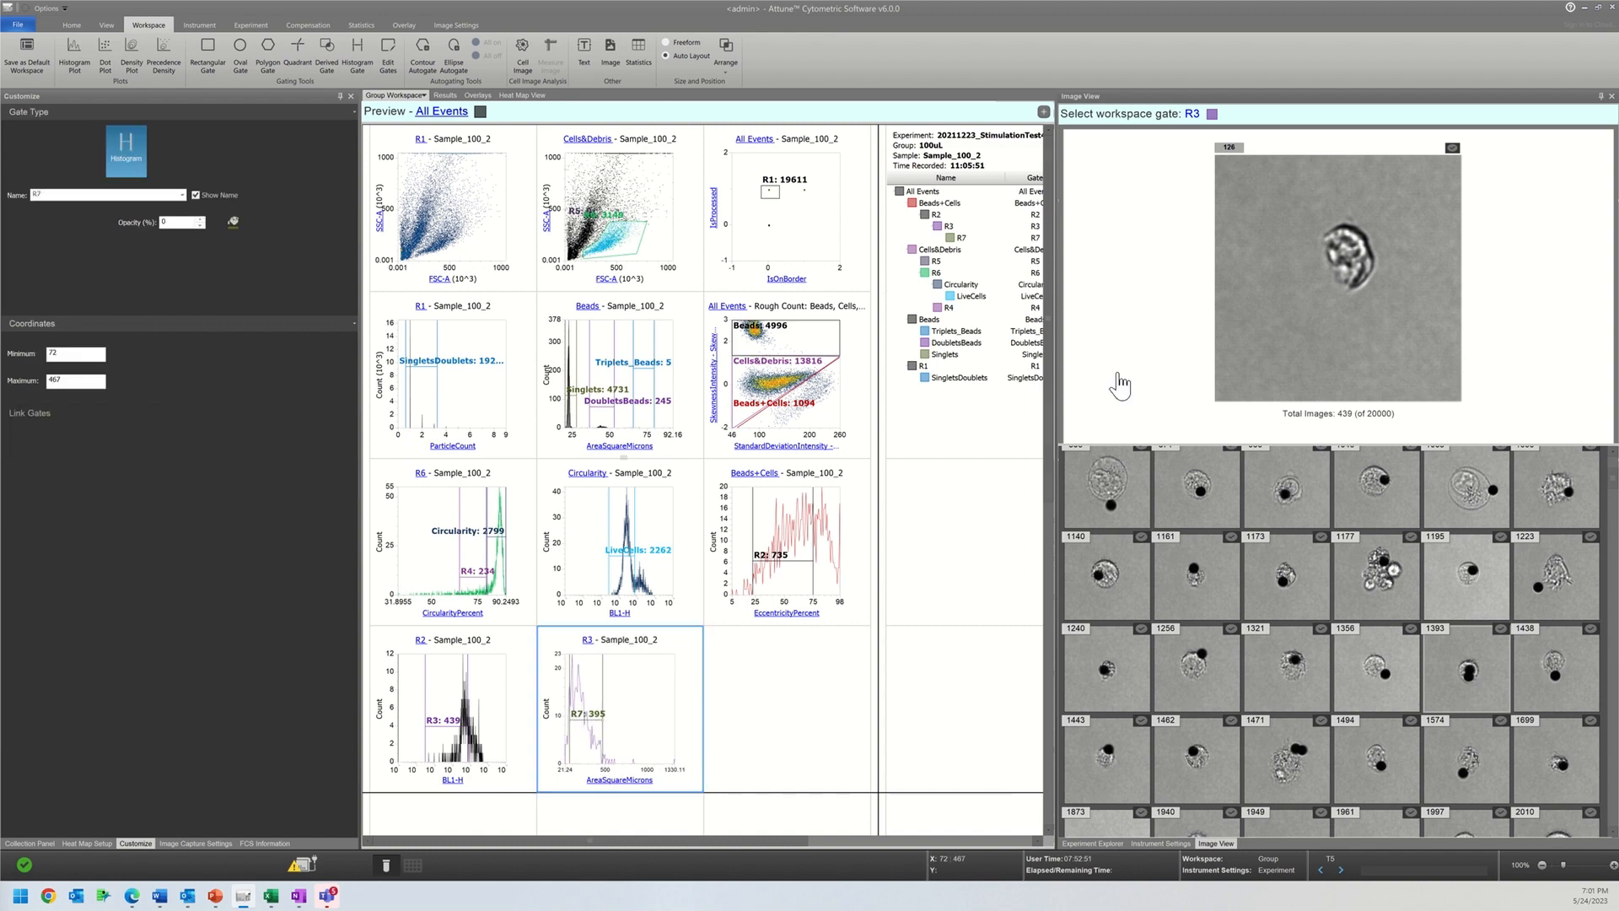
Step: Show the images of gate R7 and adjust the gate to about 21–72, 72–141 and finally 72–494 to compare cell areas
left_click(1204, 113)
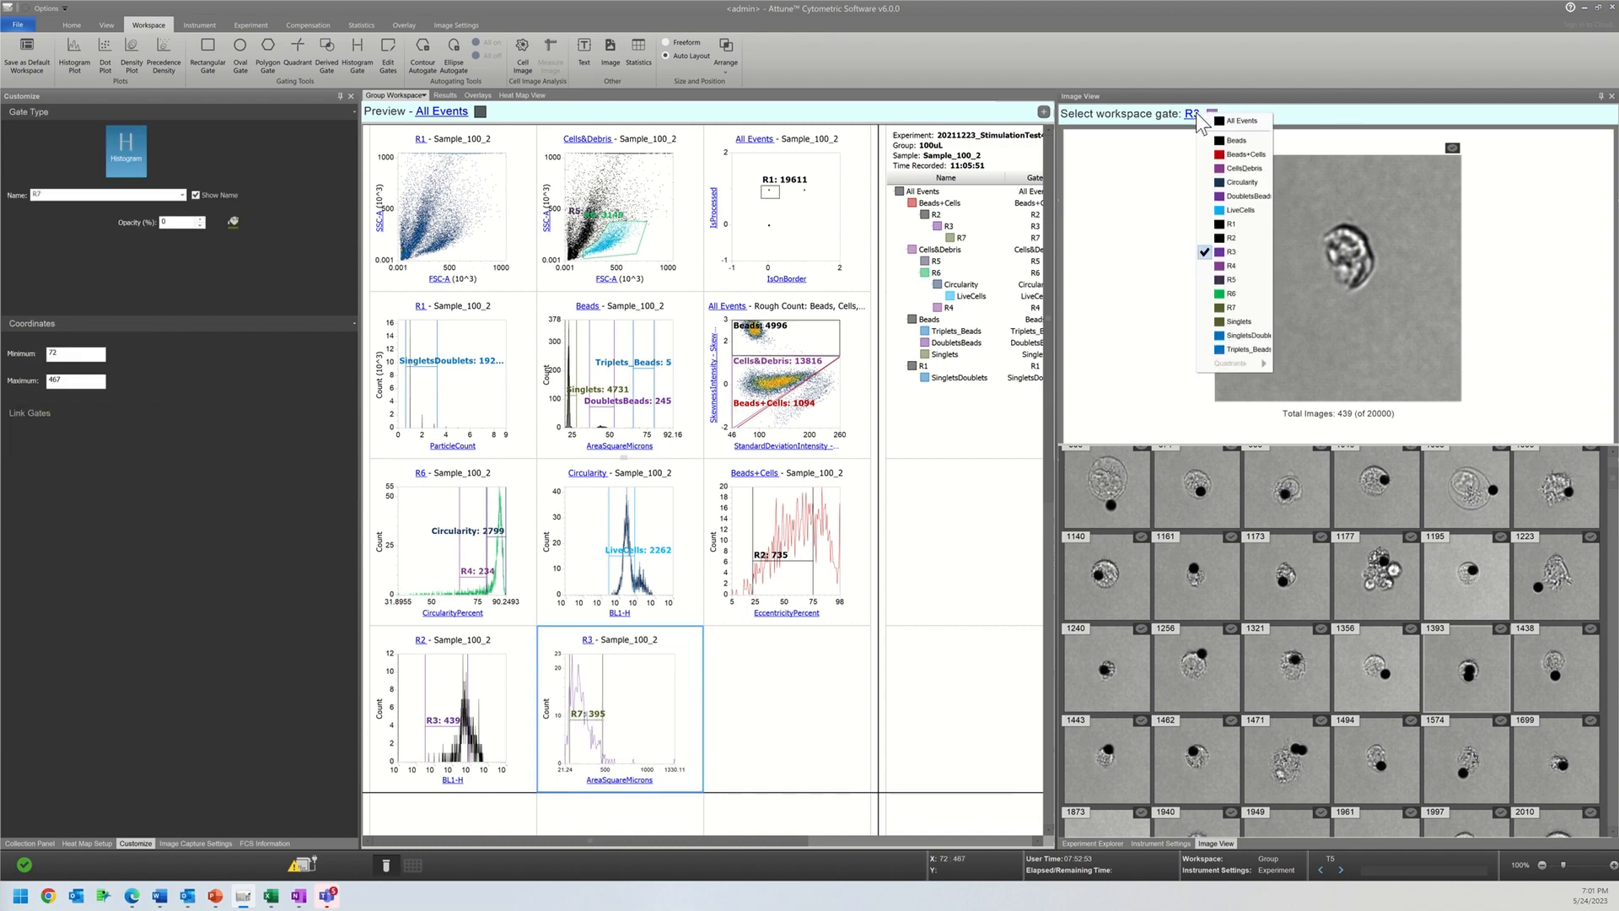
left_click(1243, 302)
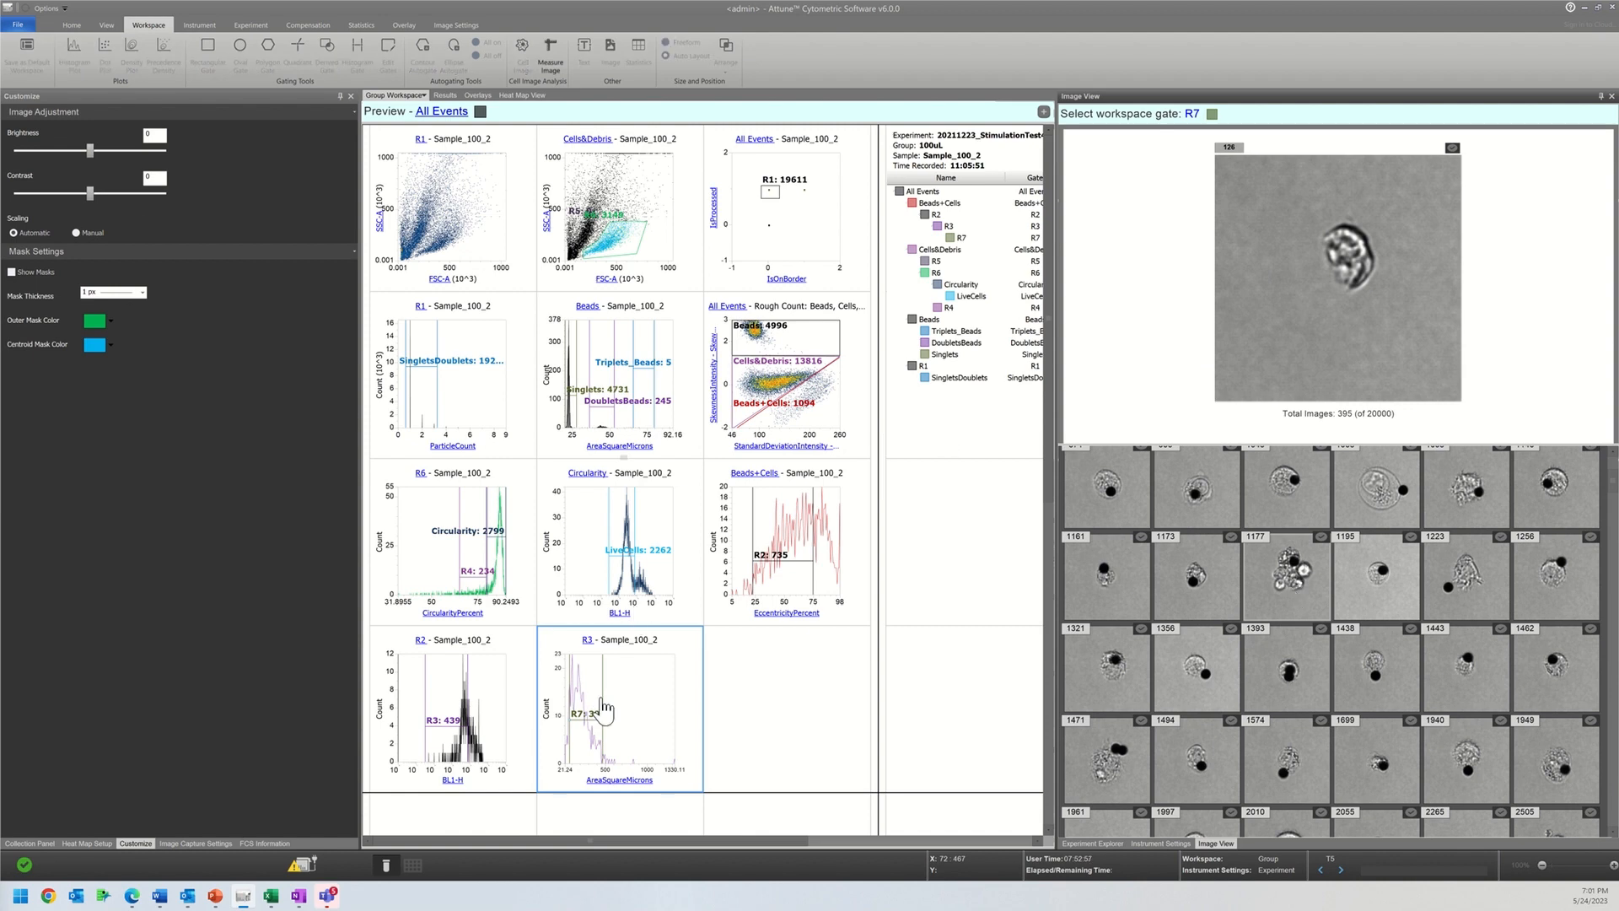
left_click(554, 693)
left_click_drag(554, 693, 546, 694)
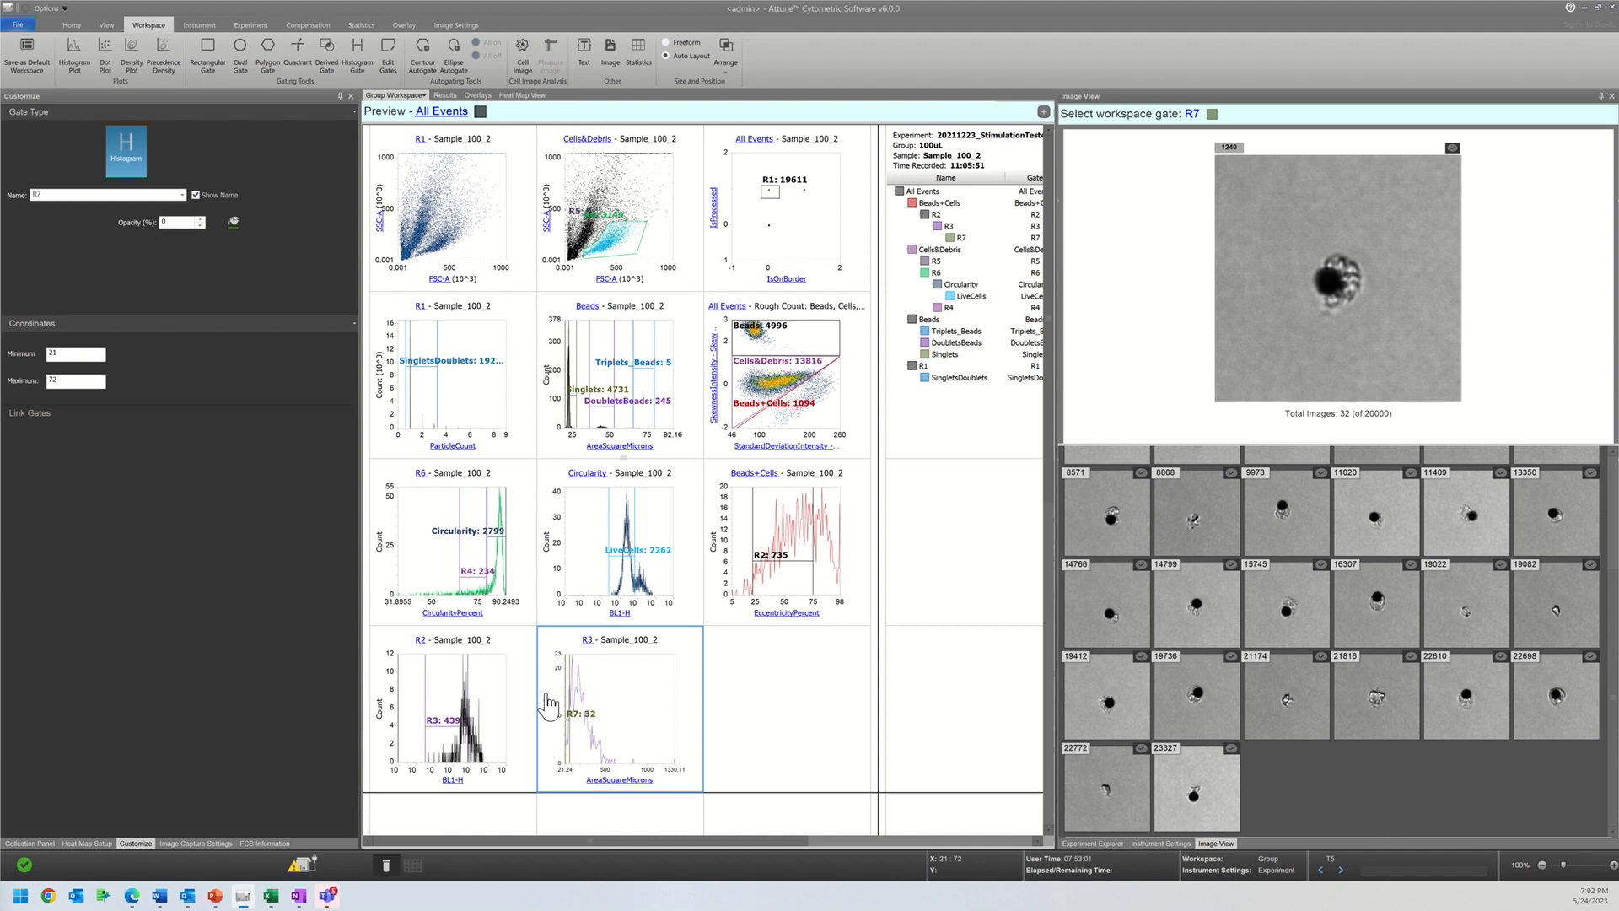
left_click_drag(567, 691, 574, 691)
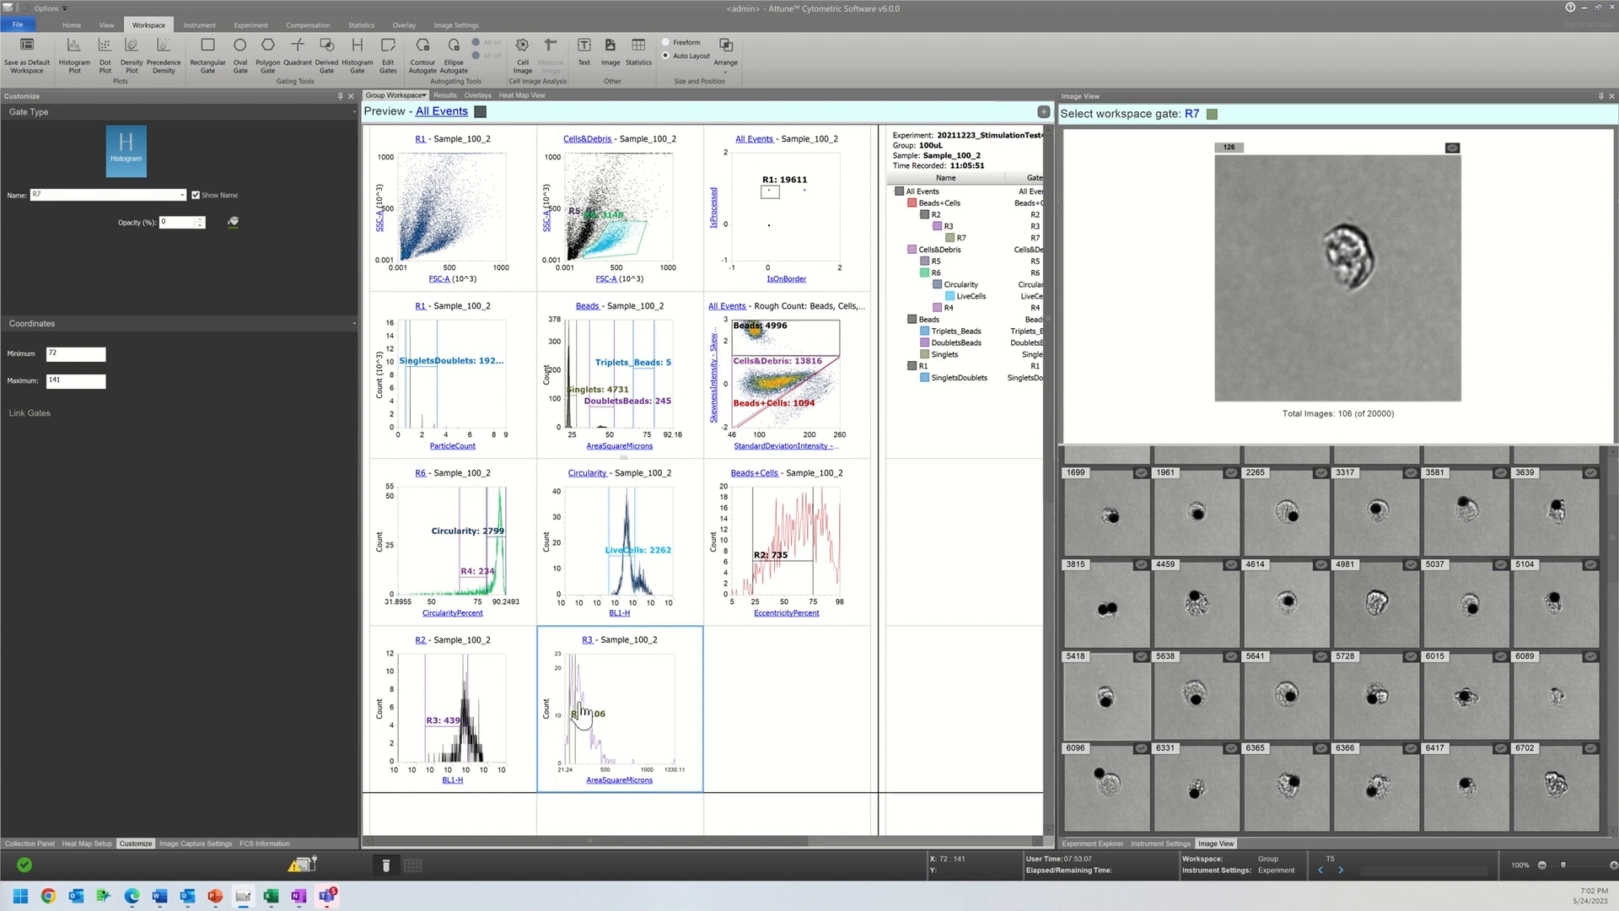
left_click_drag(577, 712, 604, 705)
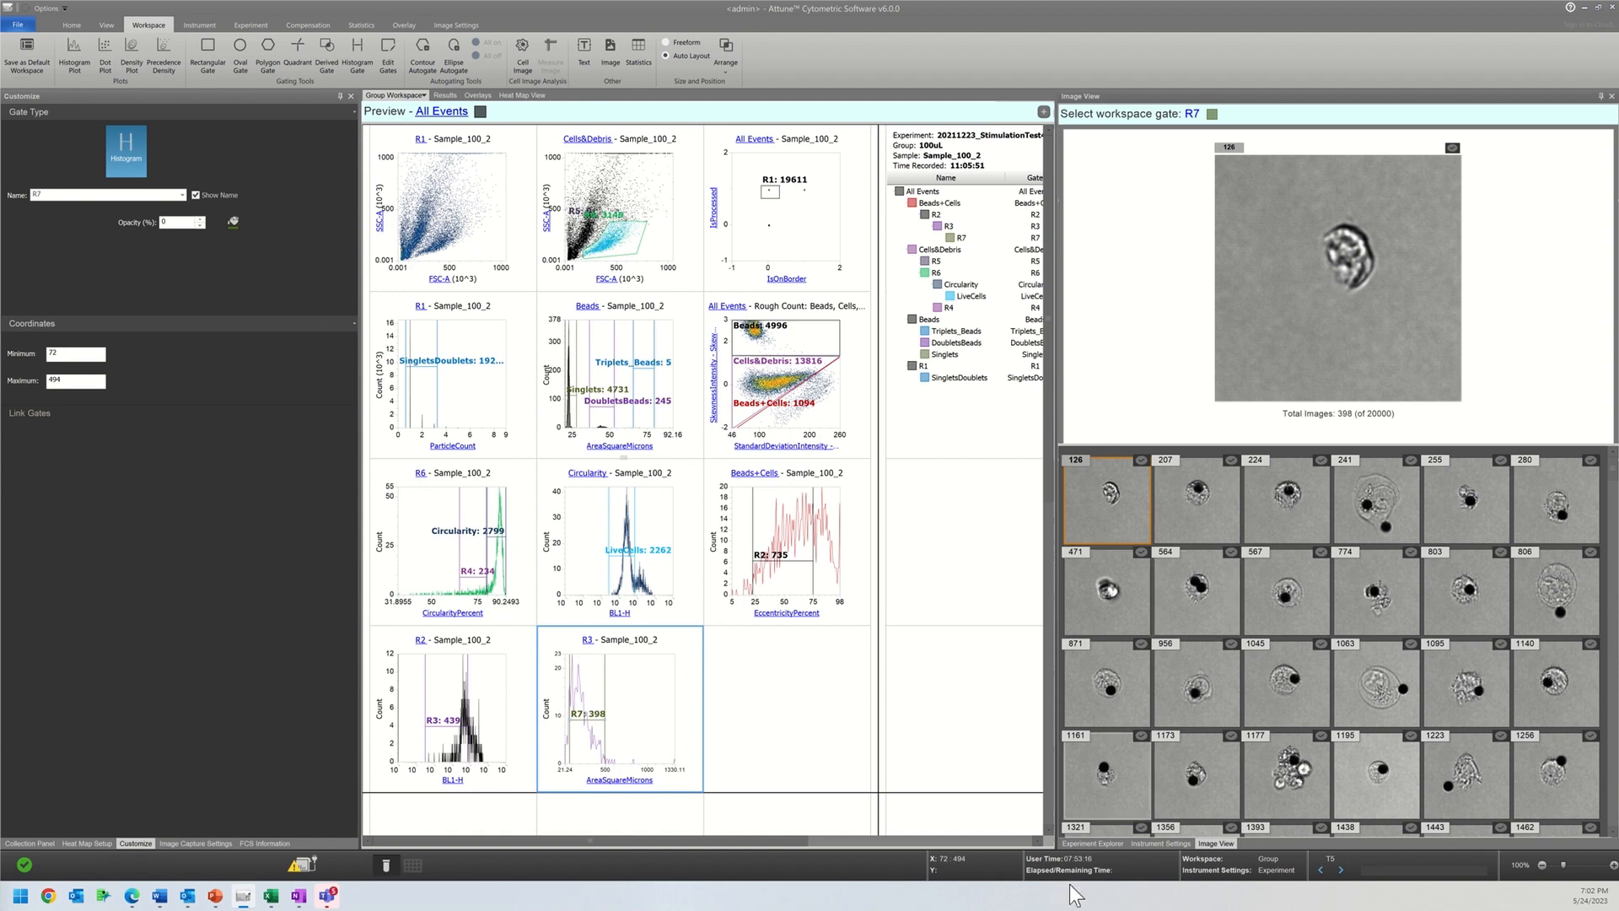
Step: Show the experiment list and select the SingletsDoublets gate on the ParticleCount histogram to view its coordinates
left_click(1089, 843)
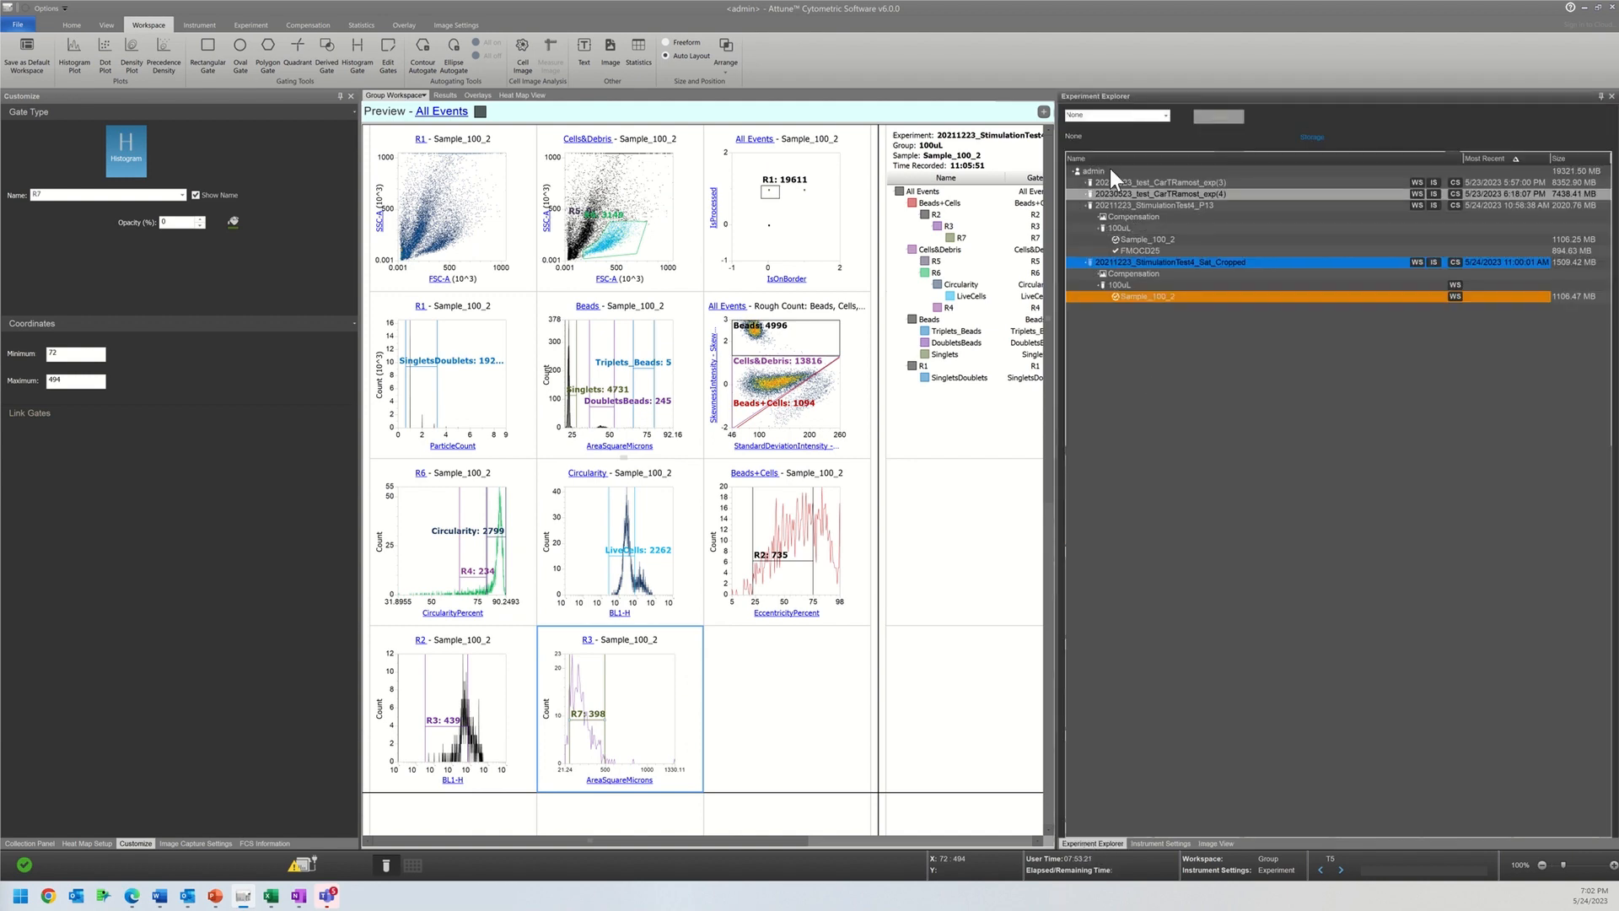
left_click(440, 392)
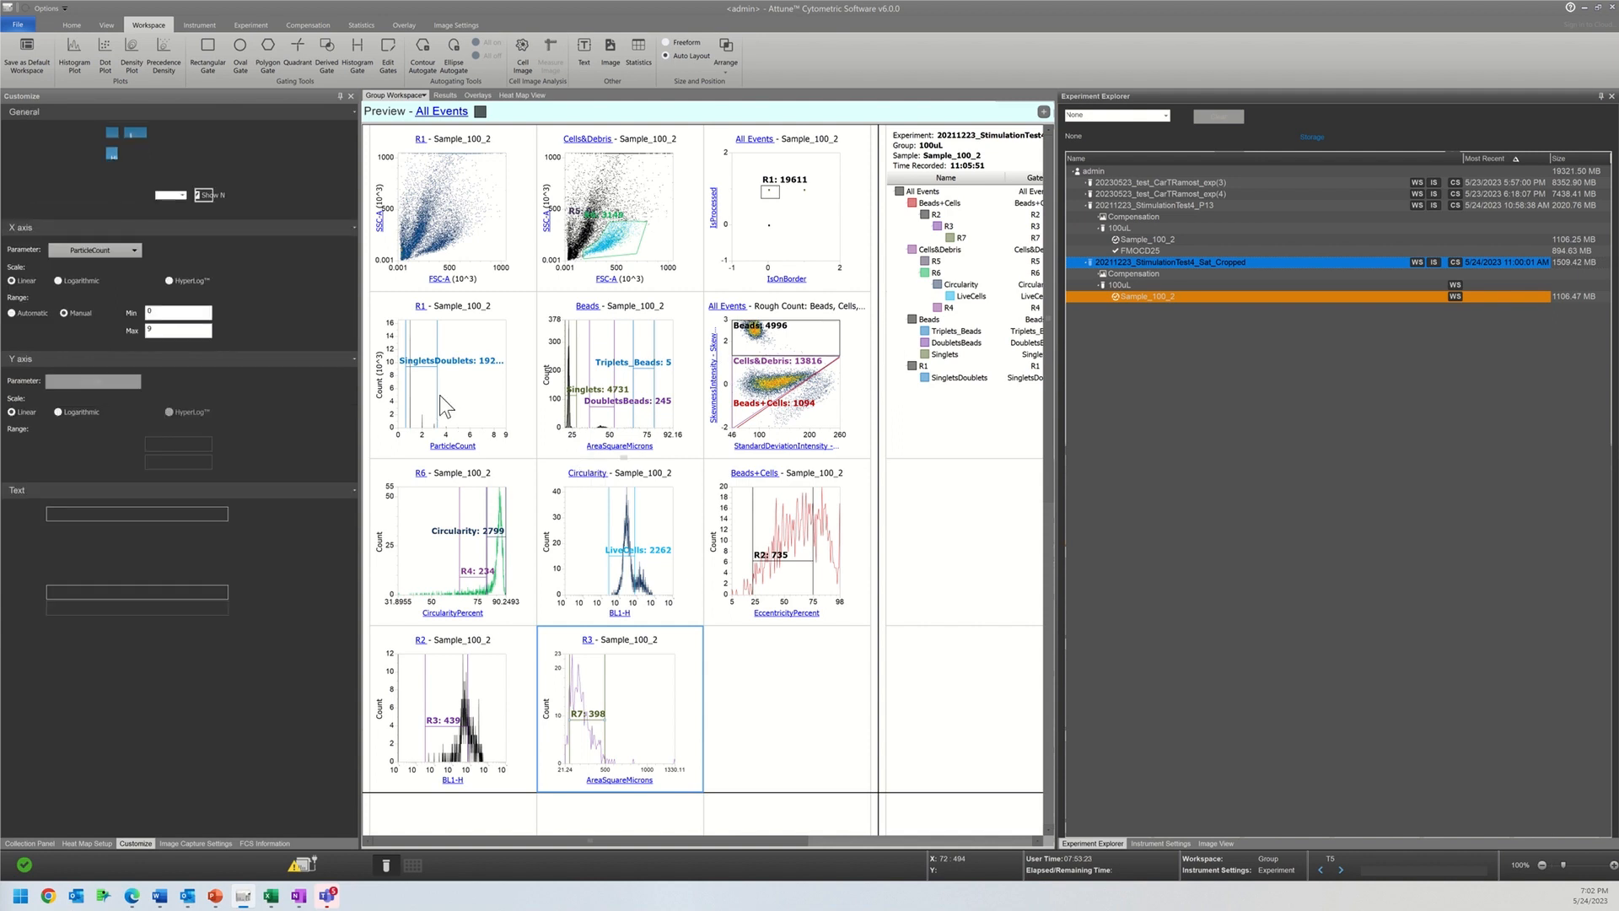
left_click(439, 394)
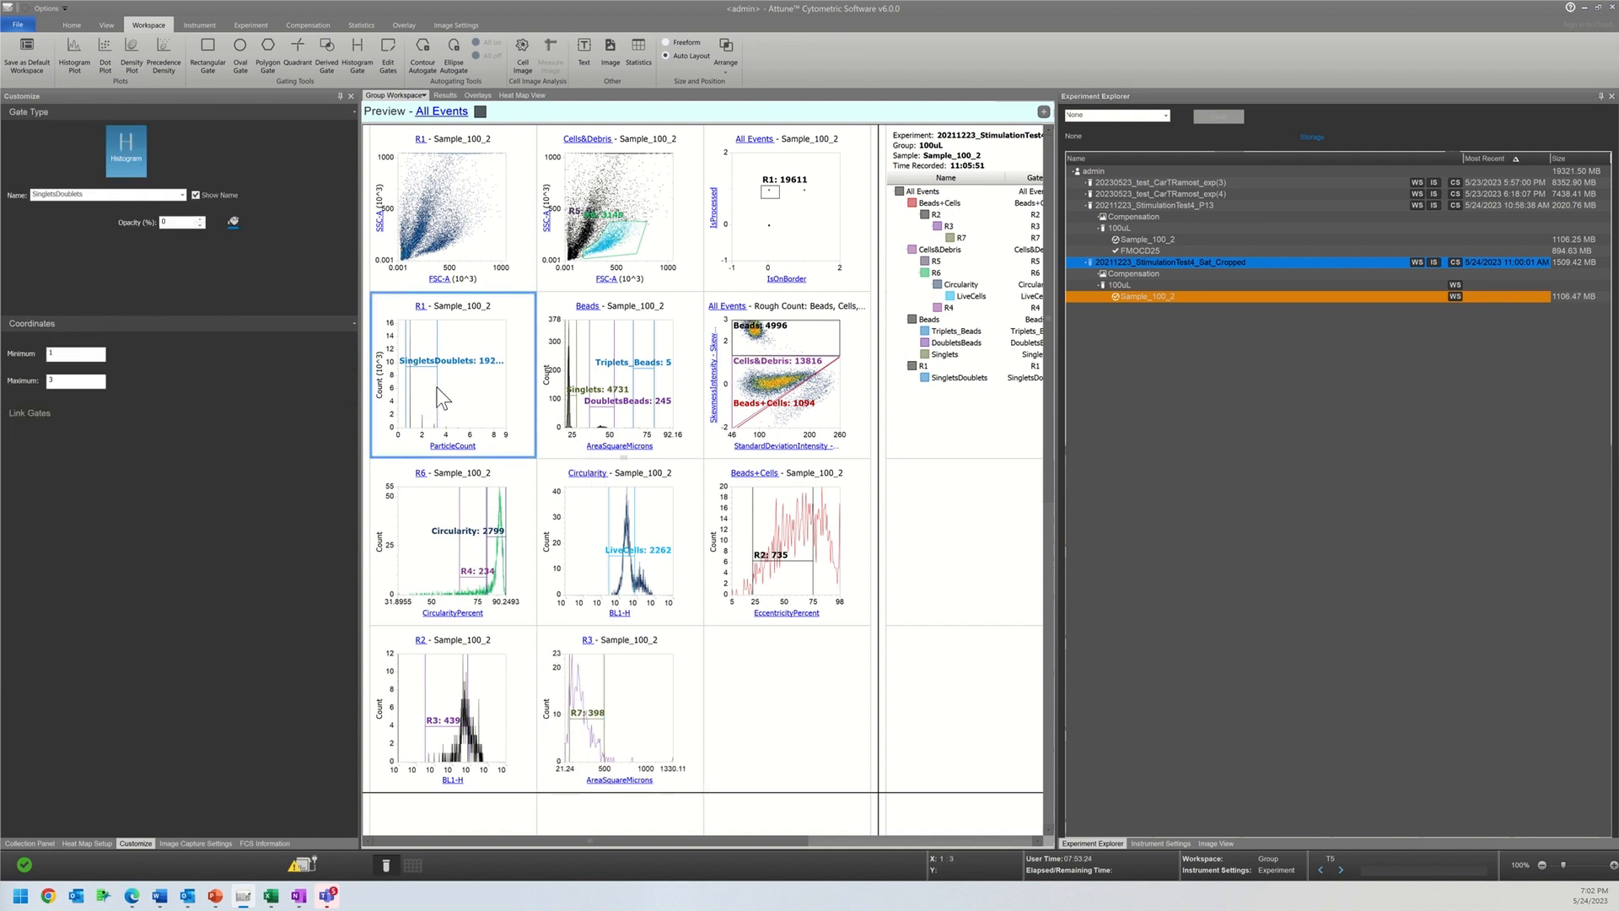